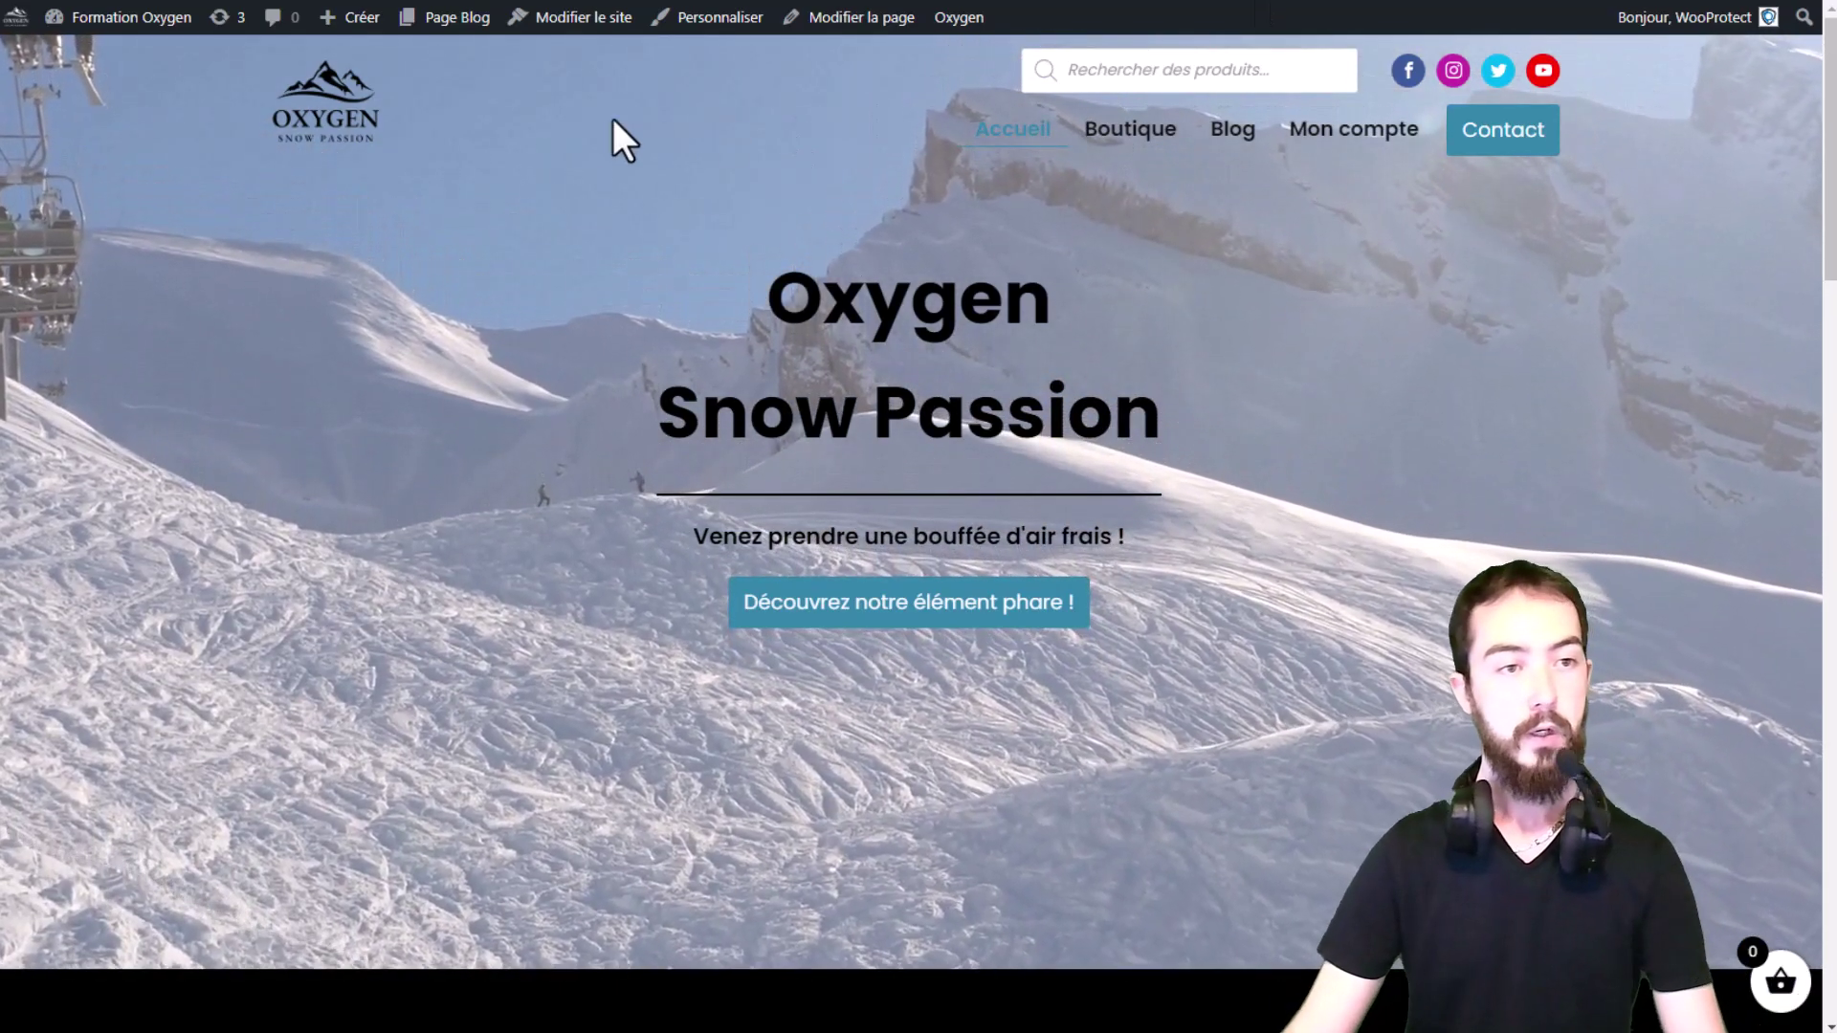
Step: Leave the Oxygen Snow Passion homepage for the WordPress dashboard via 'Formation Oxygen'
{"action": "left_click", "coordinate": [67, 21]}
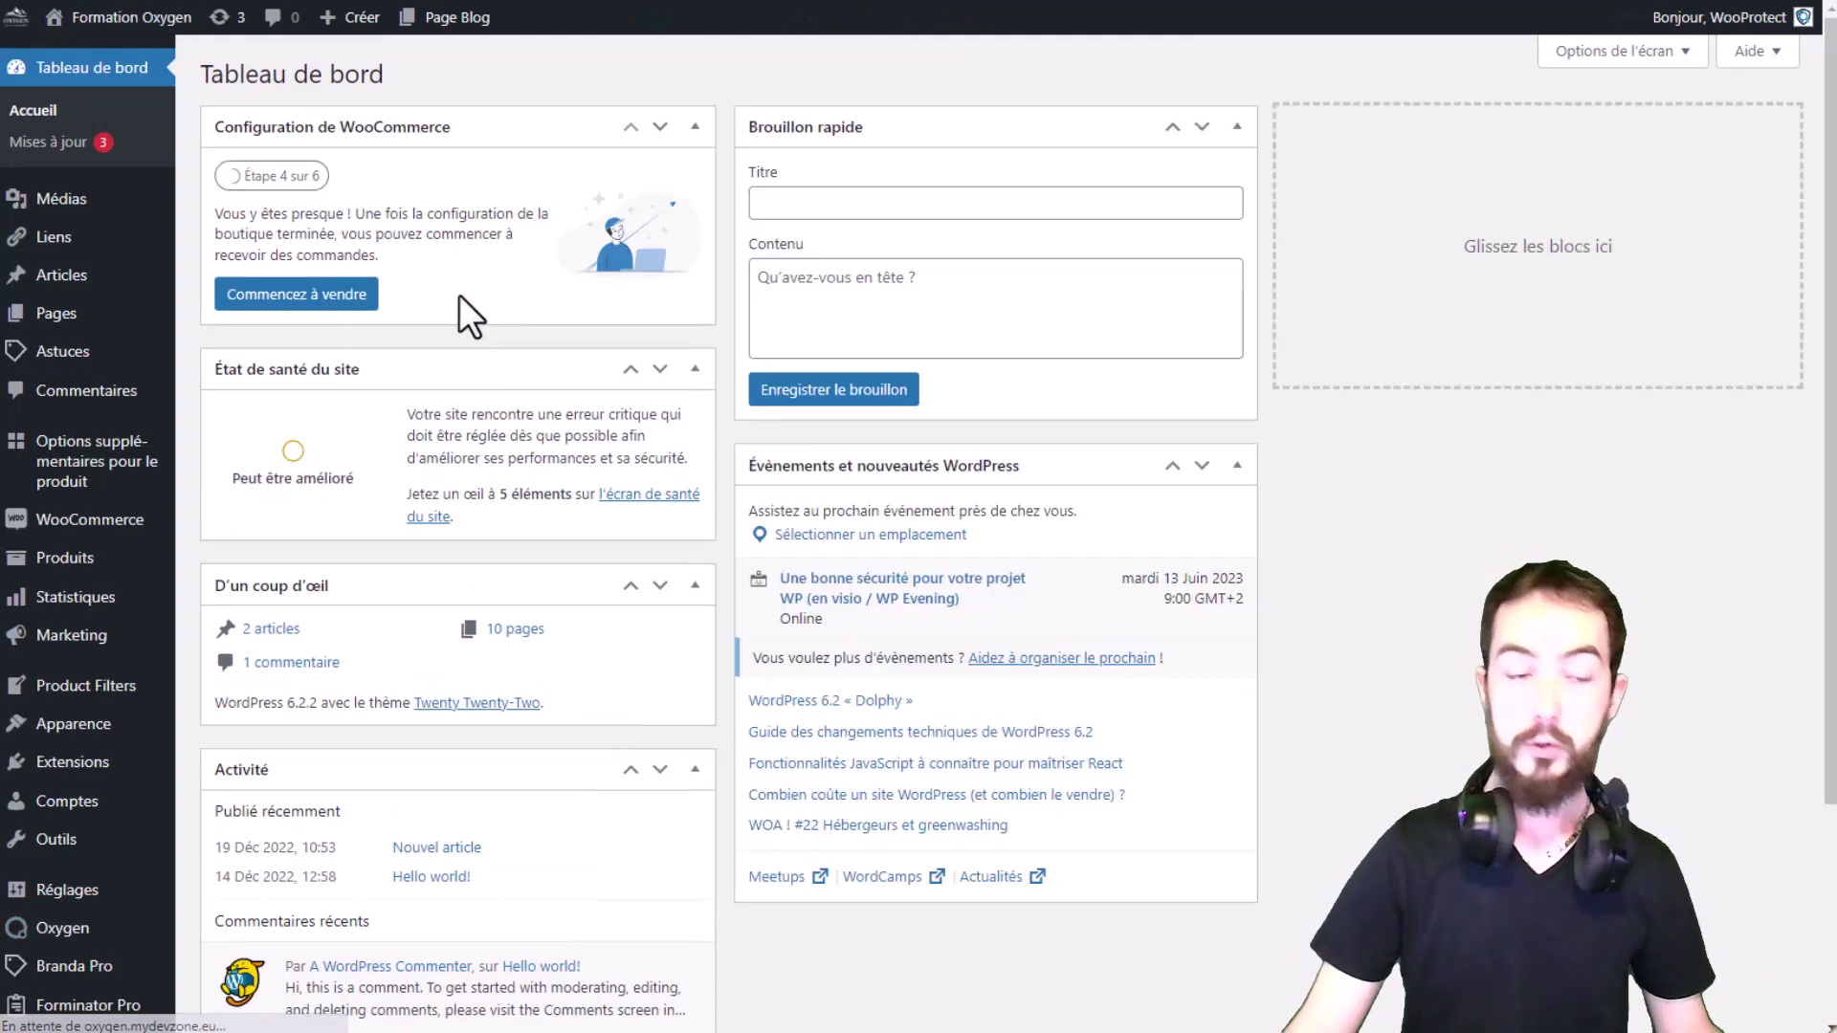
Step: Go to Branda Pro's Front-end page from the admin sidebar
{"action": "scroll", "coordinate": [48, 813], "scroll_direction": "down", "scroll_amount": 3}
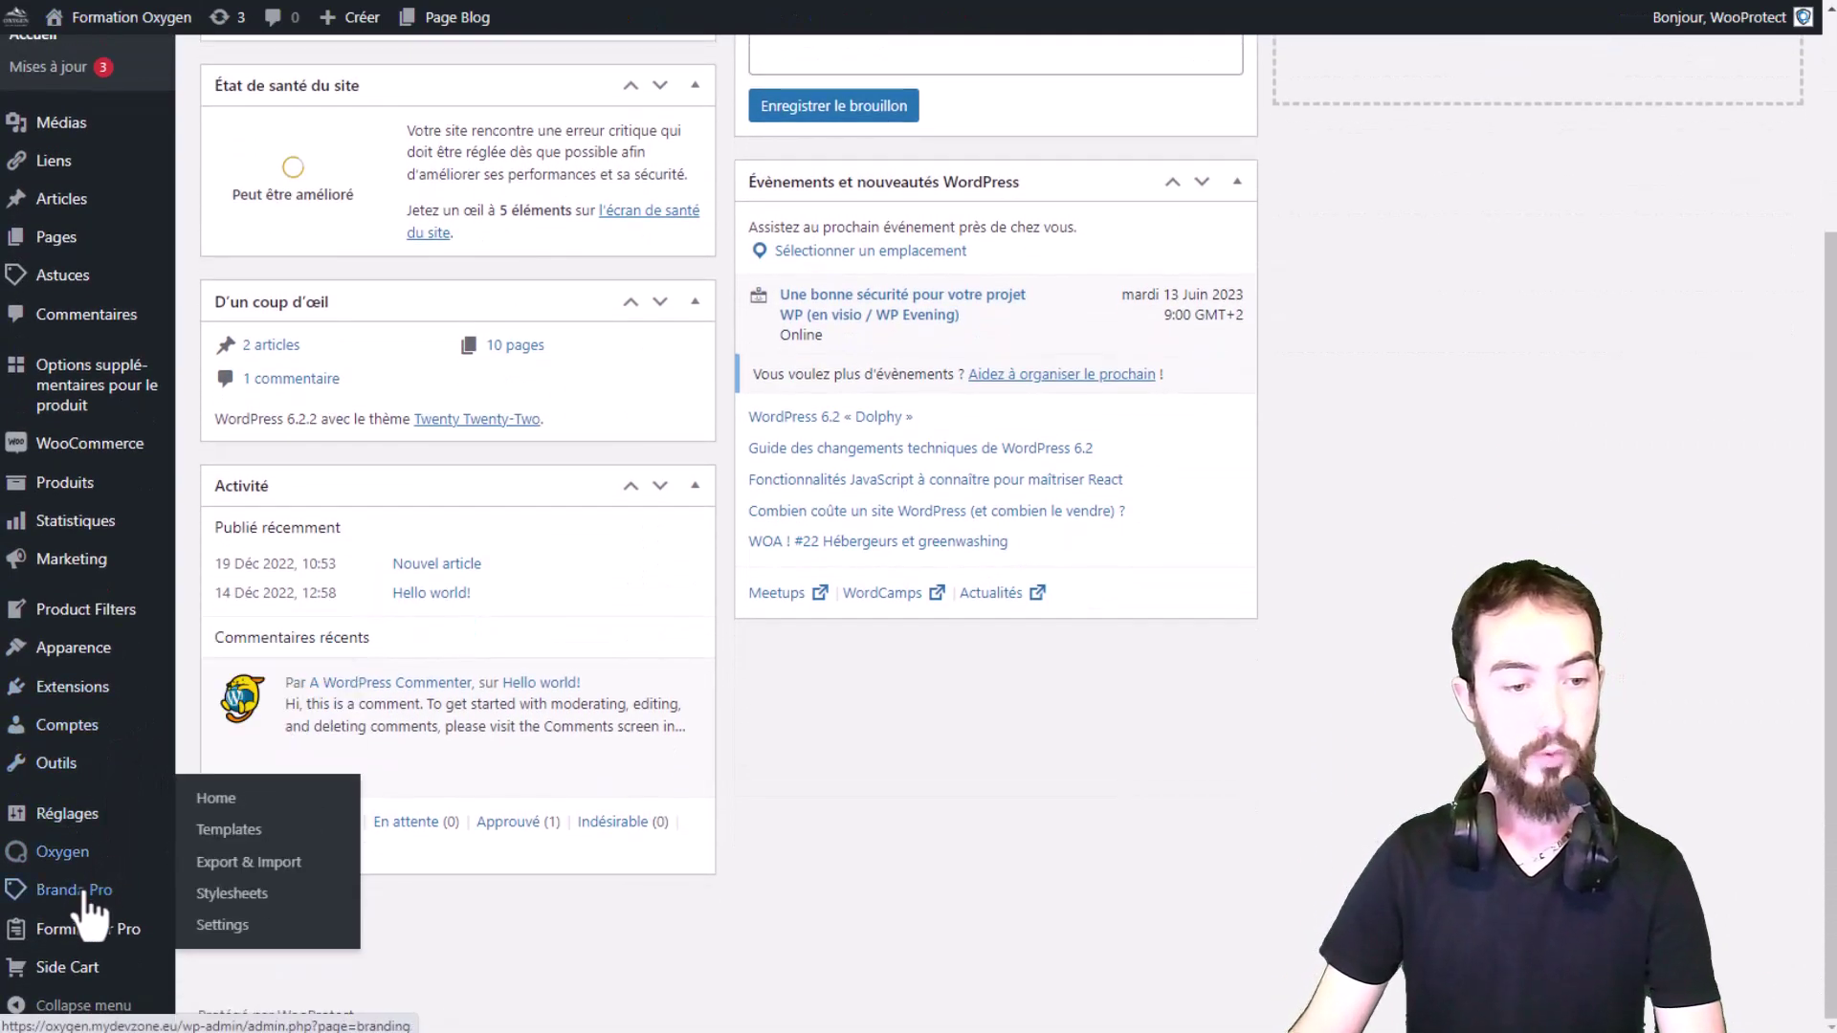
{"action": "mouse_move", "coordinate": [96, 890]}
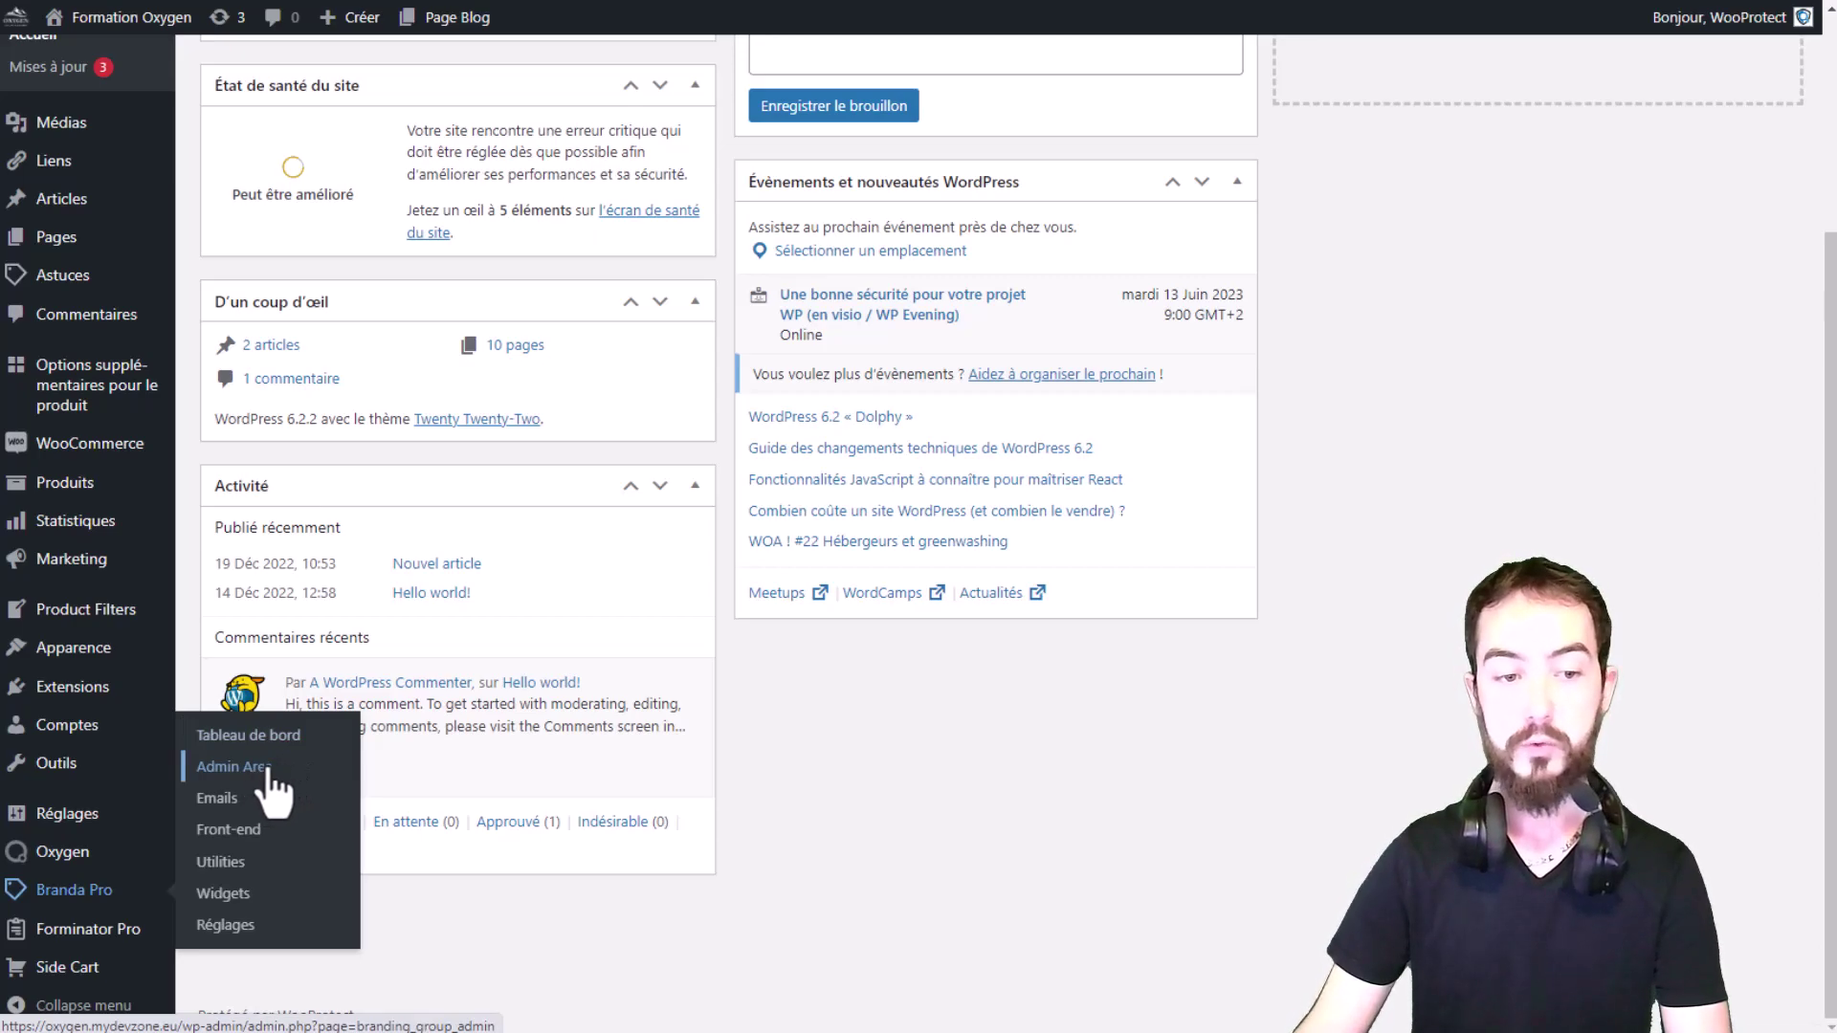
{"action": "left_click", "coordinate": [228, 831]}
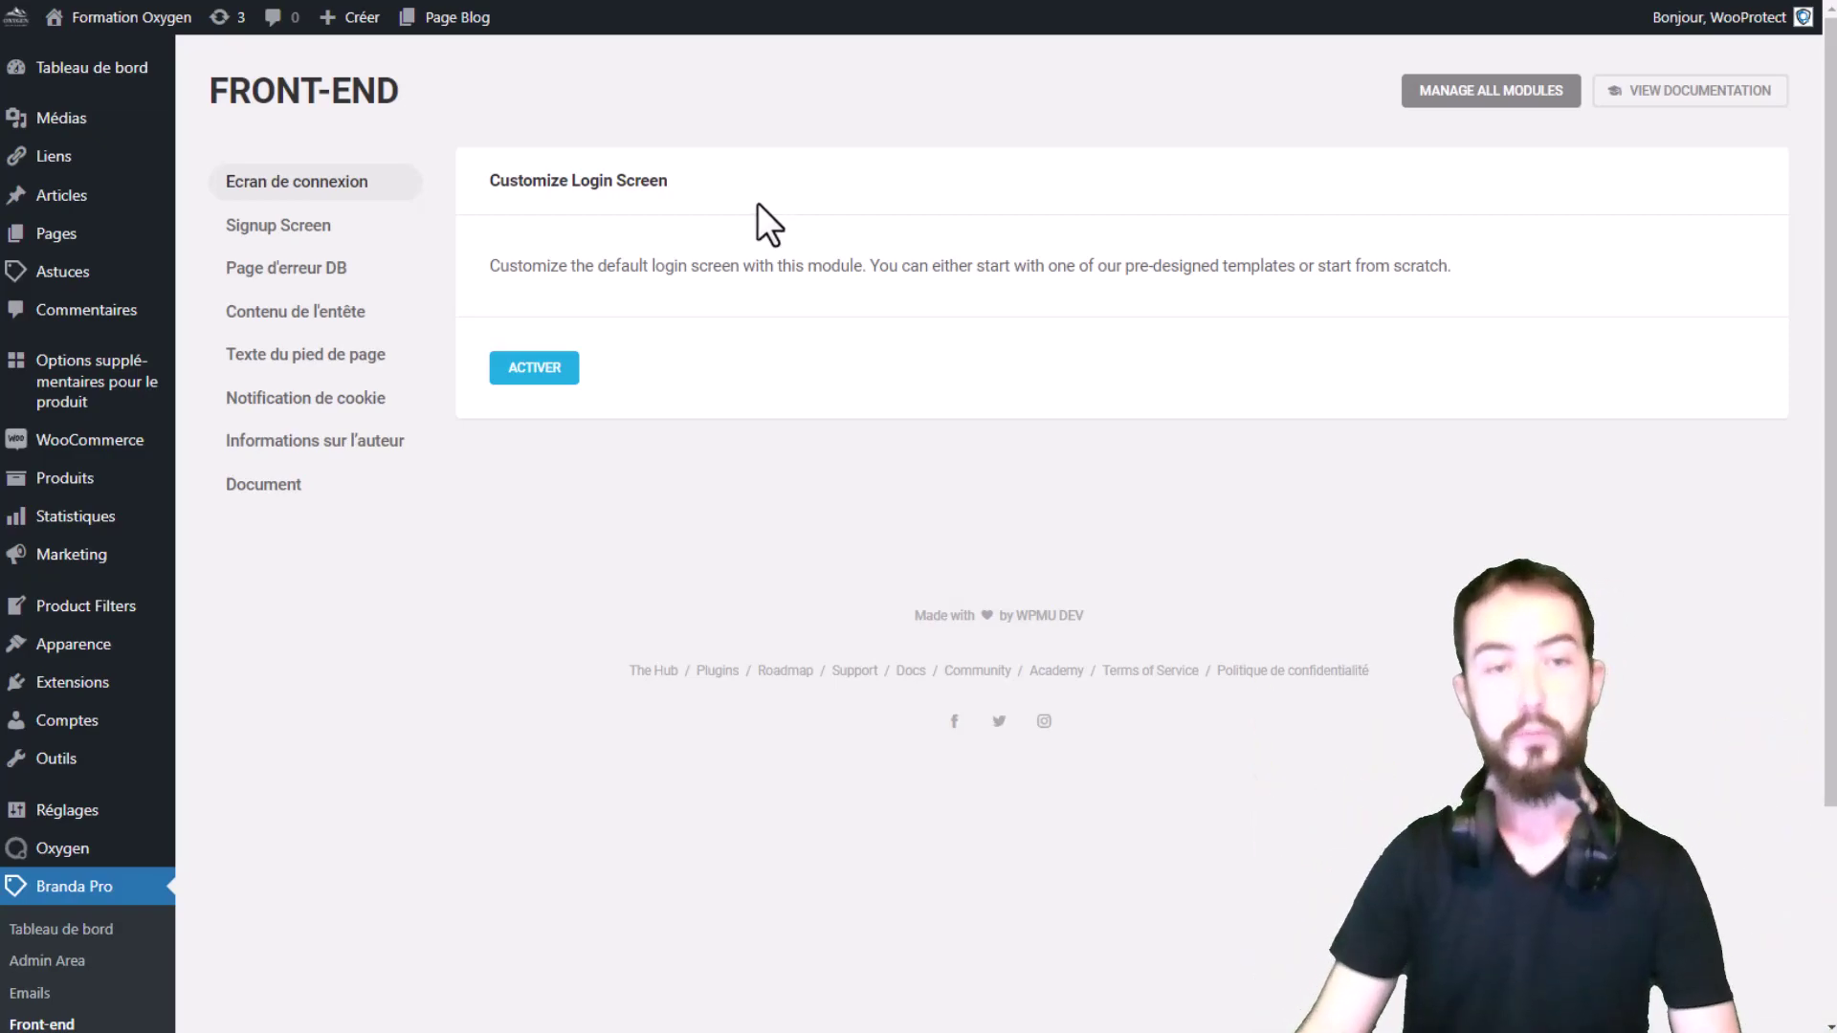
Step: Activate the Customize Login Screen module and load its Moss template
{"action": "left_click", "coordinate": [531, 369]}
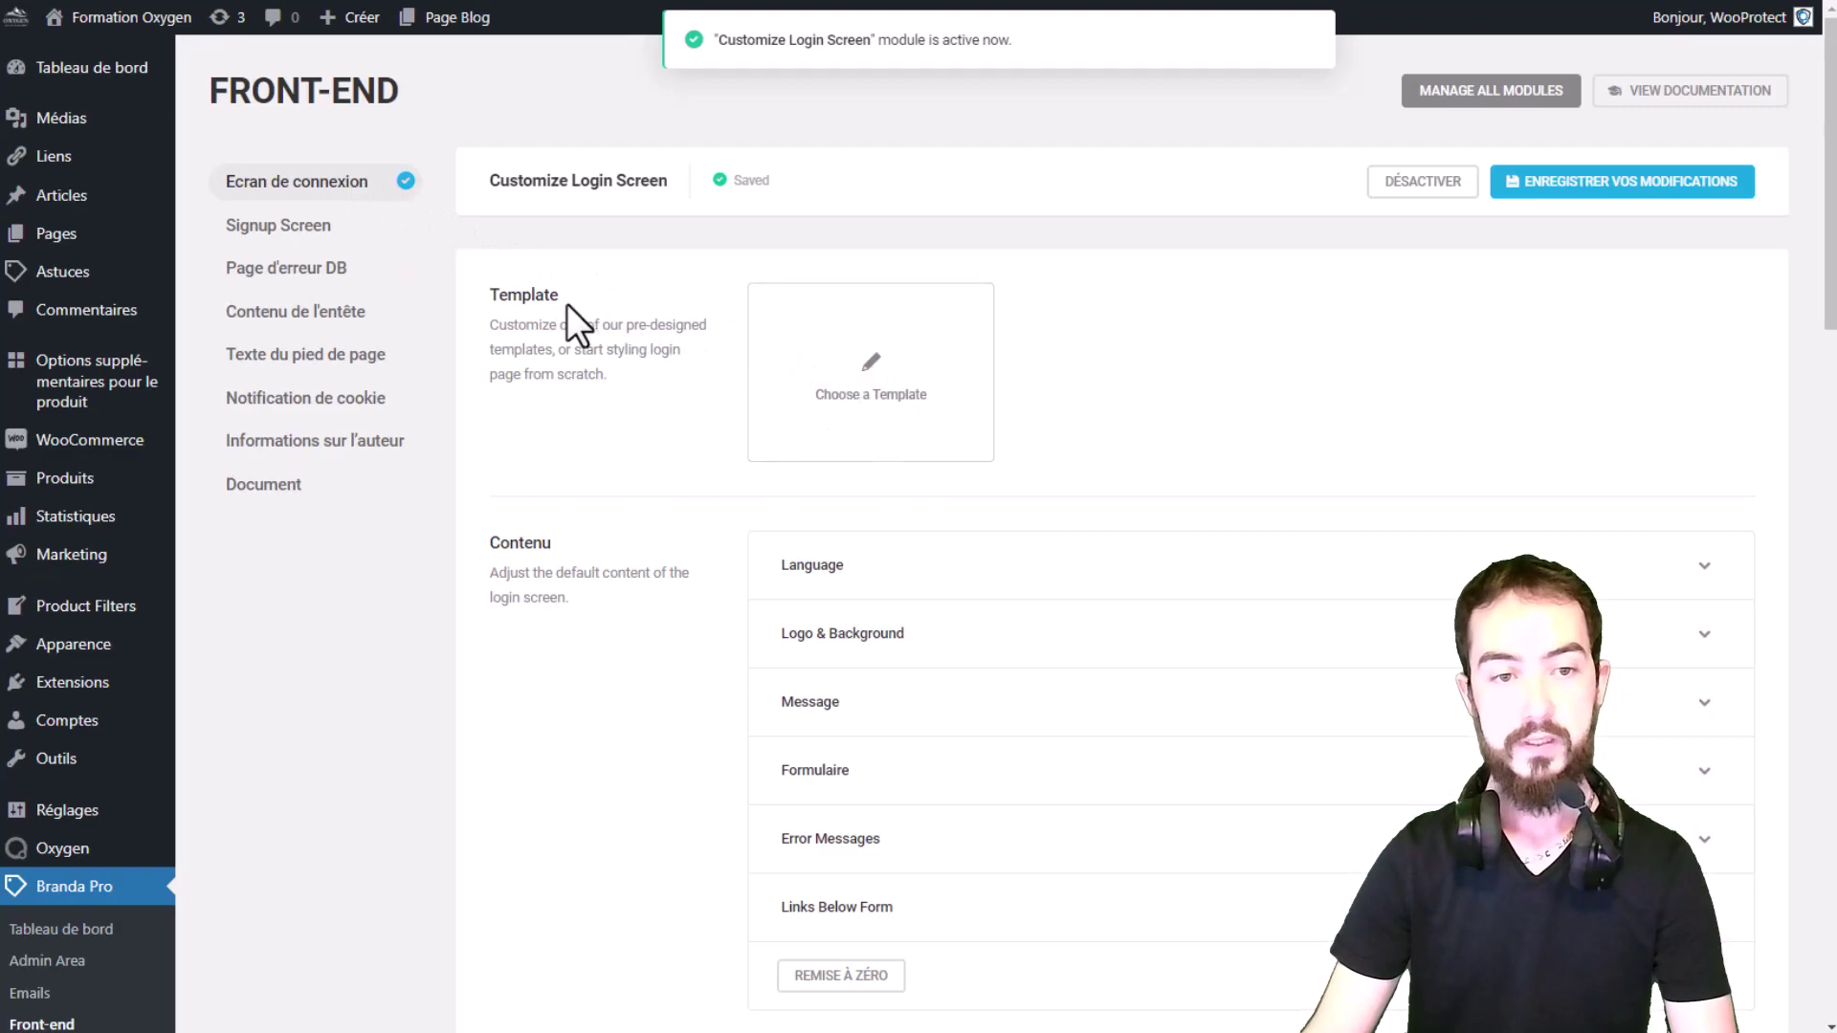
{"action": "left_click", "coordinate": [871, 392]}
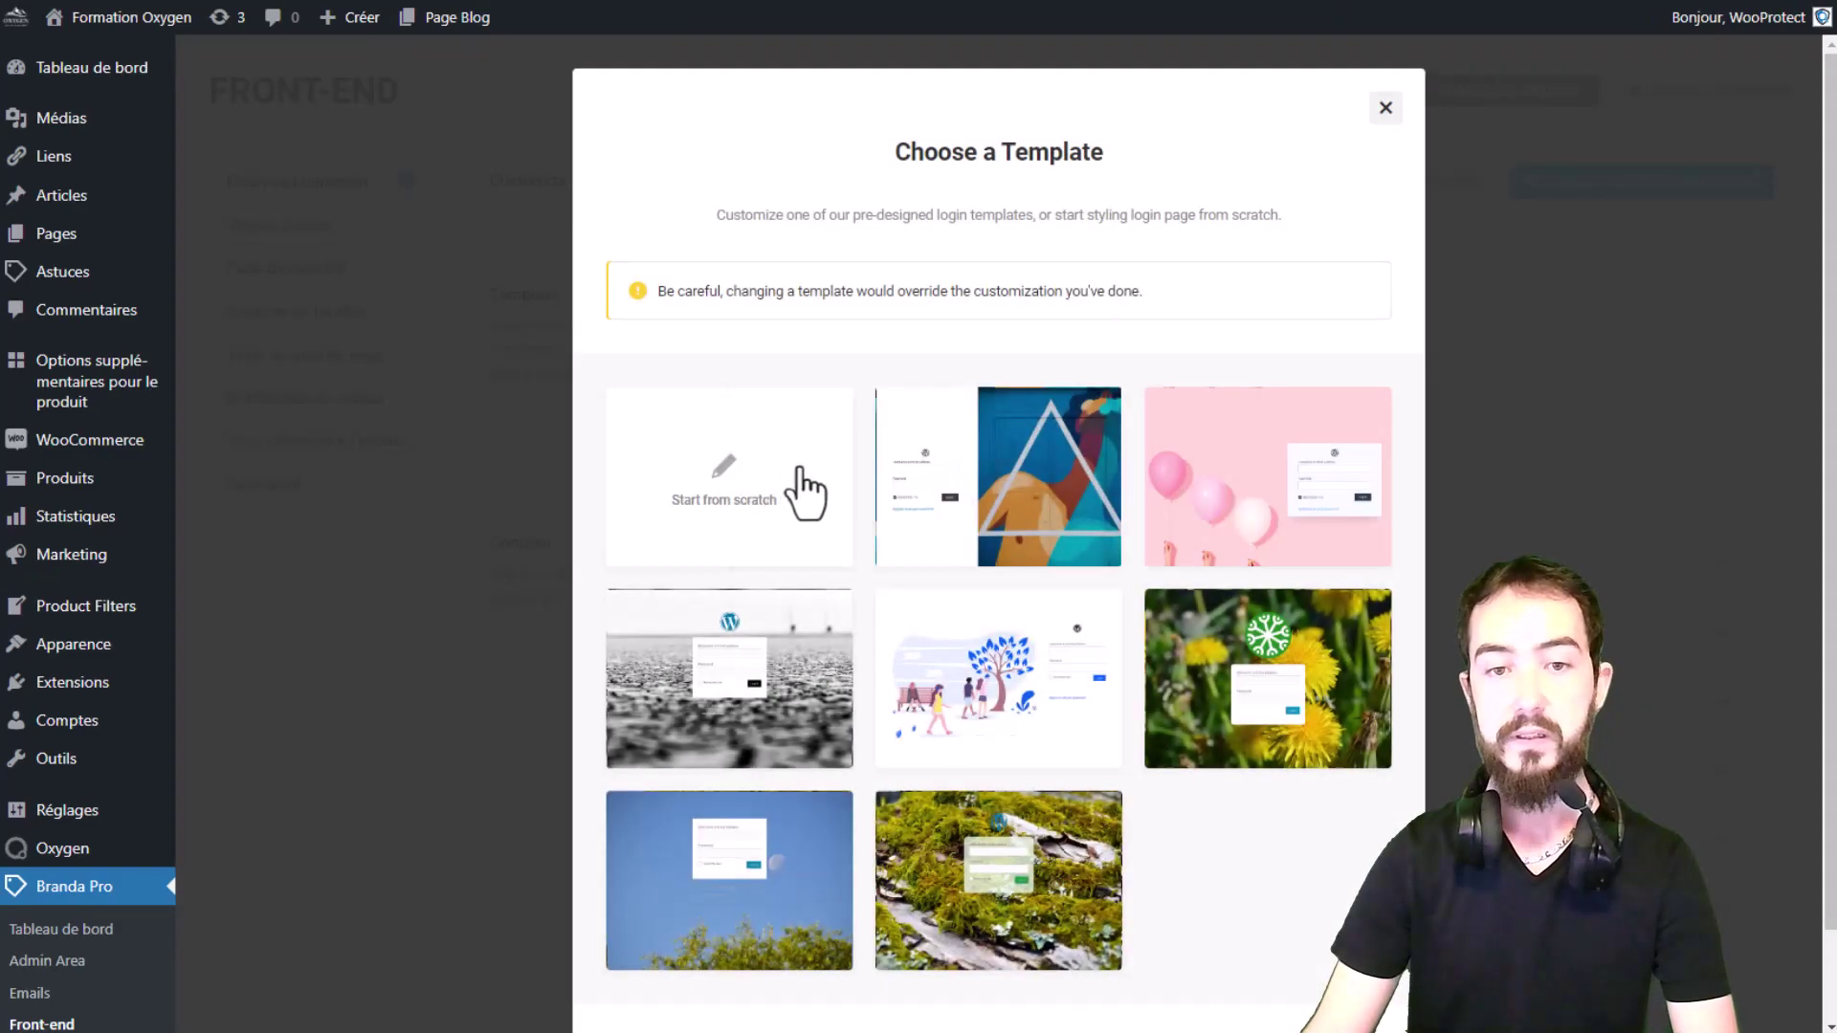
{"action": "scroll", "coordinate": [842, 478], "scroll_direction": "down", "scroll_amount": 1}
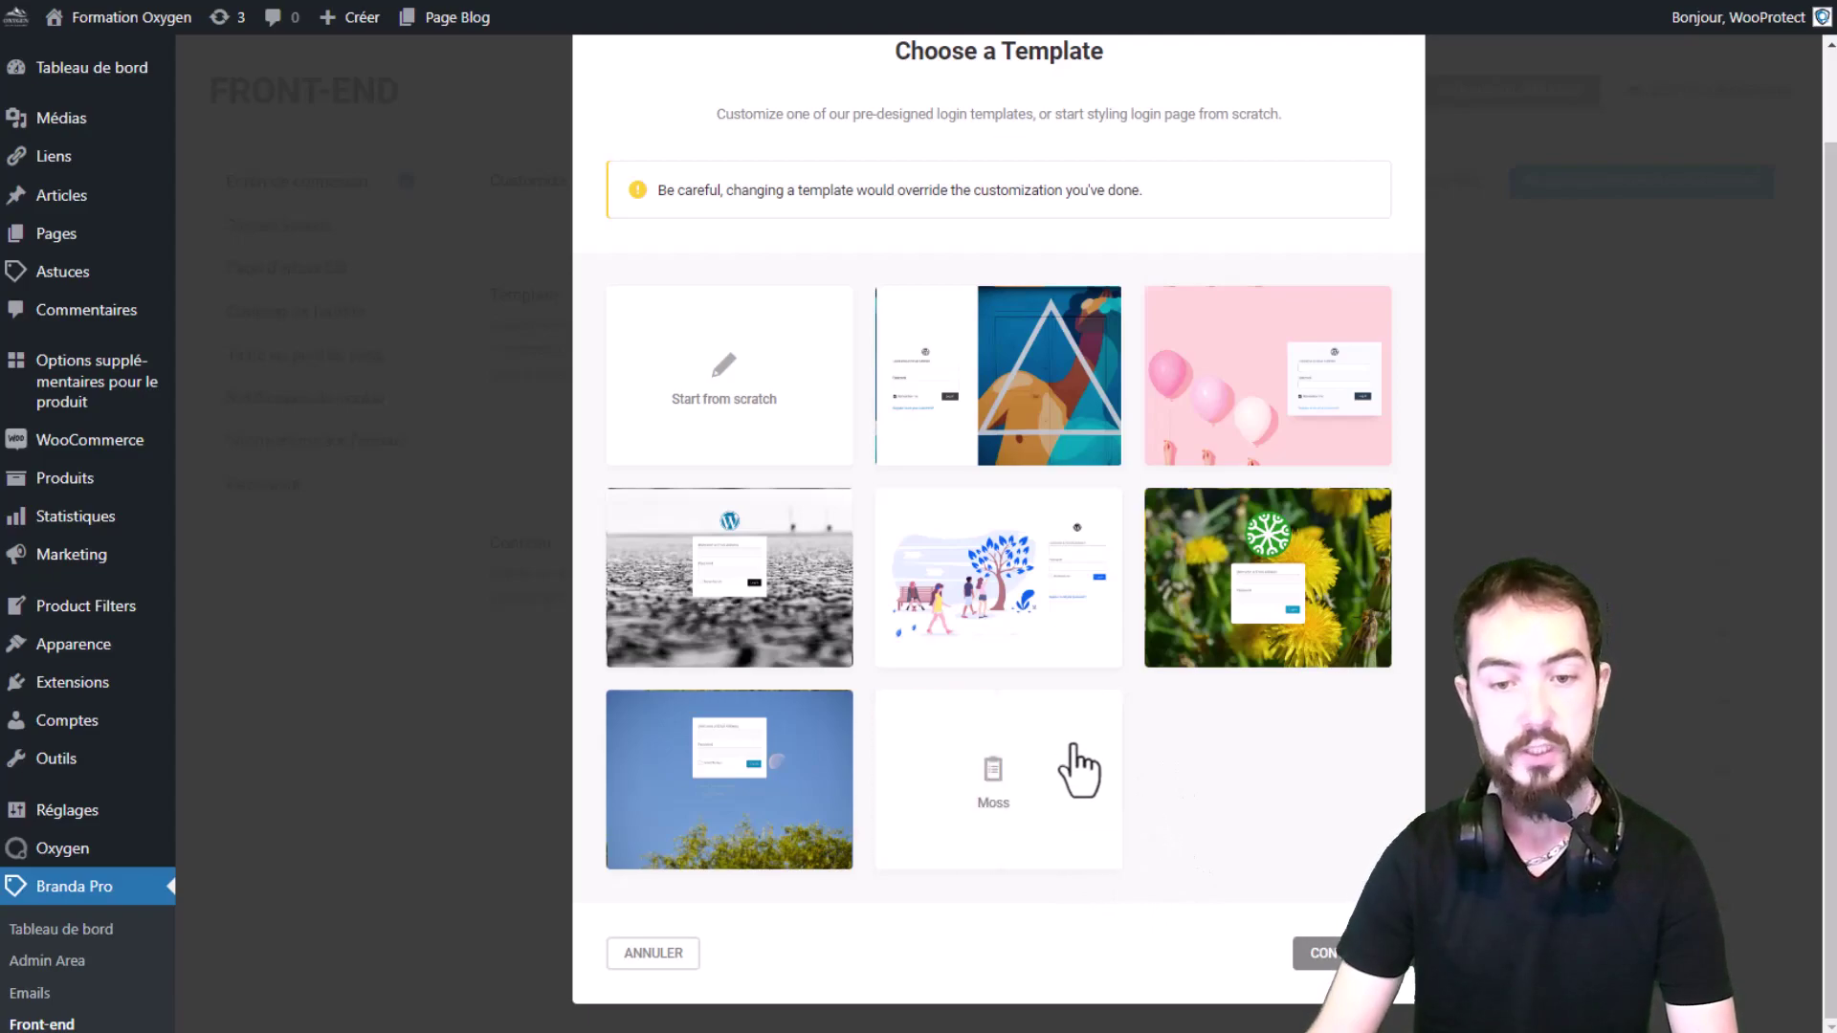
{"action": "left_click", "coordinate": [1074, 777]}
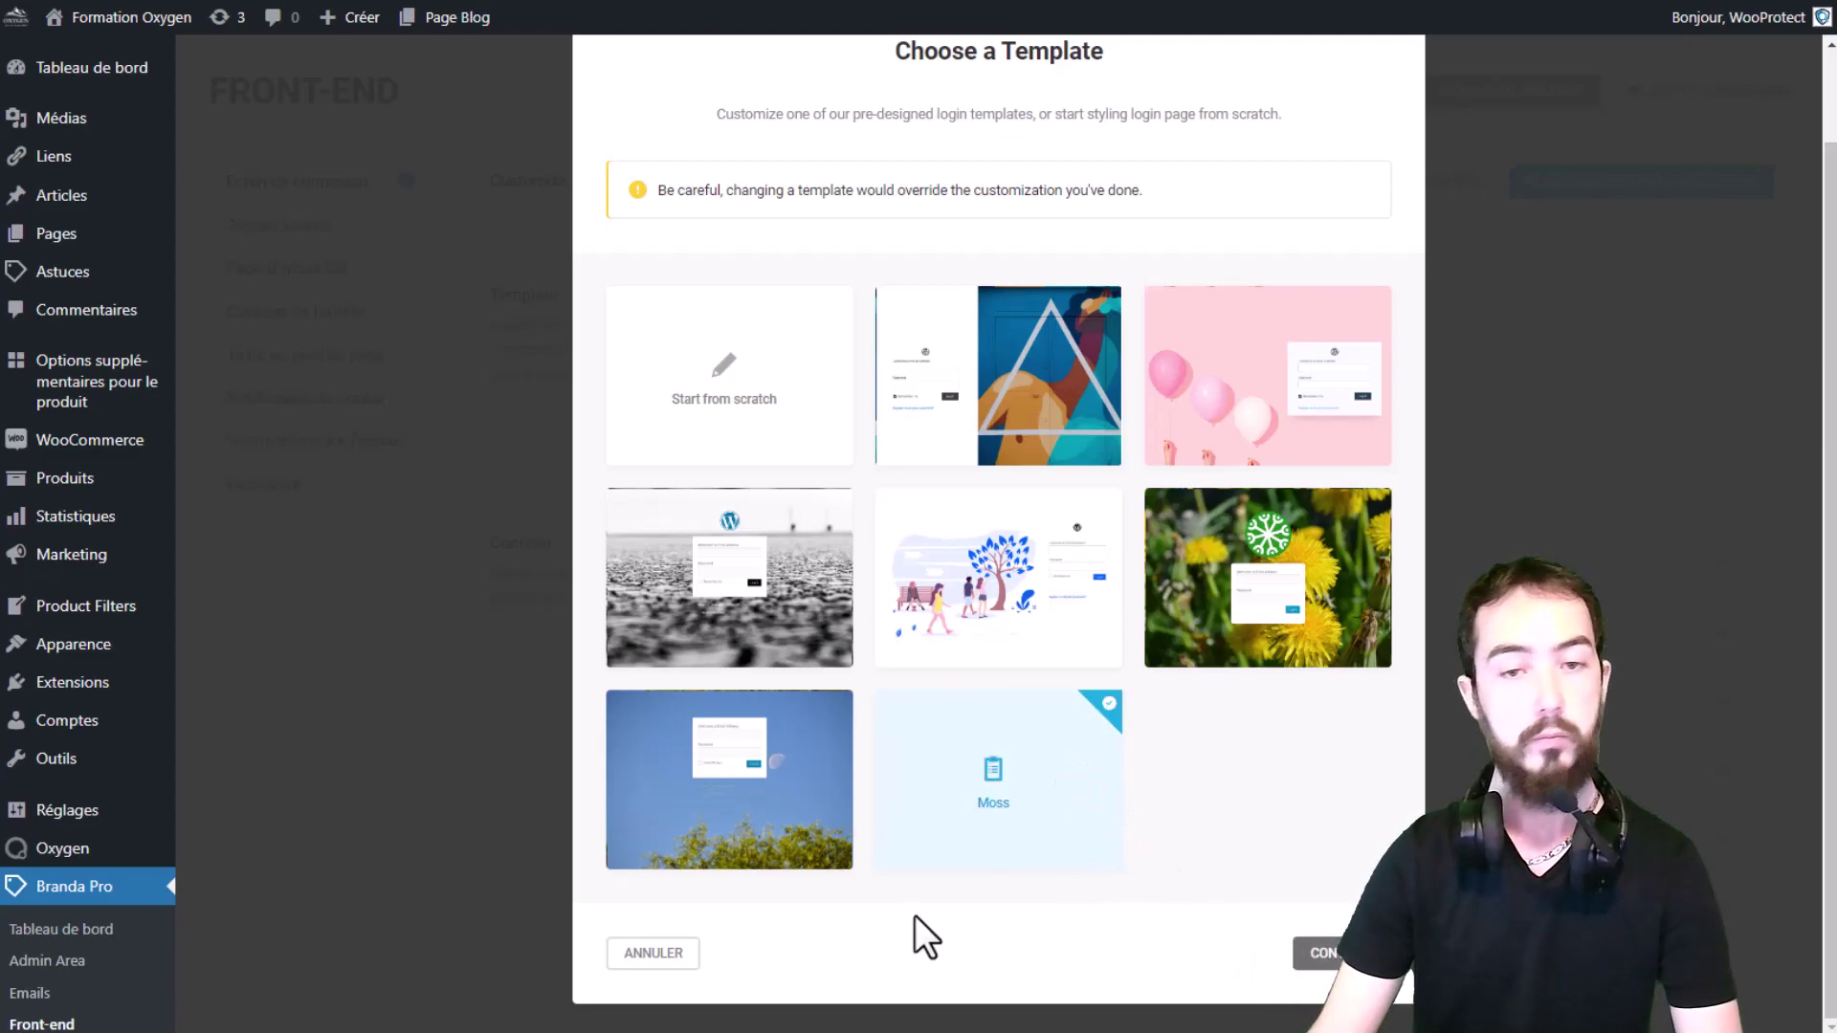
{"action": "key", "text": "Return"}
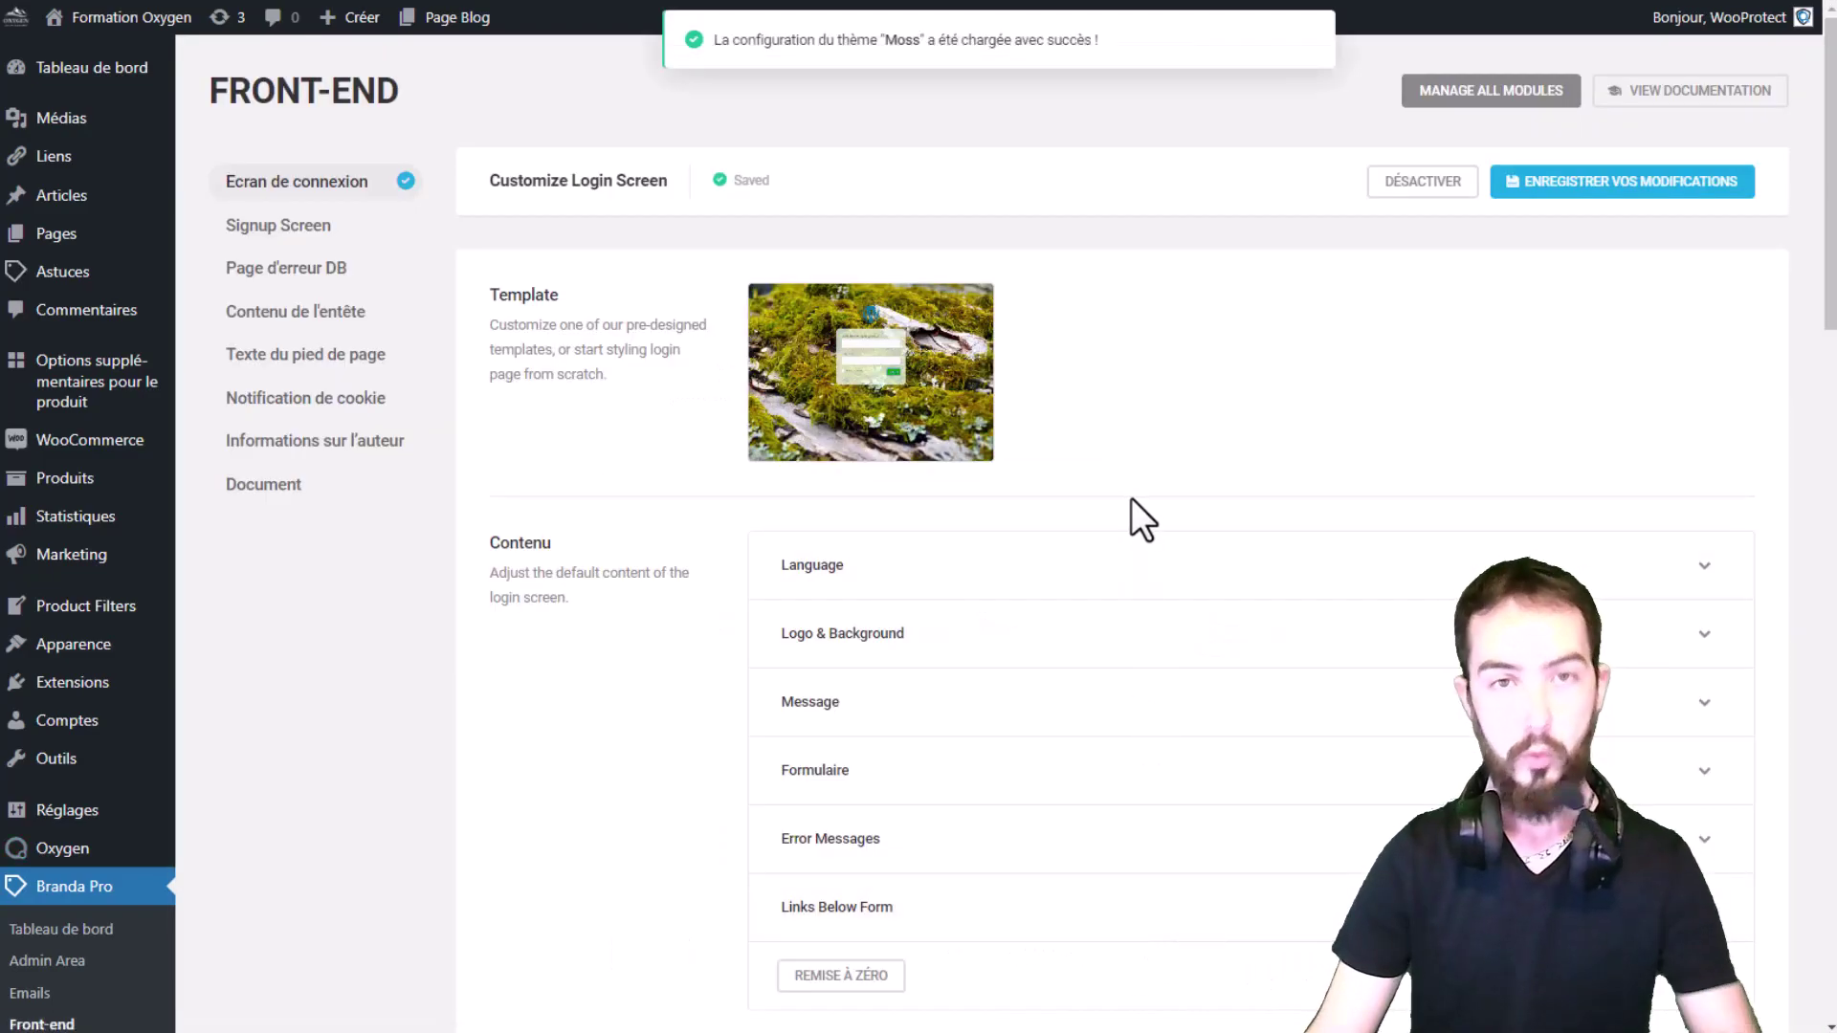
Step: Re-select Site Default as the login screen language
{"action": "scroll", "coordinate": [1116, 564], "scroll_direction": "down", "scroll_amount": 4}
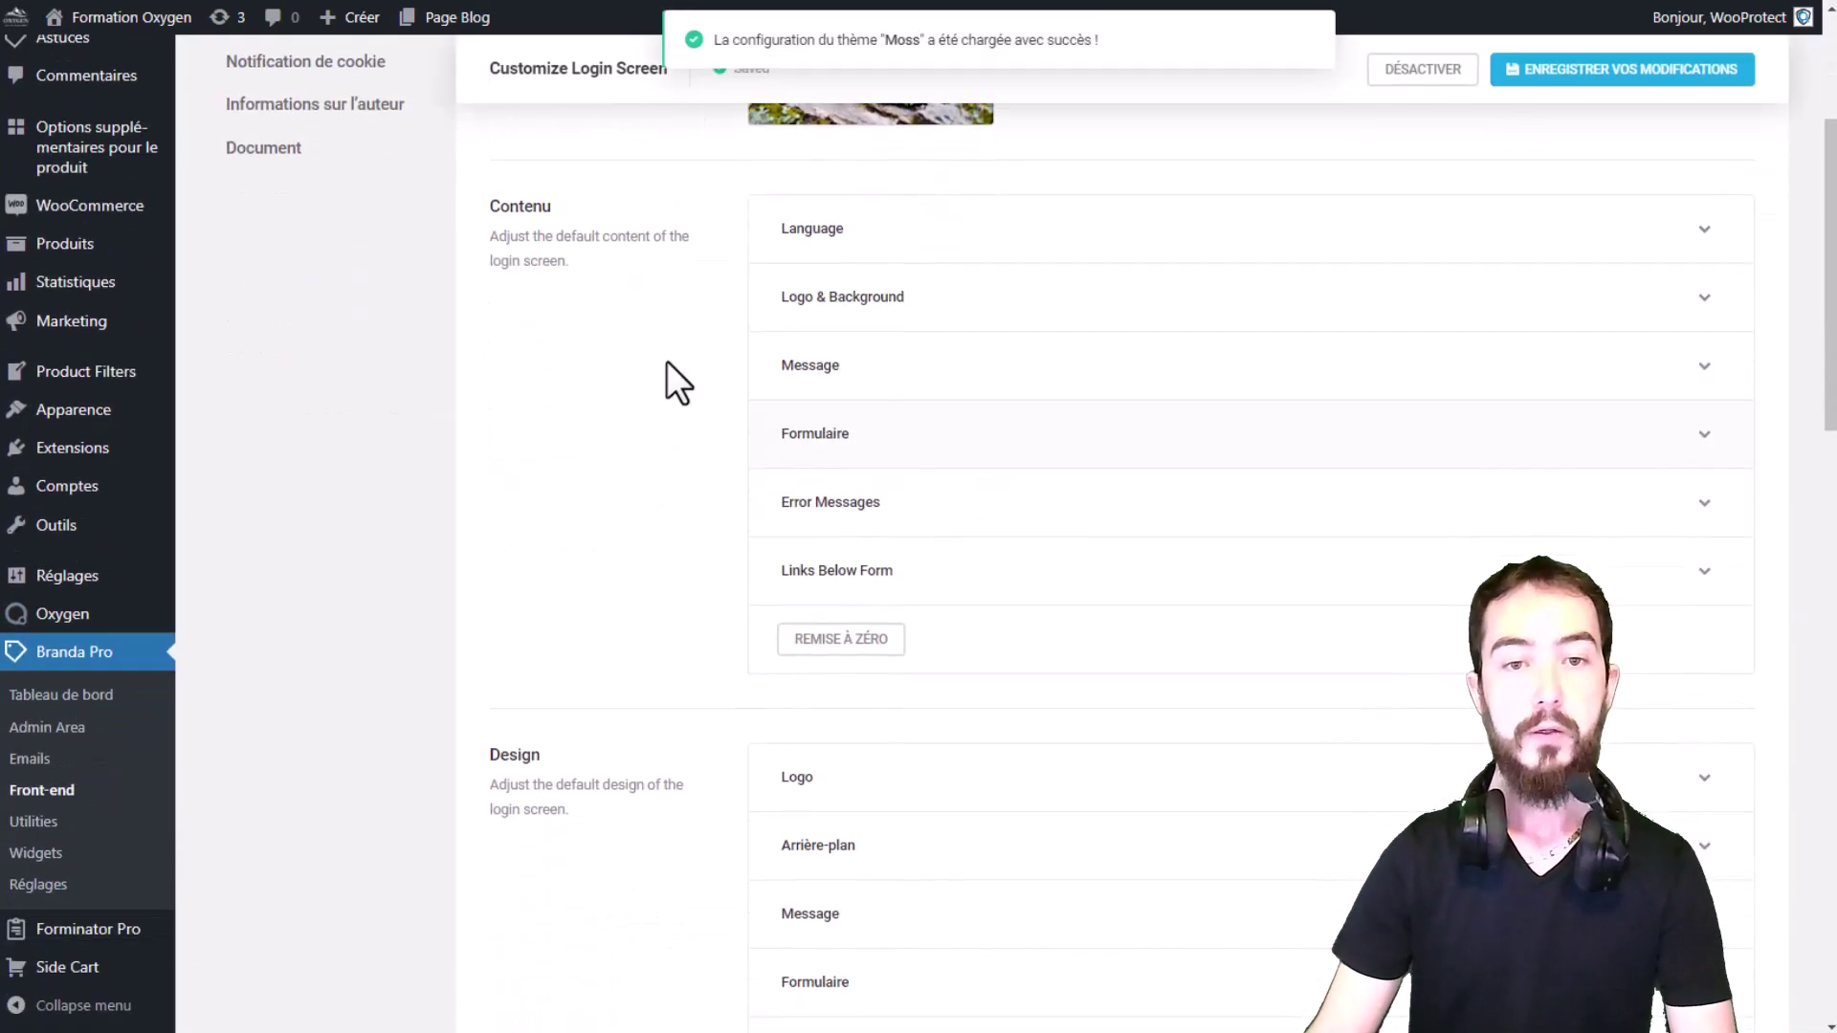
{"action": "left_click", "coordinate": [914, 232]}
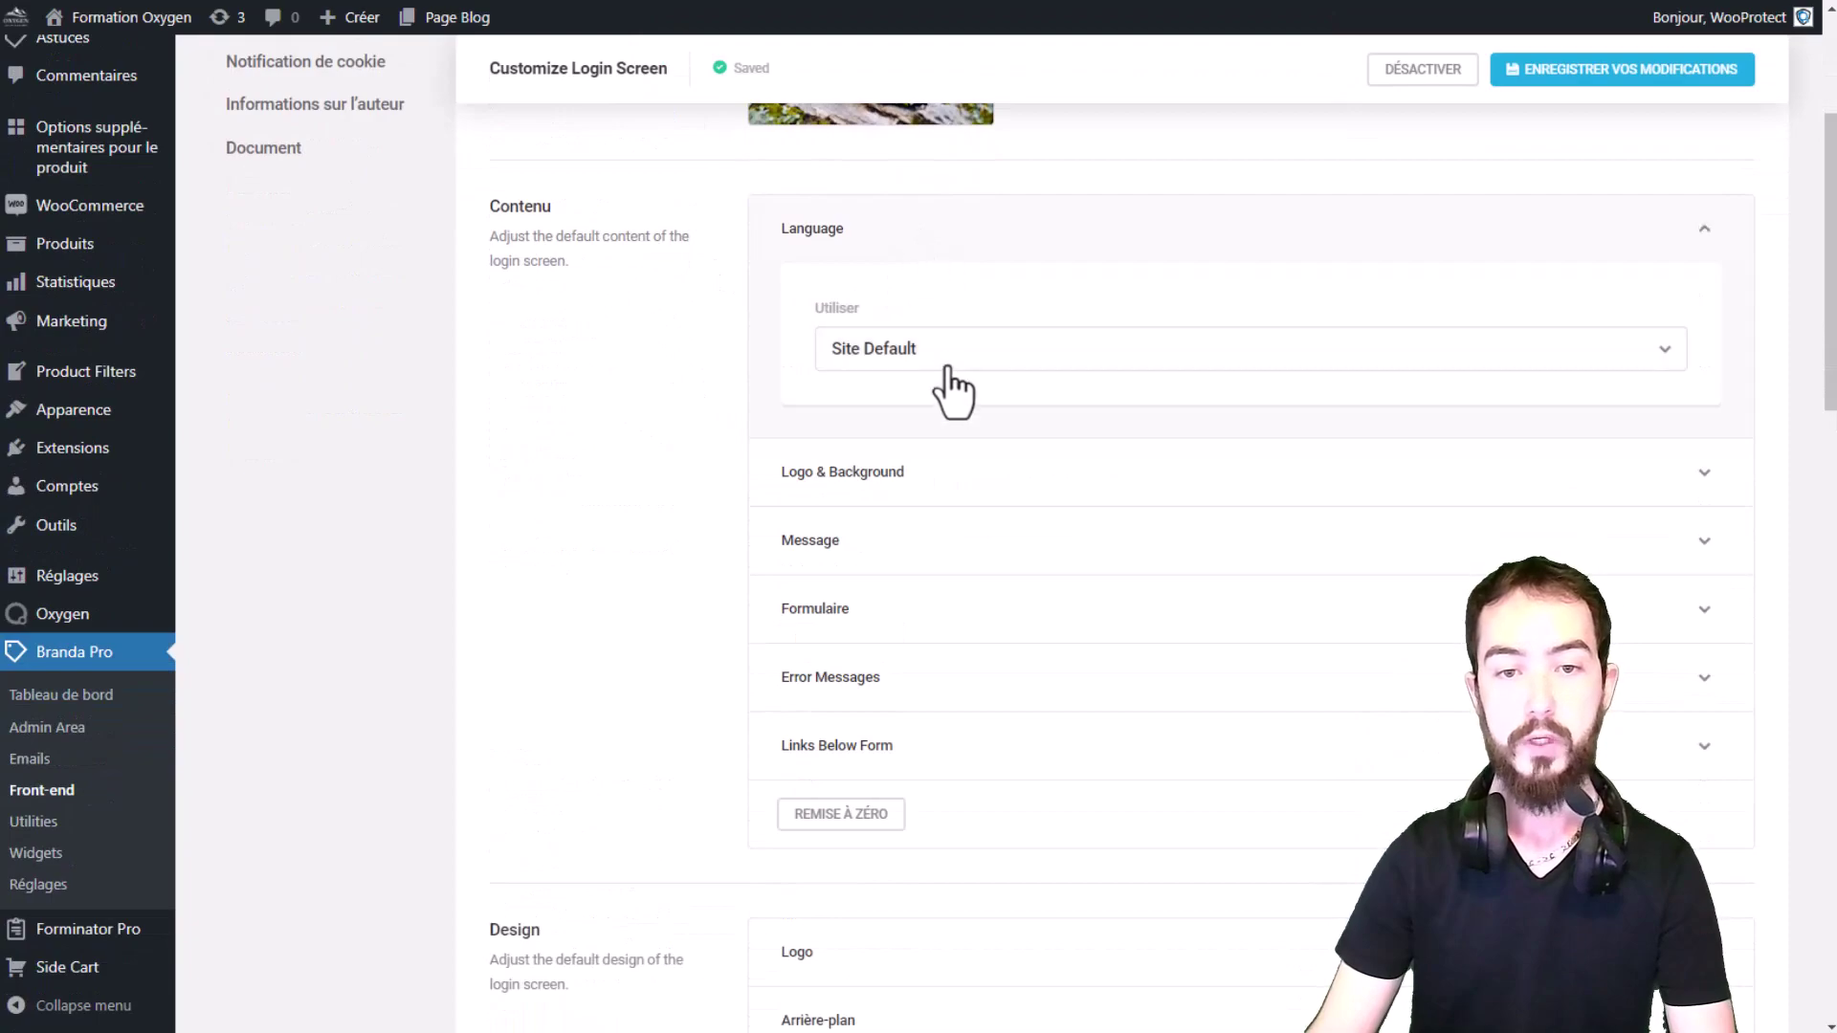
{"action": "left_click", "coordinate": [948, 369]}
{"action": "left_click", "coordinate": [886, 403]}
{"action": "left_click", "coordinate": [893, 228]}
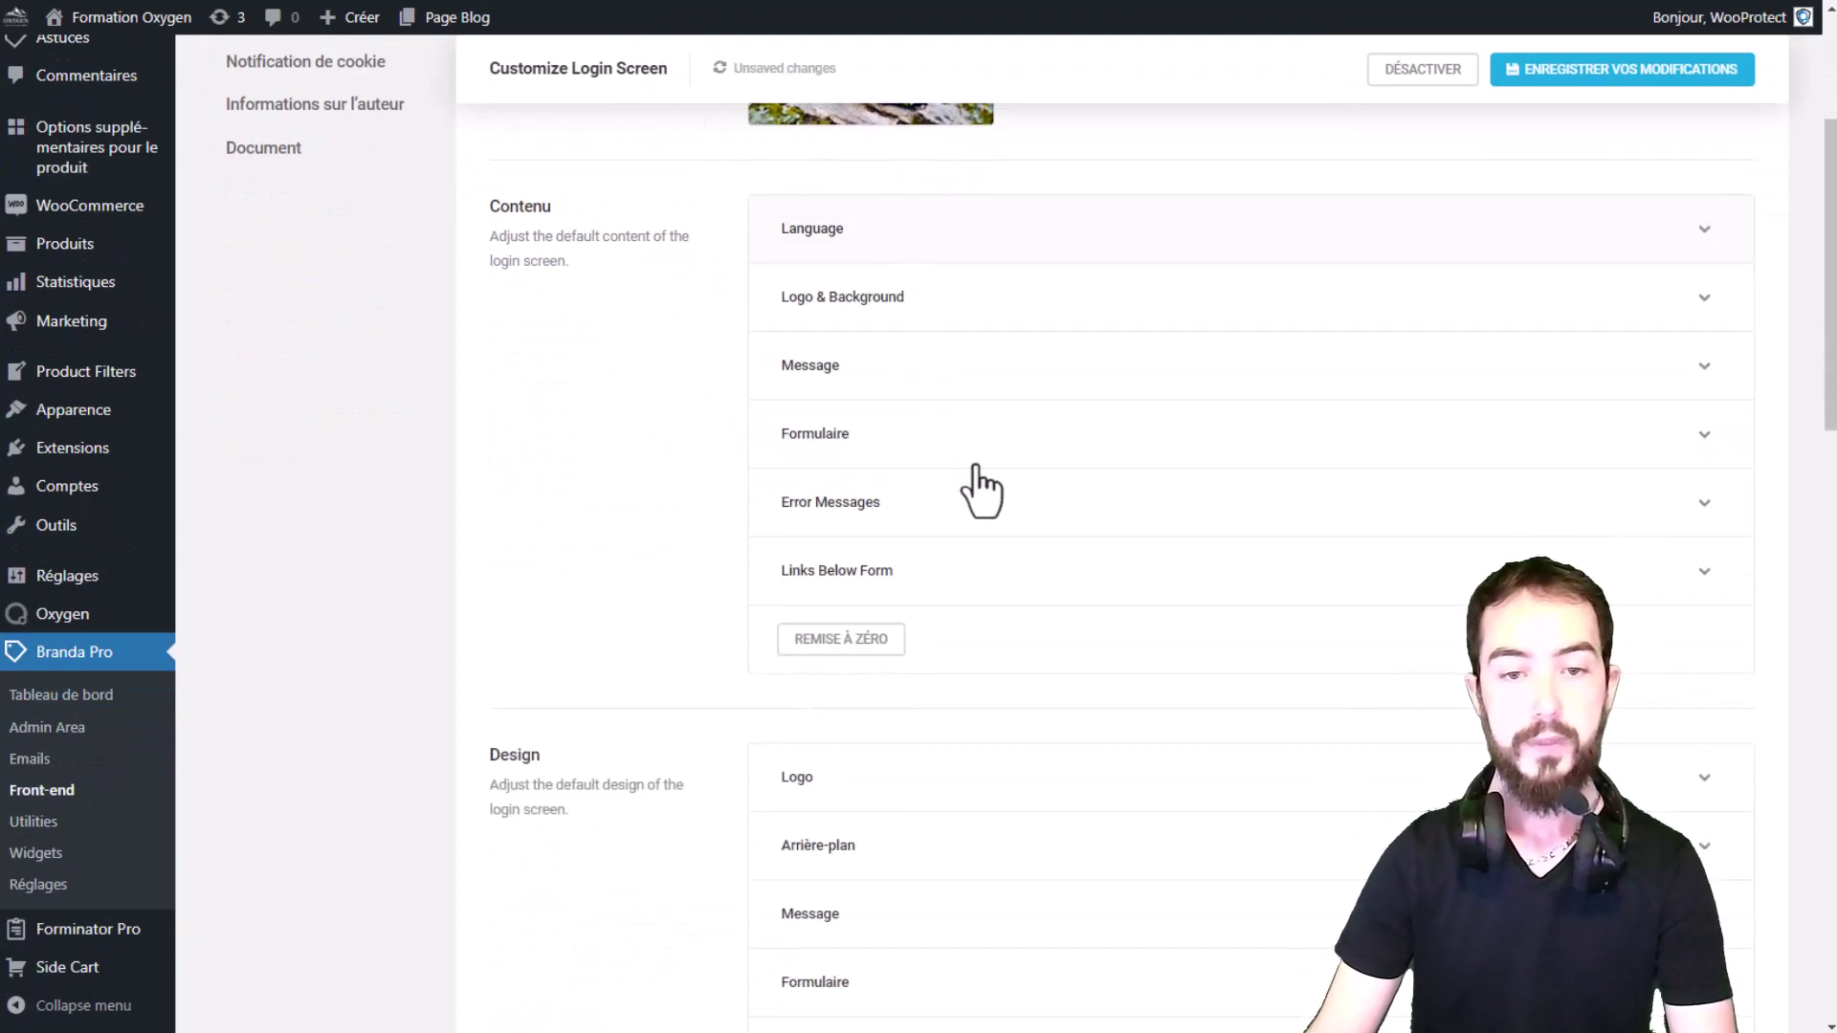
Step: Review the Logo & Background and login Message settings
{"action": "left_click", "coordinate": [876, 299]}
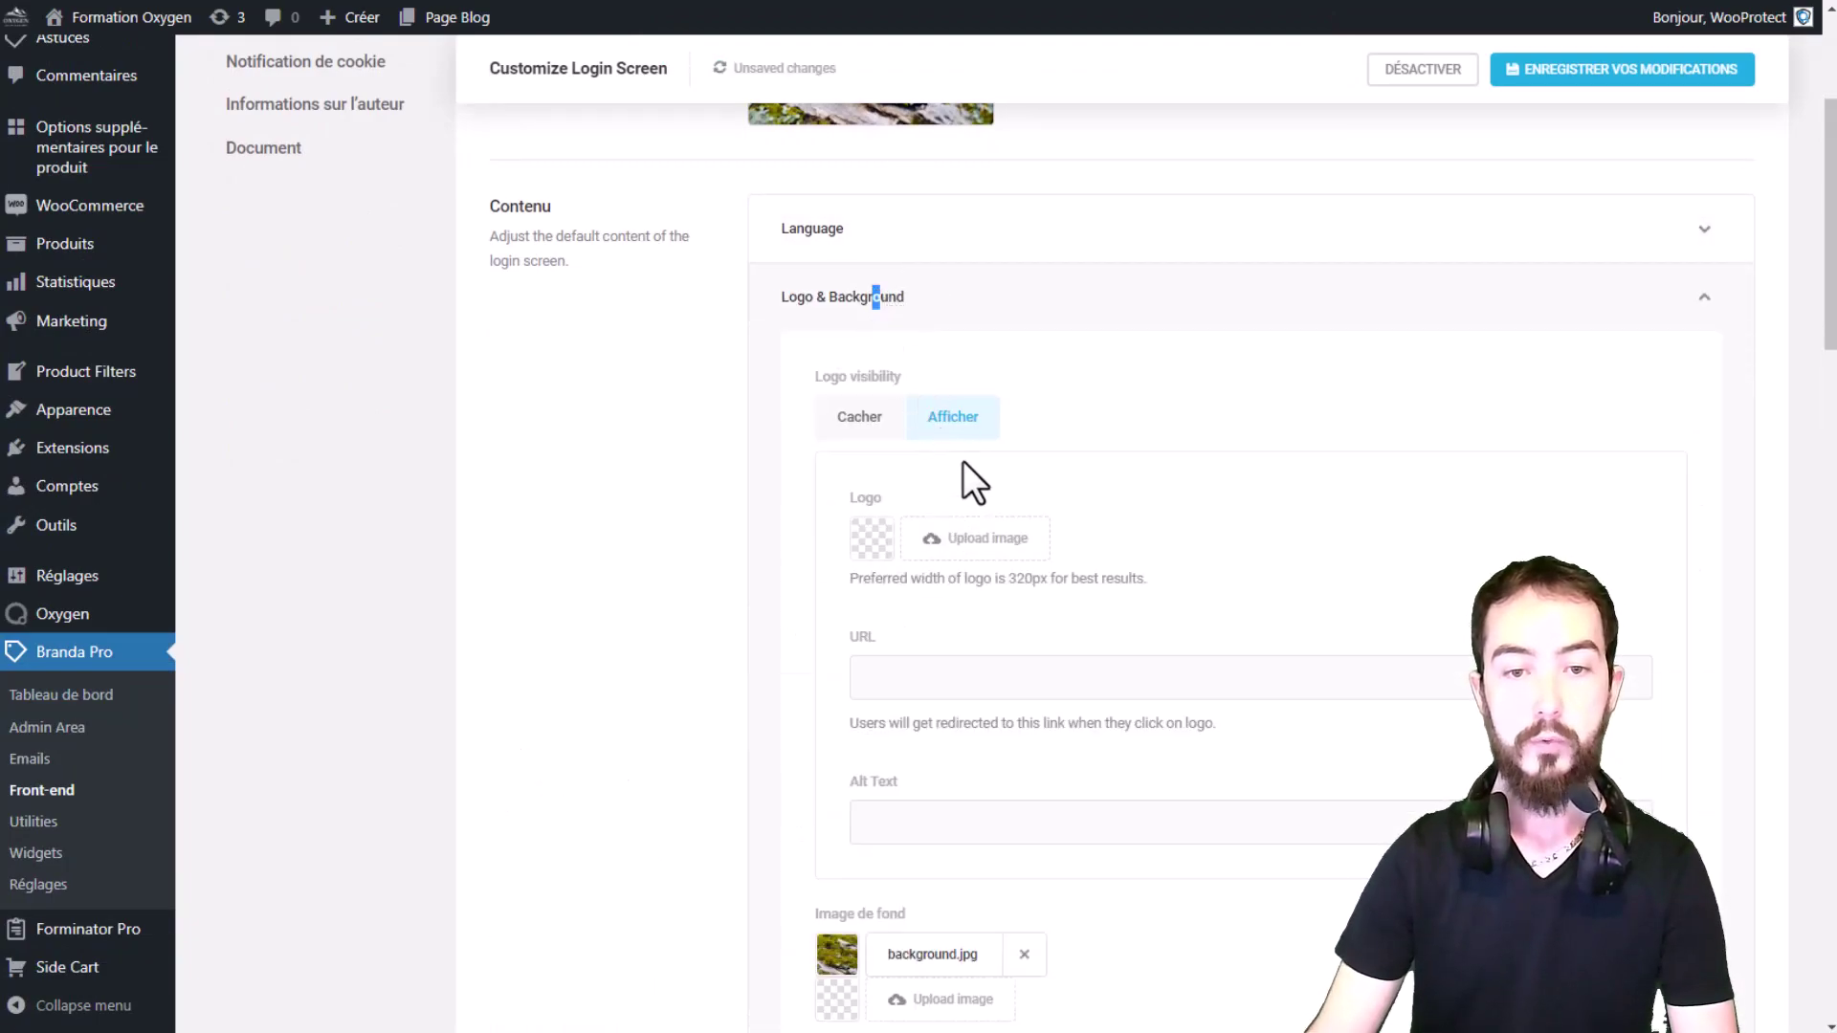
{"action": "scroll", "coordinate": [963, 469], "scroll_direction": "down", "scroll_amount": 1}
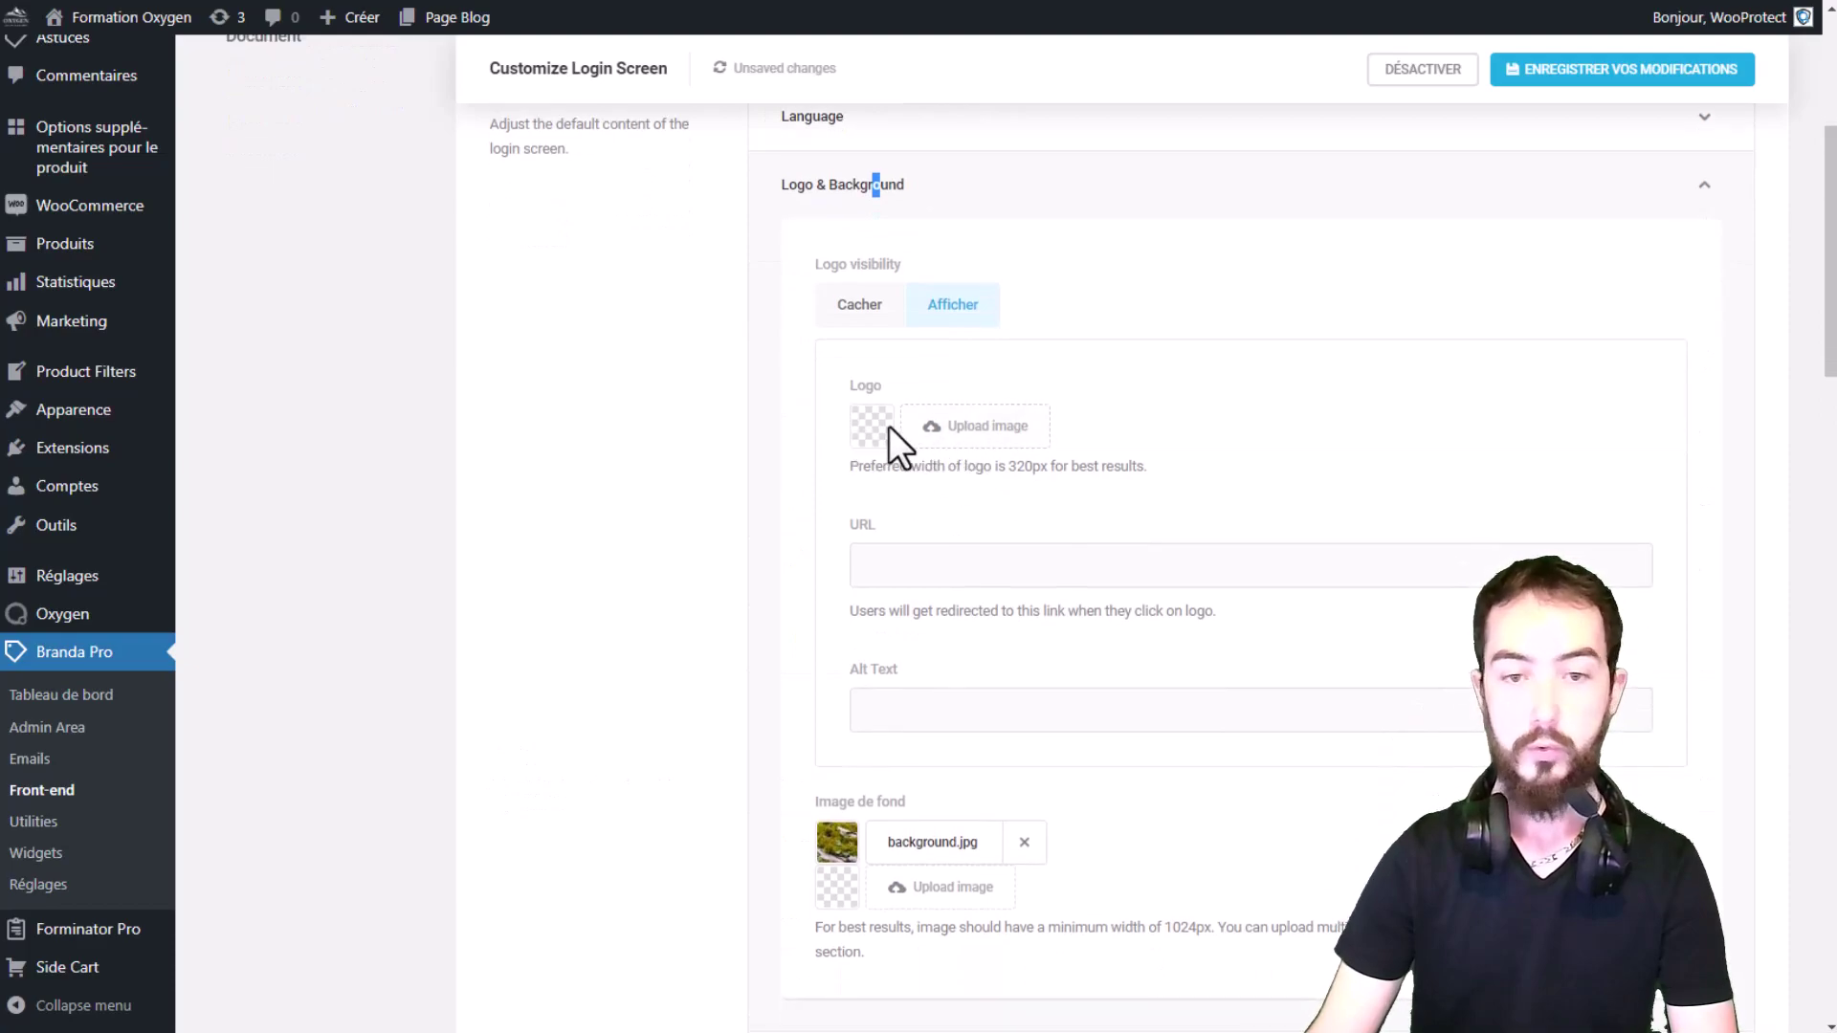
{"action": "scroll", "coordinate": [892, 427], "scroll_direction": "down", "scroll_amount": 1}
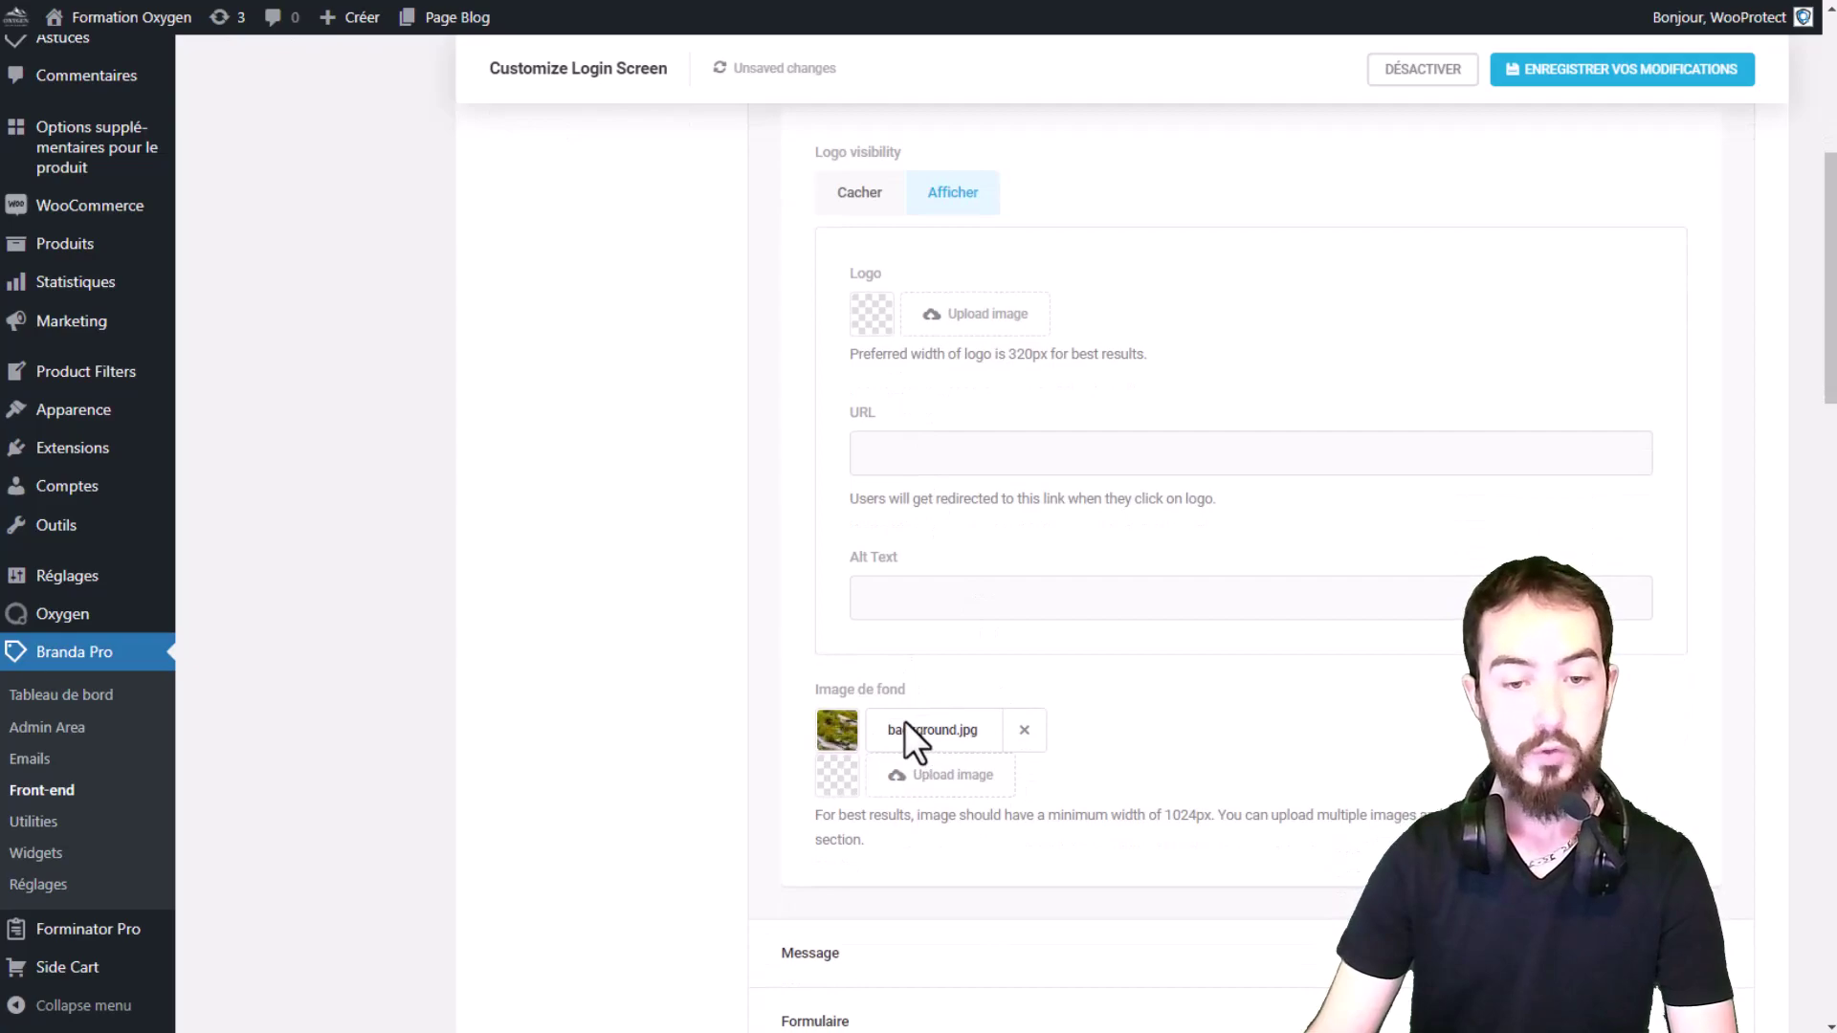
{"action": "scroll", "coordinate": [916, 666], "scroll_direction": "down", "scroll_amount": 3}
{"action": "left_click", "coordinate": [899, 632]}
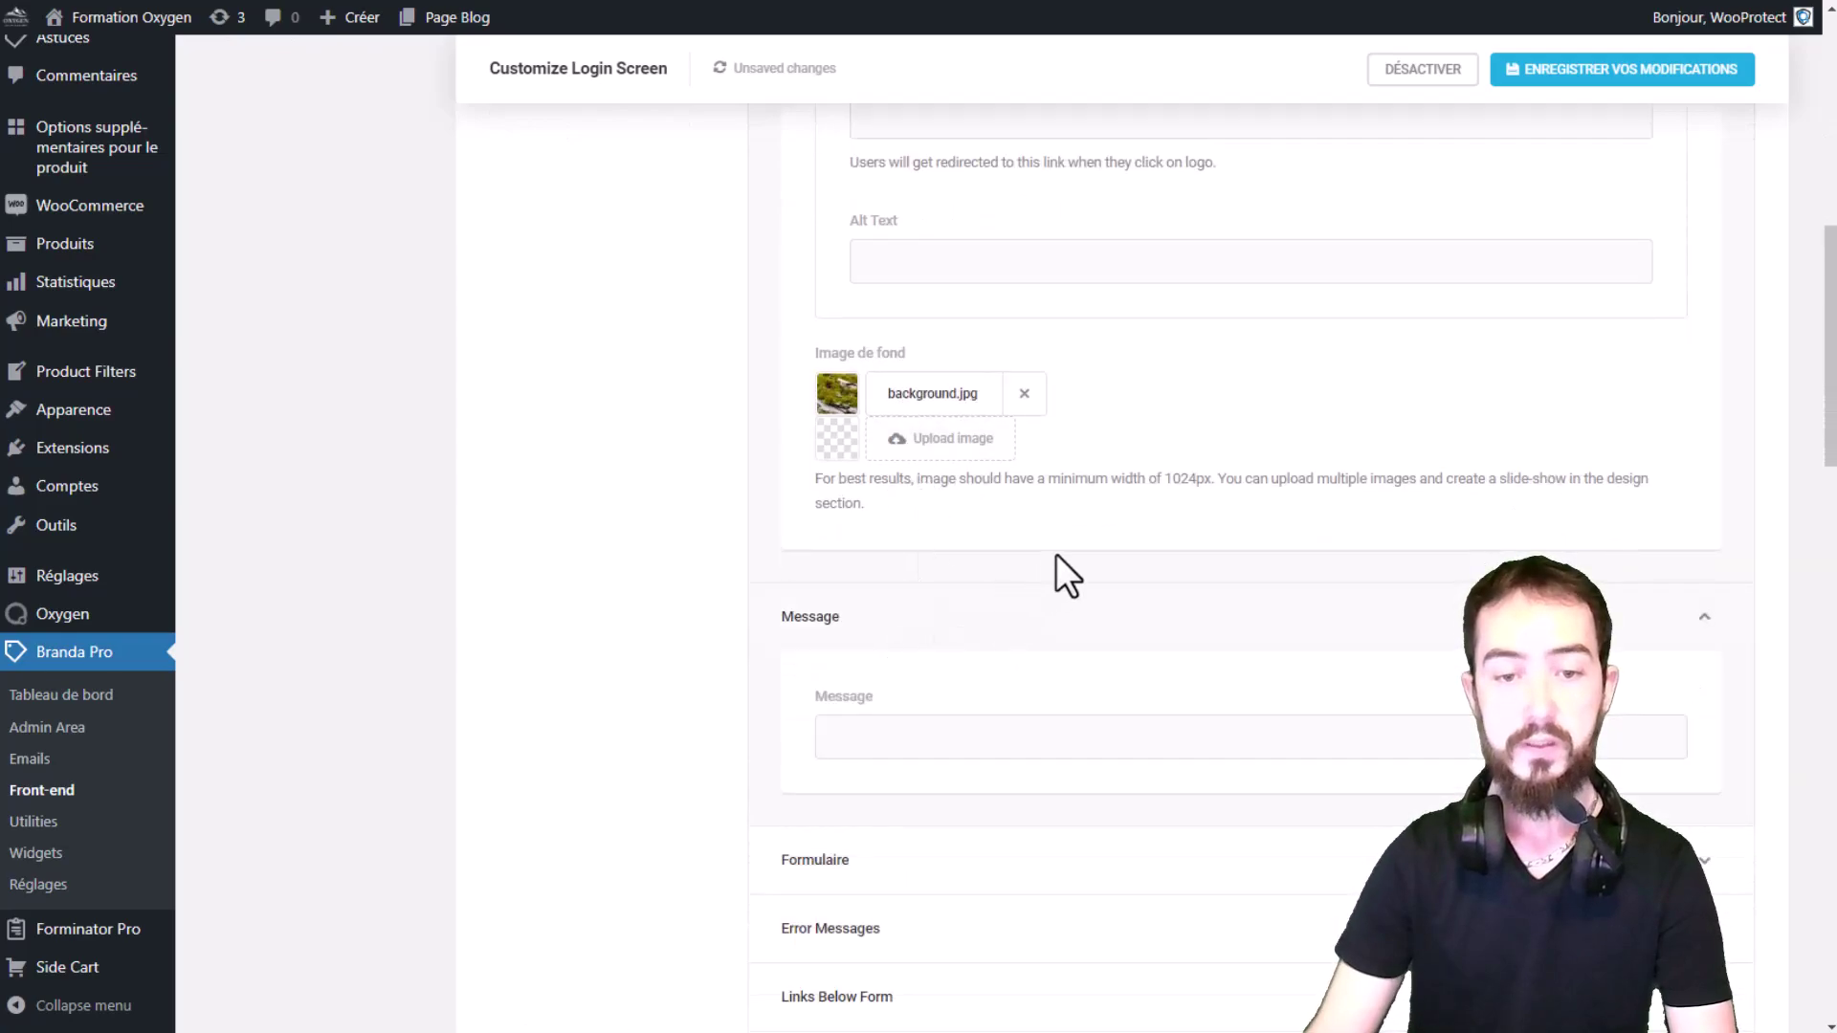
{"action": "scroll", "coordinate": [1058, 575], "scroll_direction": "down", "scroll_amount": 3}
{"action": "left_click", "coordinate": [897, 405]}
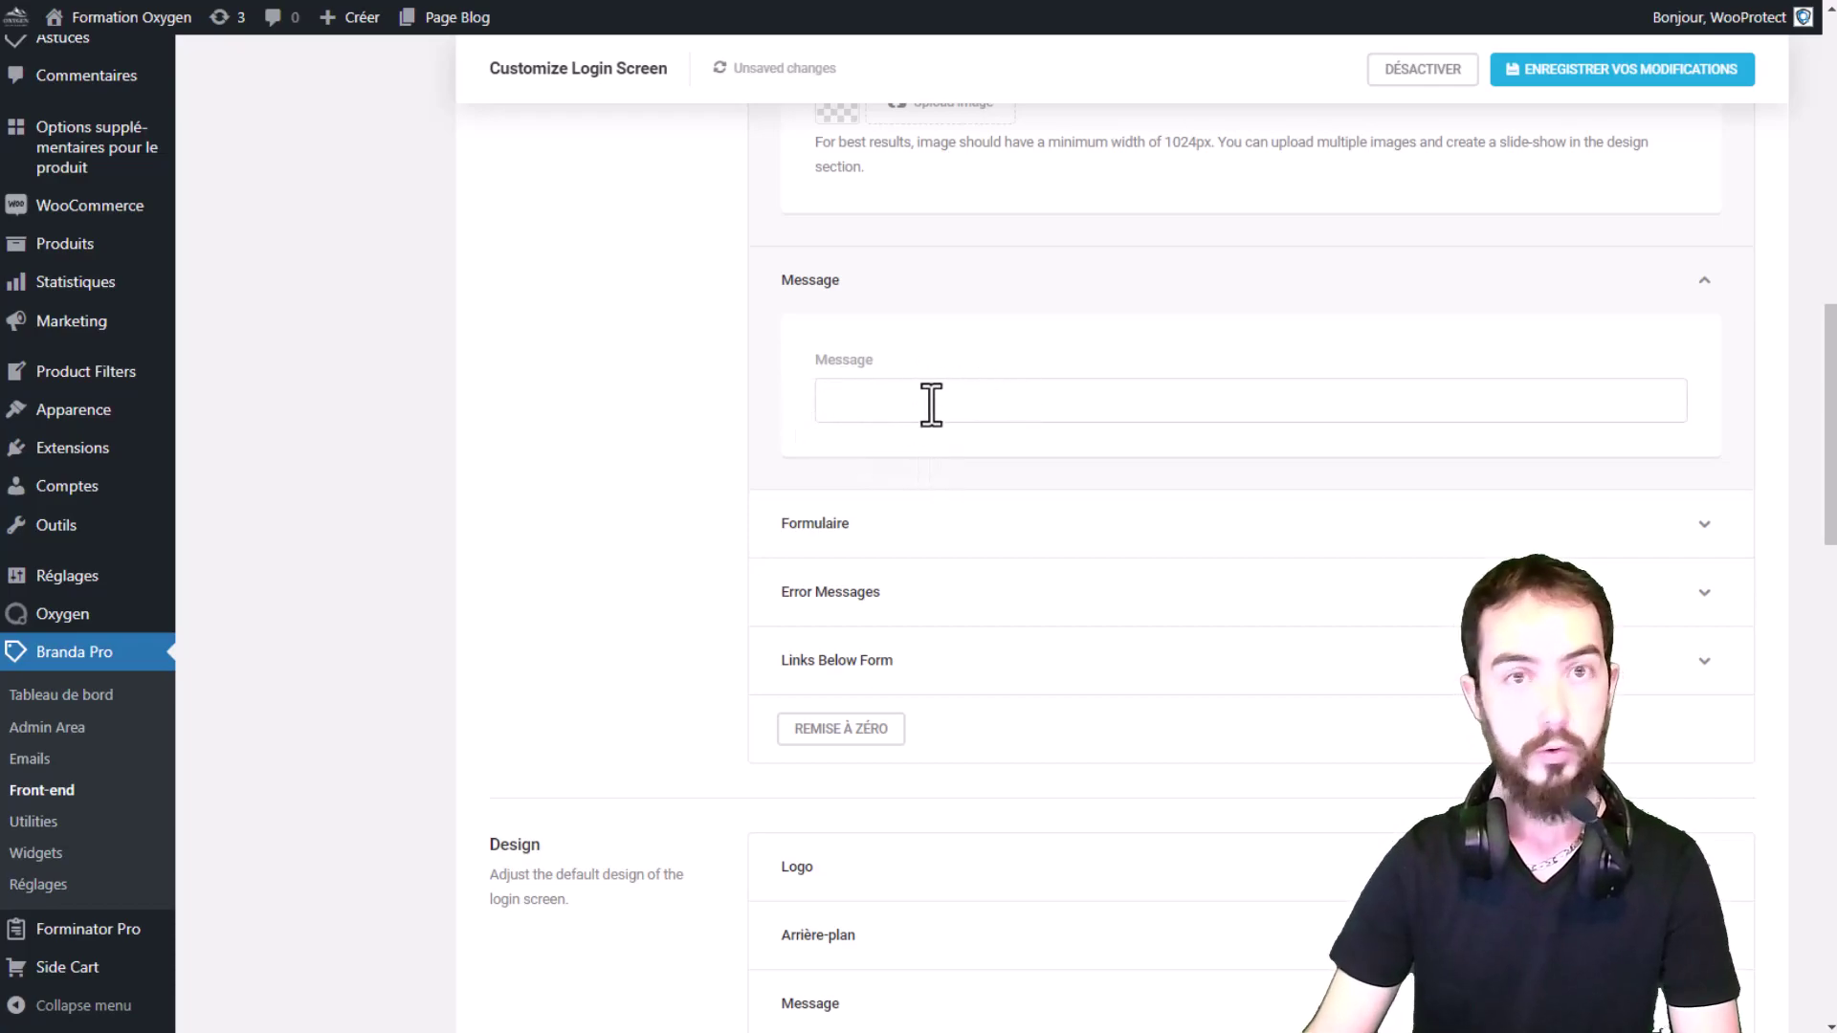
Step: Look through the Formulaire label fields and the Error Messages settings
{"action": "left_click", "coordinate": [873, 524]}
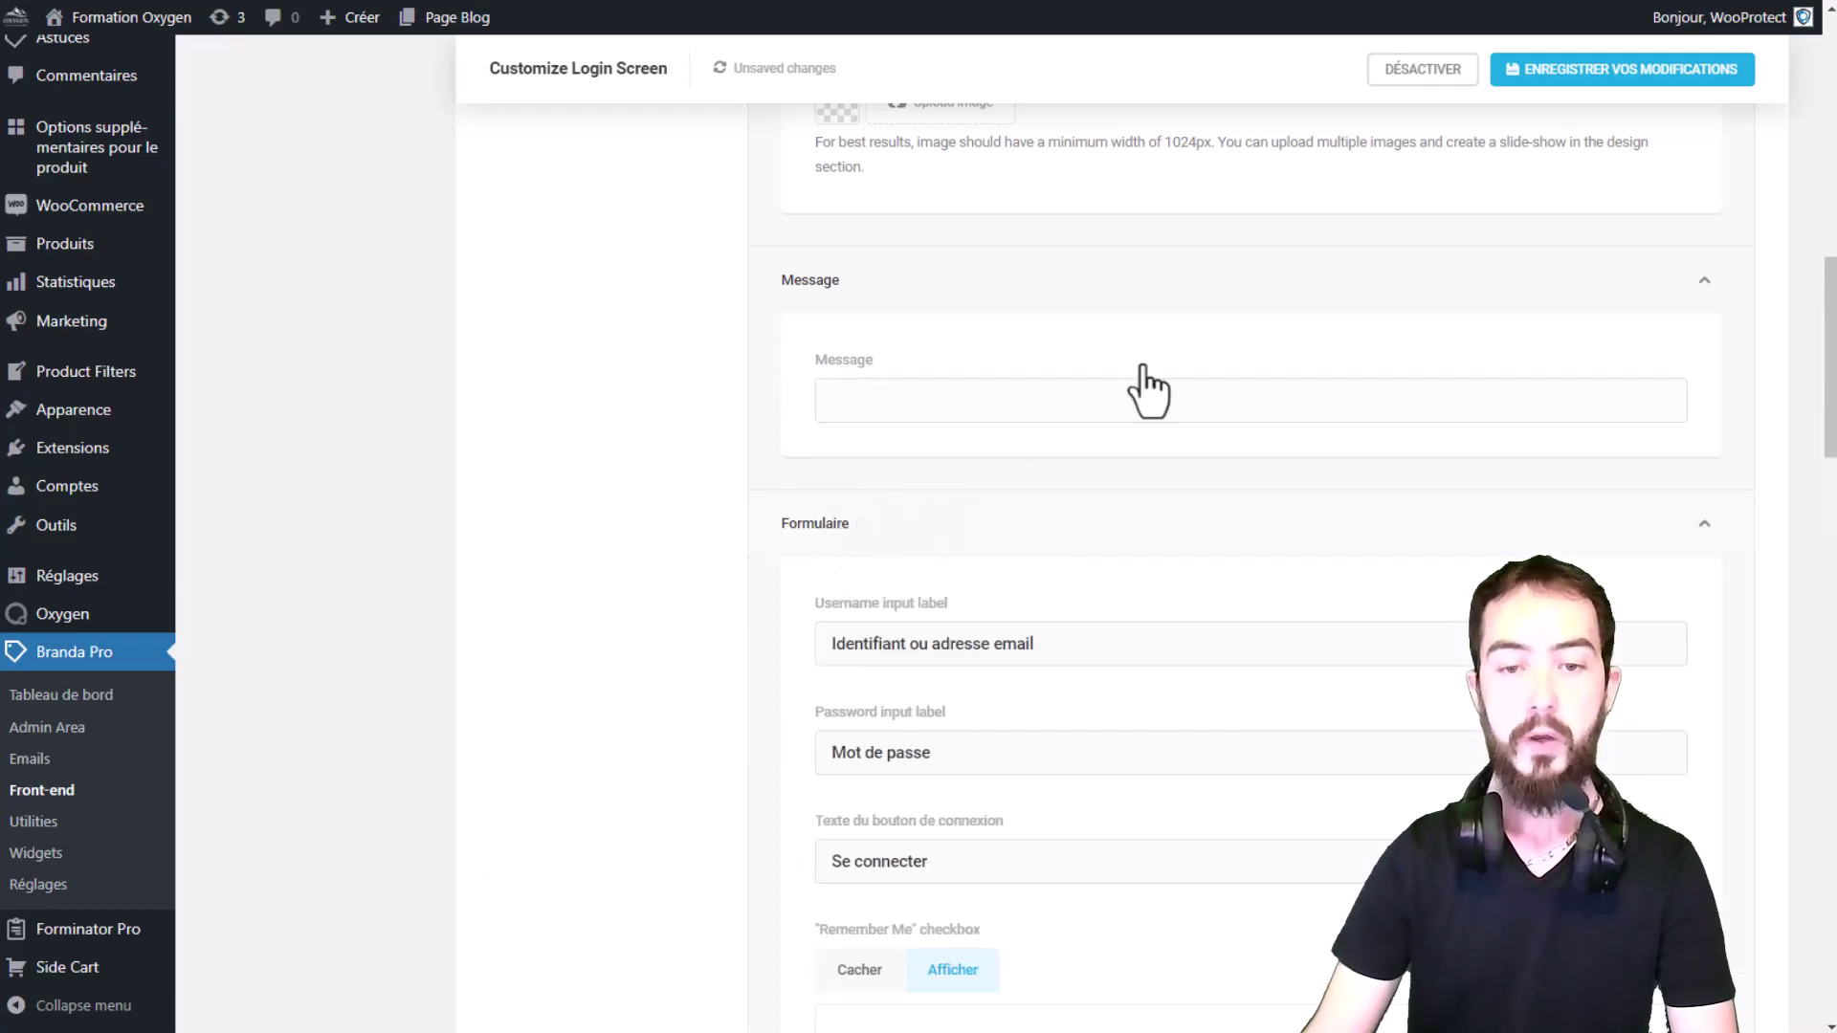
{"action": "scroll", "coordinate": [1148, 389], "scroll_direction": "down", "scroll_amount": 4}
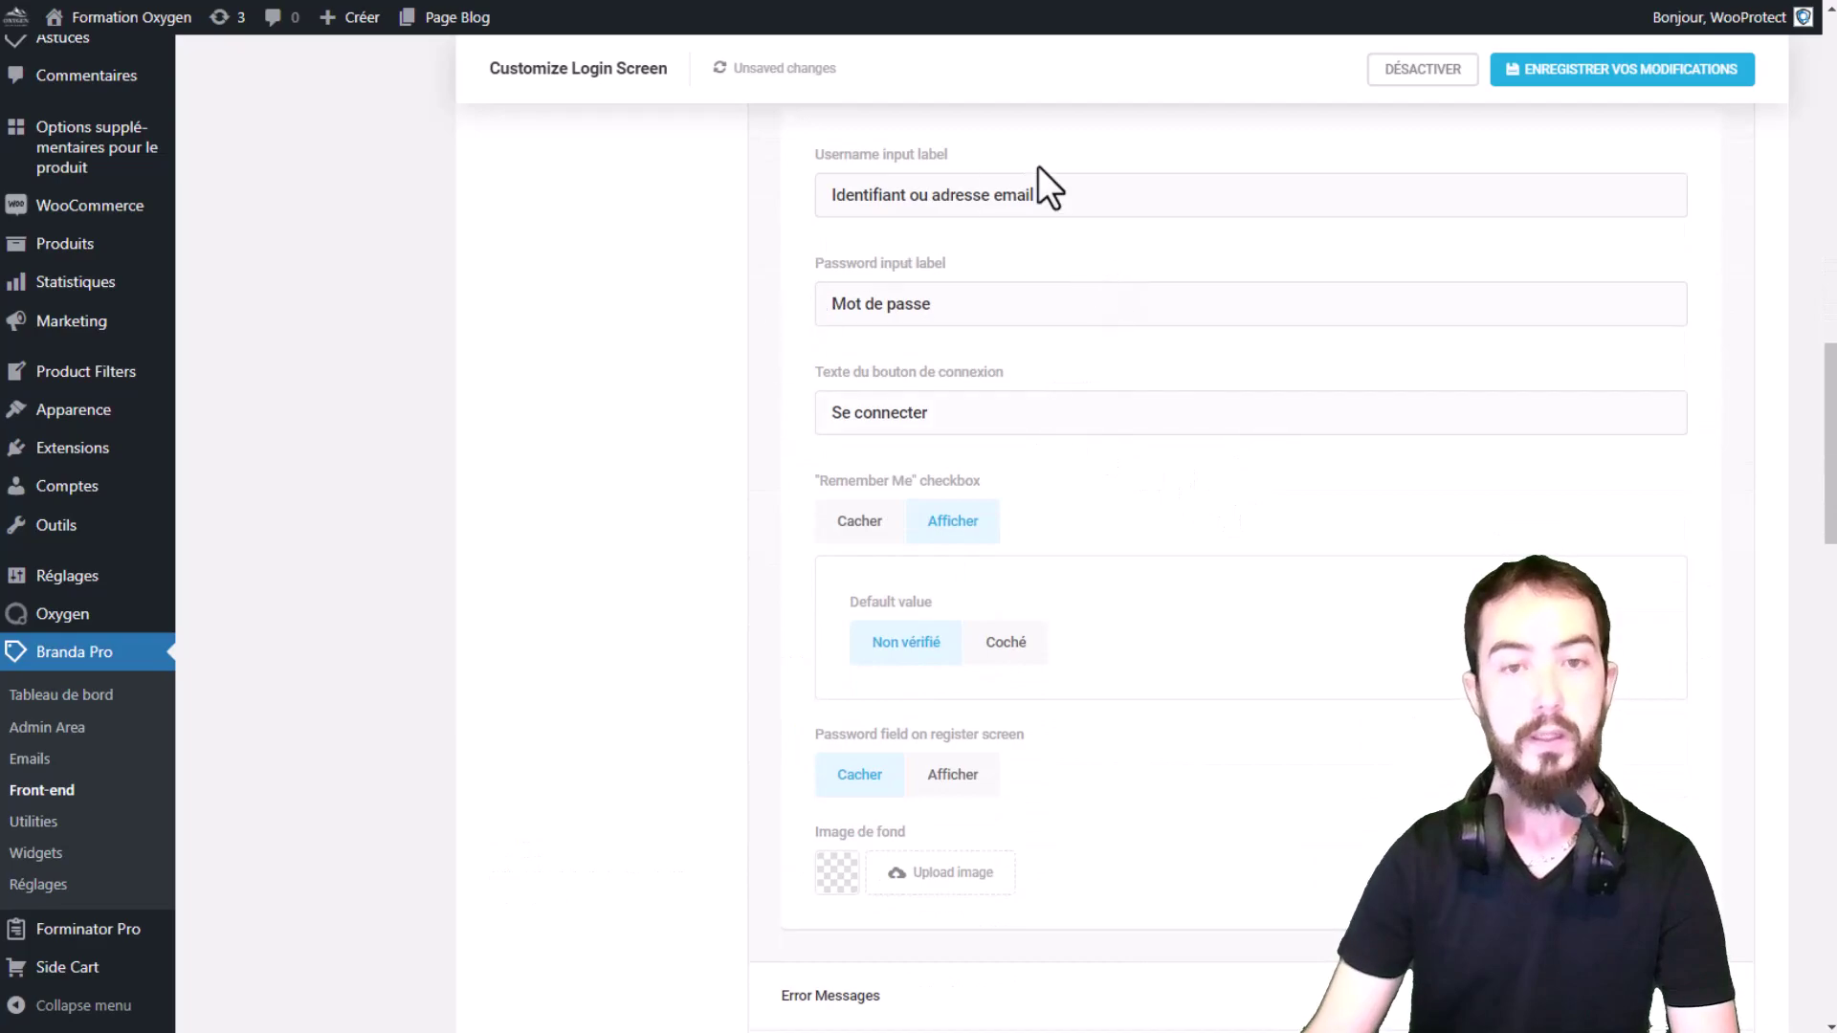
{"action": "key", "text": "Tab"}
{"action": "key", "text": "Tab"}
{"action": "key", "text": "Tab"}
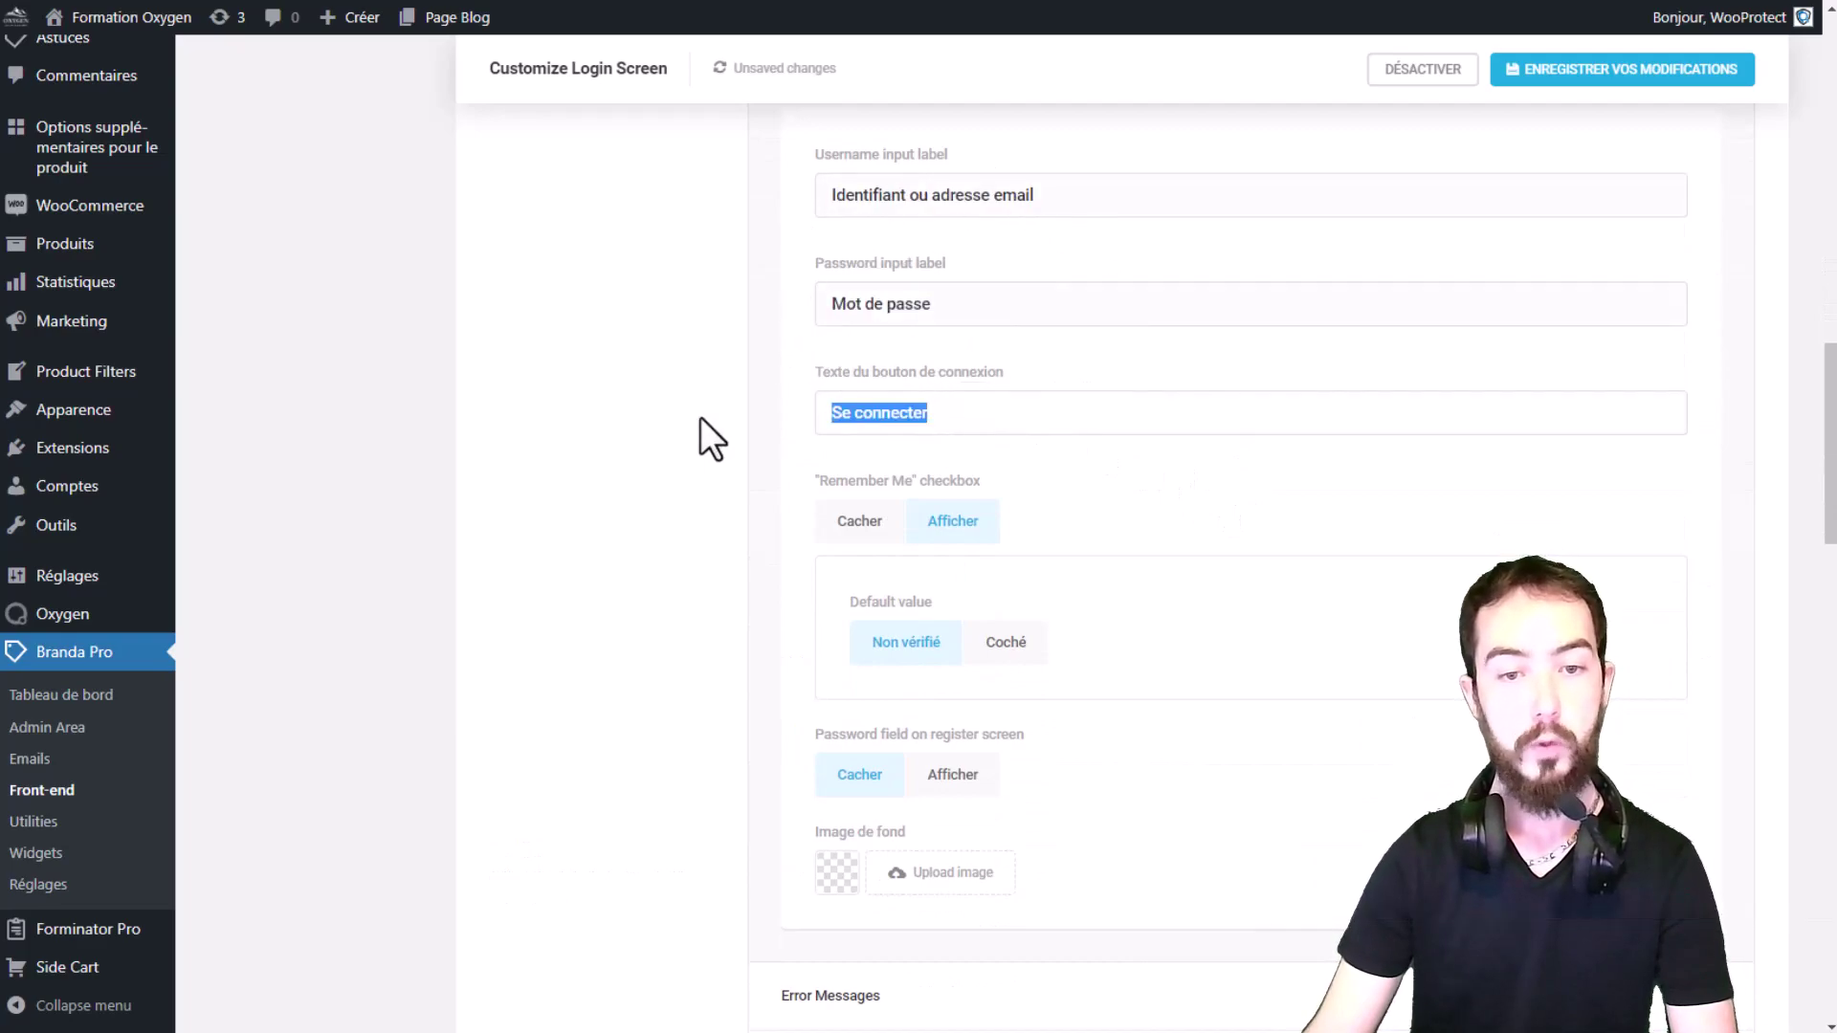
{"action": "scroll", "coordinate": [894, 472], "scroll_direction": "down", "scroll_amount": 4}
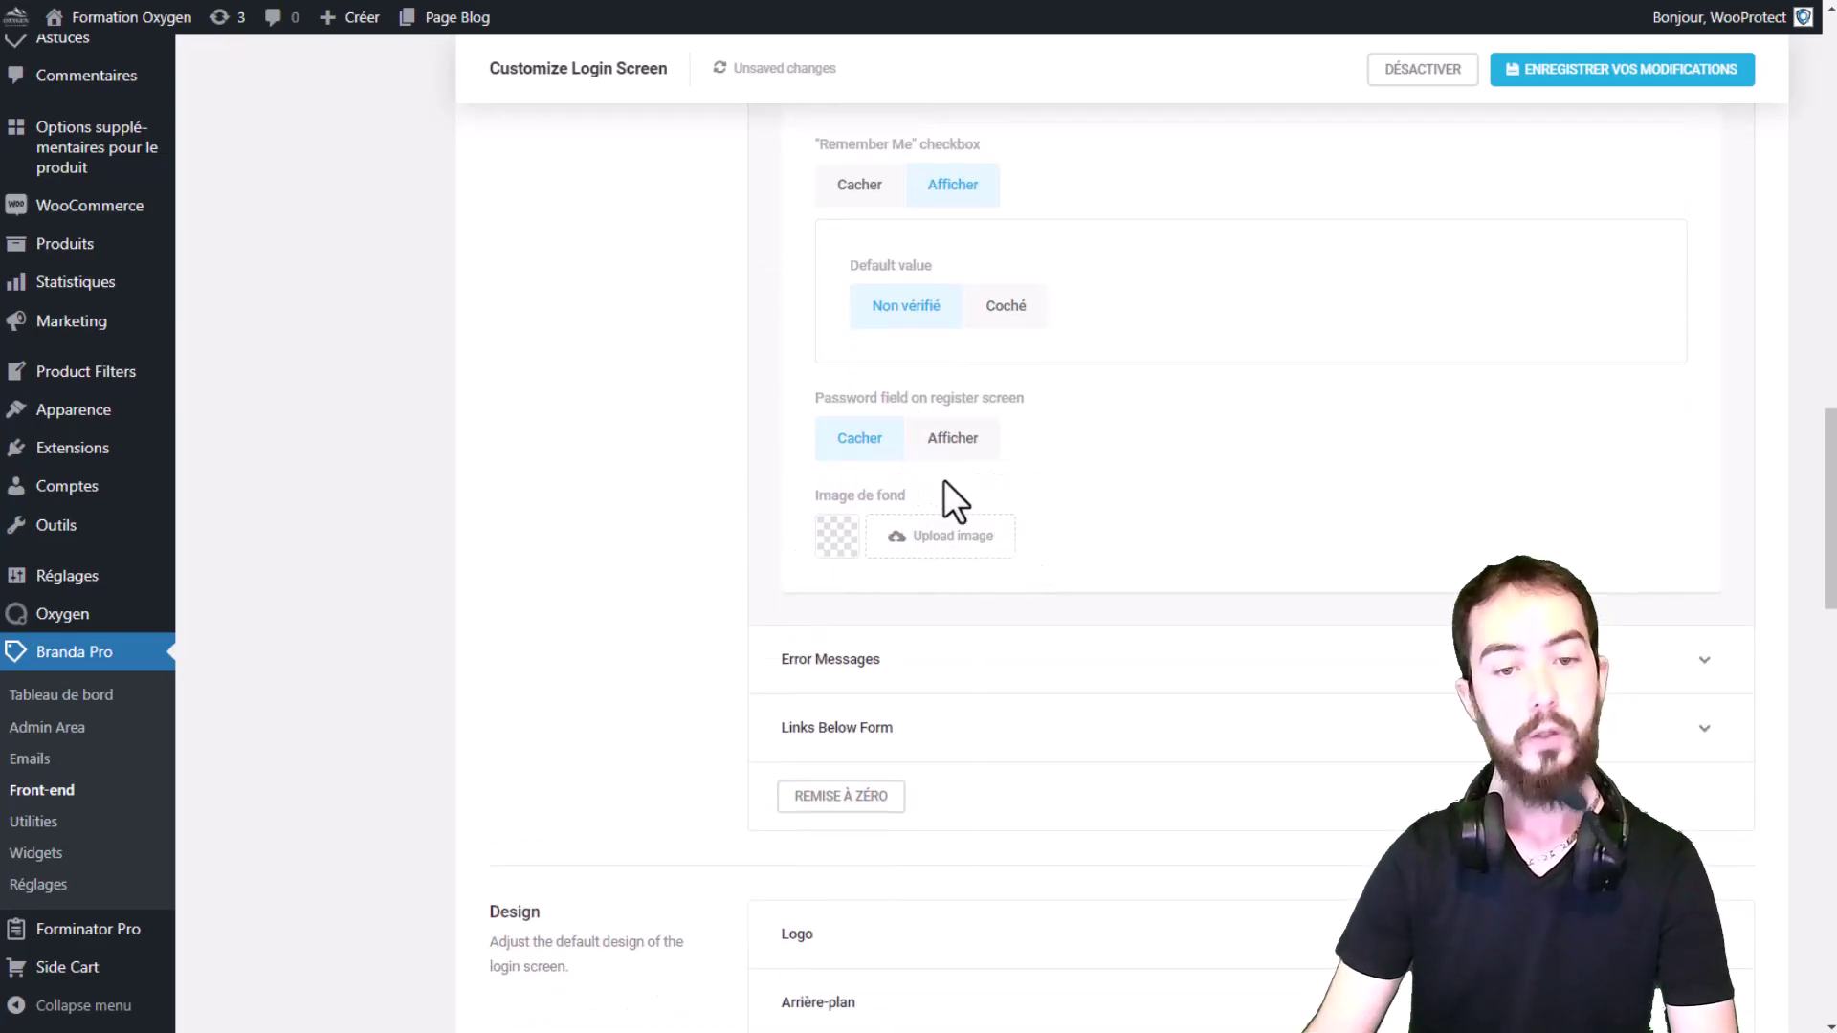
{"action": "scroll", "coordinate": [1184, 670], "scroll_direction": "down", "scroll_amount": 2}
{"action": "left_click", "coordinate": [996, 457]}
{"action": "scroll", "coordinate": [1359, 508], "scroll_direction": "down", "scroll_amount": 2}
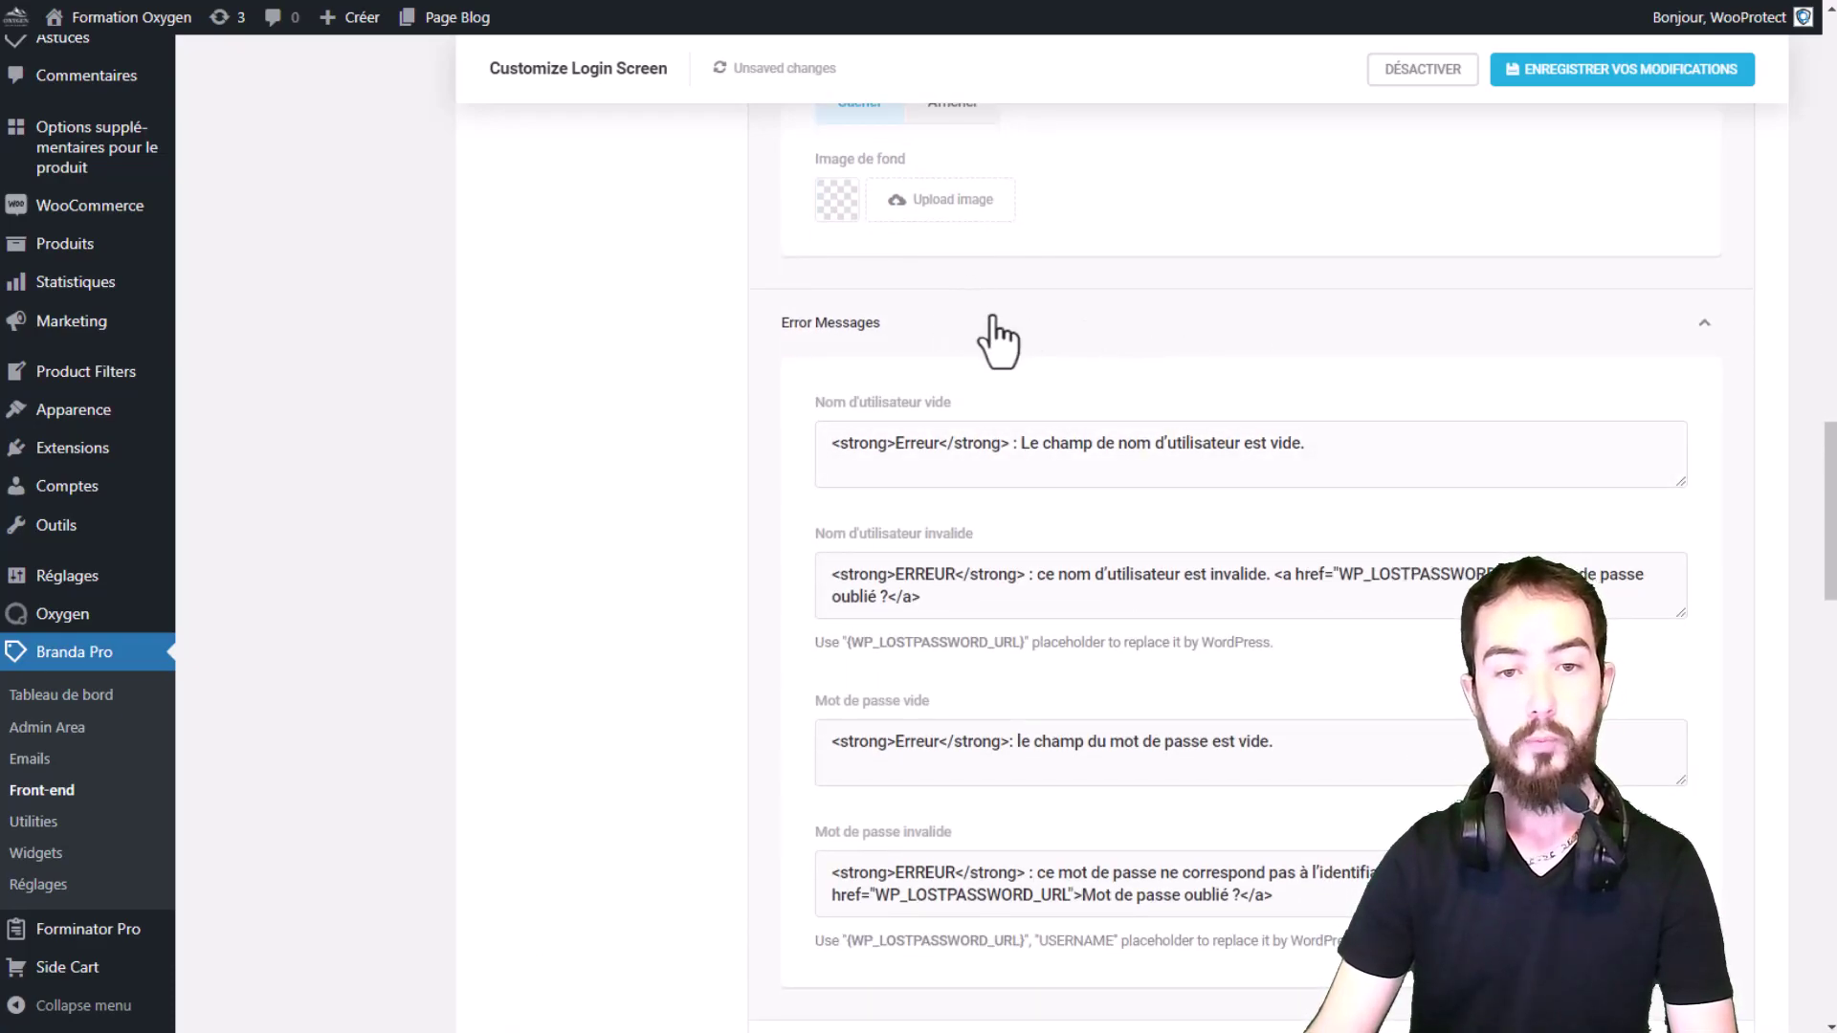
{"action": "scroll", "coordinate": [992, 320], "scroll_direction": "down", "scroll_amount": 6}
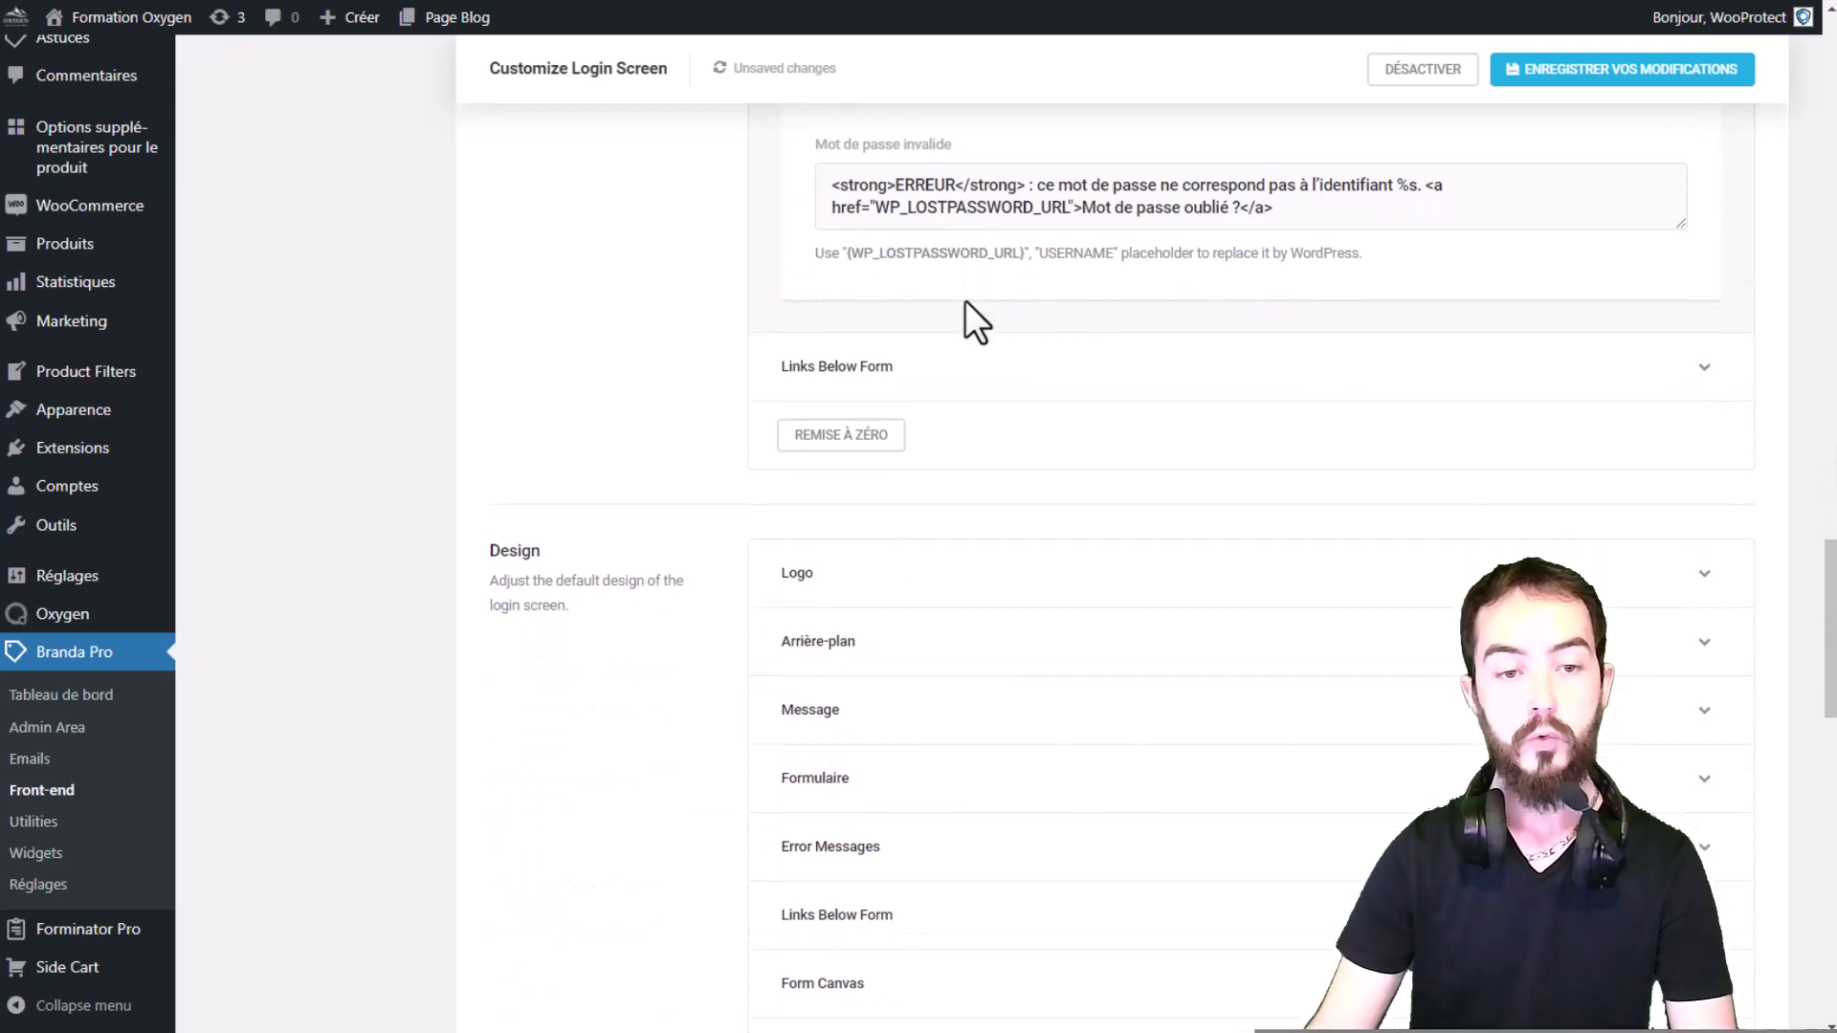
{"action": "scroll", "coordinate": [967, 316], "scroll_direction": "down", "scroll_amount": 3}
{"action": "scroll", "coordinate": [904, 321], "scroll_direction": "up", "scroll_amount": 13}
{"action": "scroll", "coordinate": [957, 293], "scroll_direction": "up", "scroll_amount": 12}
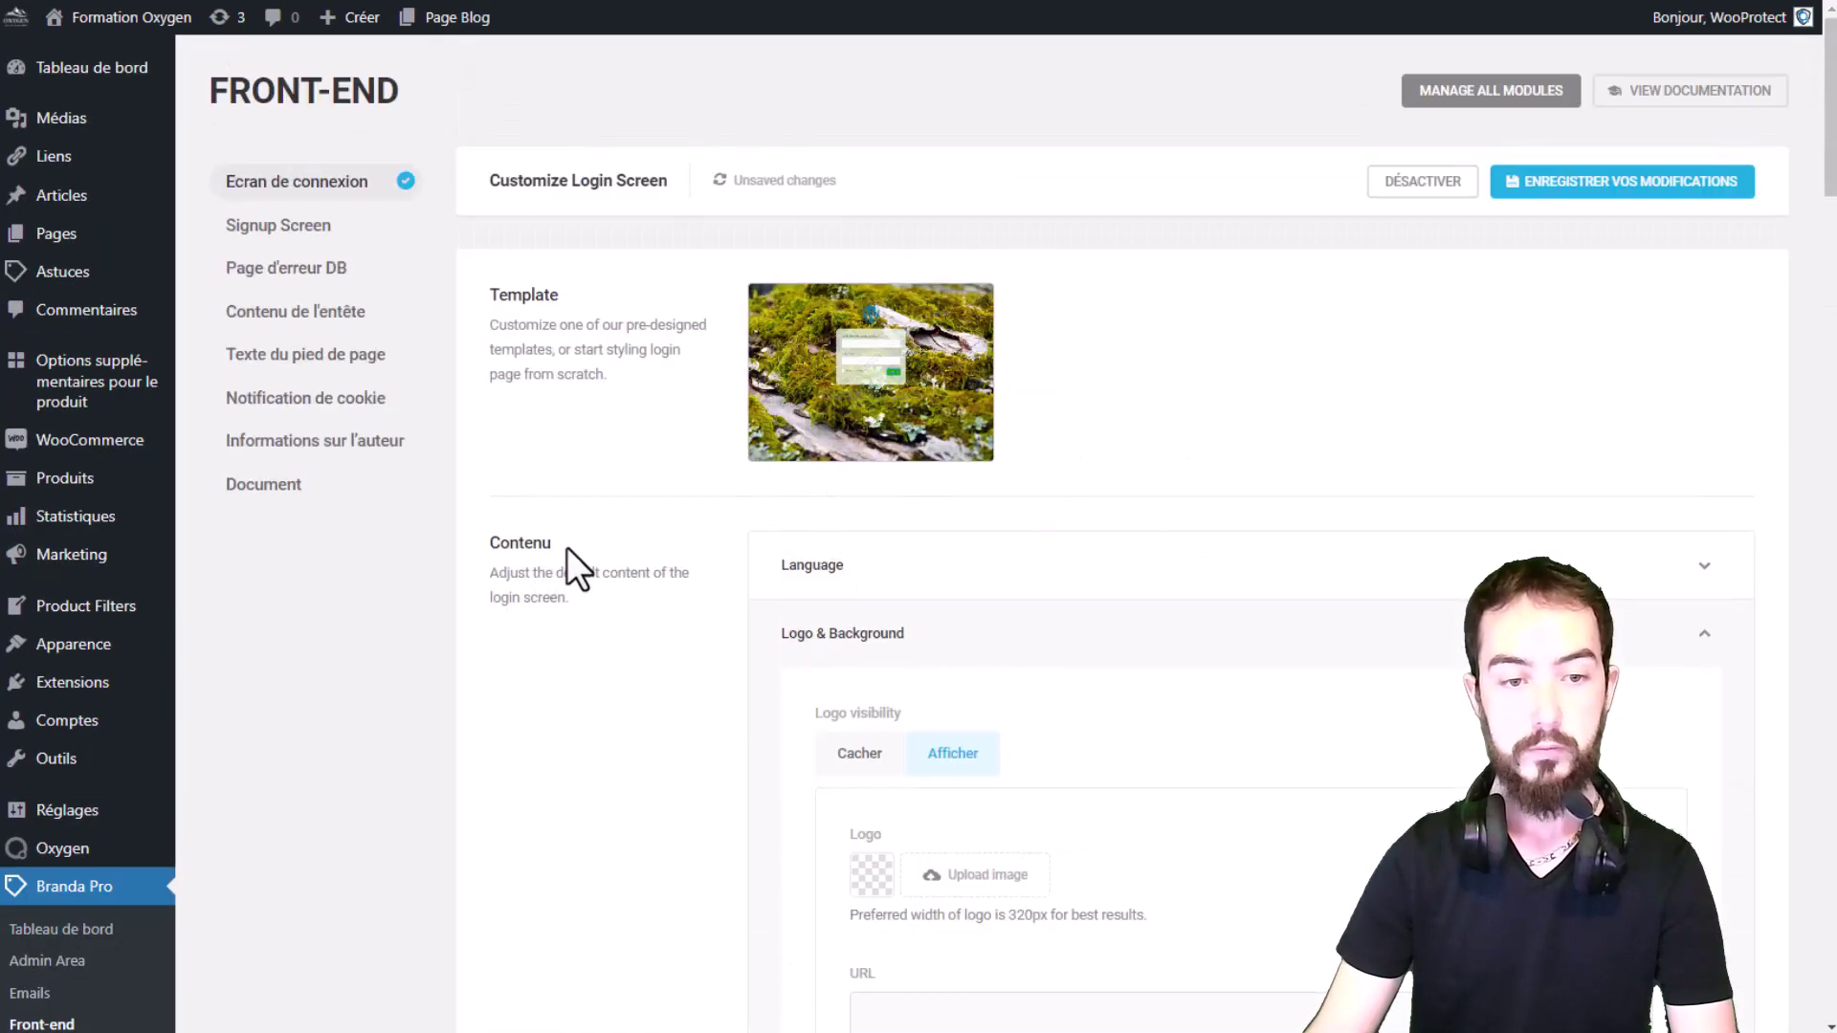
{"action": "left_click", "coordinate": [816, 569]}
{"action": "left_click", "coordinate": [890, 565]}
{"action": "left_click", "coordinate": [892, 586]}
{"action": "left_click", "coordinate": [920, 566]}
{"action": "left_click", "coordinate": [901, 636]}
{"action": "left_click", "coordinate": [906, 708]}
{"action": "scroll", "coordinate": [948, 574], "scroll_direction": "down", "scroll_amount": 5}
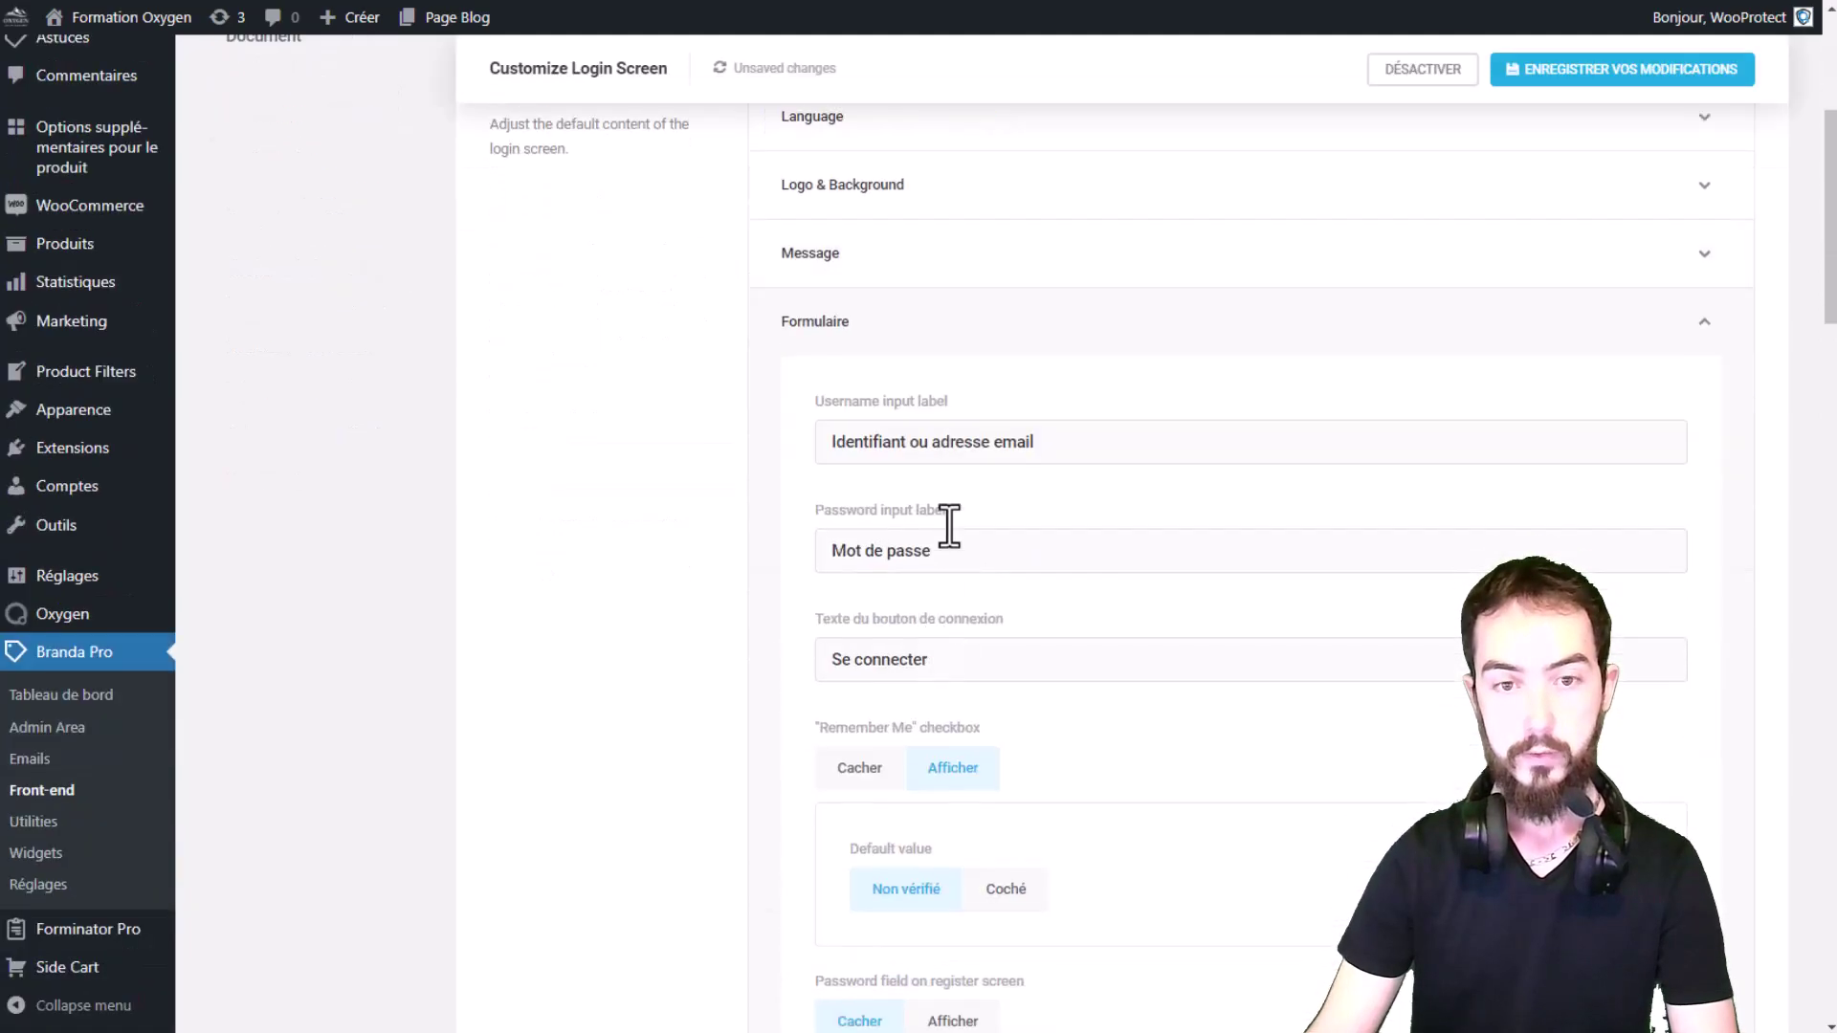
{"action": "left_click", "coordinate": [951, 321]}
{"action": "left_click", "coordinate": [996, 421]}
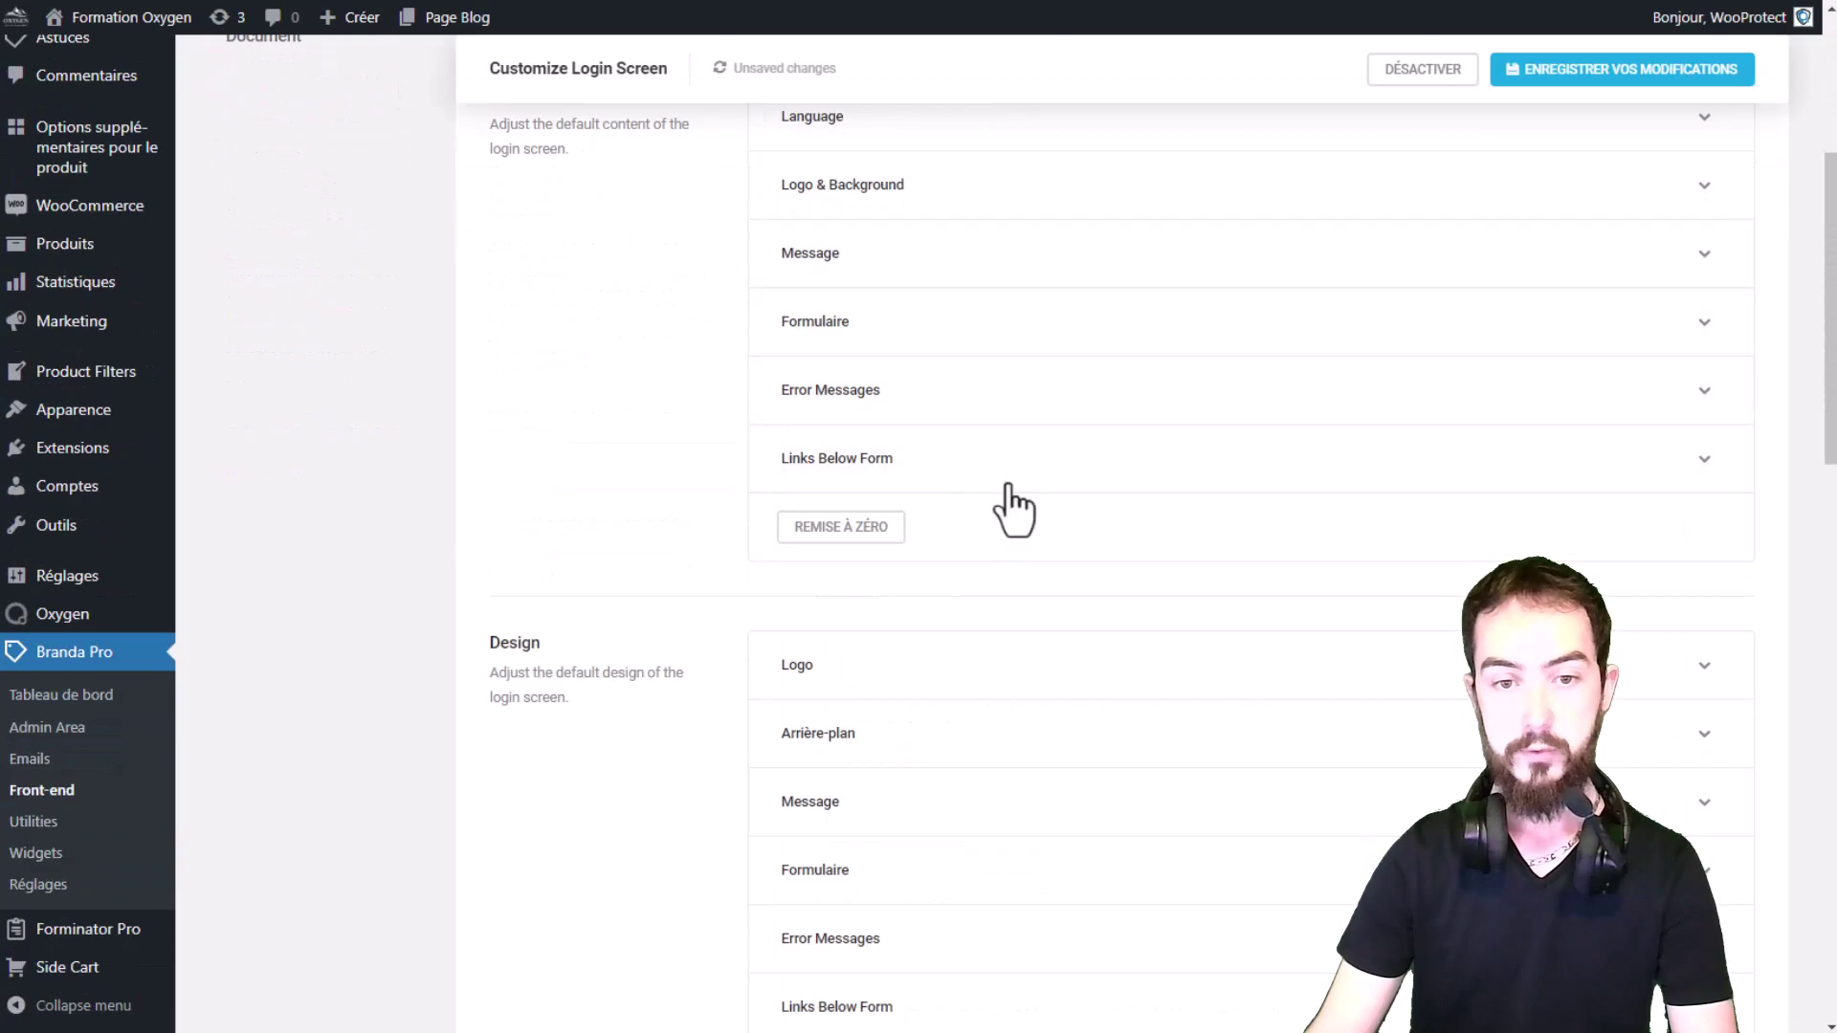
{"action": "scroll", "coordinate": [972, 369], "scroll_direction": "up", "scroll_amount": 3}
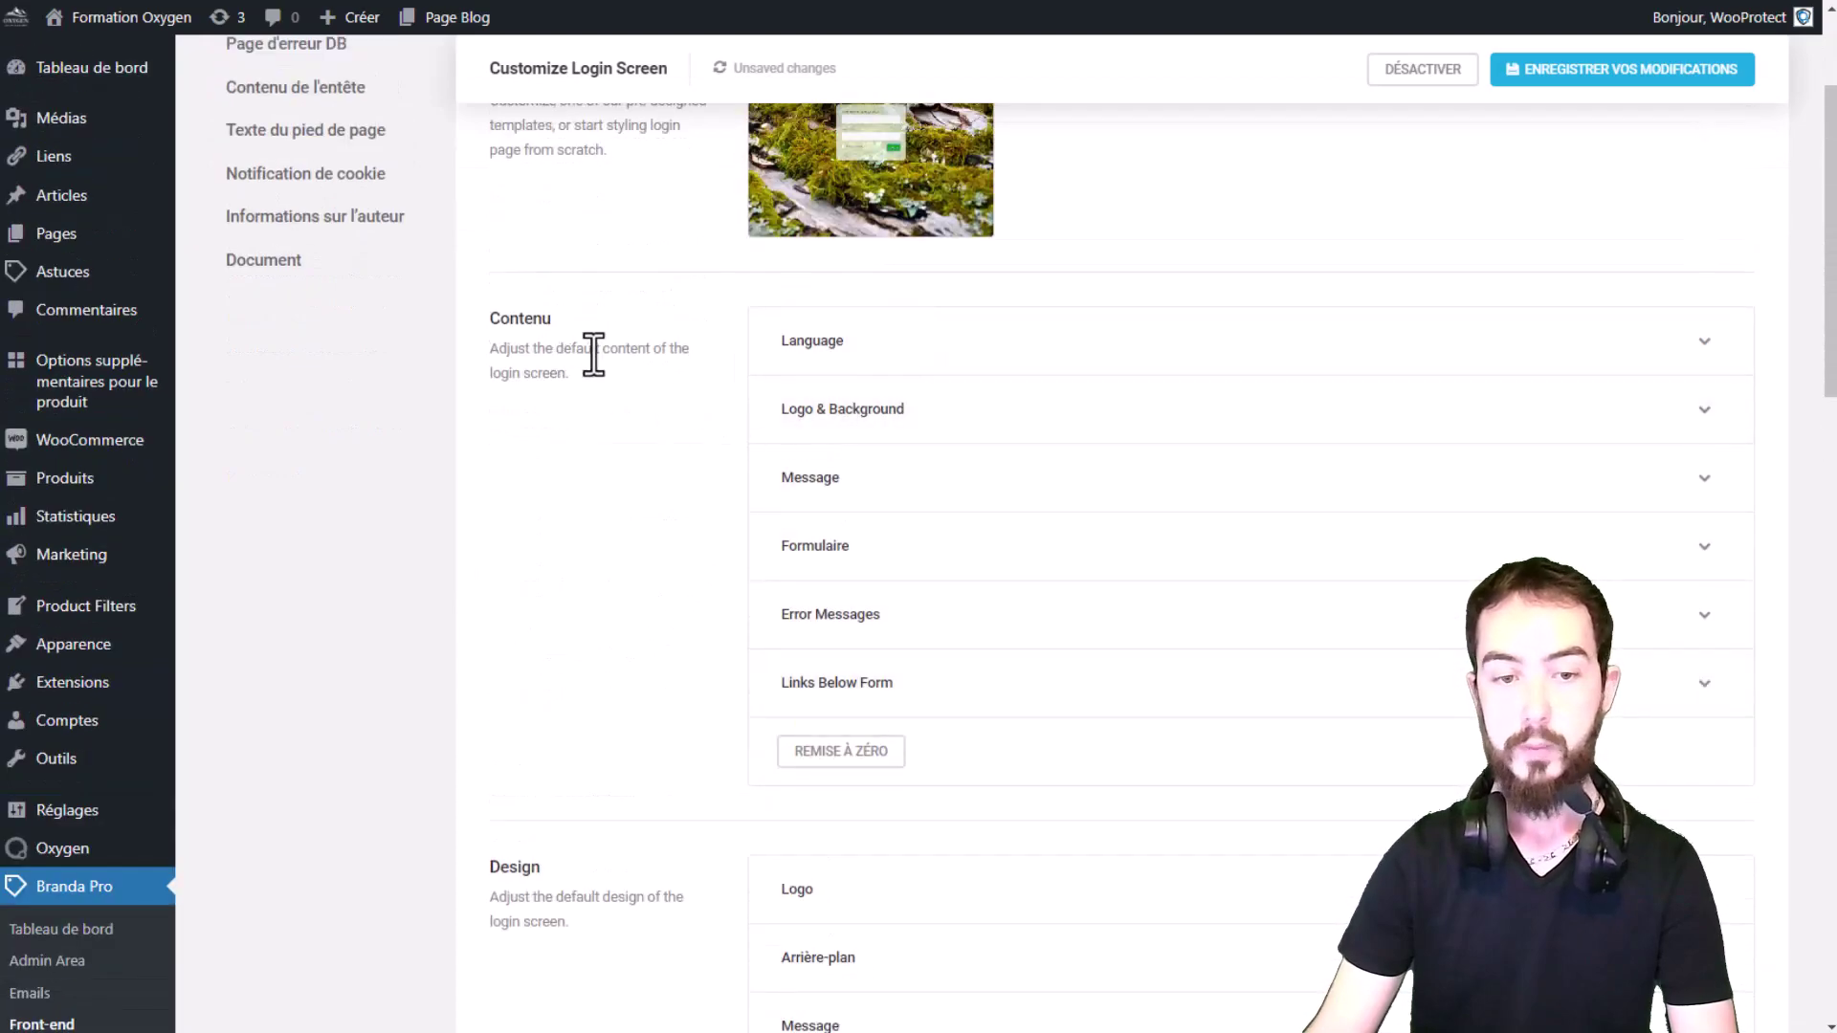
{"action": "scroll", "coordinate": [927, 472], "scroll_direction": "down", "scroll_amount": 6}
{"action": "scroll", "coordinate": [985, 377], "scroll_direction": "up", "scroll_amount": 3}
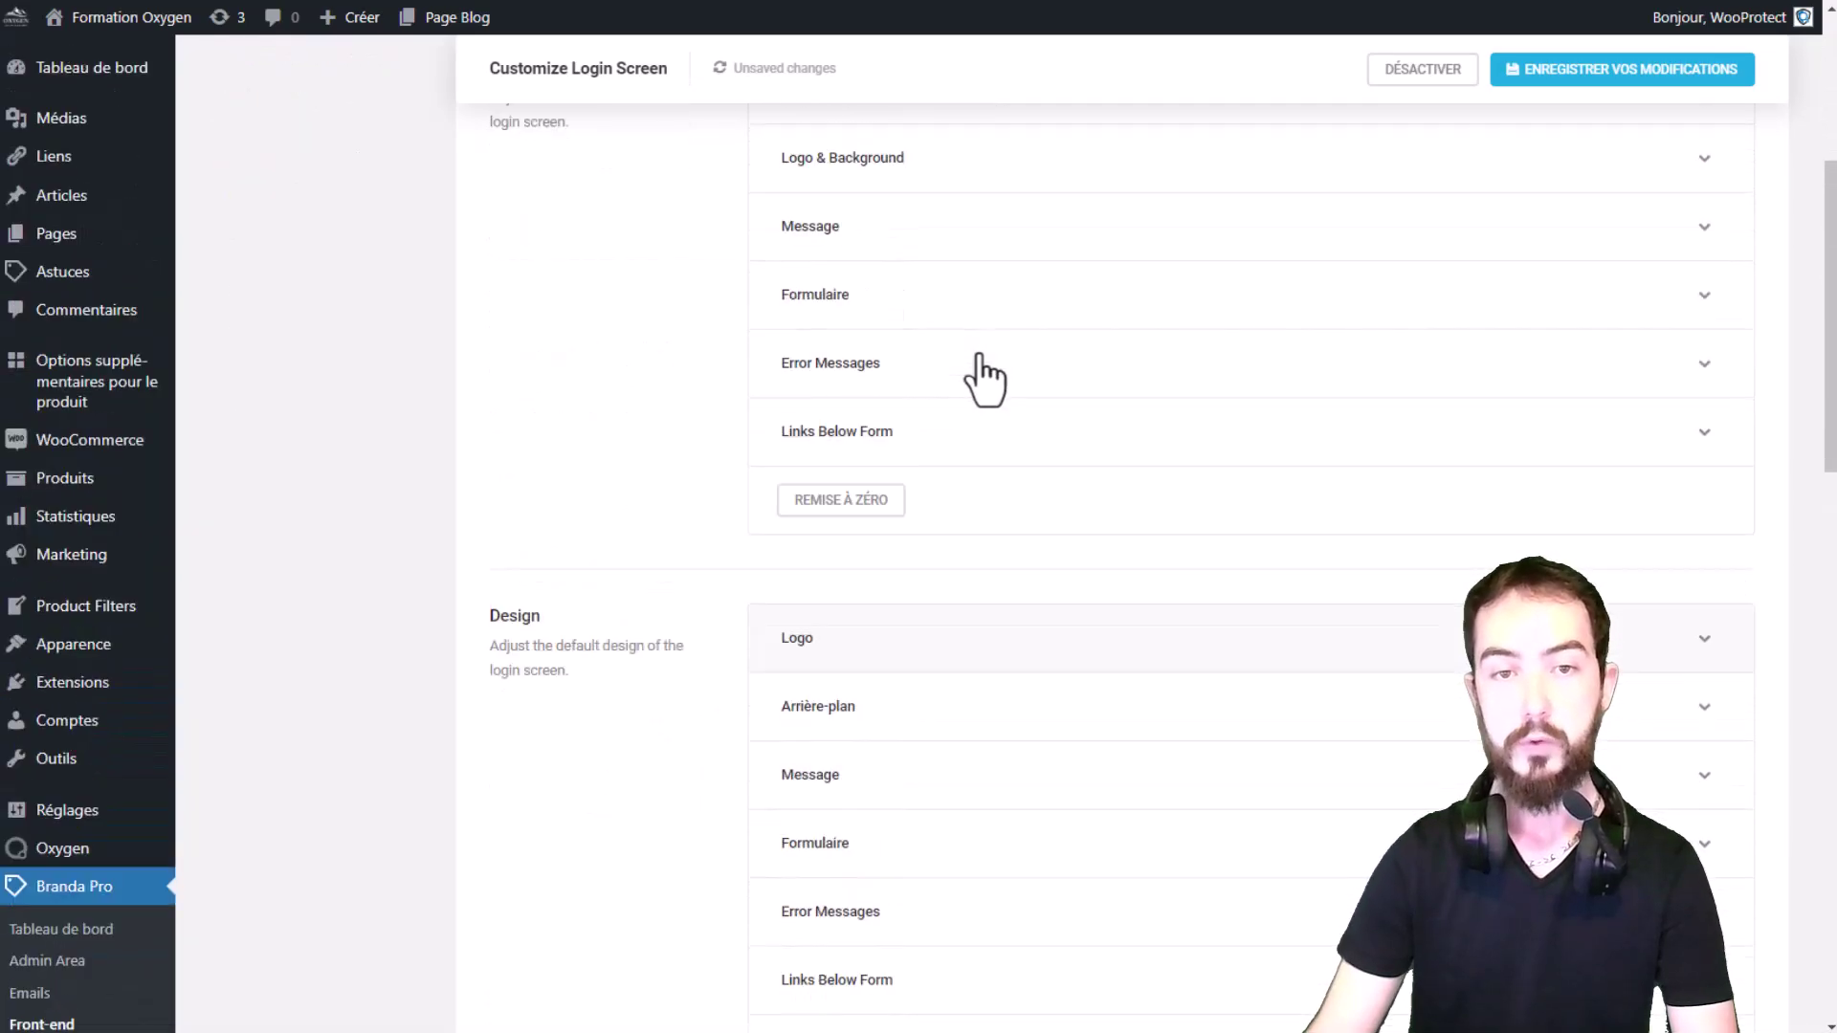
{"action": "scroll", "coordinate": [985, 379], "scroll_direction": "up", "scroll_amount": 2}
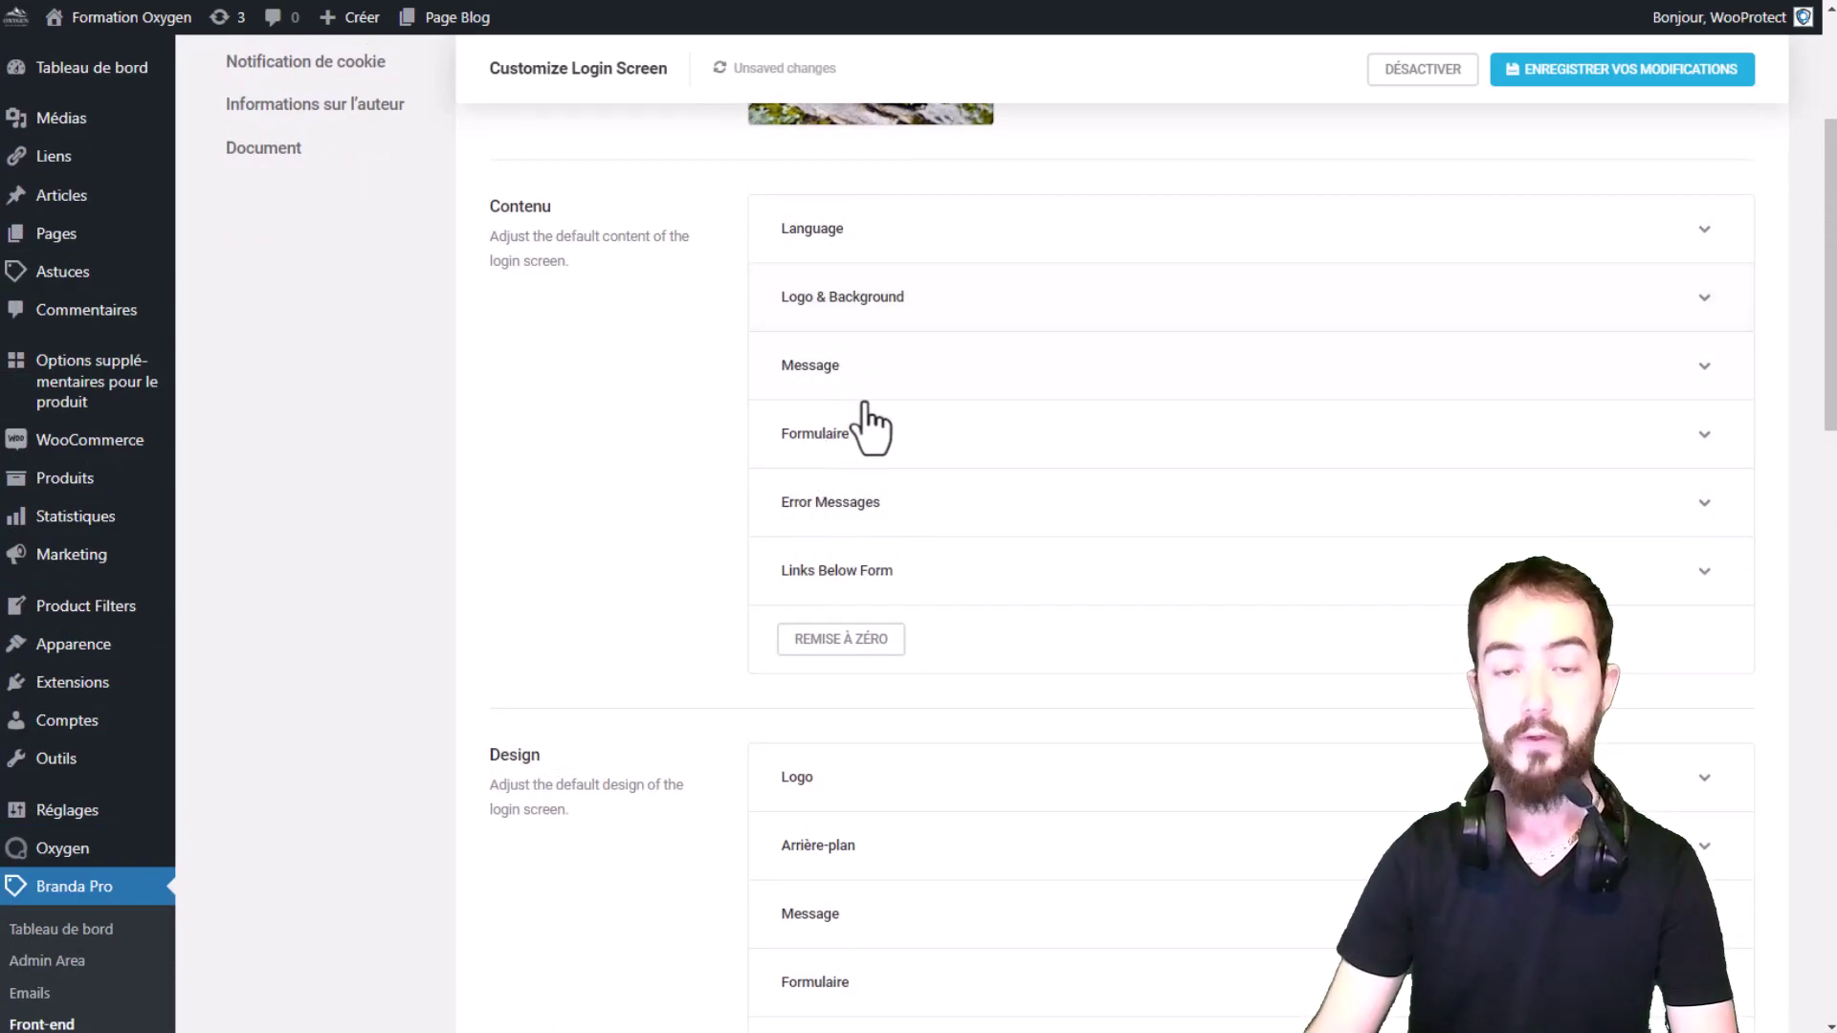
{"action": "scroll", "coordinate": [899, 431], "scroll_direction": "down", "scroll_amount": 4}
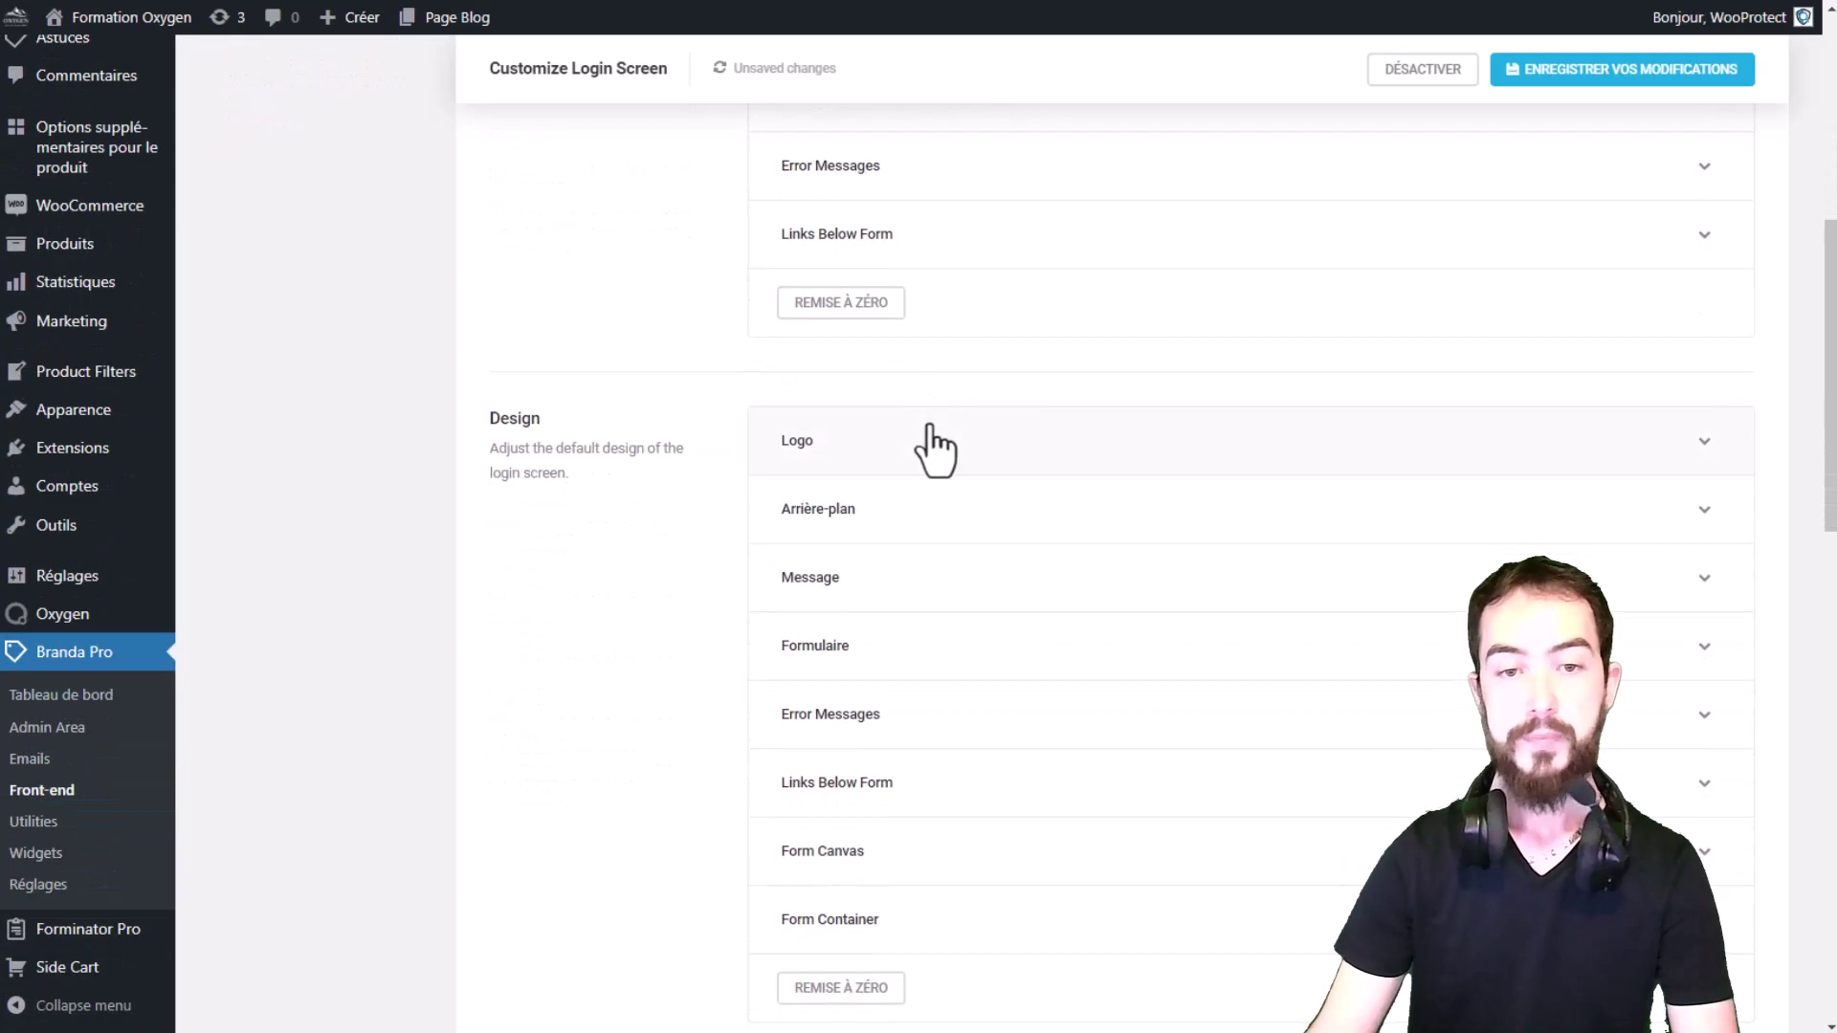
{"action": "left_click", "coordinate": [933, 445]}
{"action": "scroll", "coordinate": [919, 441], "scroll_direction": "down", "scroll_amount": 1}
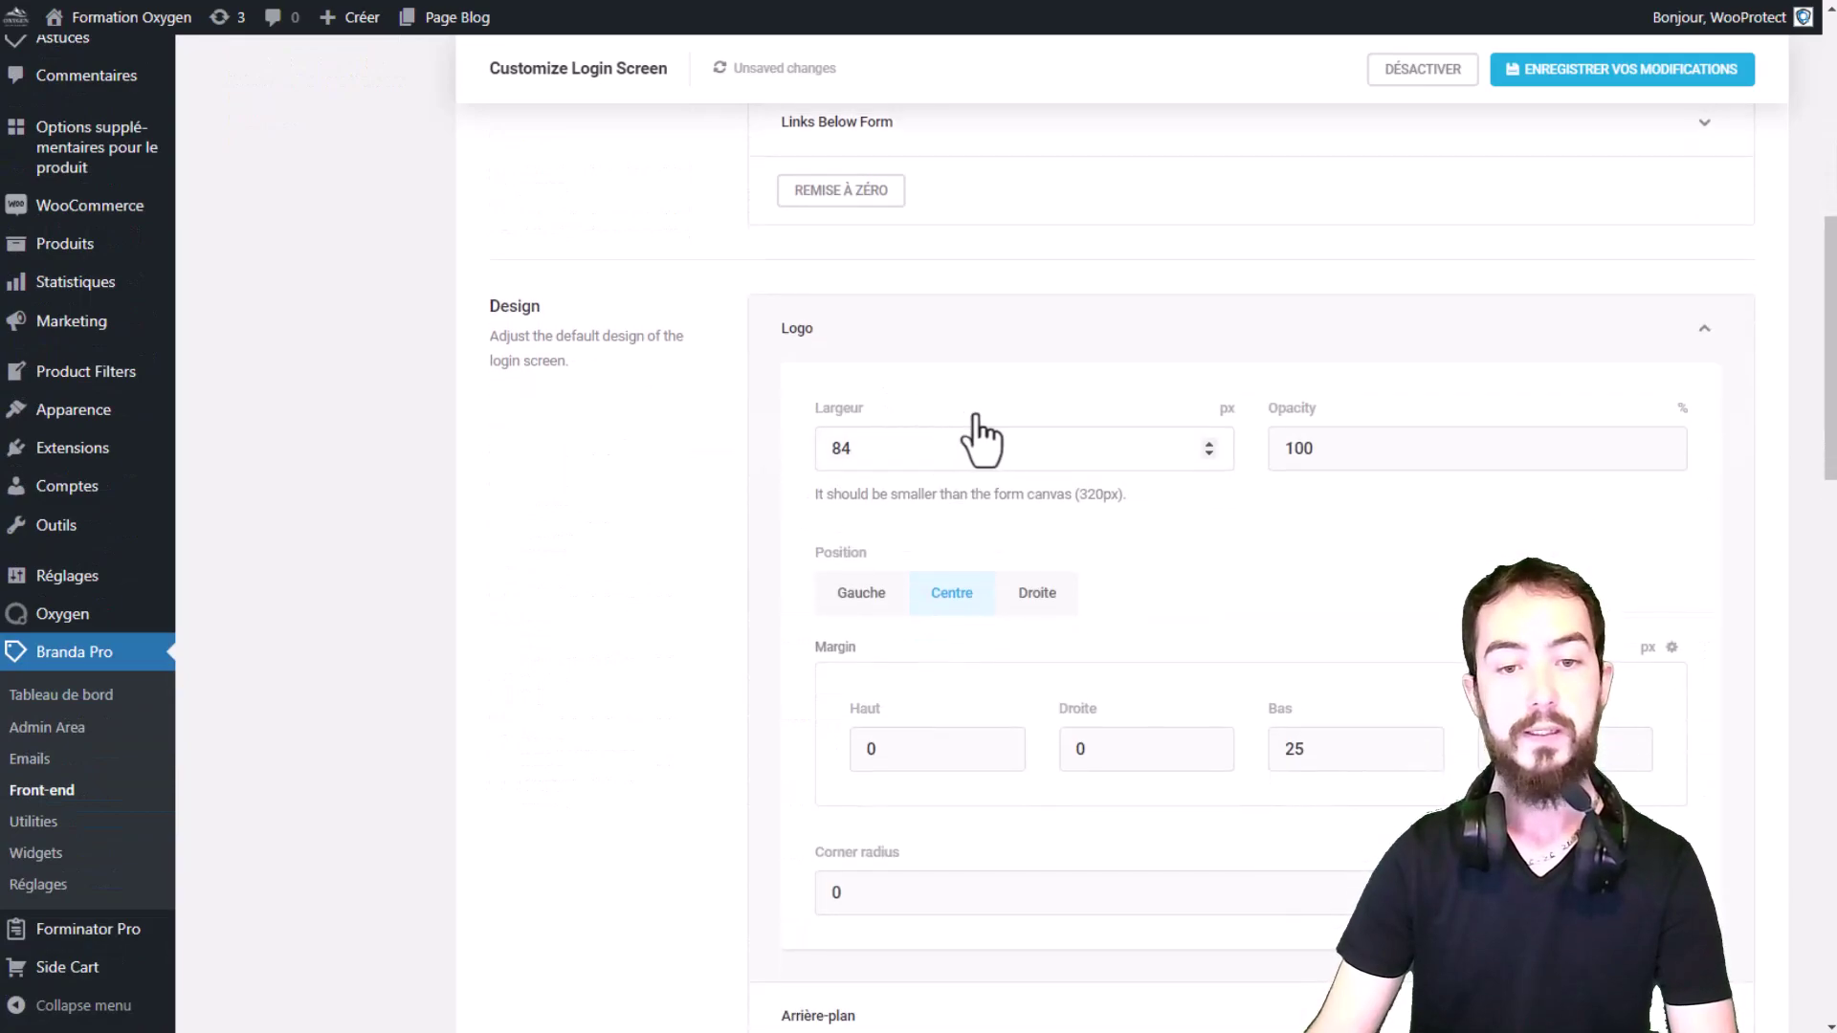
{"action": "left_click", "coordinate": [998, 340]}
{"action": "scroll", "coordinate": [1010, 376], "scroll_direction": "down", "scroll_amount": 1}
{"action": "scroll", "coordinate": [948, 325], "scroll_direction": "down", "scroll_amount": 2}
{"action": "left_click", "coordinate": [872, 203]}
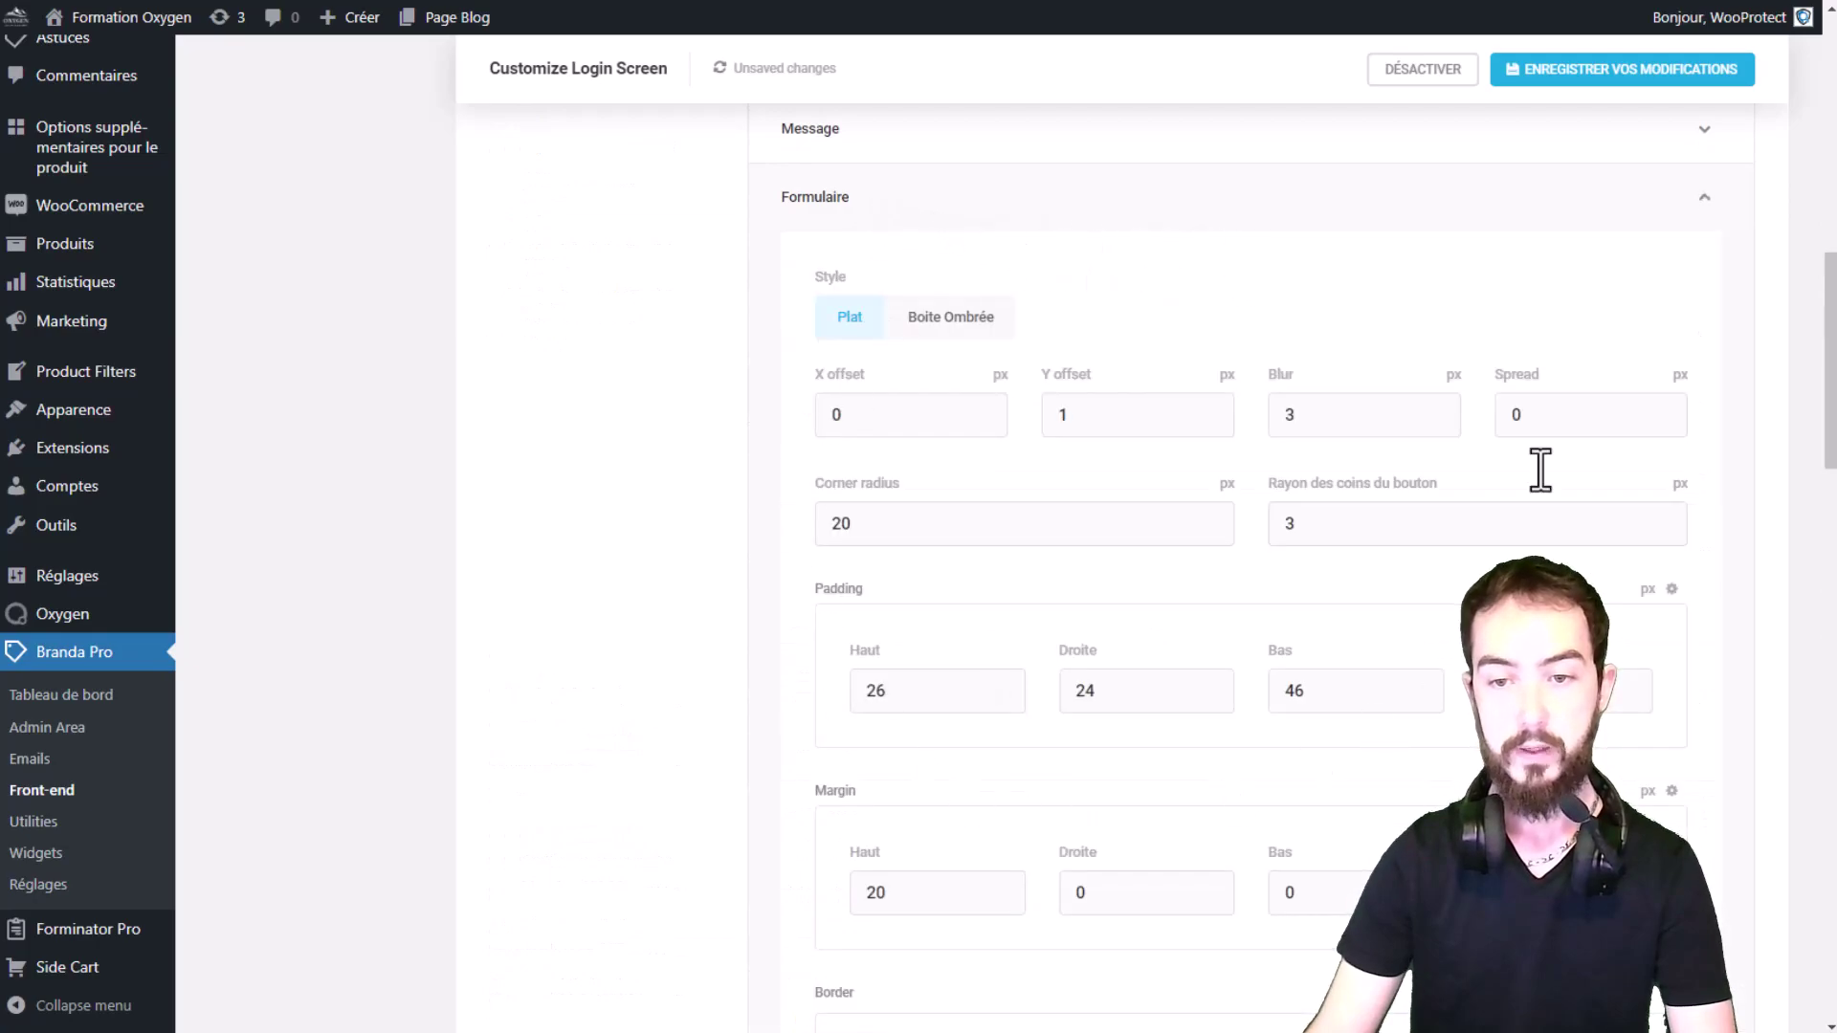
{"action": "left_click", "coordinate": [953, 207]}
{"action": "scroll", "coordinate": [976, 239], "scroll_direction": "up", "scroll_amount": 3}
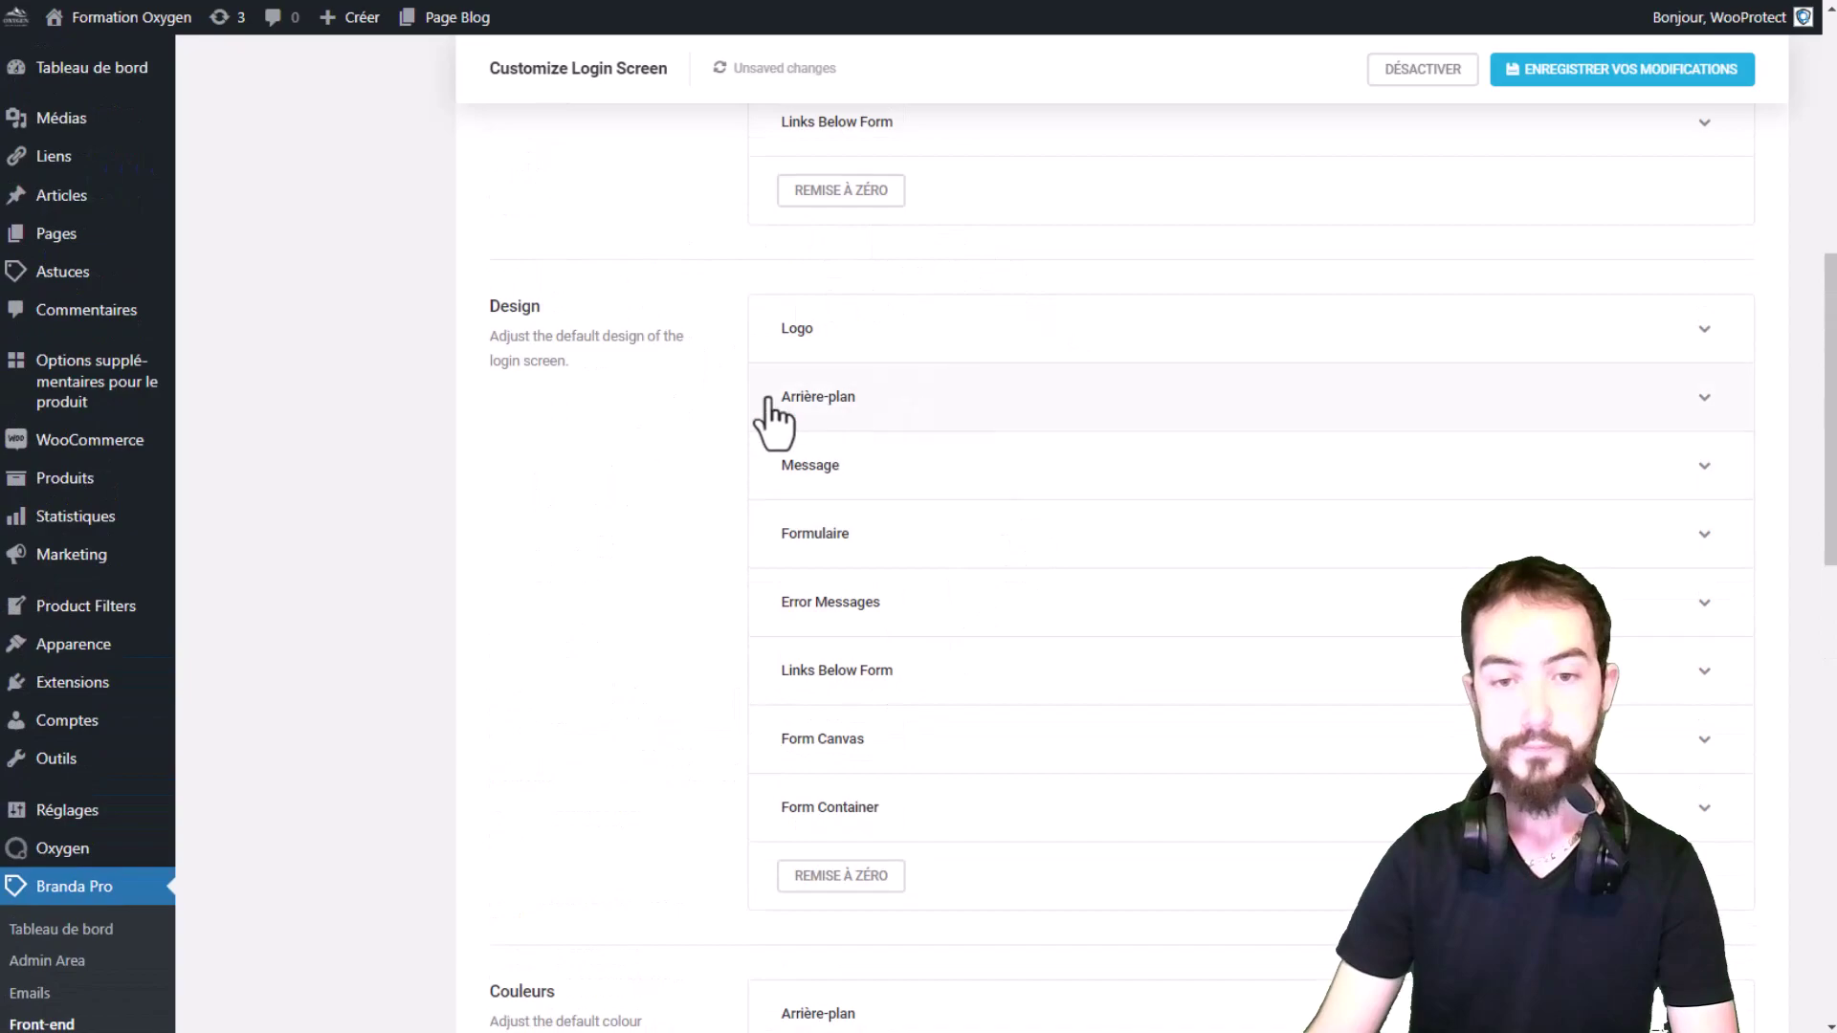
{"action": "scroll", "coordinate": [721, 421], "scroll_direction": "down", "scroll_amount": 5}
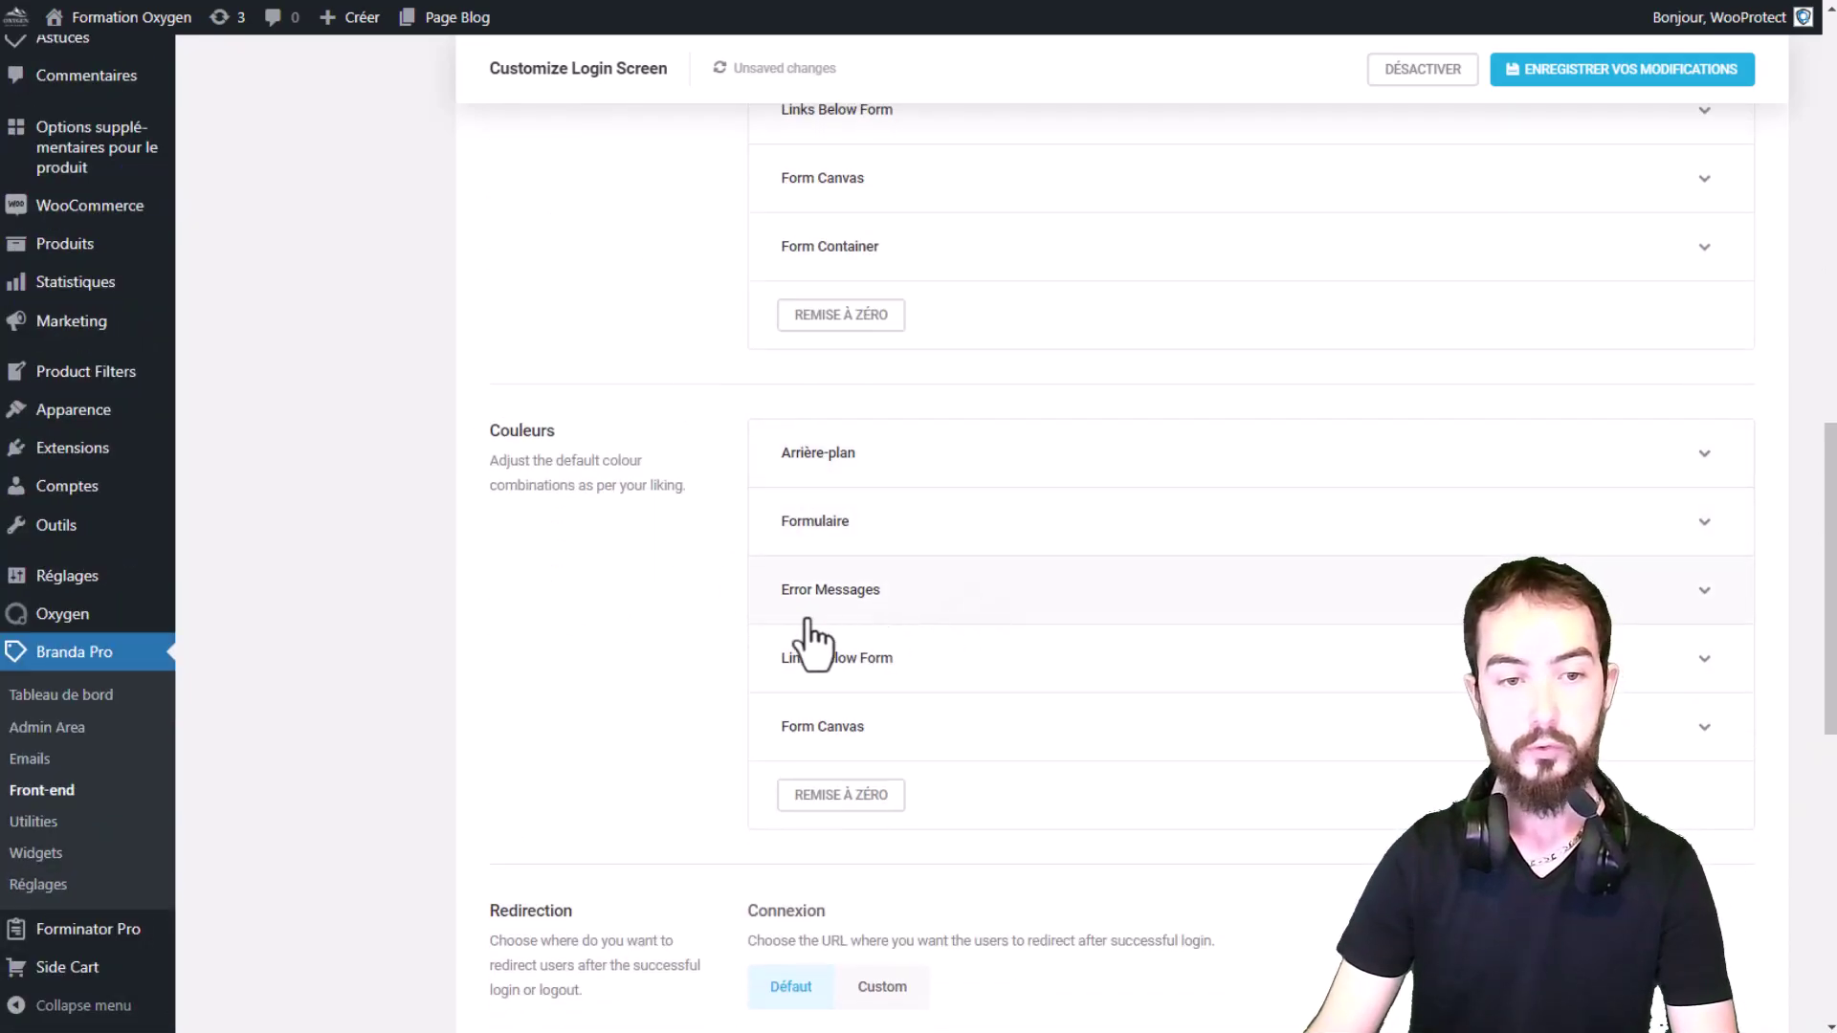
Step: Check Error Messages link colours across Défaut, Active, Focus and Hover (#00a0d2 on hover)
{"action": "left_click", "coordinate": [886, 614]}
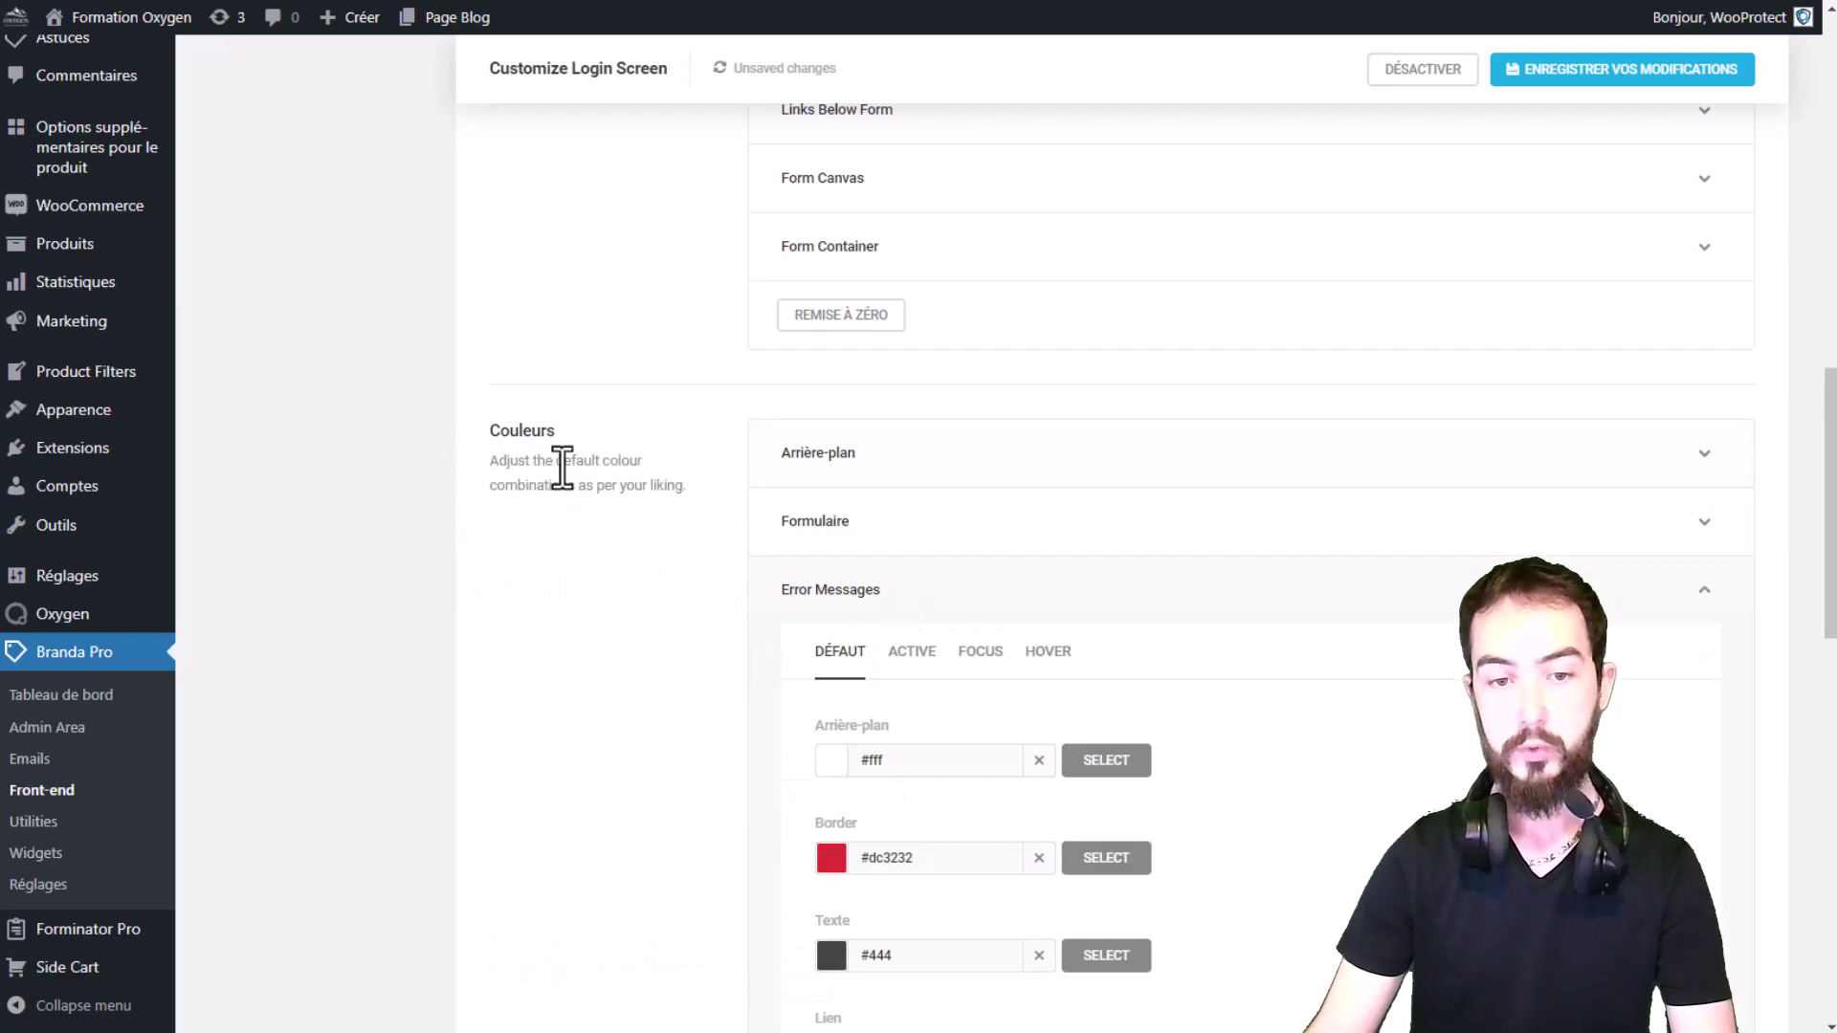
{"action": "scroll", "coordinate": [689, 507], "scroll_direction": "down", "scroll_amount": 2}
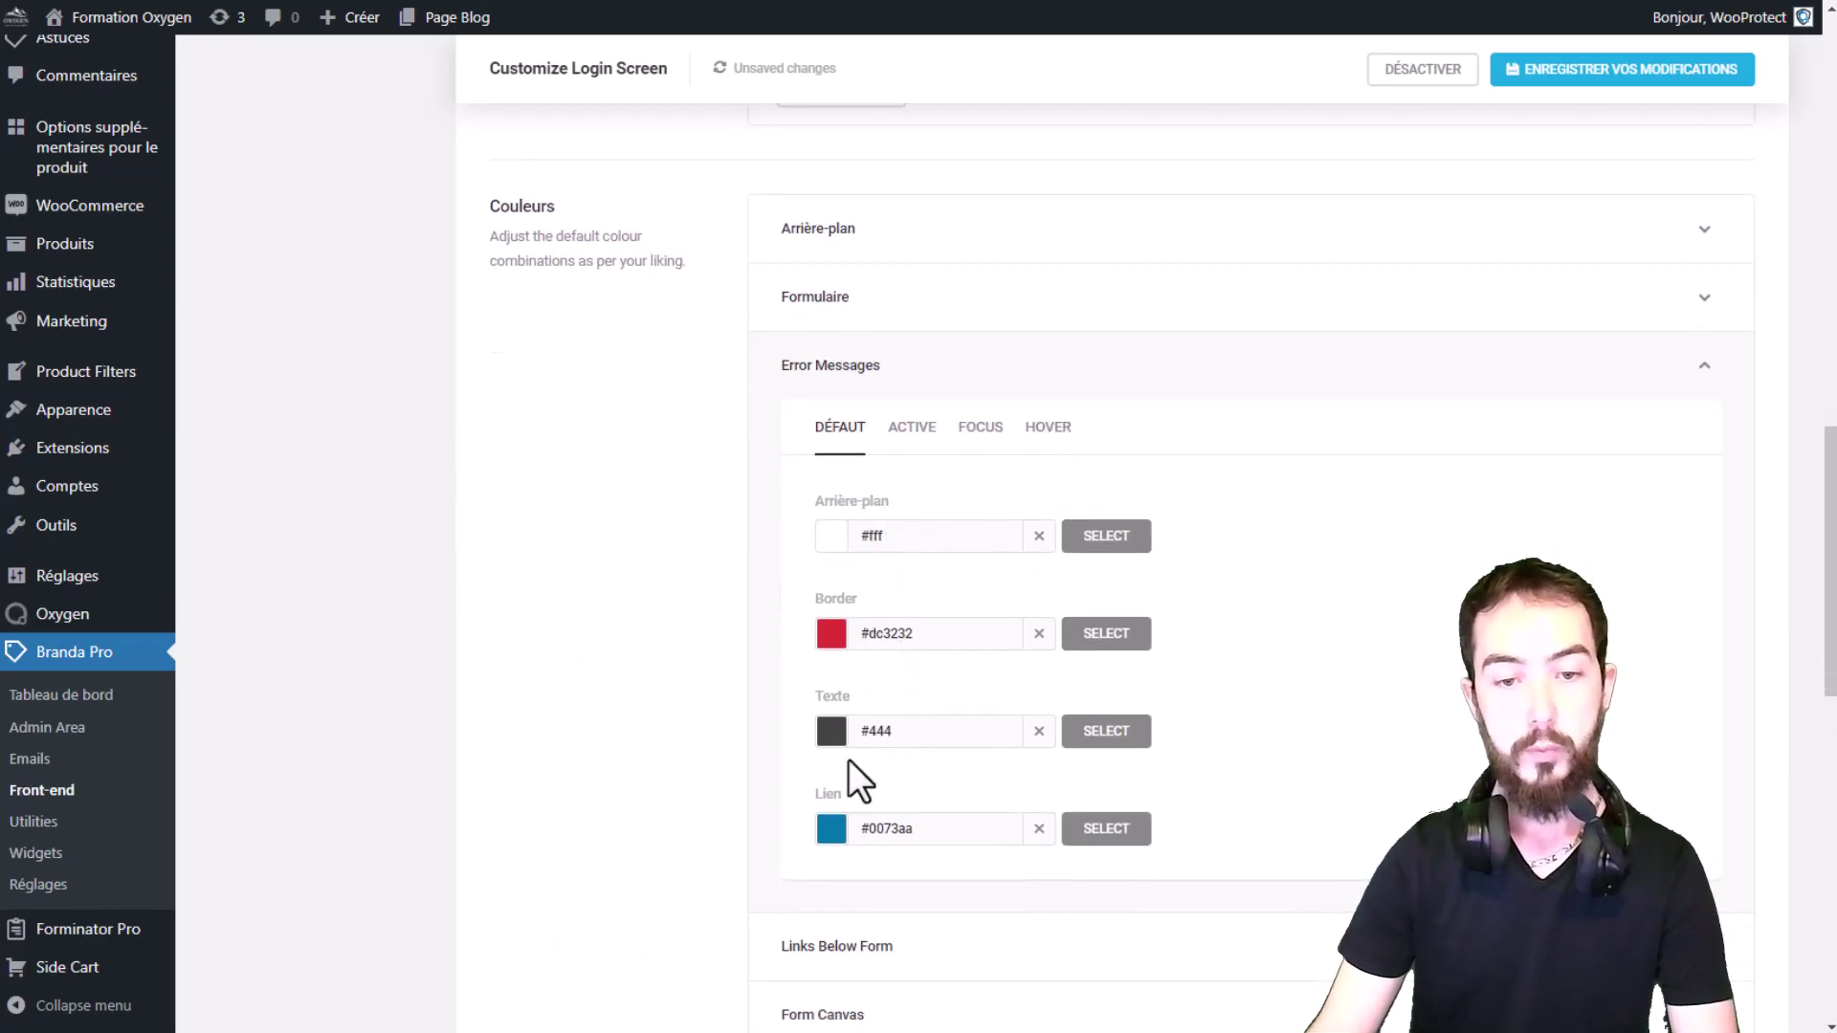
{"action": "left_click_drag", "start_coordinate": [869, 828], "coordinate": [968, 831]}
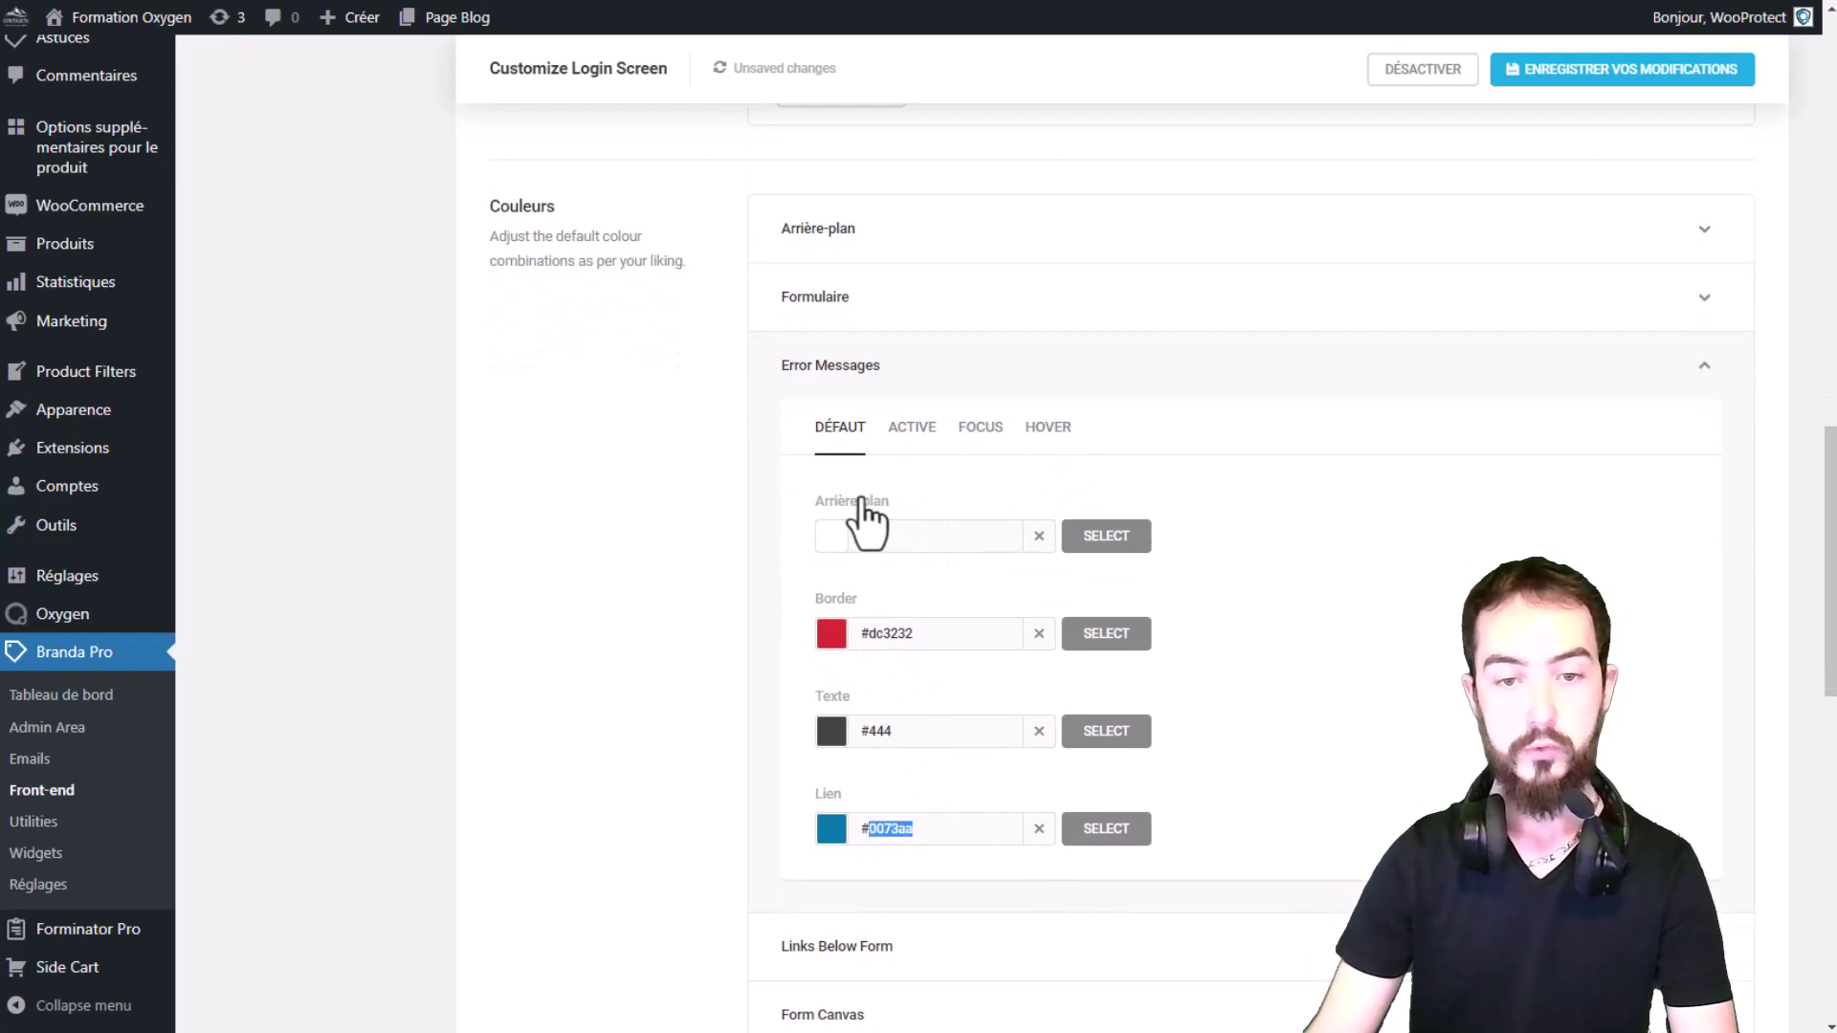
{"action": "left_click", "coordinate": [900, 435]}
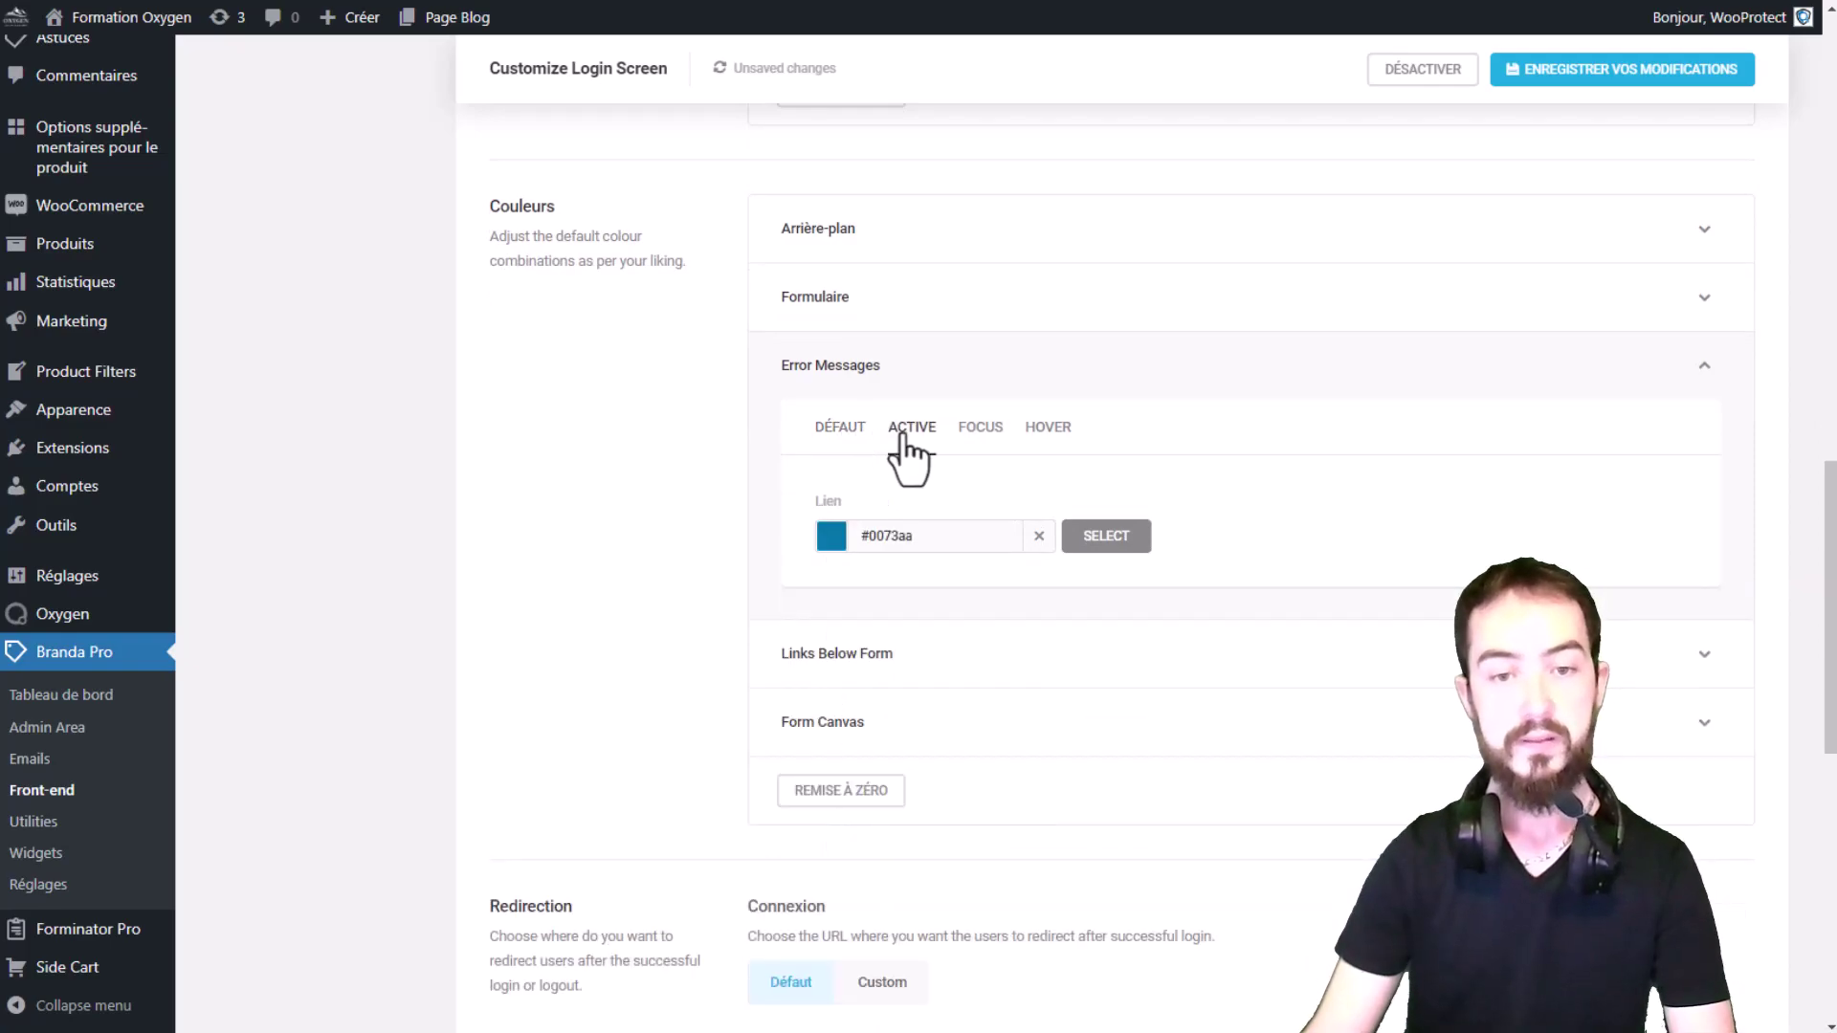
{"action": "left_click", "coordinate": [968, 442]}
{"action": "left_click", "coordinate": [1053, 431]}
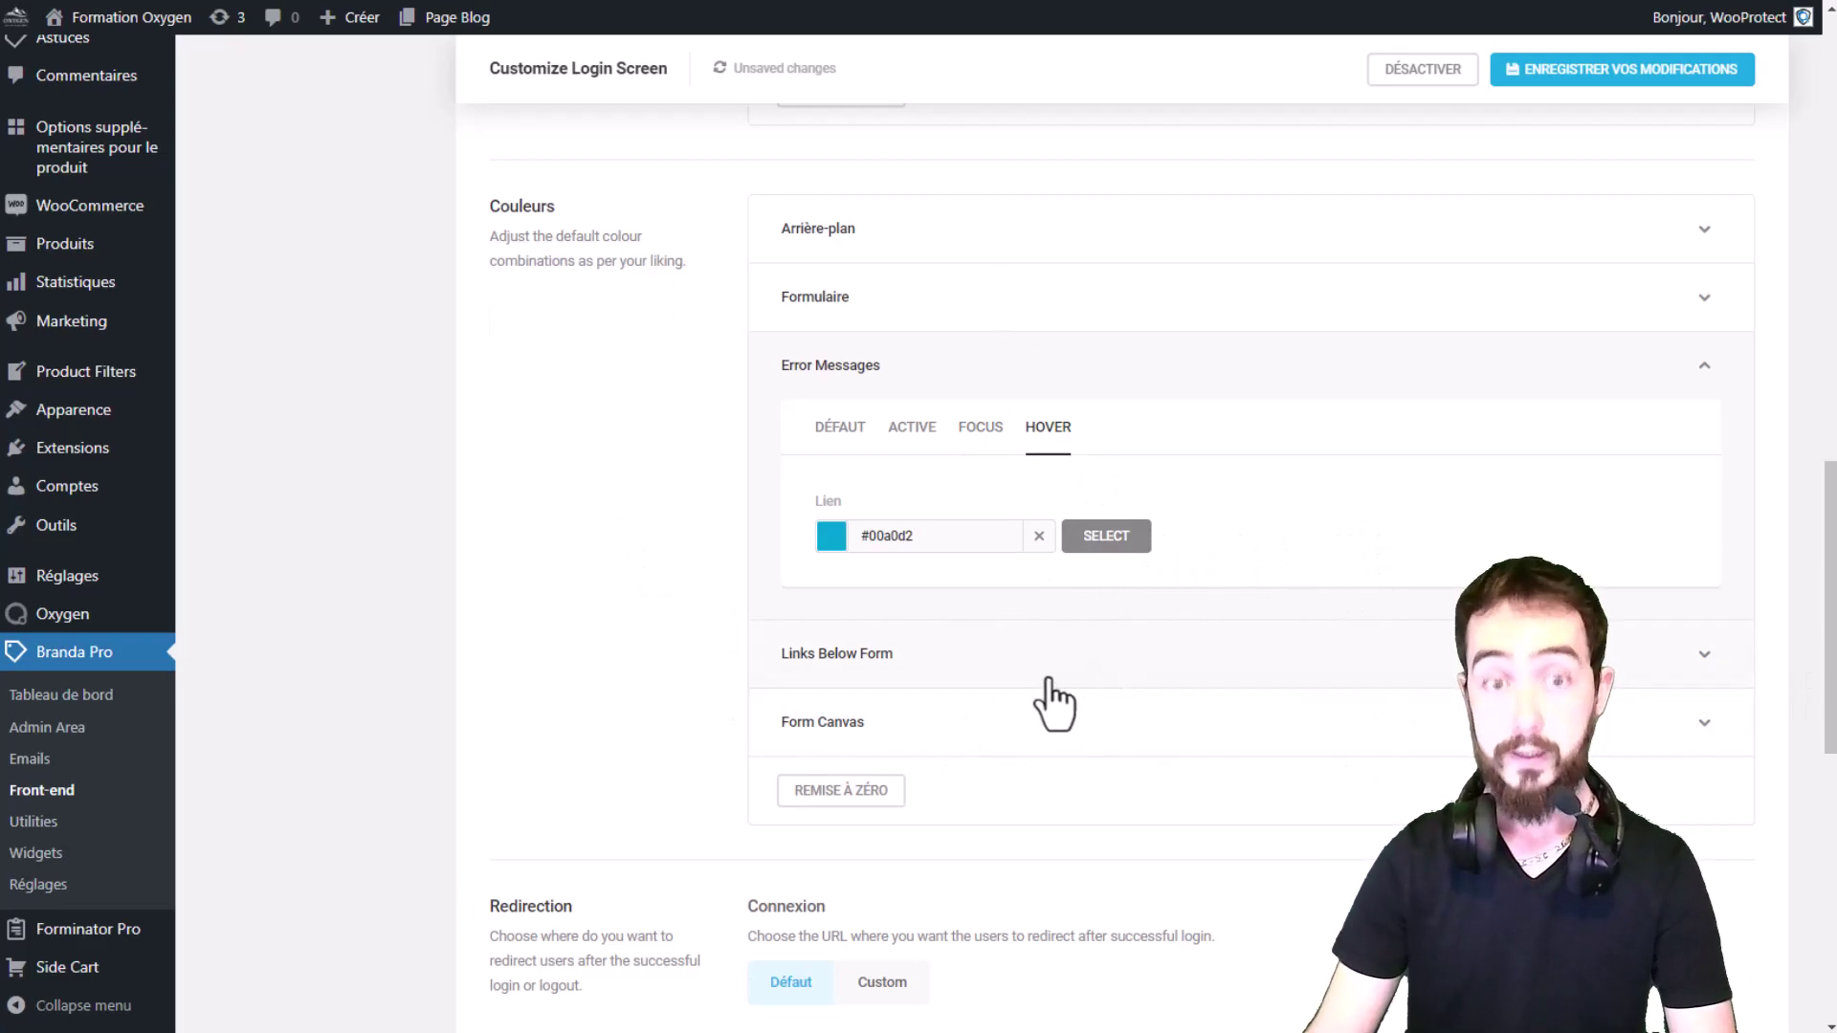
{"action": "scroll", "coordinate": [1053, 698], "scroll_direction": "down", "scroll_amount": 5}
Step: Set the Connexion redirection to Custom, leaving logout redirection on Défaut
{"action": "scroll", "coordinate": [1346, 474], "scroll_direction": "down", "scroll_amount": 2}
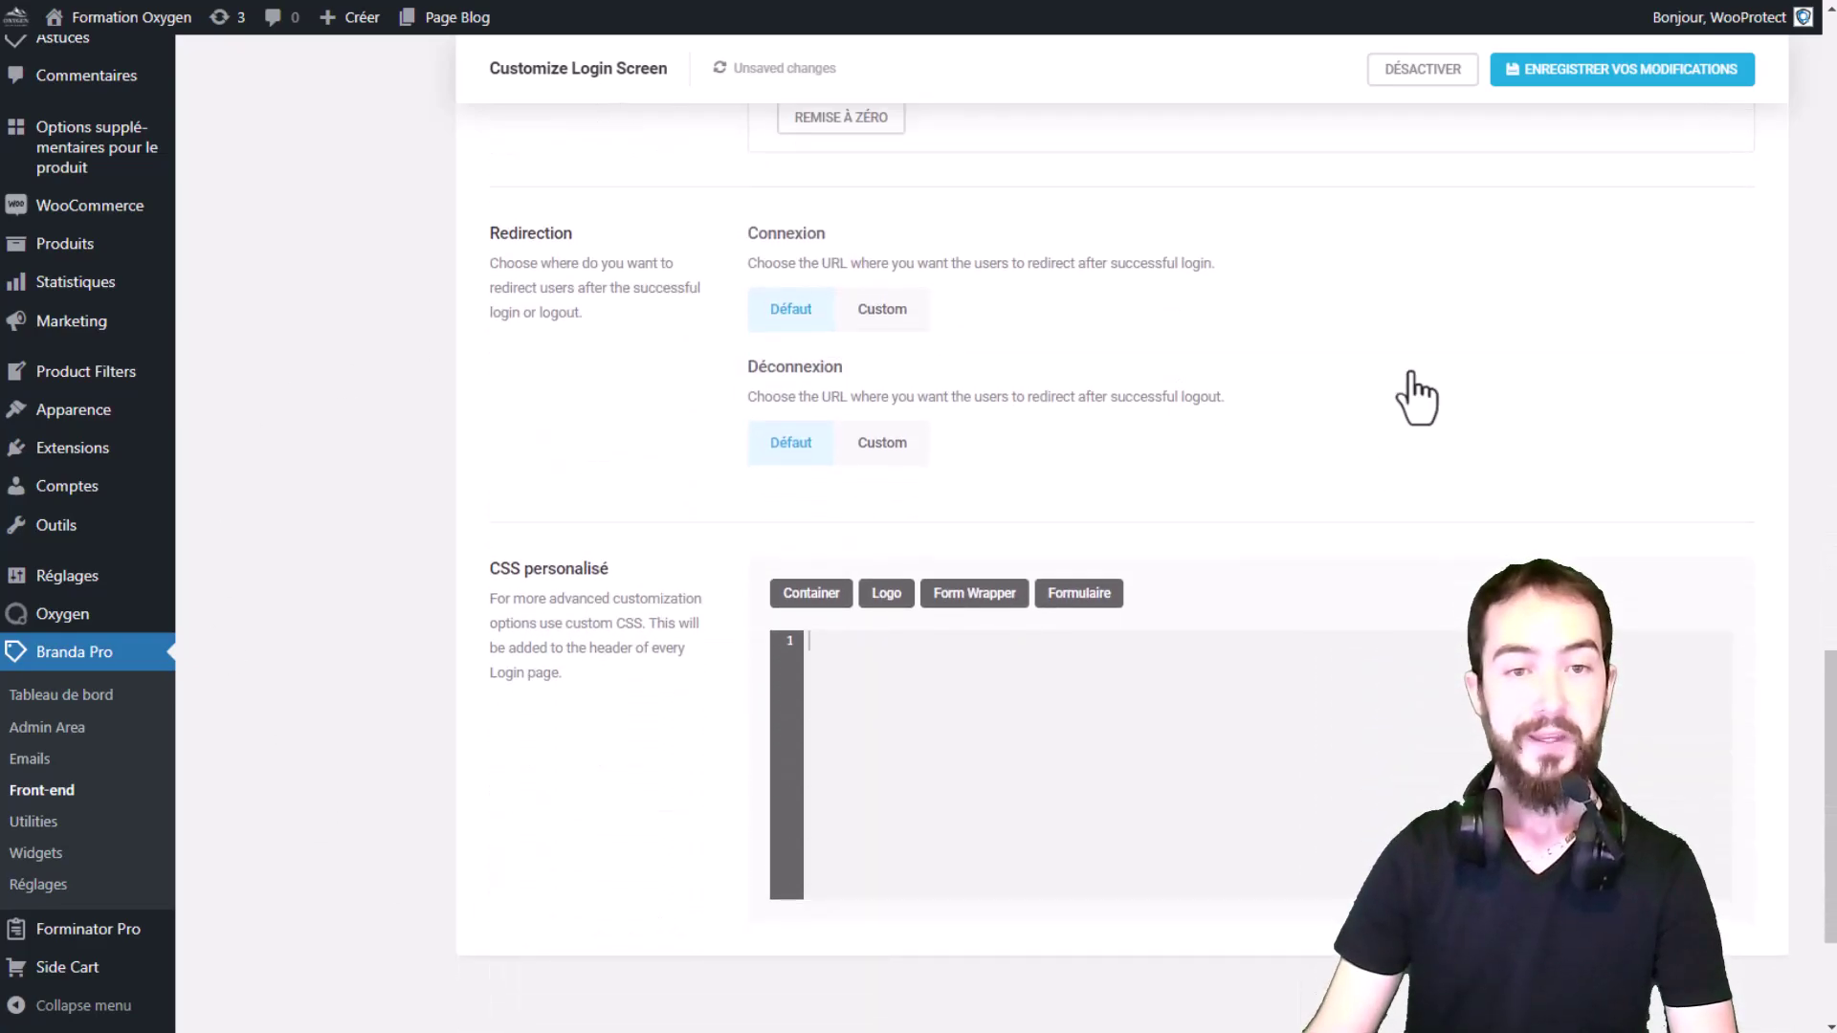
{"action": "left_click_drag", "start_coordinate": [577, 238], "coordinate": [458, 257]}
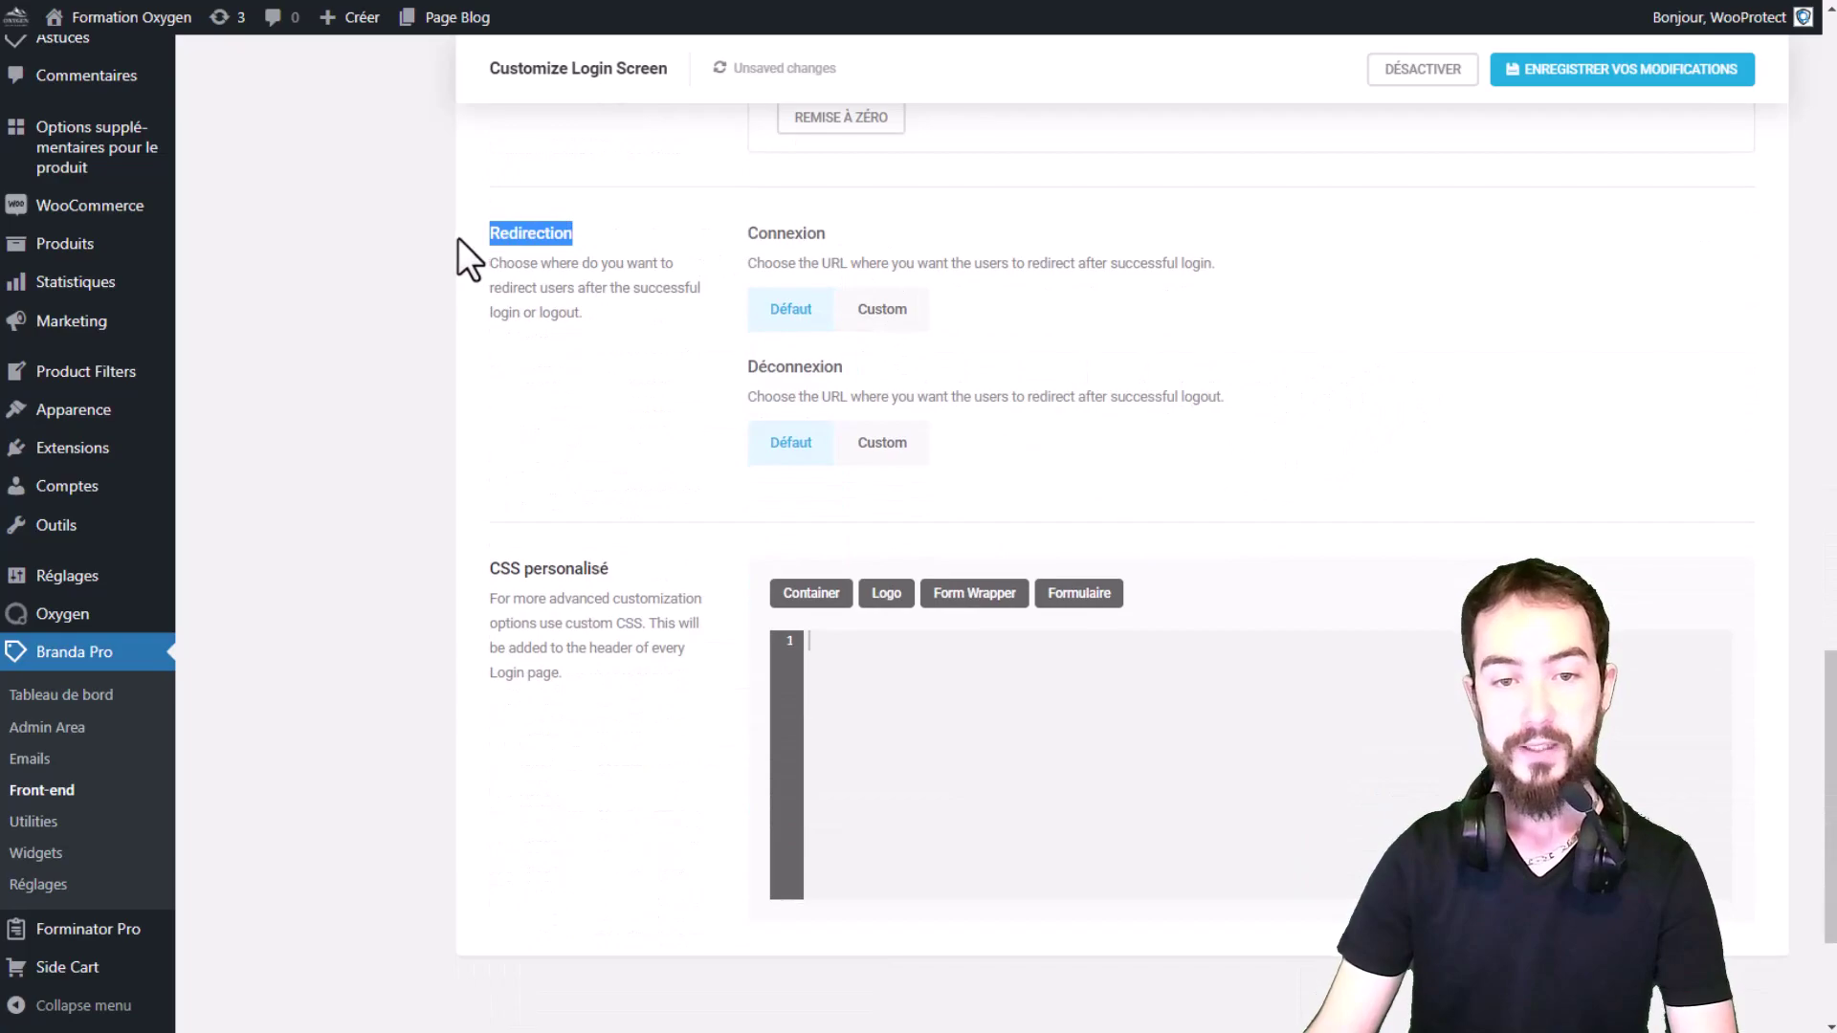
{"action": "left_click", "coordinate": [655, 235]}
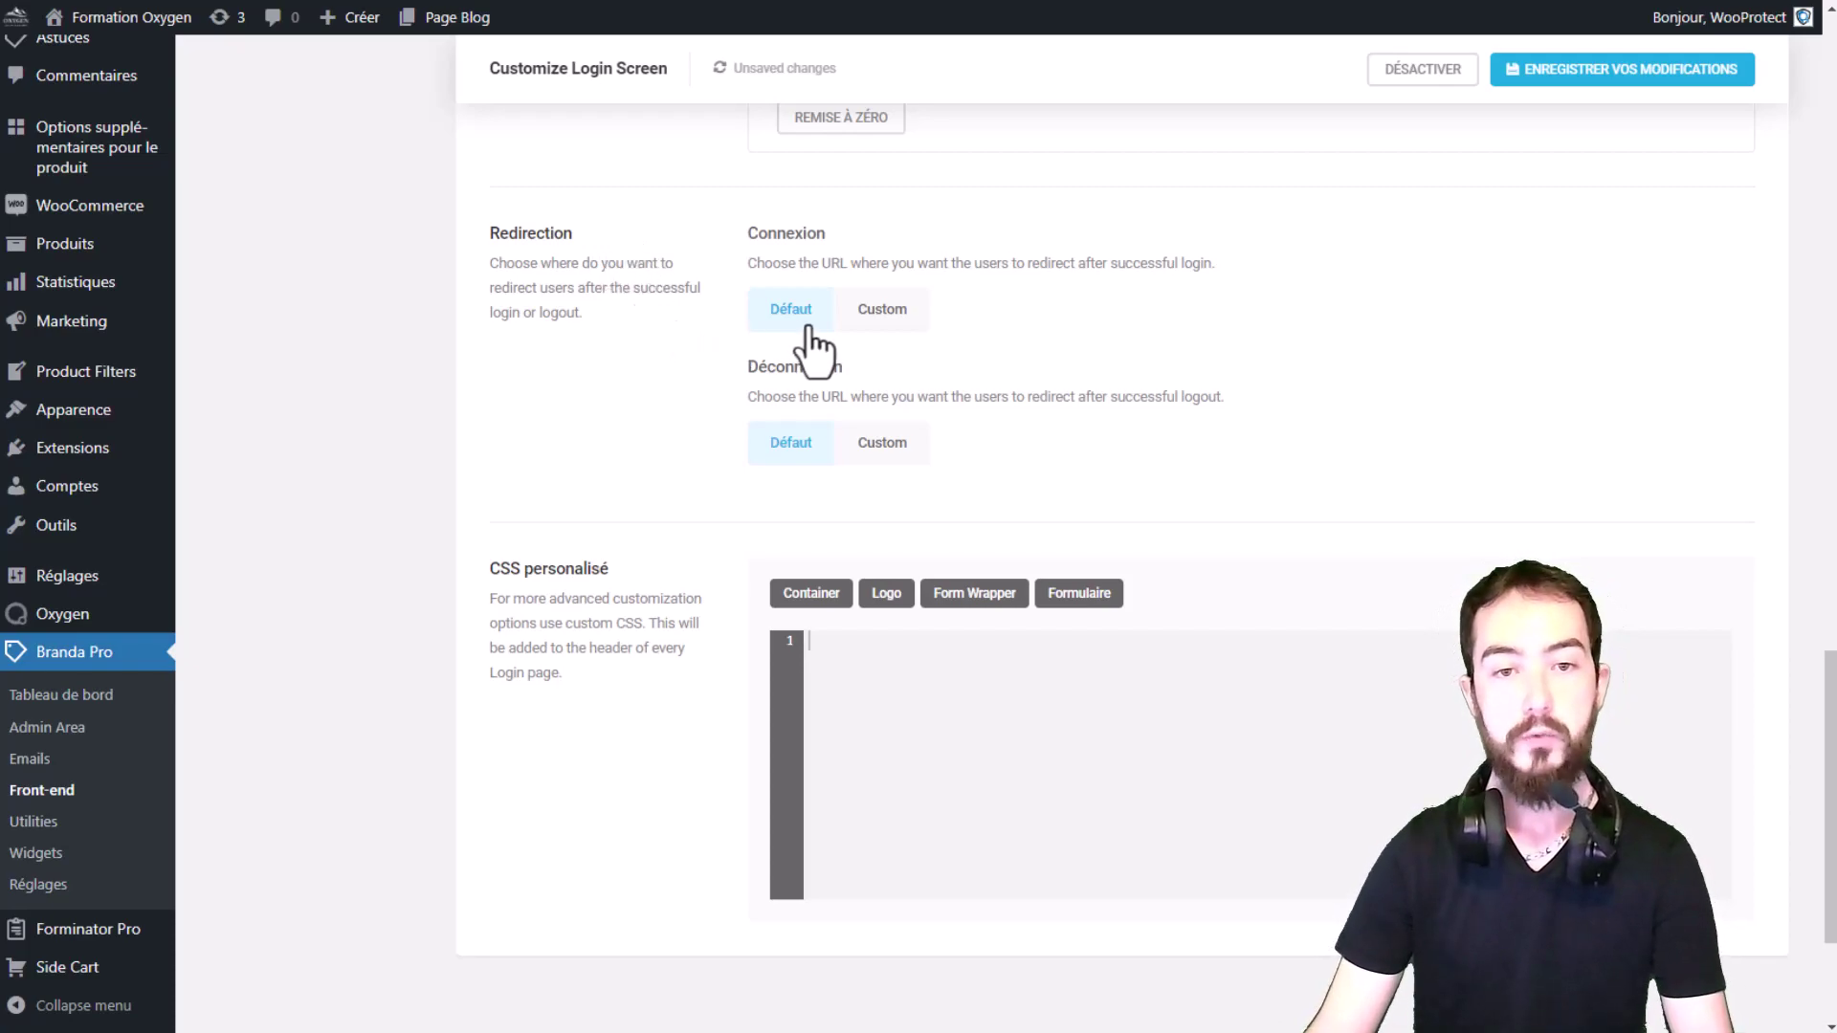
{"action": "scroll", "coordinate": [115, 251], "scroll_direction": "up", "scroll_amount": 2}
{"action": "scroll", "coordinate": [115, 250], "scroll_direction": "up", "scroll_amount": 6}
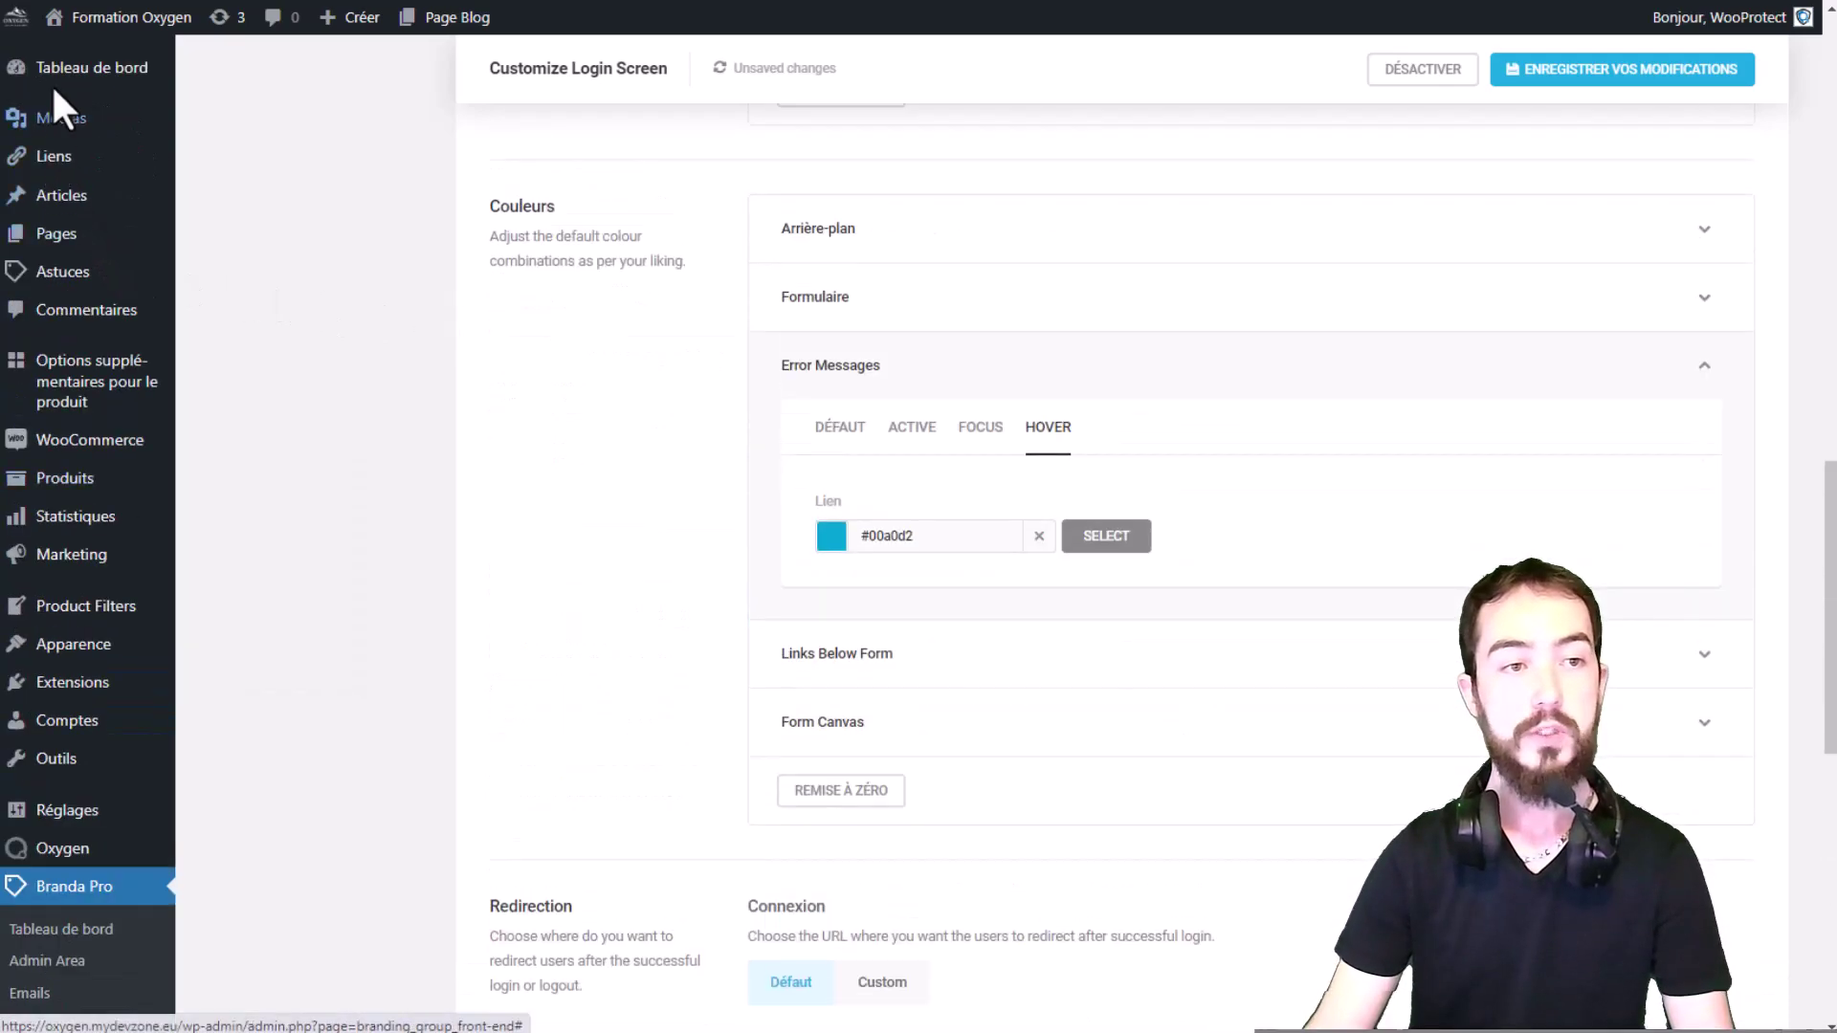
{"action": "scroll", "coordinate": [849, 500], "scroll_direction": "down", "scroll_amount": 9}
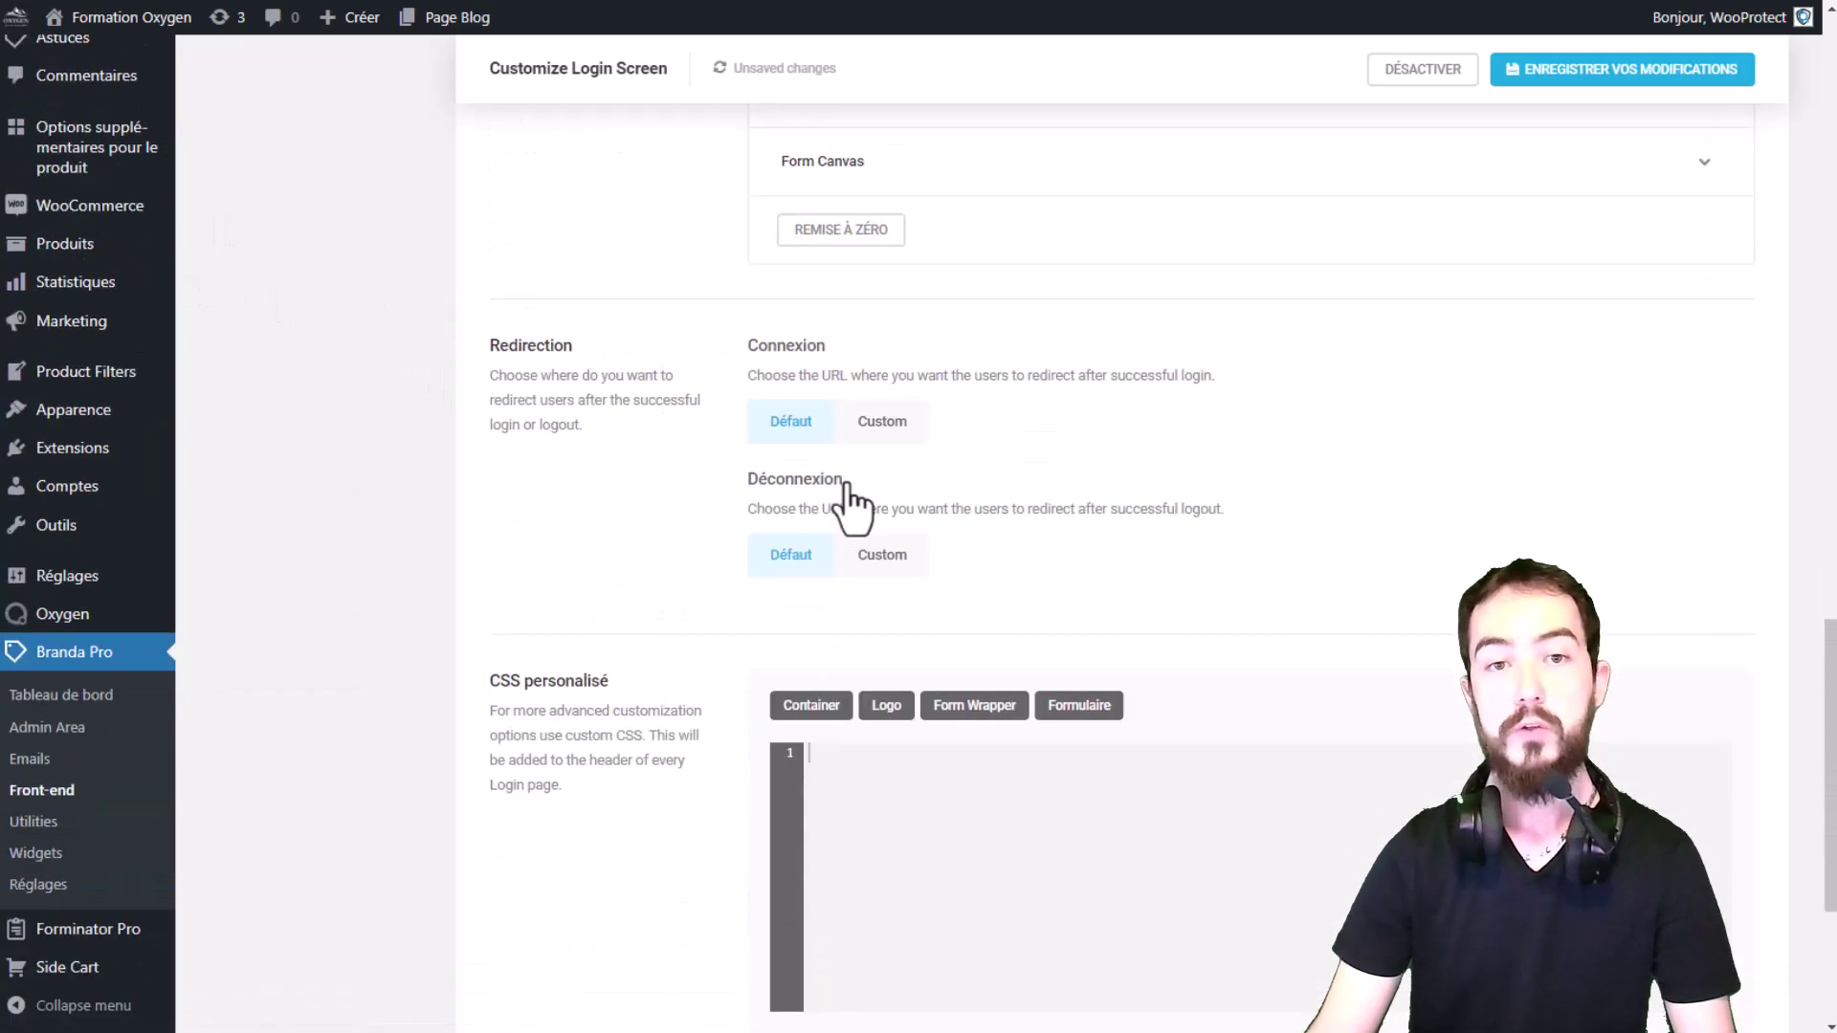
{"action": "scroll", "coordinate": [852, 488], "scroll_direction": "up", "scroll_amount": 5}
{"action": "scroll", "coordinate": [852, 502], "scroll_direction": "up", "scroll_amount": 1}
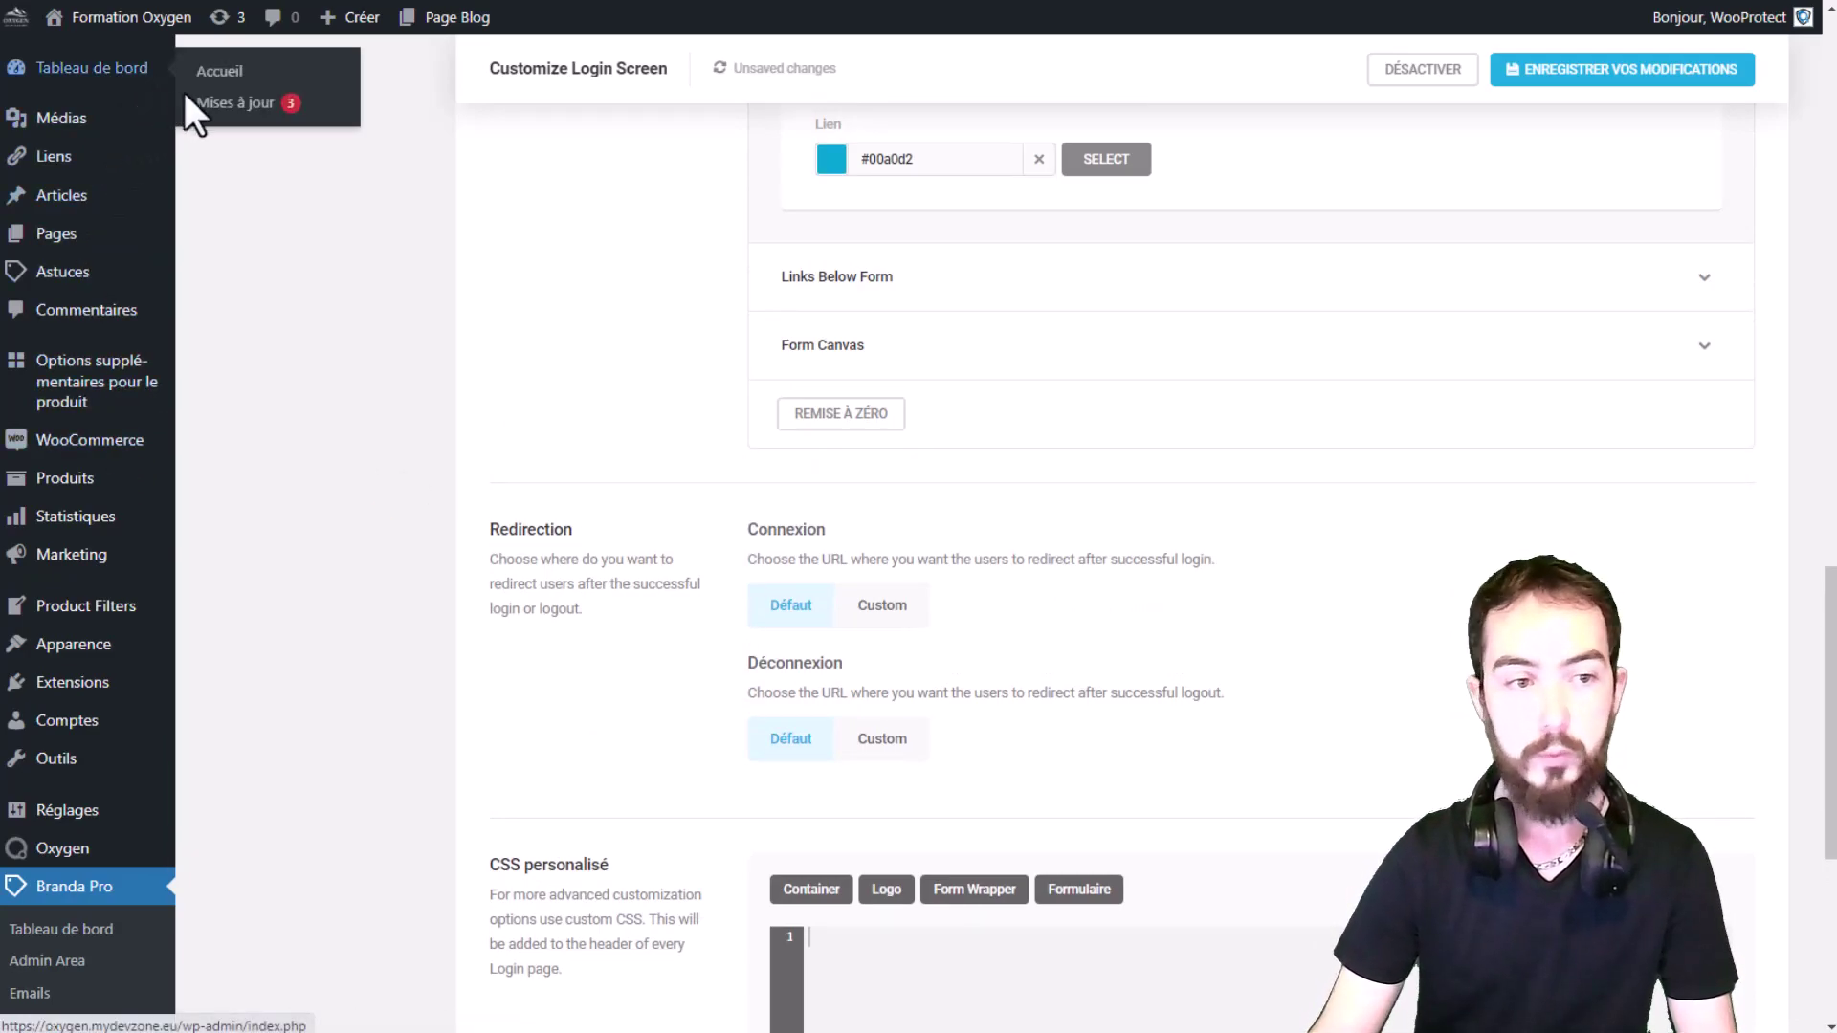
{"action": "mouse_move", "coordinate": [89, 453]}
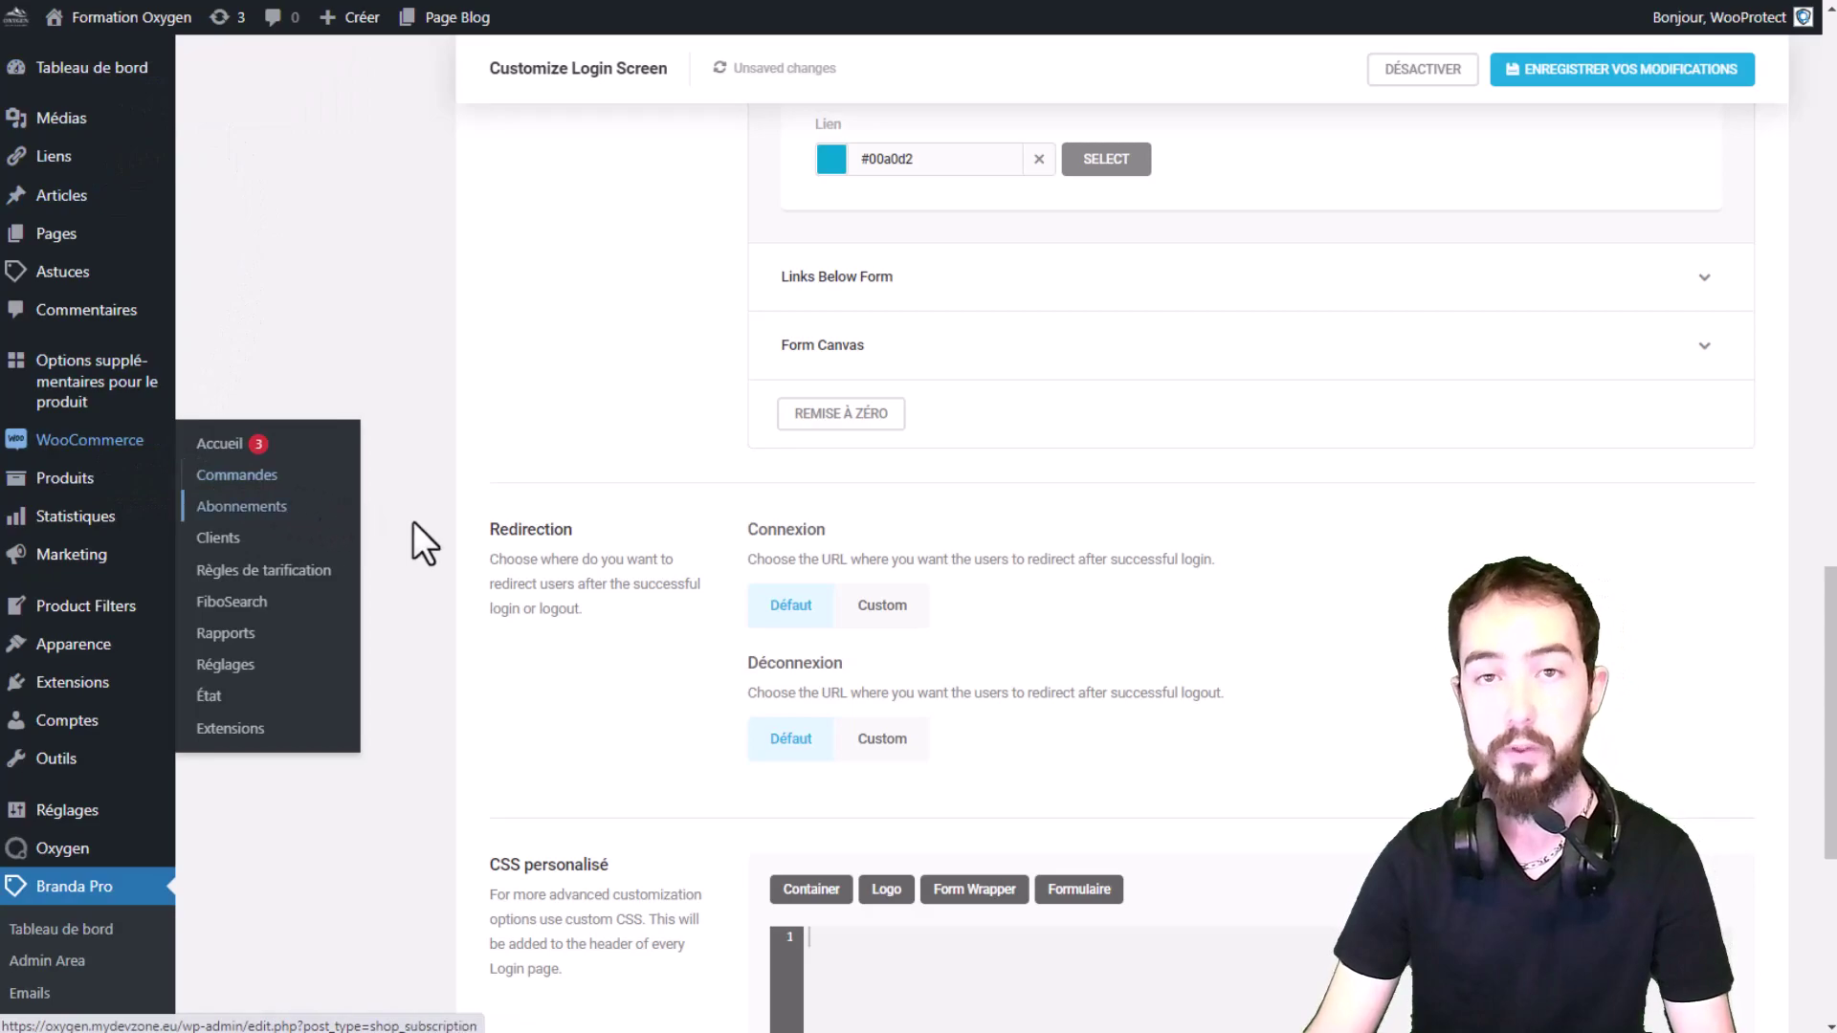
{"action": "left_click", "coordinate": [878, 611]}
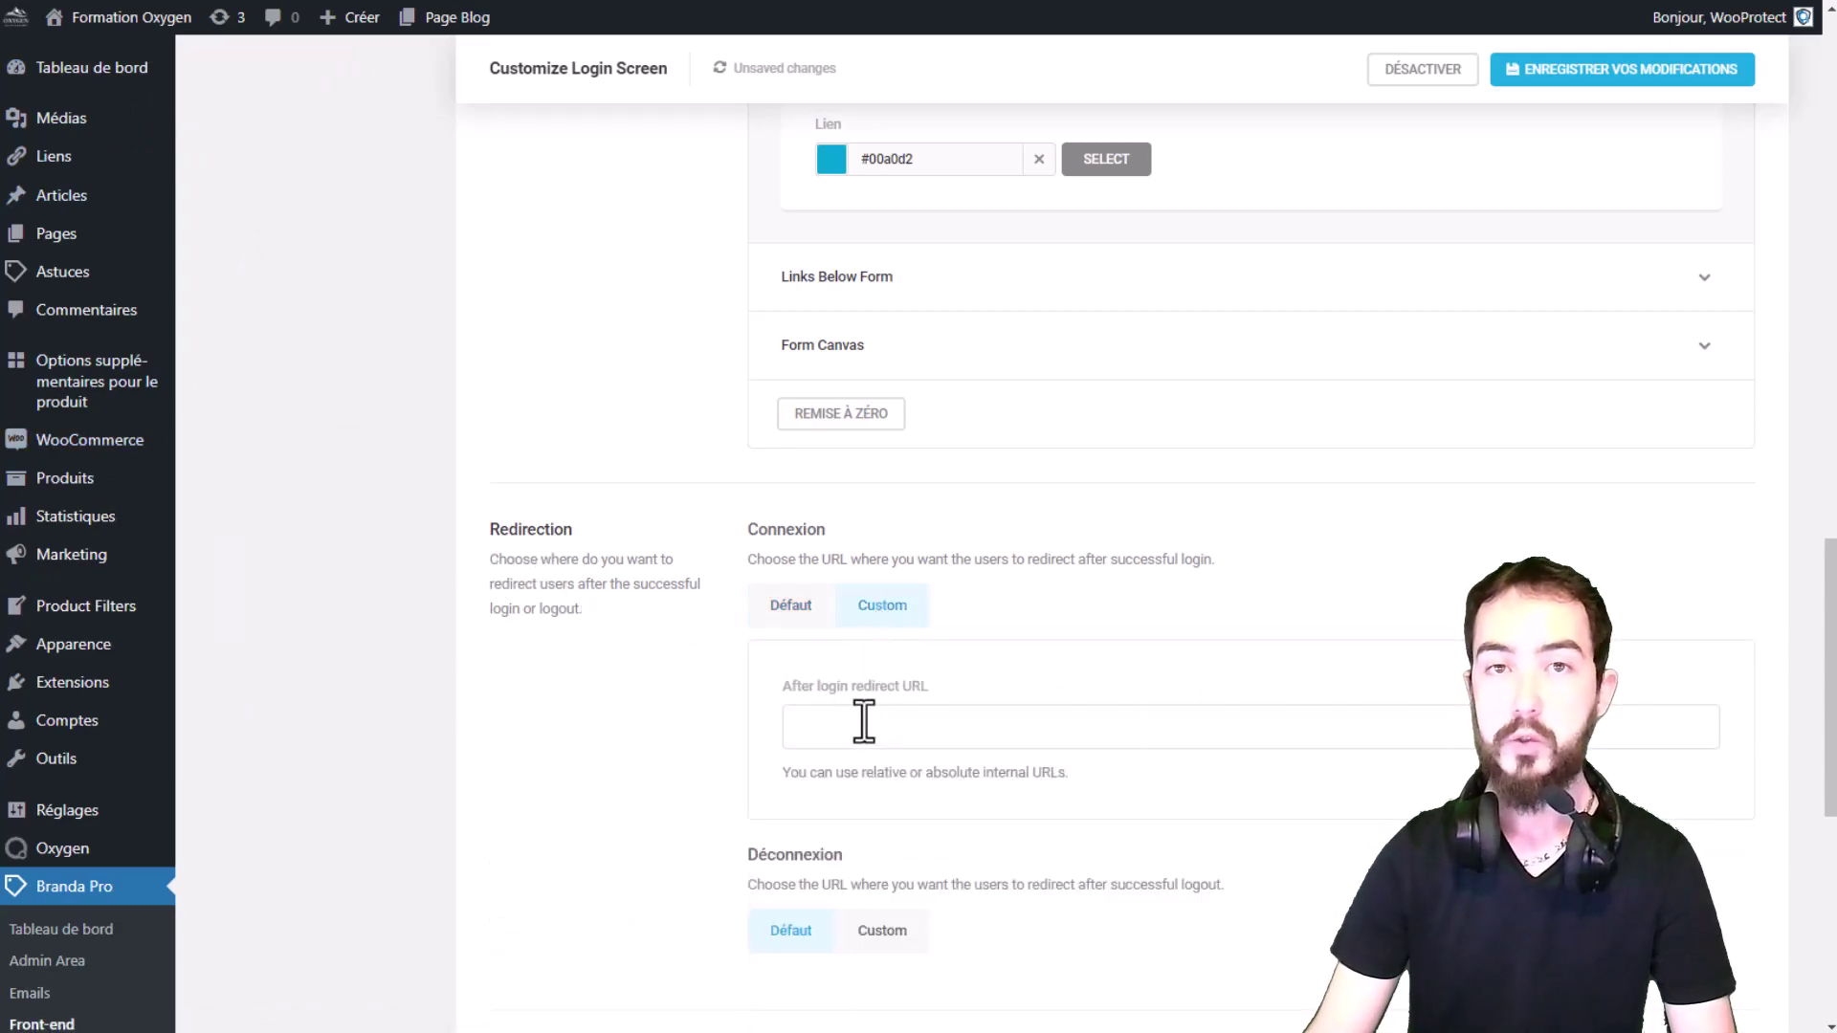
{"action": "mouse_move", "coordinate": [94, 442]}
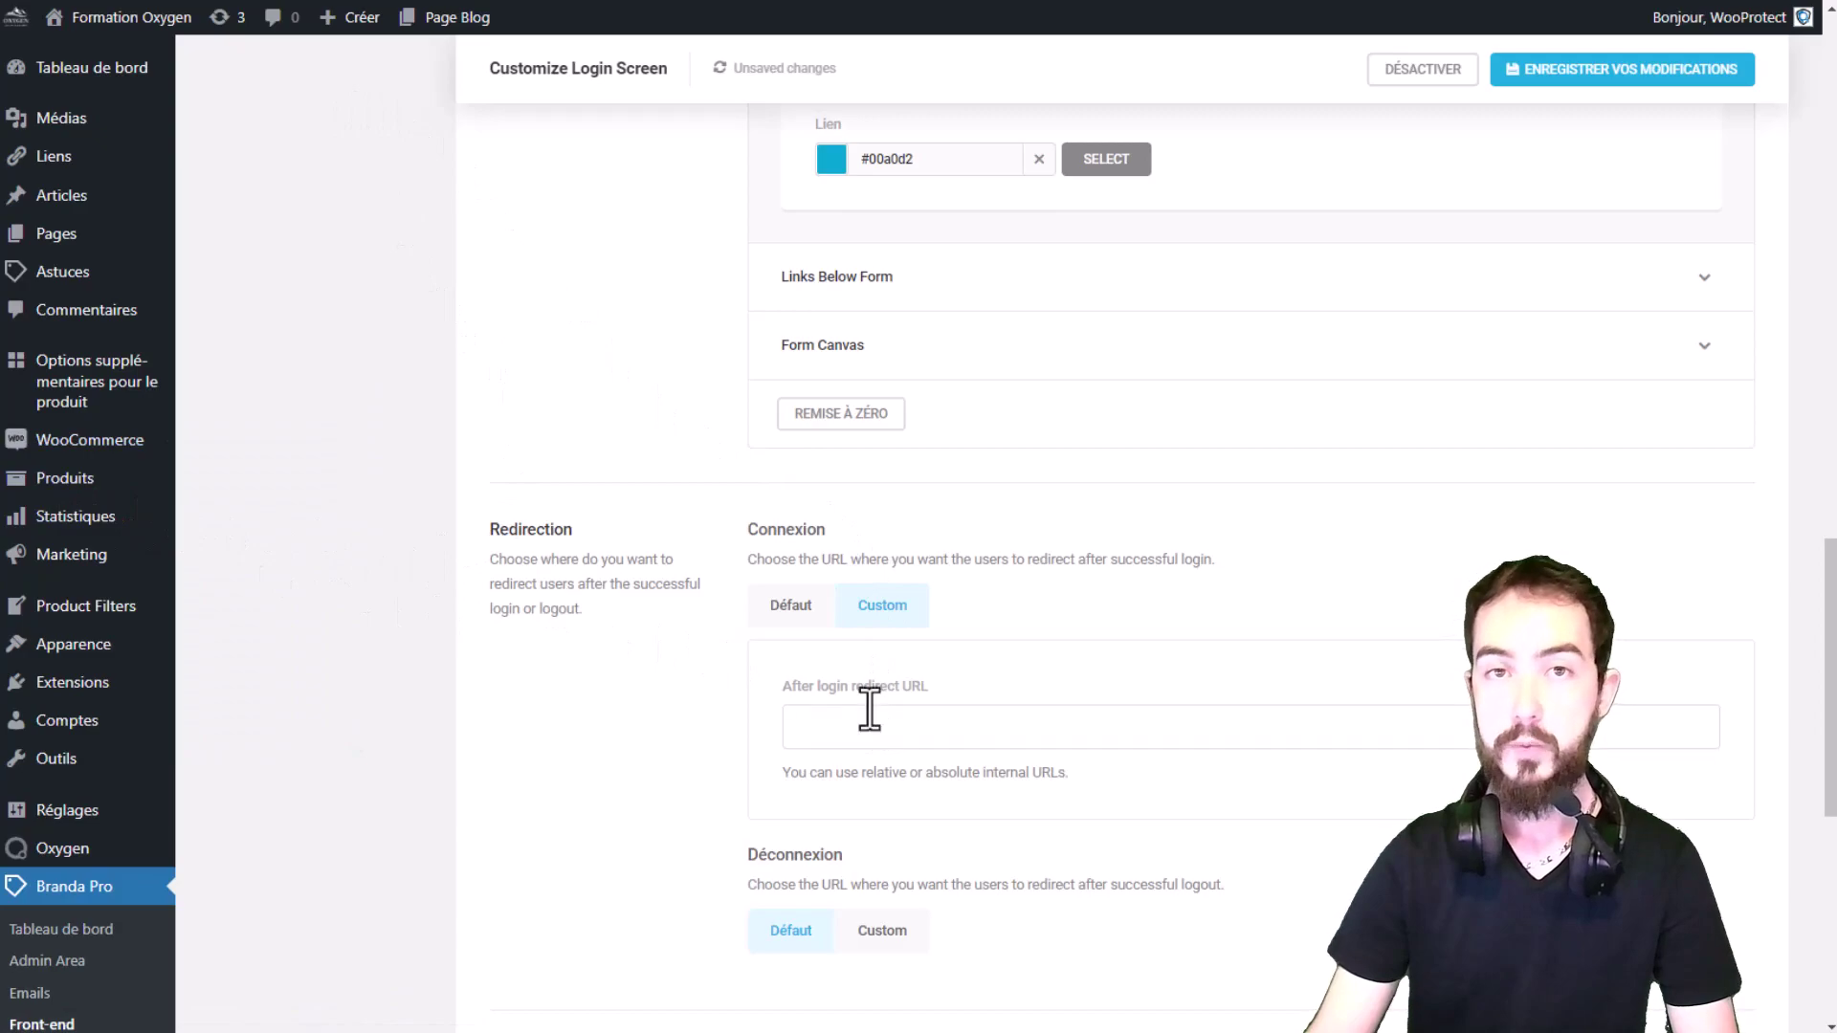
{"action": "scroll", "coordinate": [869, 709], "scroll_direction": "down", "scroll_amount": 1}
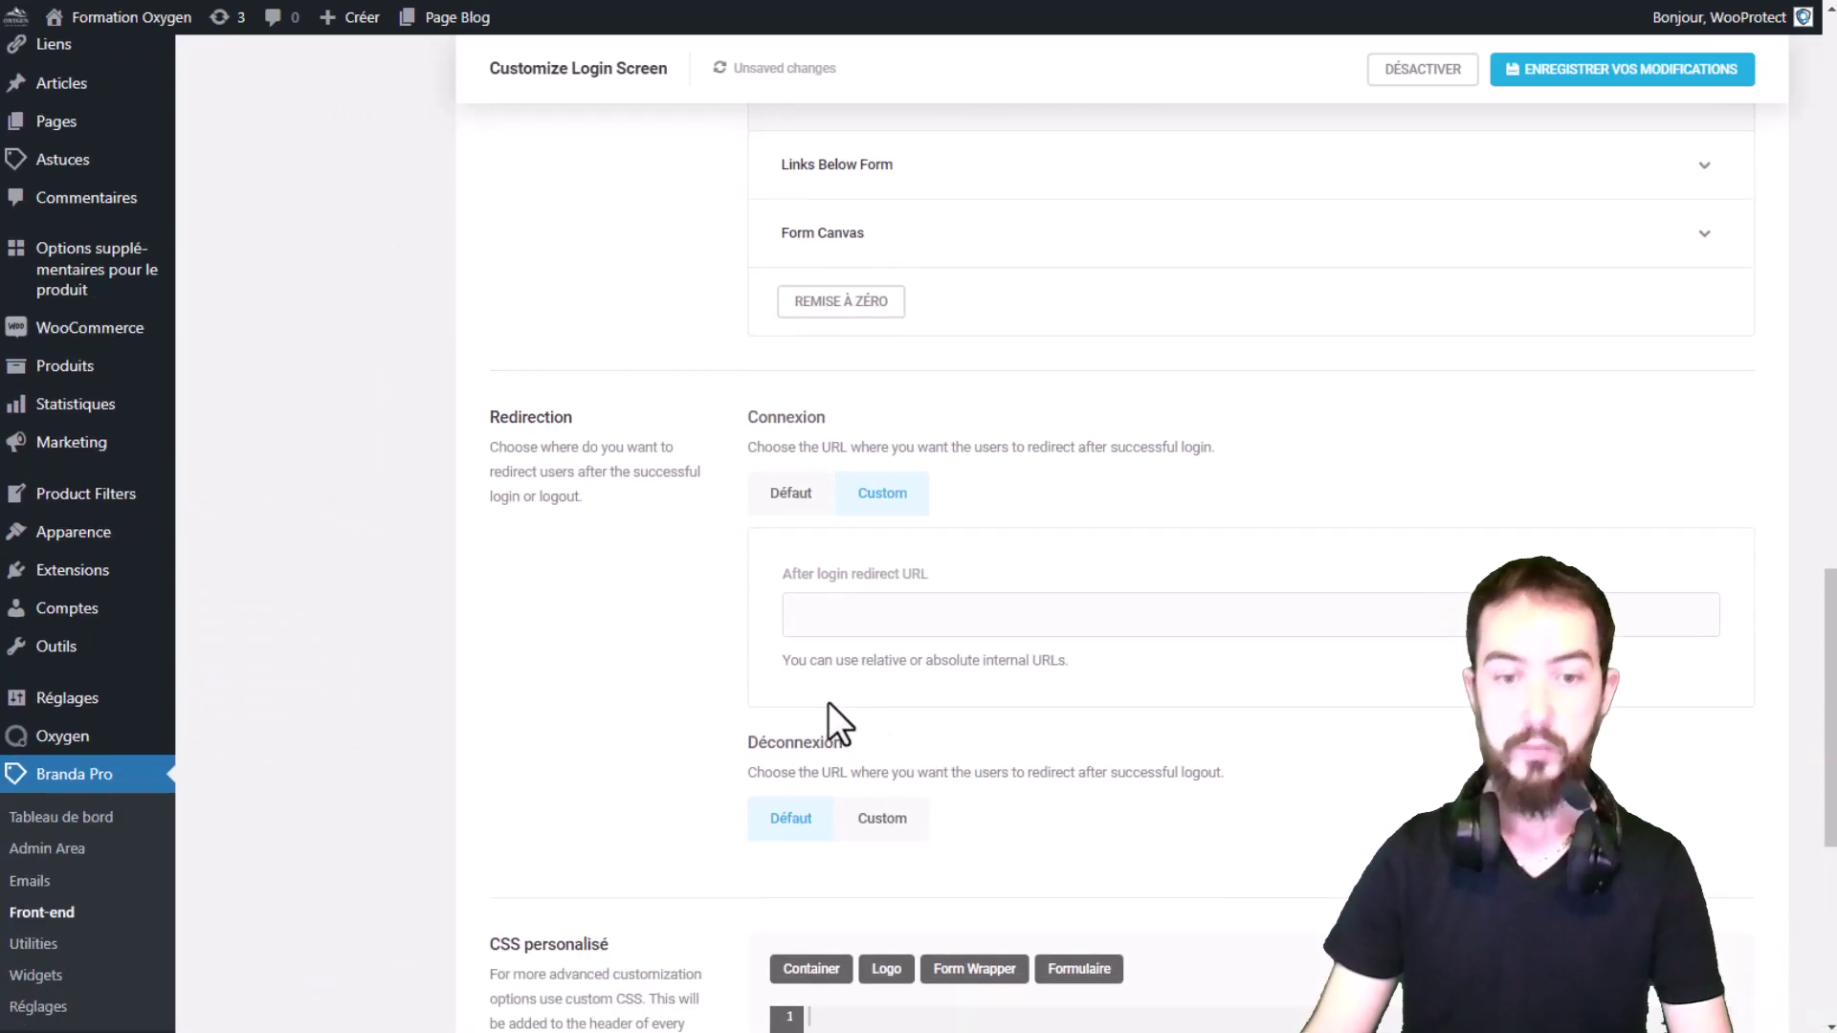
{"action": "scroll", "coordinate": [831, 704], "scroll_direction": "down", "scroll_amount": 1}
{"action": "scroll", "coordinate": [846, 646], "scroll_direction": "down", "scroll_amount": 2}
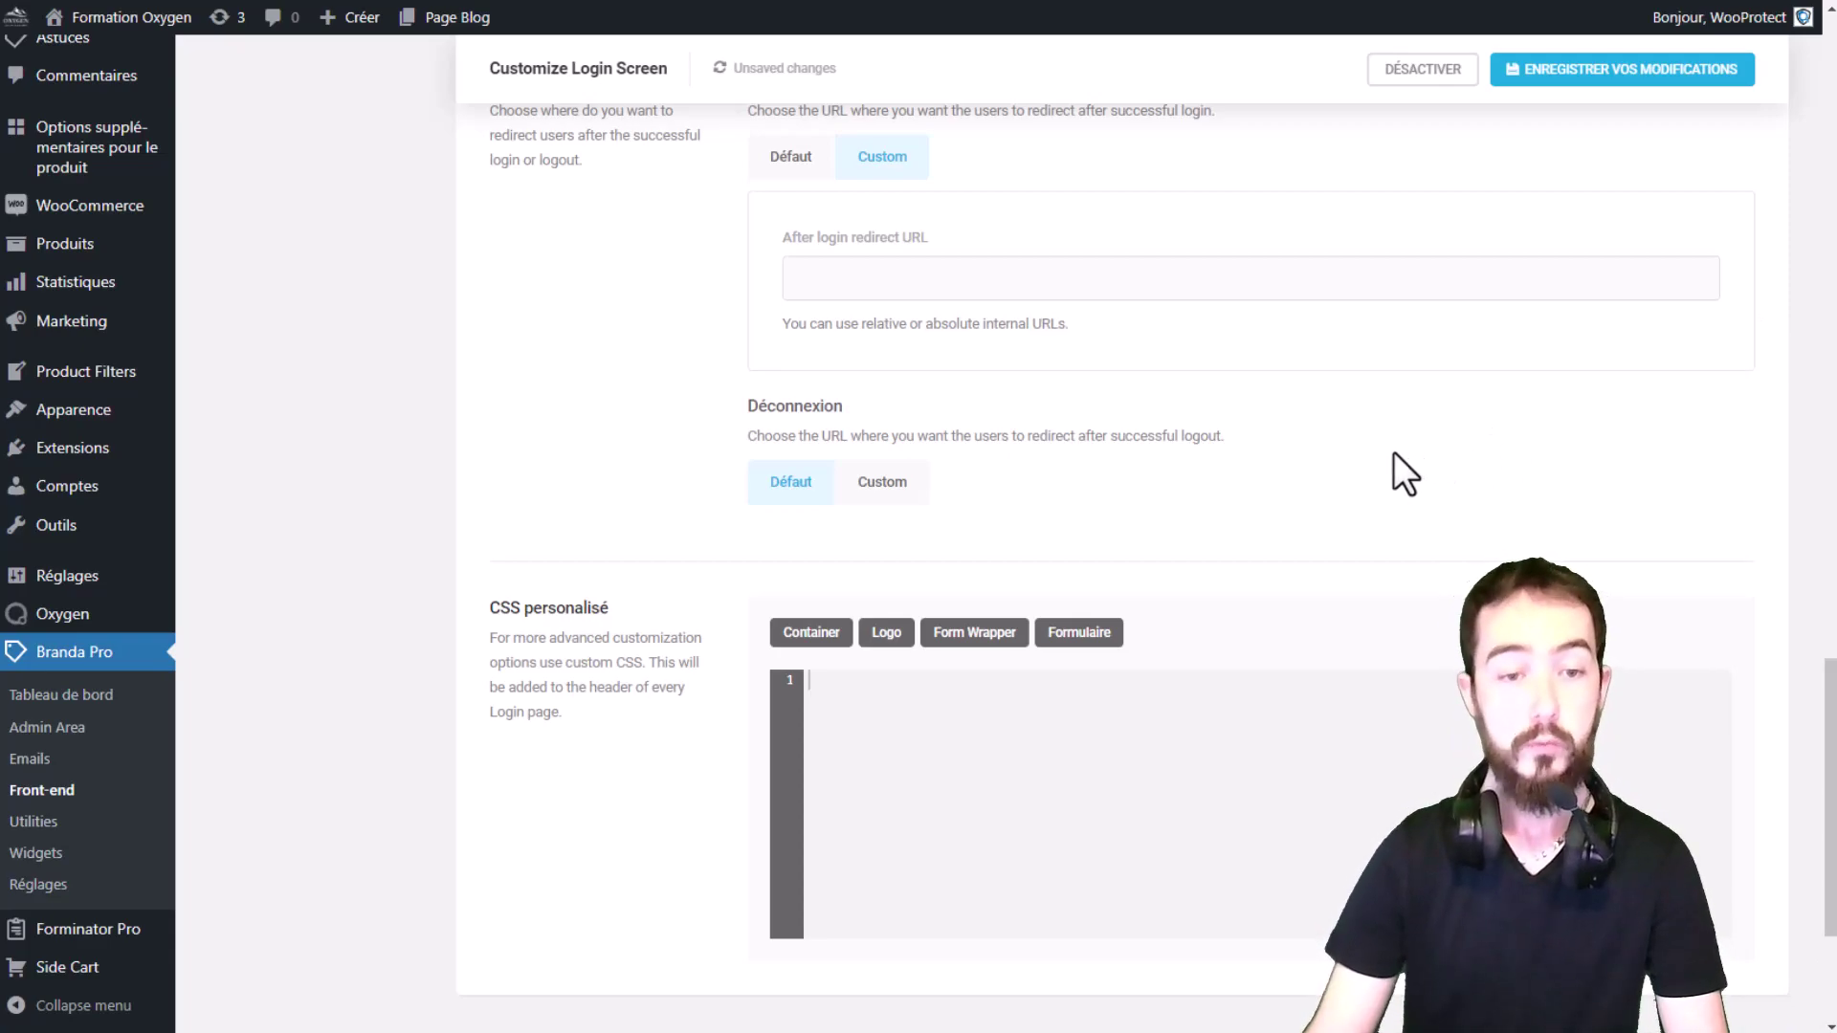
{"action": "scroll", "coordinate": [1393, 451], "scroll_direction": "down", "scroll_amount": 2}
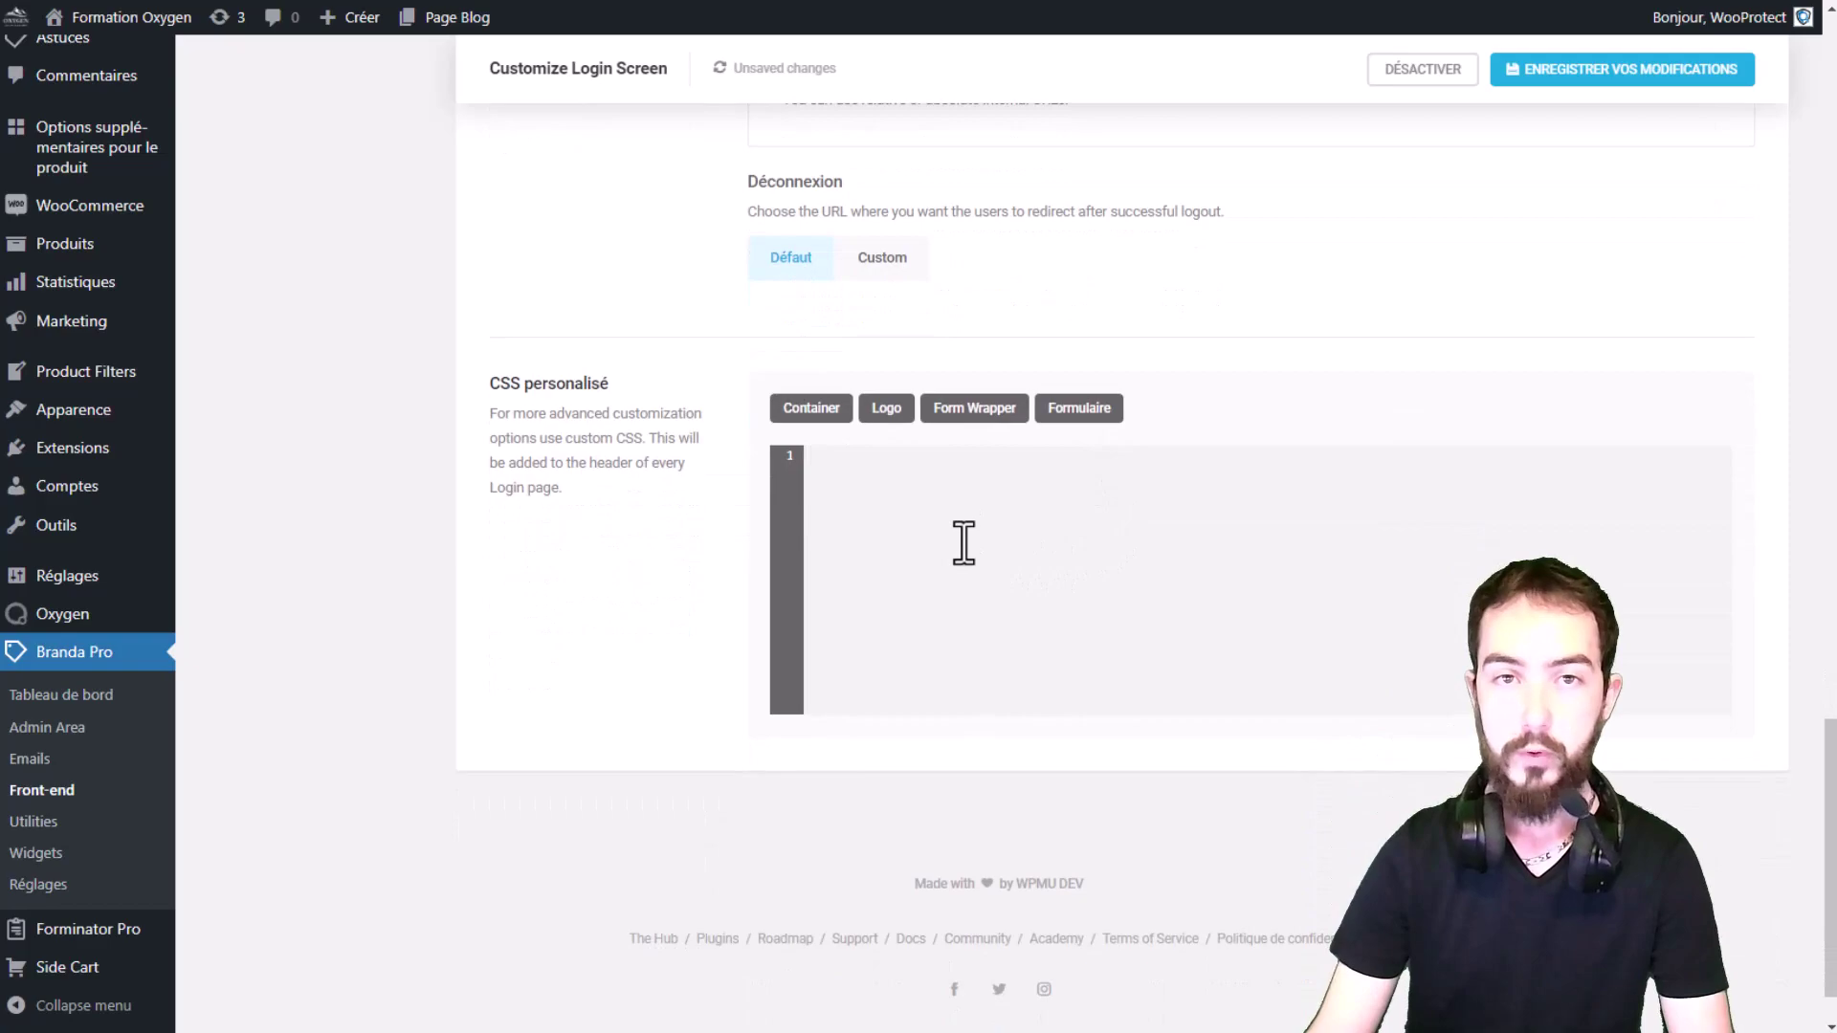
Step: Insert the Logo h1, .branda-login container and #login form wrapper CSS rules
{"action": "left_click_drag", "start_coordinate": [491, 383], "coordinate": [675, 378]}
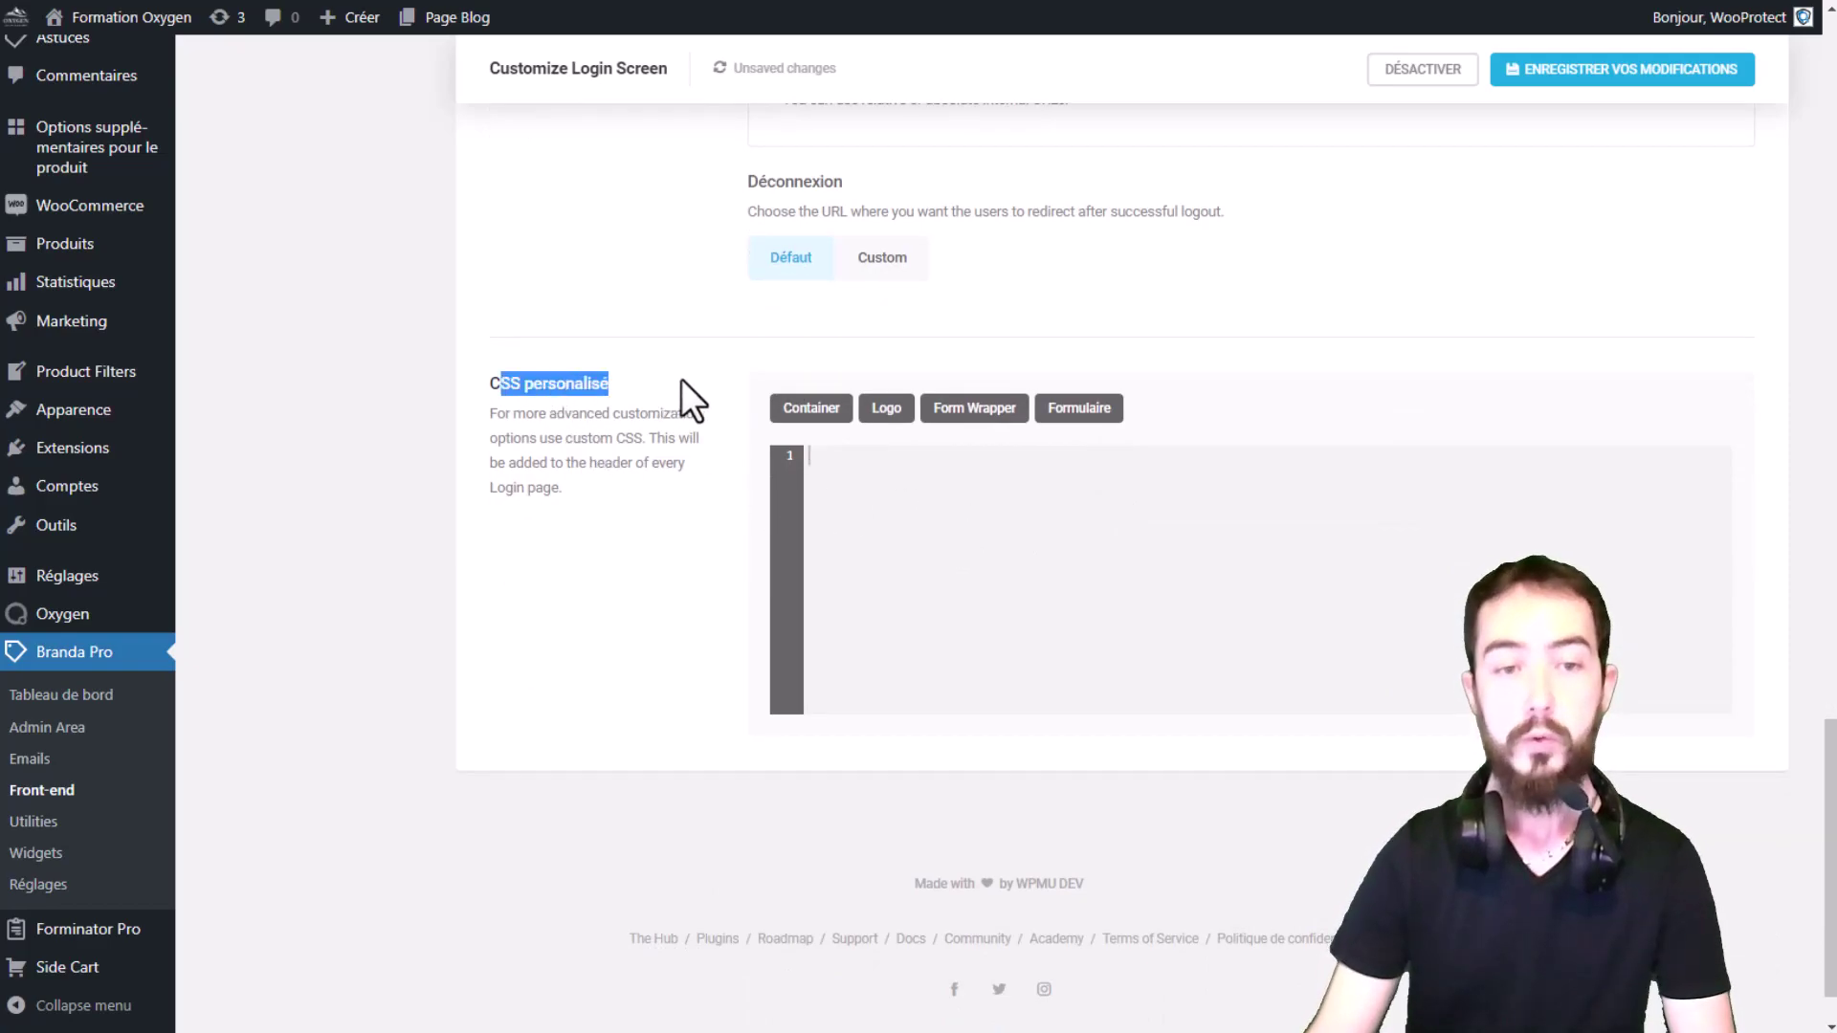
{"action": "left_click", "coordinate": [685, 377]}
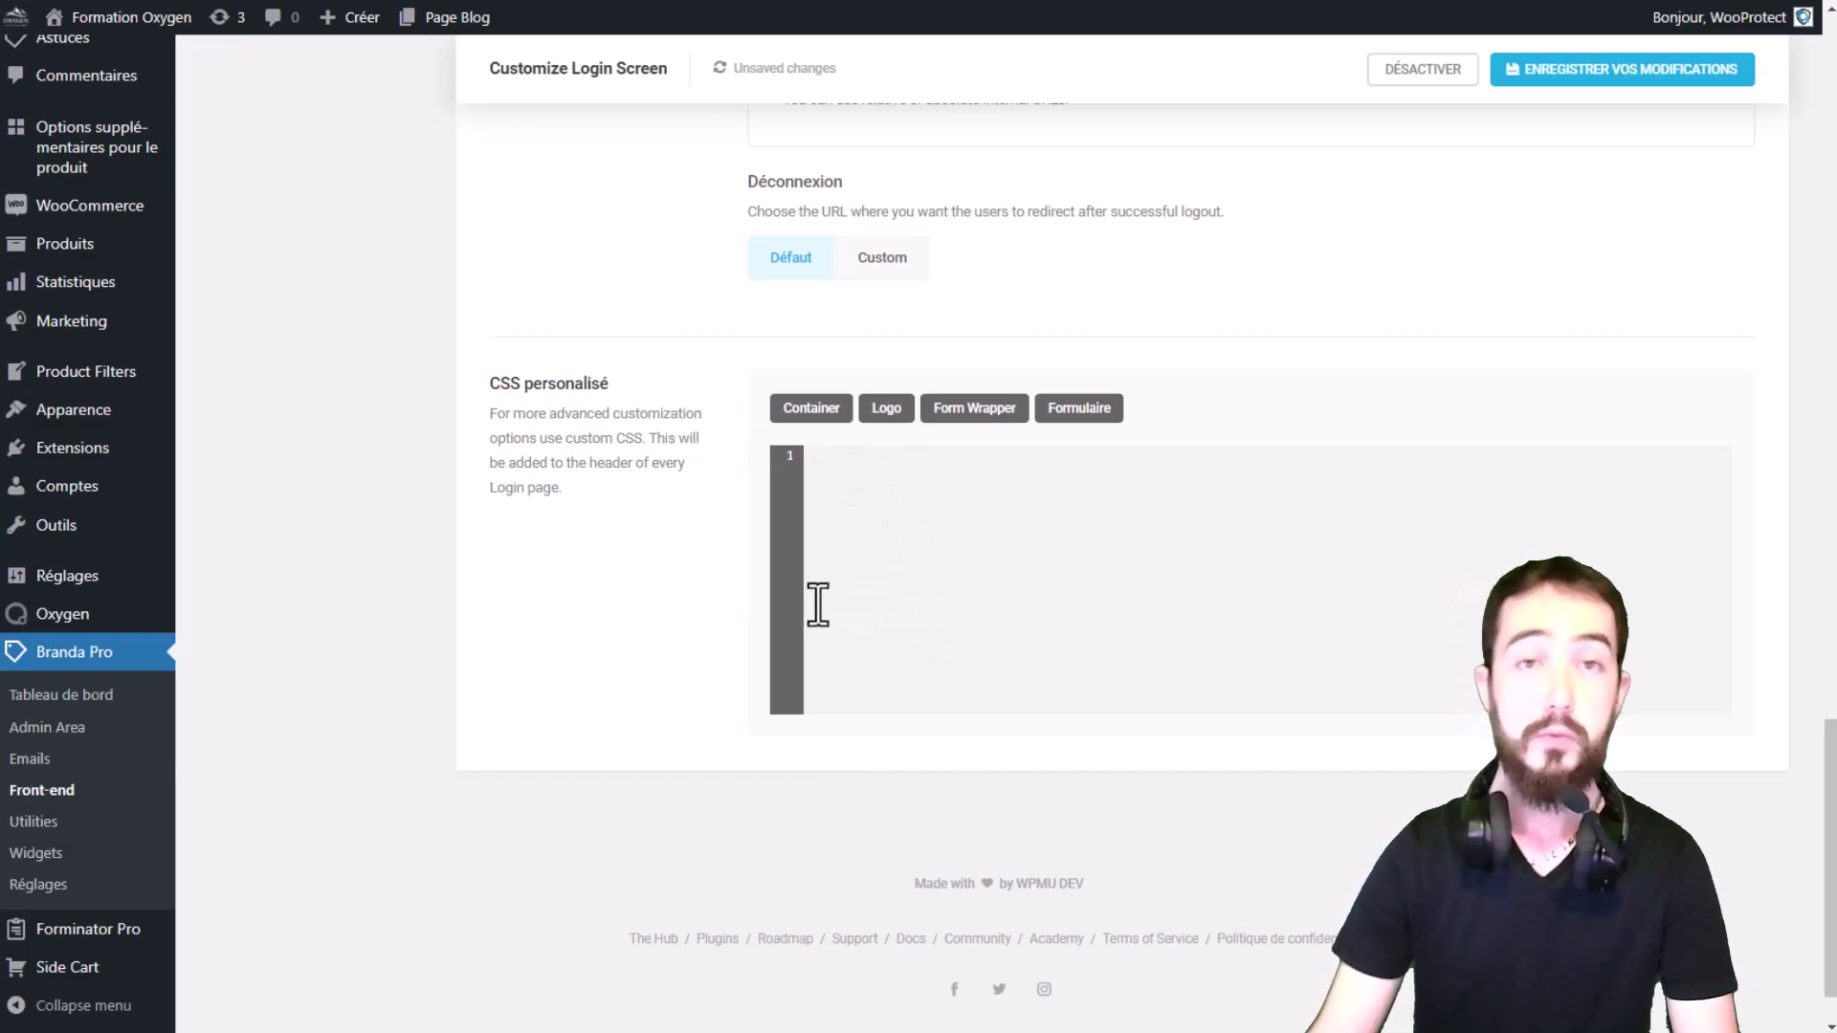
{"action": "left_click", "coordinate": [892, 421]}
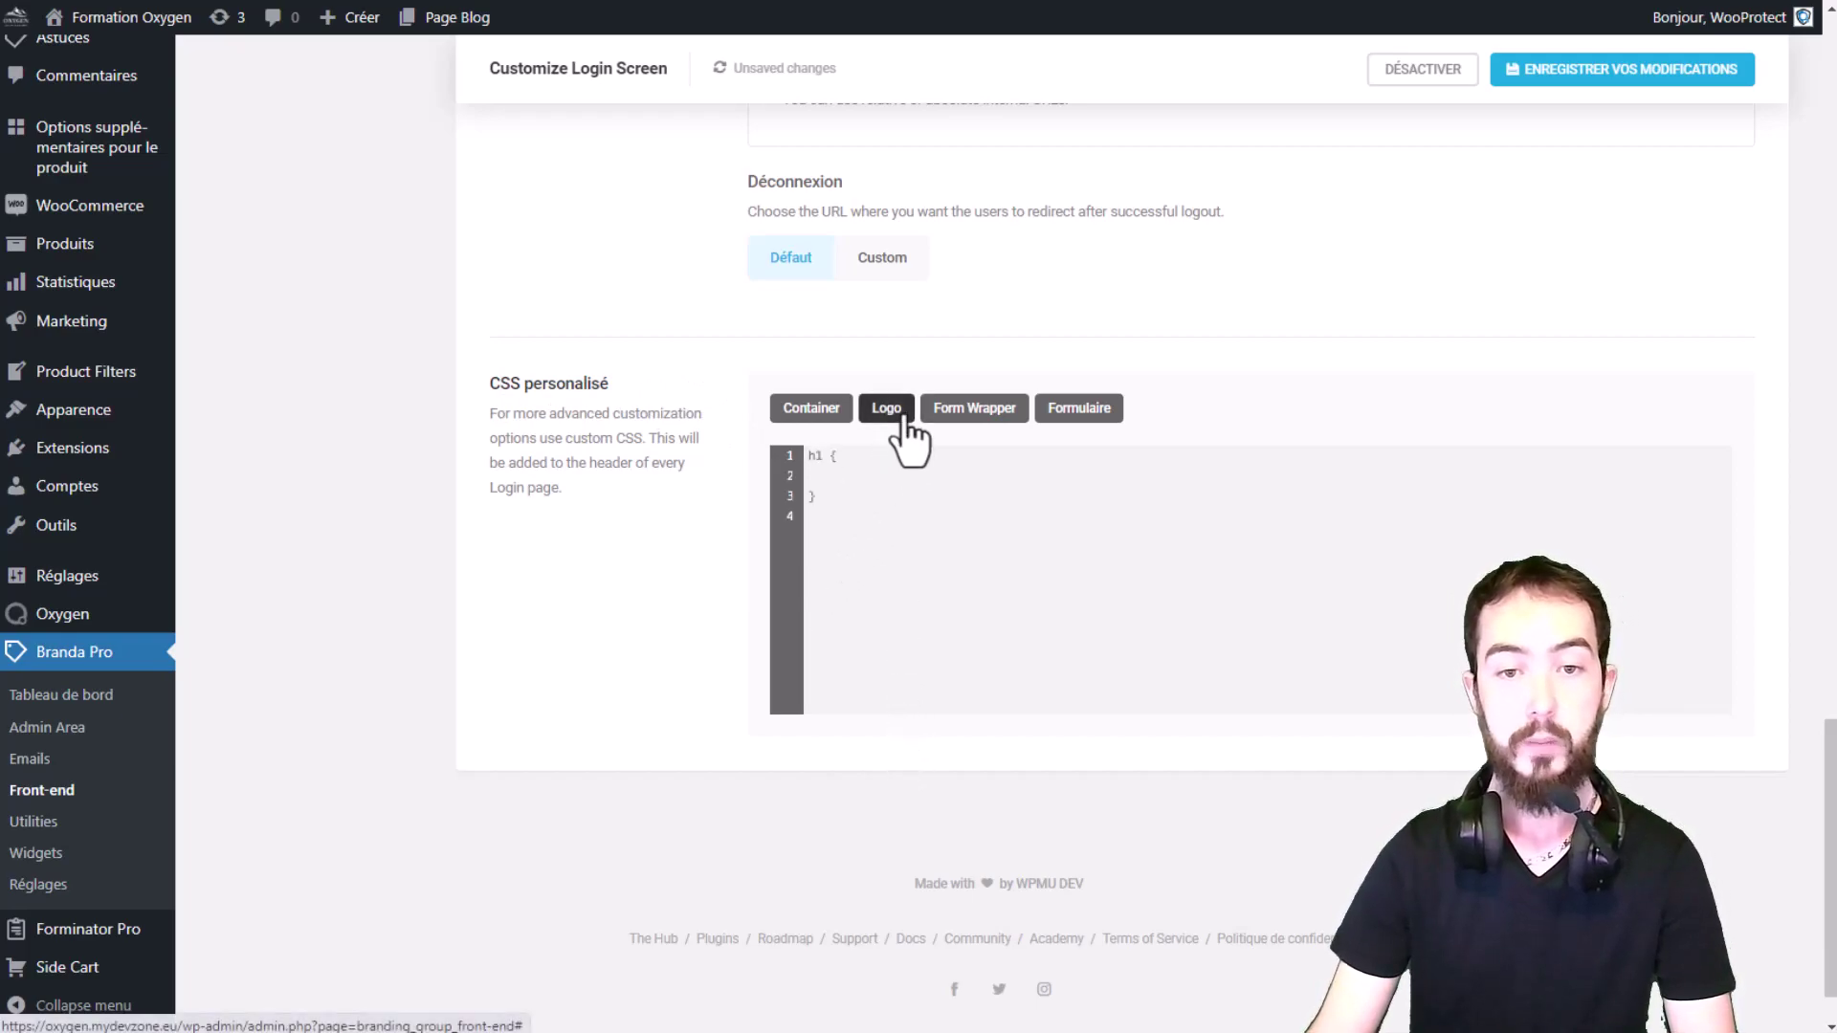
{"action": "left_click_drag", "start_coordinate": [831, 518], "coordinate": [800, 436]}
{"action": "left_click", "coordinate": [944, 590]}
{"action": "left_click", "coordinate": [793, 421]}
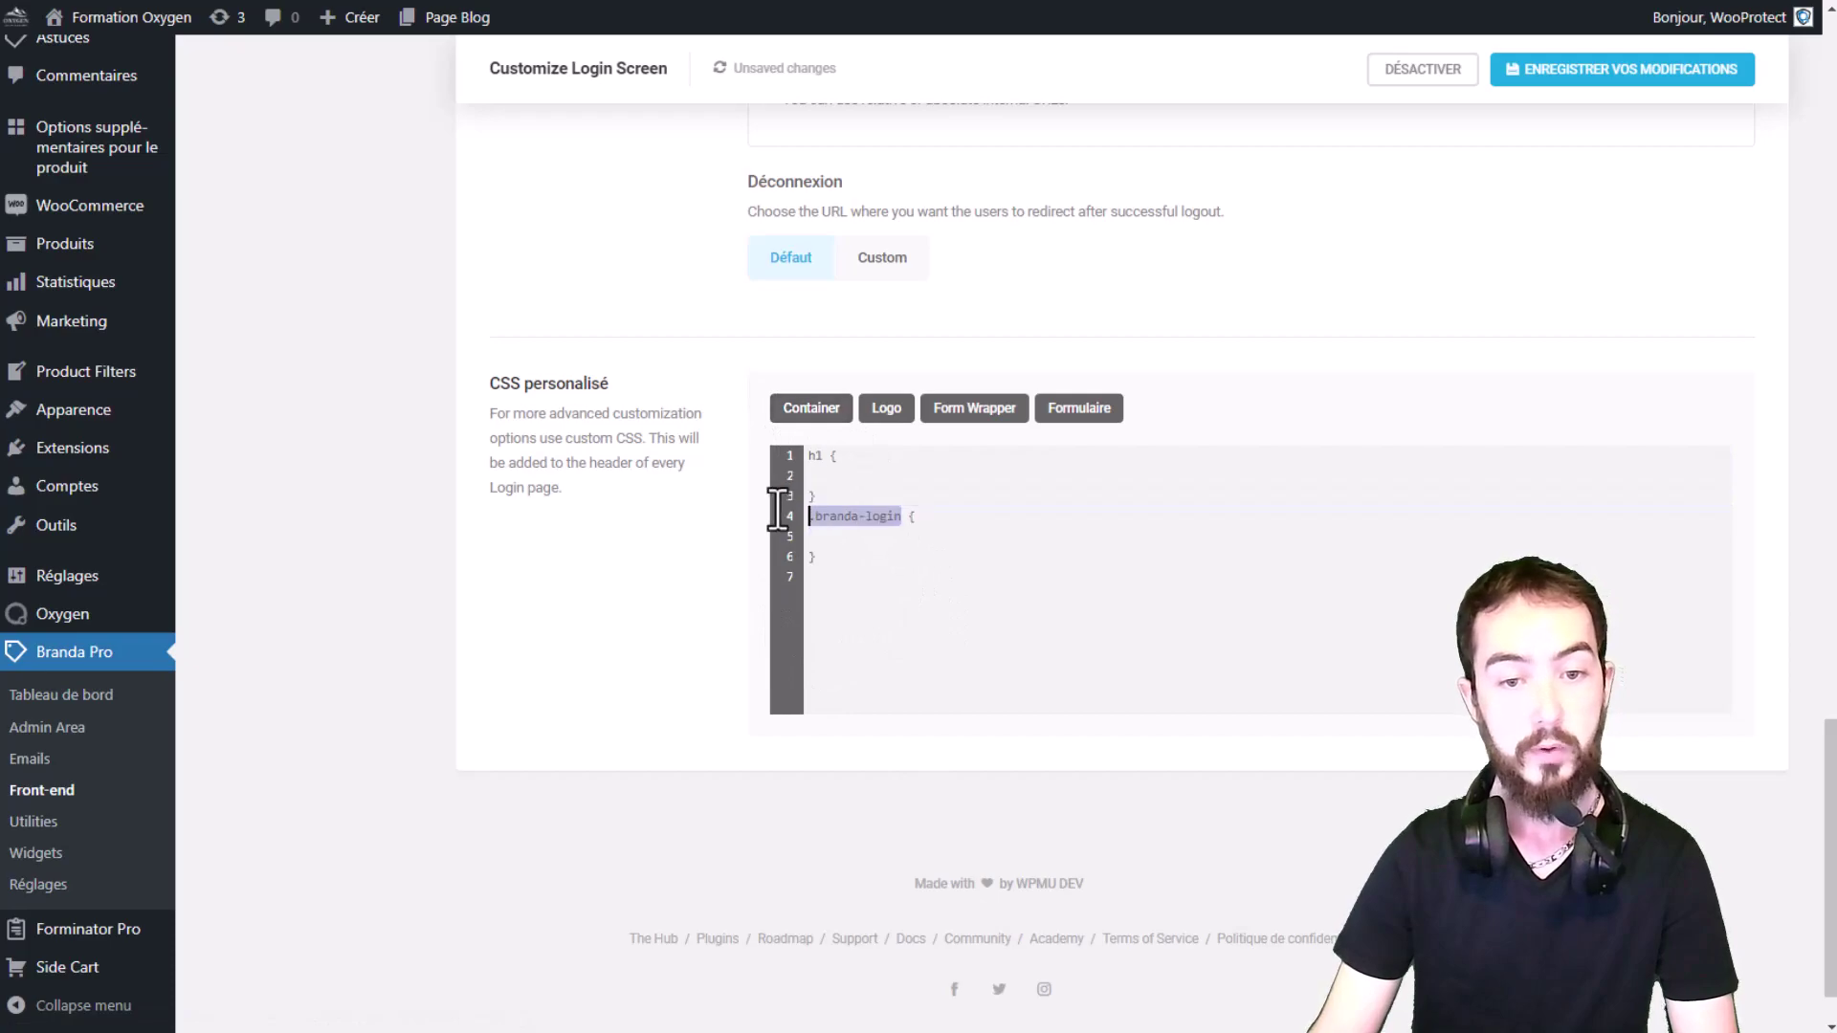
{"action": "left_click", "coordinate": [1003, 416]}
{"action": "double_click", "coordinate": [831, 577]}
{"action": "left_click", "coordinate": [917, 663]}
Step: Clear all the custom CSS and inspect the editor in Chrome DevTools
{"action": "key", "text": "ctrl+a"}
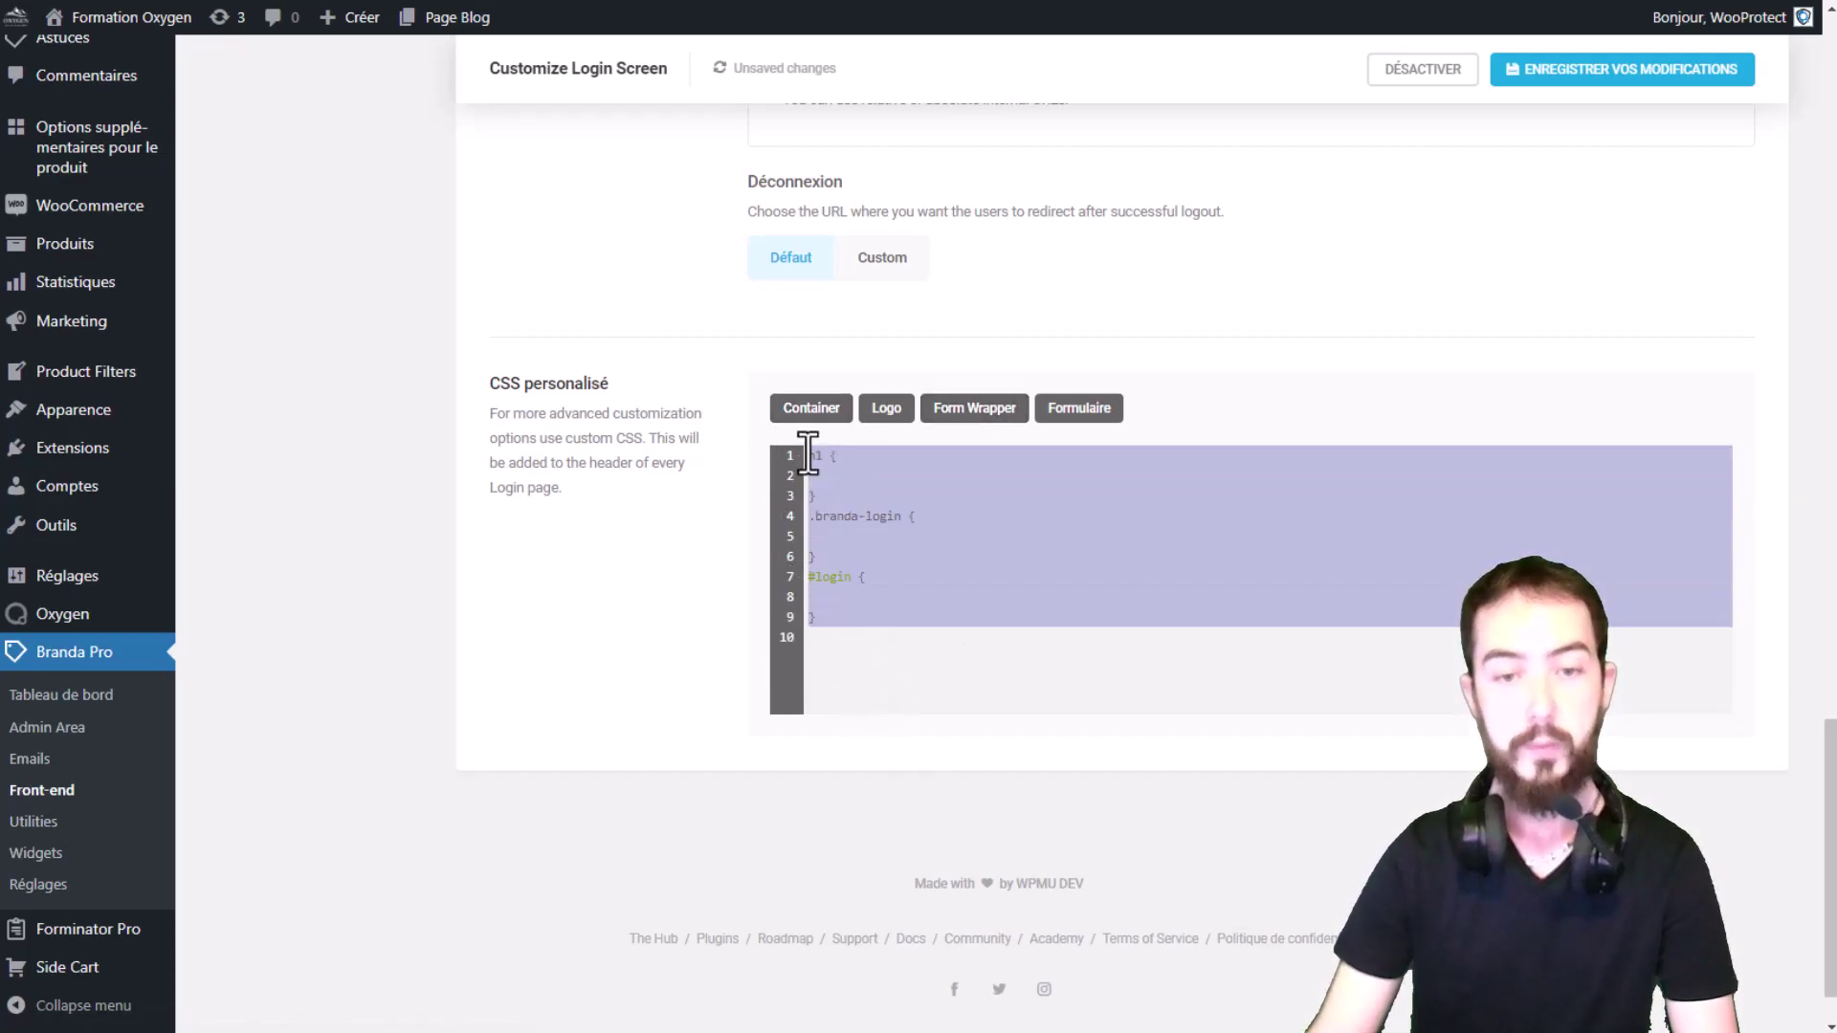
{"action": "key", "text": "BackSpace"}
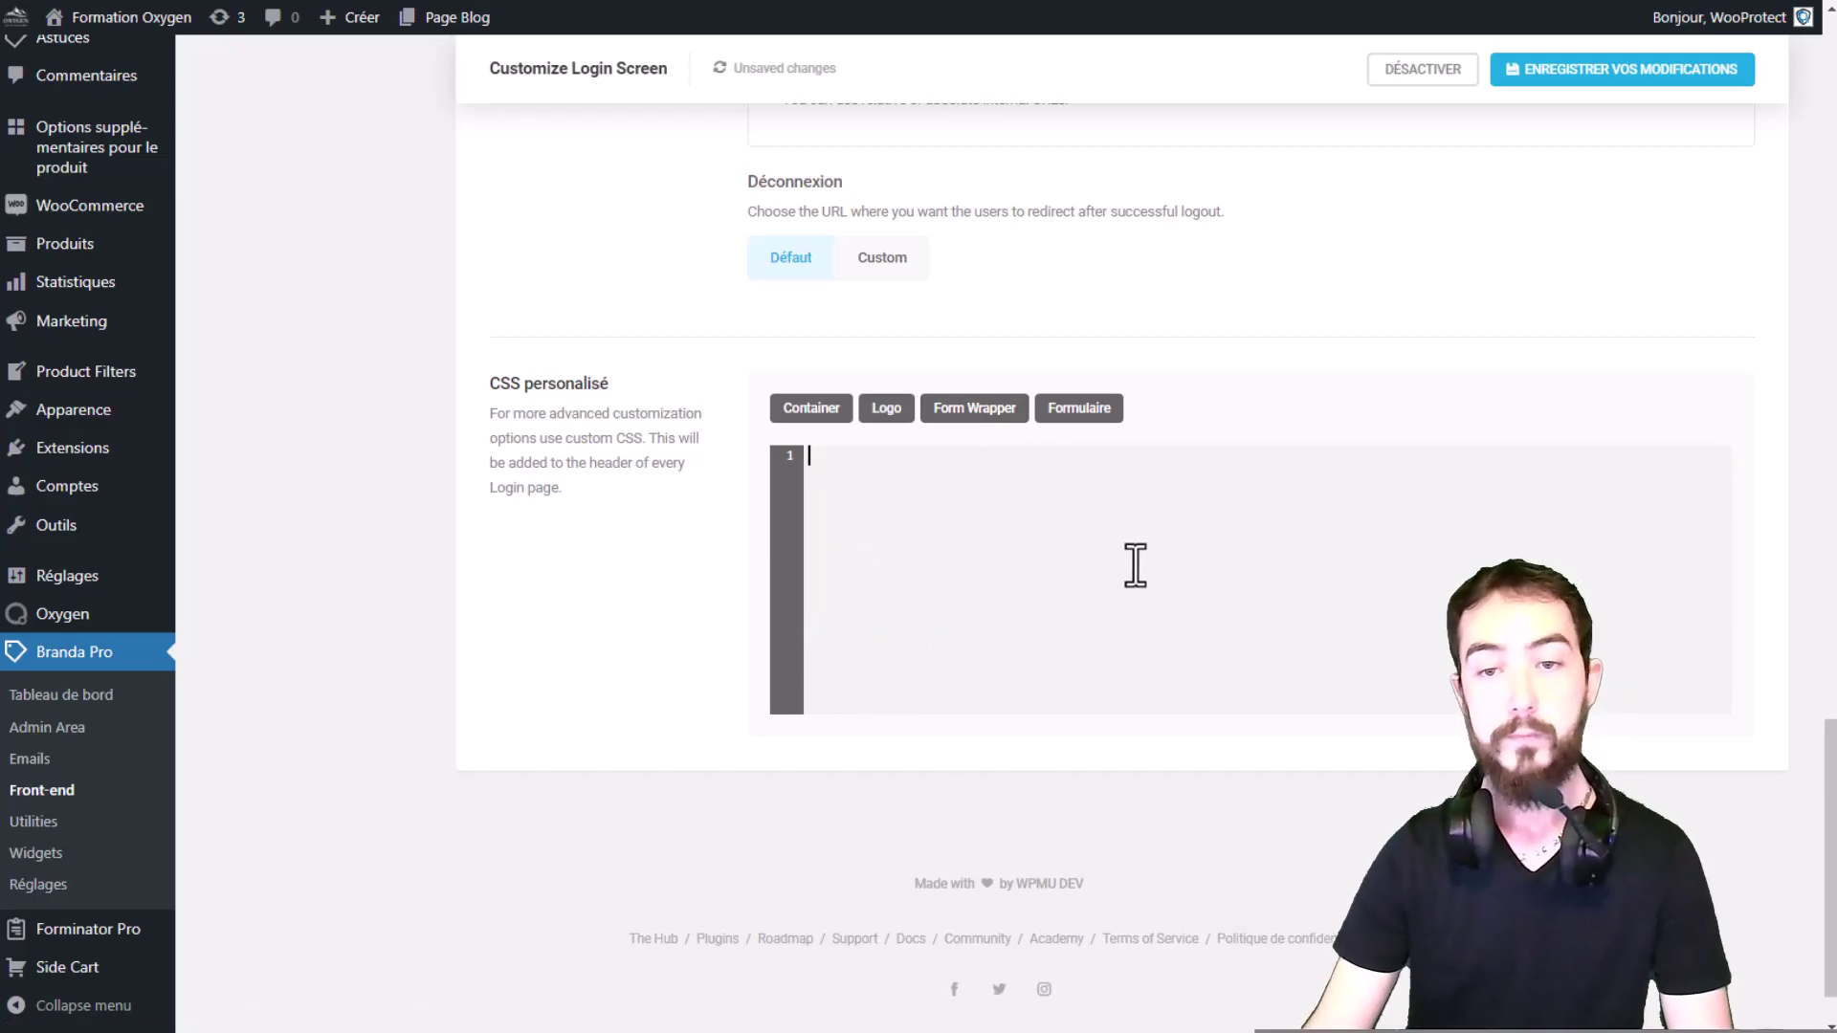
{"action": "right_click", "coordinate": [1134, 560]}
{"action": "left_click", "coordinate": [1216, 884]}
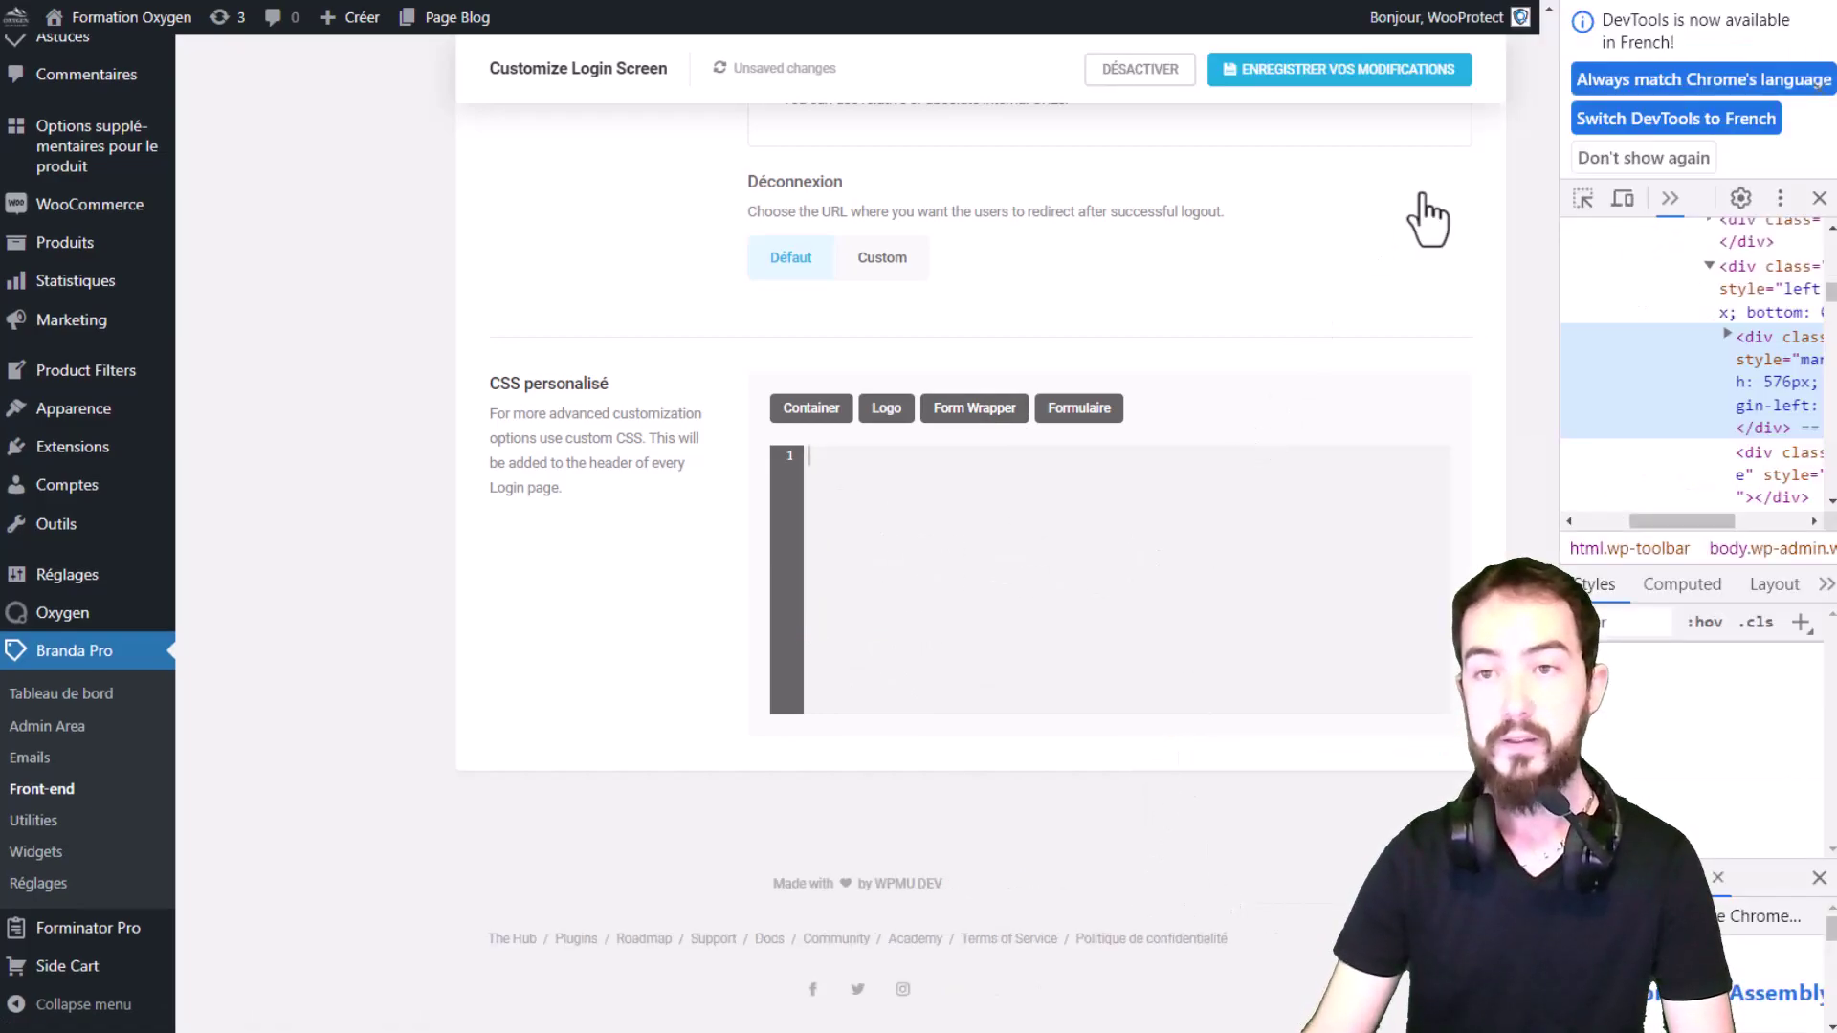
Step: Inspect the CSS personalisé section with the element picker, then close DevTools
{"action": "left_click", "coordinate": [1586, 199]}
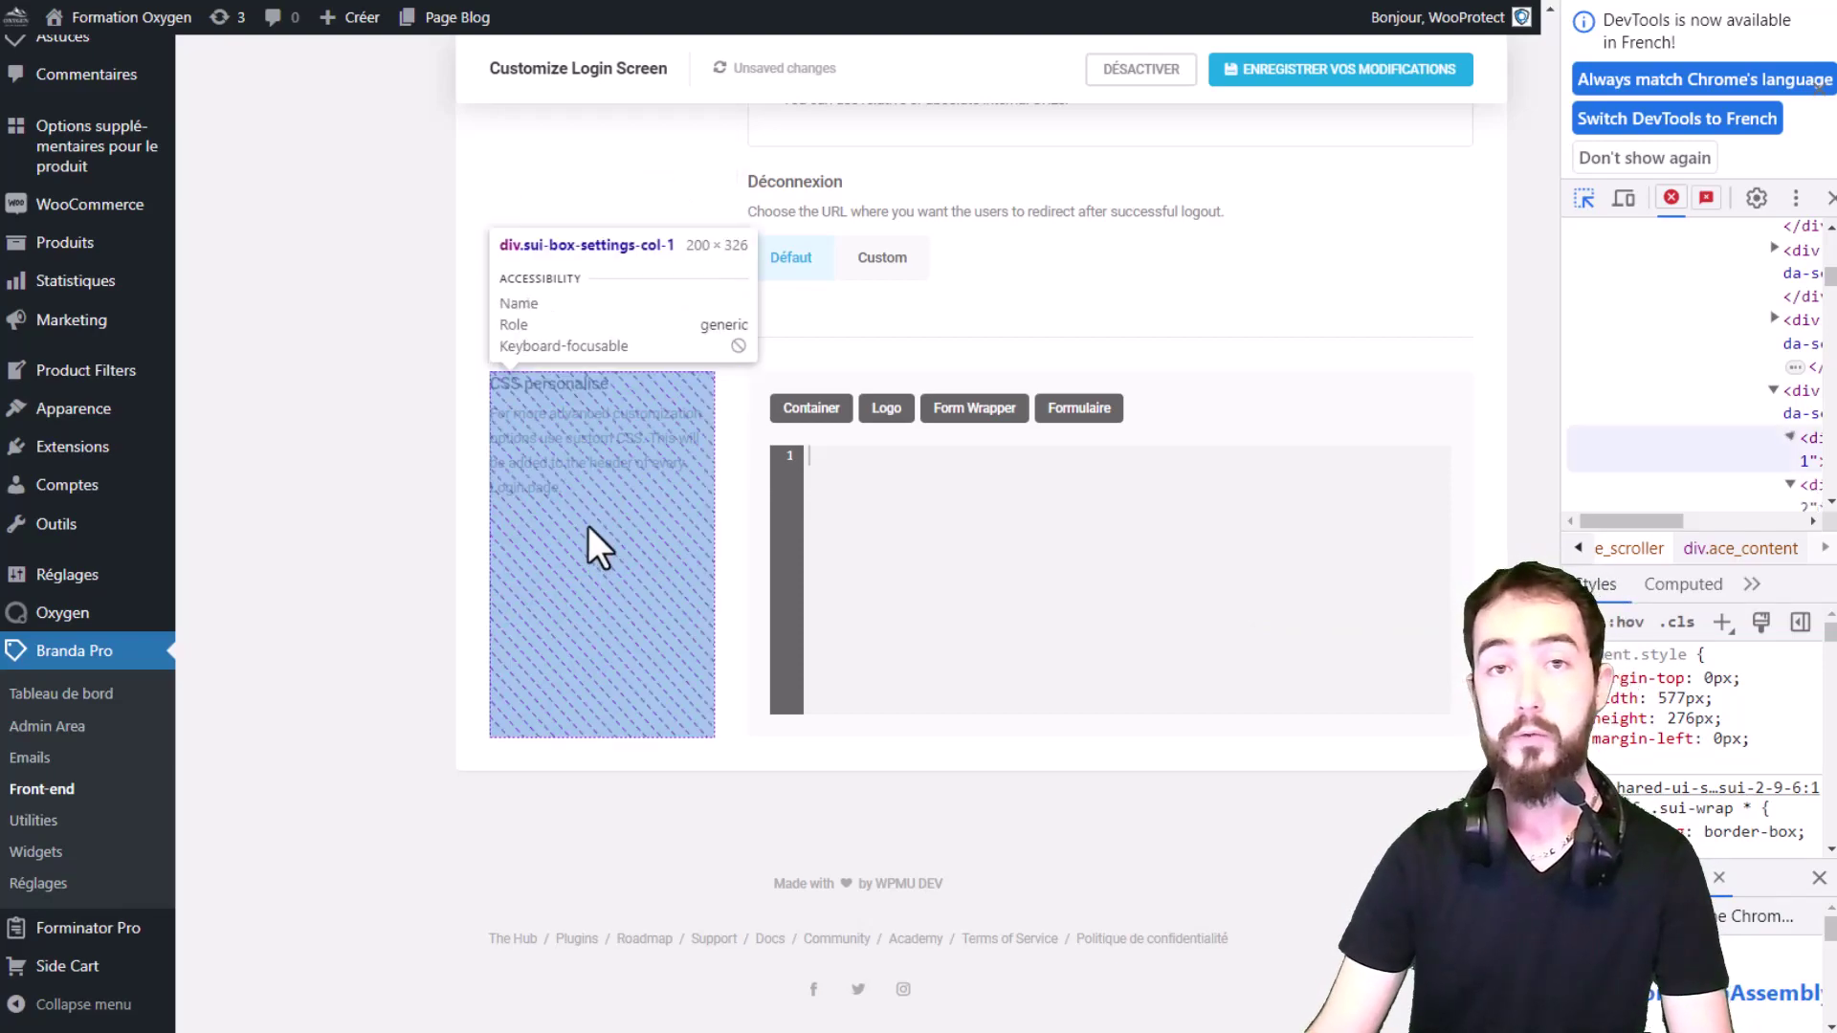
{"action": "left_click", "coordinate": [608, 614]}
{"action": "scroll", "coordinate": [1021, 680], "scroll_direction": "up", "scroll_amount": 5}
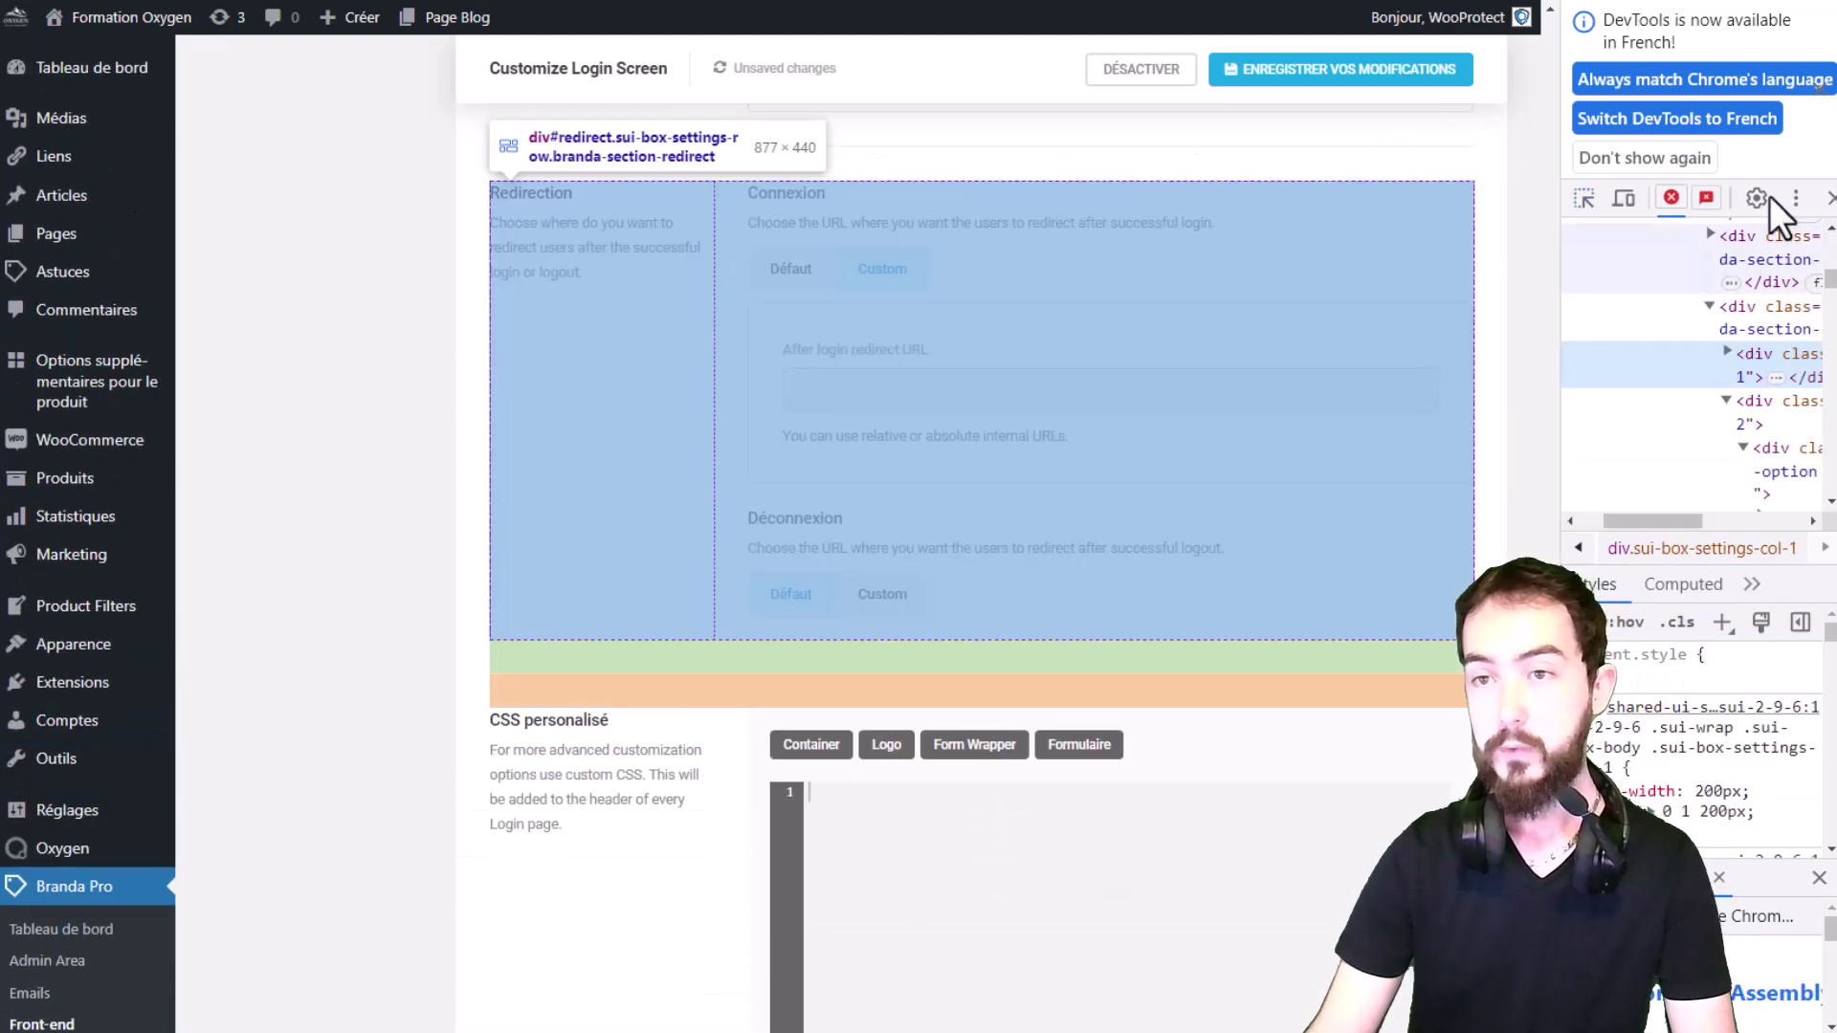
{"action": "left_click", "coordinate": [1830, 198]}
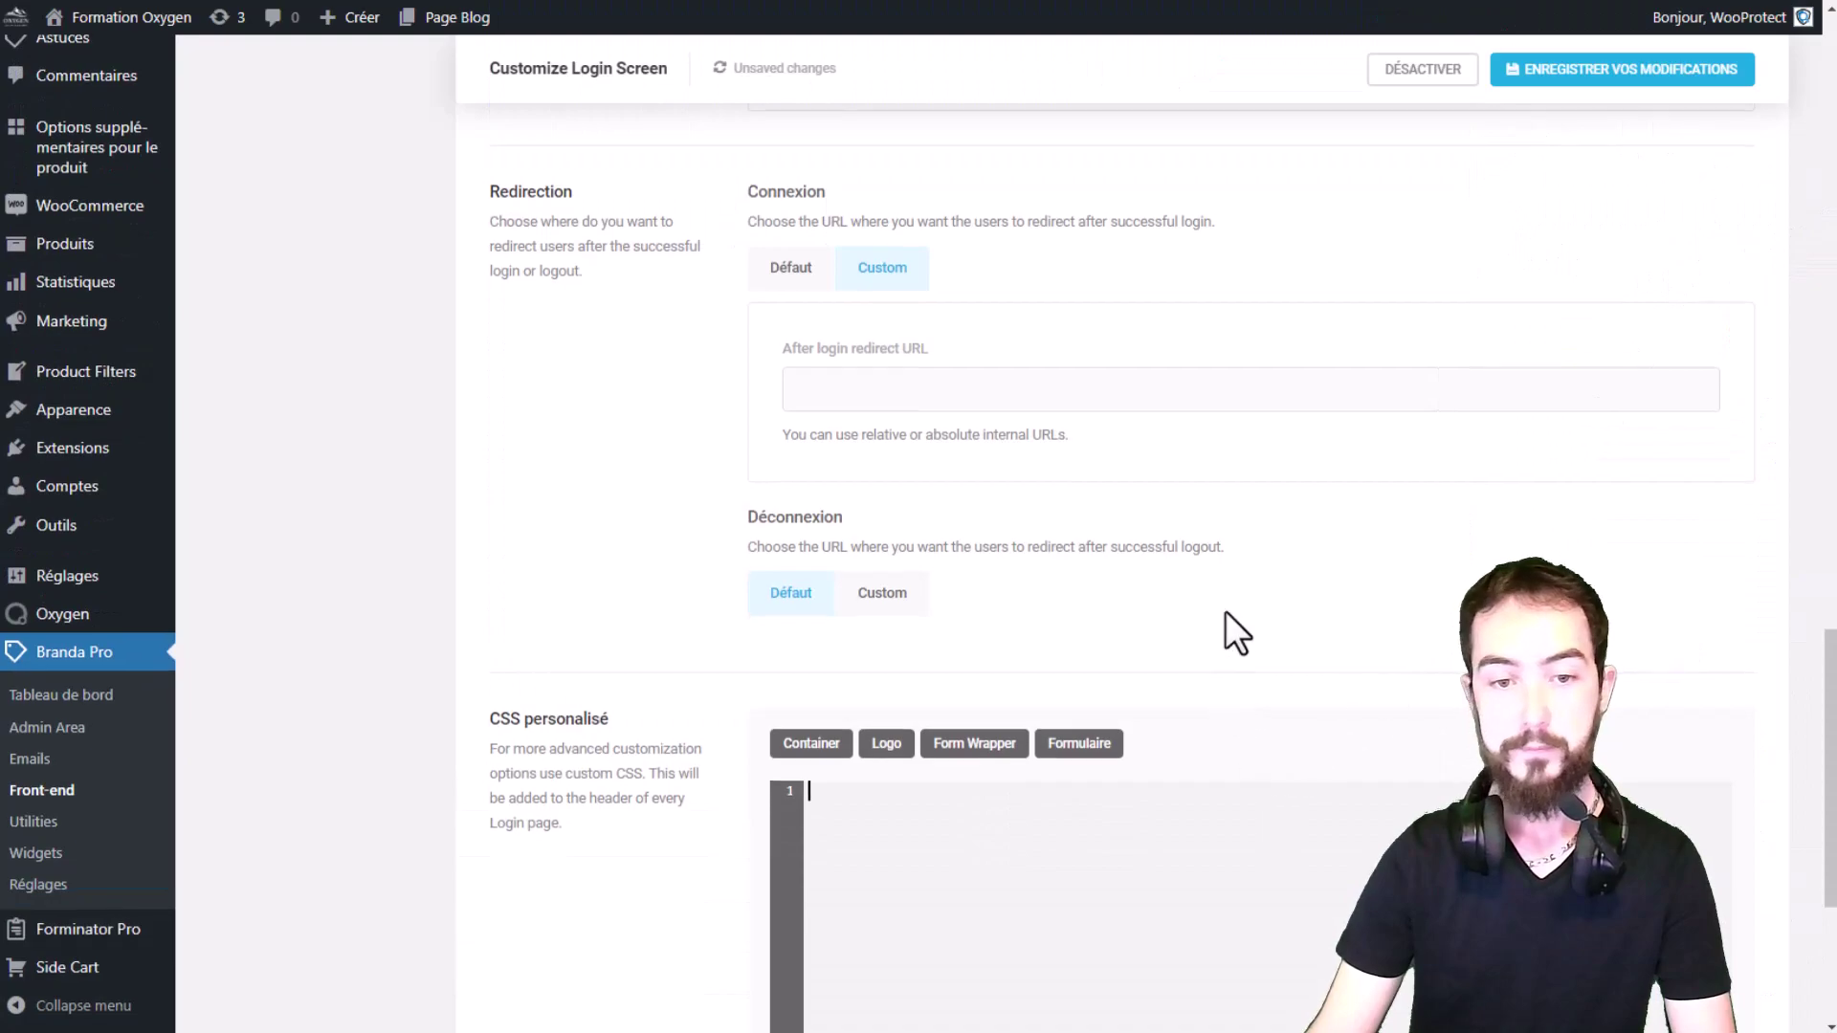
Step: Save the login screen customisation with ENREGISTRER VOS MODIFICATIONS
{"action": "scroll", "coordinate": [1234, 612], "scroll_direction": "up", "scroll_amount": 5}
{"action": "scroll", "coordinate": [1118, 330], "scroll_direction": "up", "scroll_amount": 15}
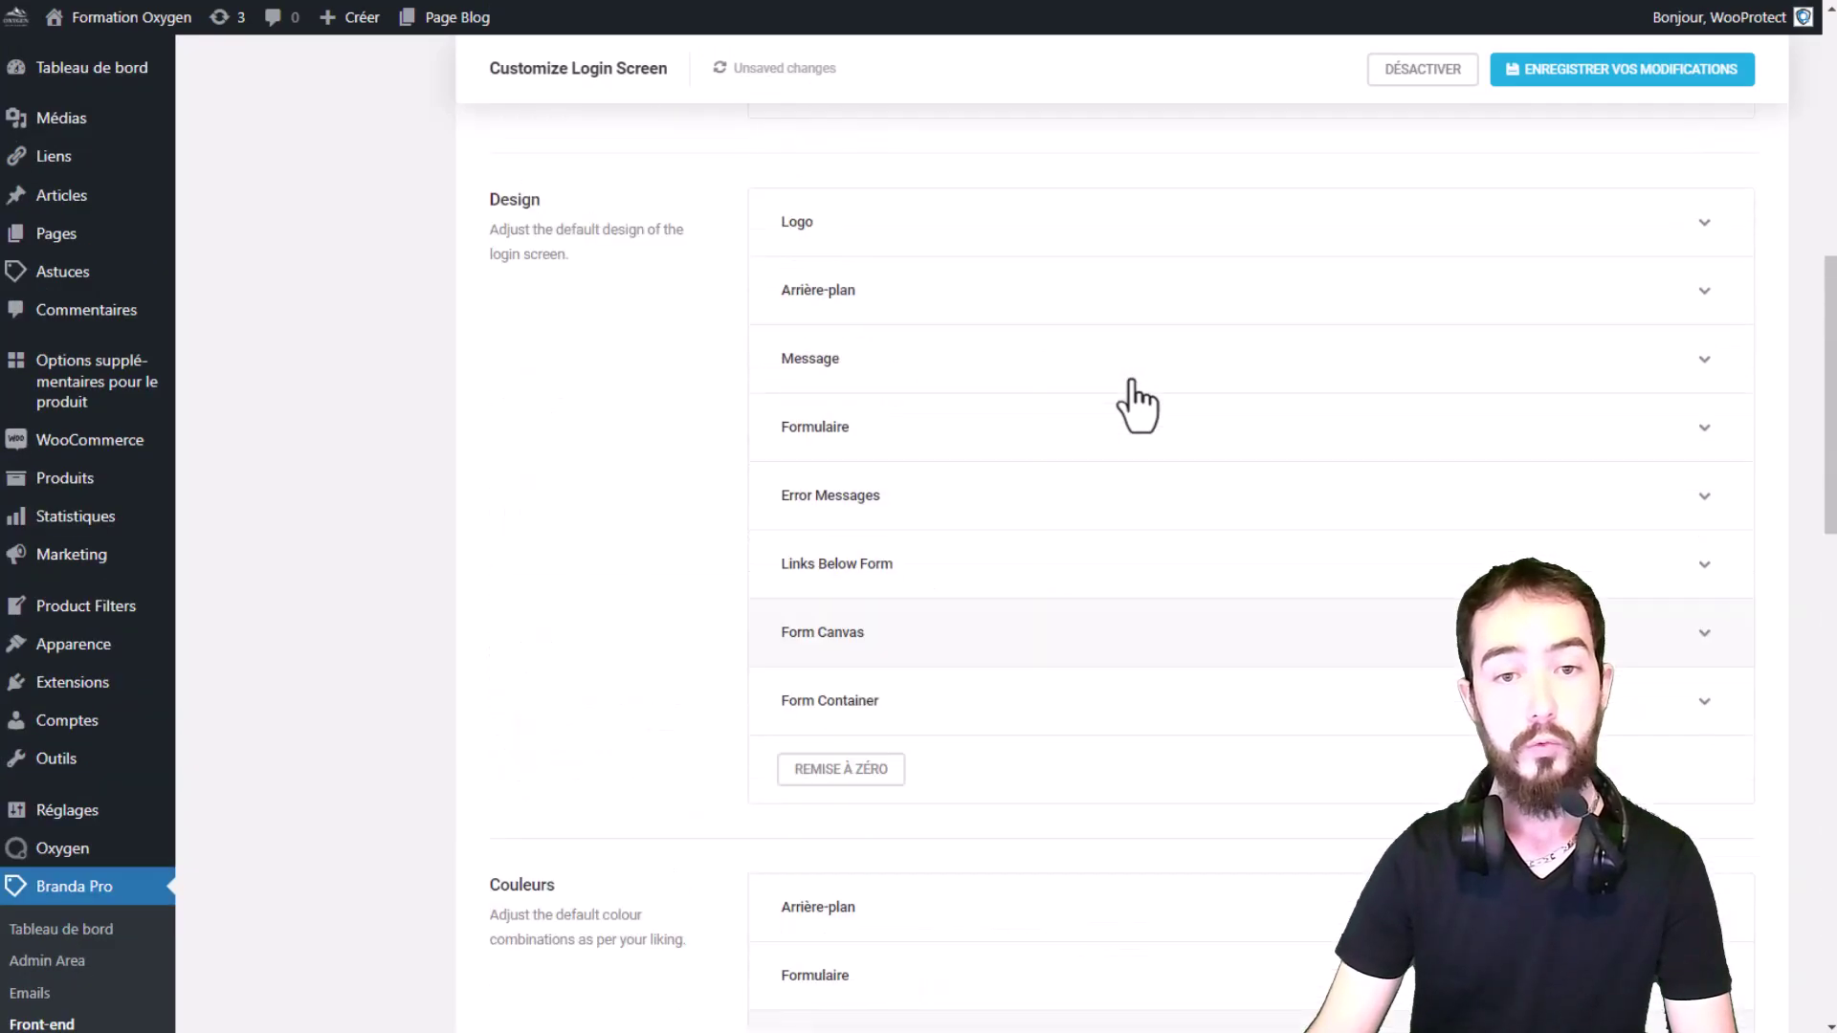
{"action": "left_click", "coordinate": [1594, 190]}
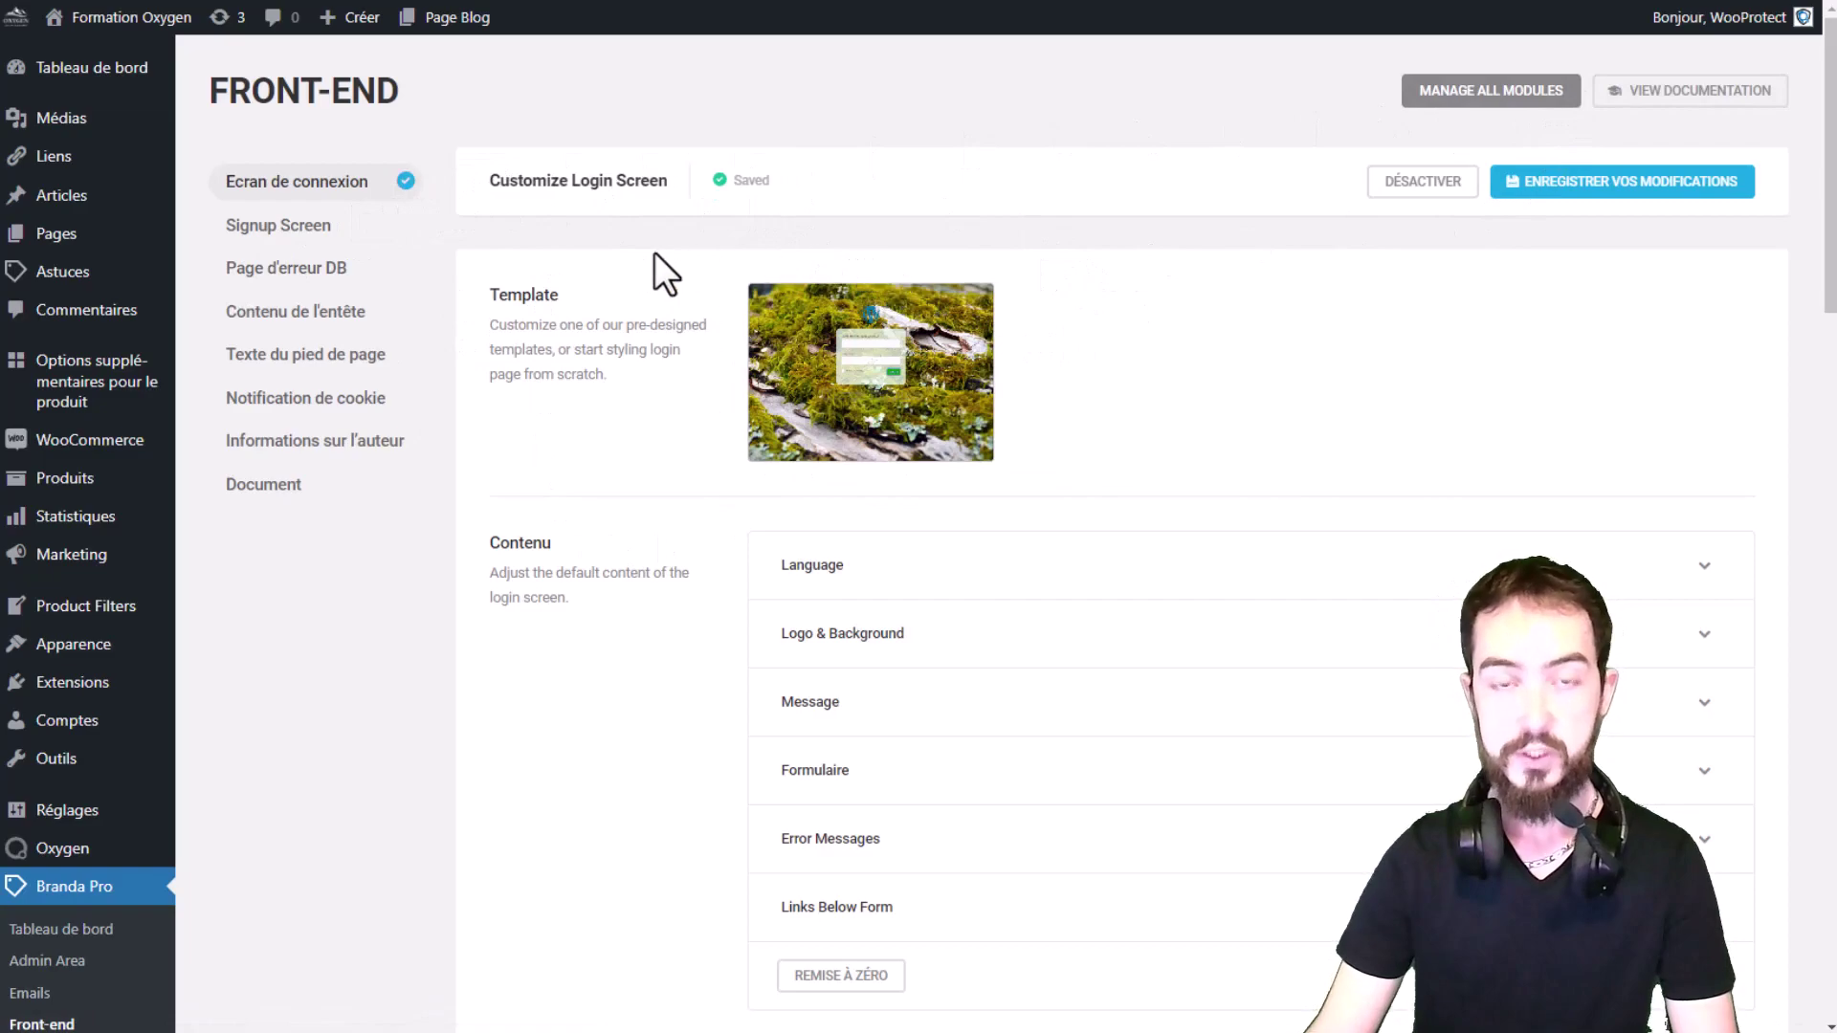
Step: Show the Signup Screen module settings in Branda Pro's Front-end menu
{"action": "left_click", "coordinate": [283, 229]}
{"action": "left_click_drag", "start_coordinate": [597, 182], "coordinate": [488, 182]}
{"action": "left_click", "coordinate": [677, 193]}
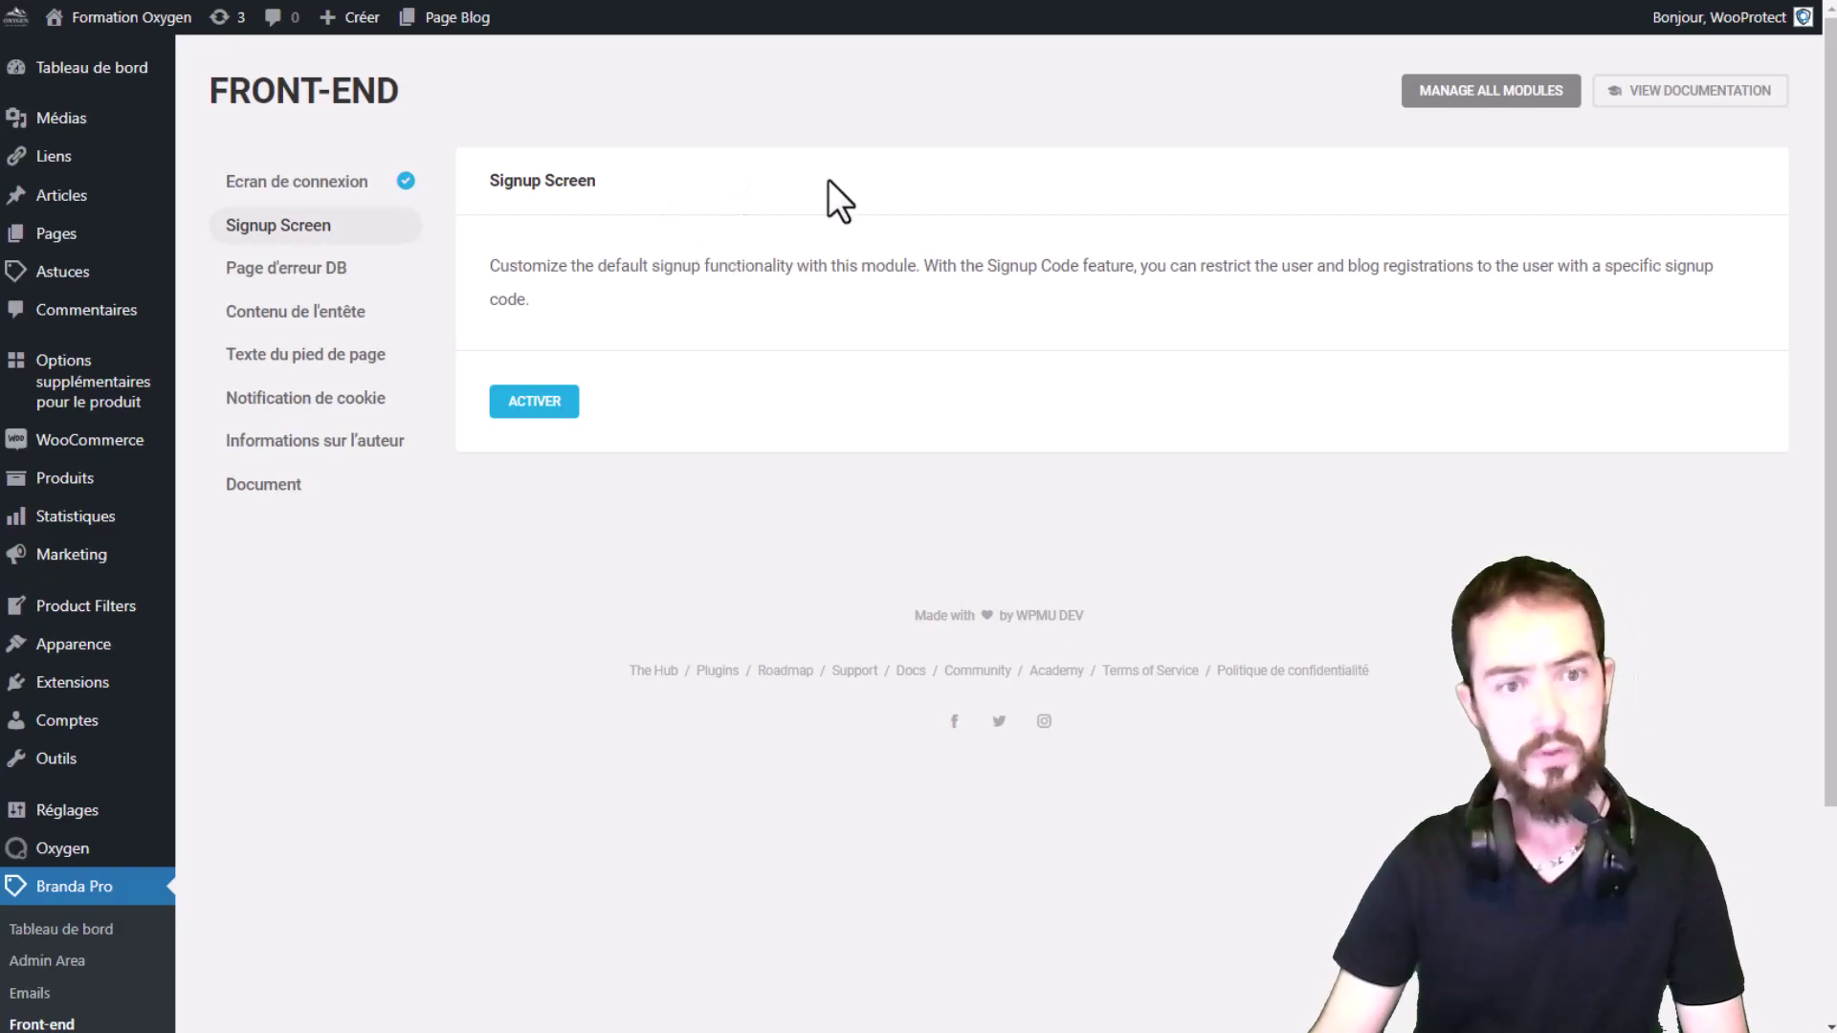
Step: Activate the Signup Screen module and translate the page into French
{"action": "left_click", "coordinate": [546, 404]}
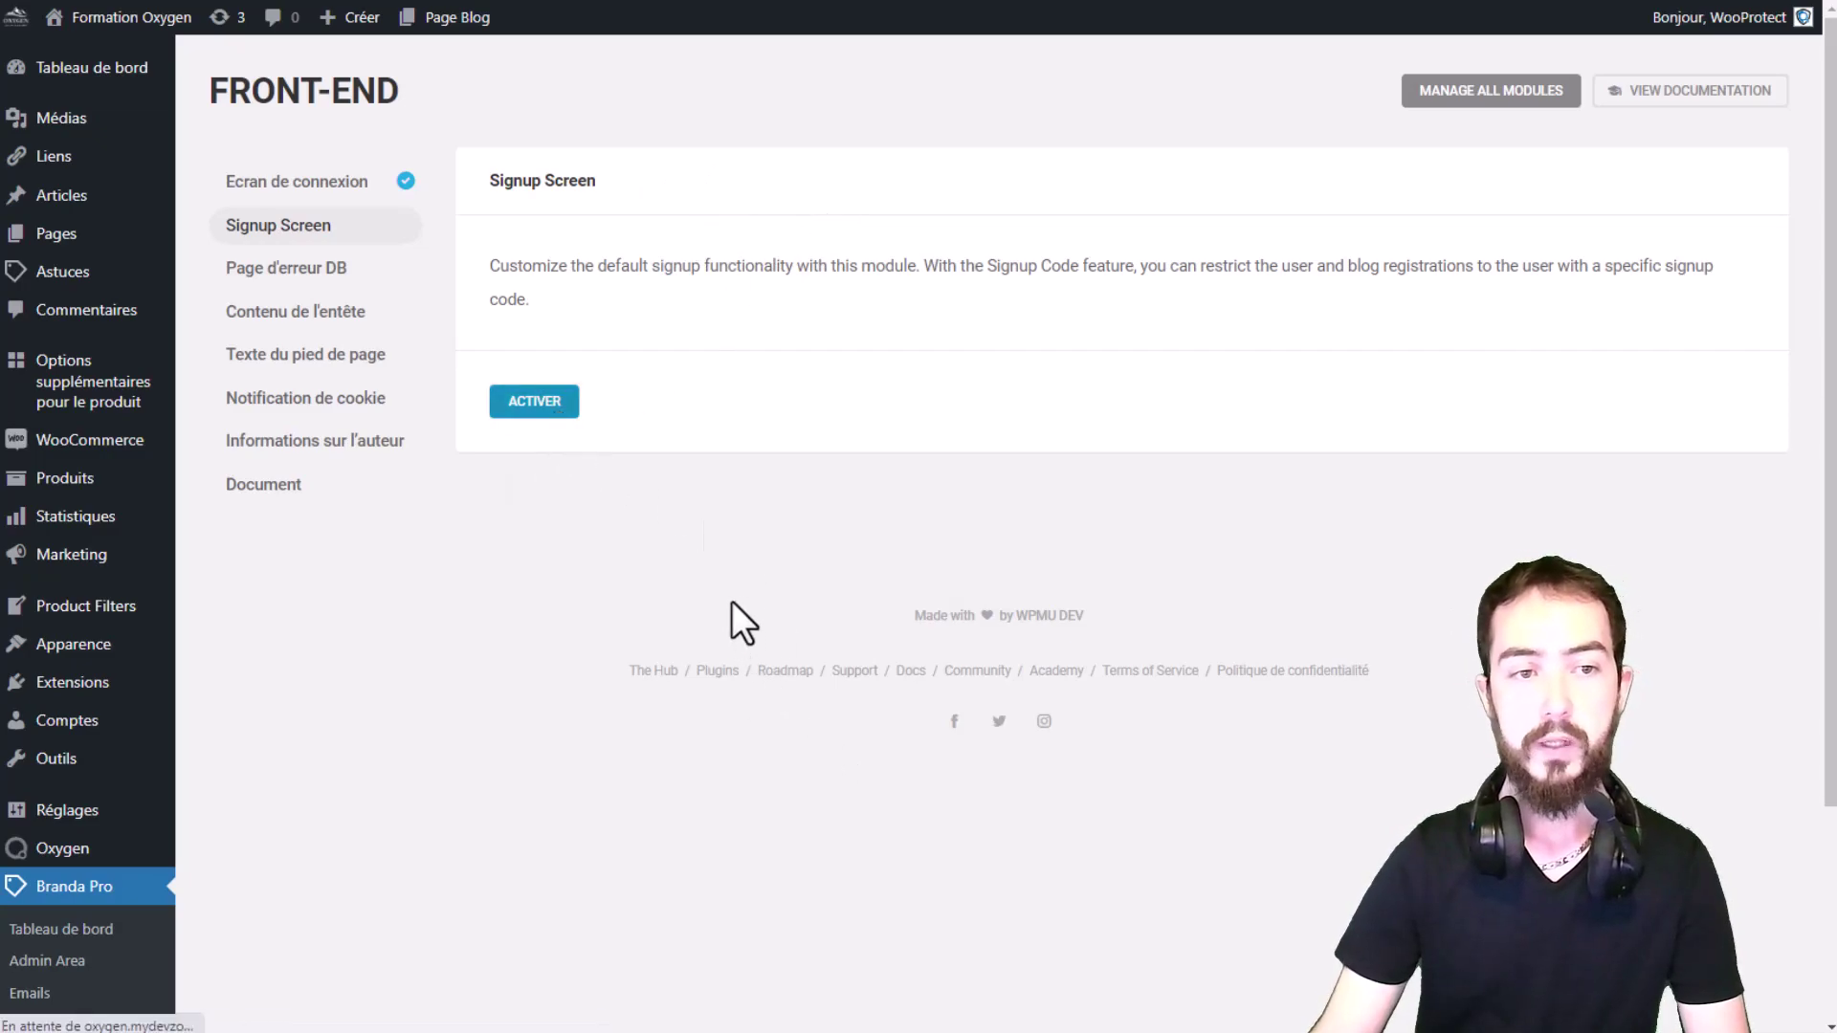
{"action": "right_click", "coordinate": [945, 383]}
{"action": "left_click", "coordinate": [1035, 643]}
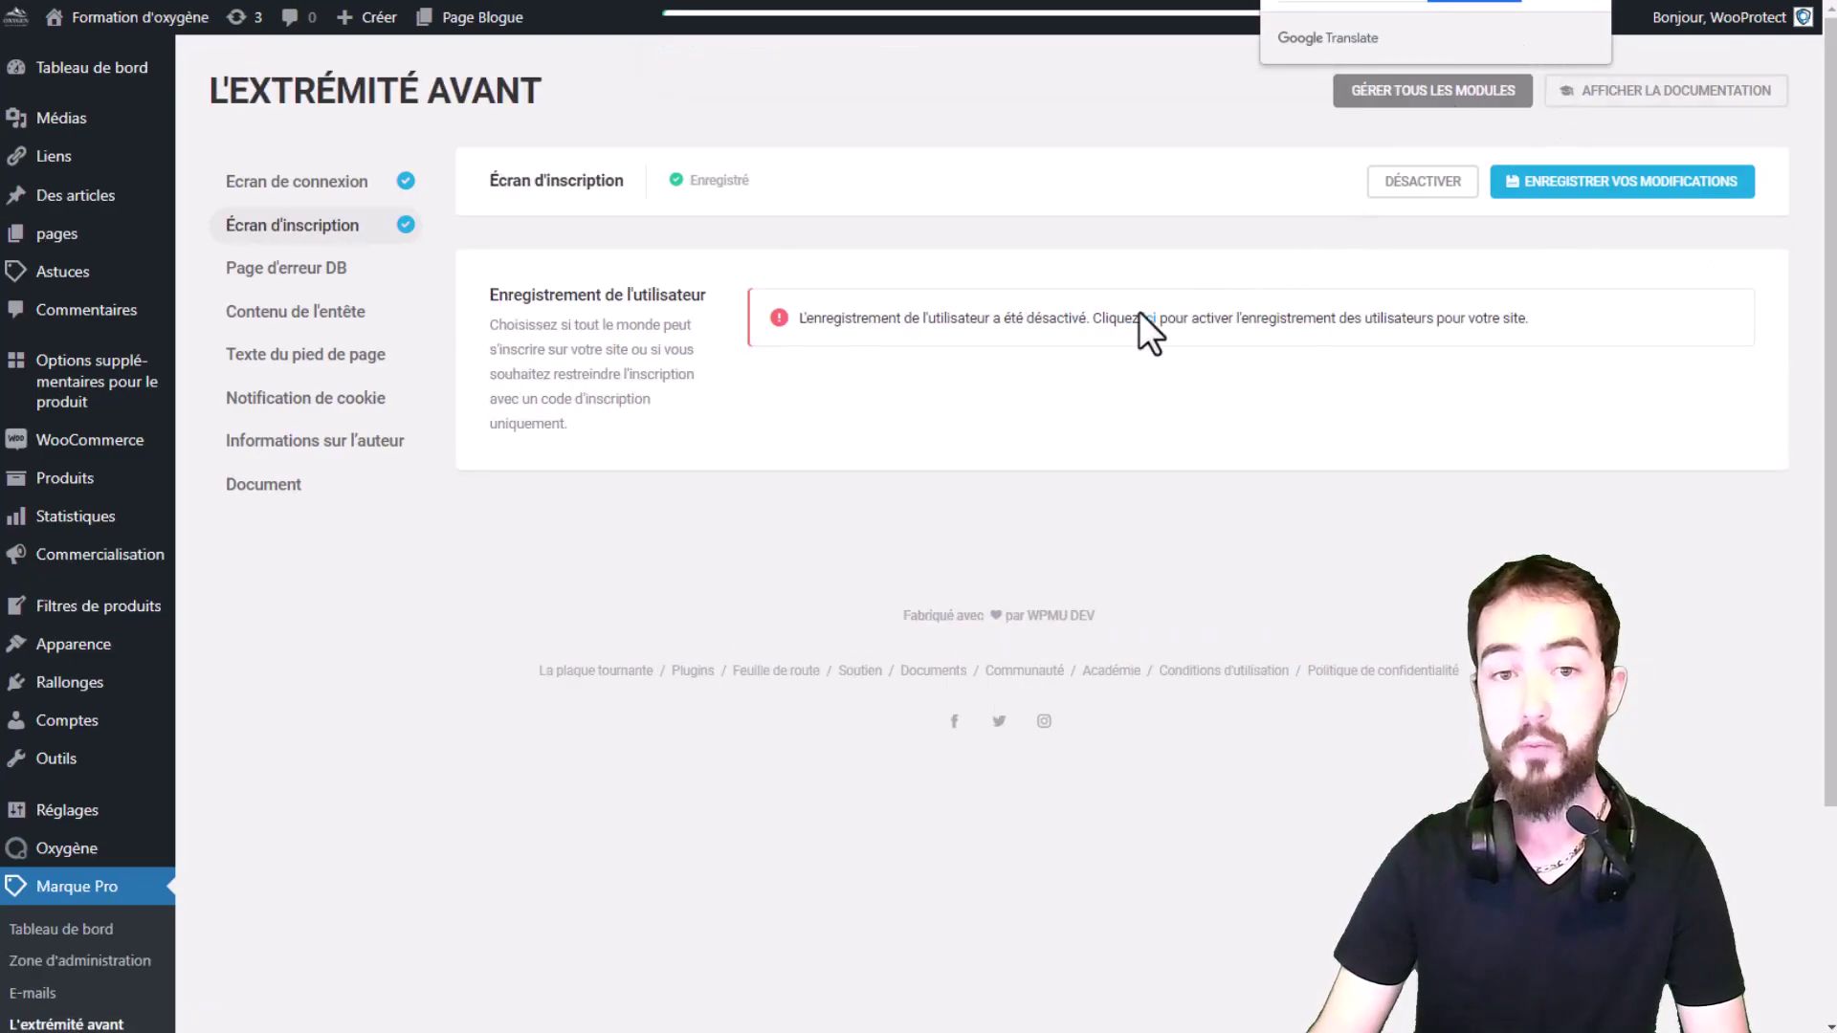
Step: Follow the registration-disabled warning's 'ici' link to WordPress General Settings
{"action": "left_click_drag", "start_coordinate": [829, 318], "coordinate": [1076, 316]}
{"action": "left_click", "coordinate": [1082, 329]}
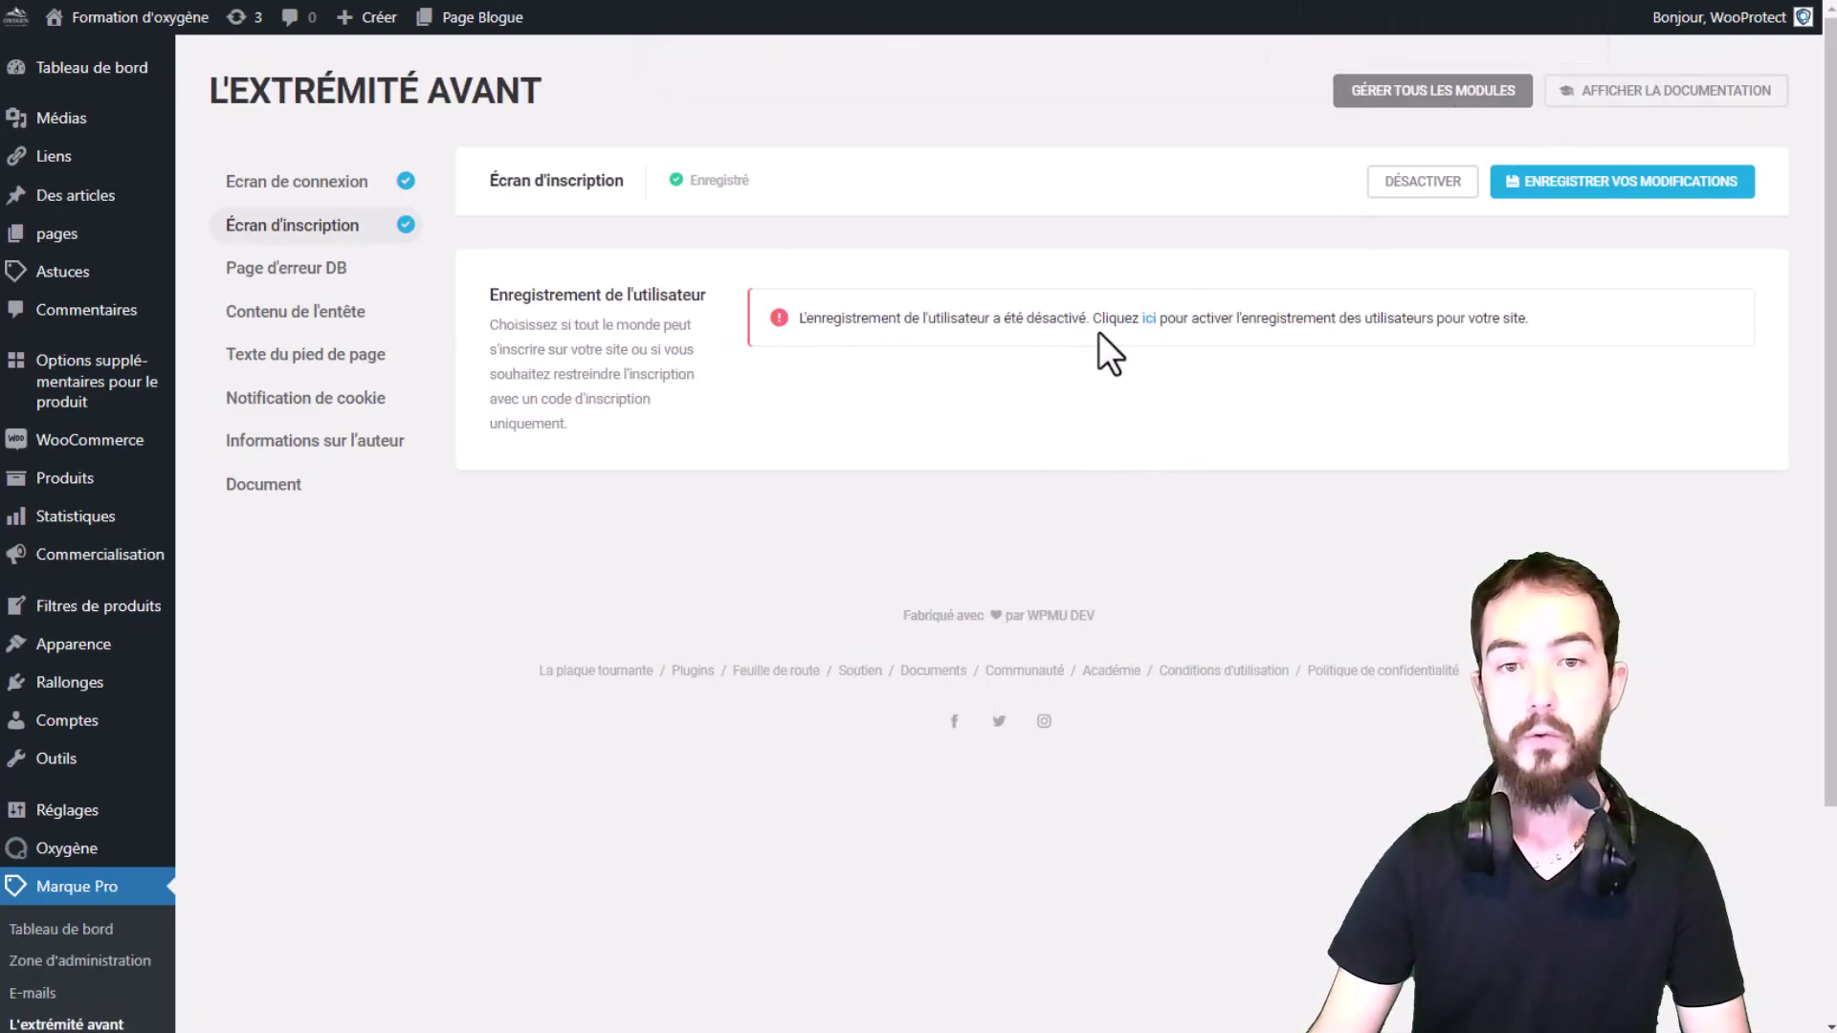
{"action": "left_click", "coordinate": [1150, 319]}
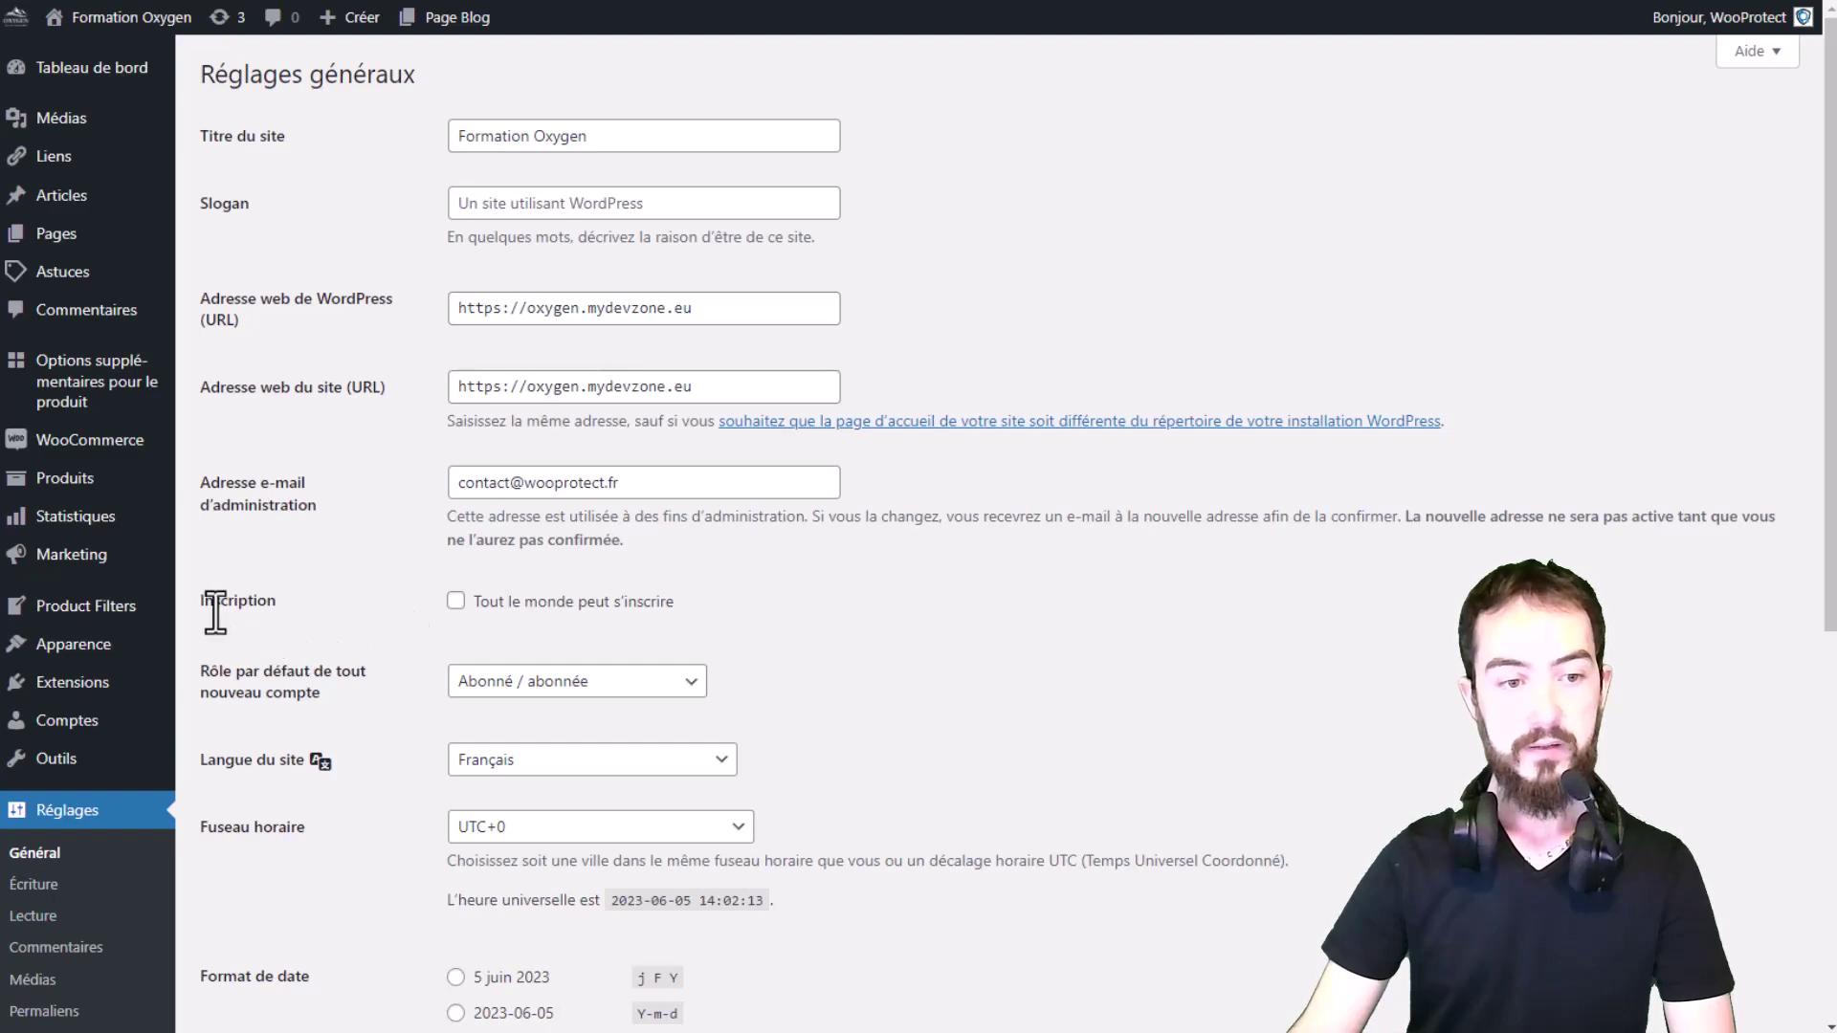
Step: Enable 'Tout le monde peut s'inscrire' in General Settings and return to Branda Pro's Front-end modules
{"action": "left_click", "coordinate": [574, 605]}
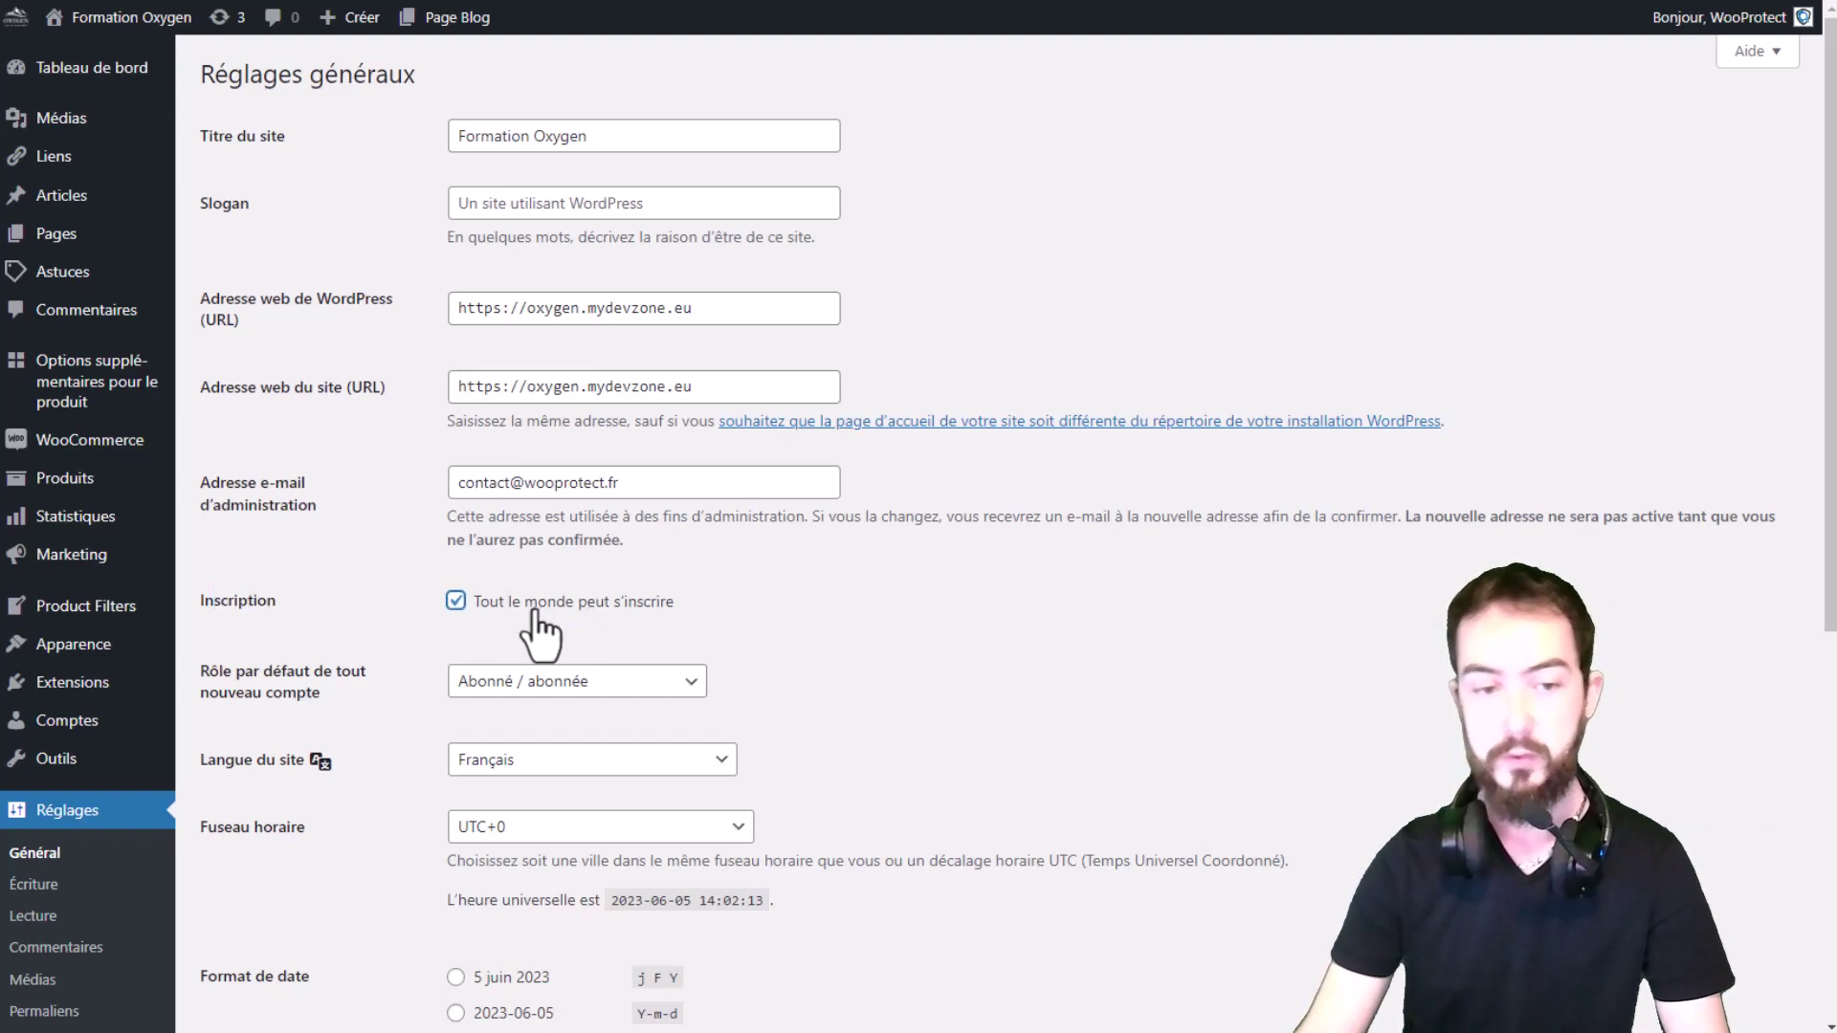
{"action": "scroll", "coordinate": [502, 637], "scroll_direction": "down", "scroll_amount": 7}
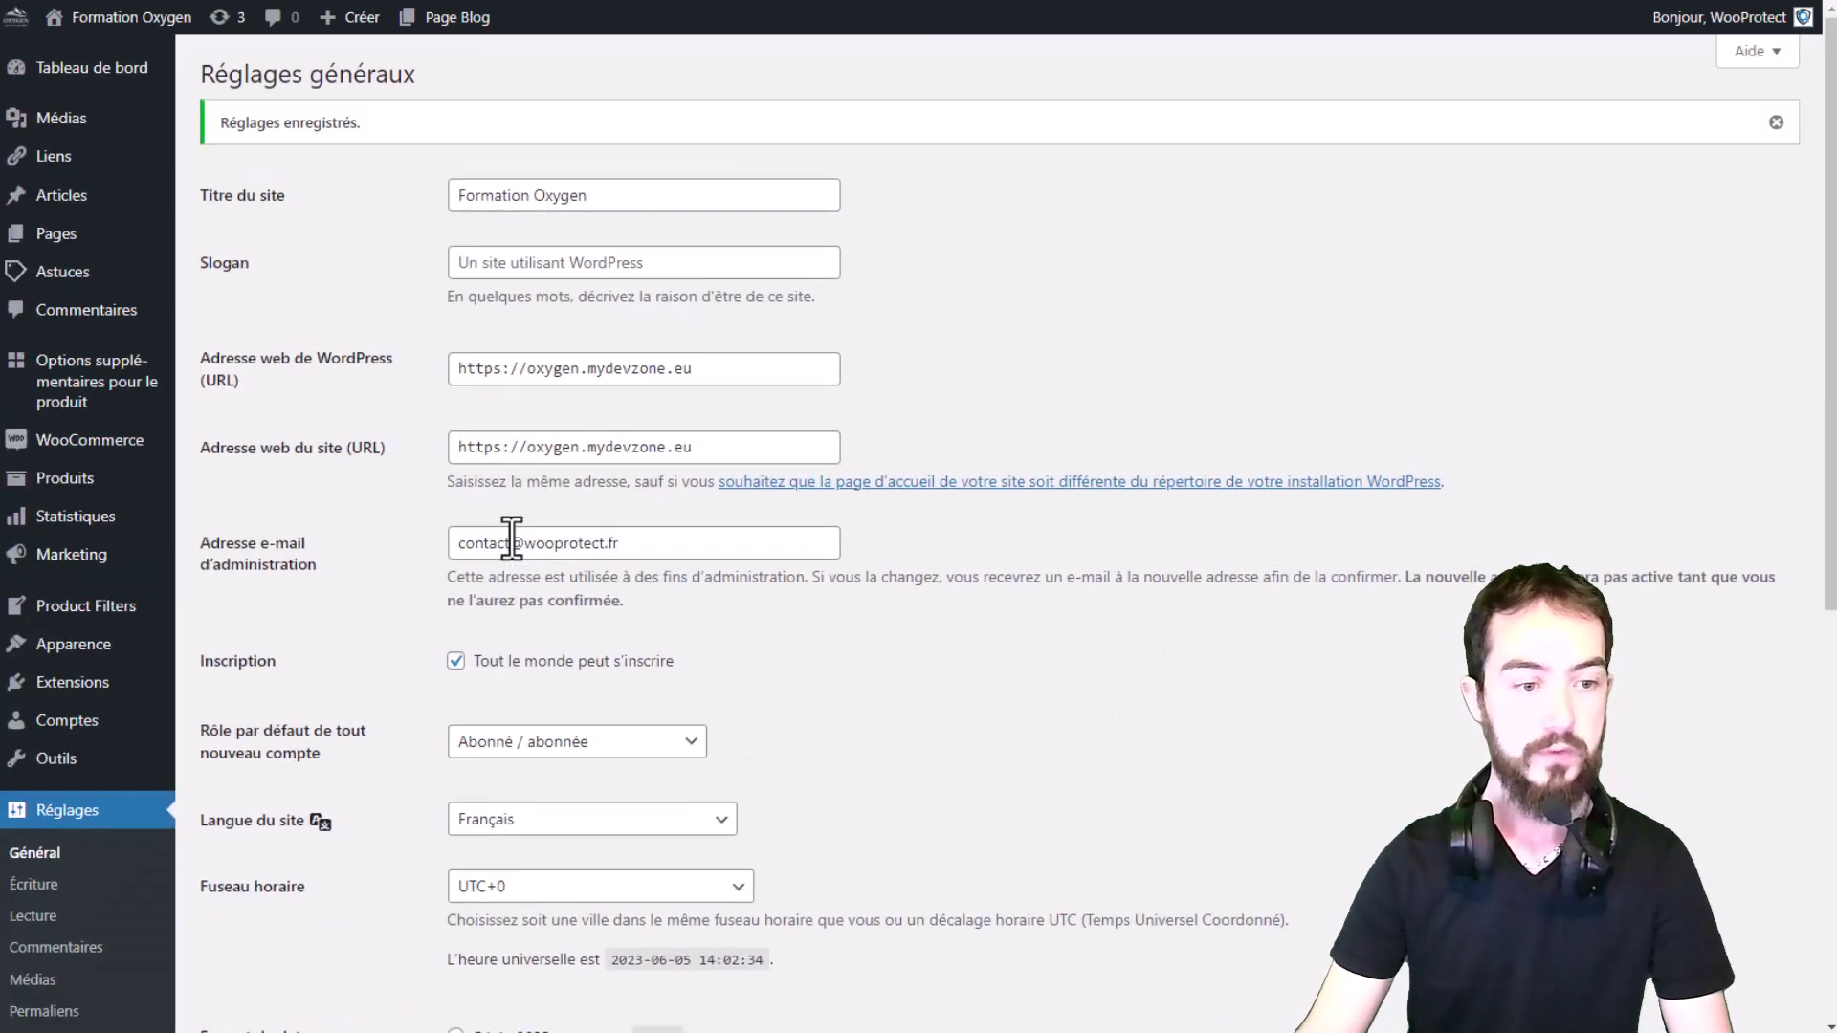
{"action": "scroll", "coordinate": [111, 697], "scroll_direction": "down", "scroll_amount": 7}
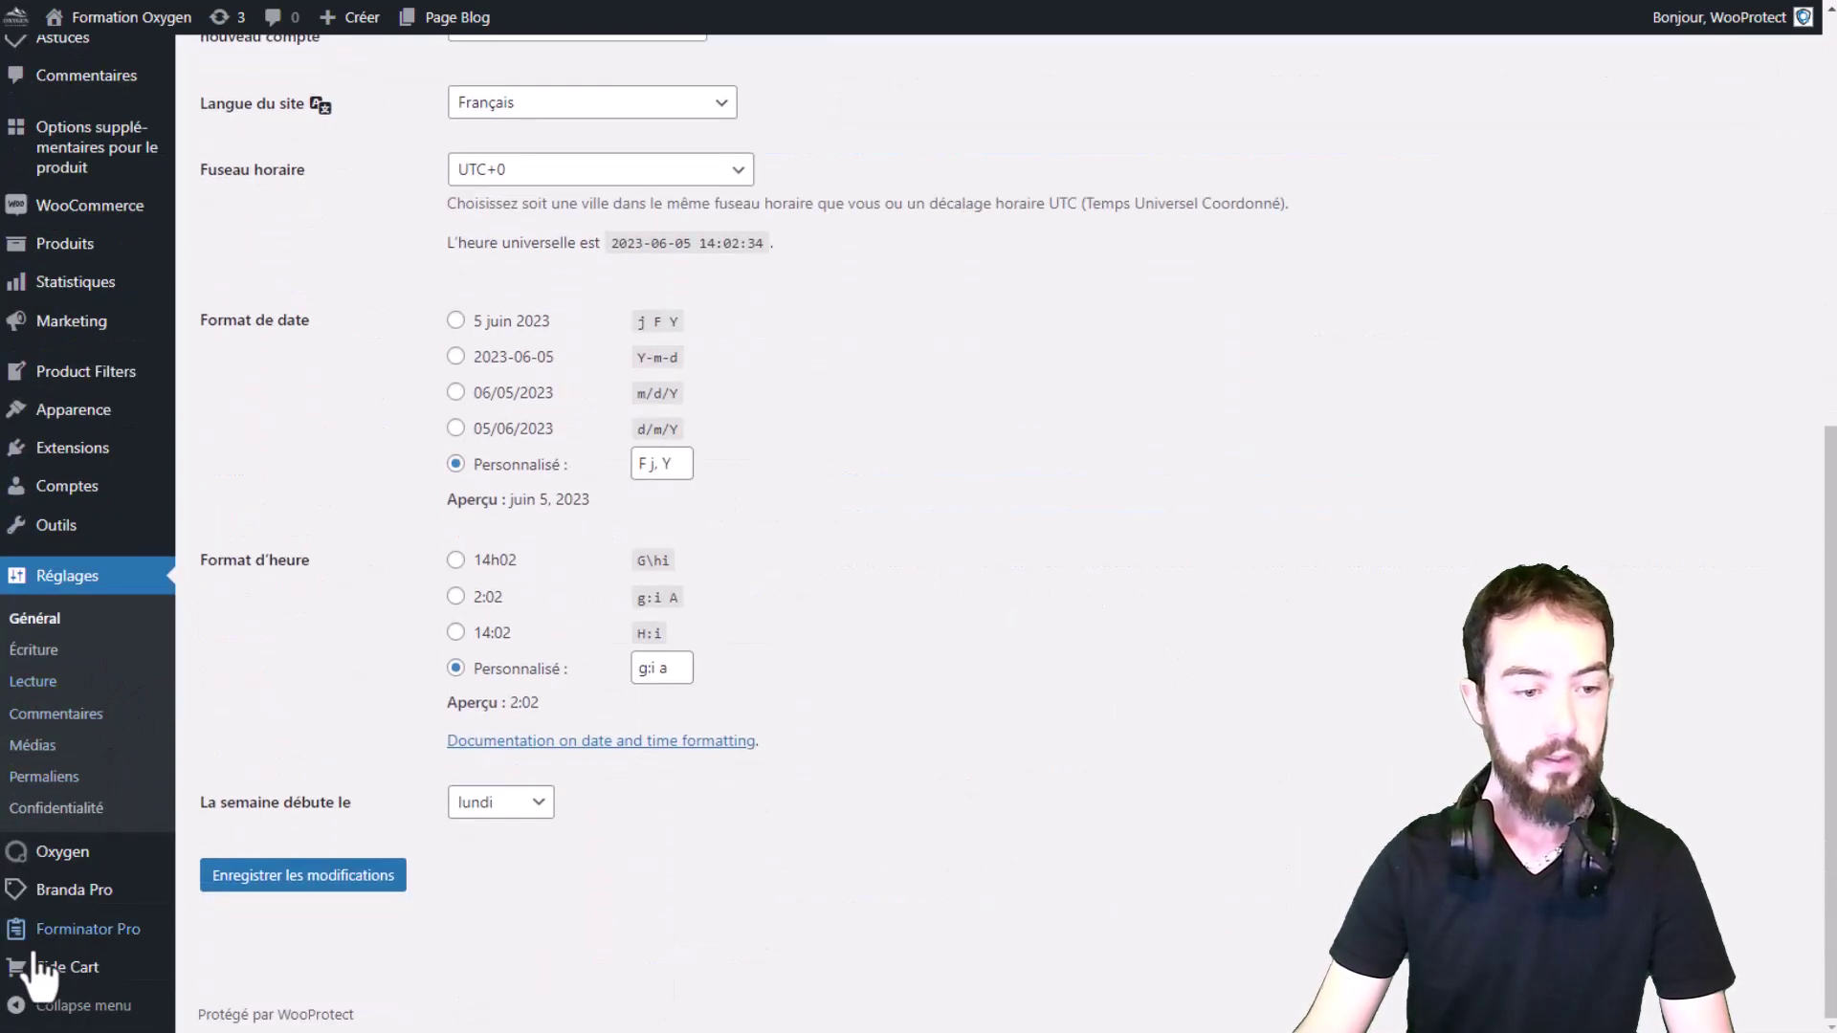
{"action": "mouse_move", "coordinate": [50, 907]}
{"action": "left_click", "coordinate": [222, 830]}
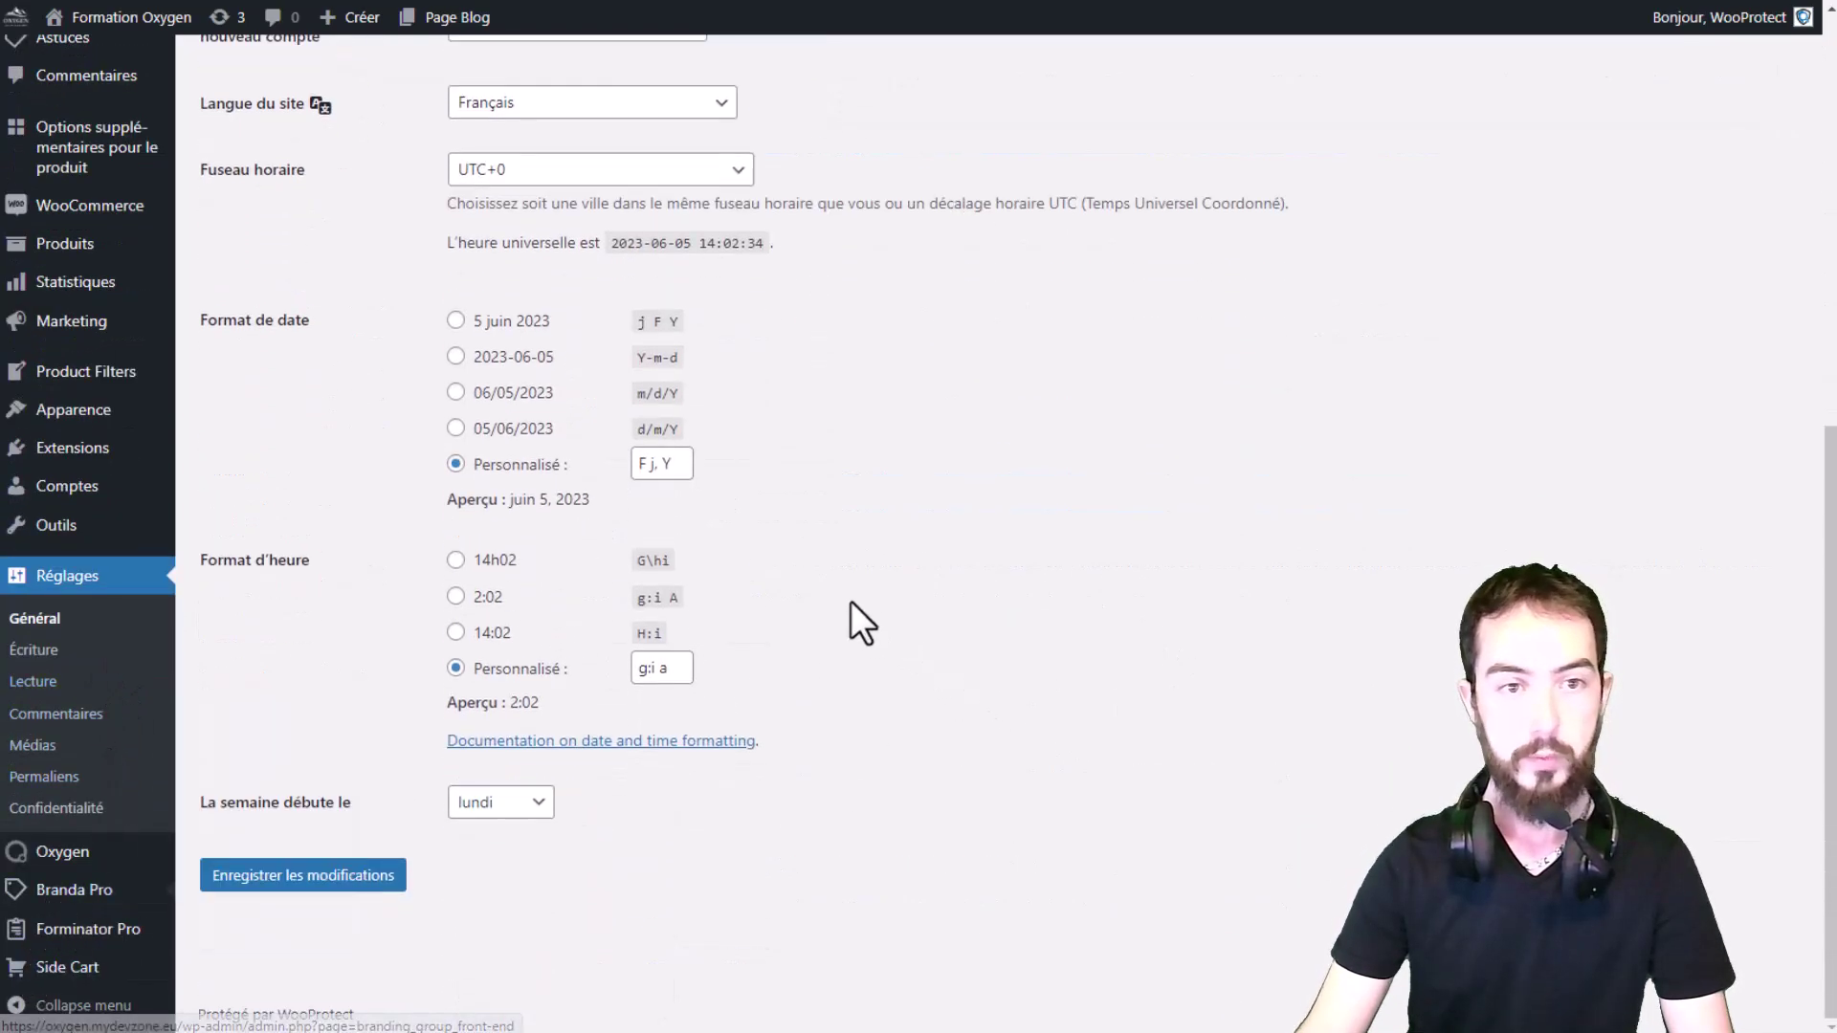
Step: Open the Signup Screen settings and translate the page into French
{"action": "left_click", "coordinate": [241, 234]}
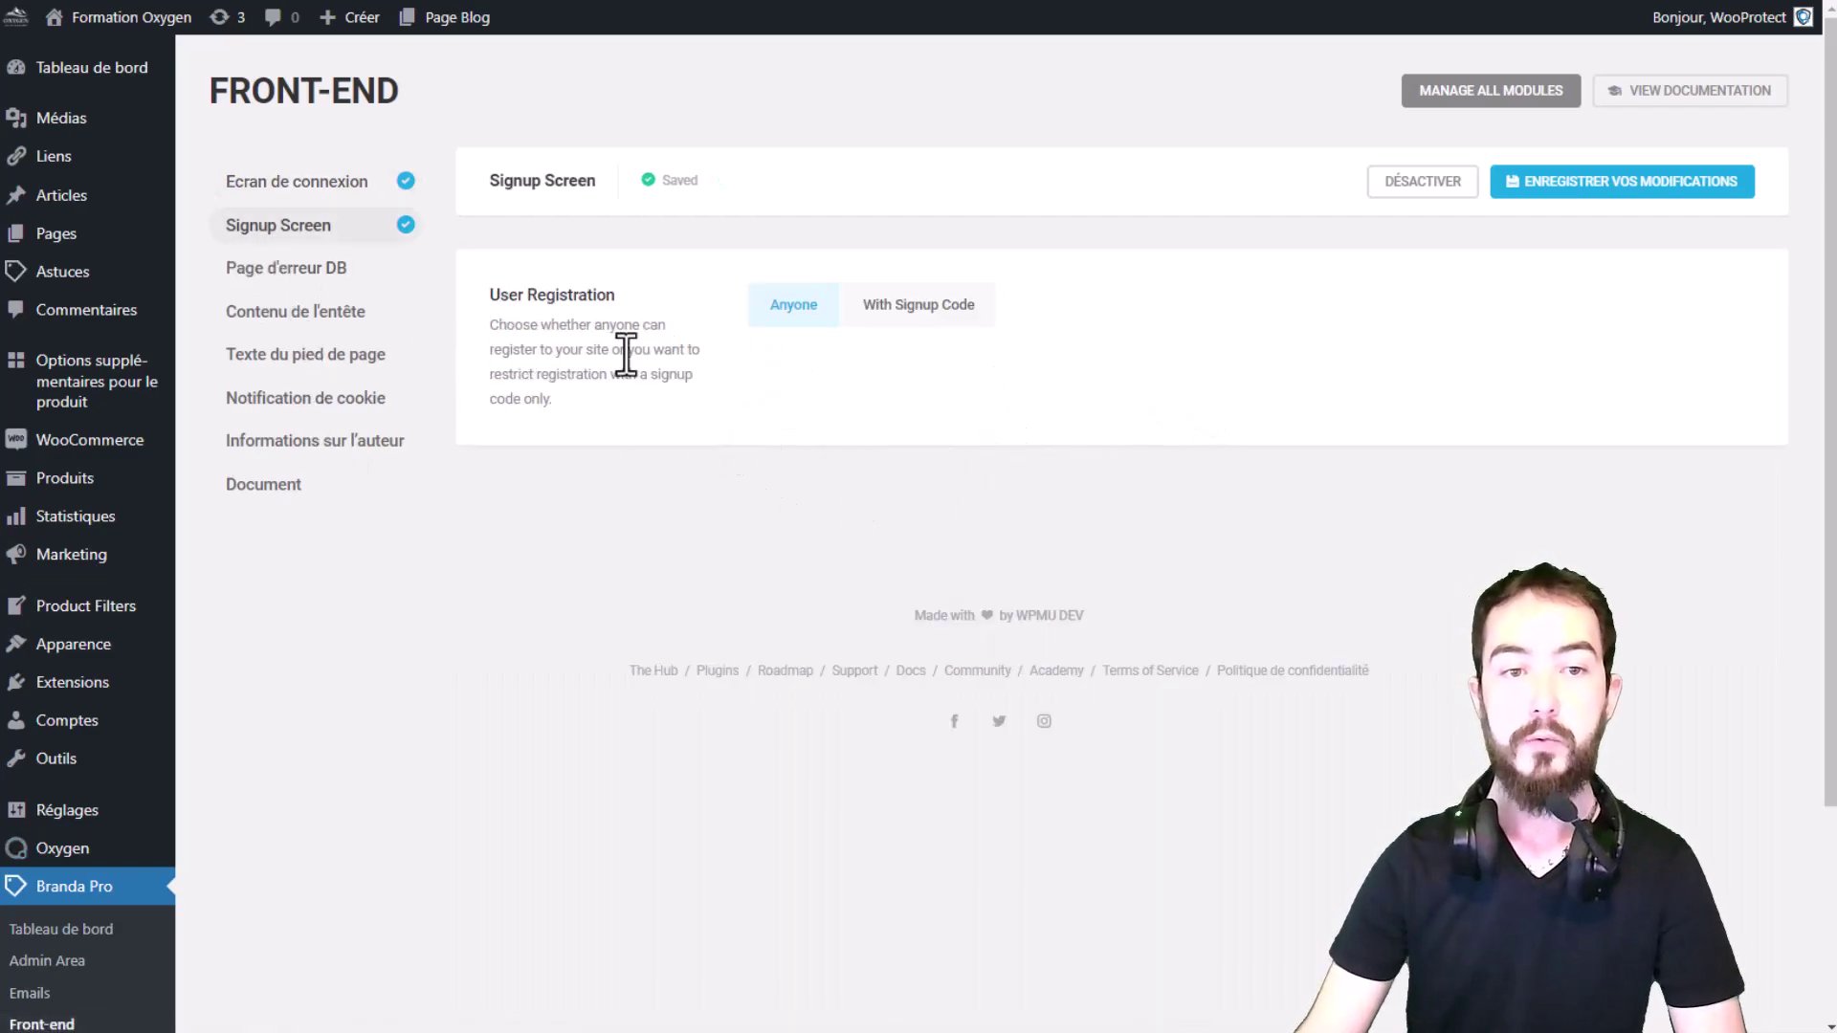
{"action": "right_click", "coordinate": [964, 388]}
{"action": "left_click", "coordinate": [1108, 651]}
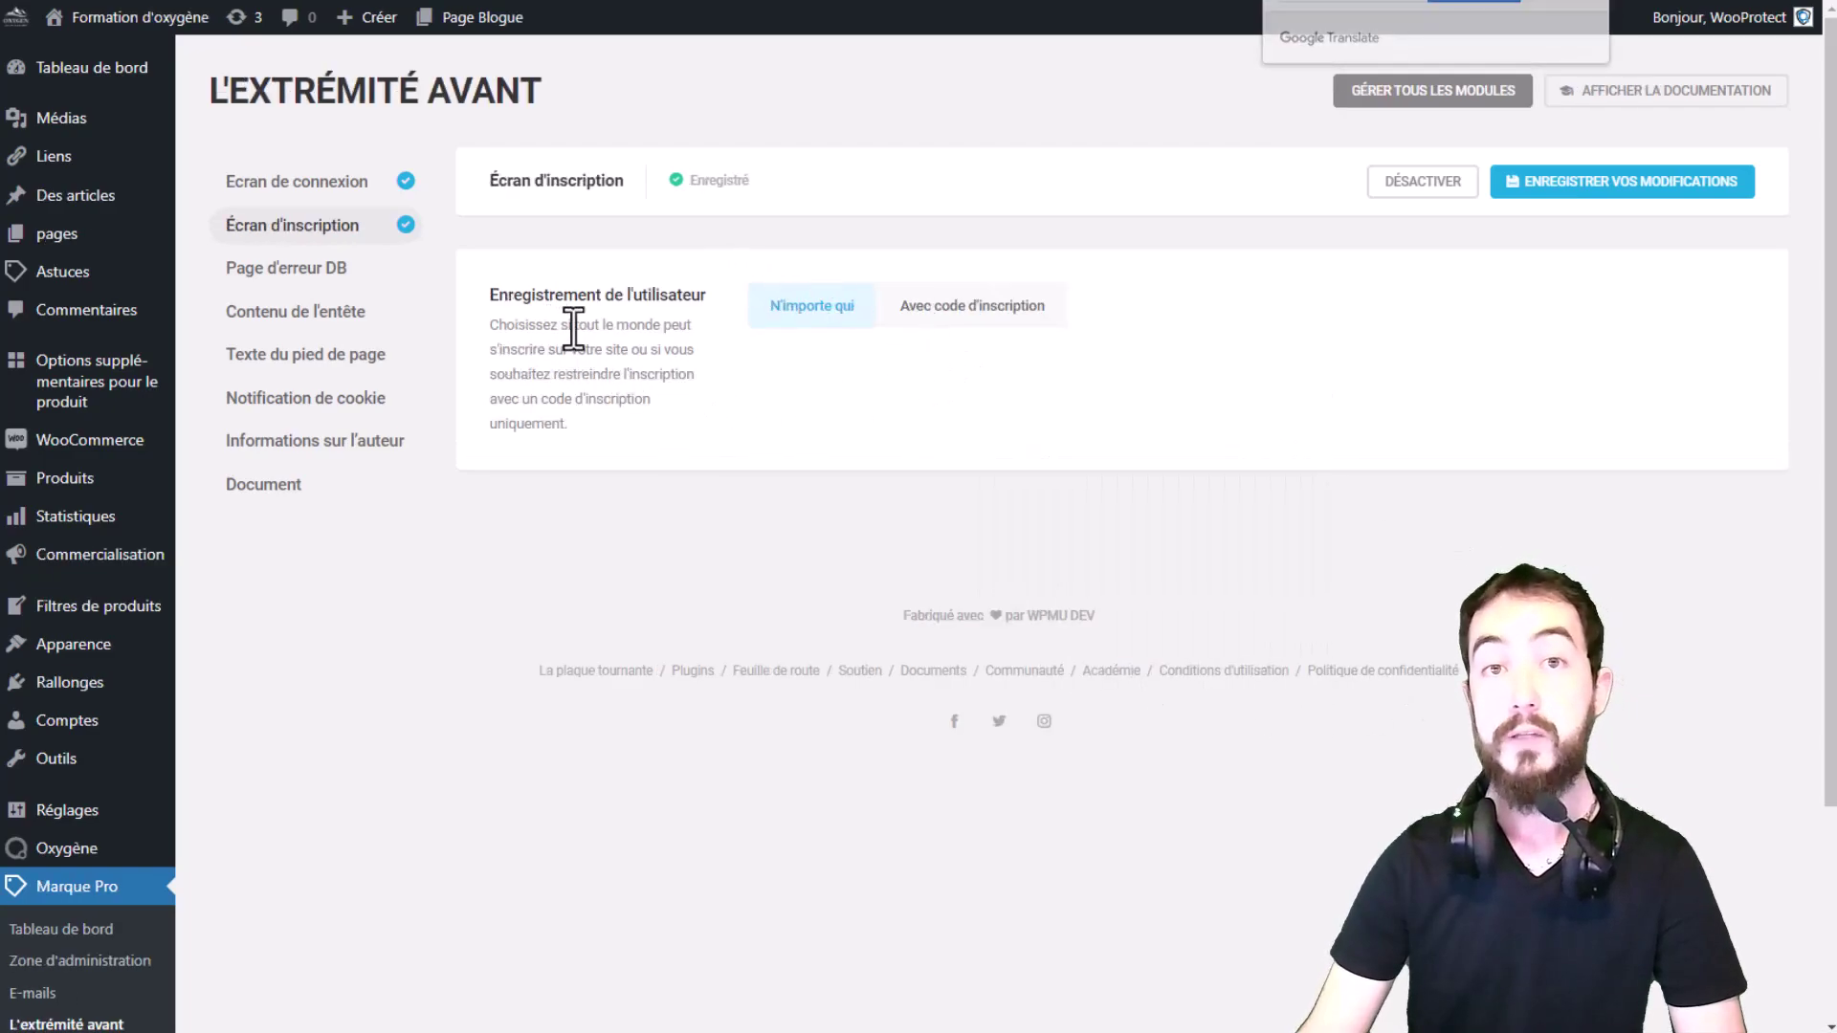
{"action": "left_click_drag", "start_coordinate": [556, 326], "coordinate": [735, 411]}
{"action": "left_click", "coordinate": [761, 330]}
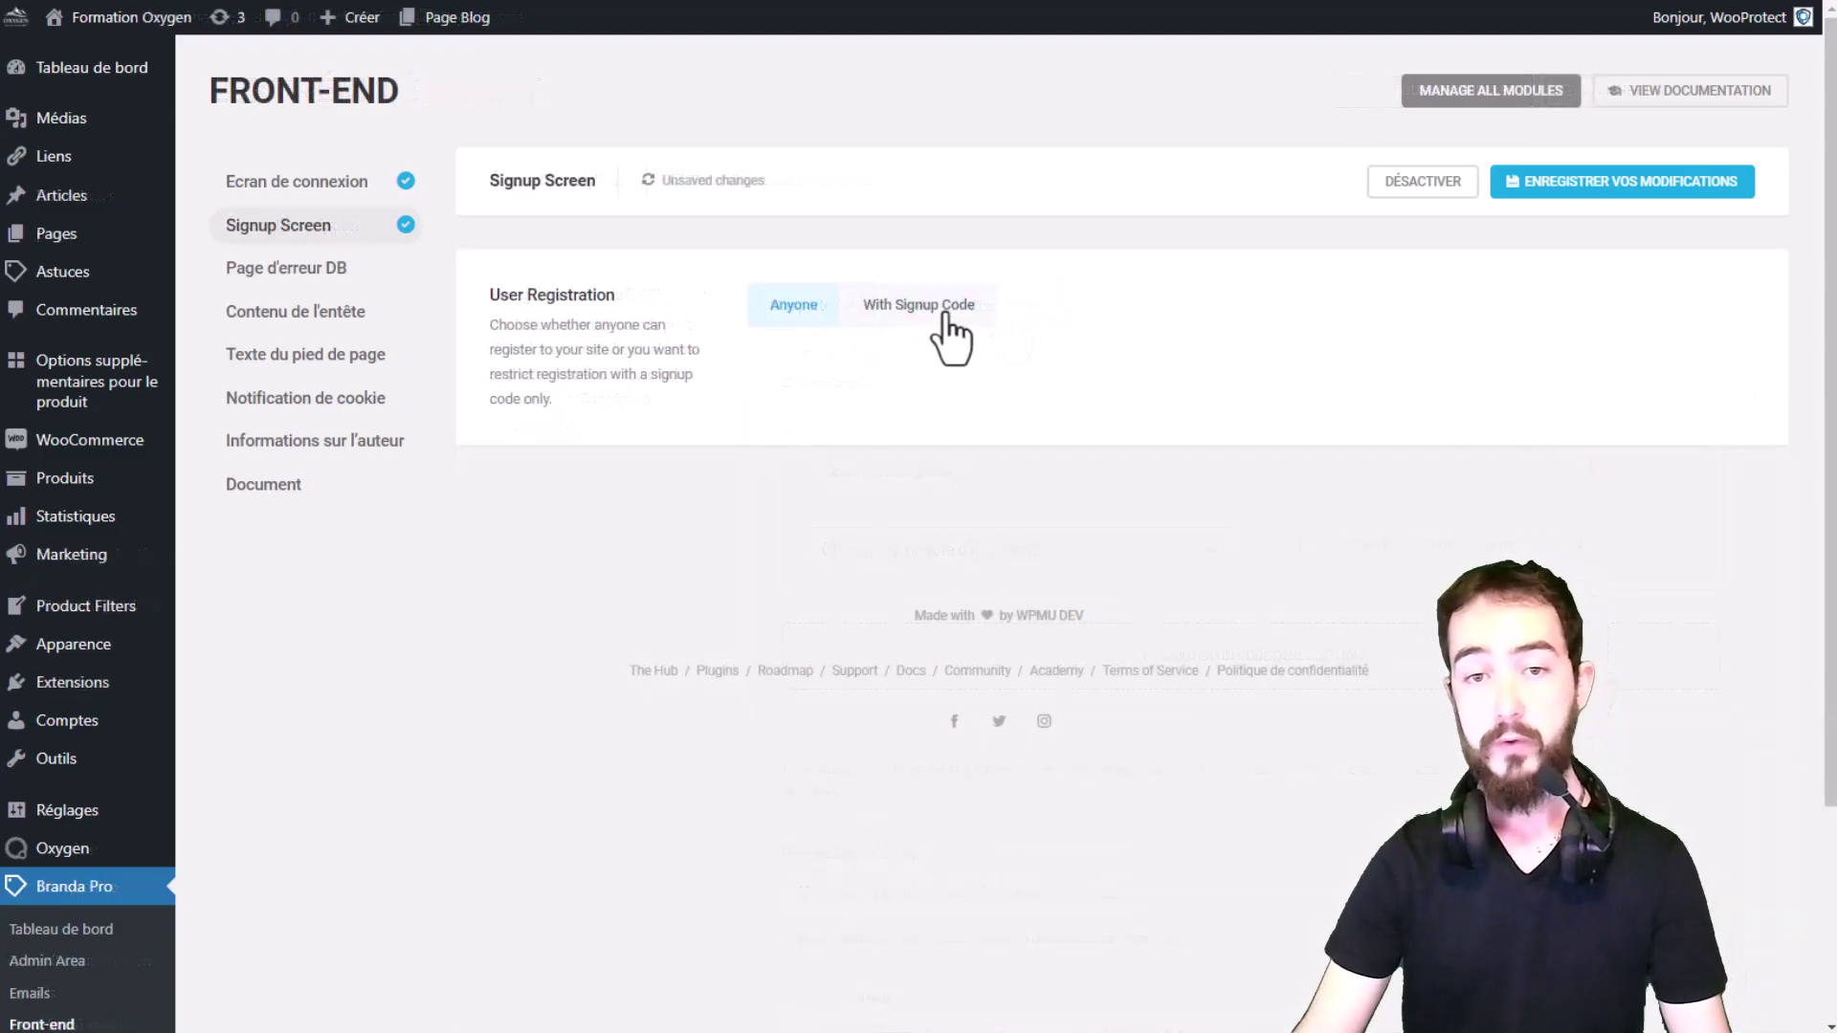
Step: Set User Registration to With Signup Code and add an empty signup-code entry
{"action": "left_click", "coordinate": [926, 323]}
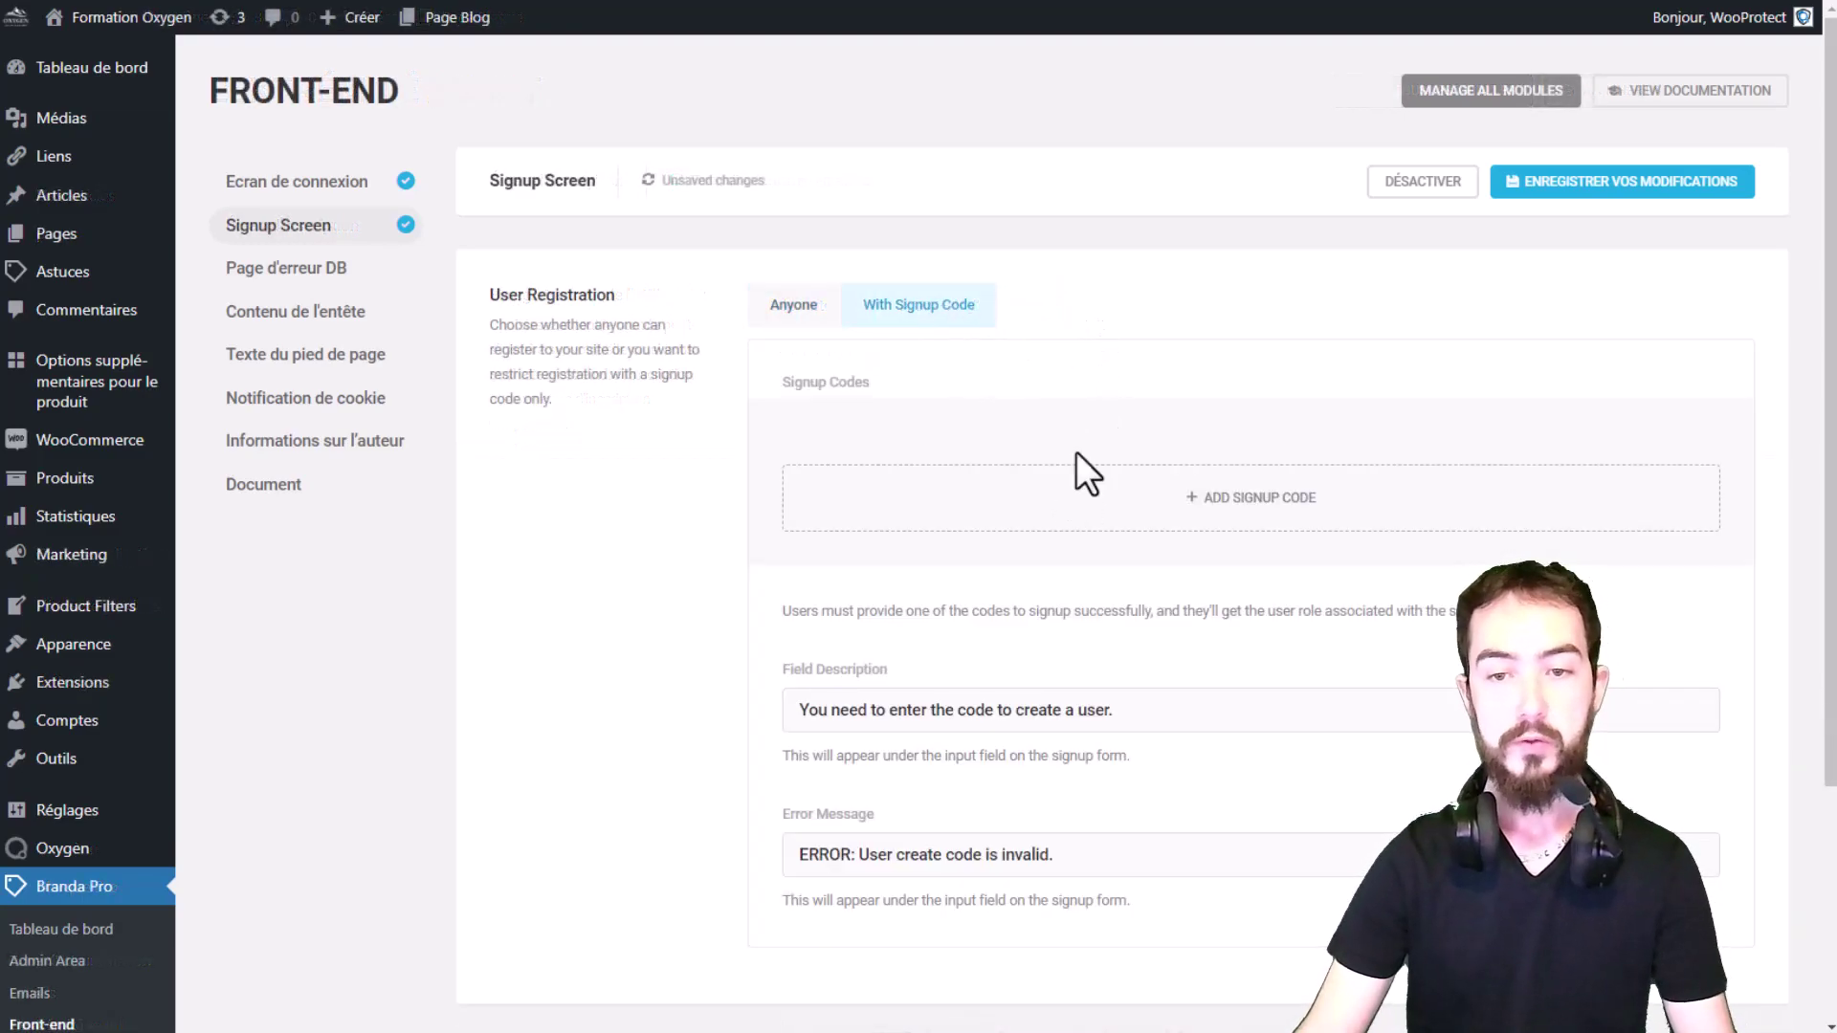
{"action": "scroll", "coordinate": [1189, 492], "scroll_direction": "down", "scroll_amount": 1}
{"action": "left_click", "coordinate": [1172, 387]}
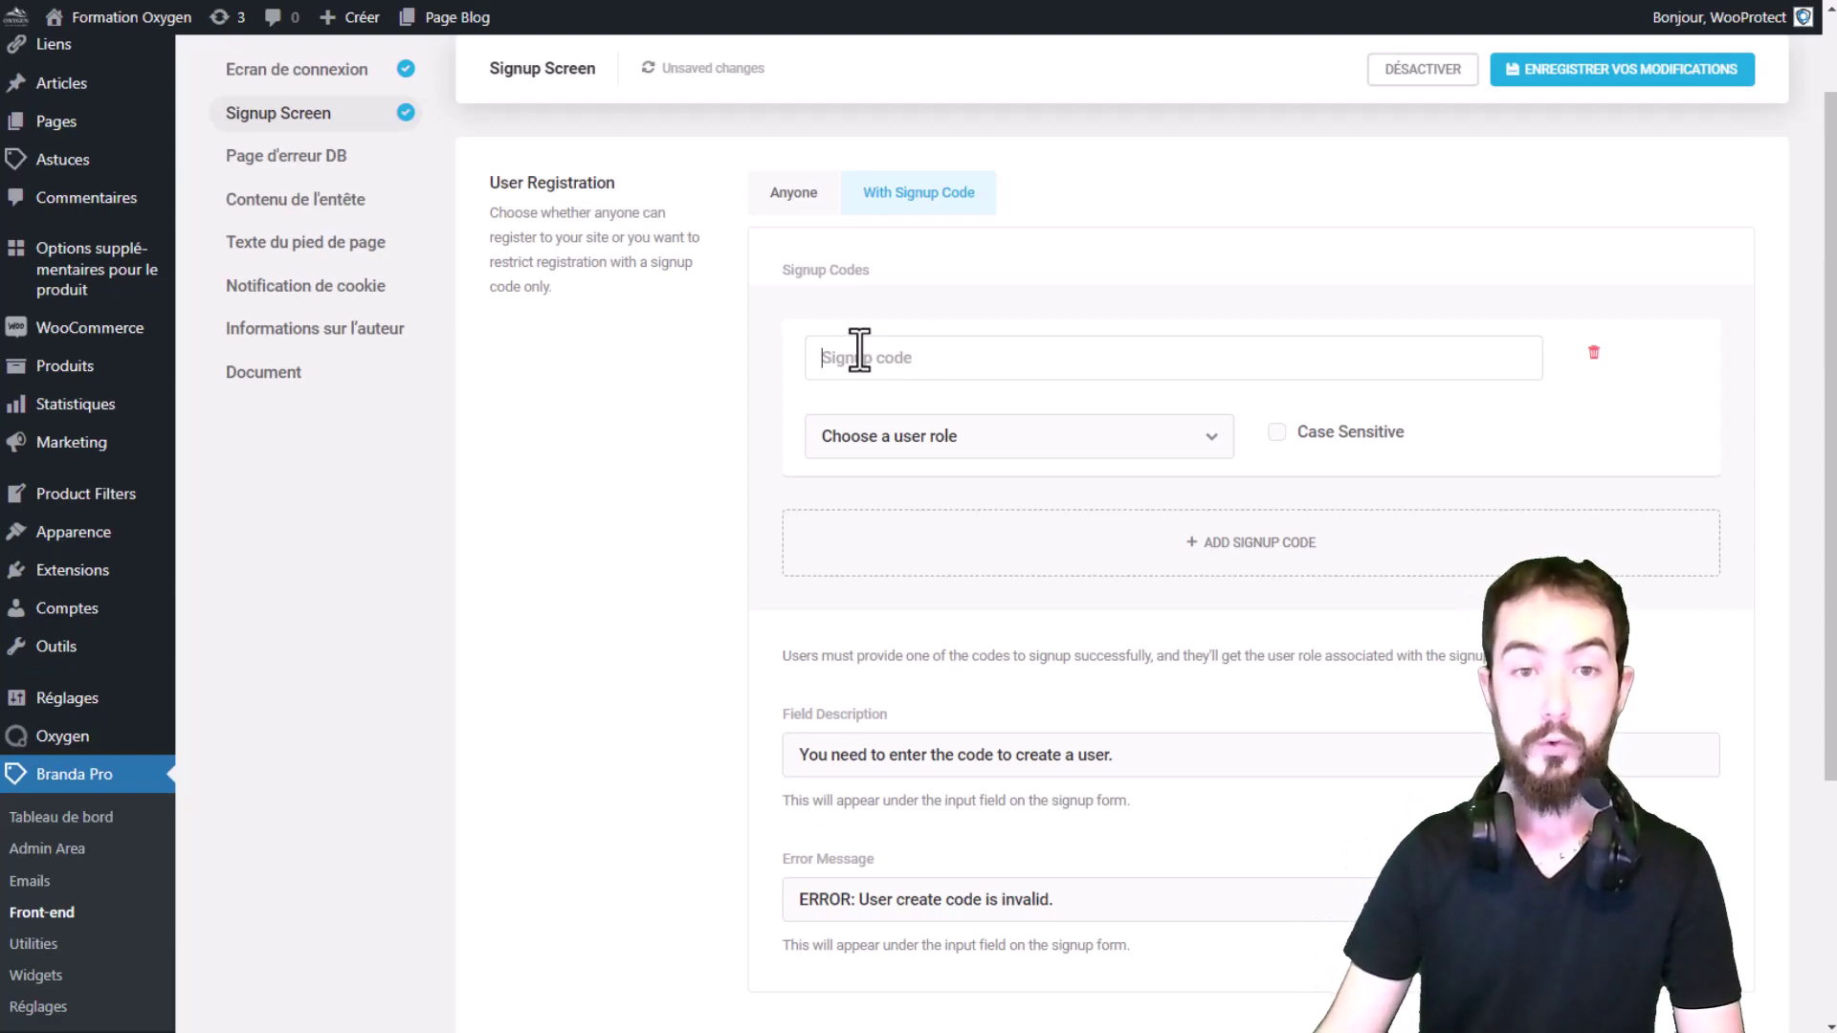
Step: Enter the first signup code with the Administrator role, marked case sensitive
{"action": "key", "text": "ctrl+a"}
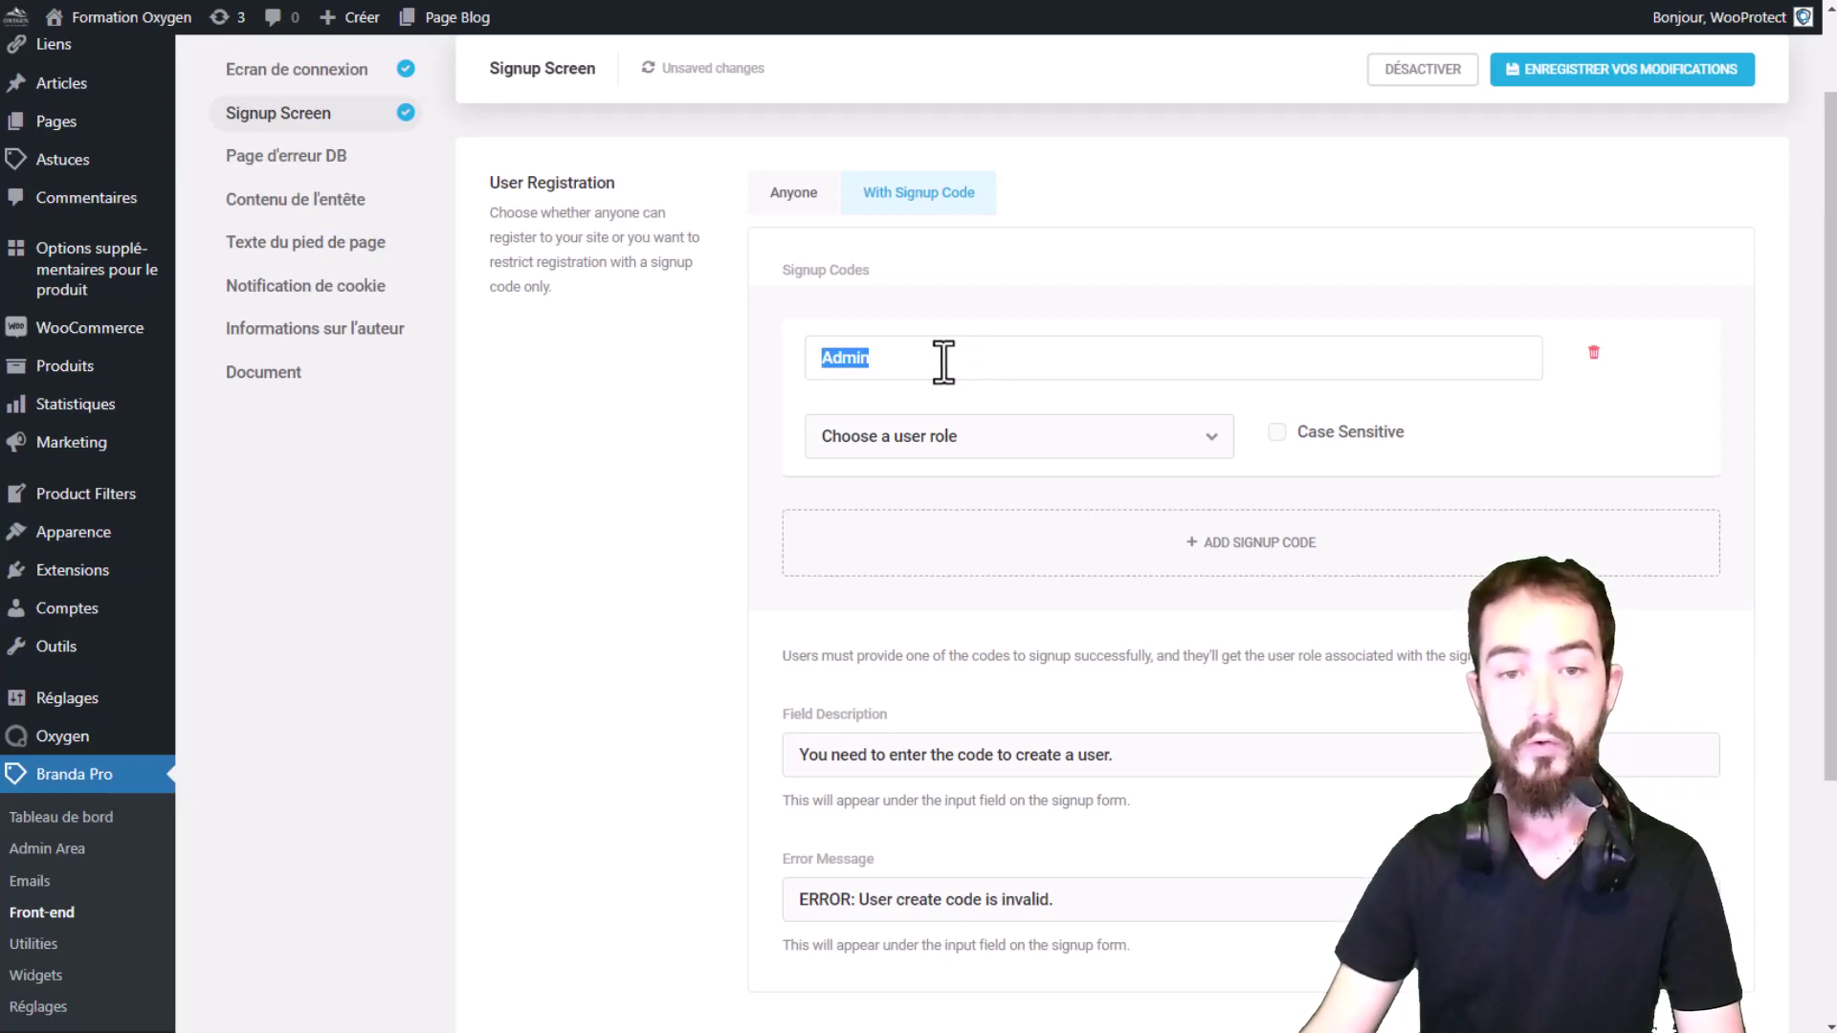
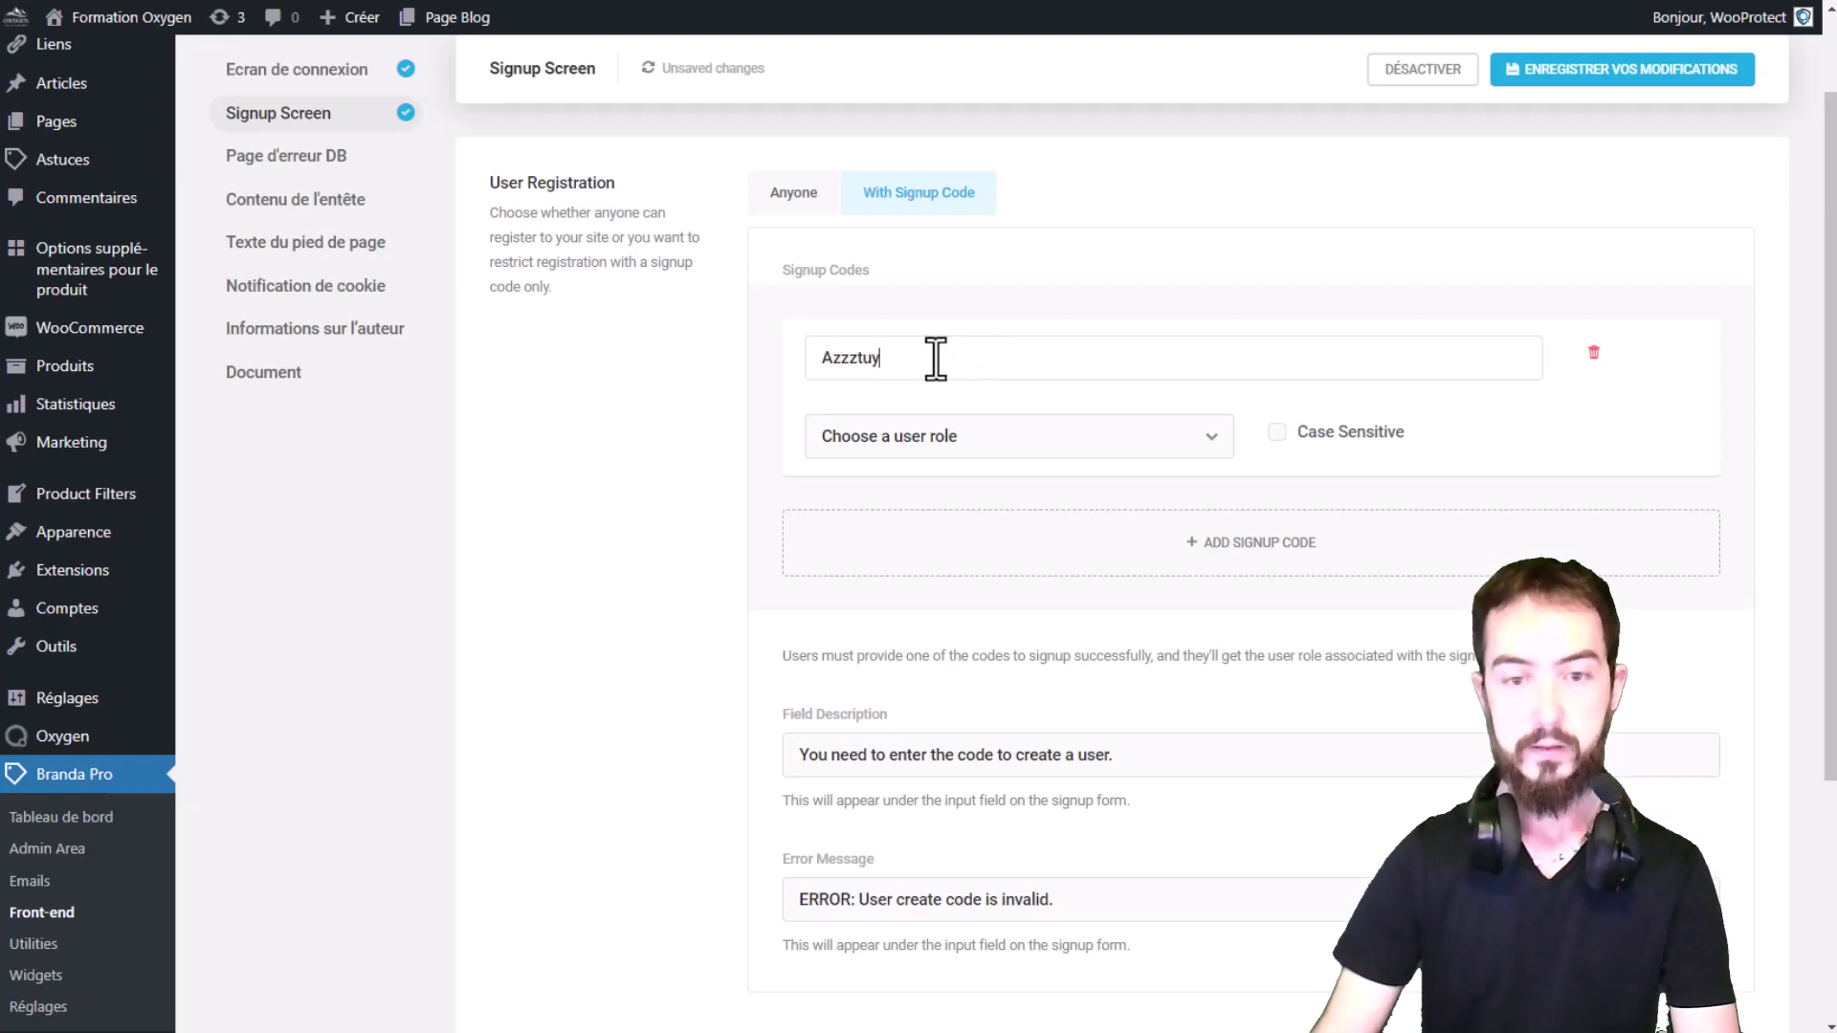
{"action": "left_click_drag", "start_coordinate": [938, 374], "coordinate": [726, 360]}
{"action": "left_click", "coordinate": [974, 433]}
{"action": "left_click", "coordinate": [866, 526]}
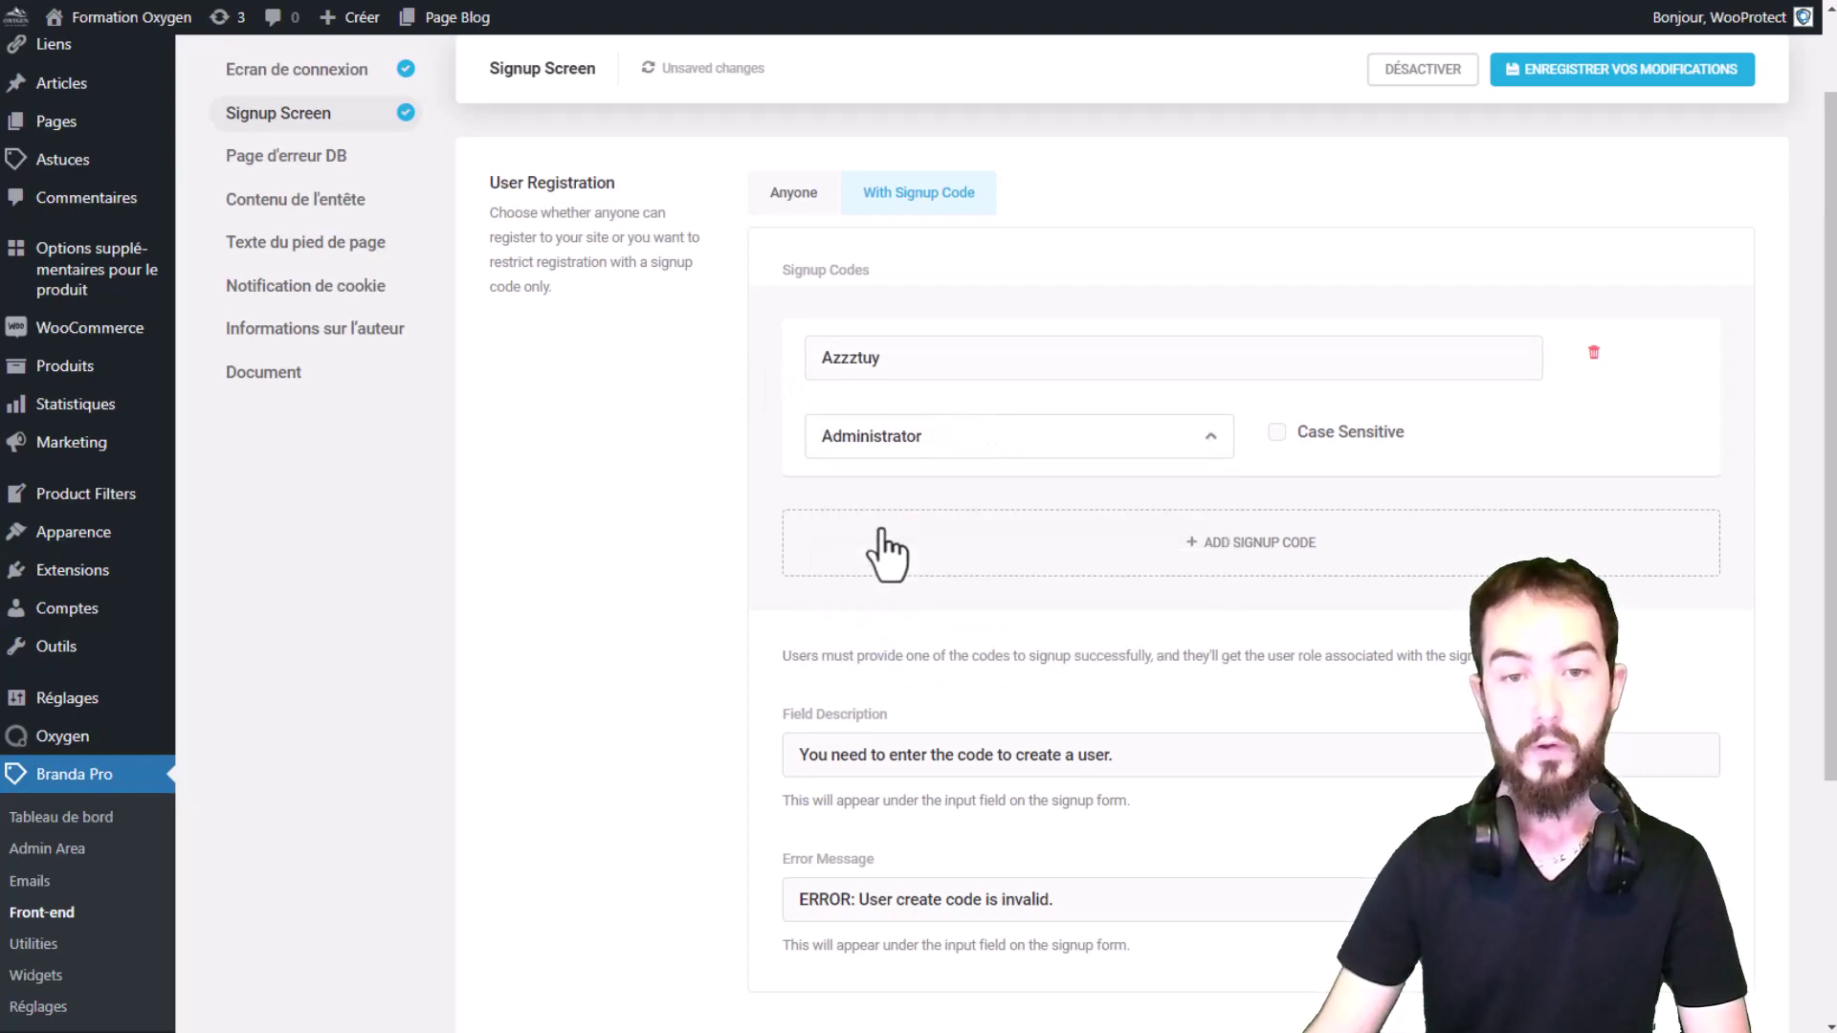
{"action": "left_click", "coordinate": [1325, 433]}
Step: Add a second signup code with the Subscriber role, marked case sensitive
{"action": "left_click", "coordinate": [1119, 557]}
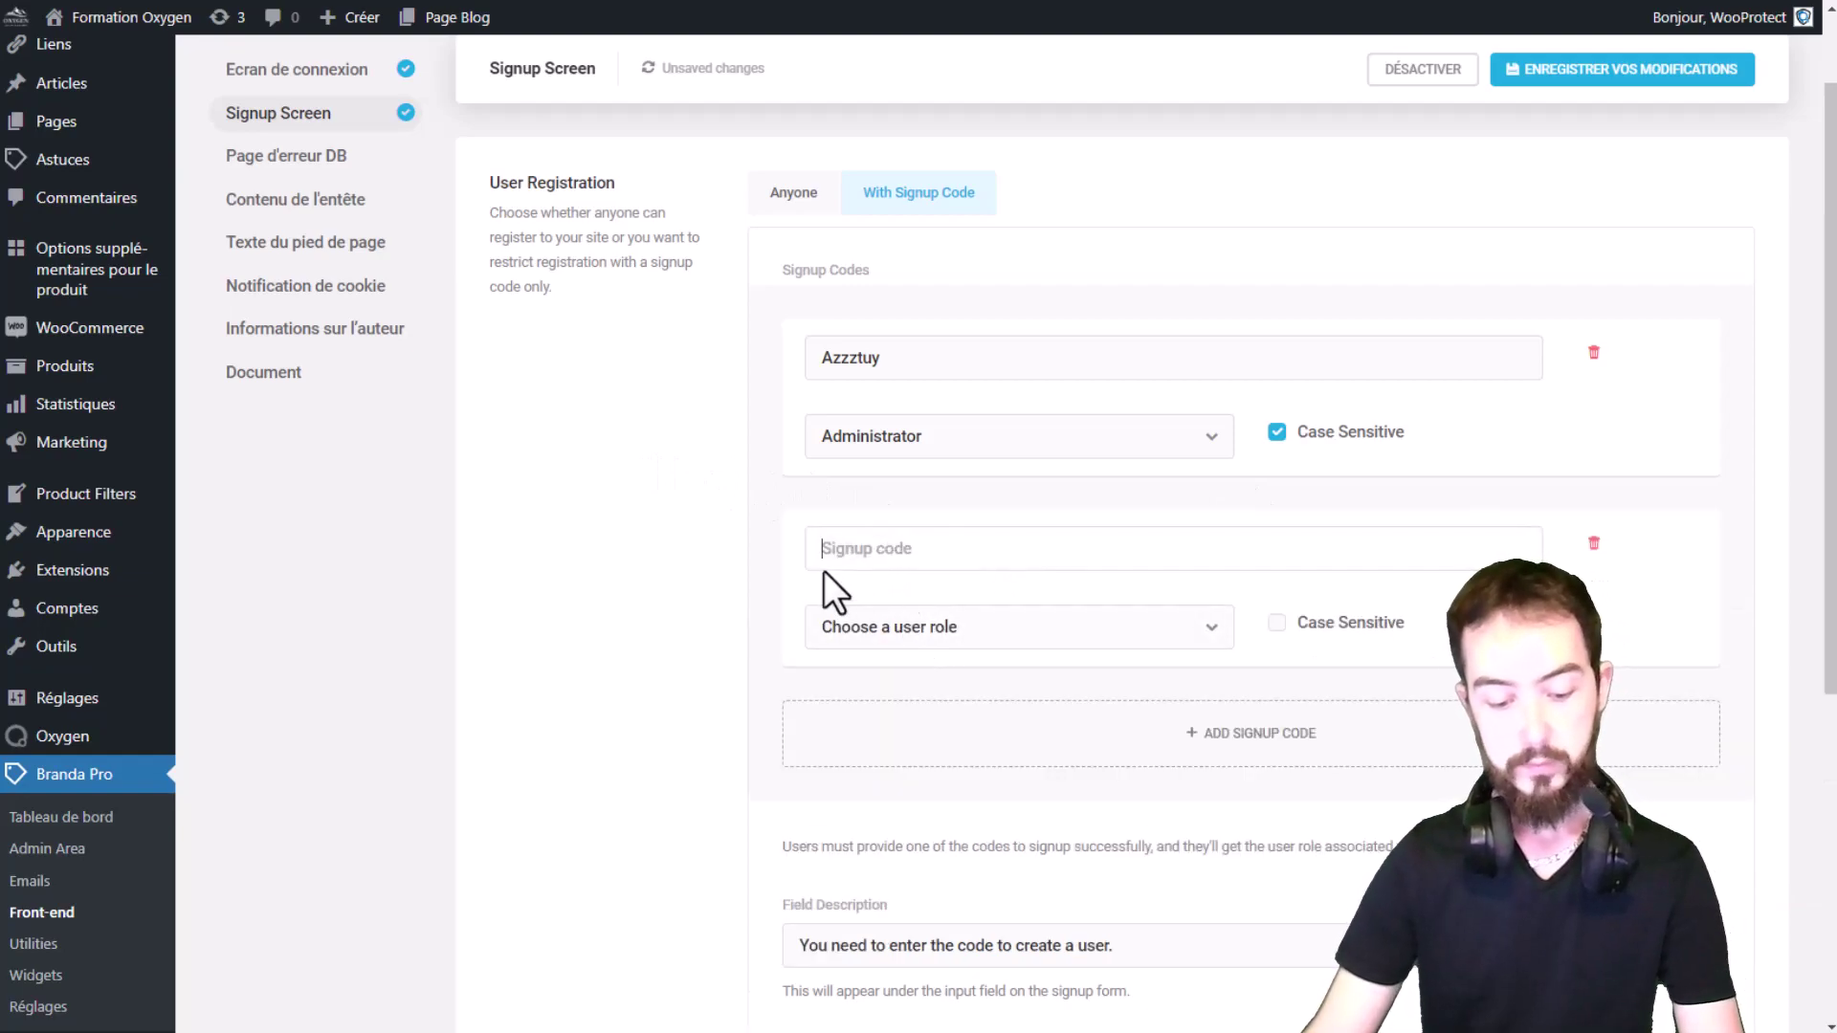
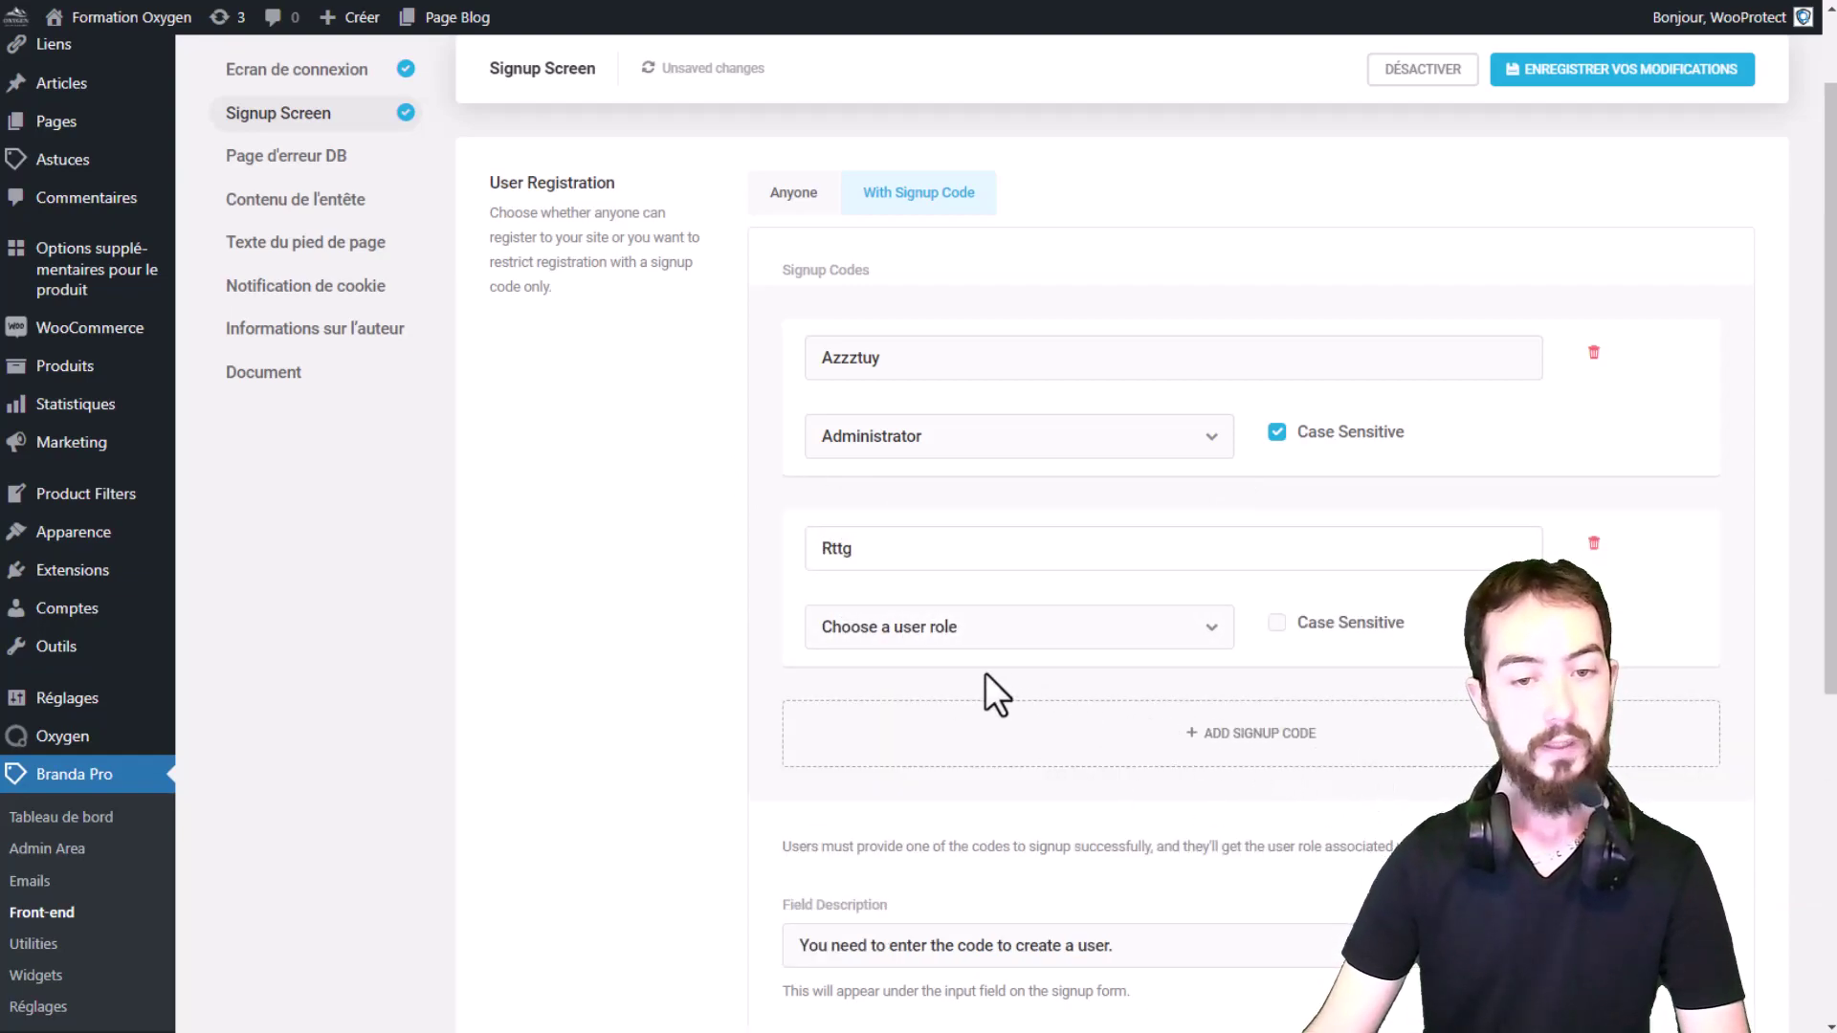
{"action": "left_click", "coordinate": [945, 632]}
{"action": "scroll", "coordinate": [949, 813], "scroll_direction": "down", "scroll_amount": 2}
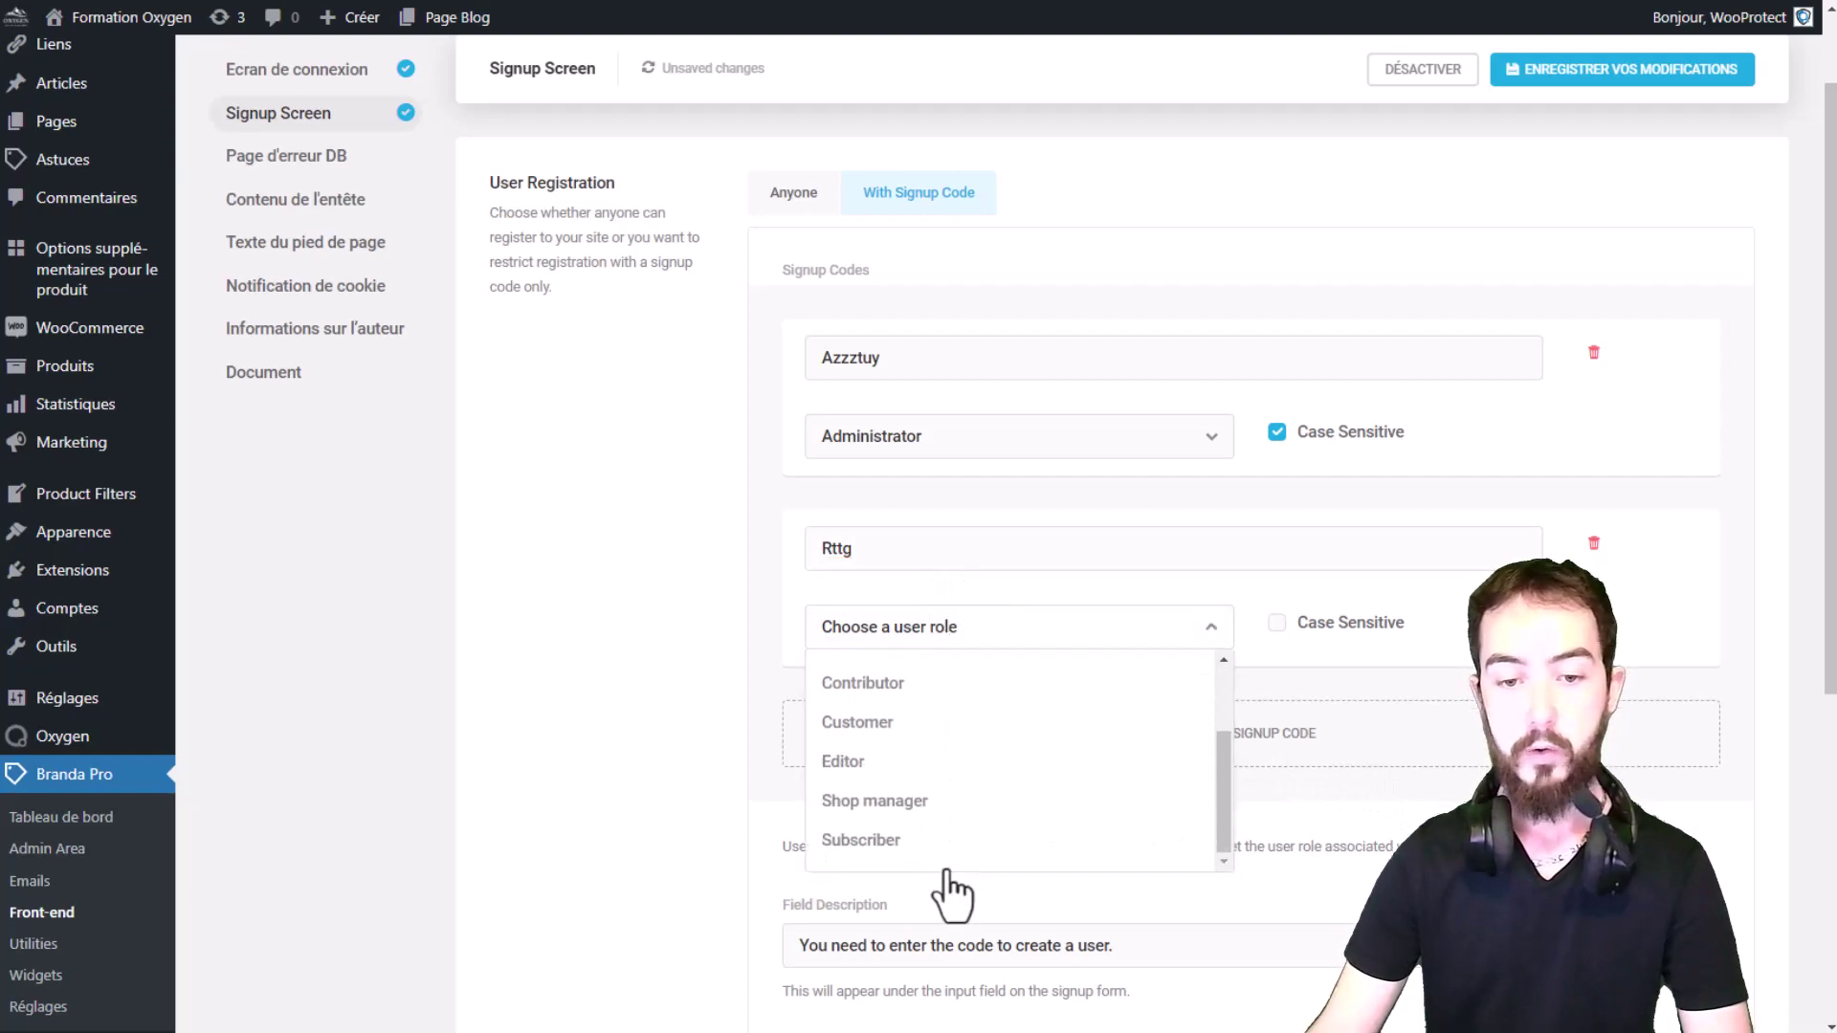
{"action": "left_click", "coordinate": [863, 838]}
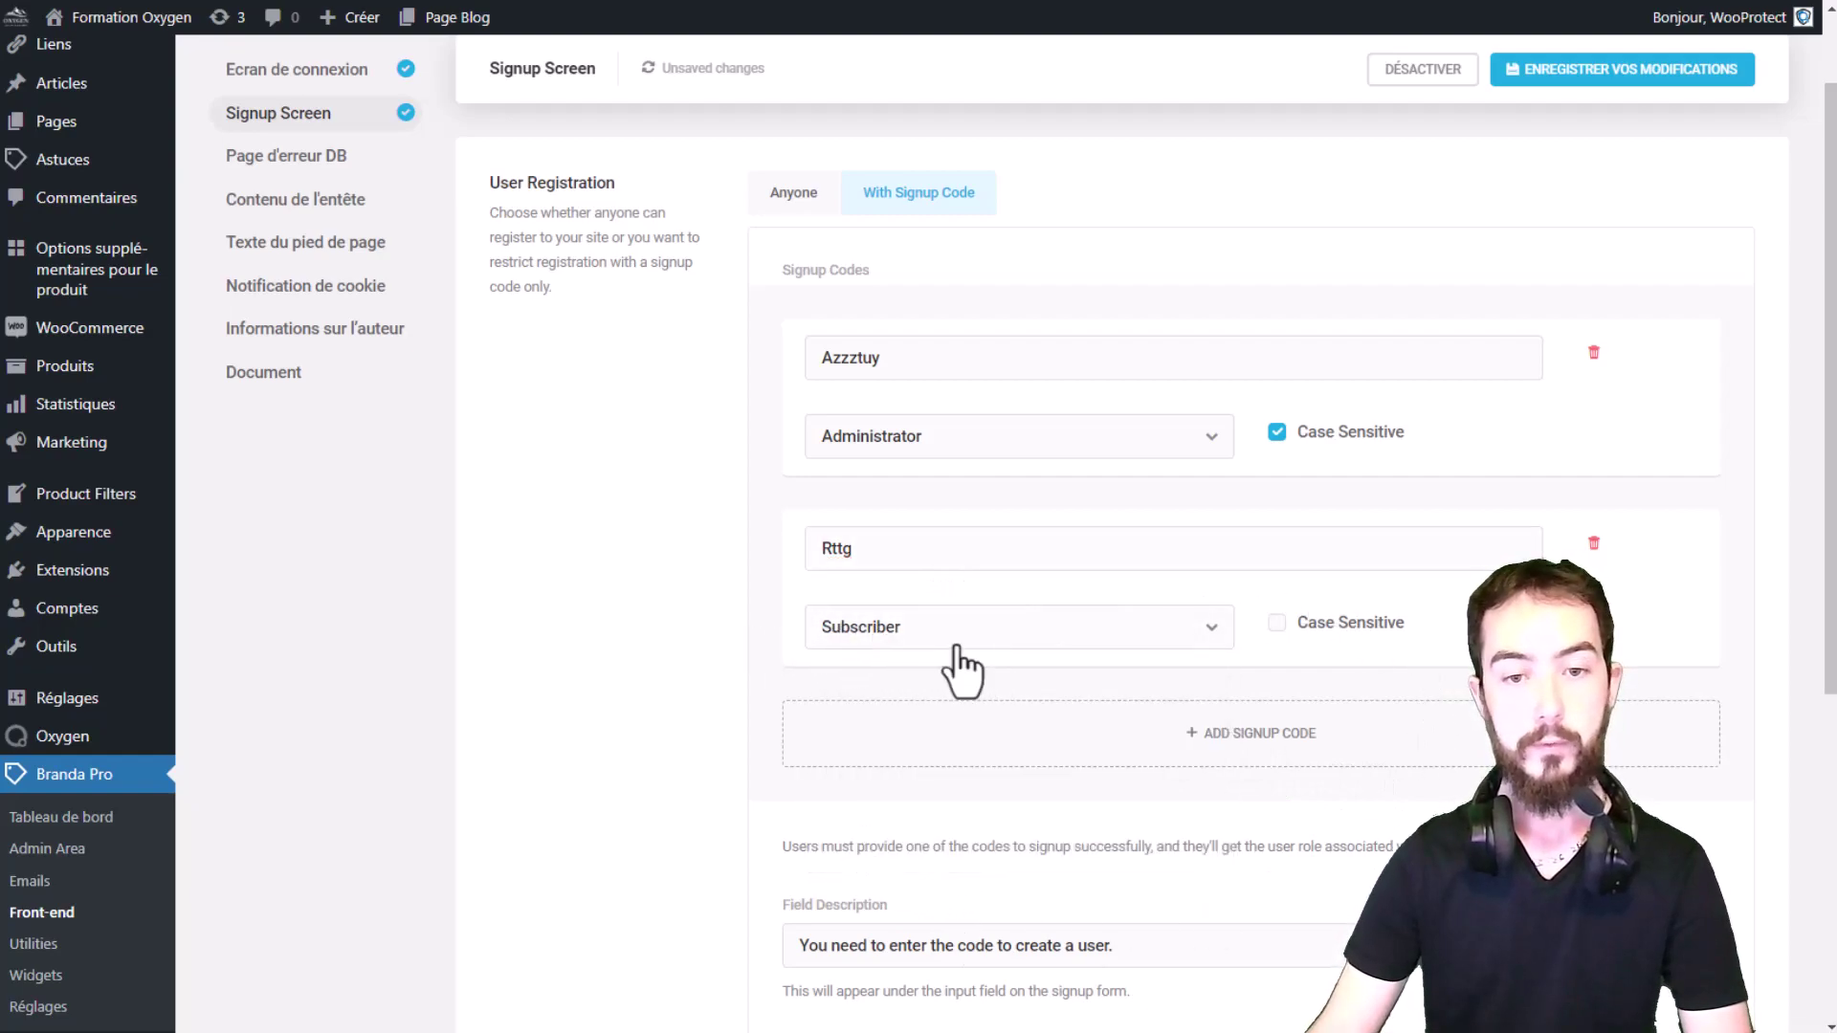
{"action": "left_click", "coordinate": [1325, 624]}
Step: Review the two entered signup codes
{"action": "scroll", "coordinate": [938, 527], "scroll_direction": "down", "scroll_amount": 2}
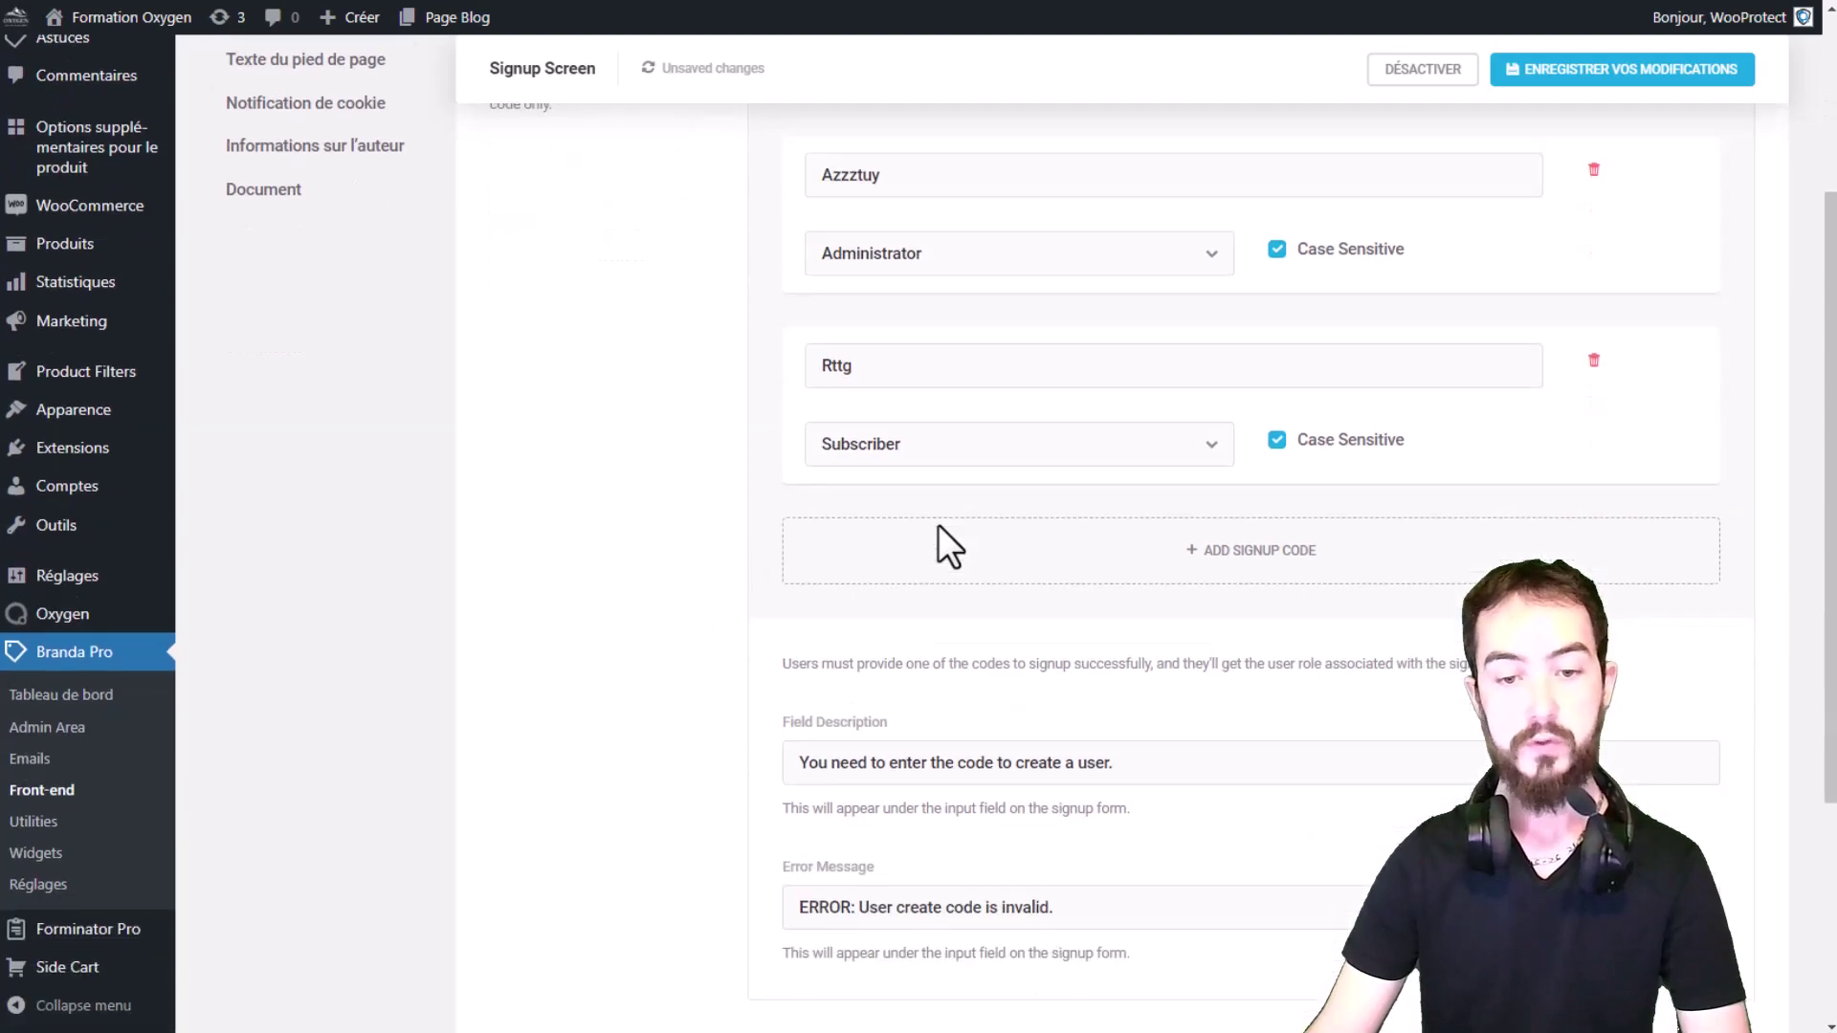
{"action": "scroll", "coordinate": [956, 531], "scroll_direction": "down", "scroll_amount": 1}
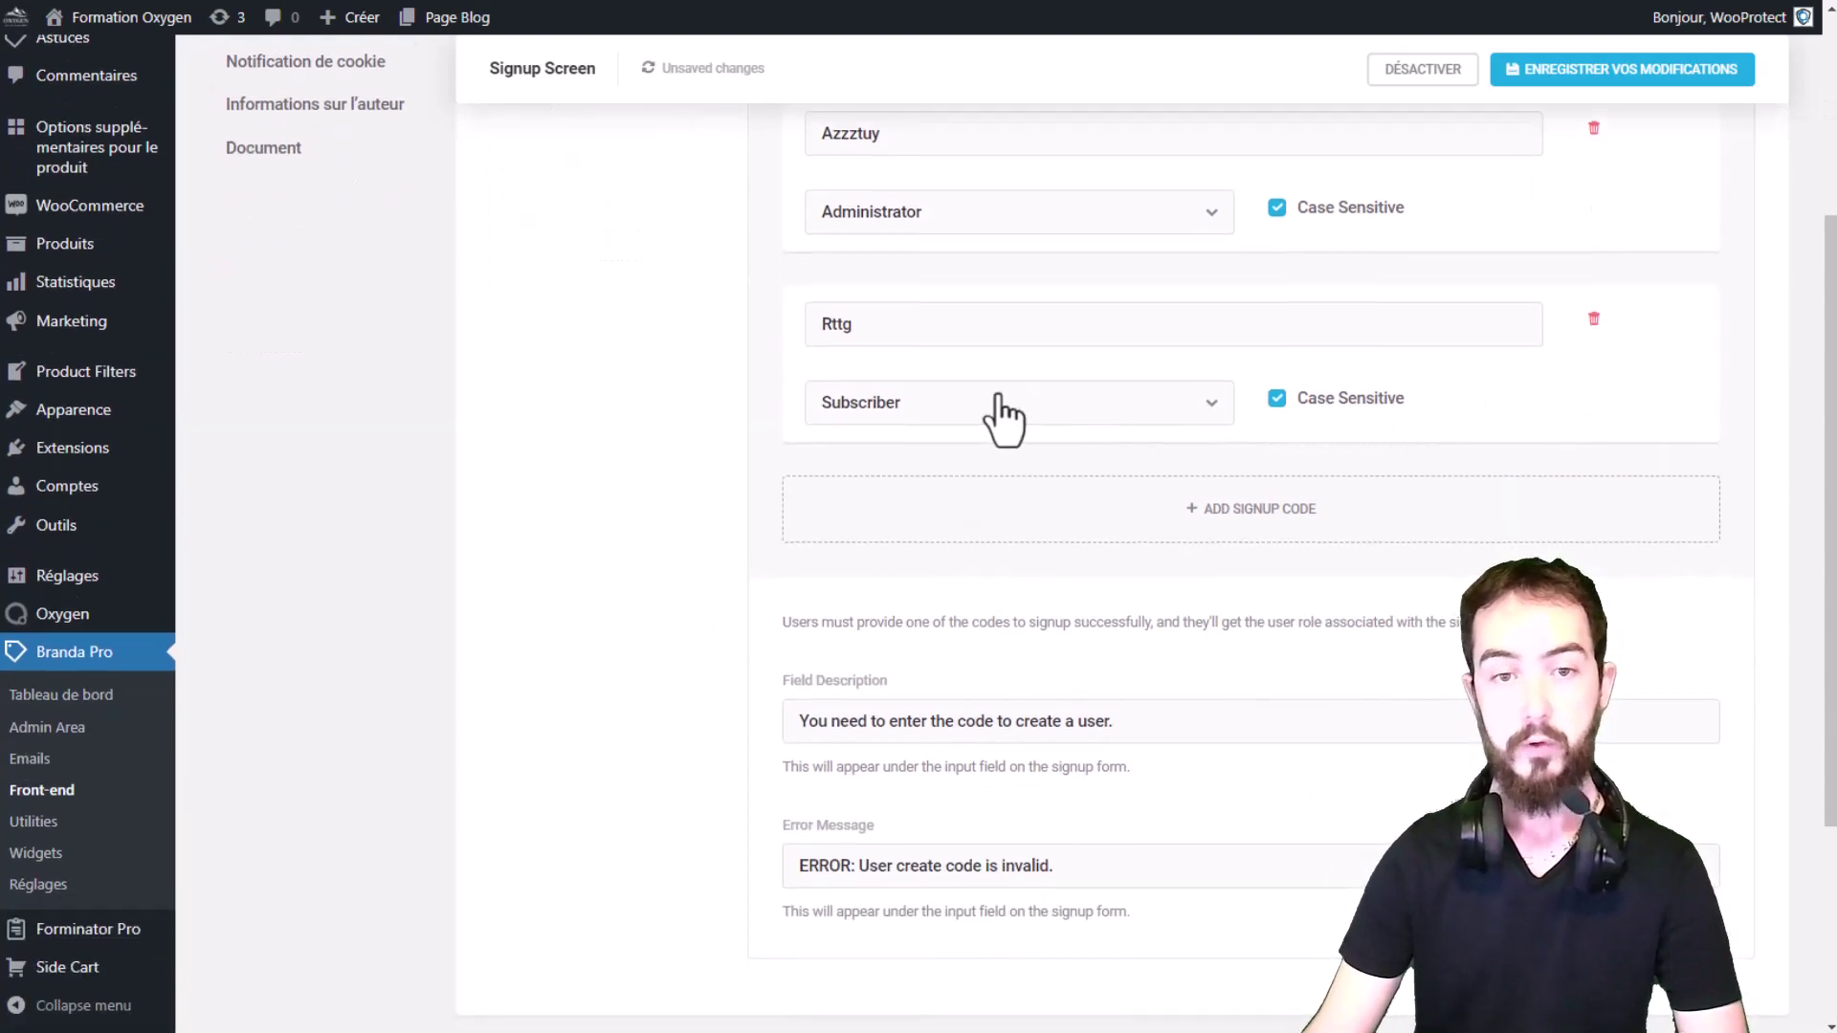
{"action": "scroll", "coordinate": [842, 402], "scroll_direction": "up", "scroll_amount": 1}
{"action": "double_click", "coordinate": [836, 435]}
{"action": "left_click", "coordinate": [860, 442]}
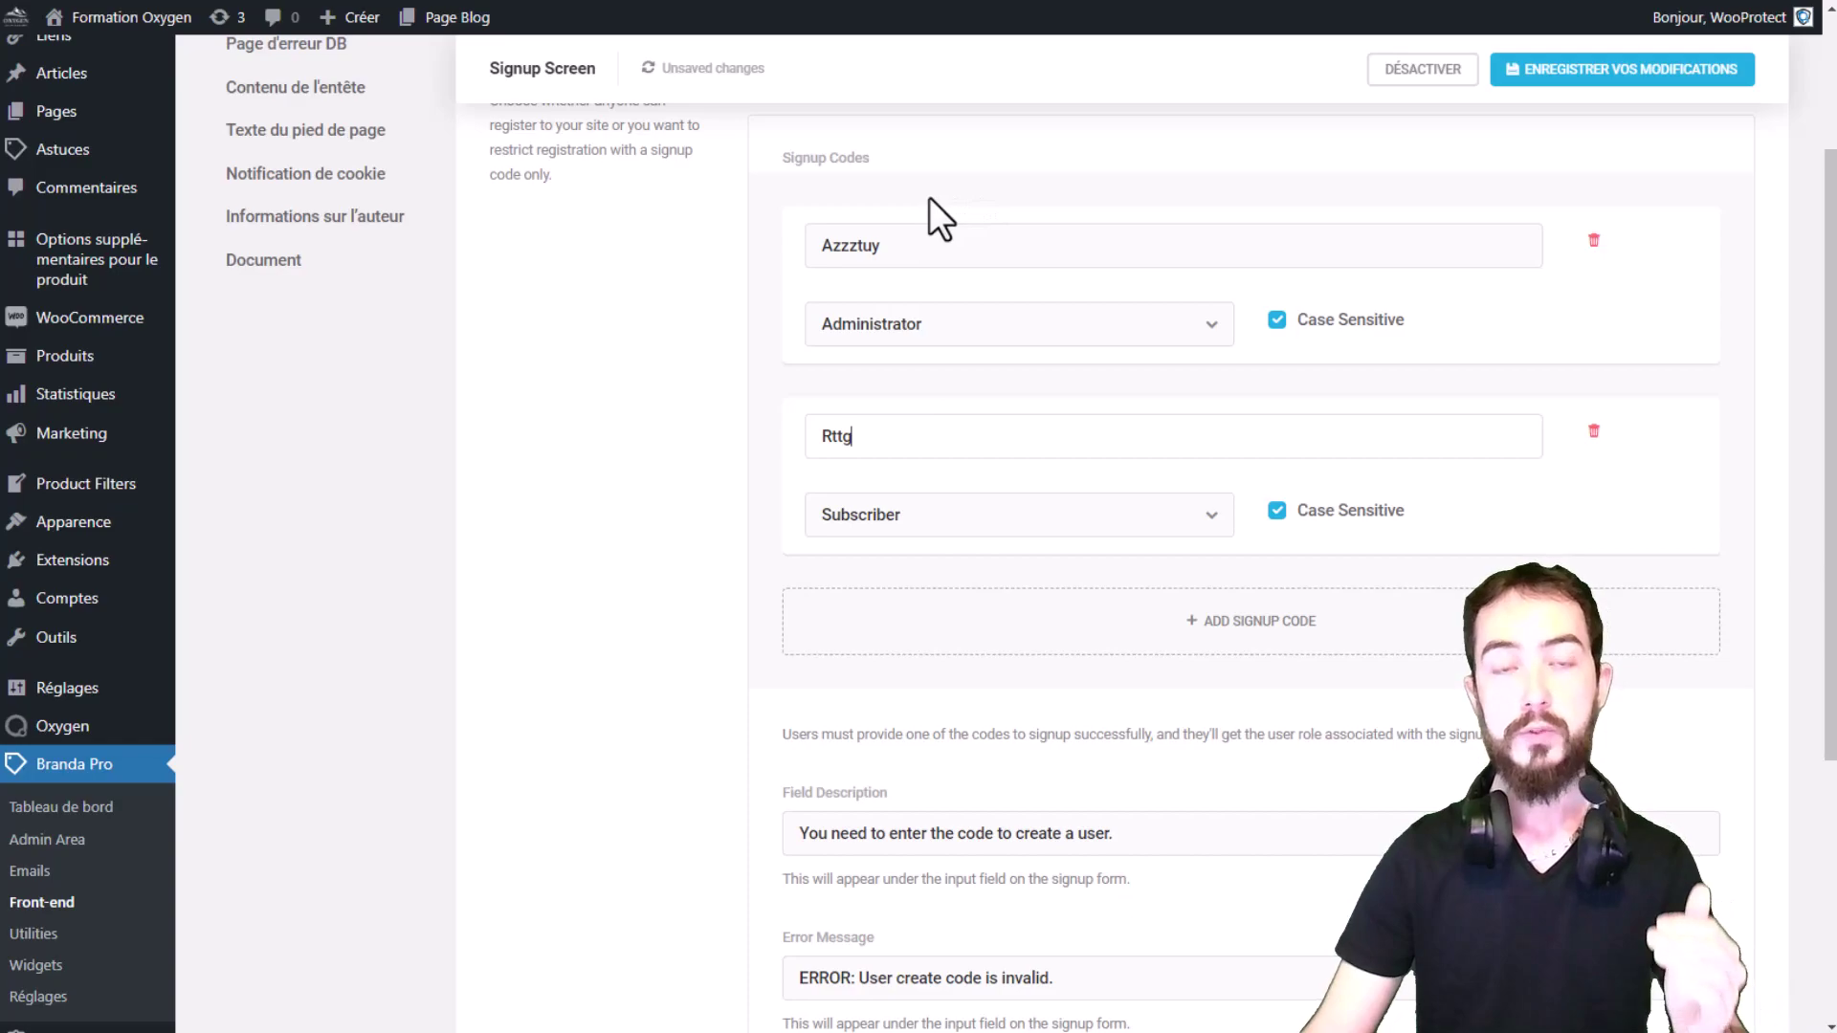
{"action": "left_click_drag", "start_coordinate": [939, 250], "coordinate": [800, 295]}
{"action": "left_click", "coordinate": [853, 437]}
{"action": "left_click_drag", "start_coordinate": [853, 437], "coordinate": [715, 453]}
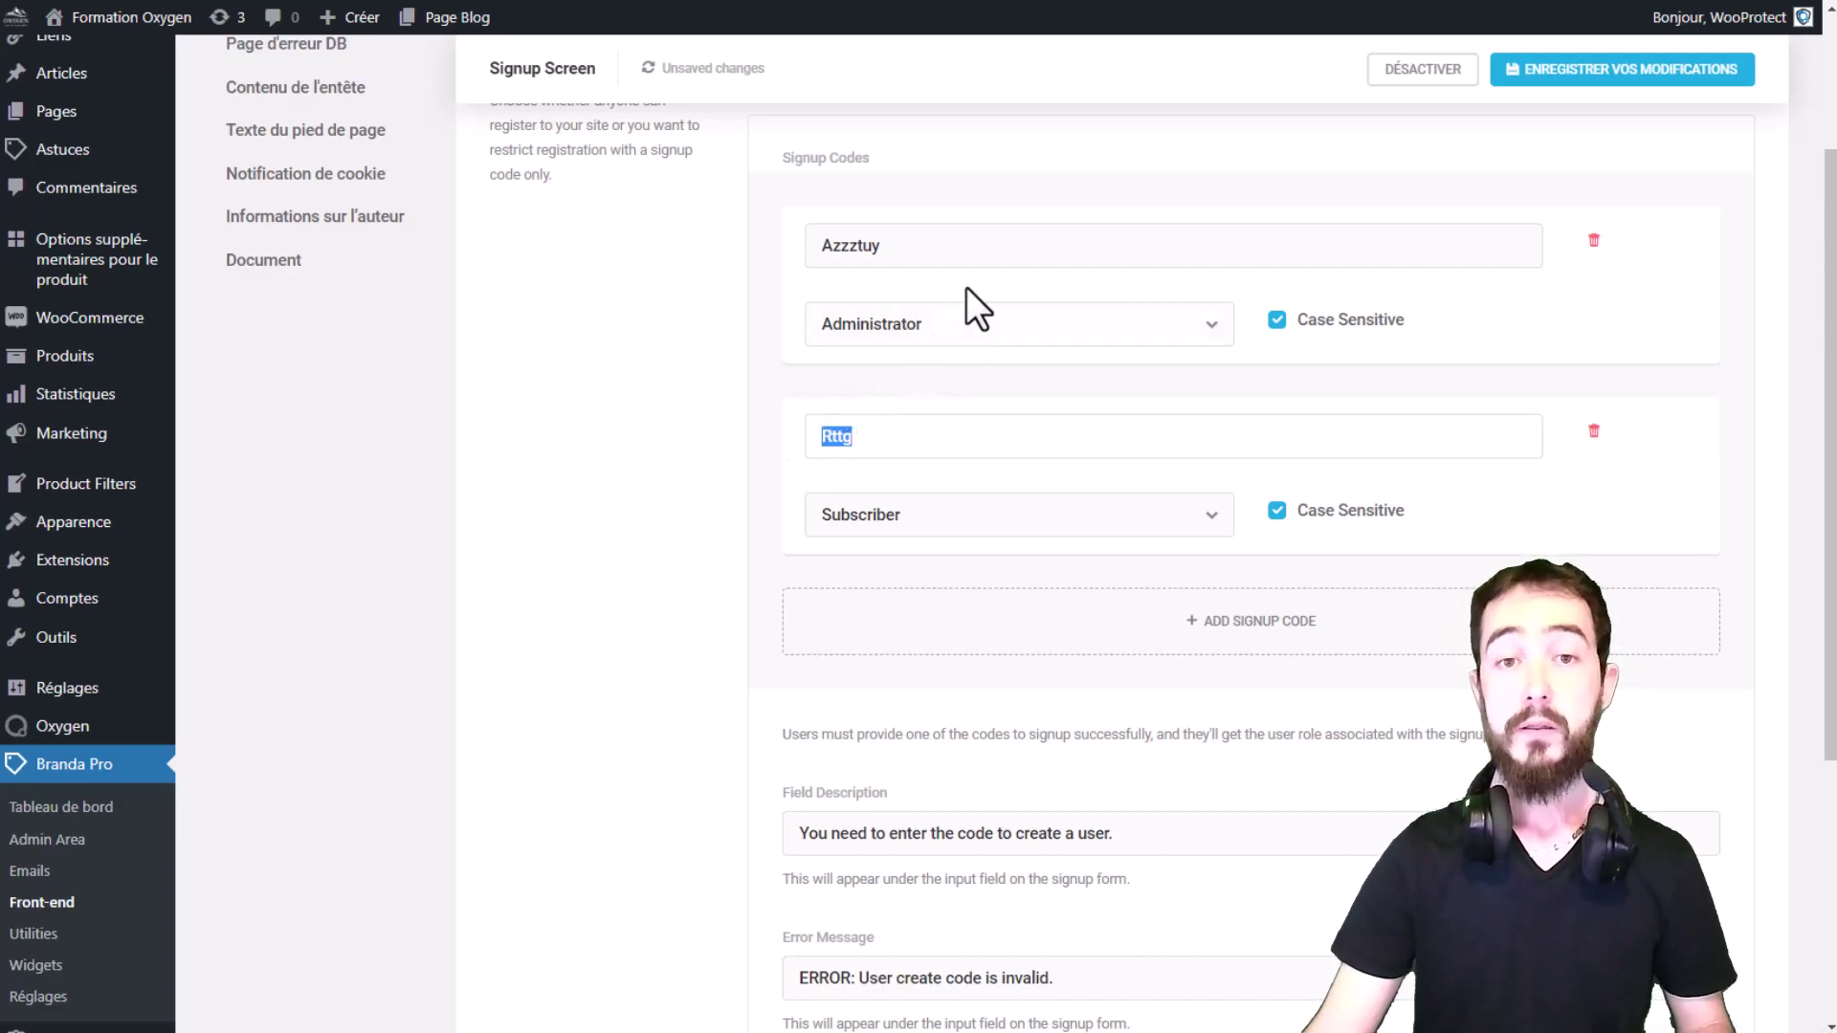
{"action": "left_click_drag", "start_coordinate": [951, 234], "coordinate": [785, 251]}
{"action": "left_click", "coordinate": [929, 442]}
{"action": "left_click_drag", "start_coordinate": [928, 442], "coordinate": [809, 455]}
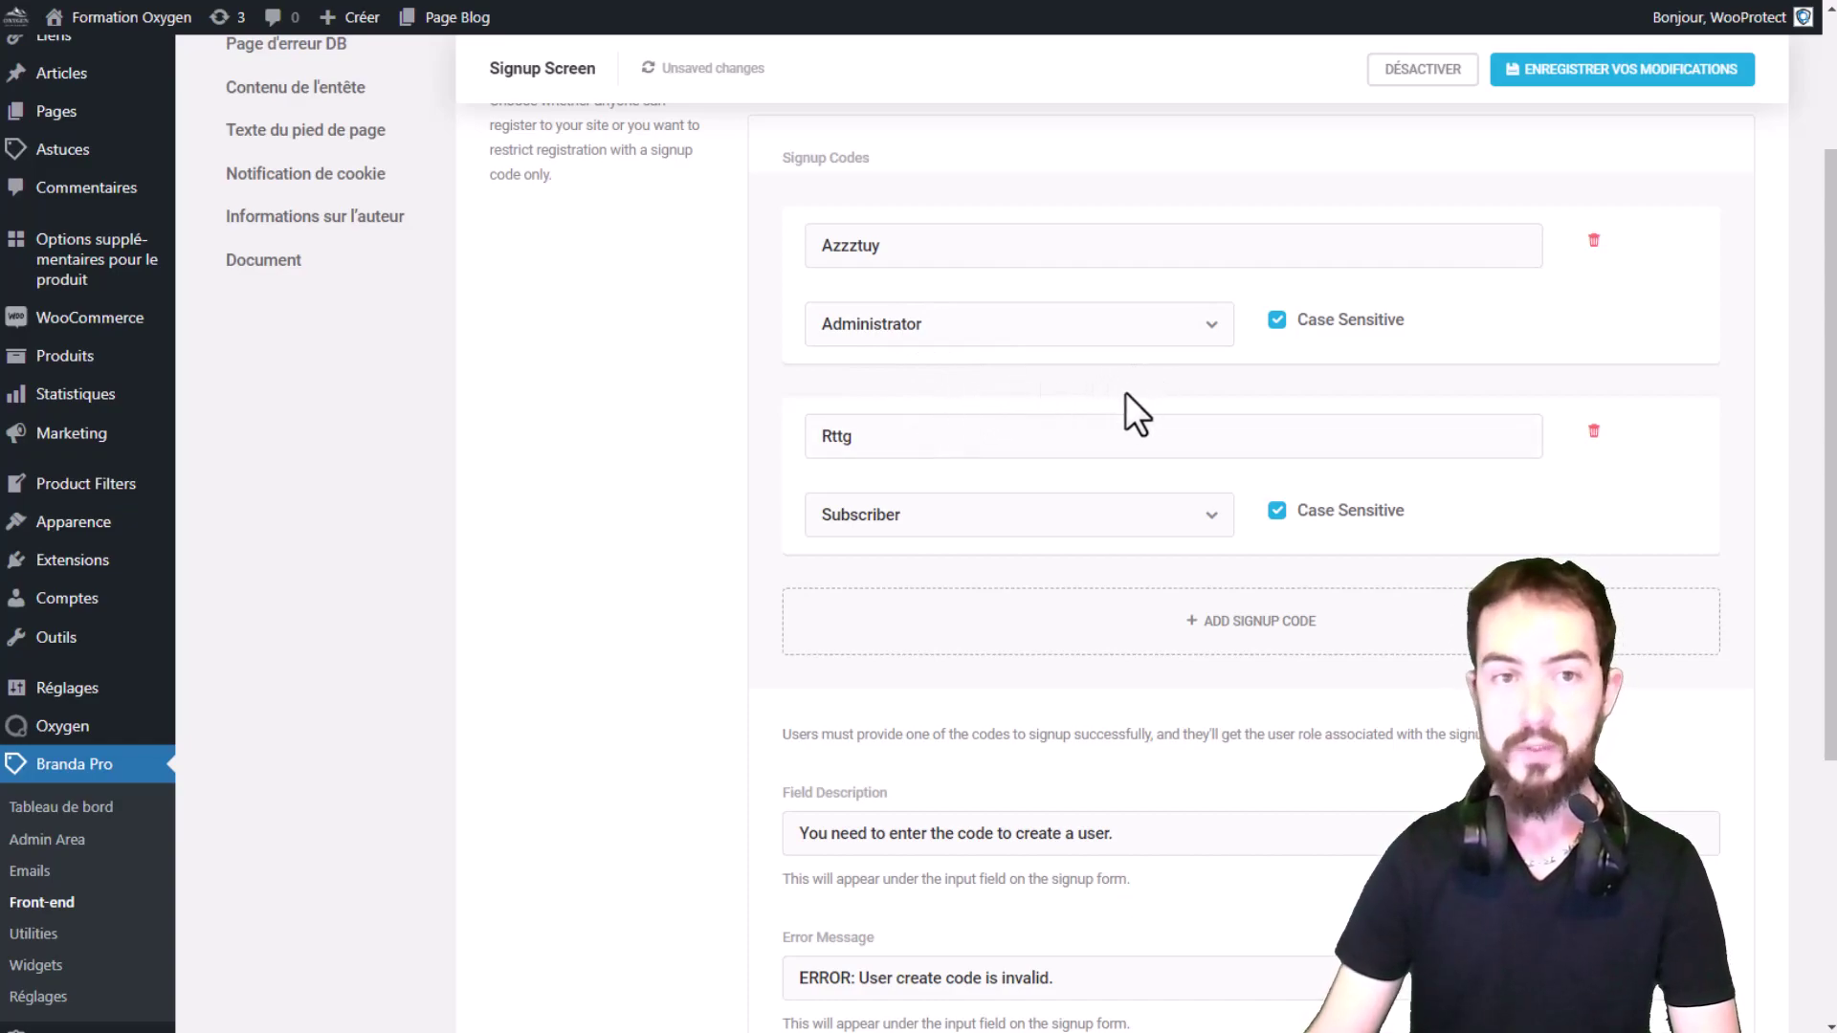
Step: Review the signup-code error message text below the codes
{"action": "scroll", "coordinate": [1125, 392], "scroll_direction": "down", "scroll_amount": 3}
{"action": "left_click_drag", "start_coordinate": [1115, 610], "coordinate": [798, 610]}
{"action": "left_click_drag", "start_coordinate": [1066, 753], "coordinate": [717, 733]}
{"action": "left_click", "coordinate": [714, 651]}
{"action": "scroll", "coordinate": [1083, 582], "scroll_direction": "up", "scroll_amount": 6}
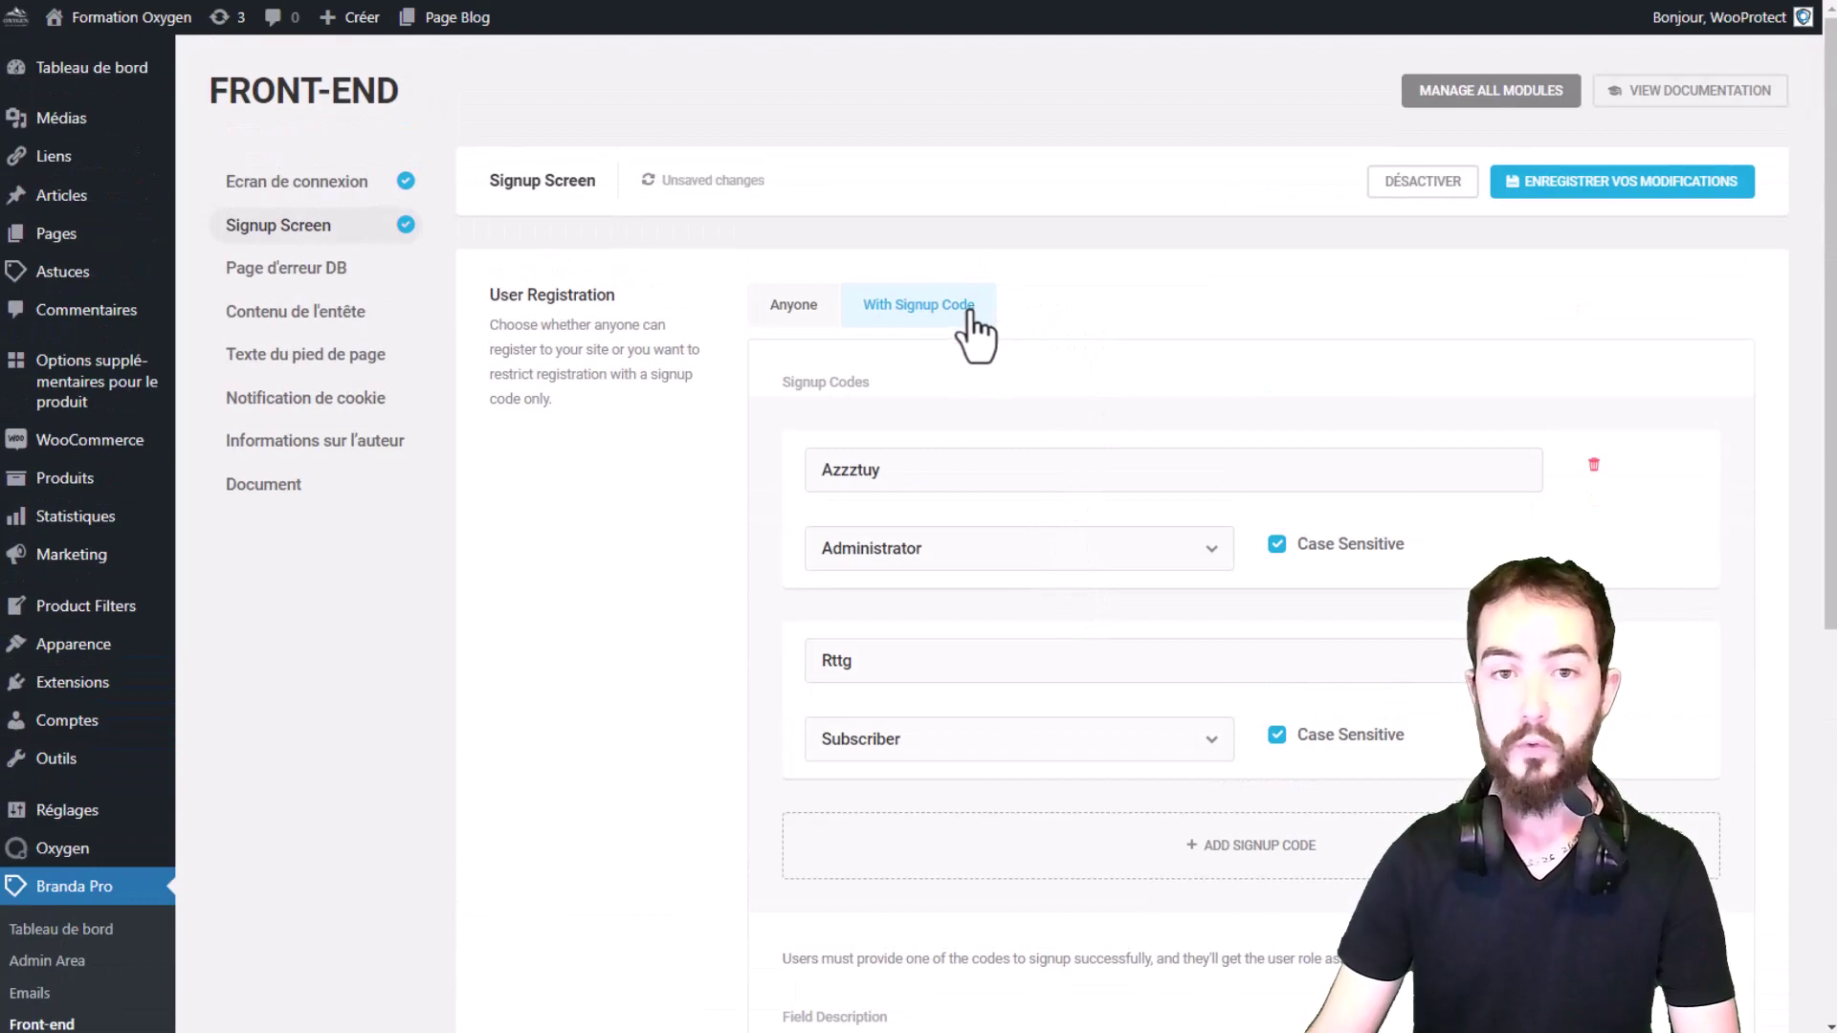
{"action": "left_click", "coordinate": [802, 306]}
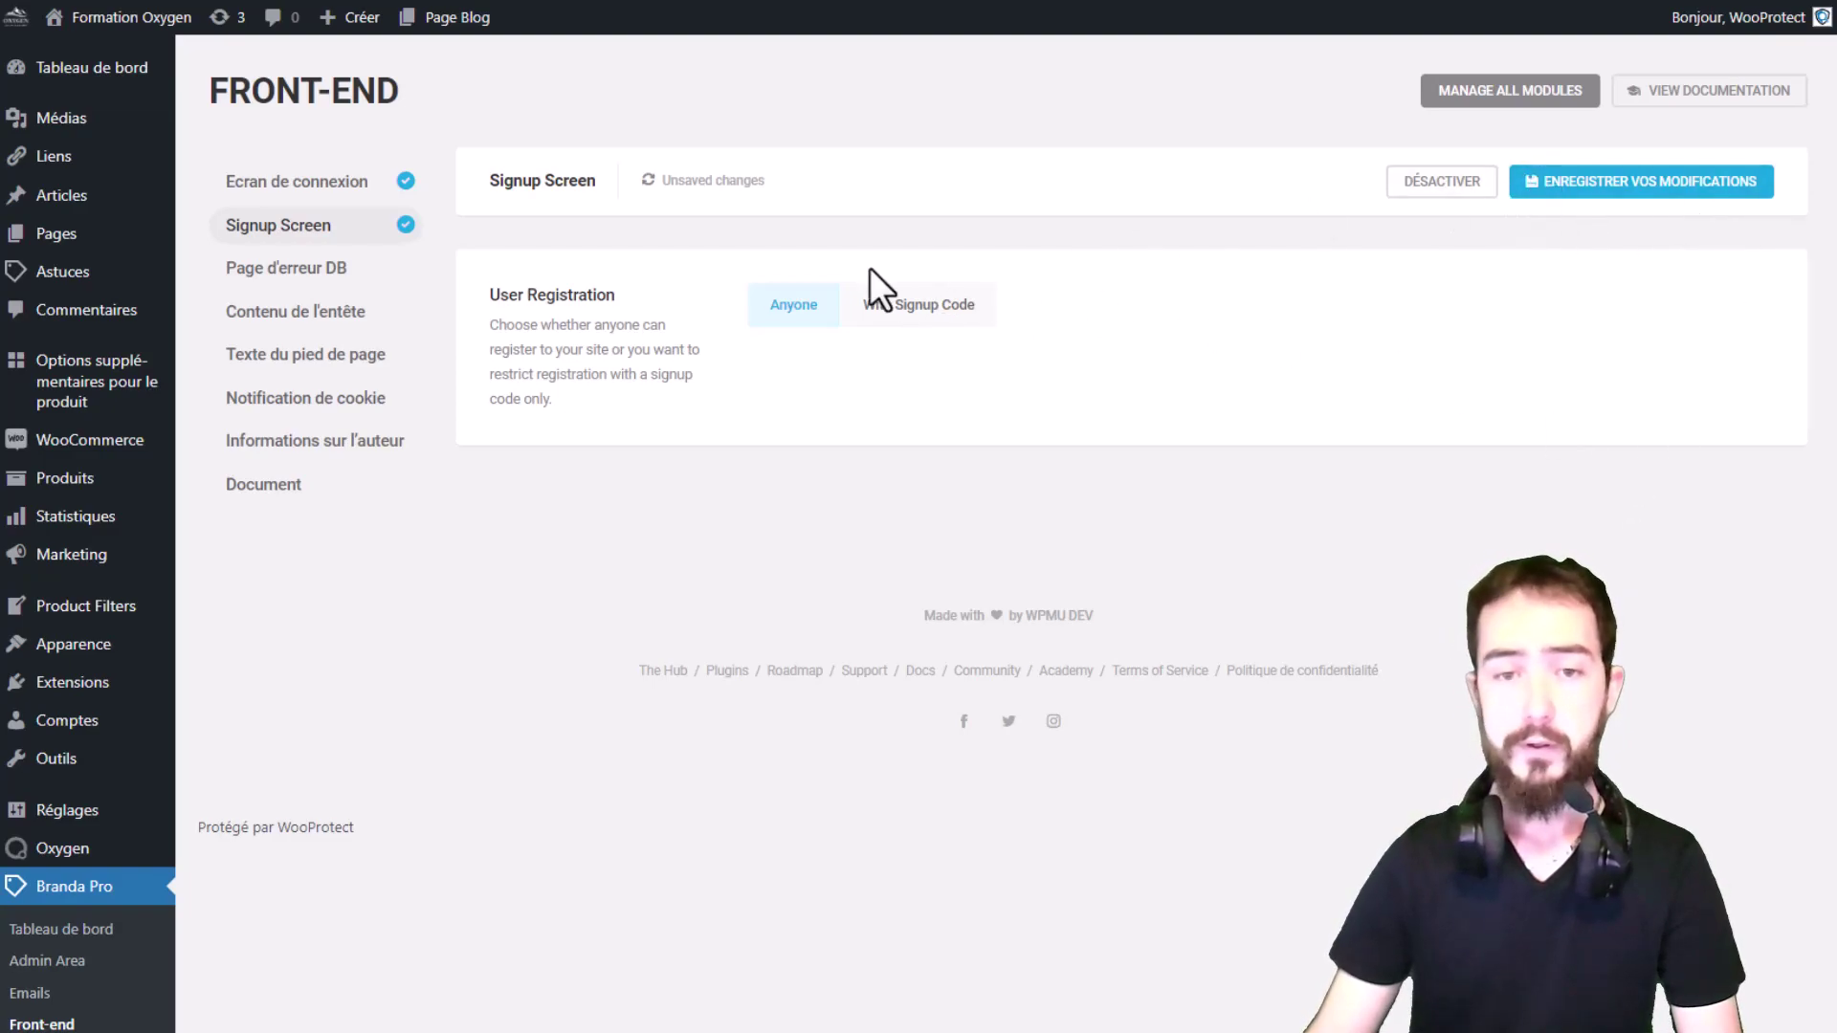
{"action": "left_click", "coordinate": [882, 315]}
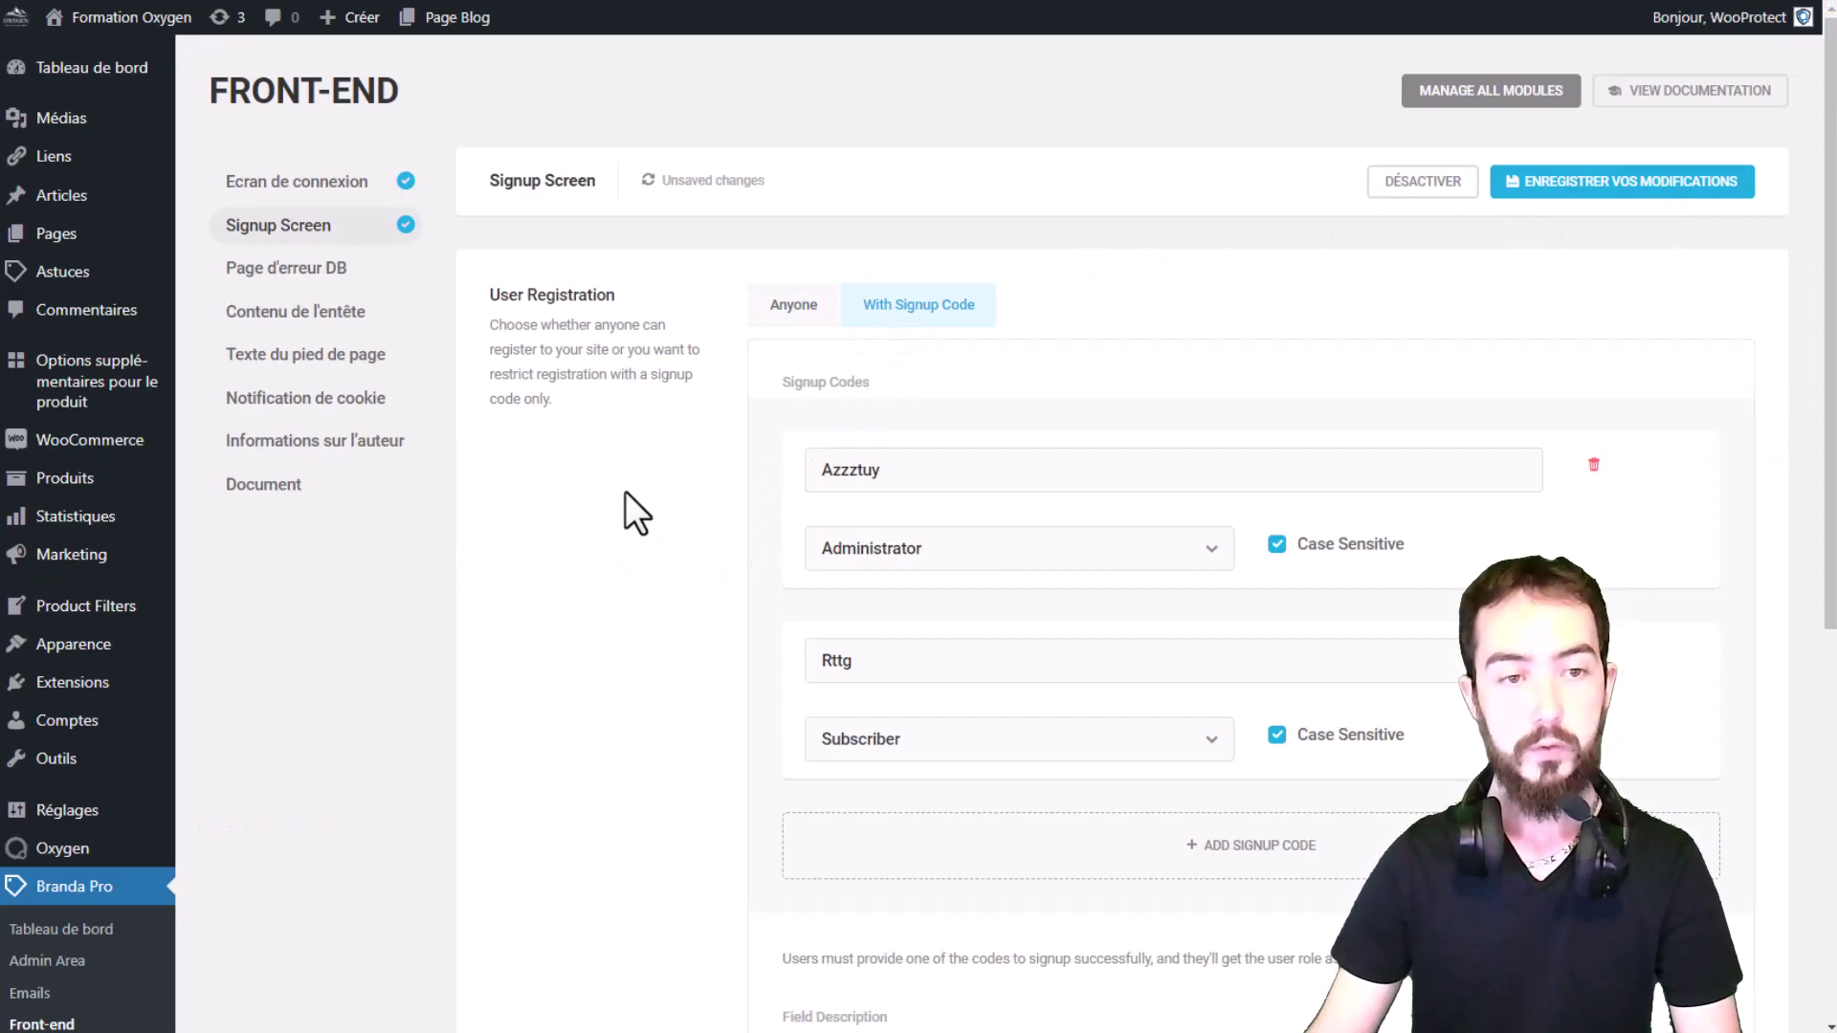
Step: Save and deactivate Signup Screen, then view the inactive Page d'erreur DB module description
{"action": "left_click", "coordinate": [1617, 186]}
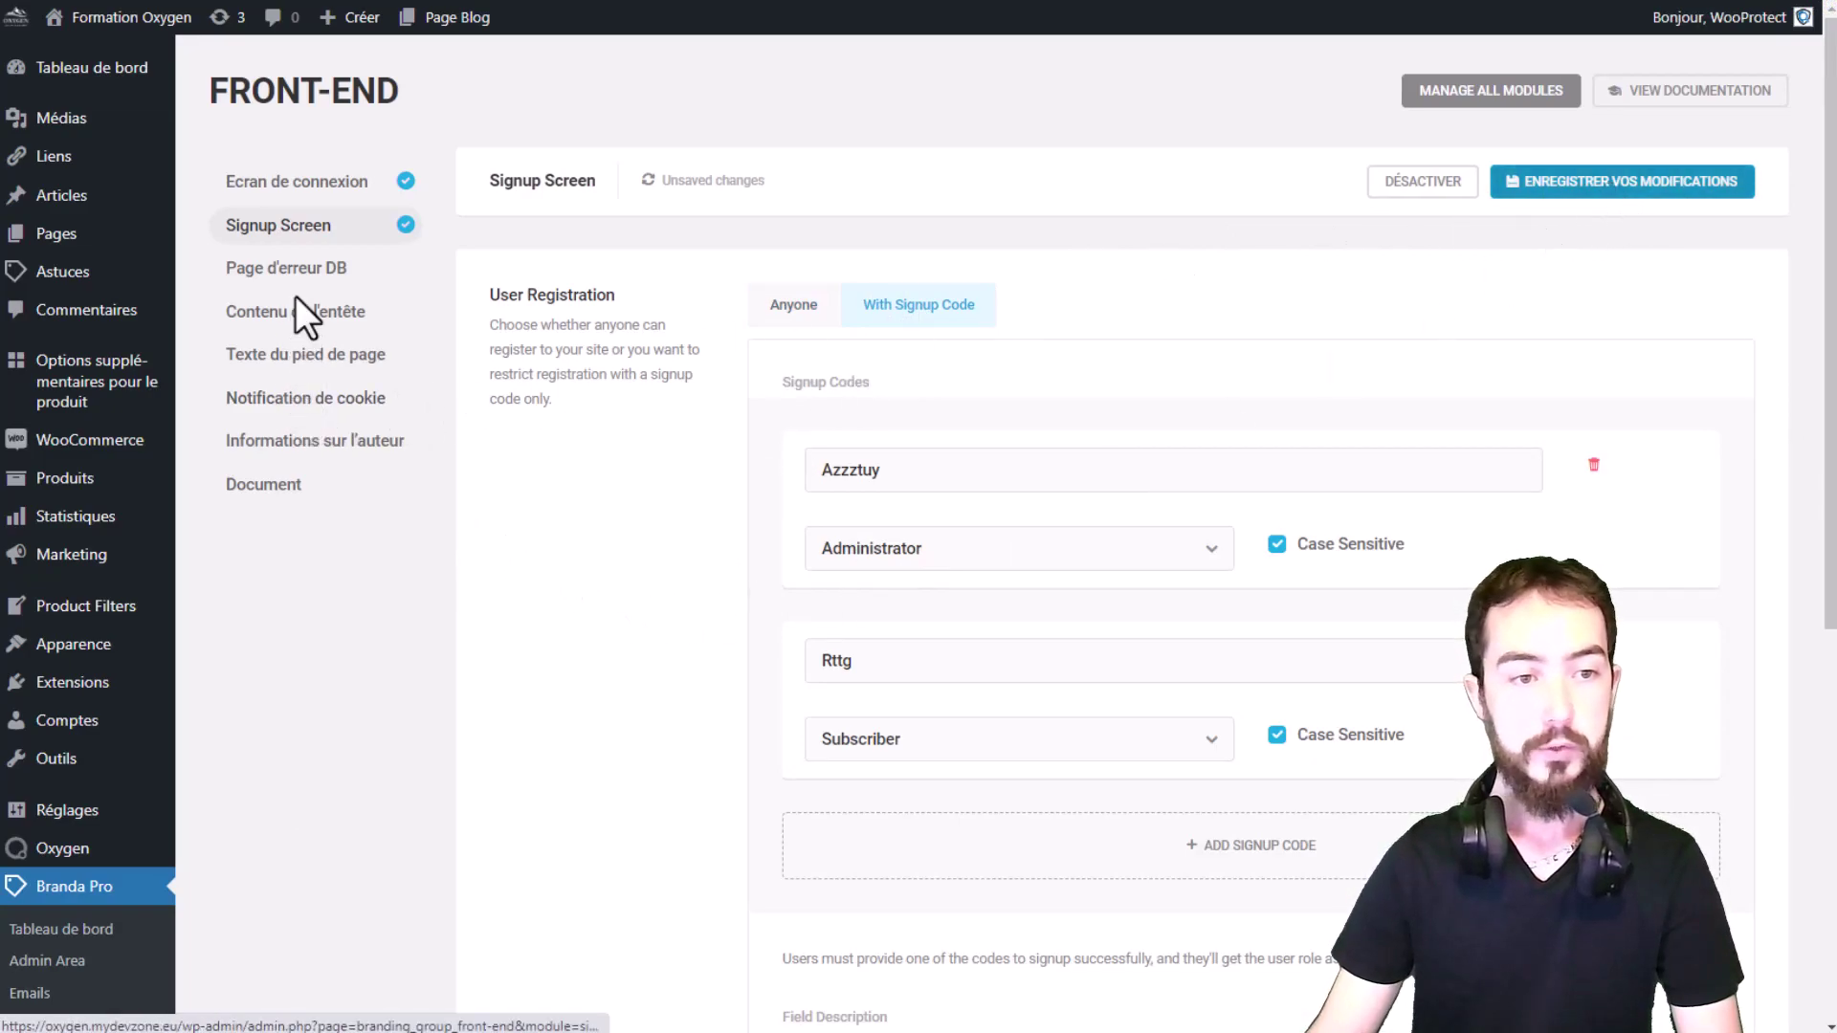
{"action": "left_click", "coordinate": [1446, 182]}
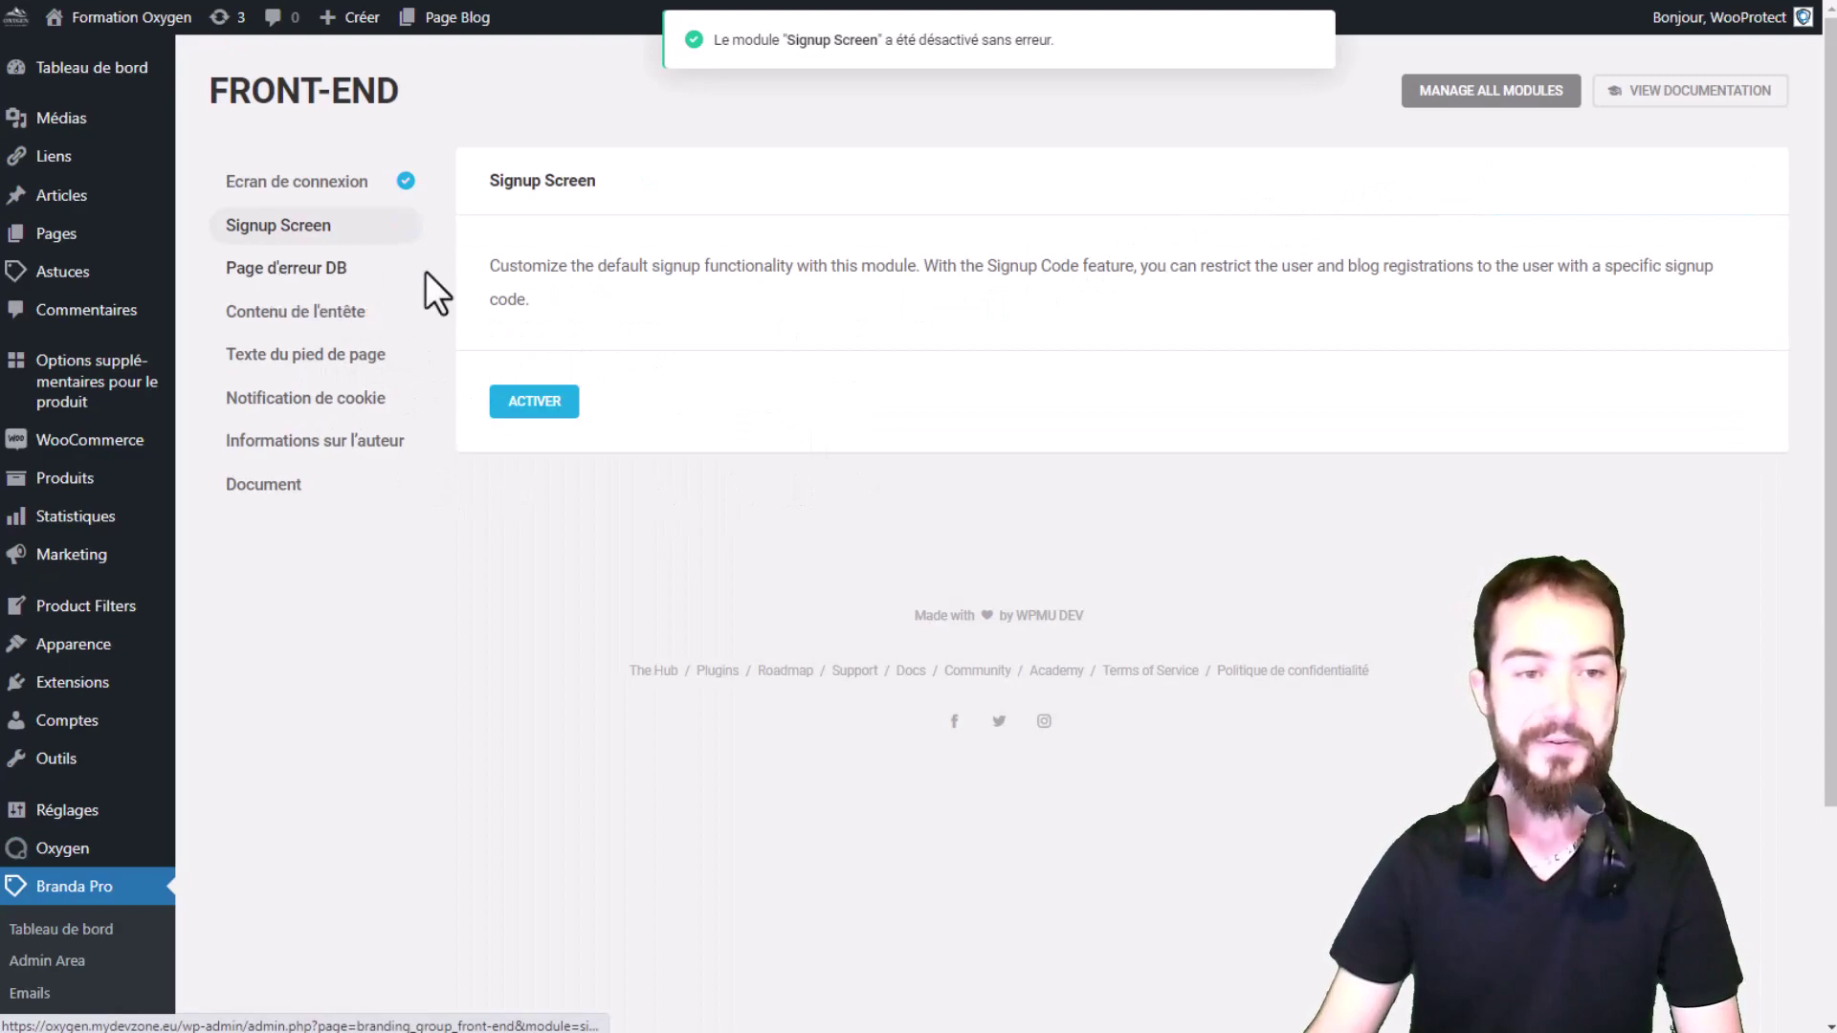
{"action": "left_click", "coordinate": [278, 272]}
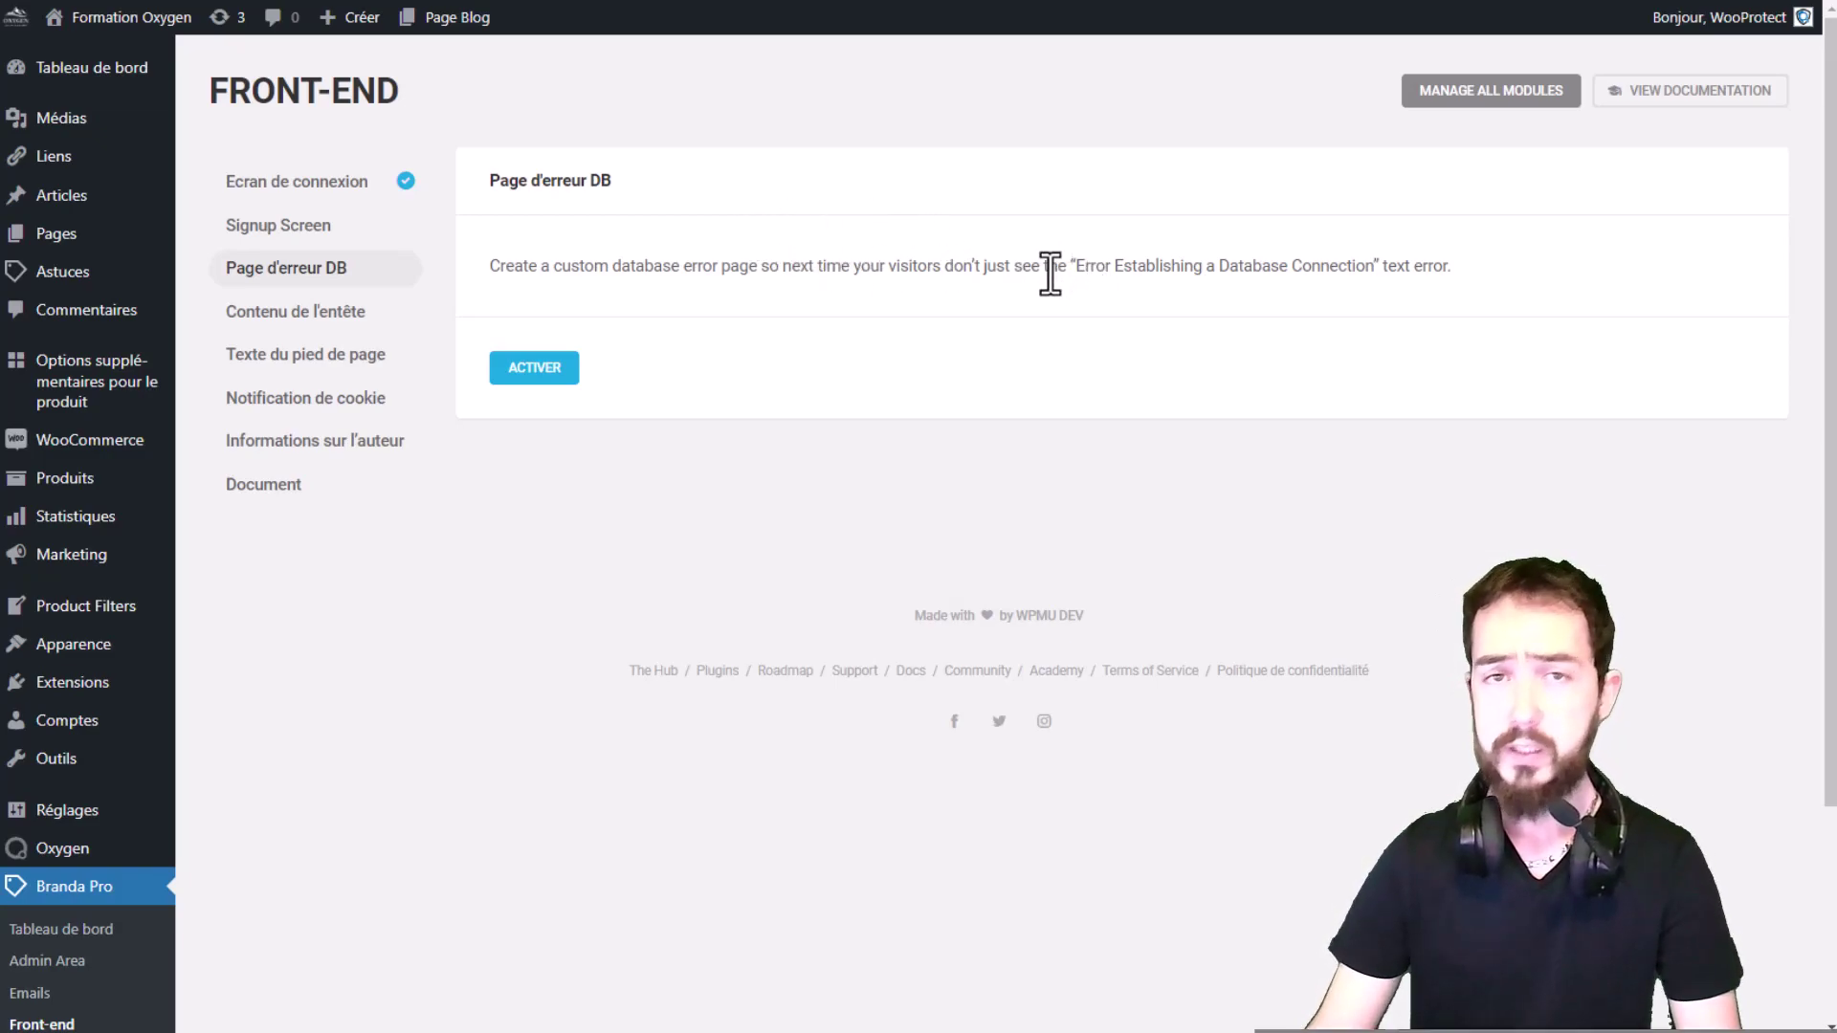
{"action": "left_click_drag", "start_coordinate": [1077, 267], "coordinate": [1202, 279]}
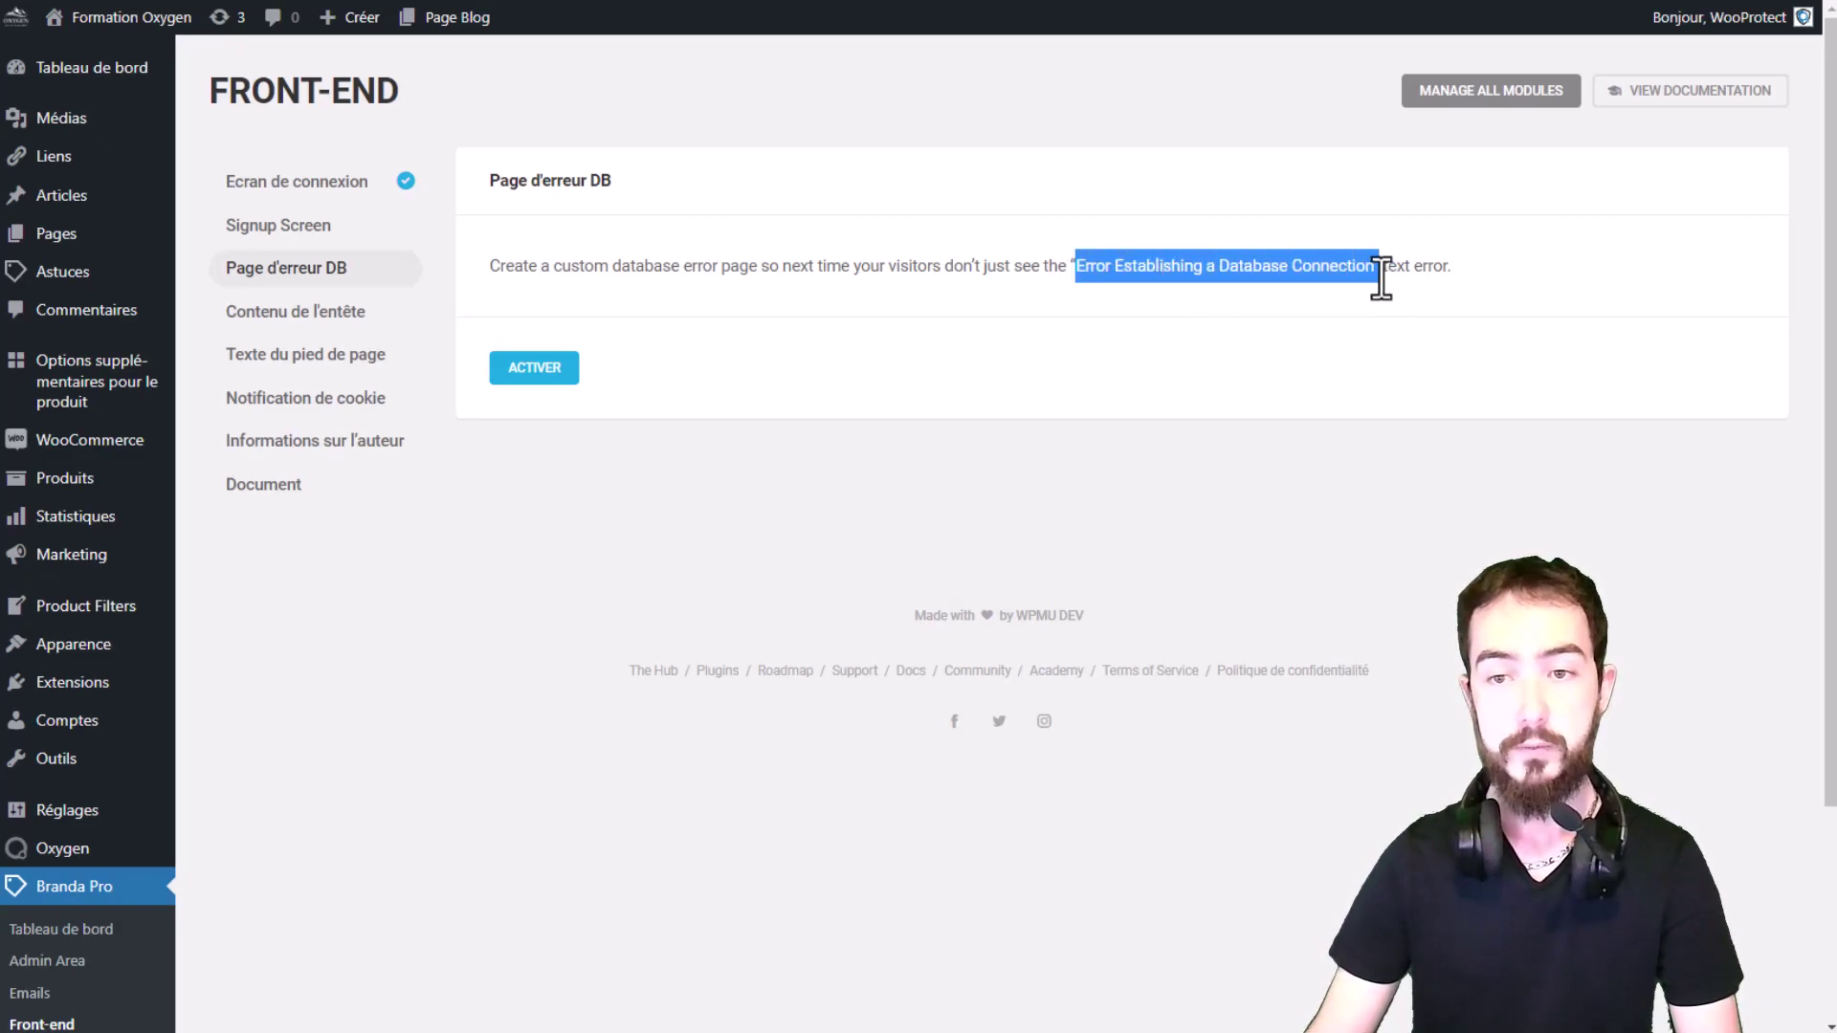
{"action": "left_click", "coordinate": [1452, 268]}
Step: Activate Page d'erreur DB and set Oxygen_Snow_passion.png from Médiathèque as its logo
{"action": "left_click", "coordinate": [550, 378]}
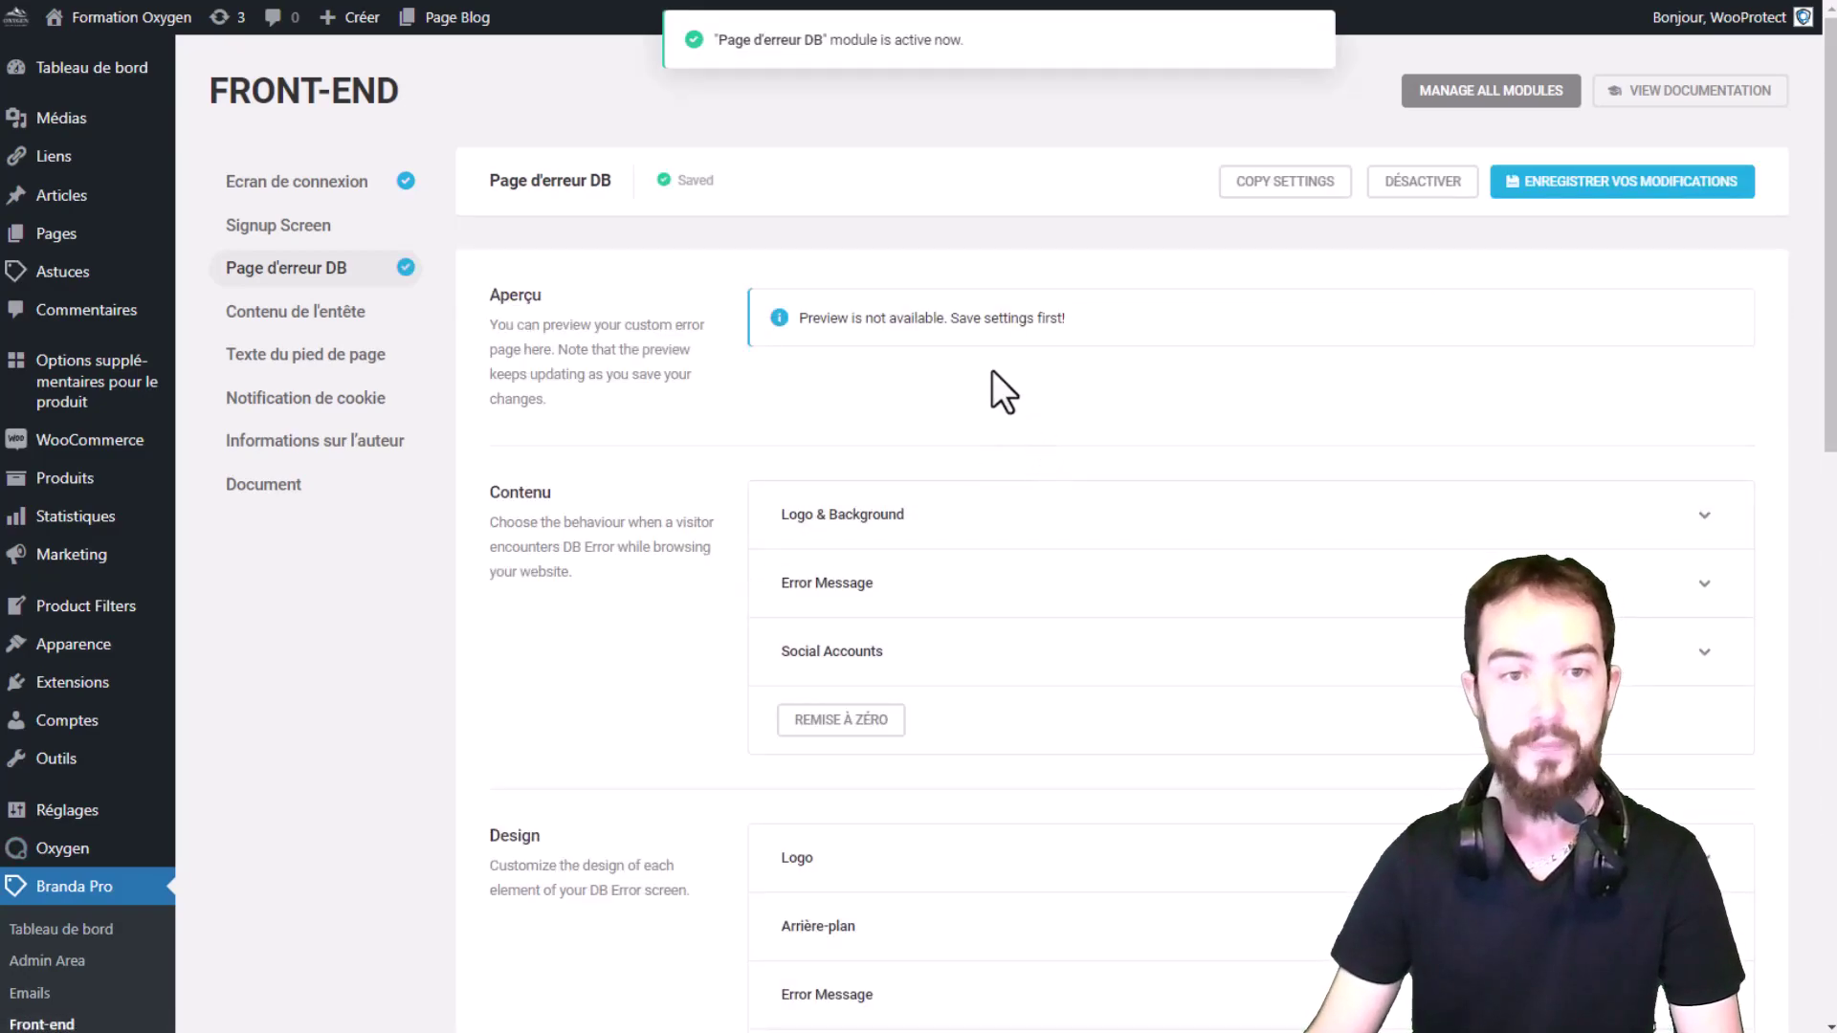
{"action": "scroll", "coordinate": [1181, 341], "scroll_direction": "down", "scroll_amount": 1}
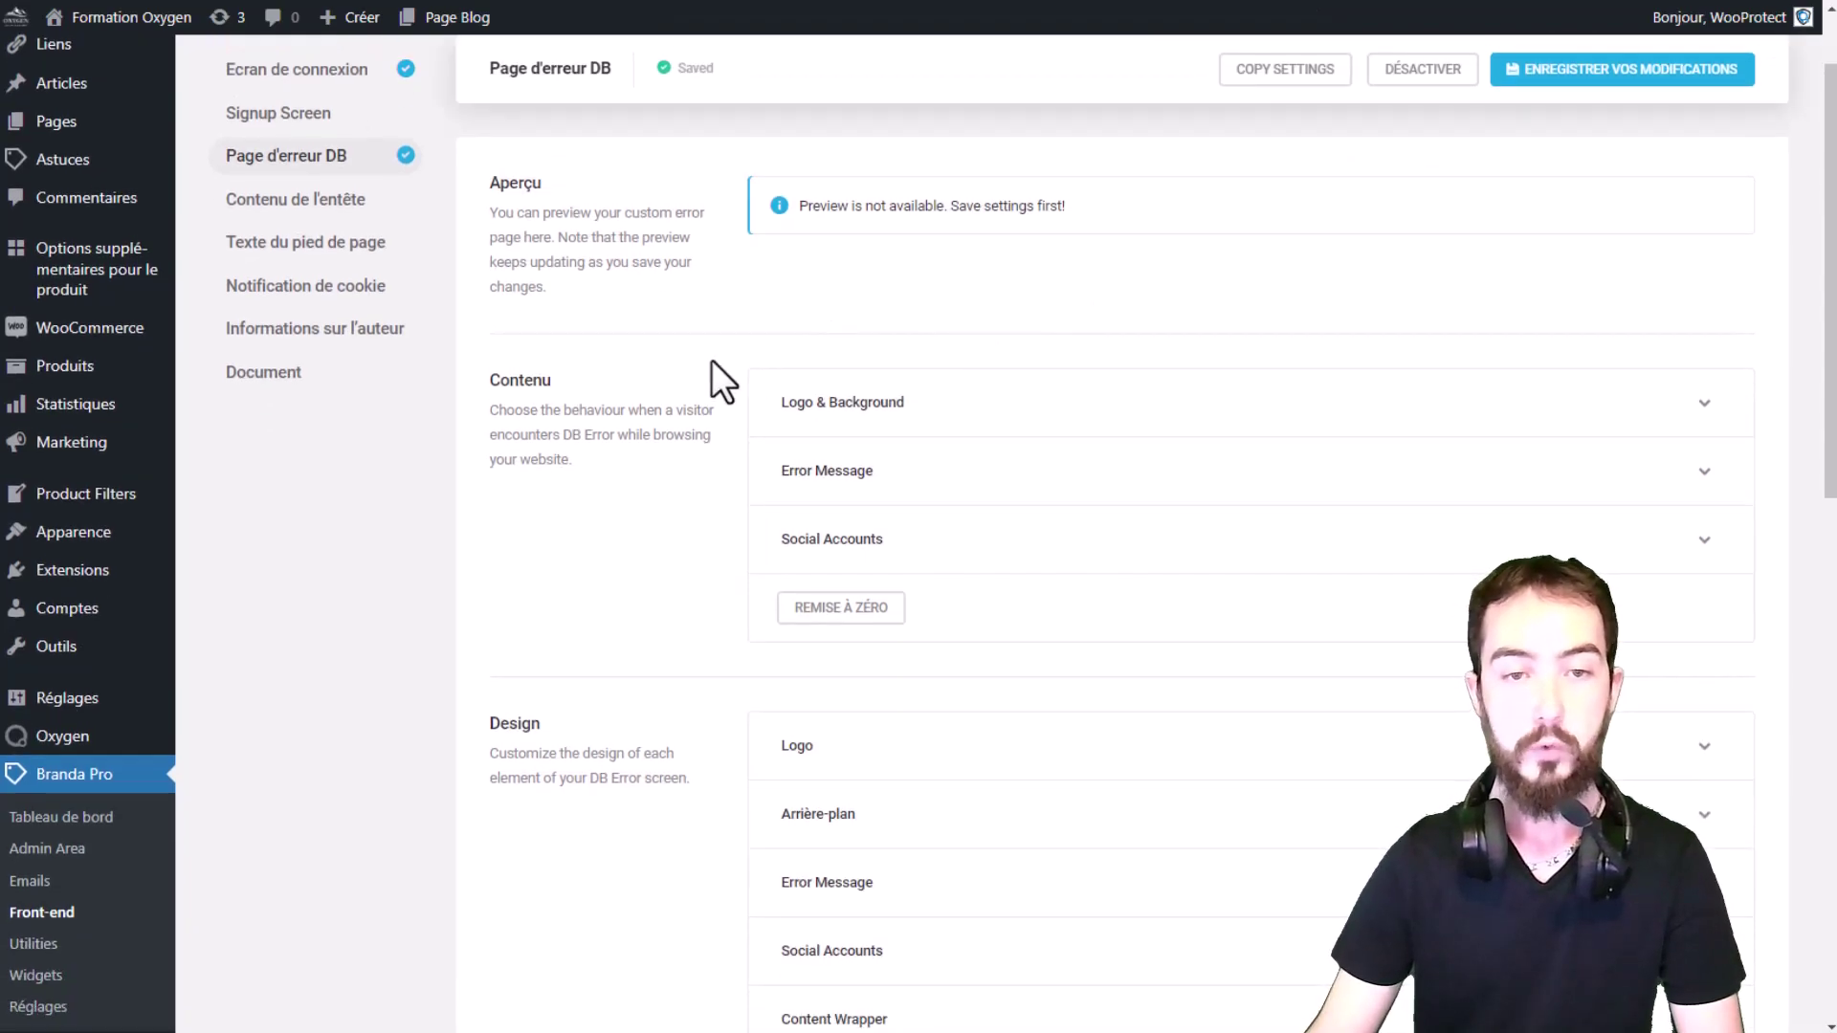
{"action": "scroll", "coordinate": [785, 263], "scroll_direction": "down", "scroll_amount": 1}
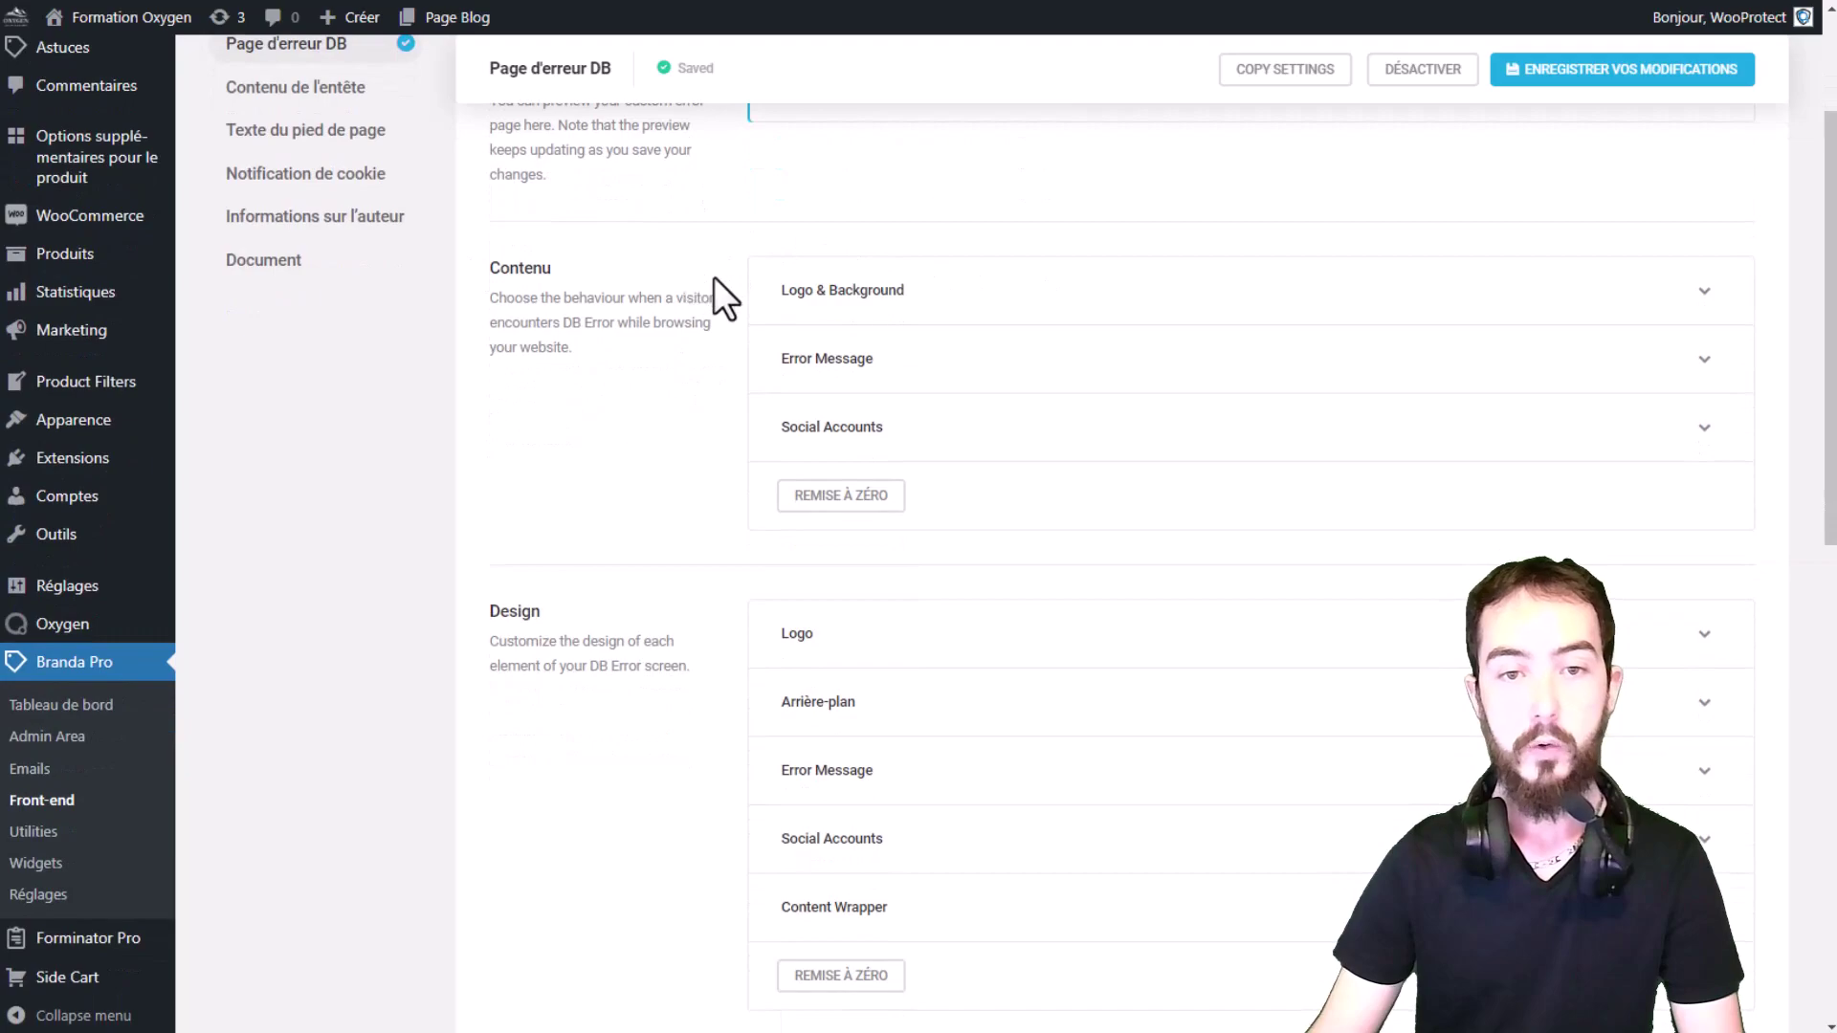
{"action": "left_click", "coordinate": [1028, 289]}
{"action": "left_click", "coordinate": [952, 533]}
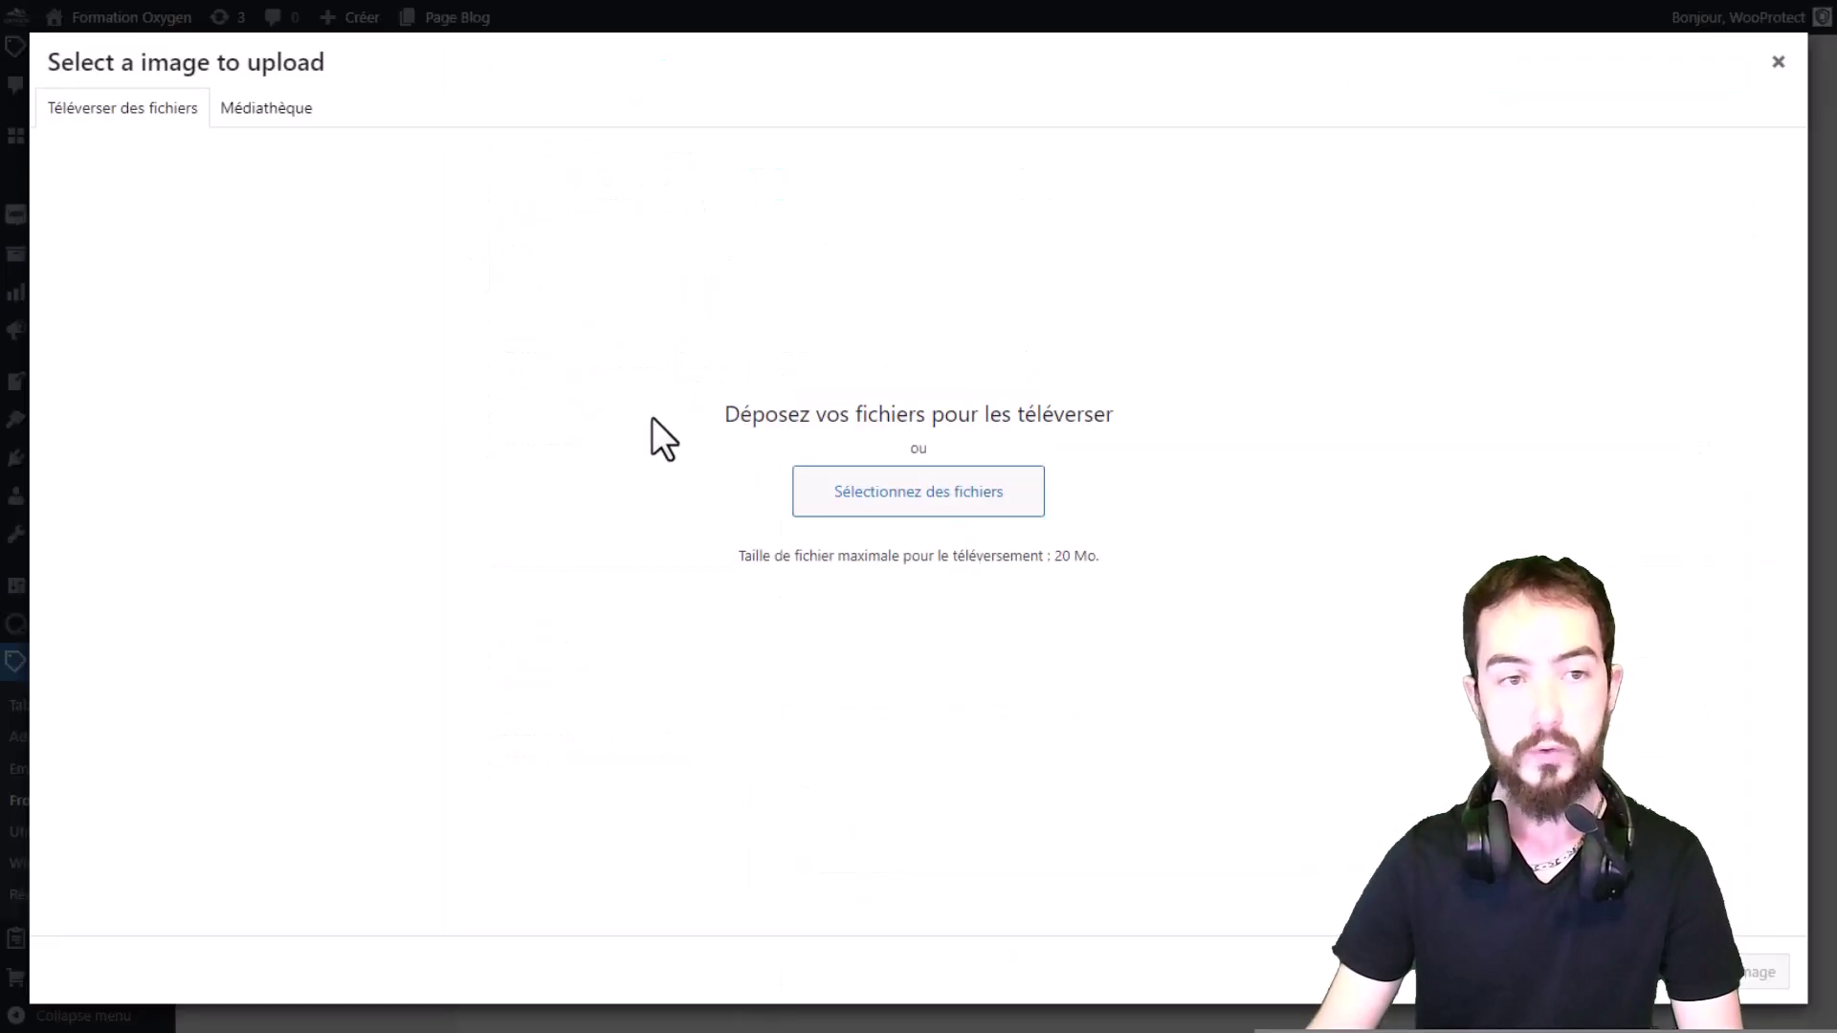
{"action": "triple_click", "coordinate": [245, 123]}
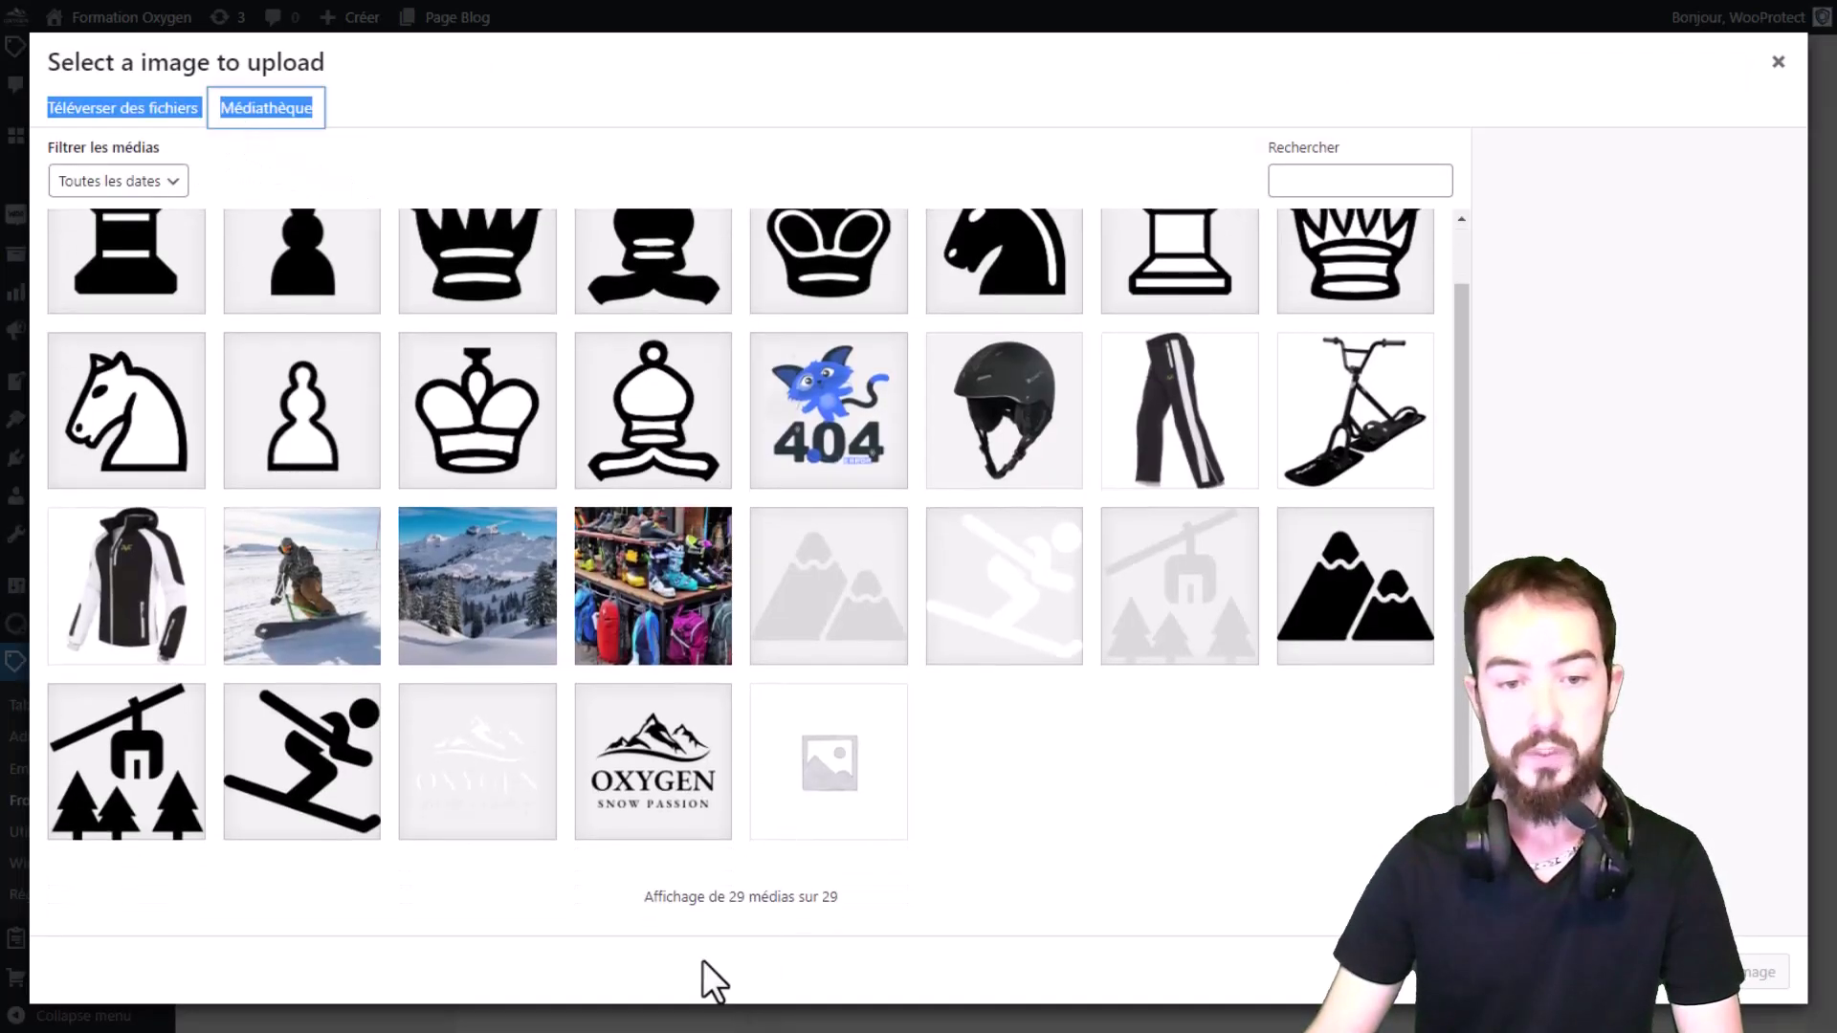
{"action": "left_click", "coordinate": [1759, 973]}
Step: Review the error message and social accounts sections of the error page
{"action": "scroll", "coordinate": [1032, 486], "scroll_direction": "down", "scroll_amount": 5}
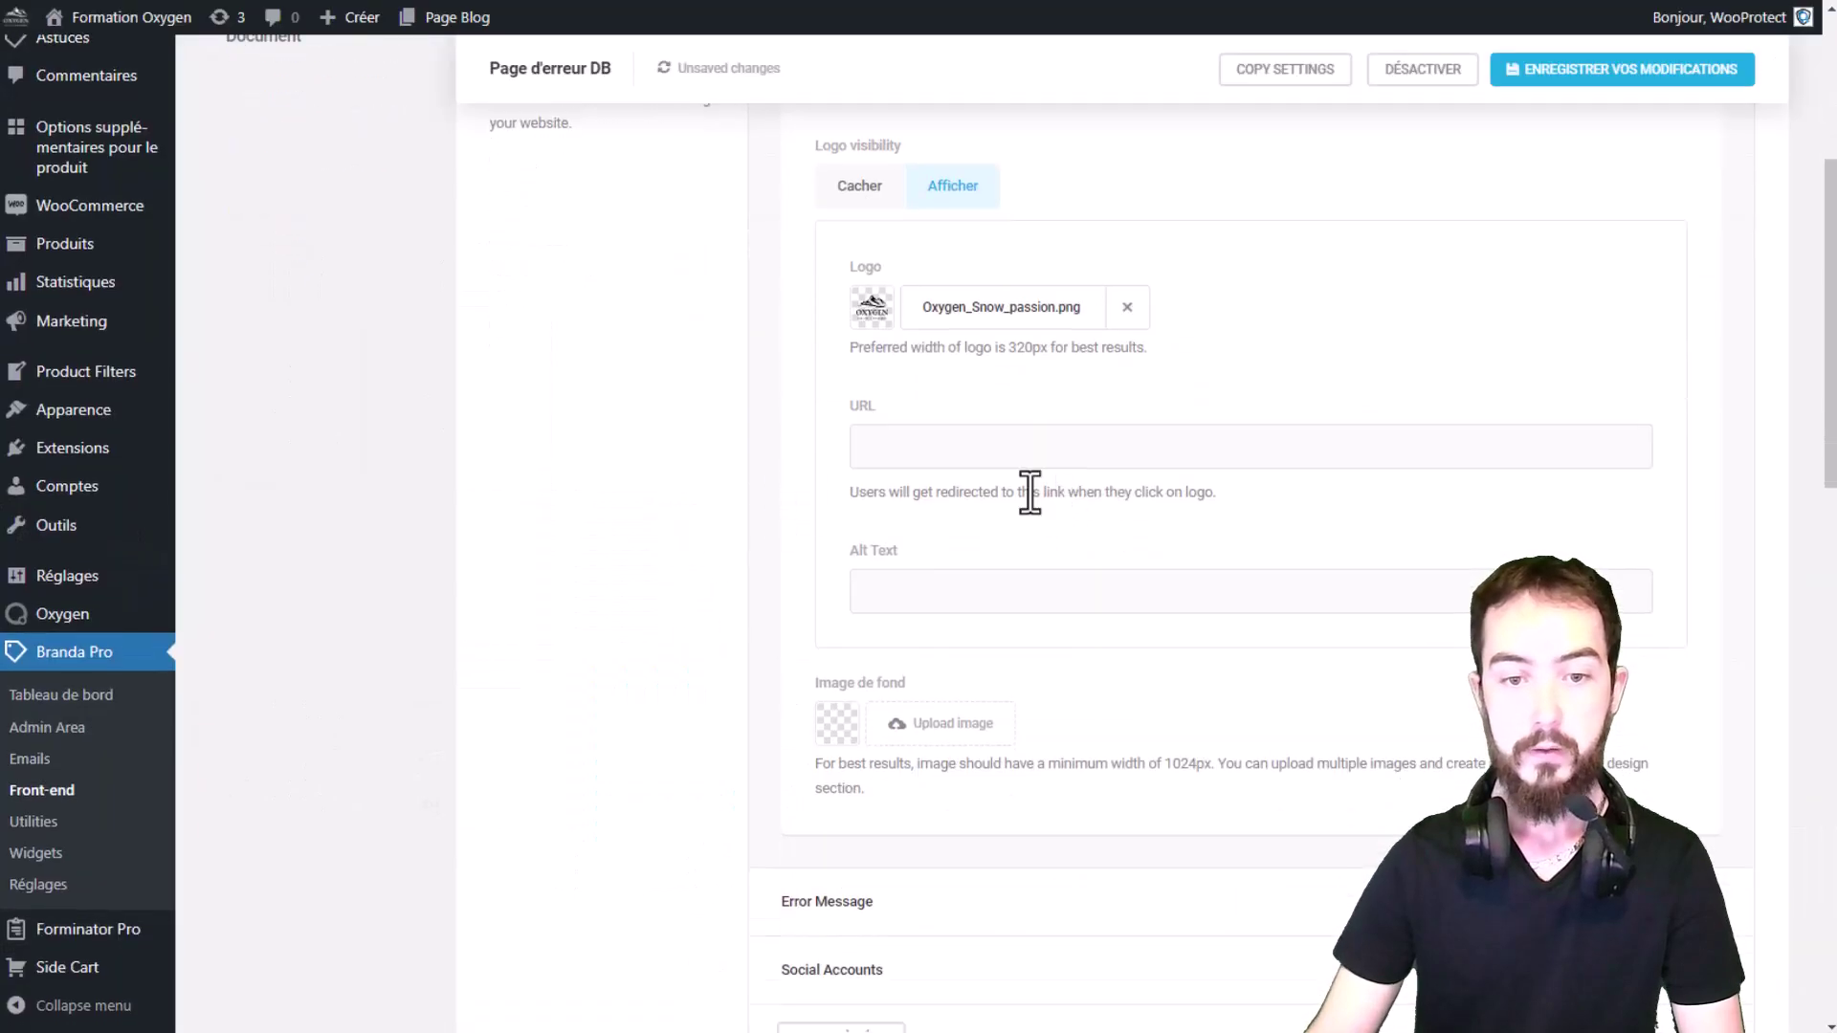
{"action": "left_click", "coordinate": [900, 569]}
{"action": "scroll", "coordinate": [1189, 513], "scroll_direction": "down", "scroll_amount": 3}
{"action": "left_click_drag", "start_coordinate": [1144, 349], "coordinate": [727, 395]}
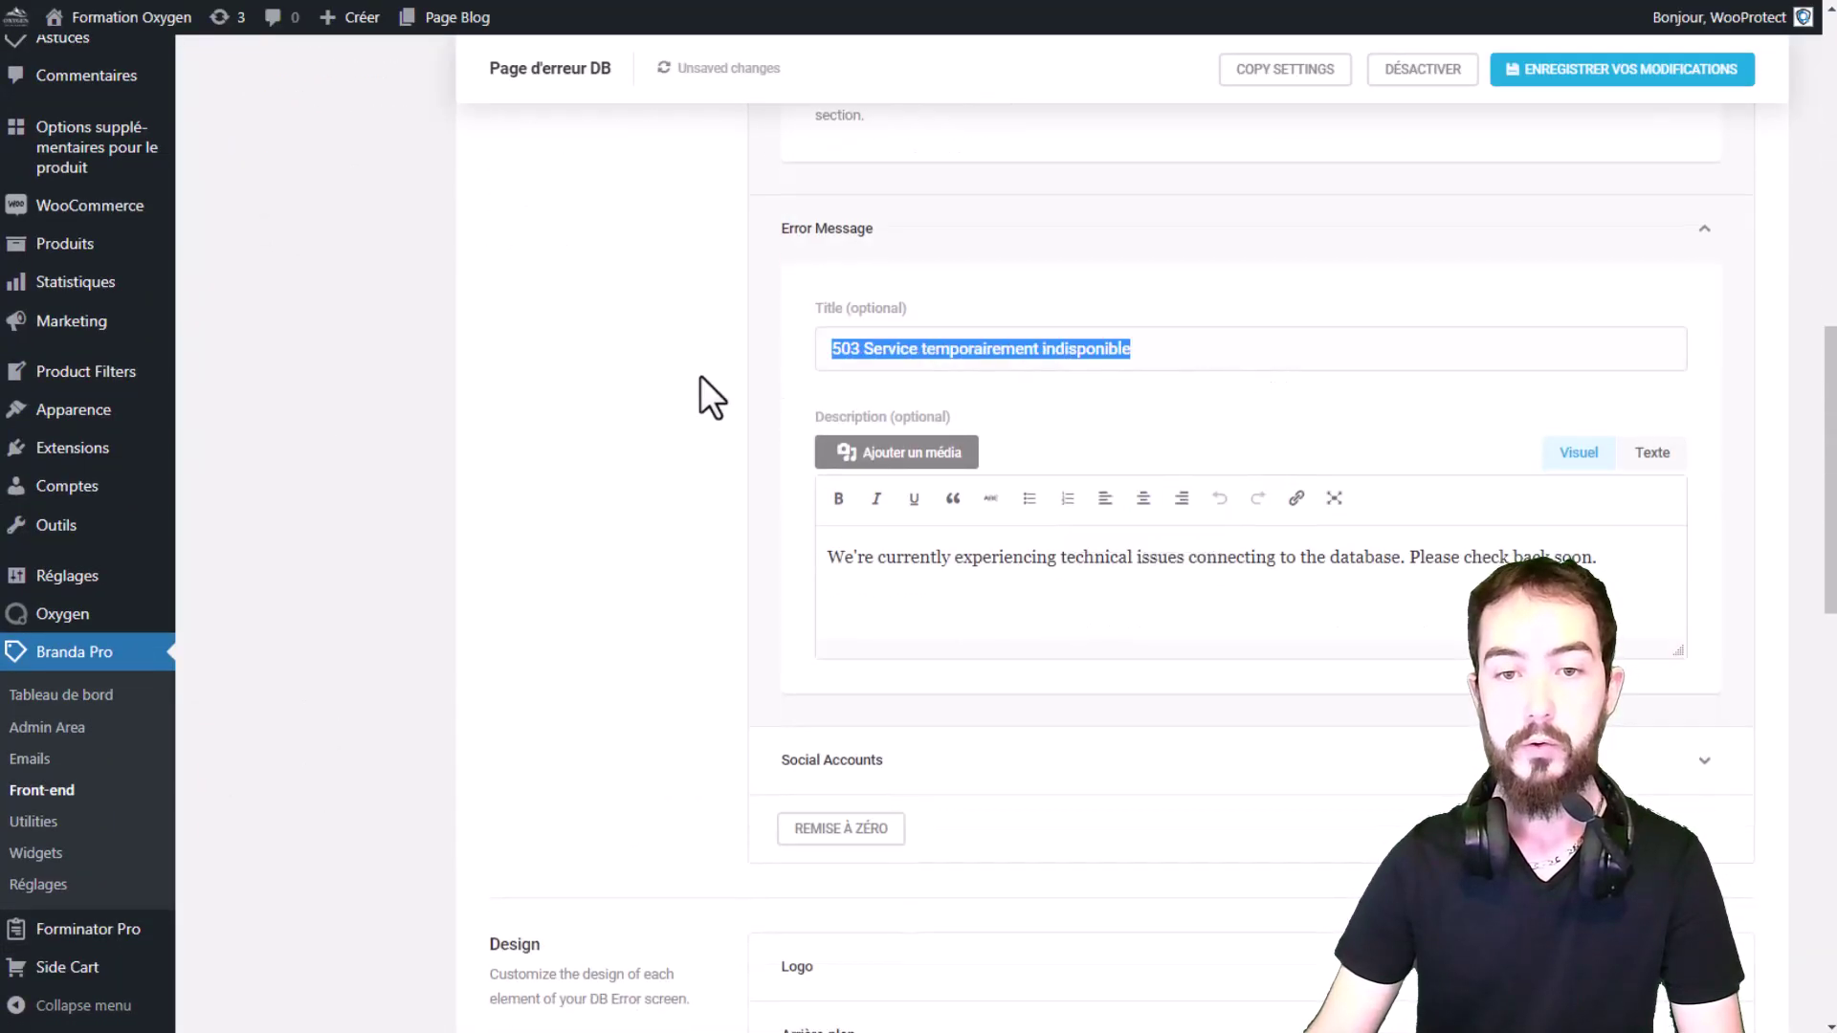
{"action": "left_click_drag", "start_coordinate": [1467, 574], "coordinate": [553, 580]}
{"action": "scroll", "coordinate": [808, 561], "scroll_direction": "down", "scroll_amount": 5}
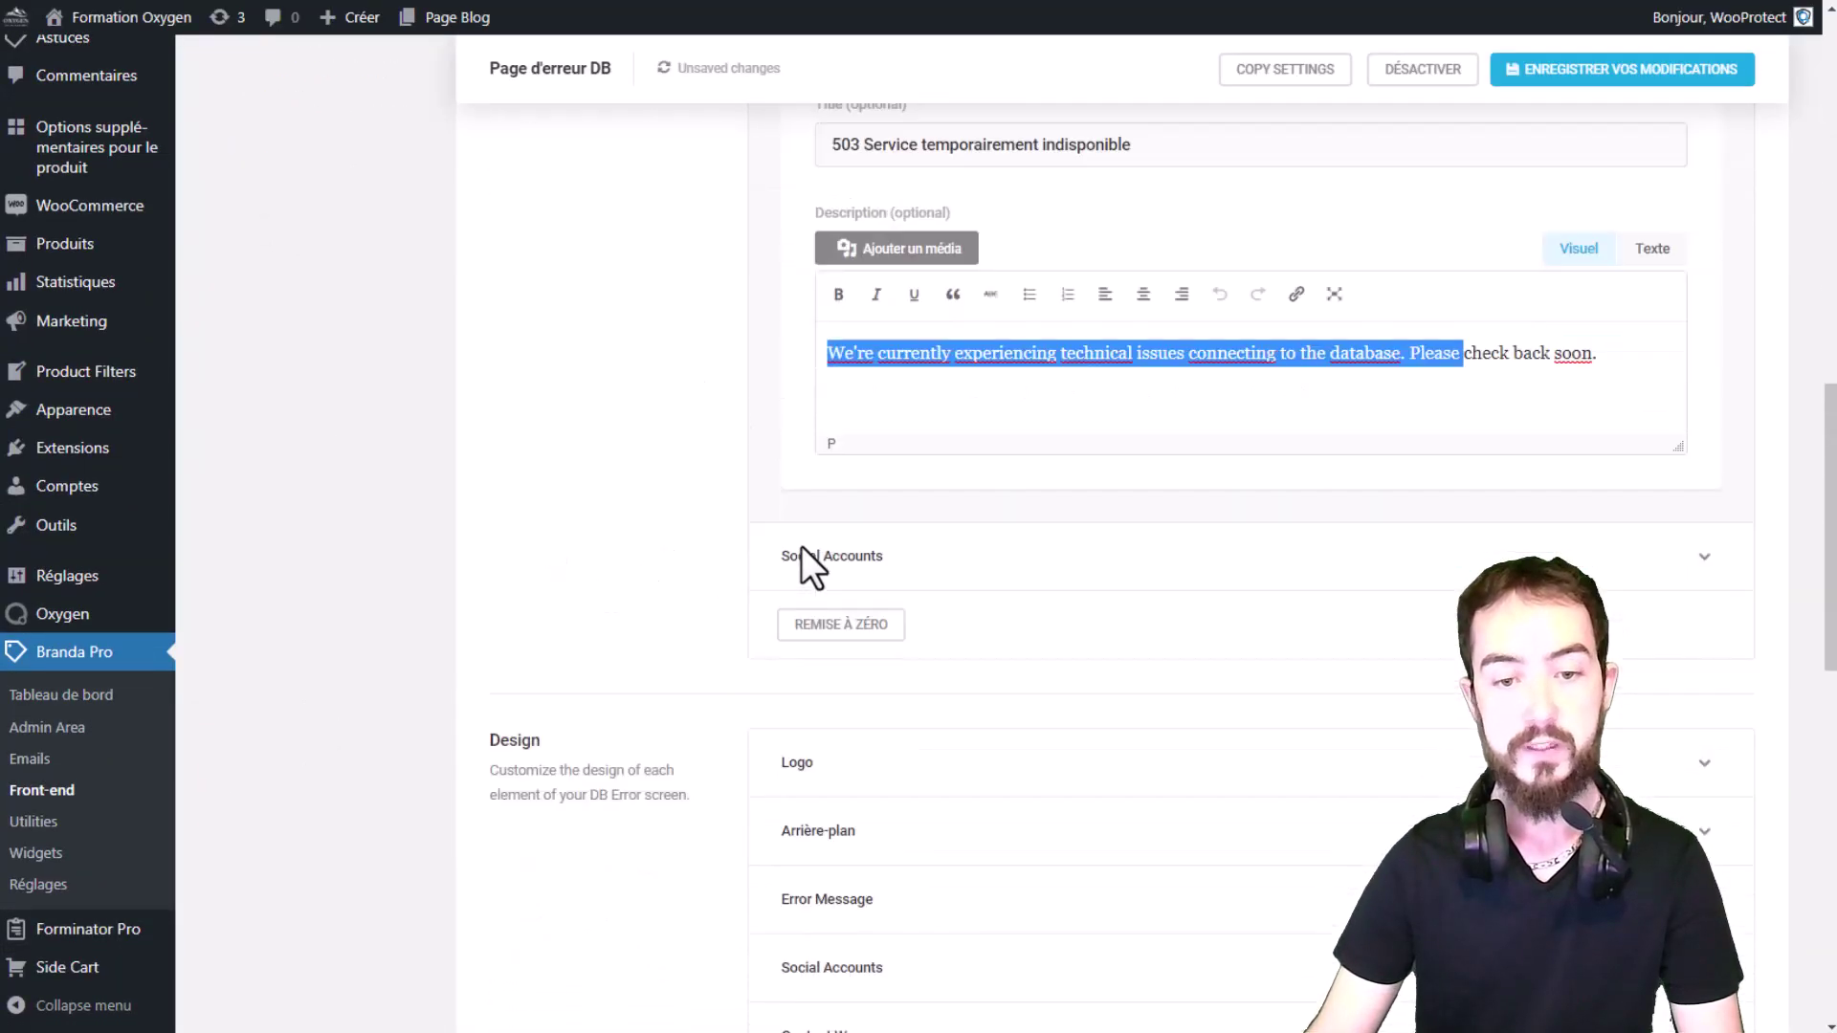
{"action": "left_click", "coordinate": [1087, 312]}
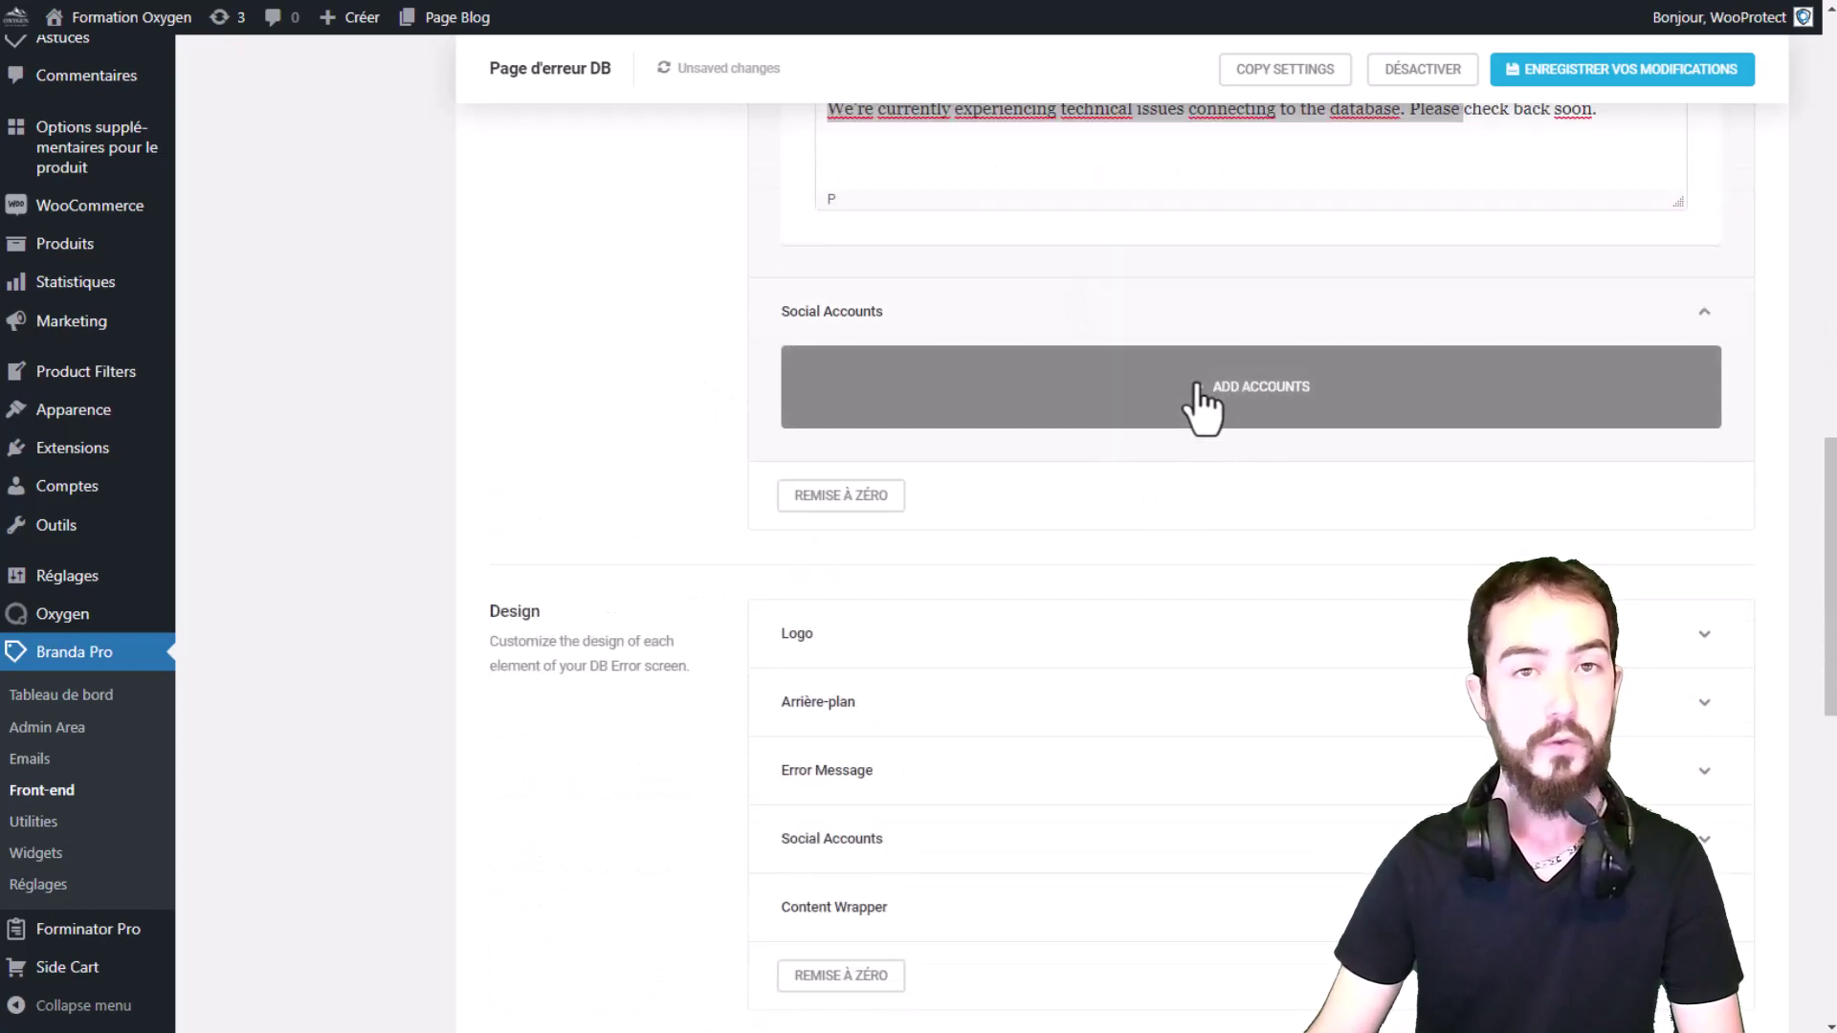
{"action": "scroll", "coordinate": [1205, 414], "scroll_direction": "down", "scroll_amount": 1}
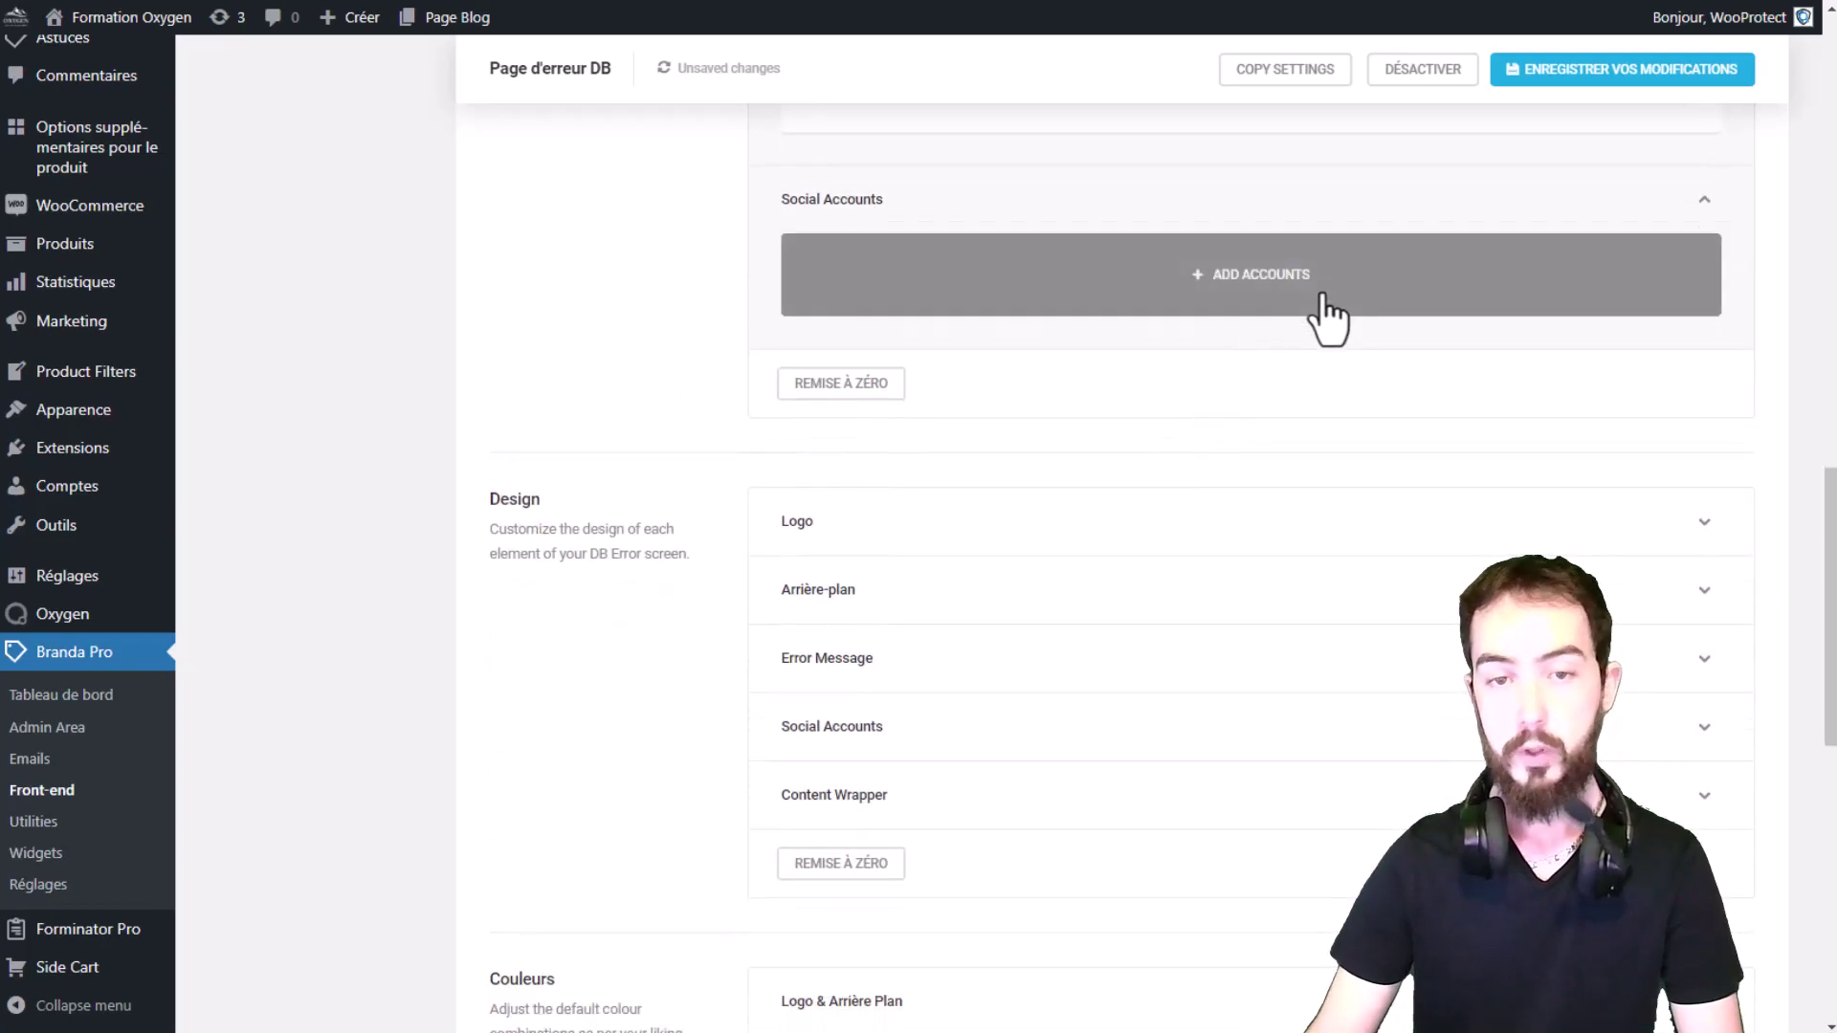
{"action": "scroll", "coordinate": [1324, 312], "scroll_direction": "down", "scroll_amount": 2}
Step: Check the logo design options and collapse the error message section
{"action": "left_click", "coordinate": [1062, 285]}
{"action": "left_click", "coordinate": [870, 296]}
{"action": "left_click_drag", "start_coordinate": [554, 319], "coordinate": [434, 316]}
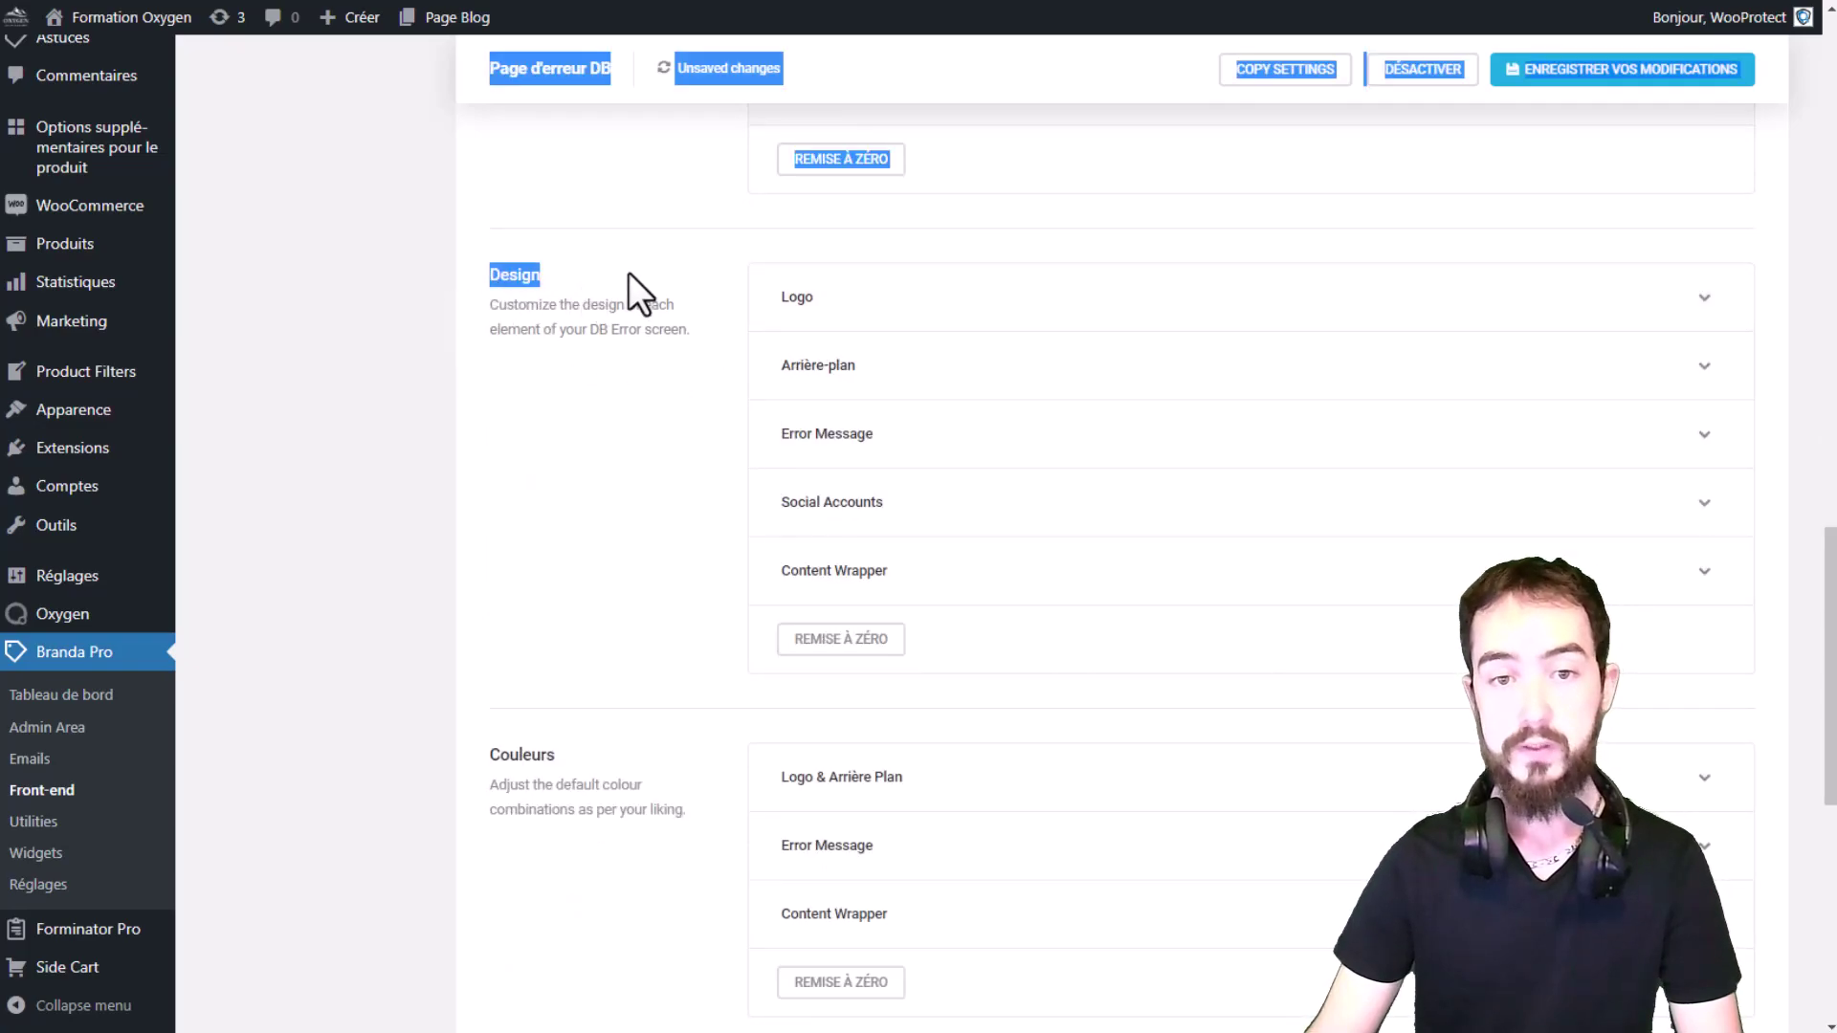
{"action": "left_click", "coordinate": [689, 321]}
{"action": "scroll", "coordinate": [763, 361], "scroll_direction": "up", "scroll_amount": 8}
{"action": "scroll", "coordinate": [842, 430], "scroll_direction": "down", "scroll_amount": 1}
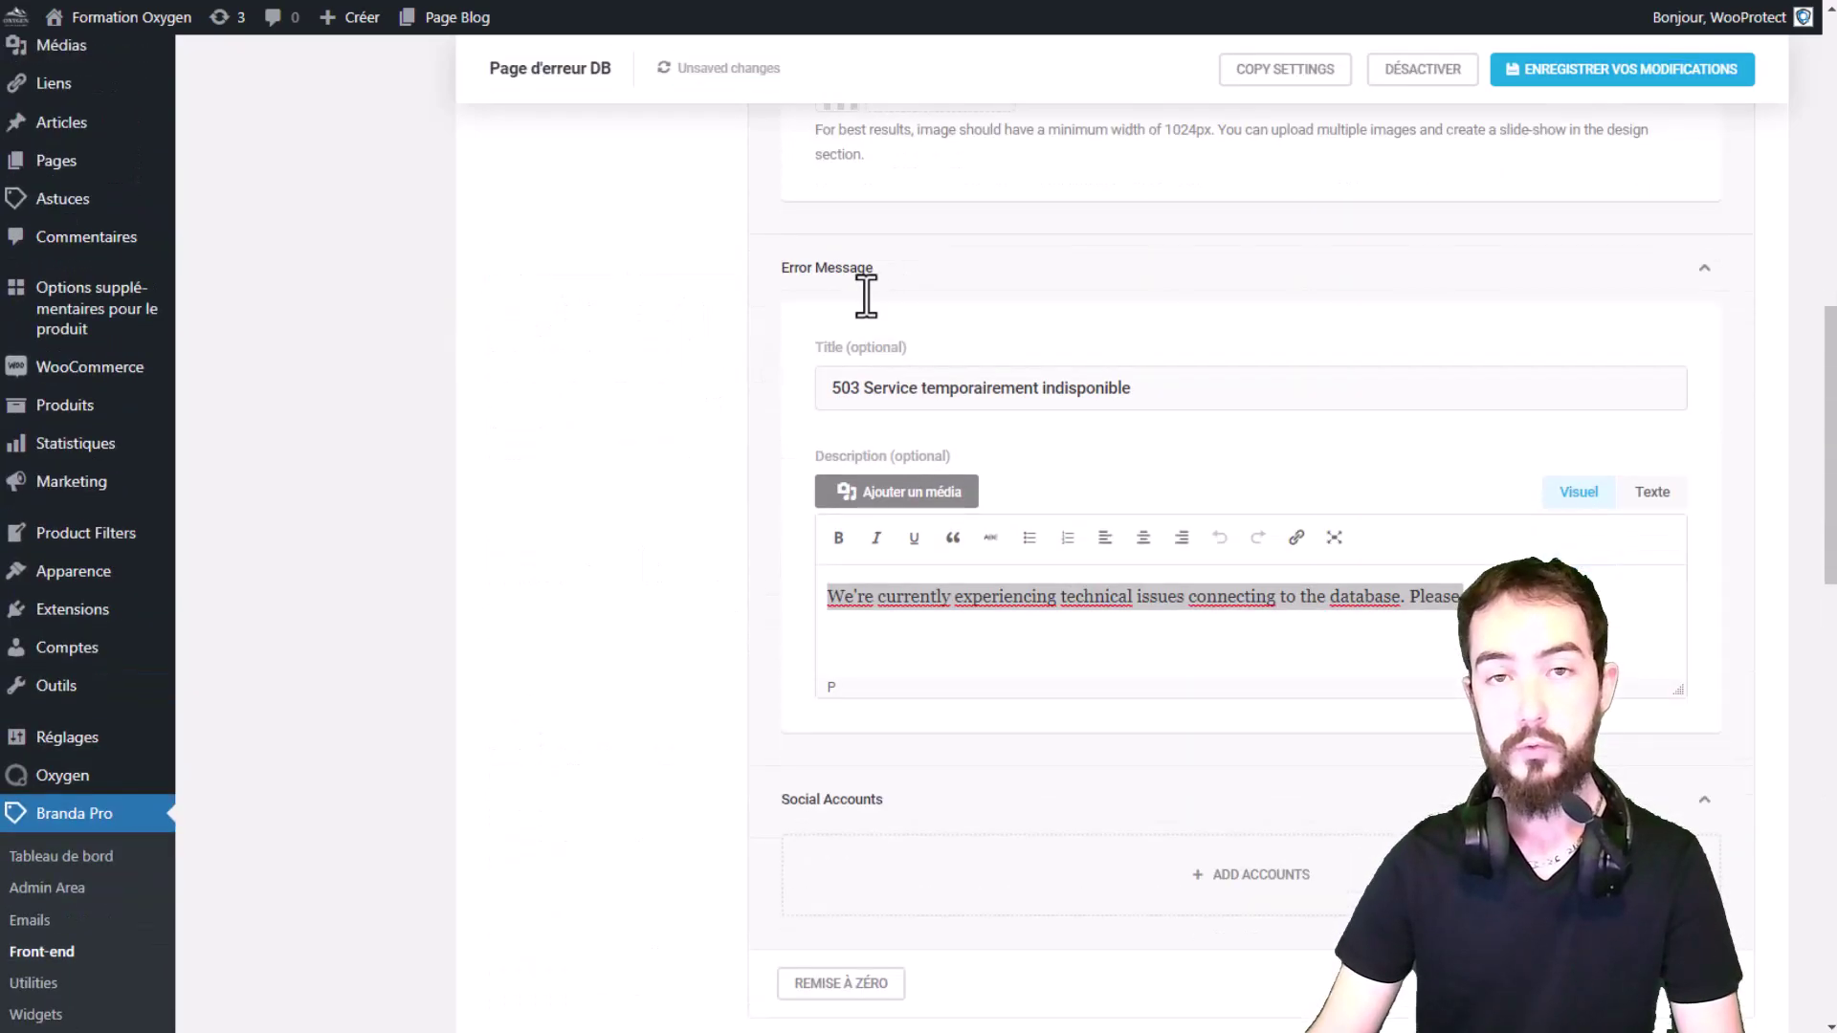
{"action": "left_click", "coordinate": [861, 287]}
{"action": "scroll", "coordinate": [942, 345], "scroll_direction": "down", "scroll_amount": 2}
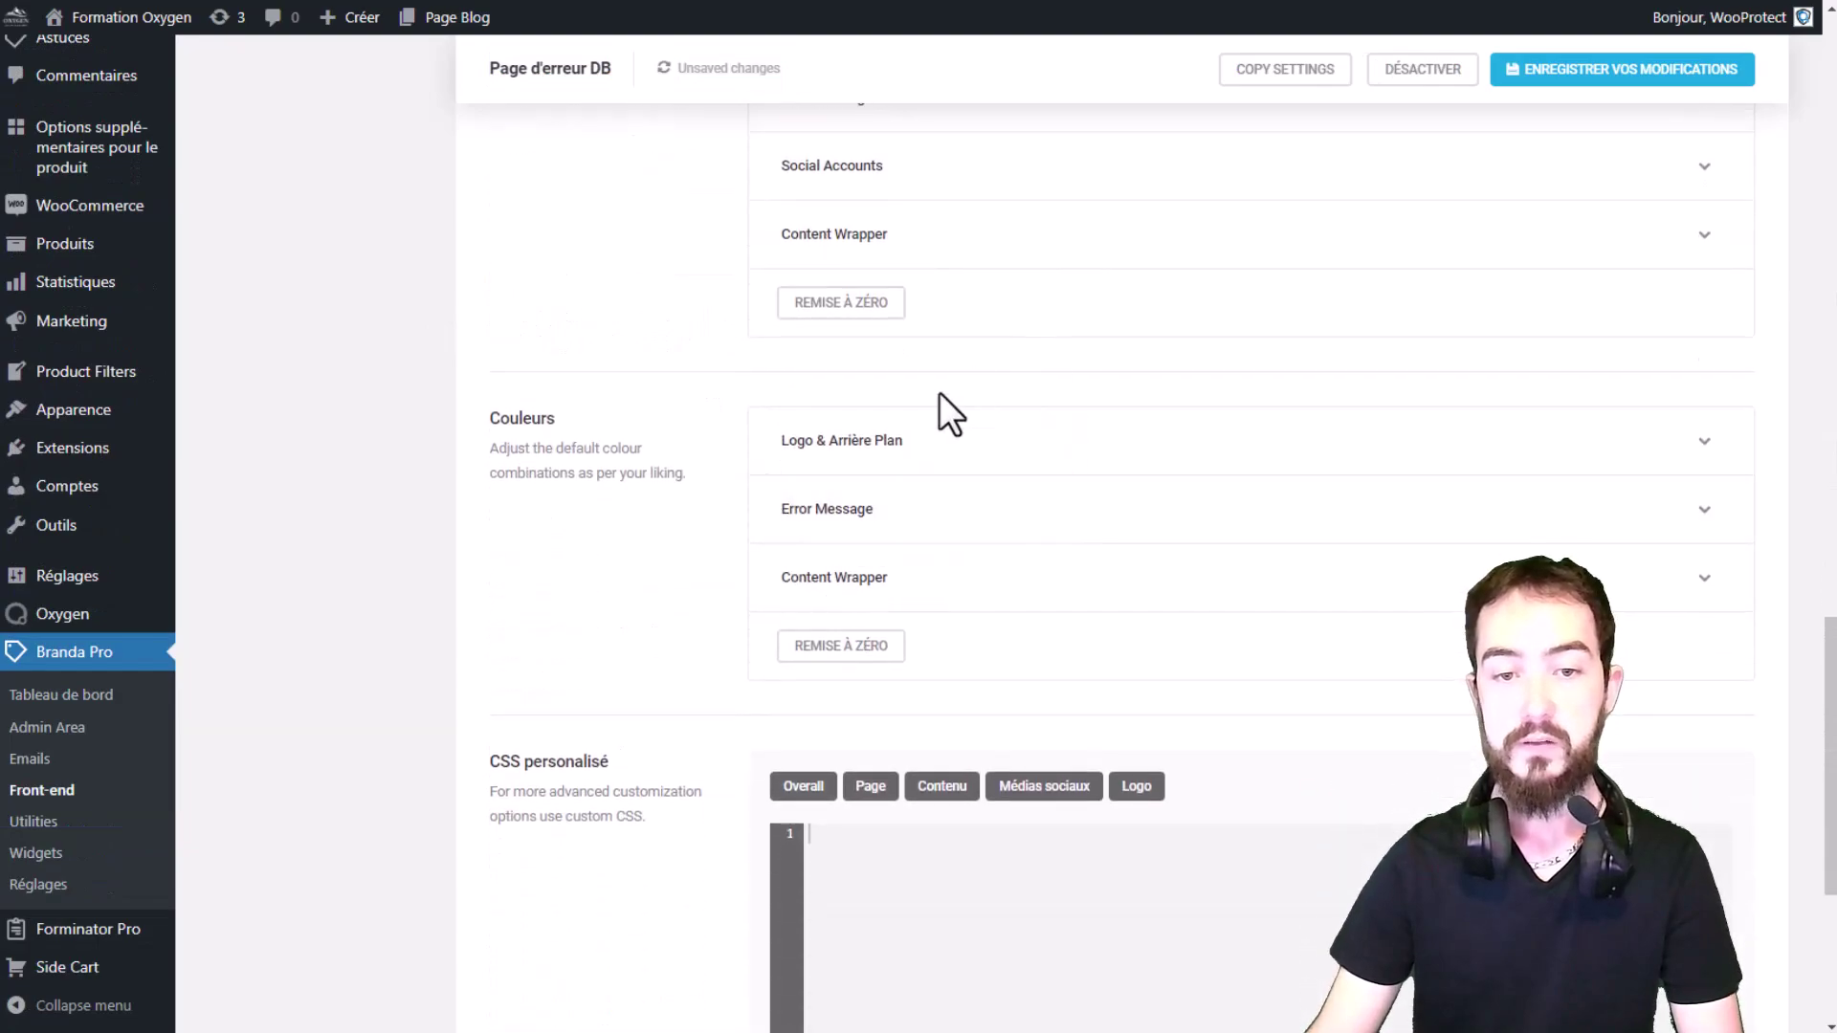
{"action": "scroll", "coordinate": [959, 497], "scroll_direction": "down", "scroll_amount": 5}
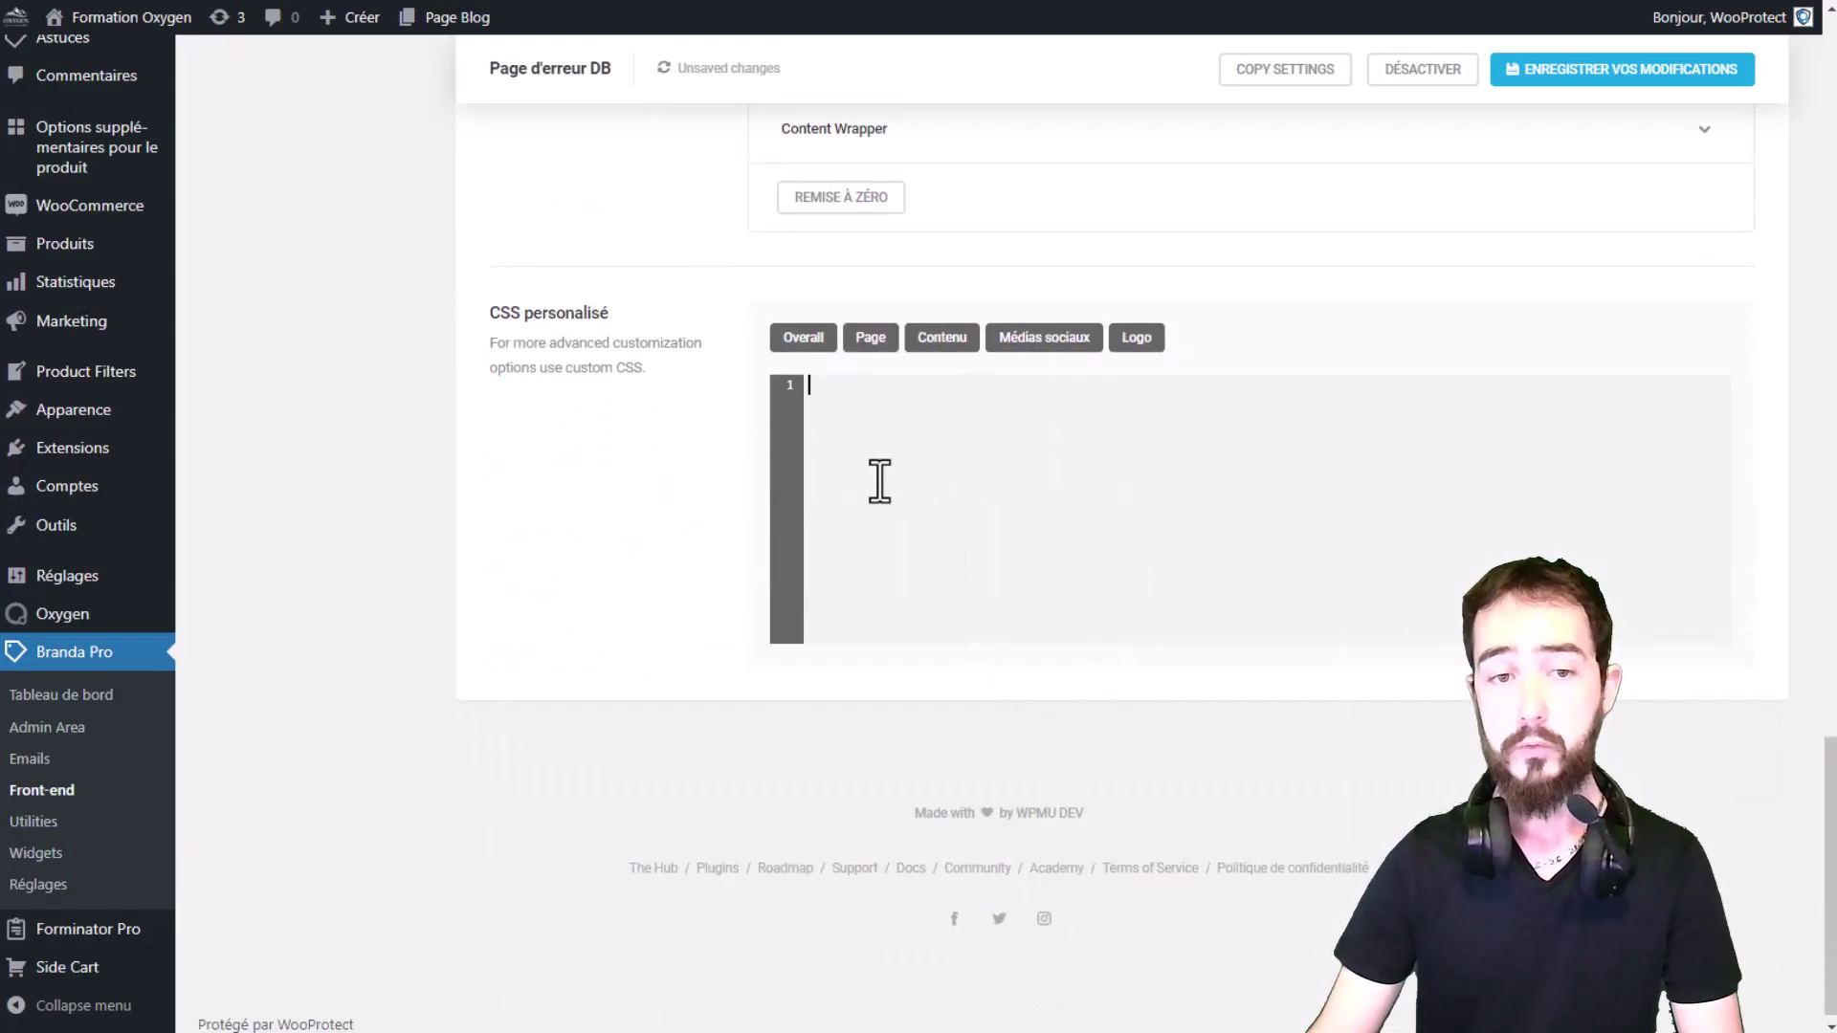
{"action": "left_click_drag", "start_coordinate": [609, 316], "coordinate": [486, 314]}
Step: Insert a .page rule with a nested .content rule into custom CSS and save
{"action": "left_click", "coordinate": [794, 379]}
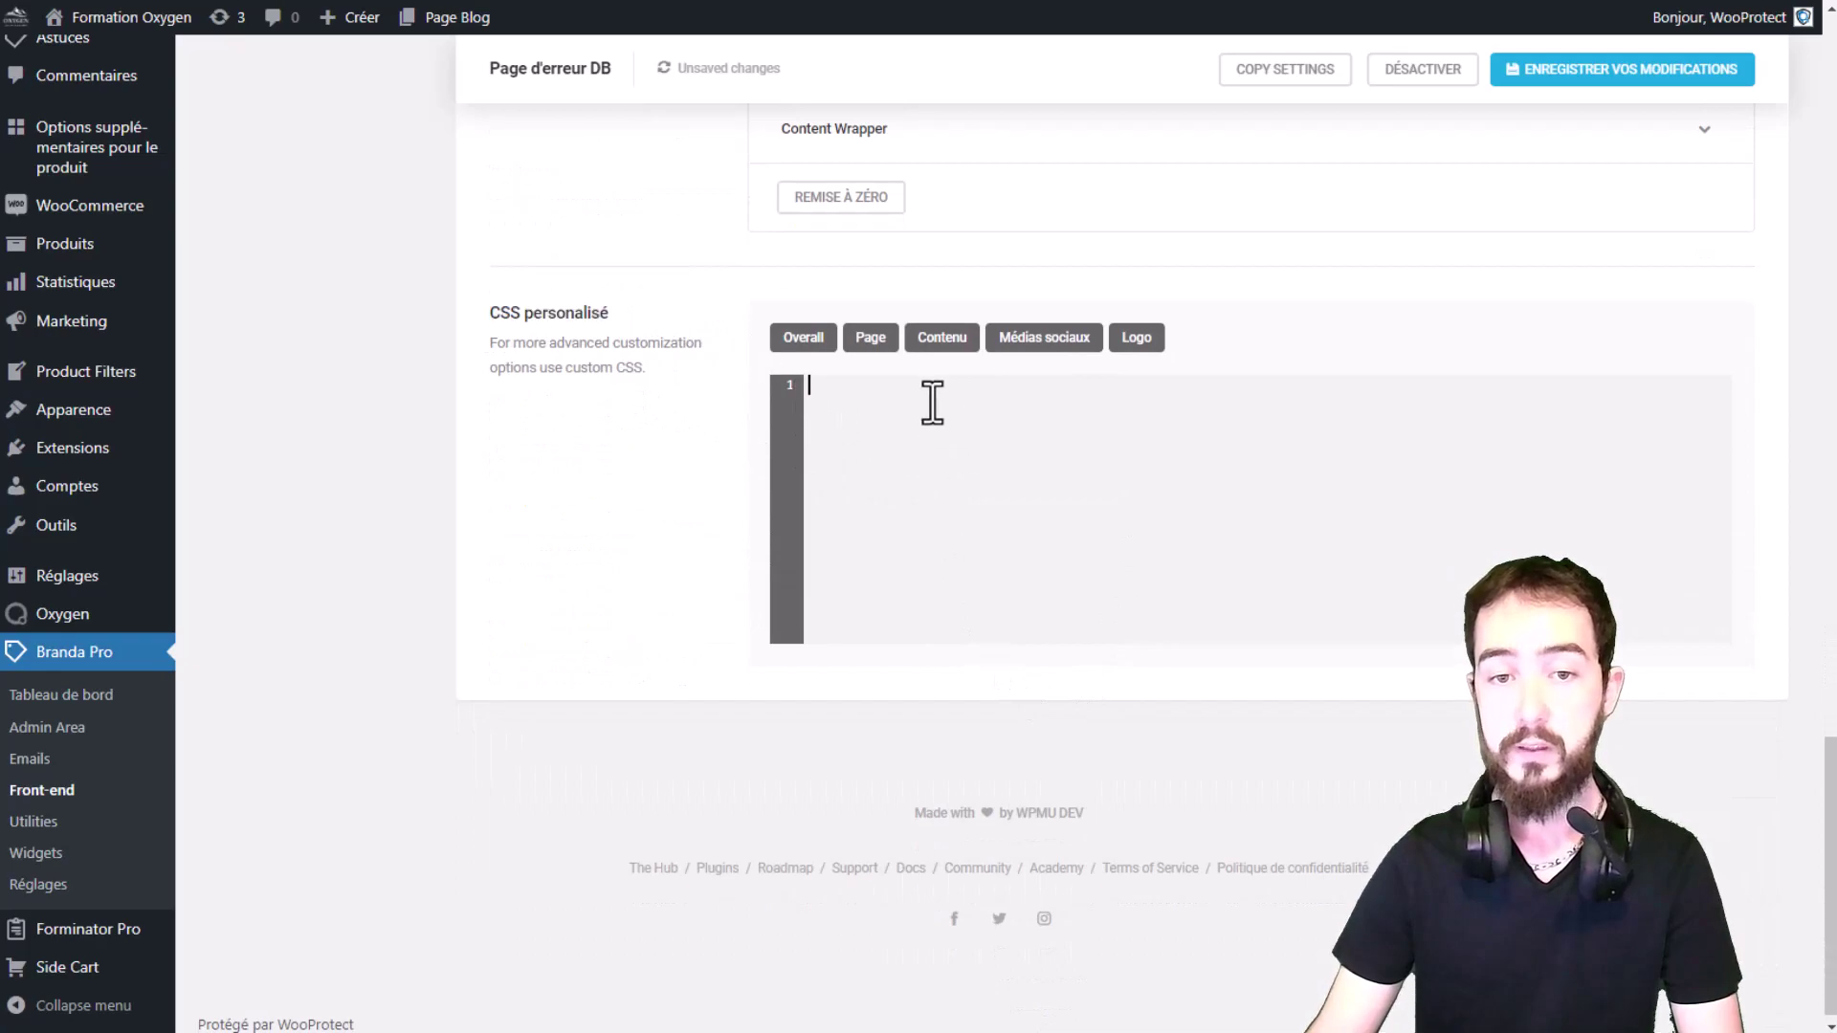
{"action": "left_click", "coordinate": [883, 341]}
{"action": "left_click", "coordinate": [943, 338]}
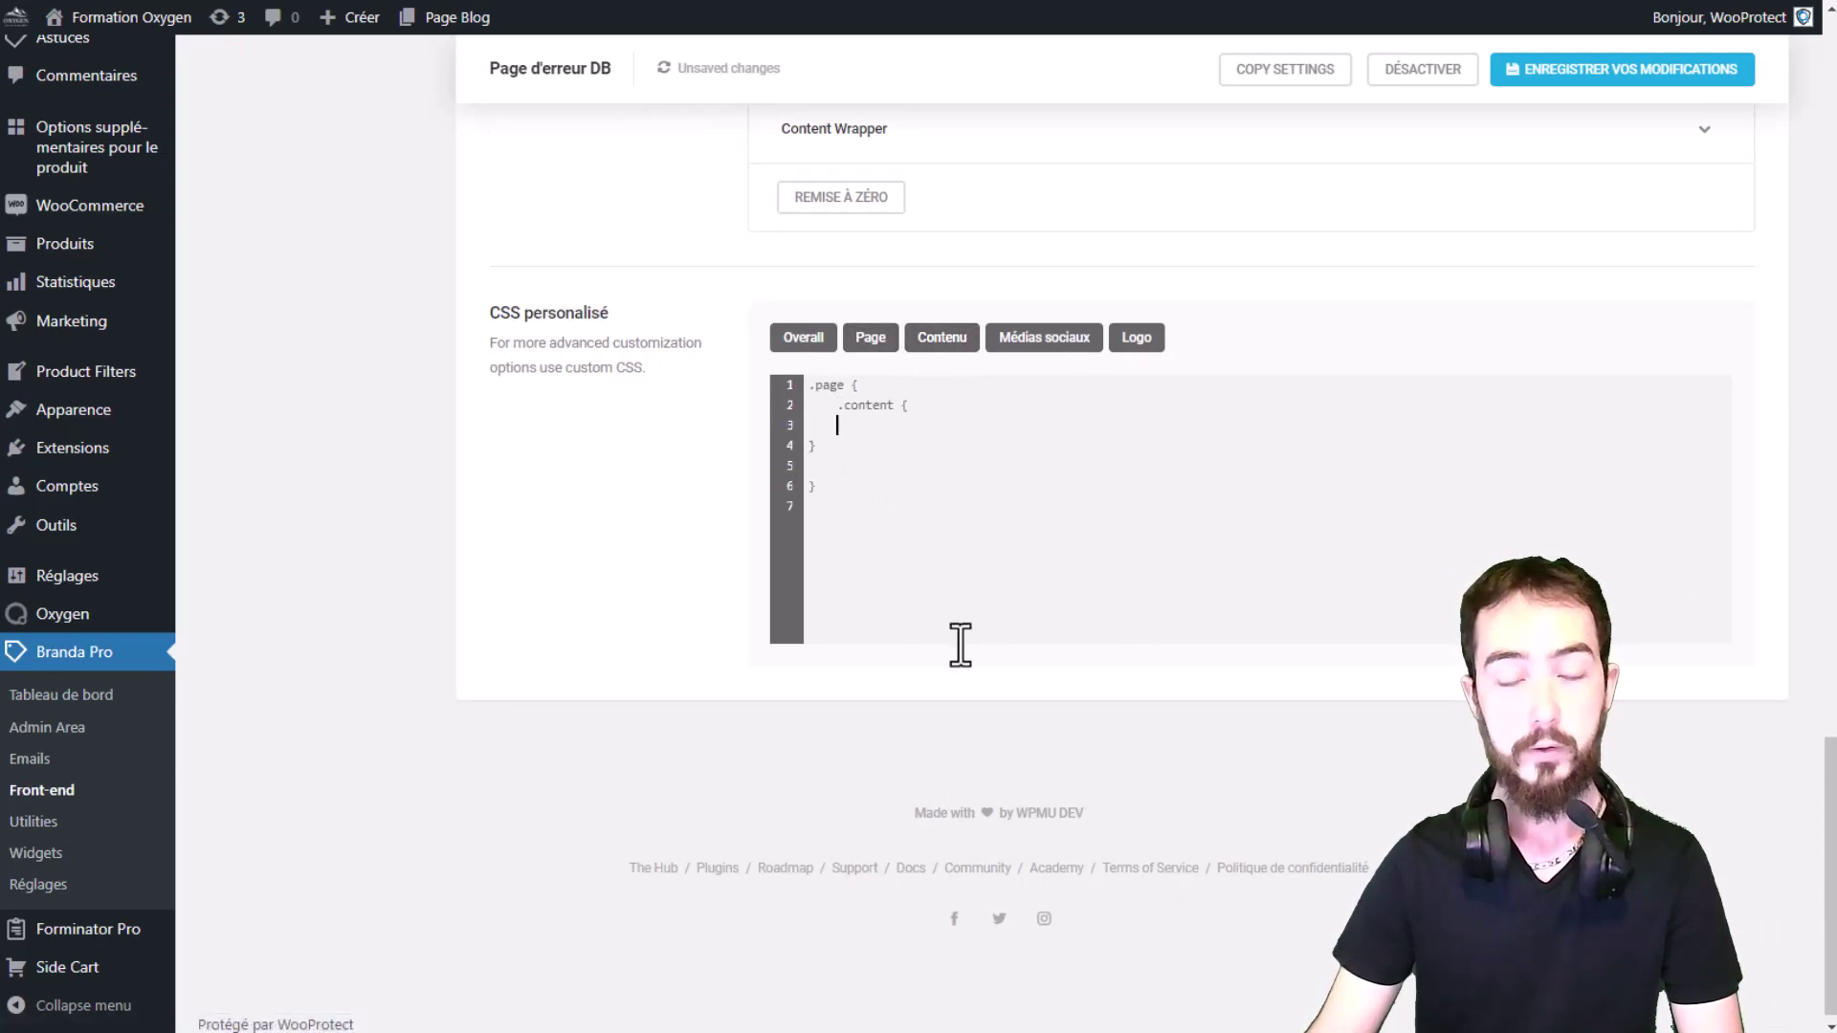
{"action": "scroll", "coordinate": [960, 631], "scroll_direction": "up", "scroll_amount": 12}
{"action": "left_click", "coordinate": [1652, 95]}
{"action": "scroll", "coordinate": [1059, 606], "scroll_direction": "up", "scroll_amount": 8}
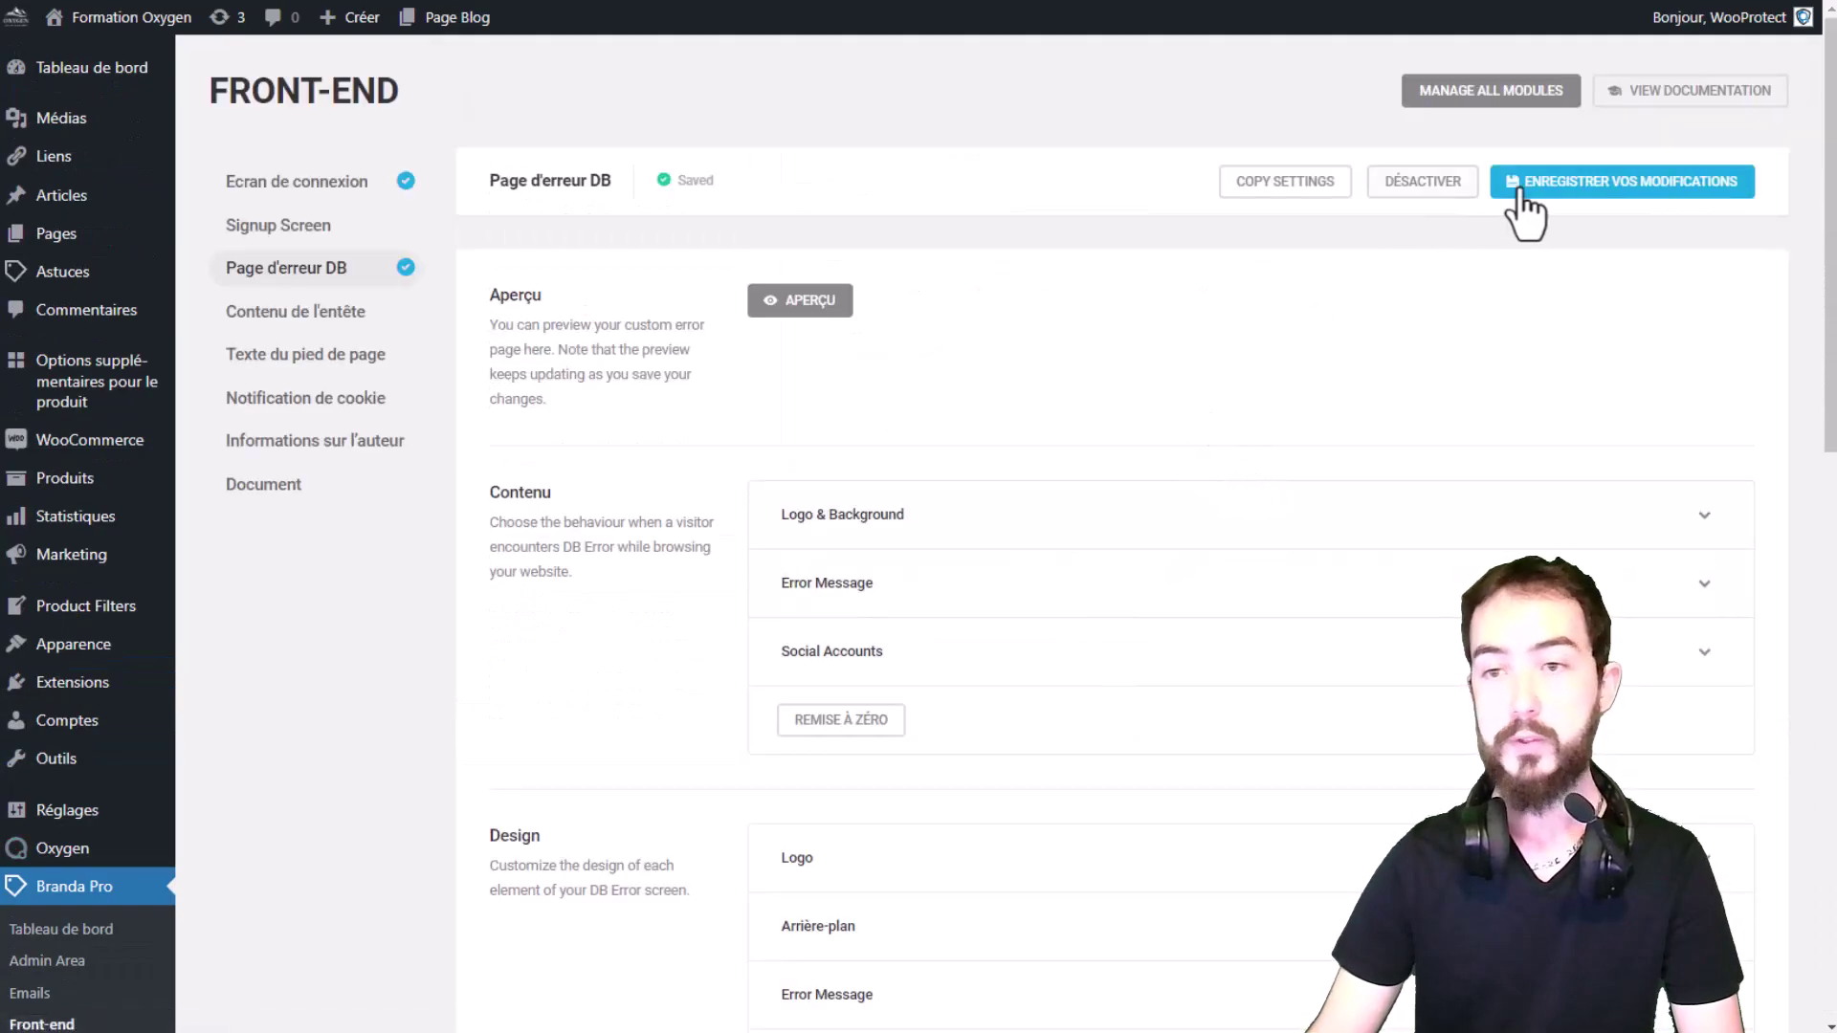
{"action": "left_click", "coordinate": [778, 305]}
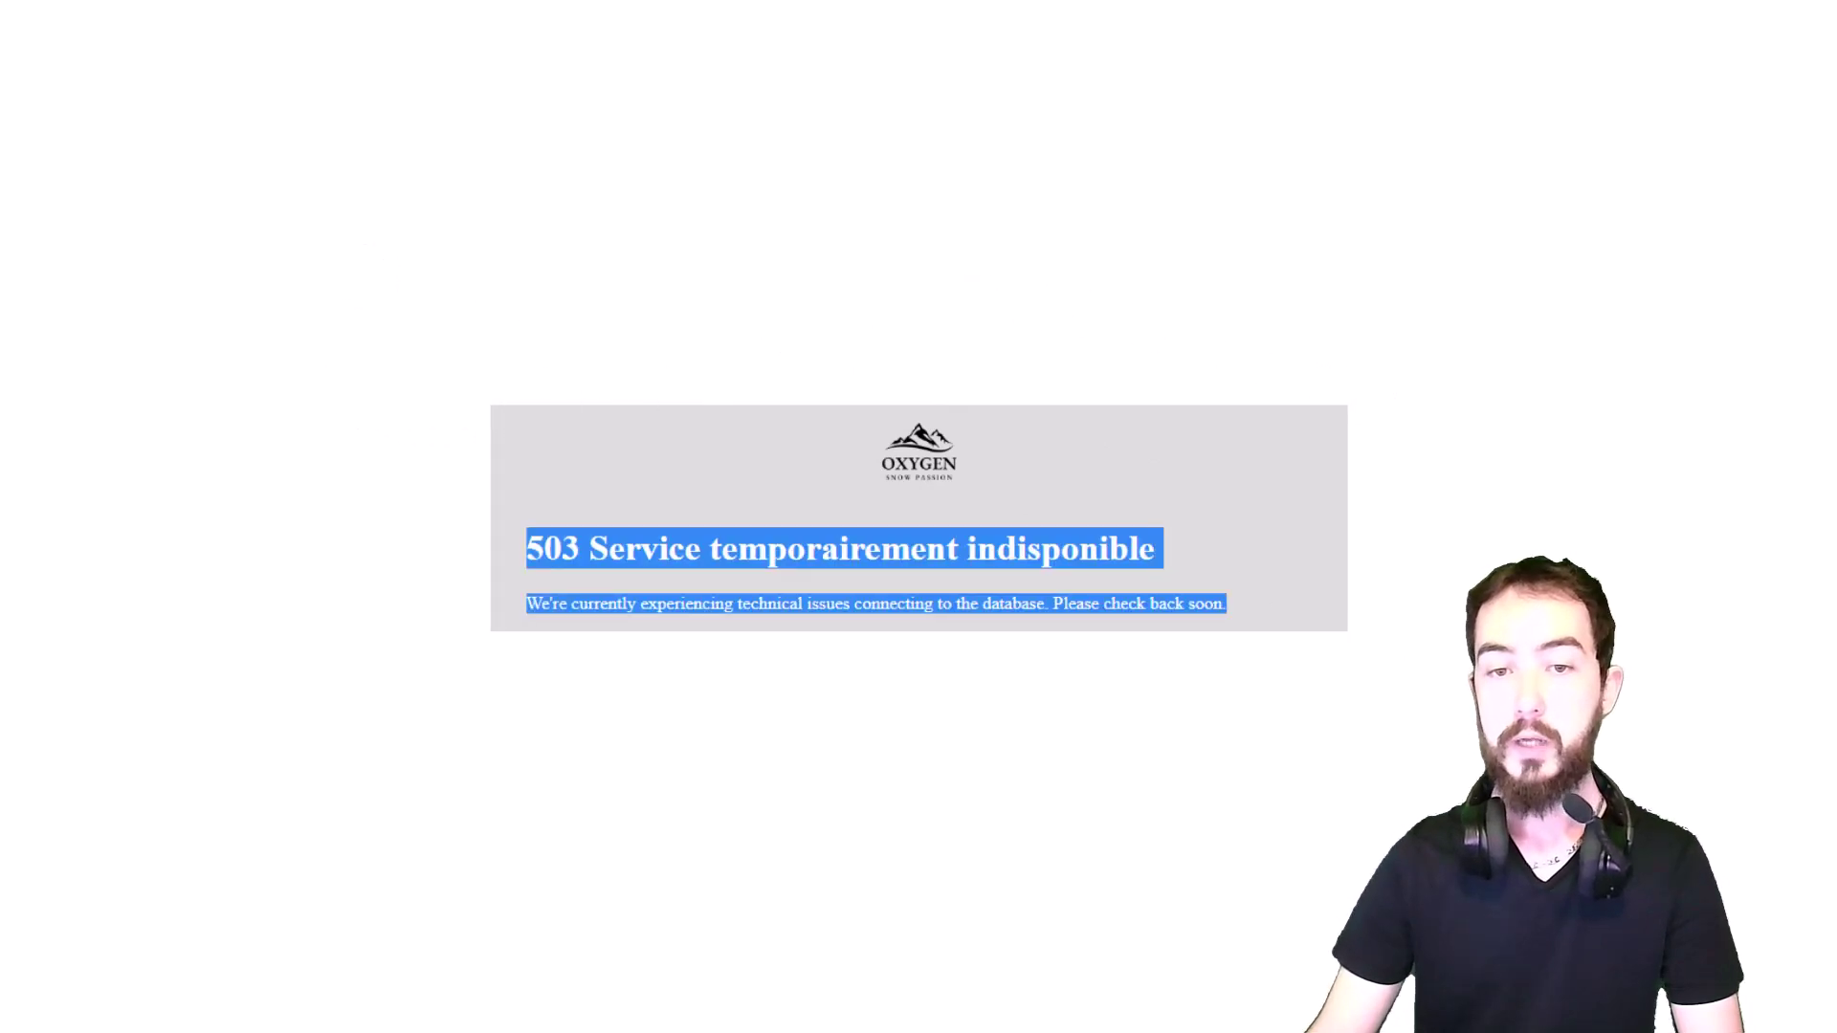
{"action": "left_click", "coordinate": [1278, 582]}
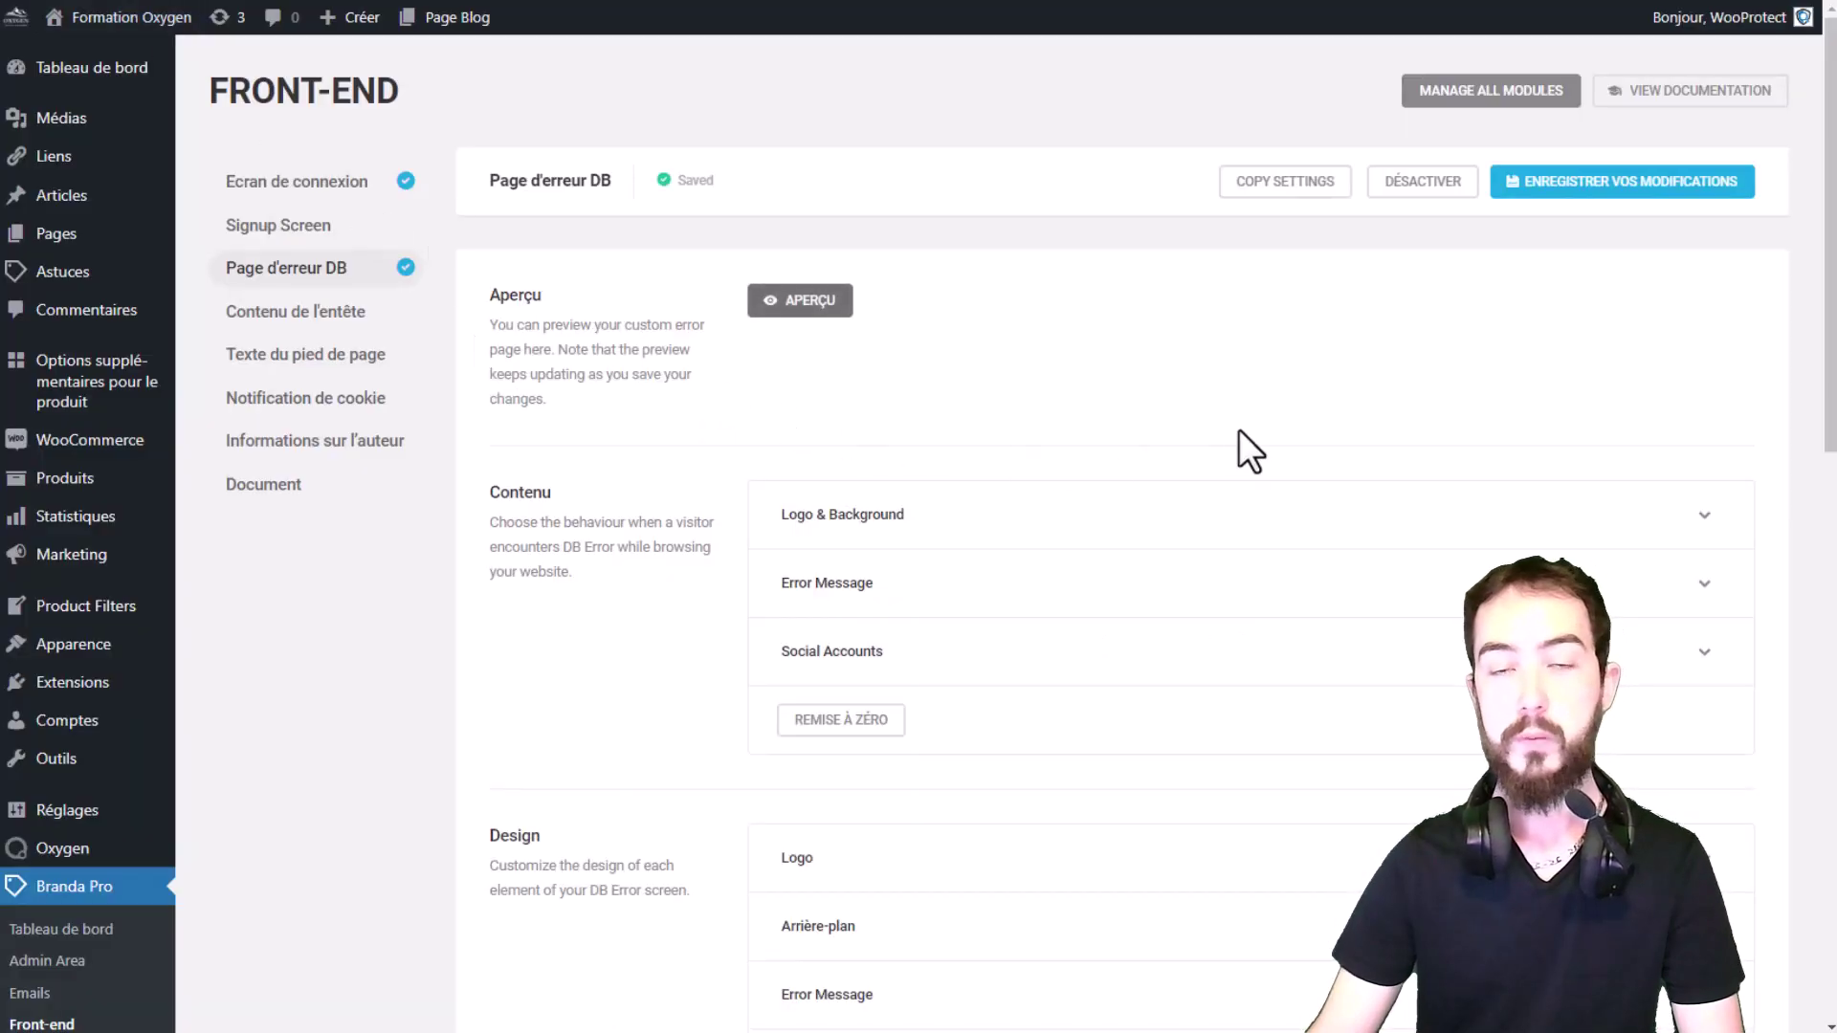
{"action": "scroll", "coordinate": [1230, 421], "scroll_direction": "down", "scroll_amount": 1}
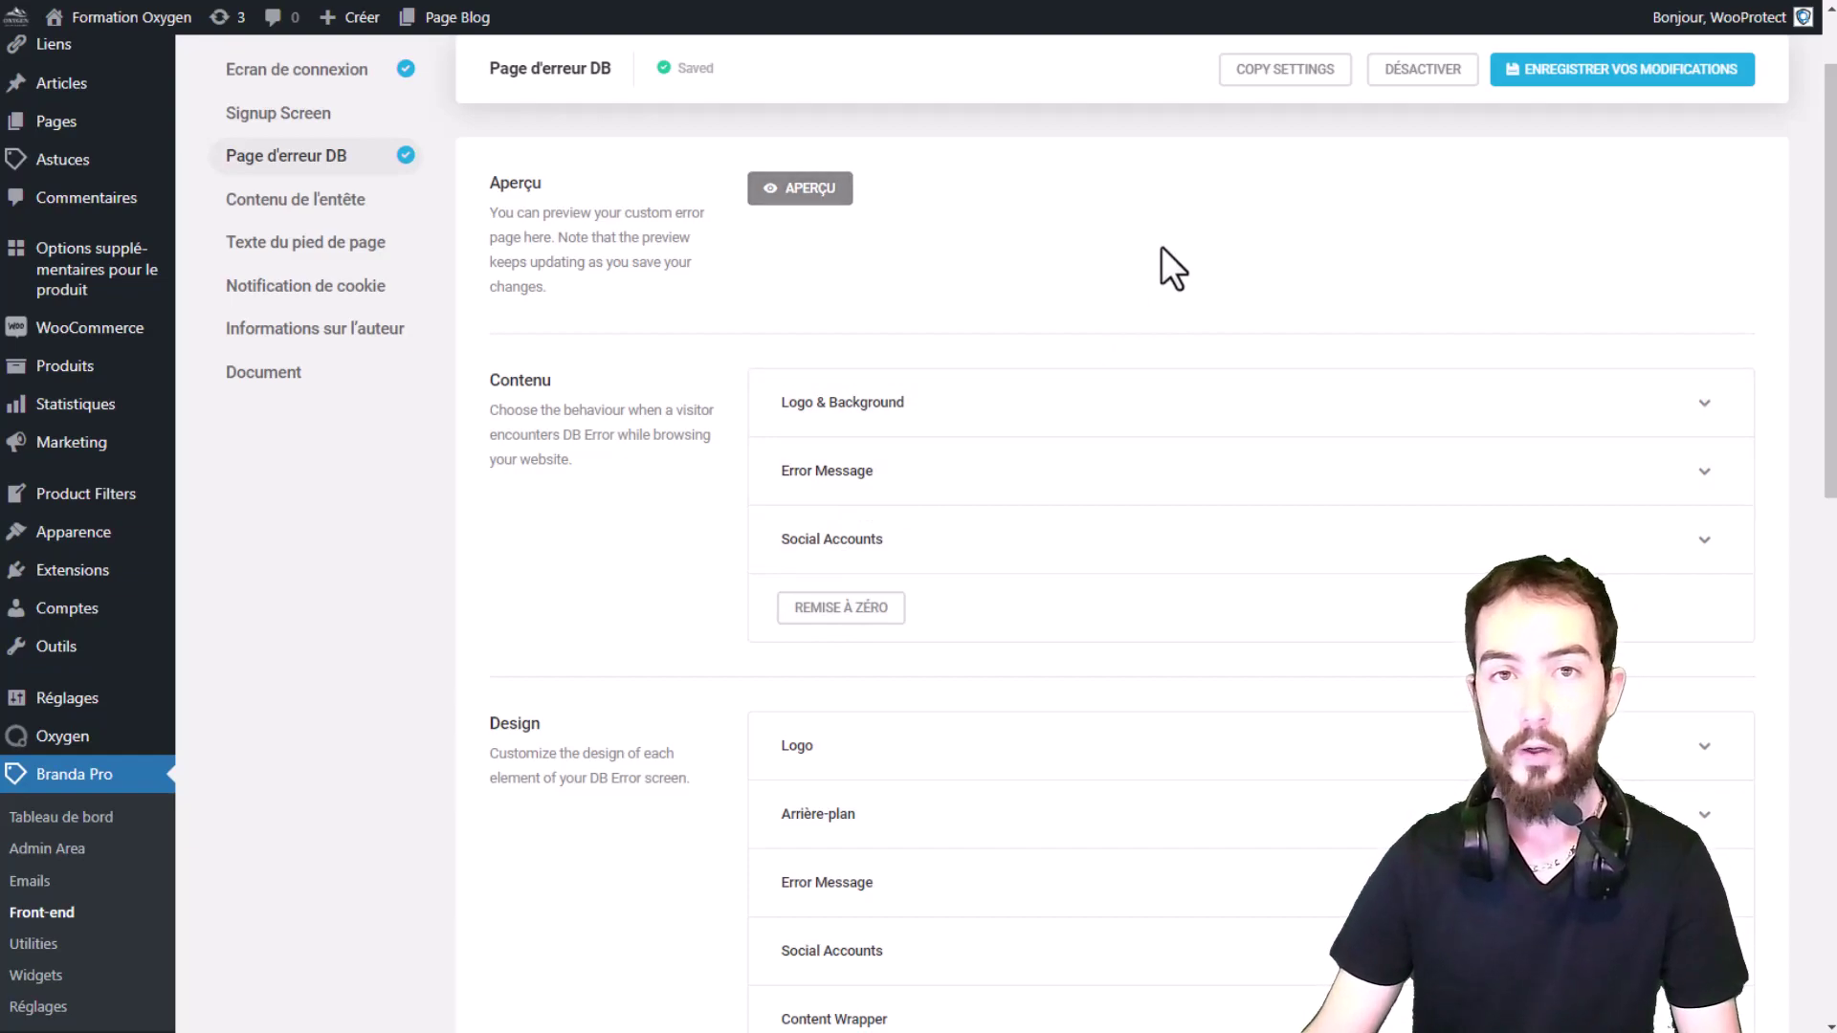
{"action": "scroll", "coordinate": [1158, 245], "scroll_direction": "up", "scroll_amount": 1}
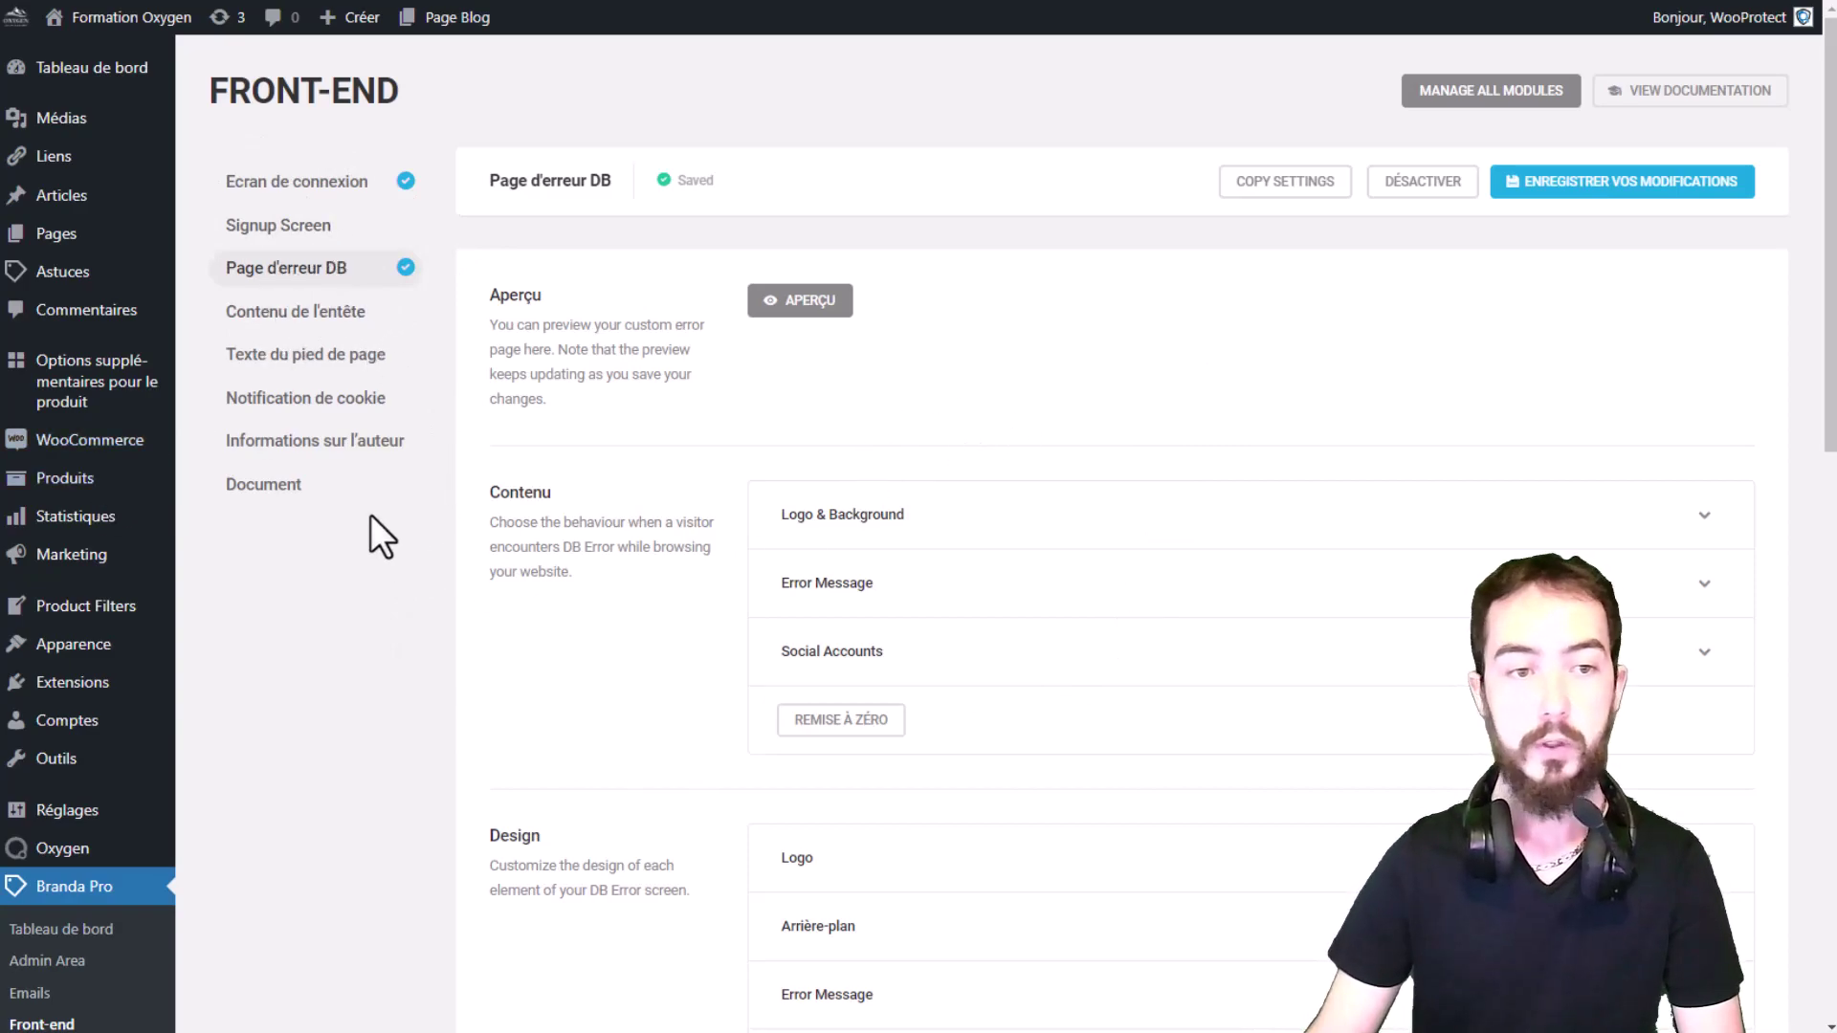
{"action": "left_click", "coordinate": [308, 312]}
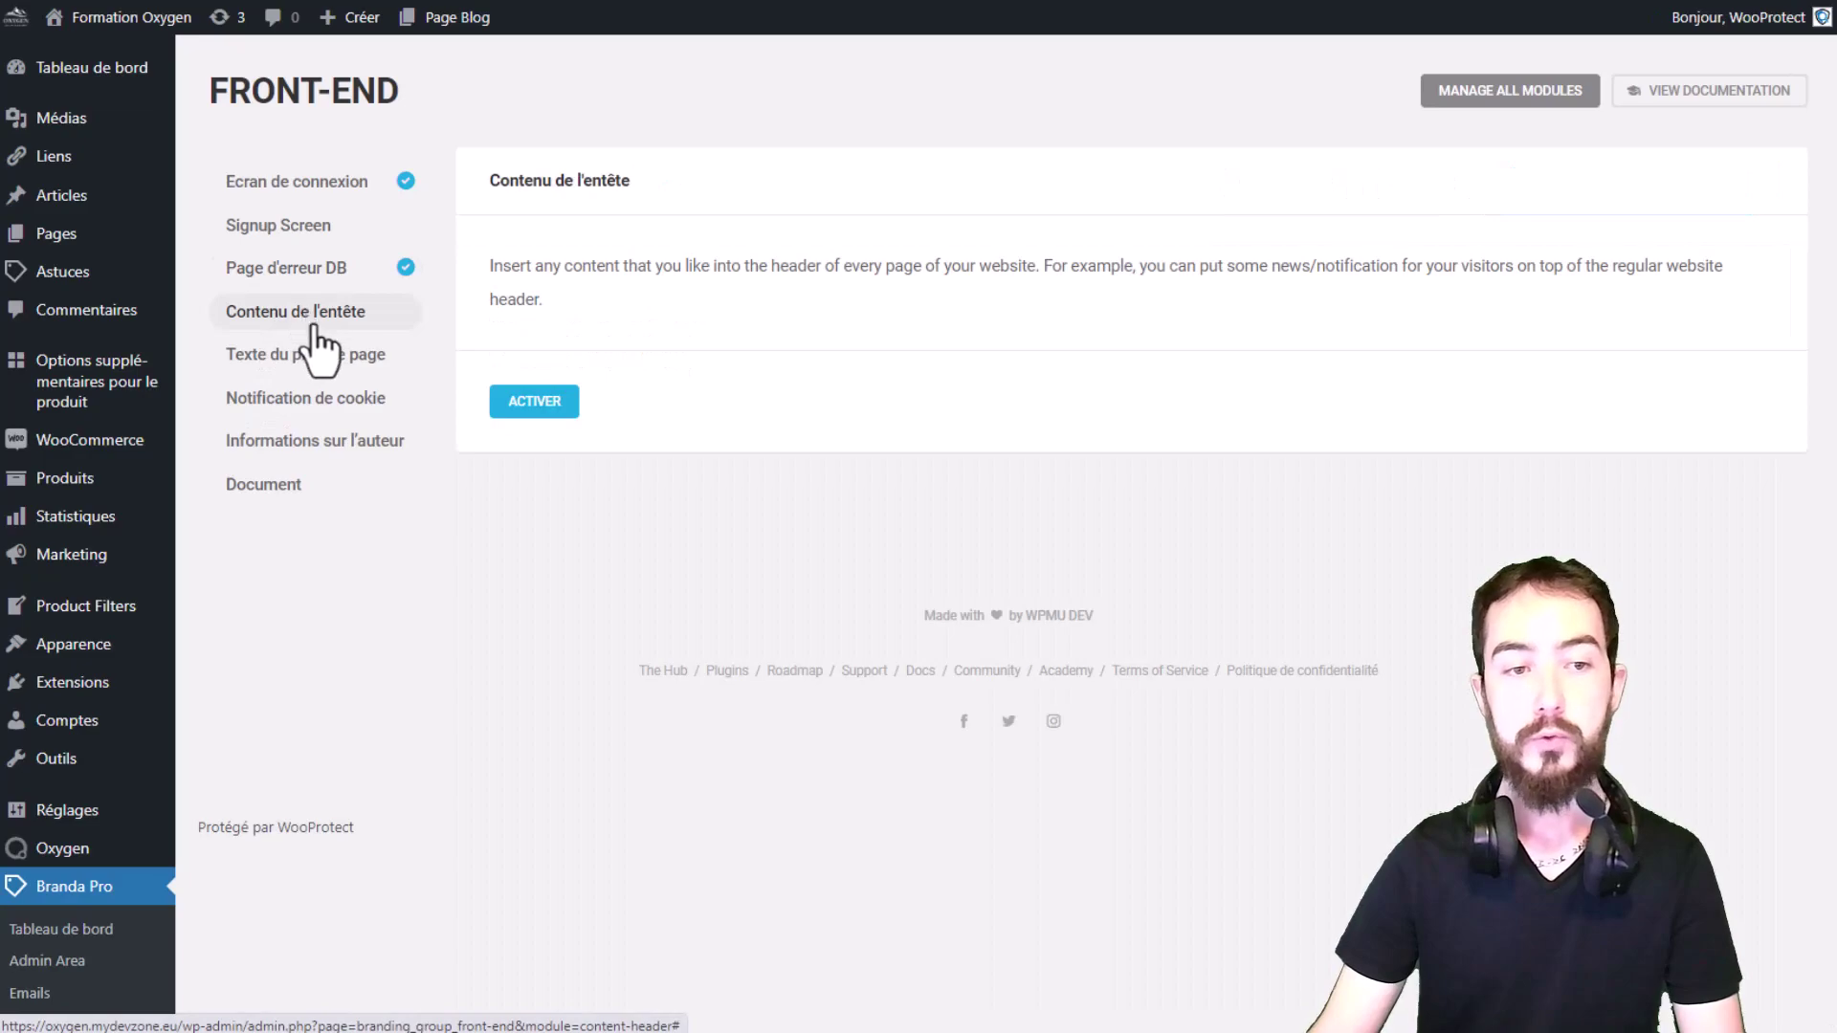
{"action": "left_click", "coordinate": [308, 346]}
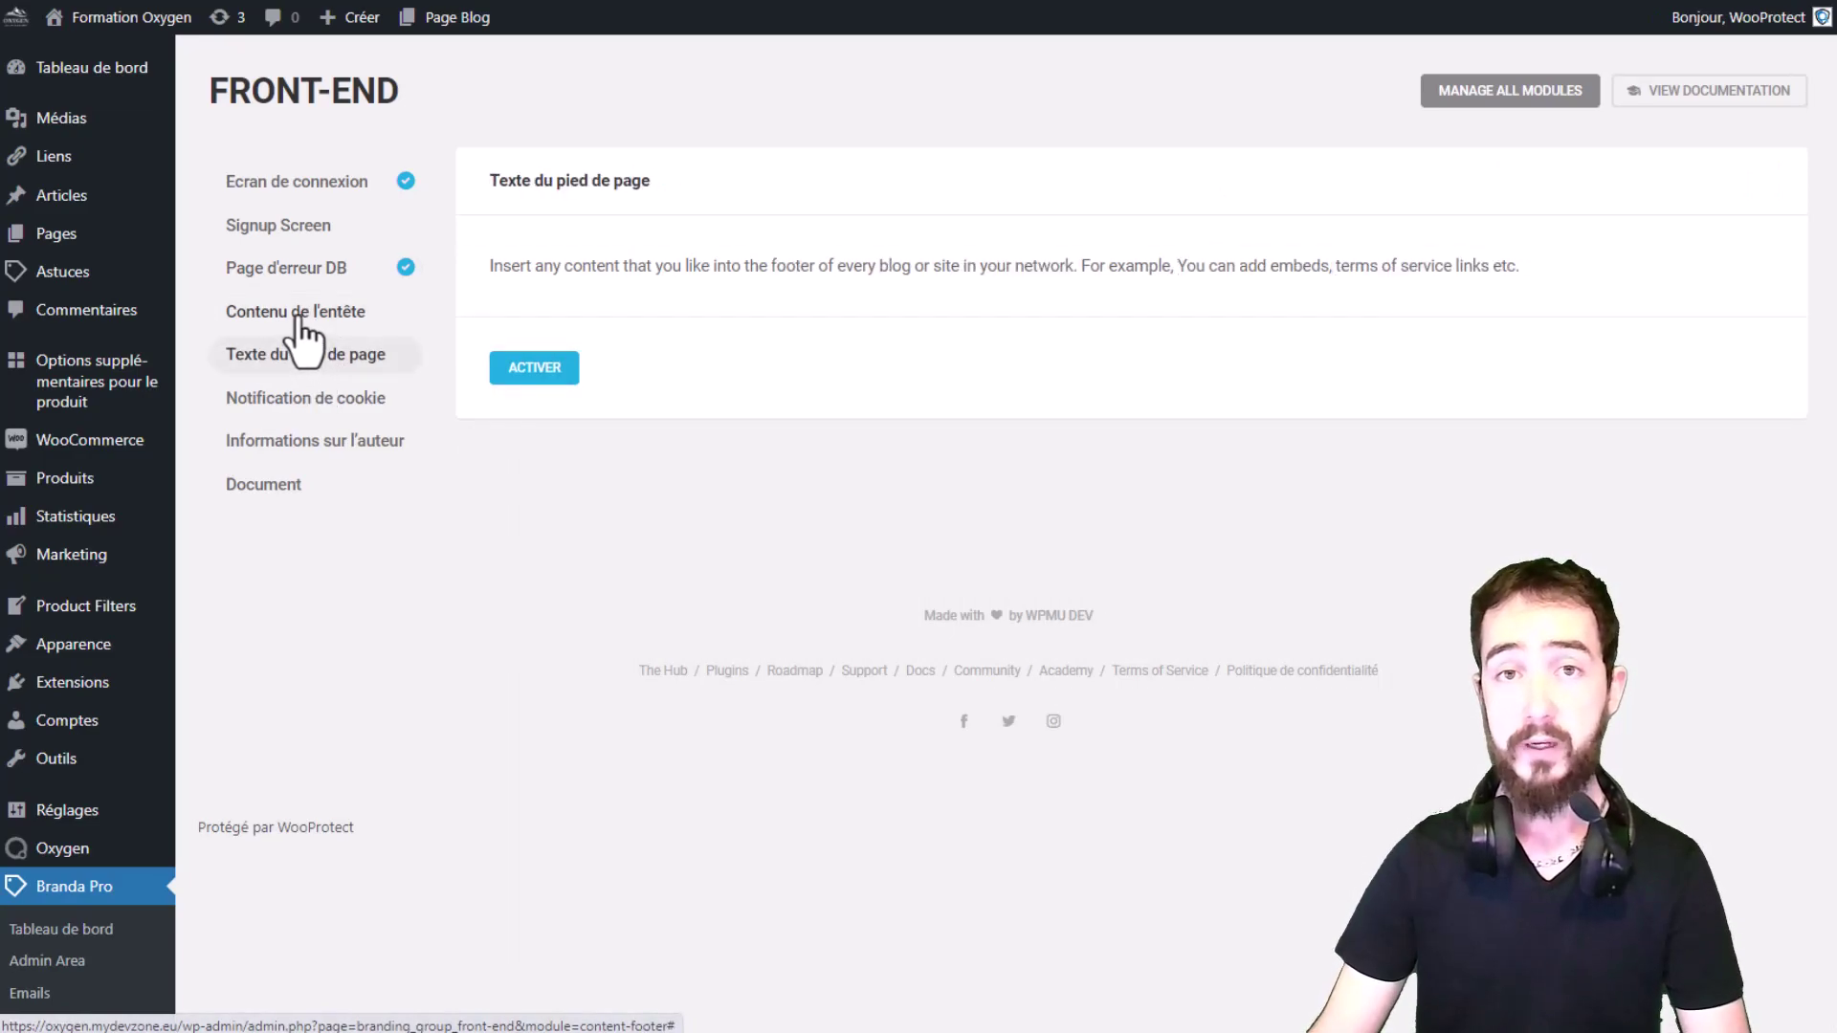
{"action": "left_click", "coordinate": [298, 316]}
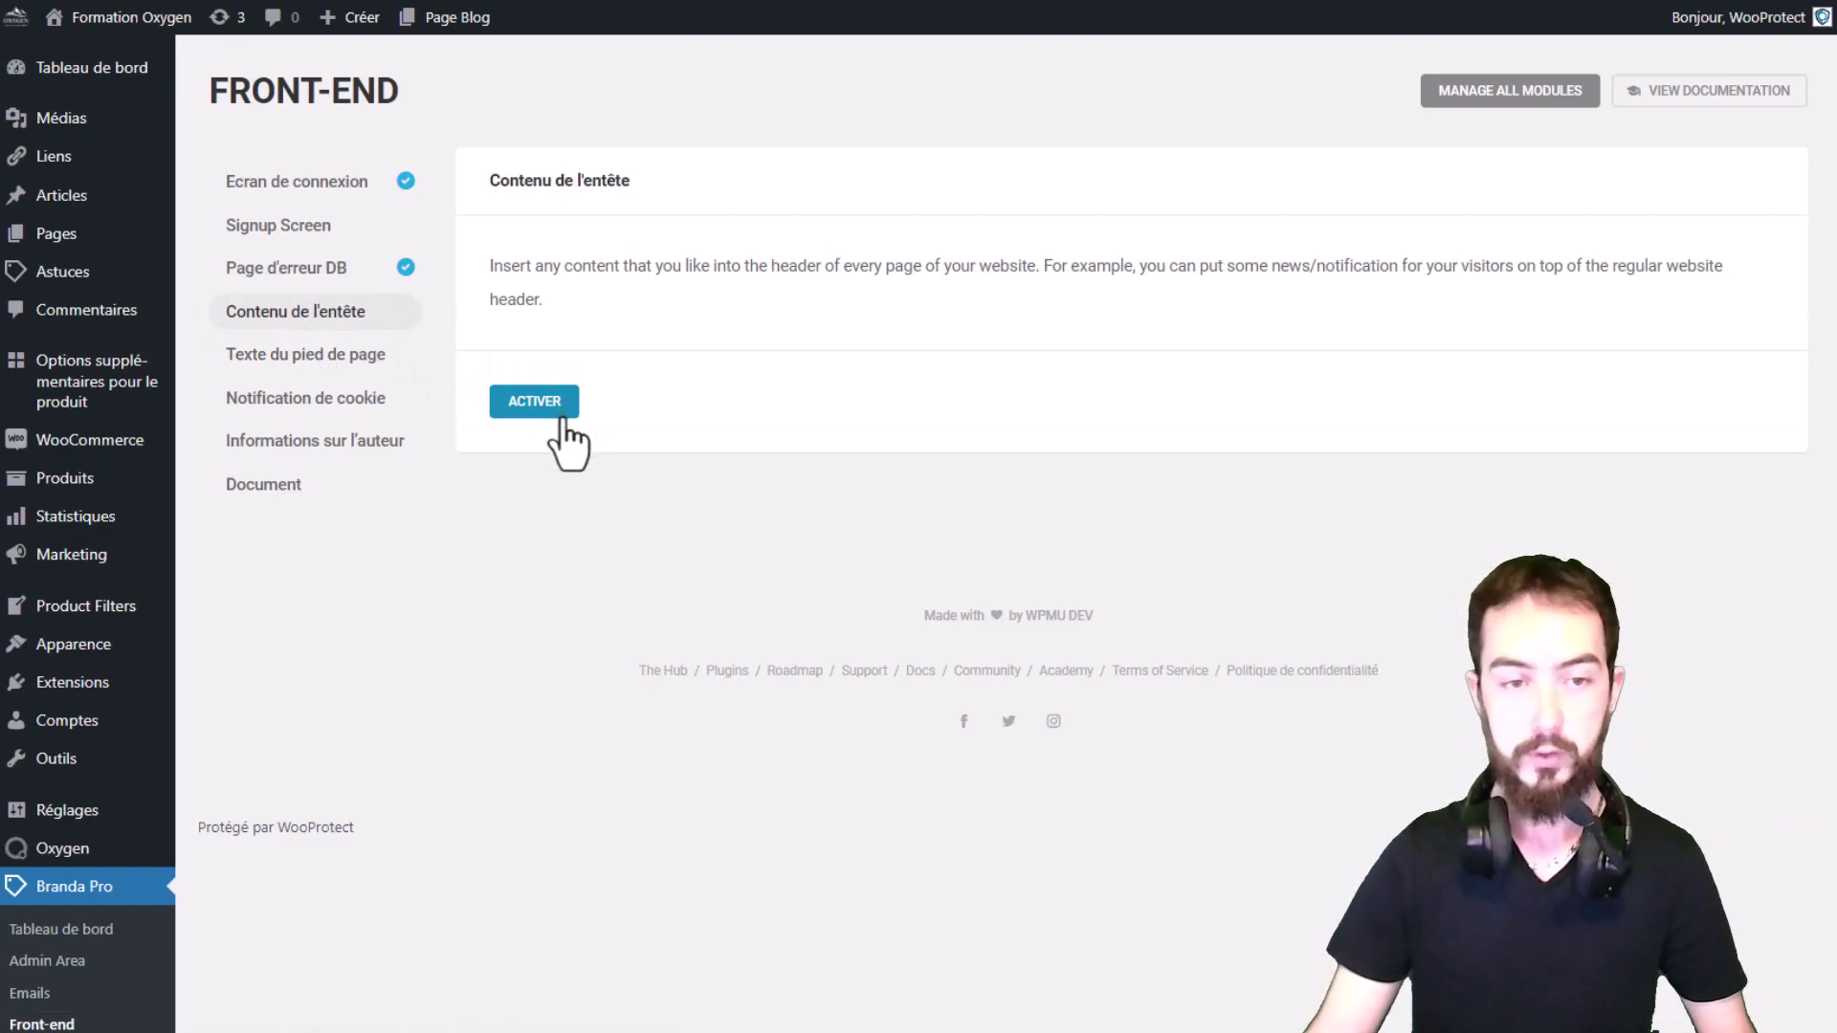
{"action": "left_click", "coordinate": [565, 411]}
{"action": "left_click", "coordinate": [964, 533]}
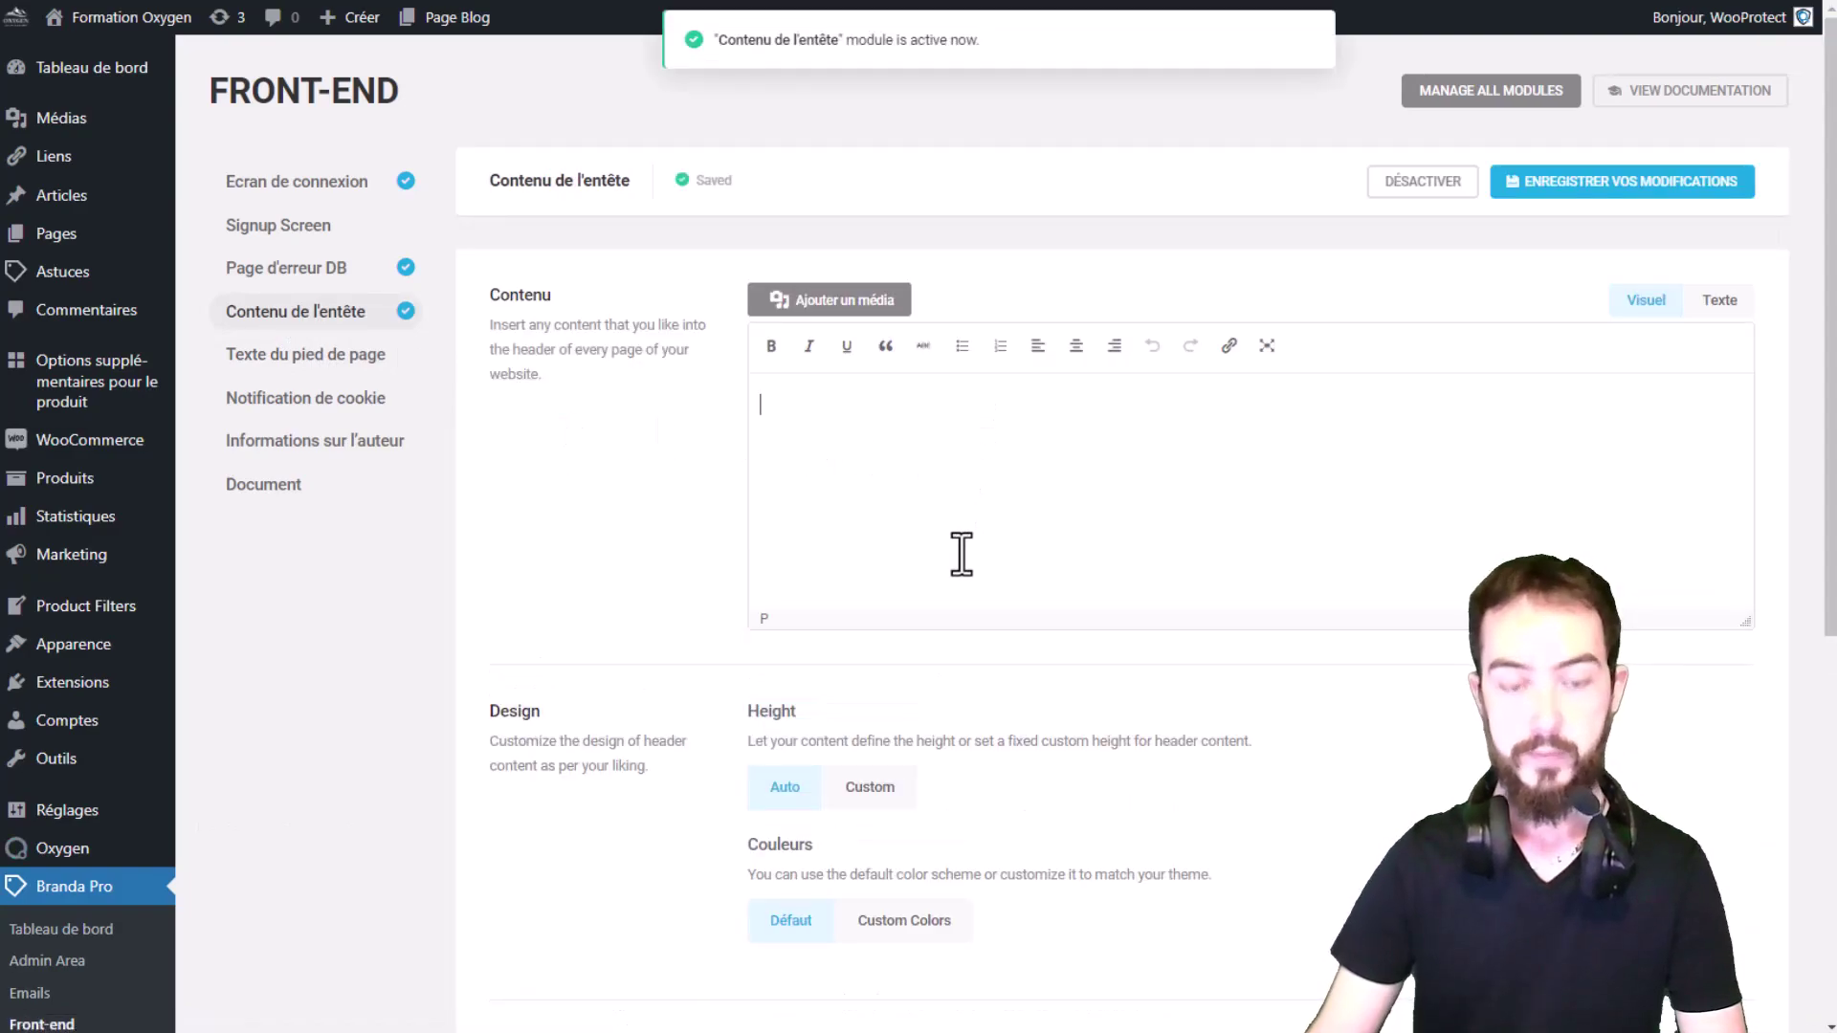
{"action": "type", "text": "Message He"}
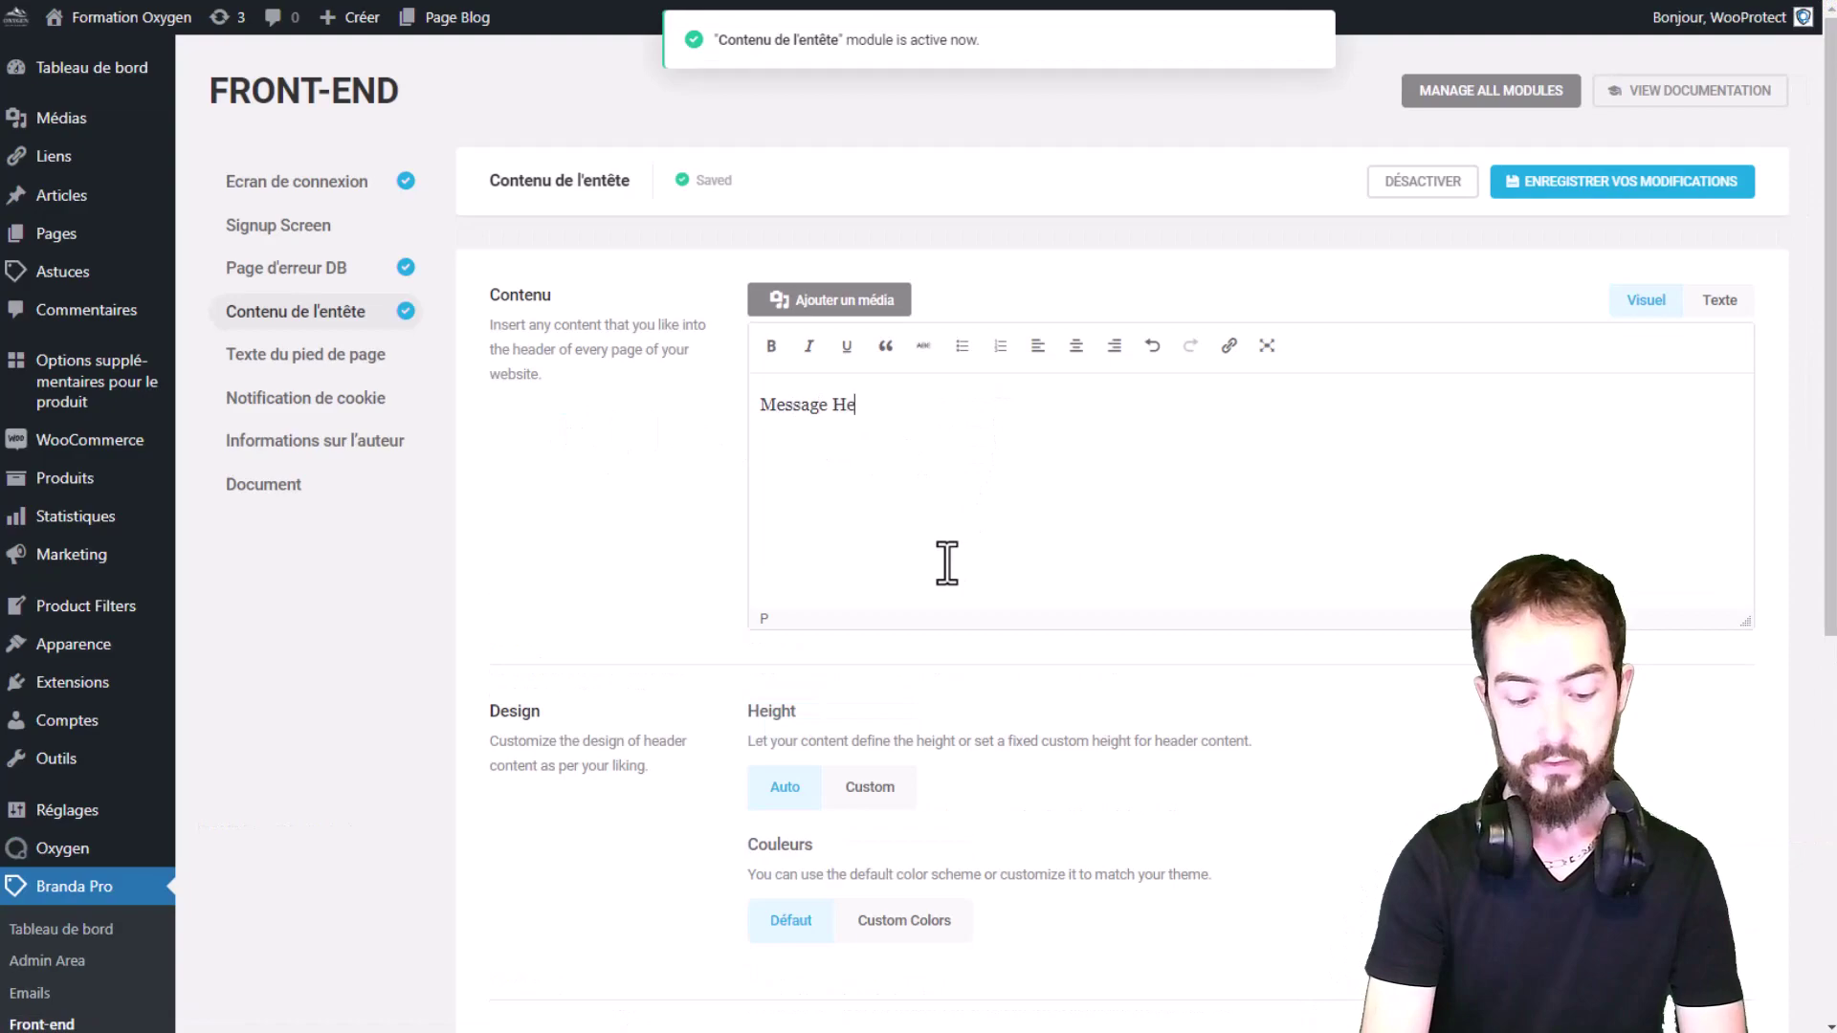
{"action": "type", "text": "ader"}
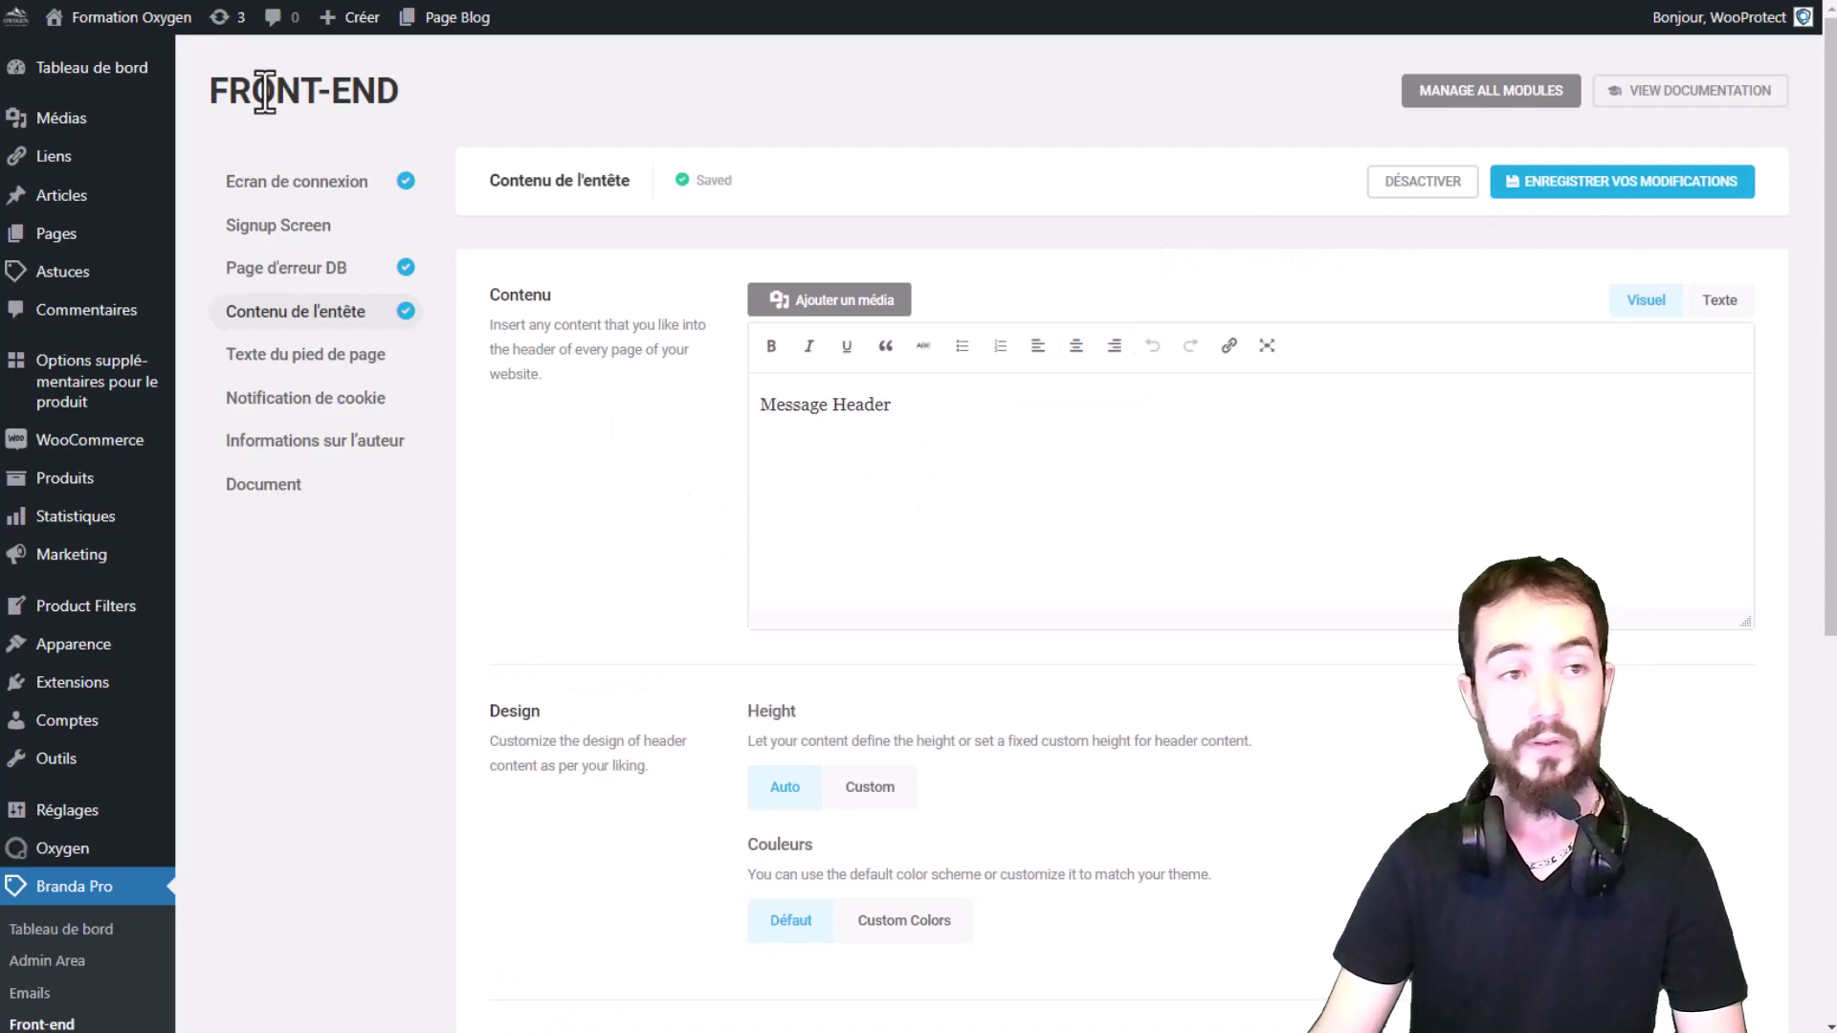
{"action": "left_click", "coordinate": [163, 17]}
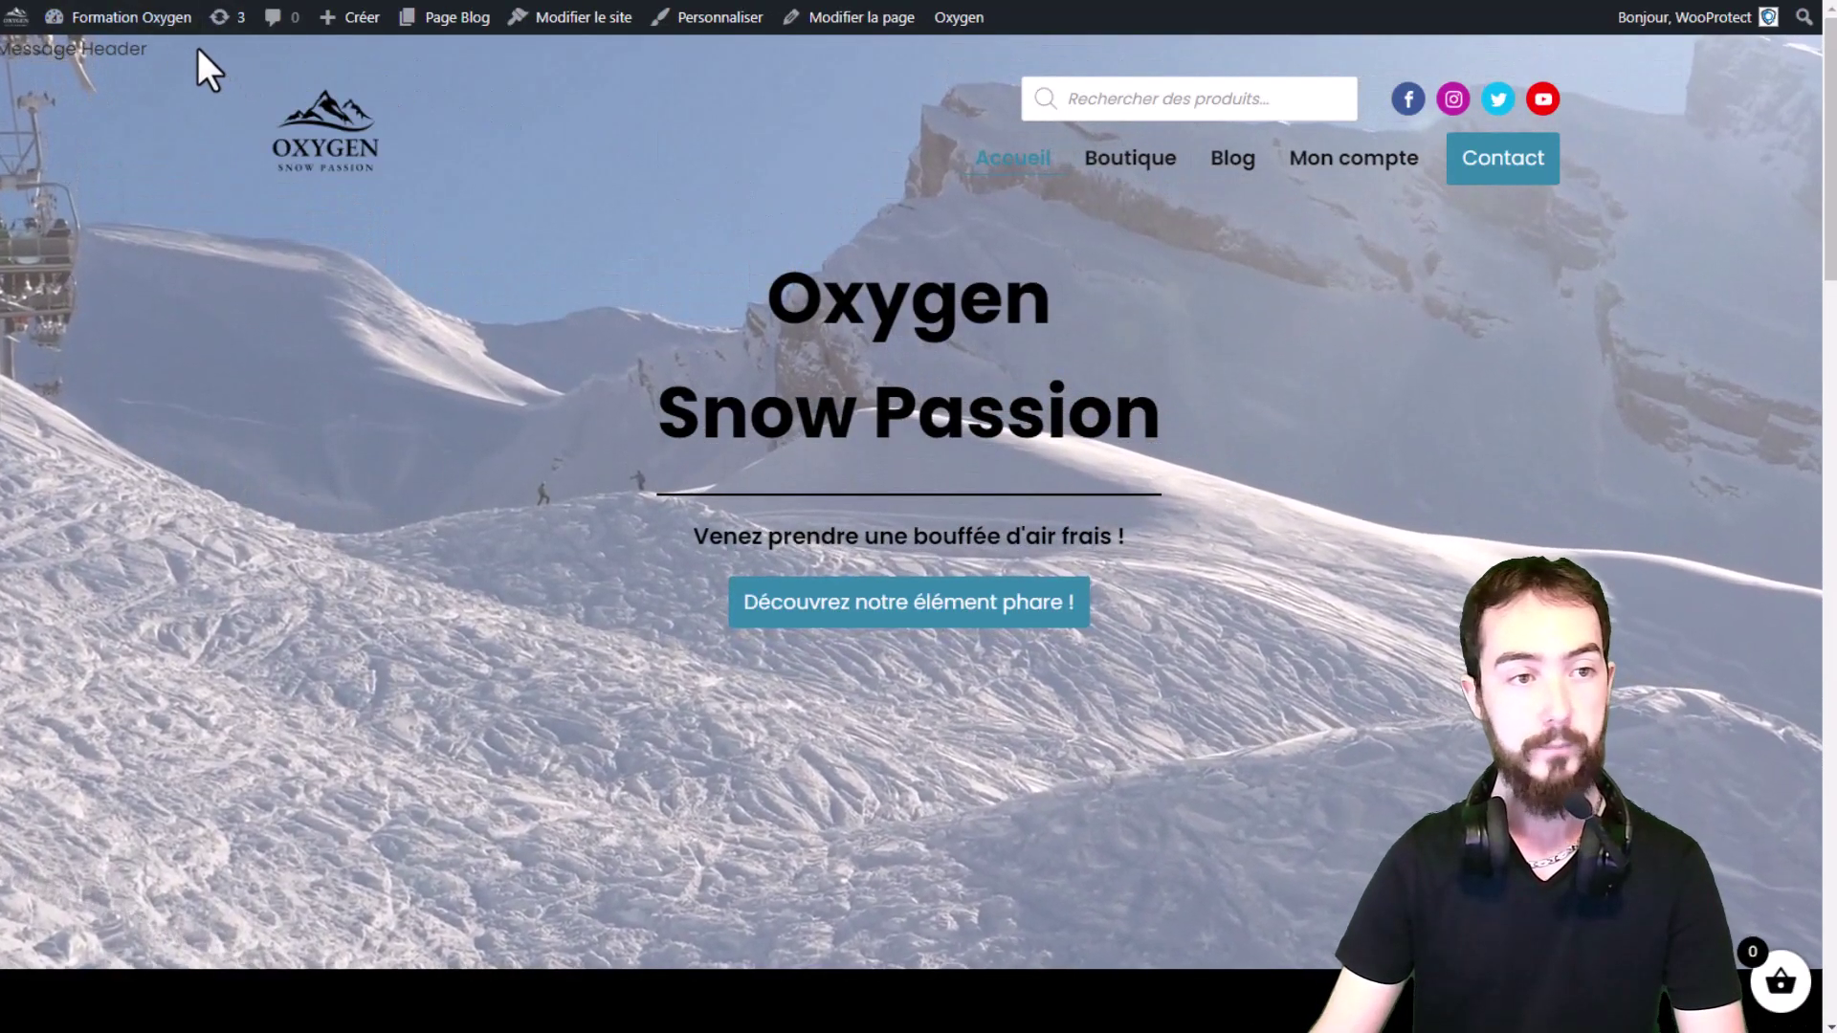
{"action": "left_click_drag", "start_coordinate": [157, 50], "coordinate": [7, 62]}
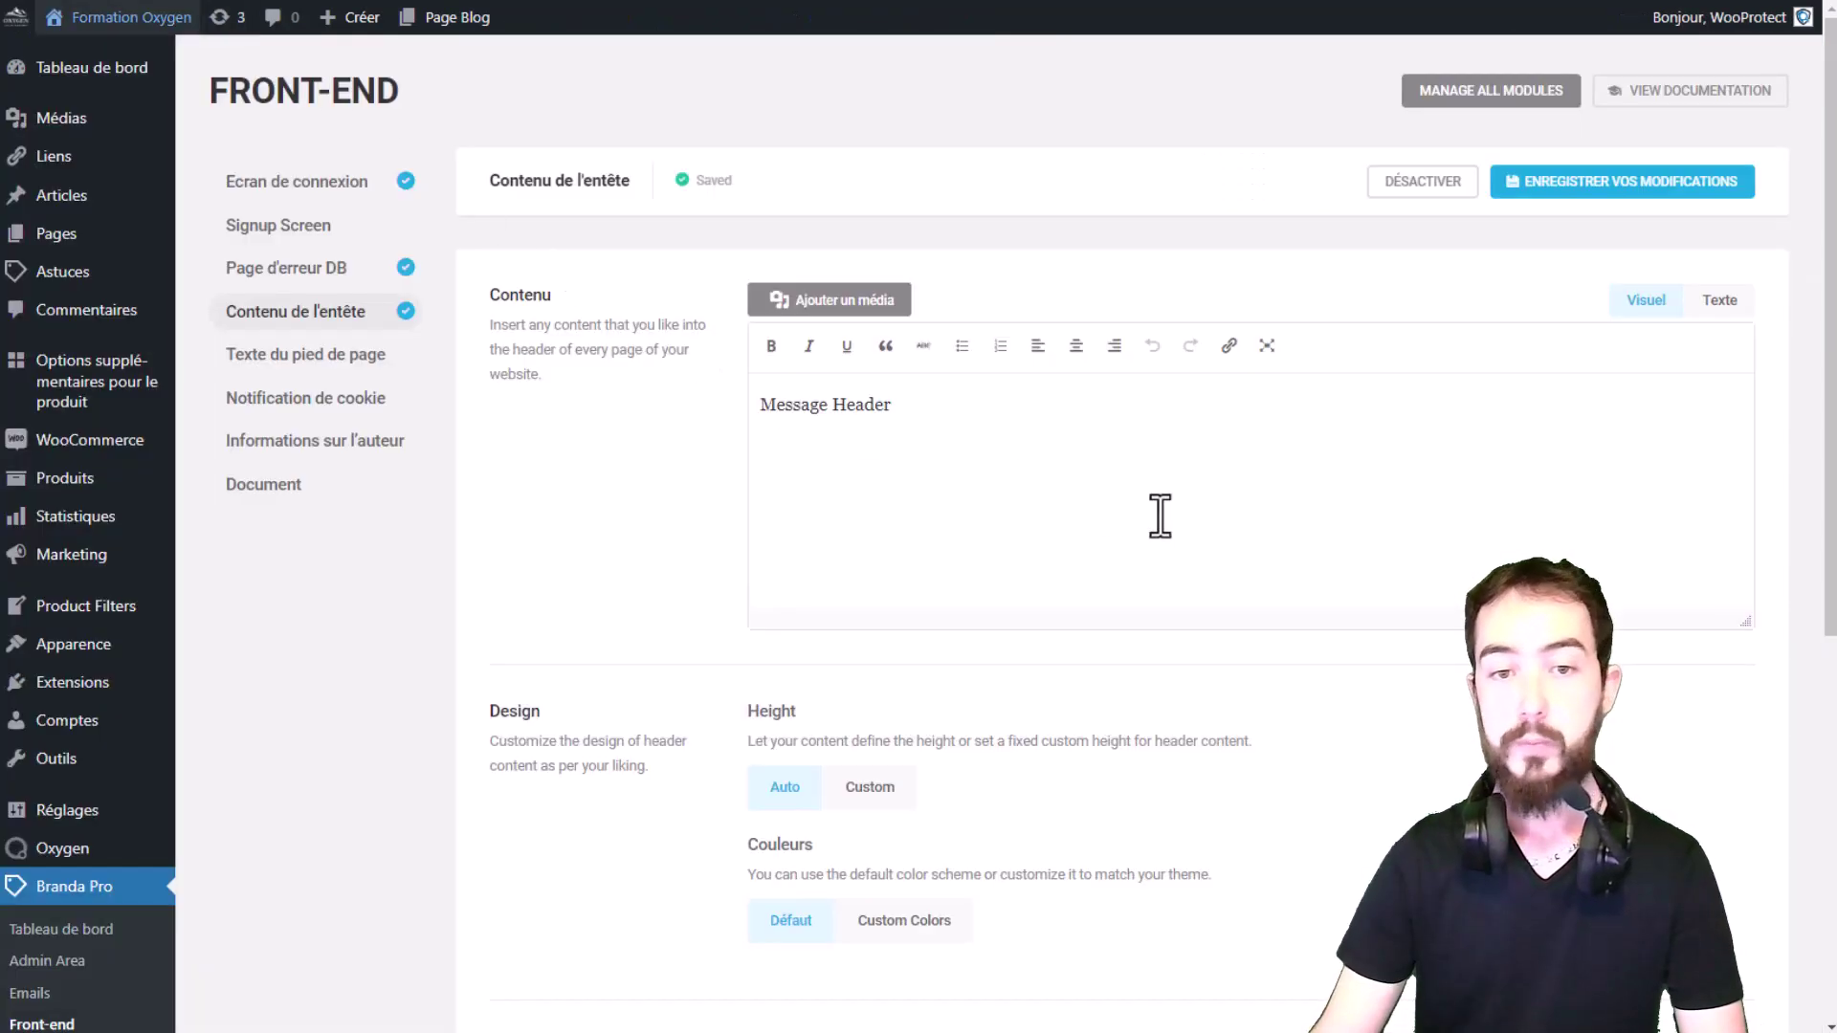
{"action": "scroll", "coordinate": [1062, 383], "scroll_direction": "down", "scroll_amount": 4}
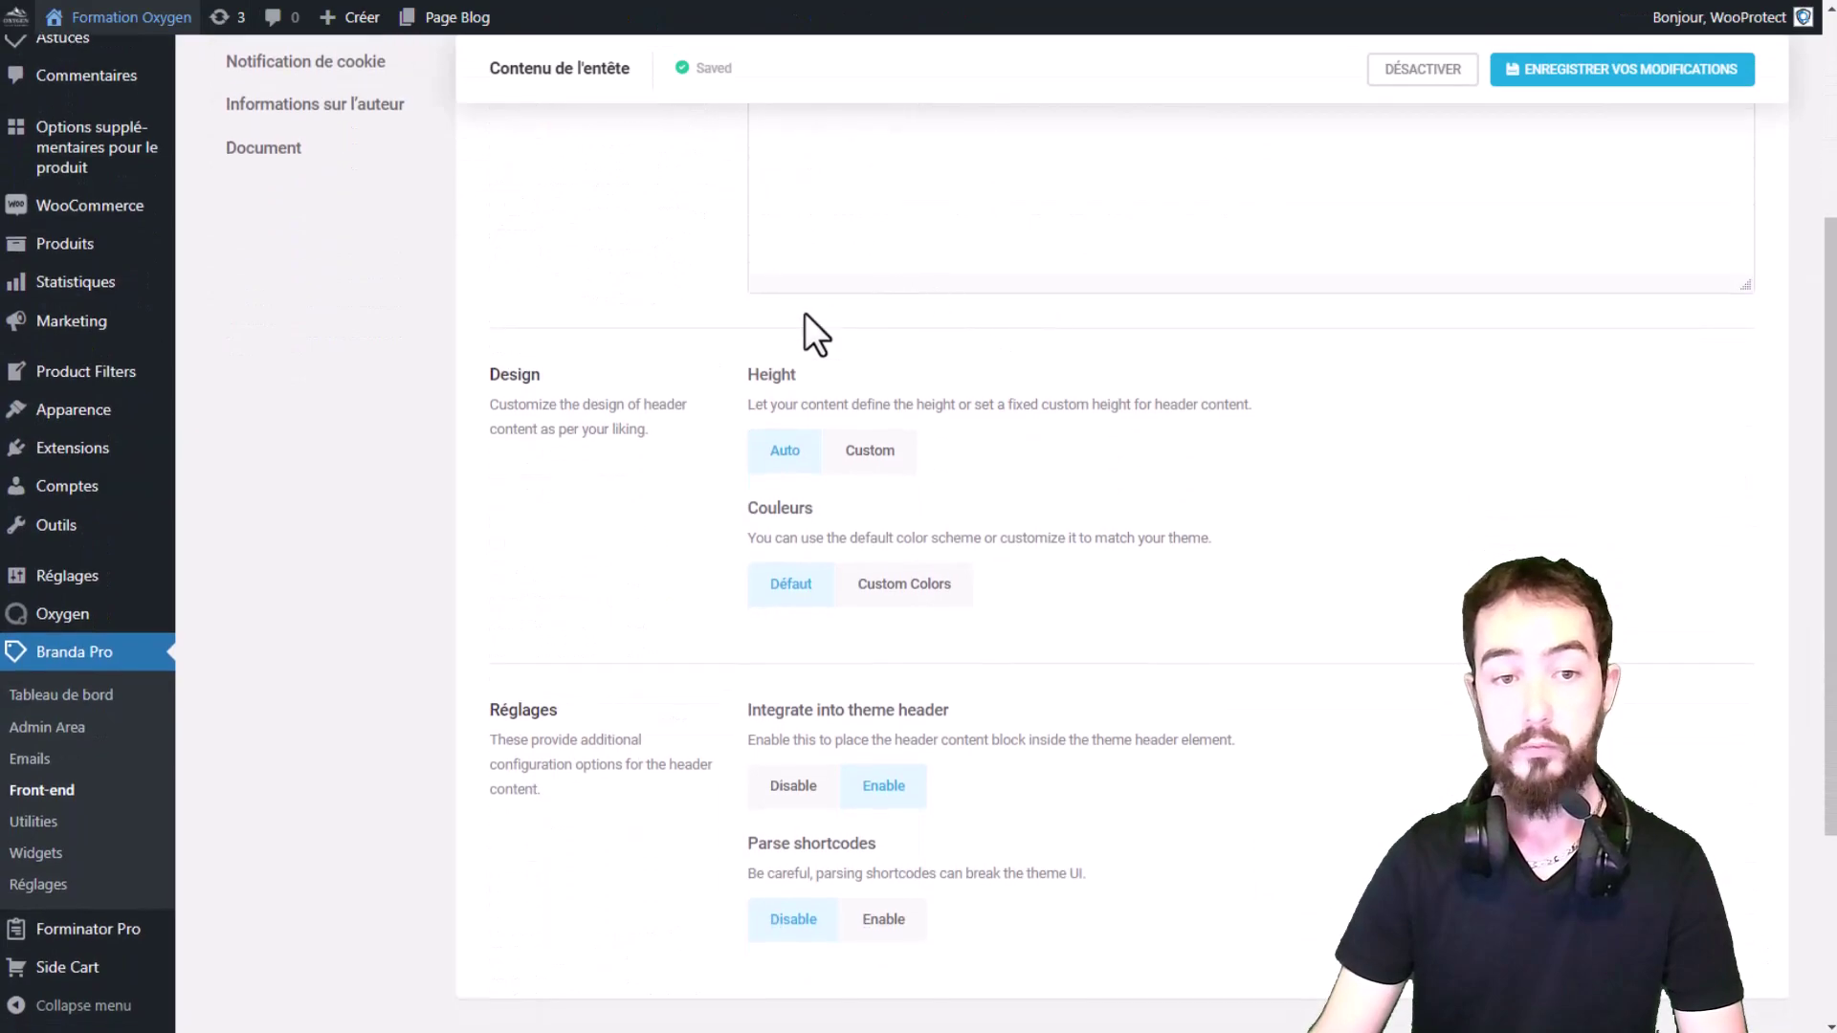
{"action": "scroll", "coordinate": [785, 306], "scroll_direction": "down", "scroll_amount": 3}
{"action": "scroll", "coordinate": [842, 268], "scroll_direction": "up", "scroll_amount": 1}
{"action": "triple_click", "coordinate": [834, 277]}
{"action": "left_click", "coordinate": [969, 364]}
{"action": "scroll", "coordinate": [956, 440], "scroll_direction": "down", "scroll_amount": 2}
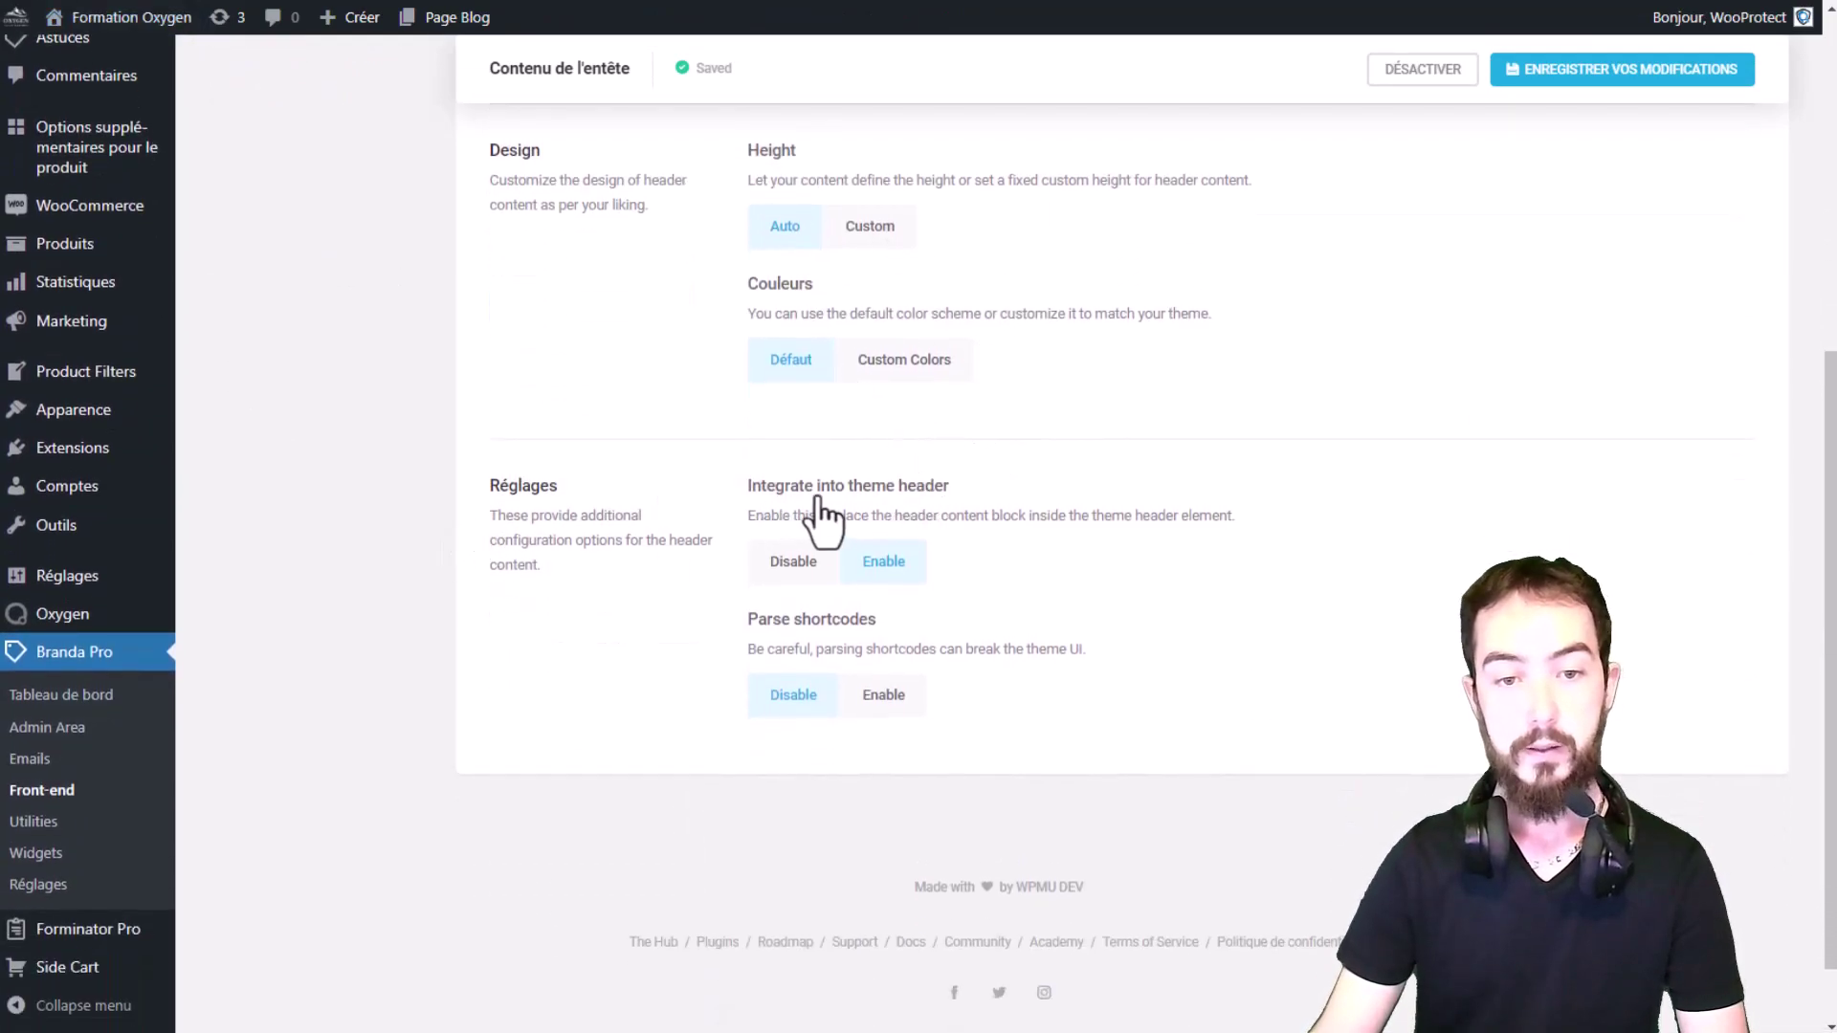
{"action": "left_click_drag", "start_coordinate": [782, 619], "coordinate": [1081, 655]}
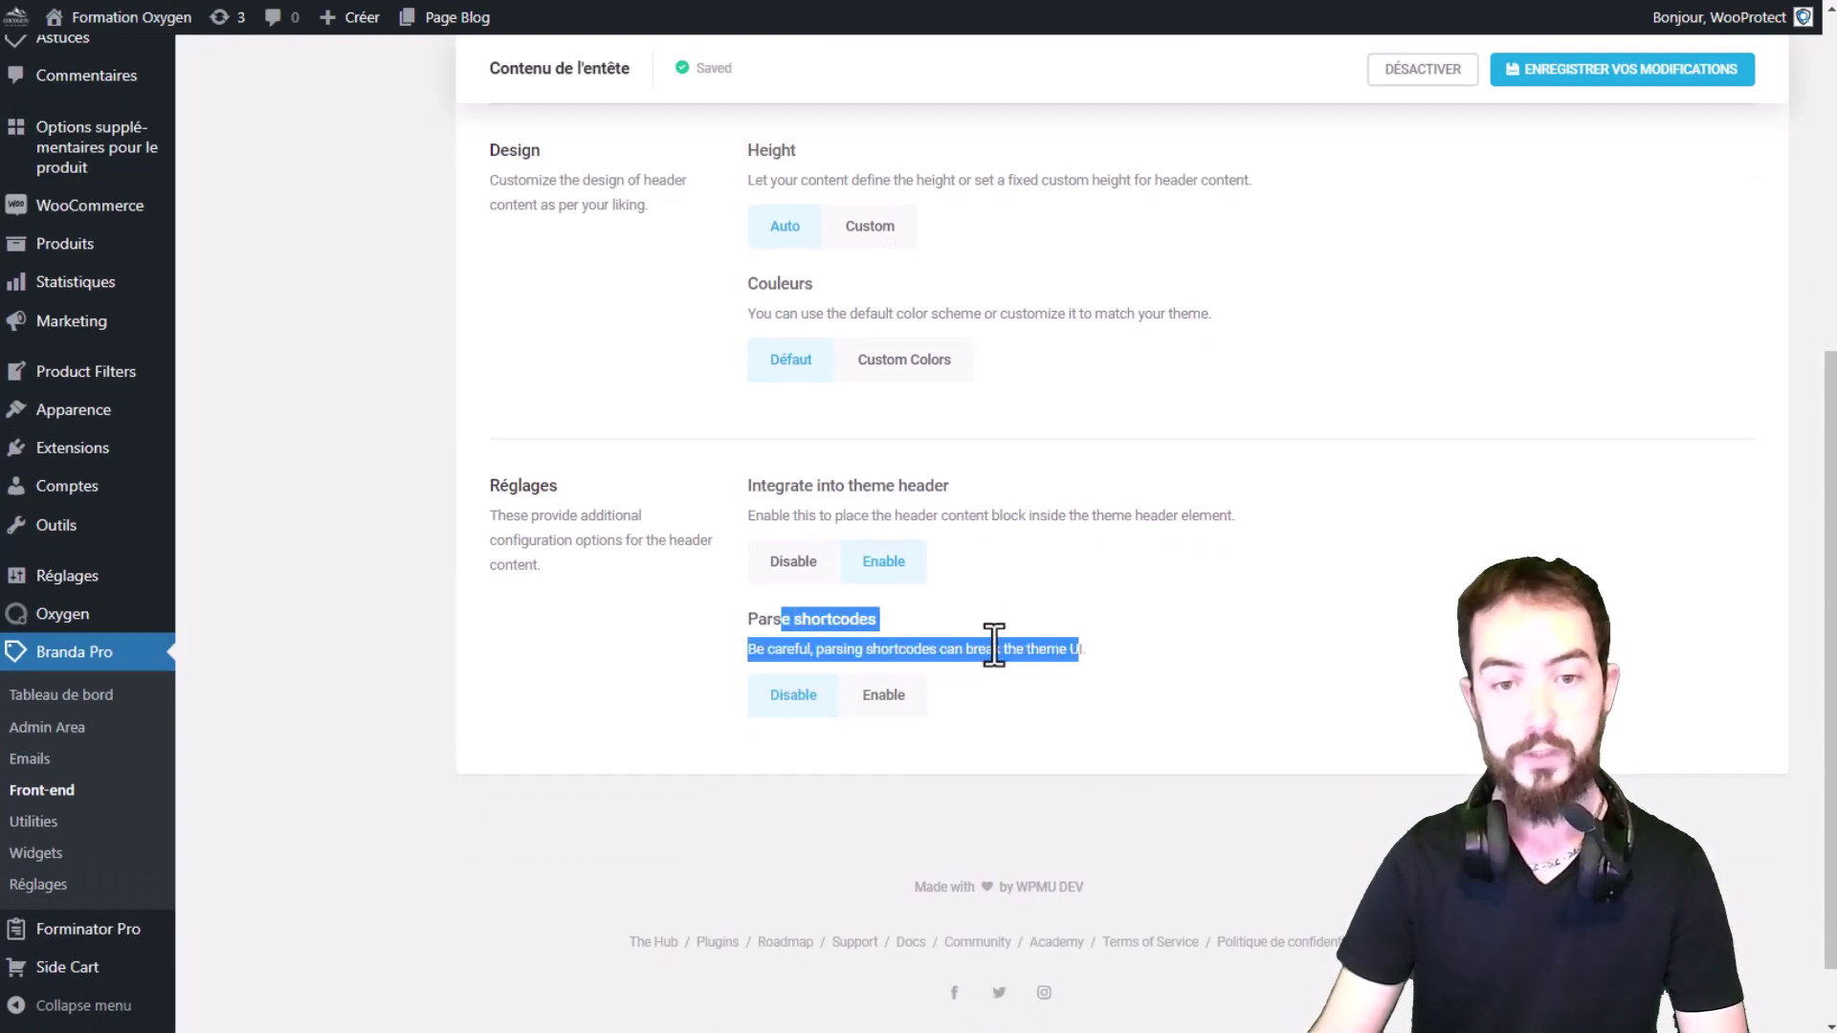
{"action": "left_click_drag", "start_coordinate": [785, 488], "coordinate": [950, 490]}
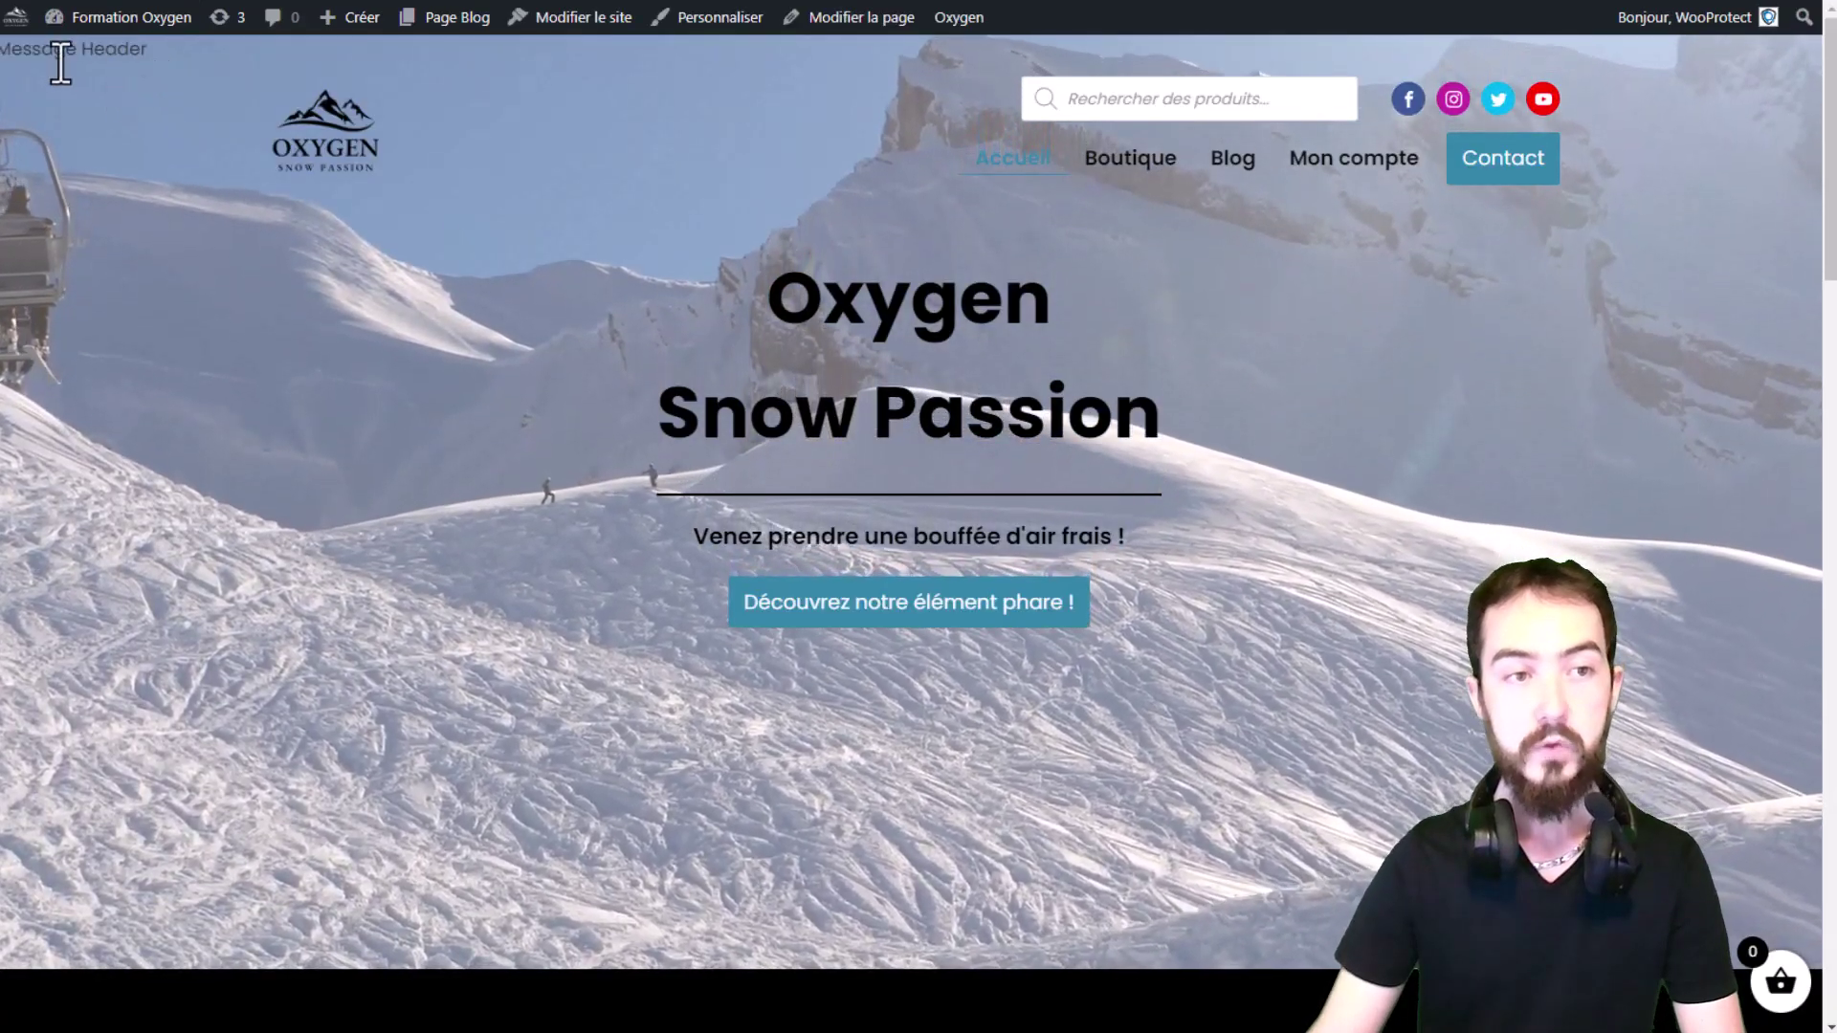
Step: Set the header content's Integrate into theme header option to Disable
{"action": "scroll", "coordinate": [92, 73], "scroll_direction": "down", "scroll_amount": 2}
{"action": "scroll", "coordinate": [96, 86], "scroll_direction": "up", "scroll_amount": 2}
{"action": "scroll", "coordinate": [292, 172], "scroll_direction": "down", "scroll_amount": 6}
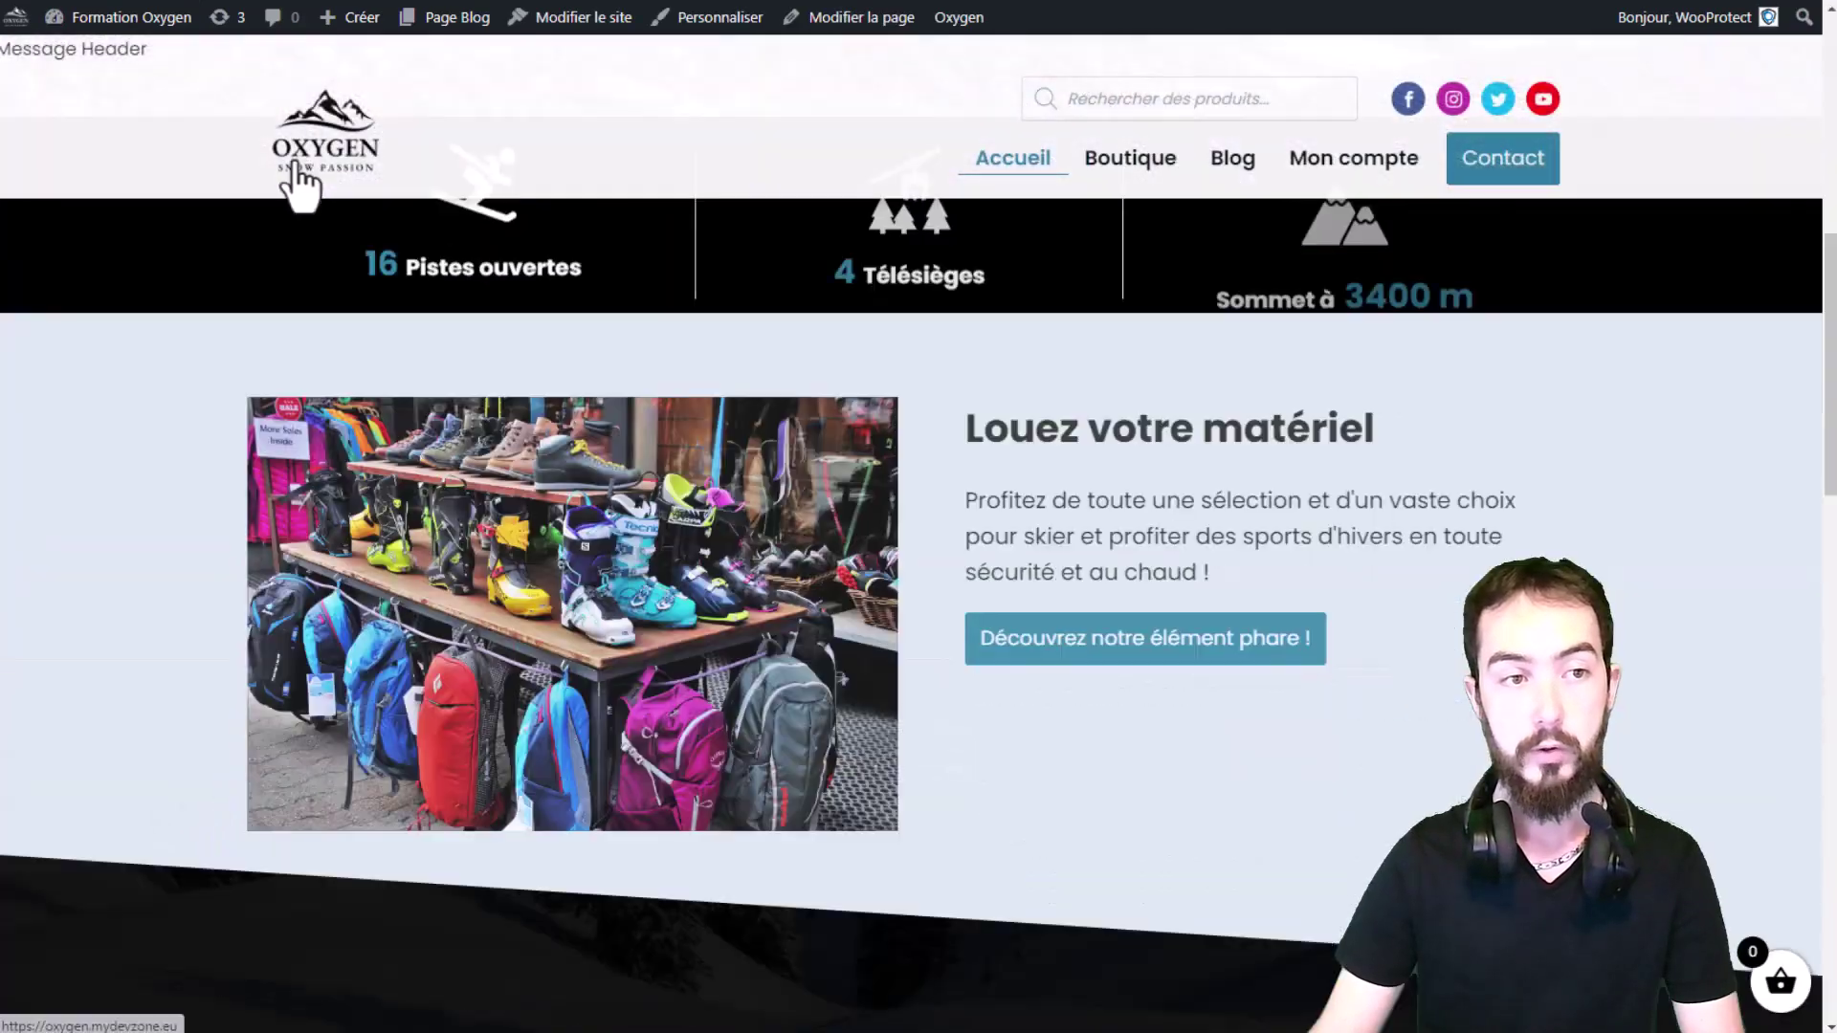
{"action": "scroll", "coordinate": [400, 196], "scroll_direction": "up", "scroll_amount": 6}
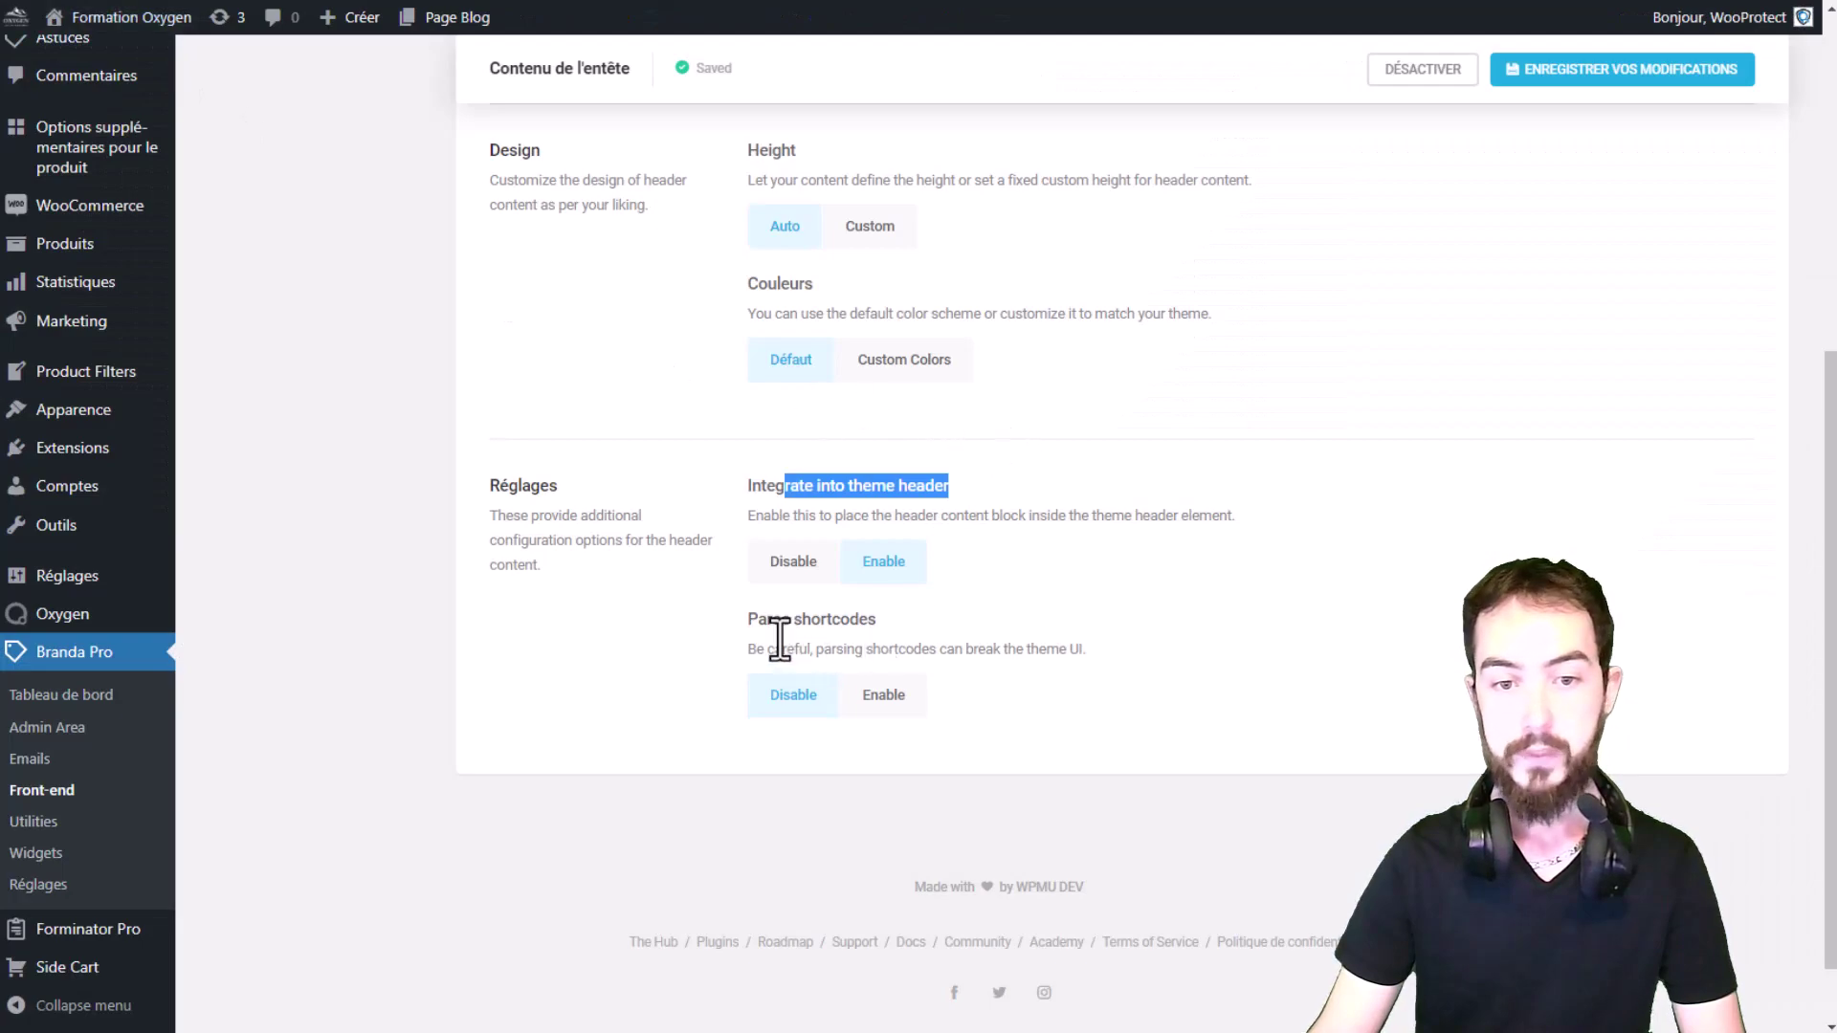
{"action": "left_click", "coordinate": [784, 565]}
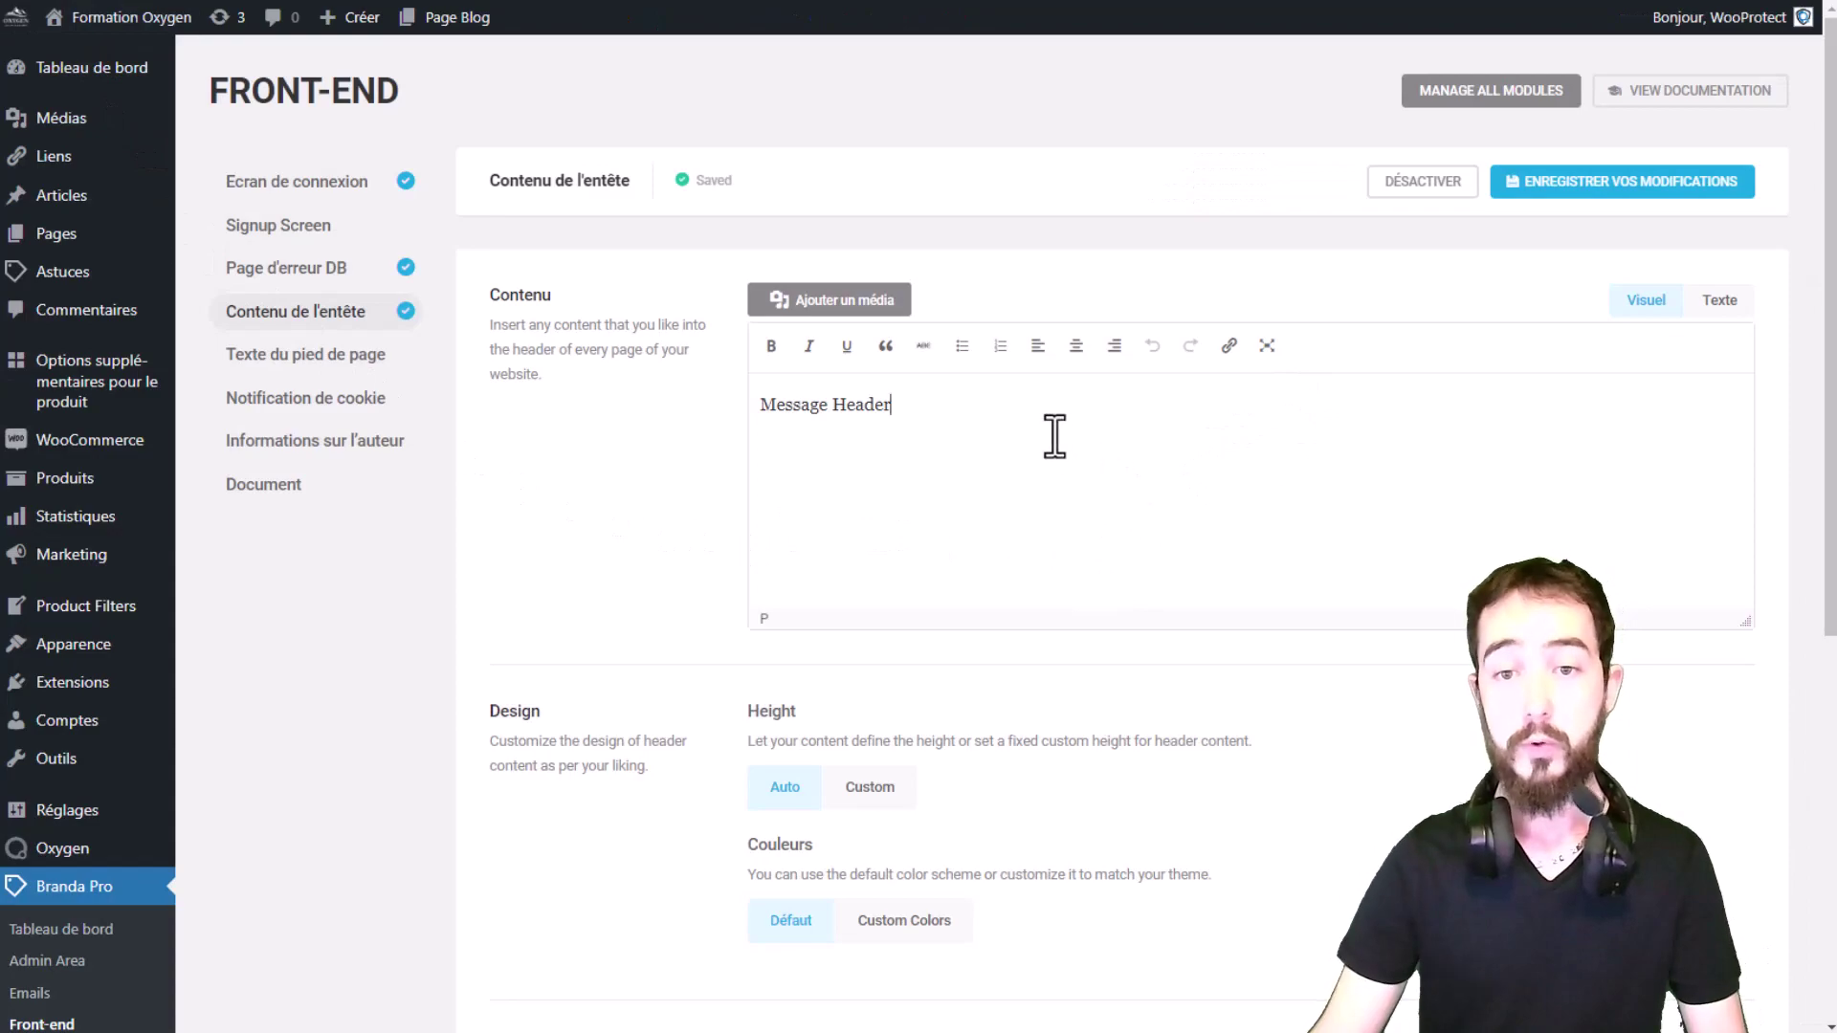
Step: Inspect the 'Message Header' text in the source view and back in the visual editor
{"action": "left_click", "coordinate": [1722, 300]}
{"action": "left_click_drag", "start_coordinate": [872, 392], "coordinate": [742, 398]}
{"action": "left_click", "coordinate": [997, 524]}
{"action": "key", "text": "ctrl+shift+Left"}
{"action": "left_click", "coordinate": [1647, 303]}
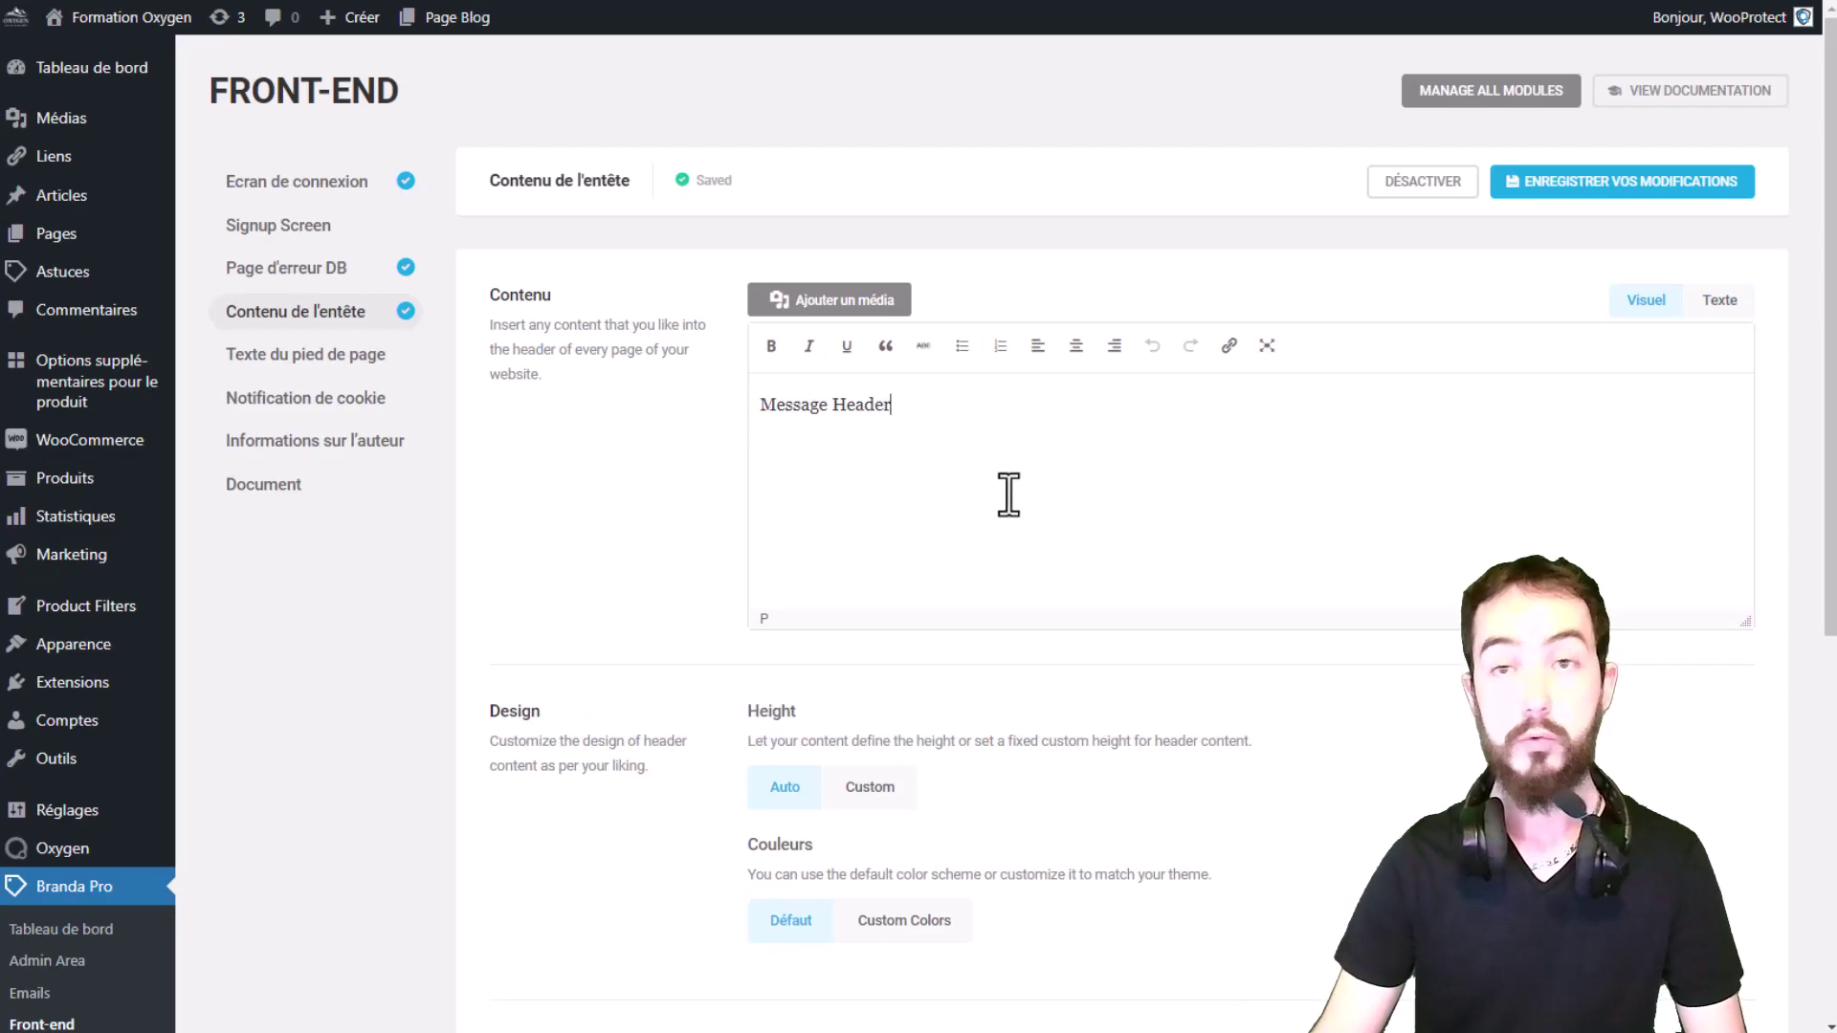
{"action": "scroll", "coordinate": [1062, 439], "scroll_direction": "down", "scroll_amount": 2}
{"action": "scroll", "coordinate": [985, 357], "scroll_direction": "up", "scroll_amount": 2}
{"action": "left_click", "coordinate": [866, 304]}
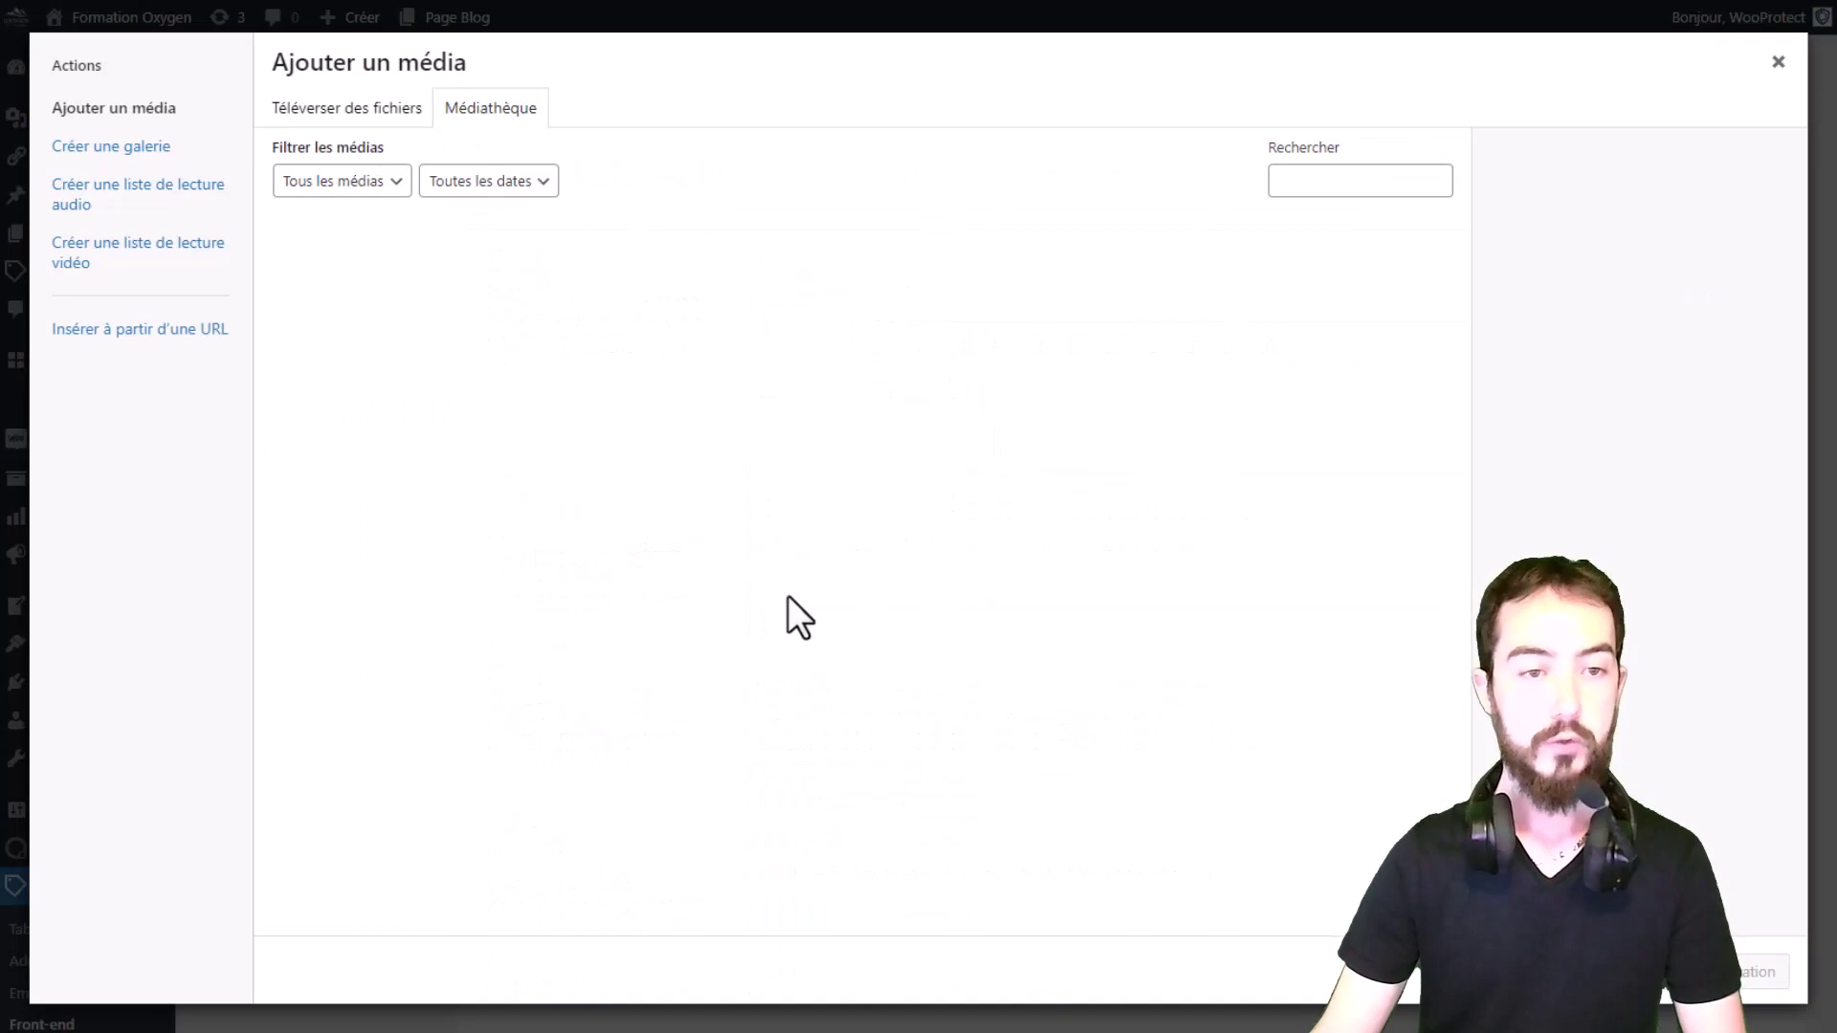
{"action": "left_click", "coordinate": [1772, 67]}
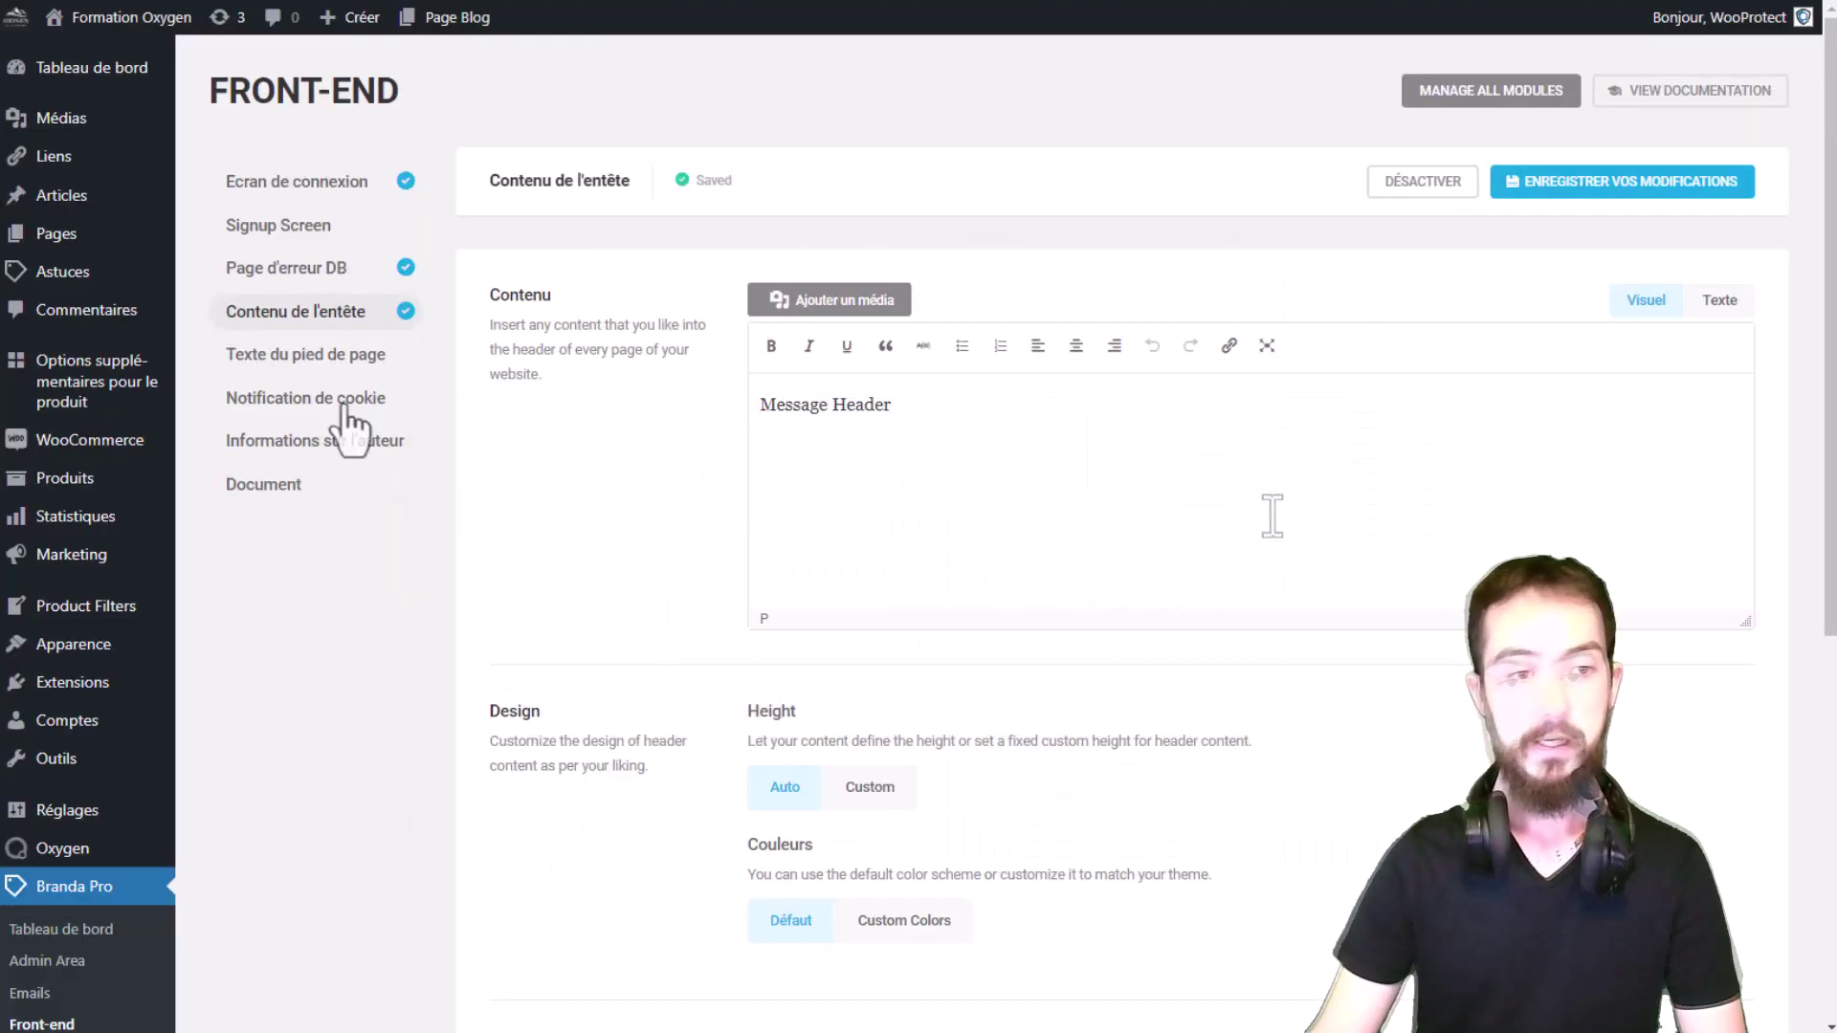
Step: Activate Texte du pied de page and type 'Message Footer' in its content editor
{"action": "left_click", "coordinate": [337, 356]}
{"action": "left_click", "coordinate": [578, 372]}
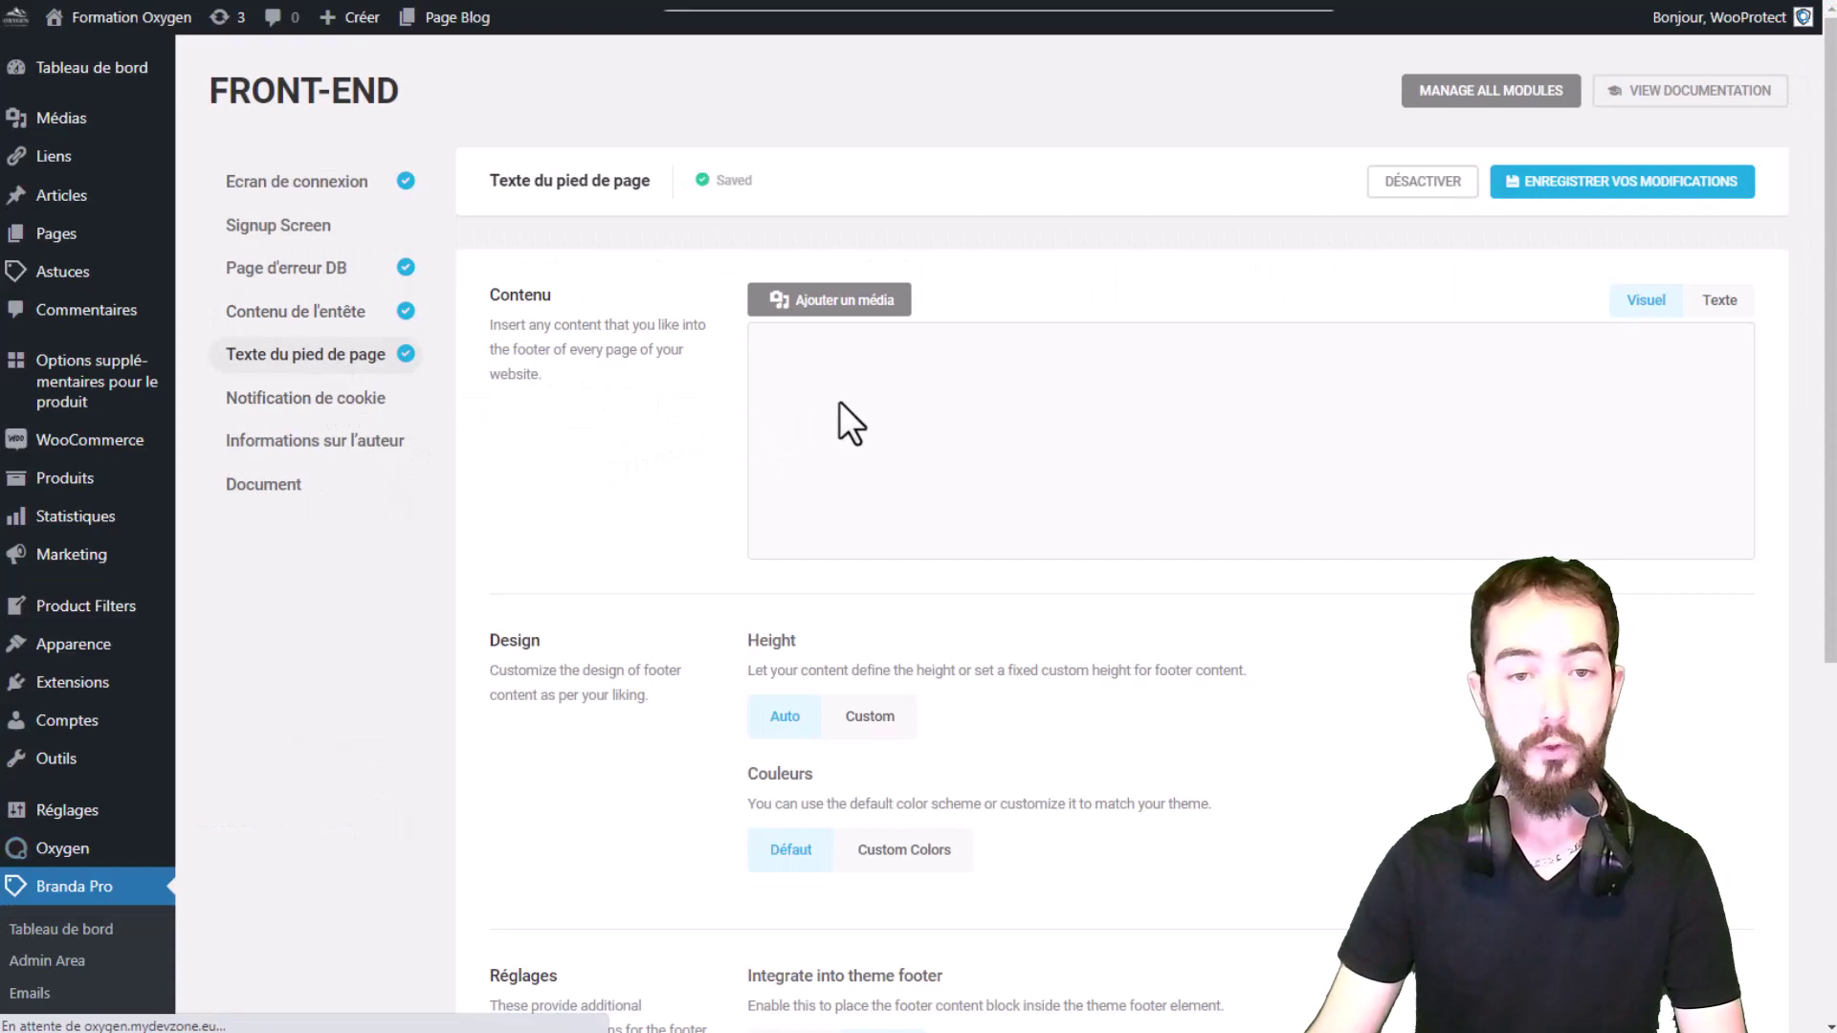
{"action": "left_click", "coordinate": [870, 429]}
{"action": "type", "text": "M"}
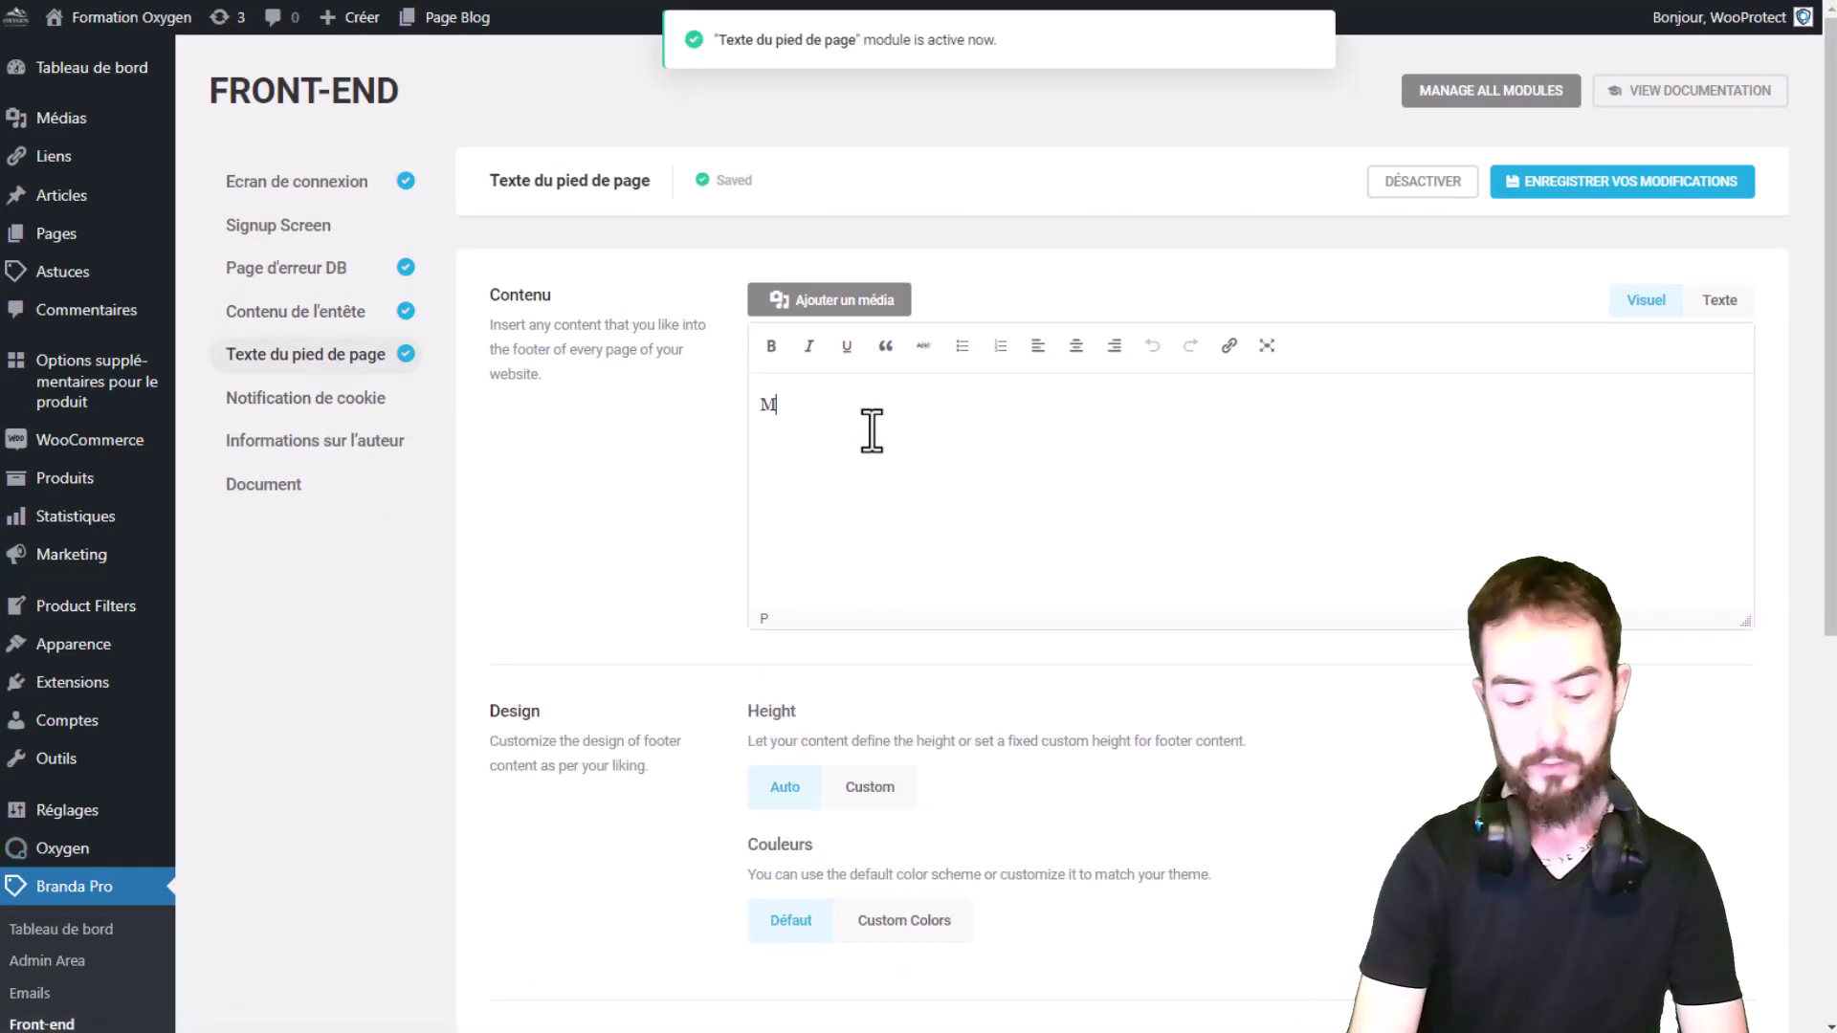
{"action": "type", "text": "essage Footer"}
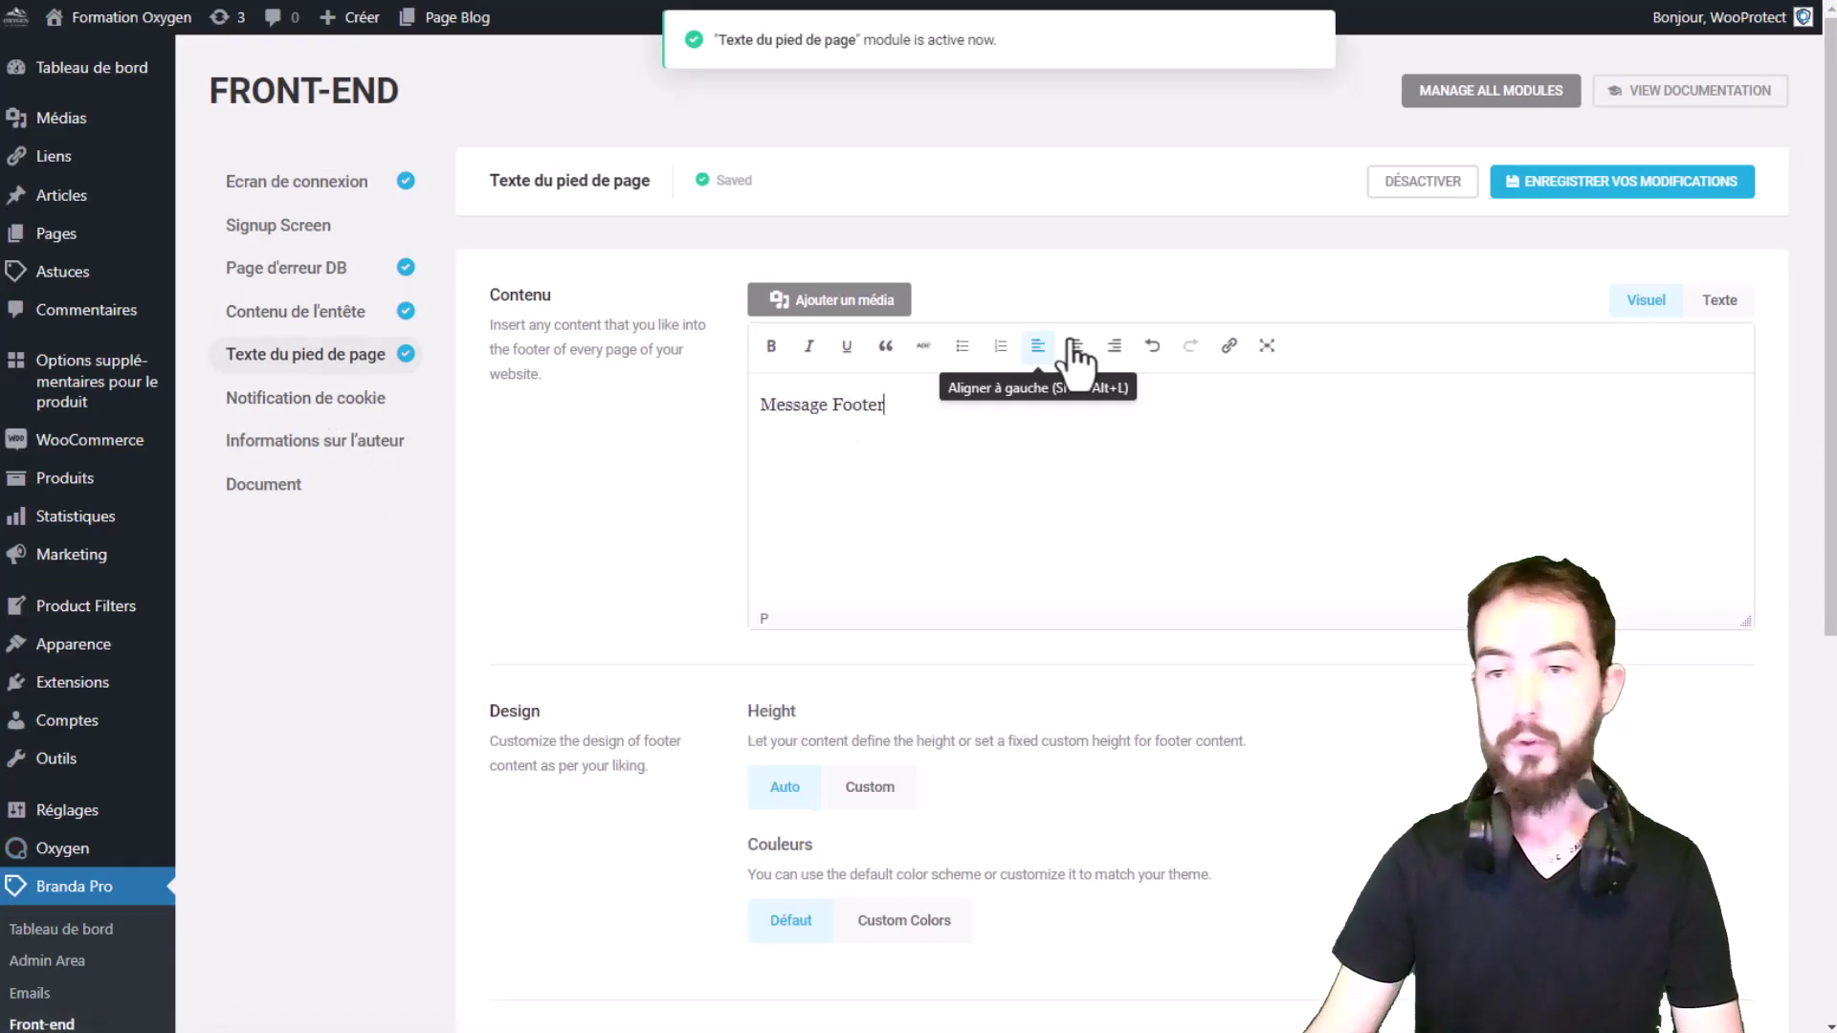
Step: Save the footer text content and reload the site to check it
{"action": "left_click", "coordinate": [1579, 180]}
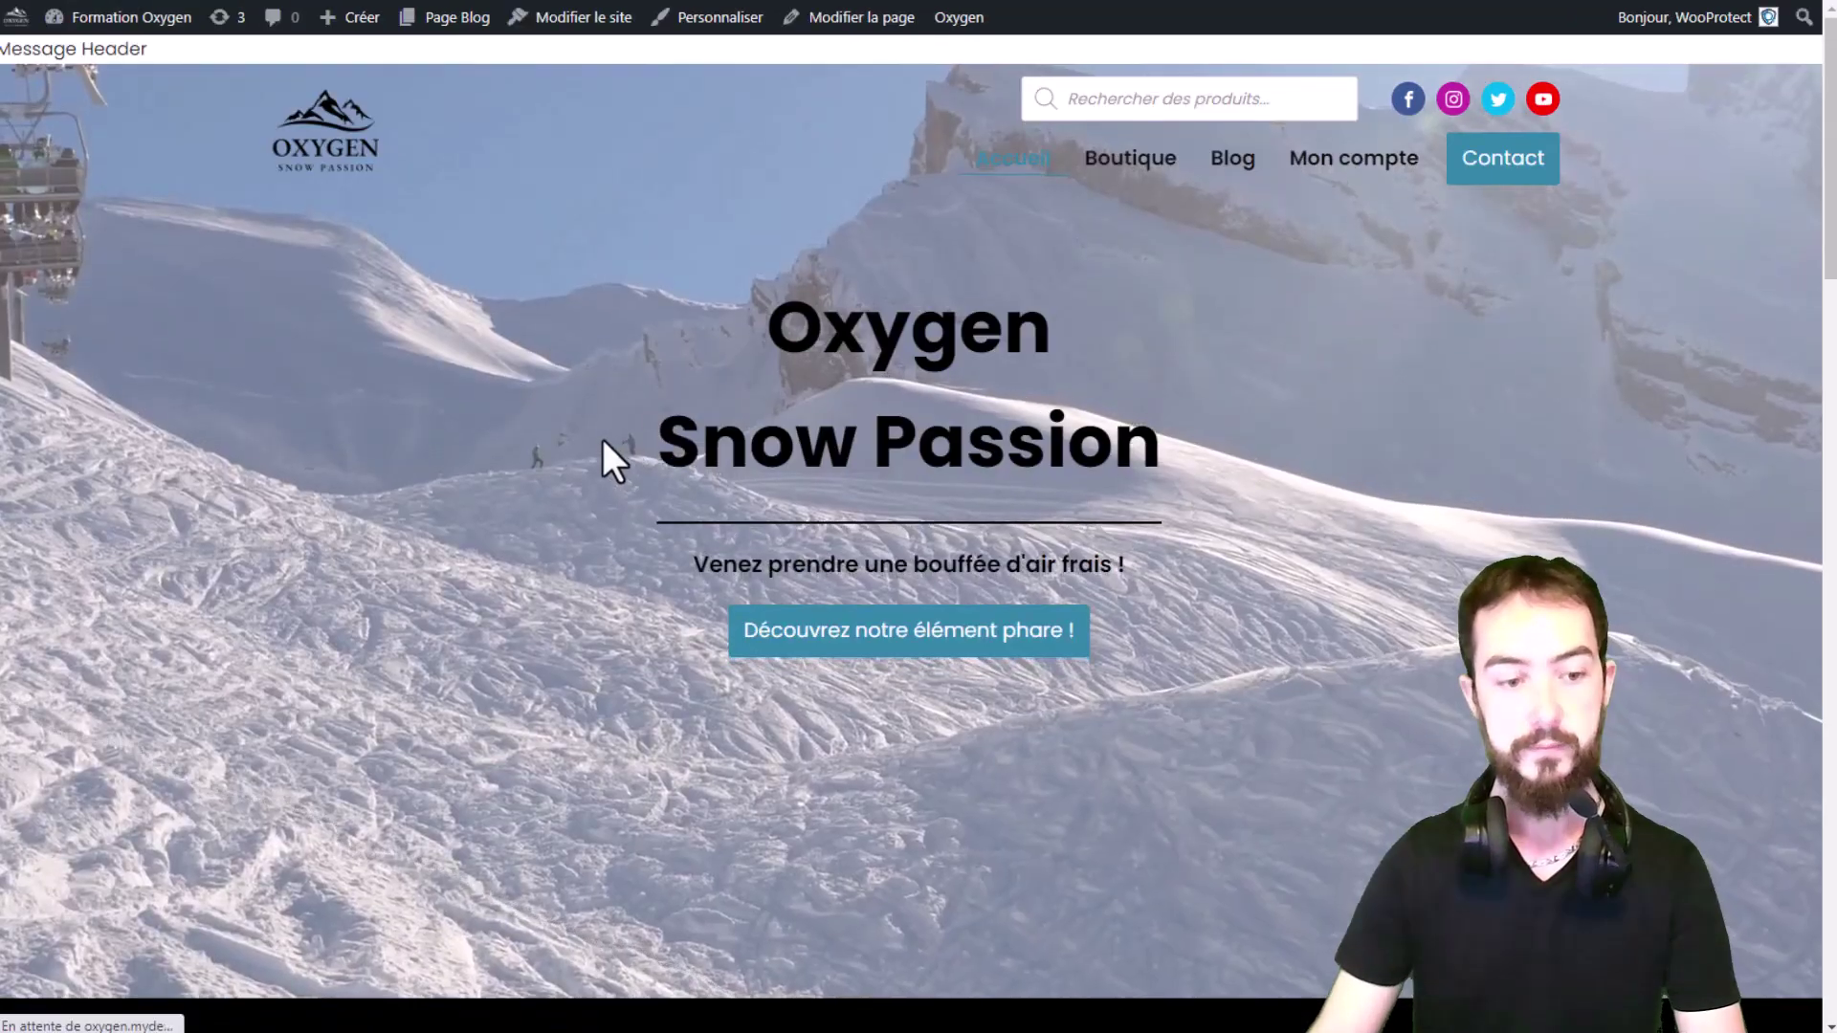
{"action": "scroll", "coordinate": [574, 438], "scroll_direction": "down", "scroll_amount": 20}
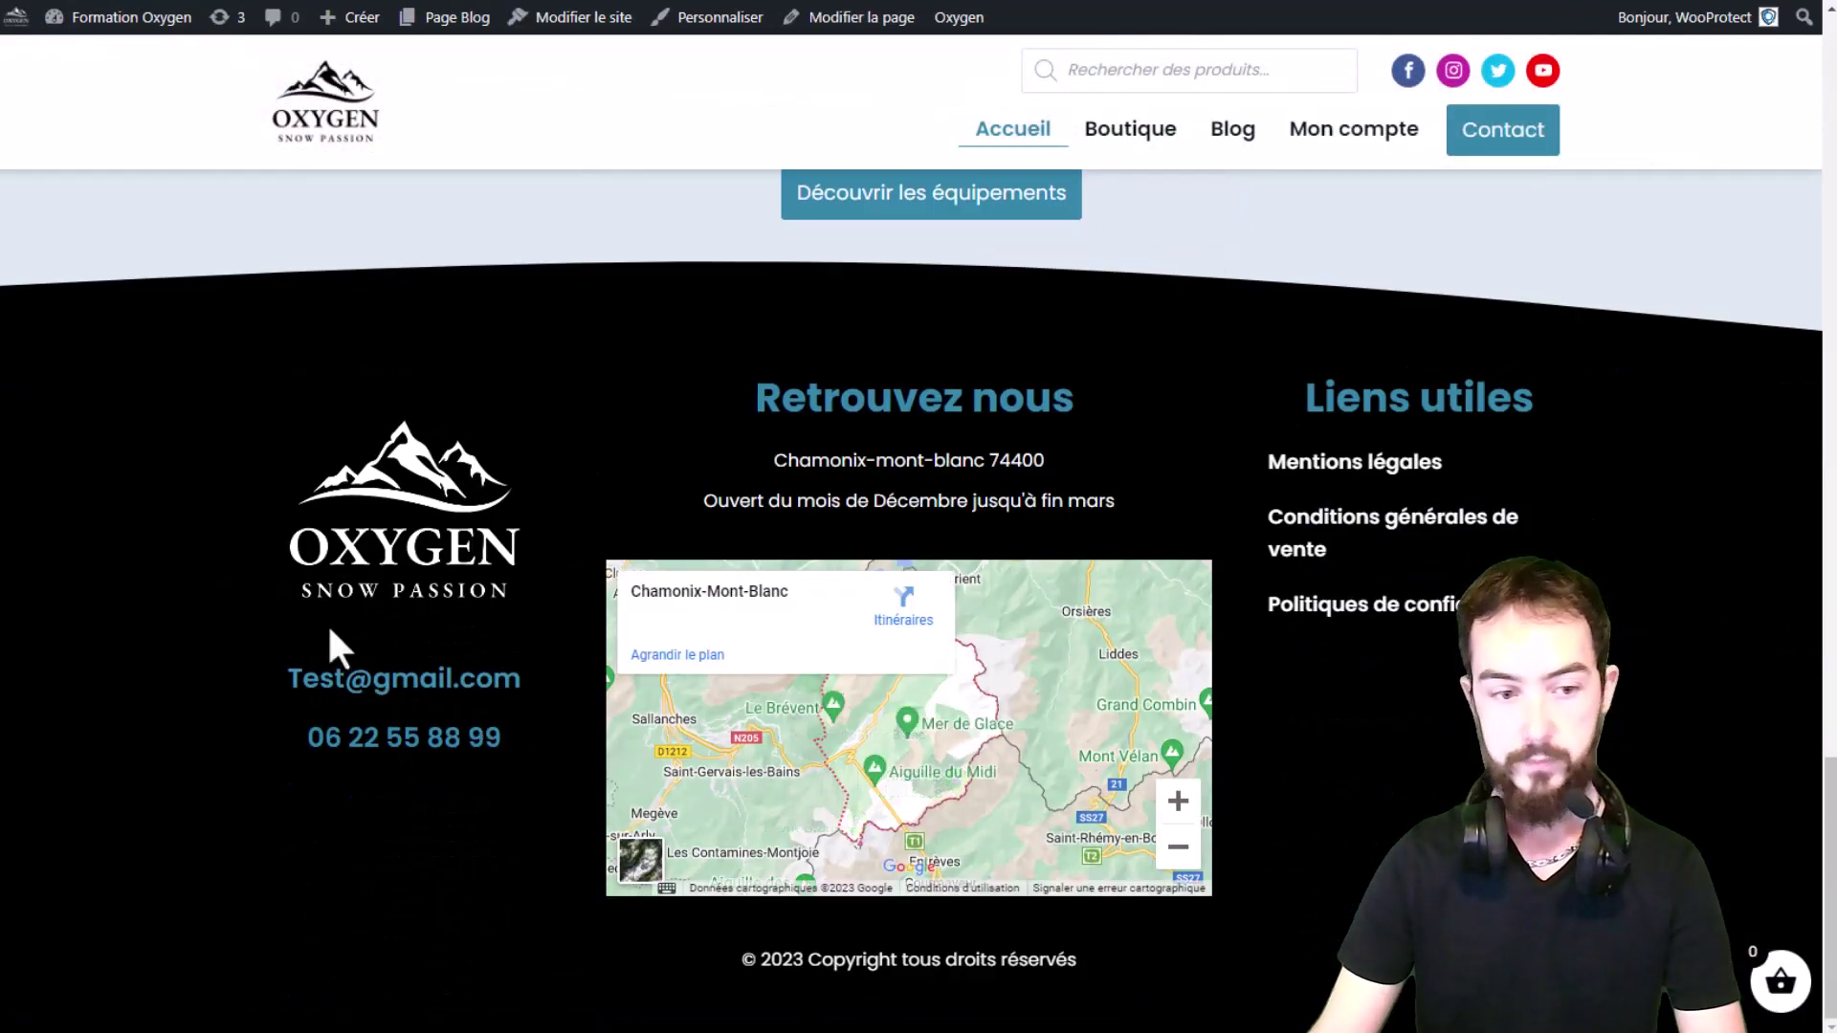
{"action": "key", "text": "F5"}
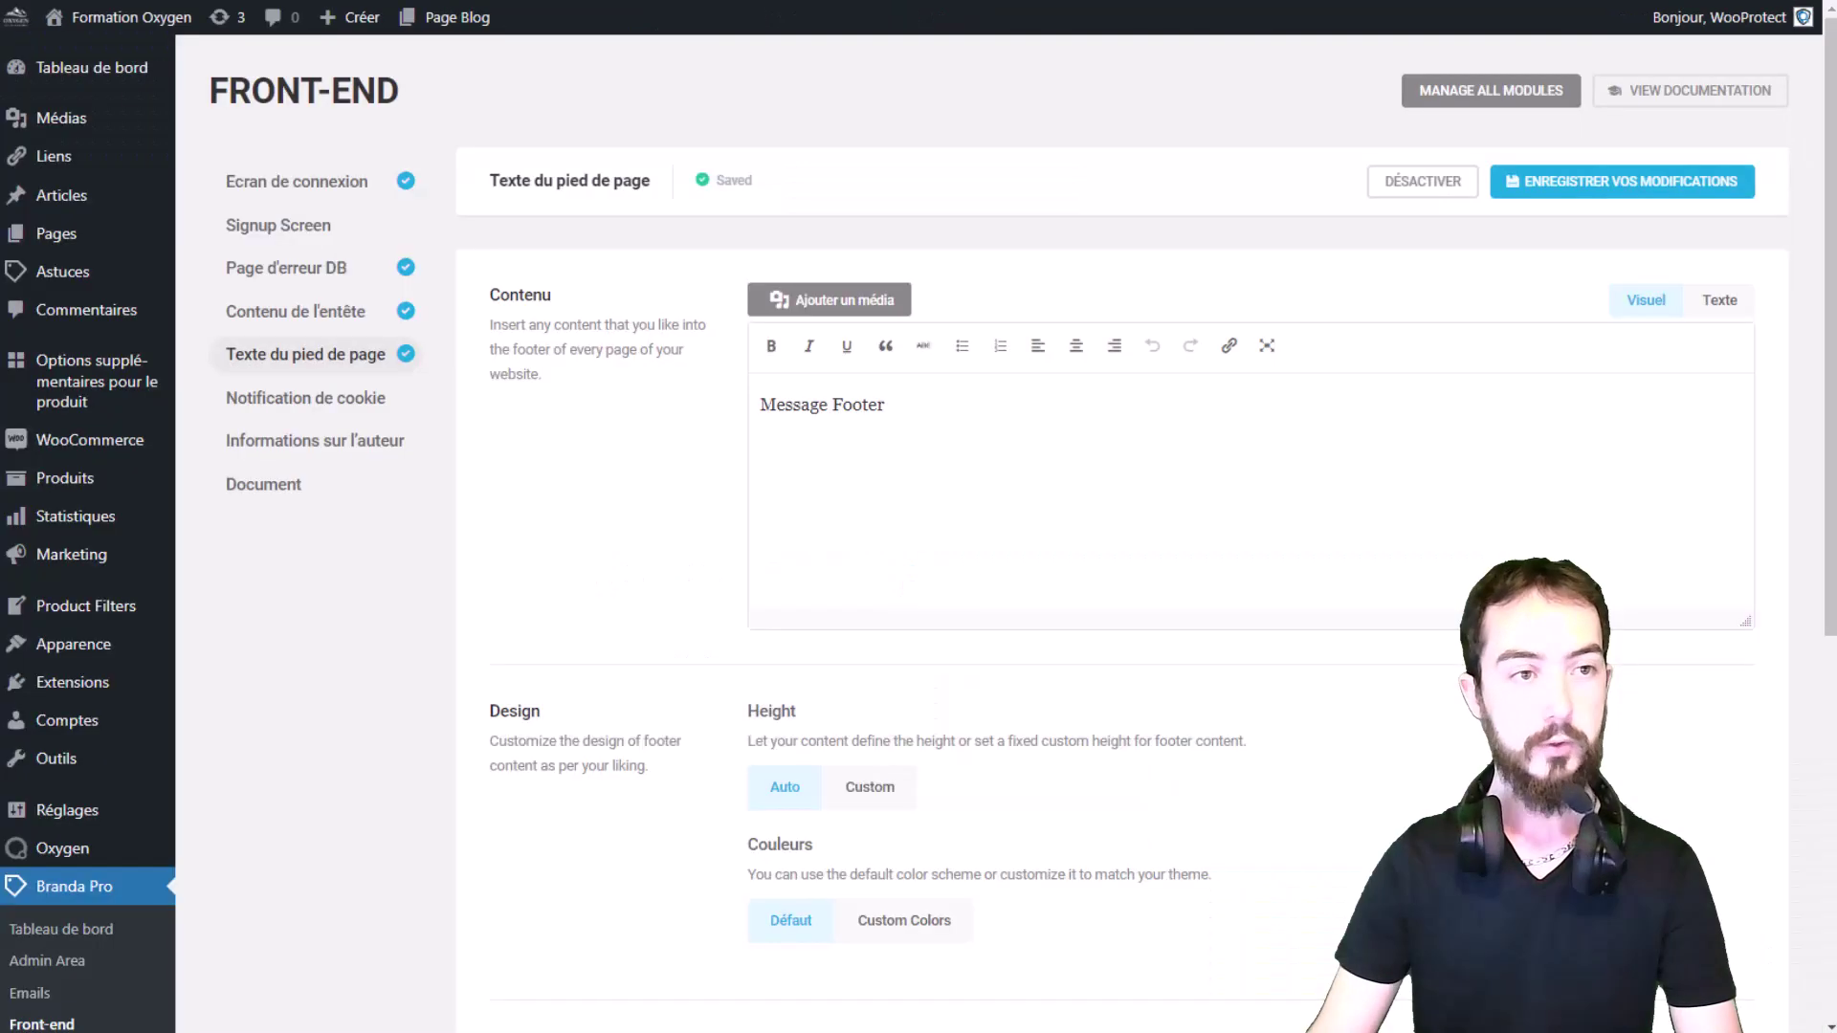
{"action": "scroll", "coordinate": [833, 586], "scroll_direction": "down", "scroll_amount": 5}
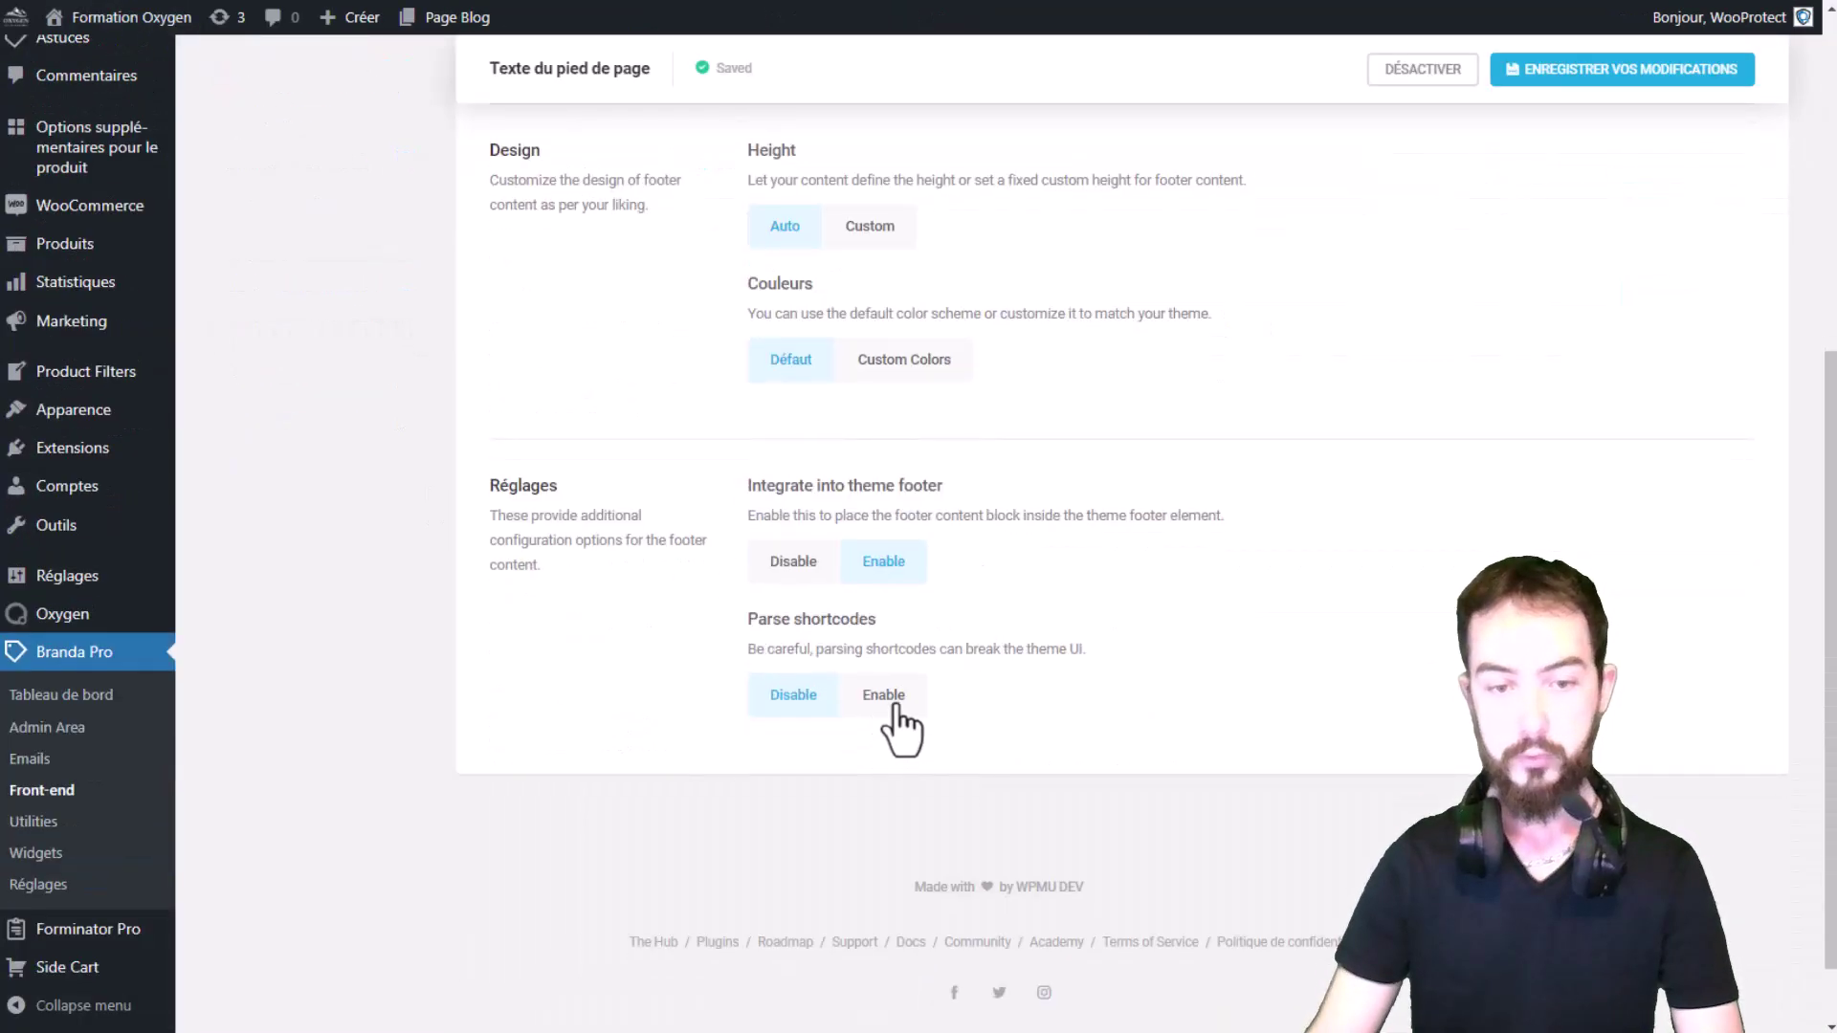
Step: Disable theme footer integration, save, and confirm 'Message Footer' at the homepage bottom
{"action": "left_click", "coordinate": [805, 564]}
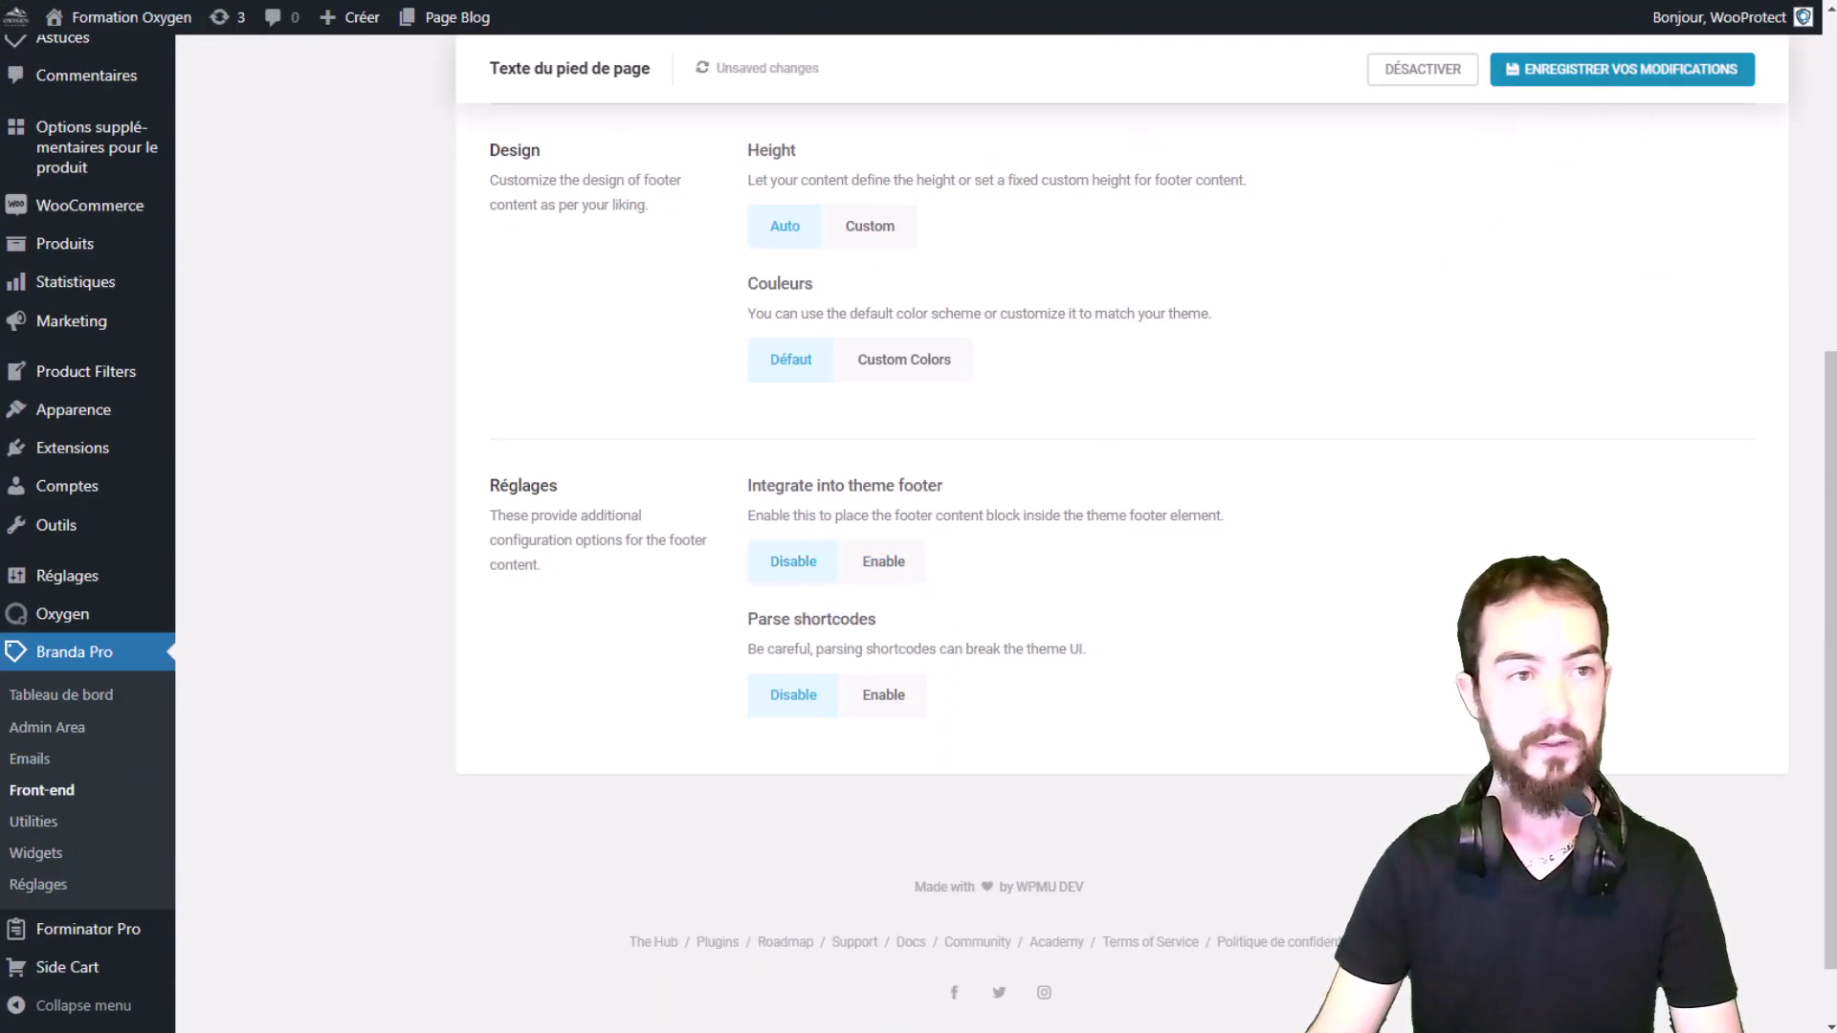
{"action": "left_click", "coordinate": [1622, 69]}
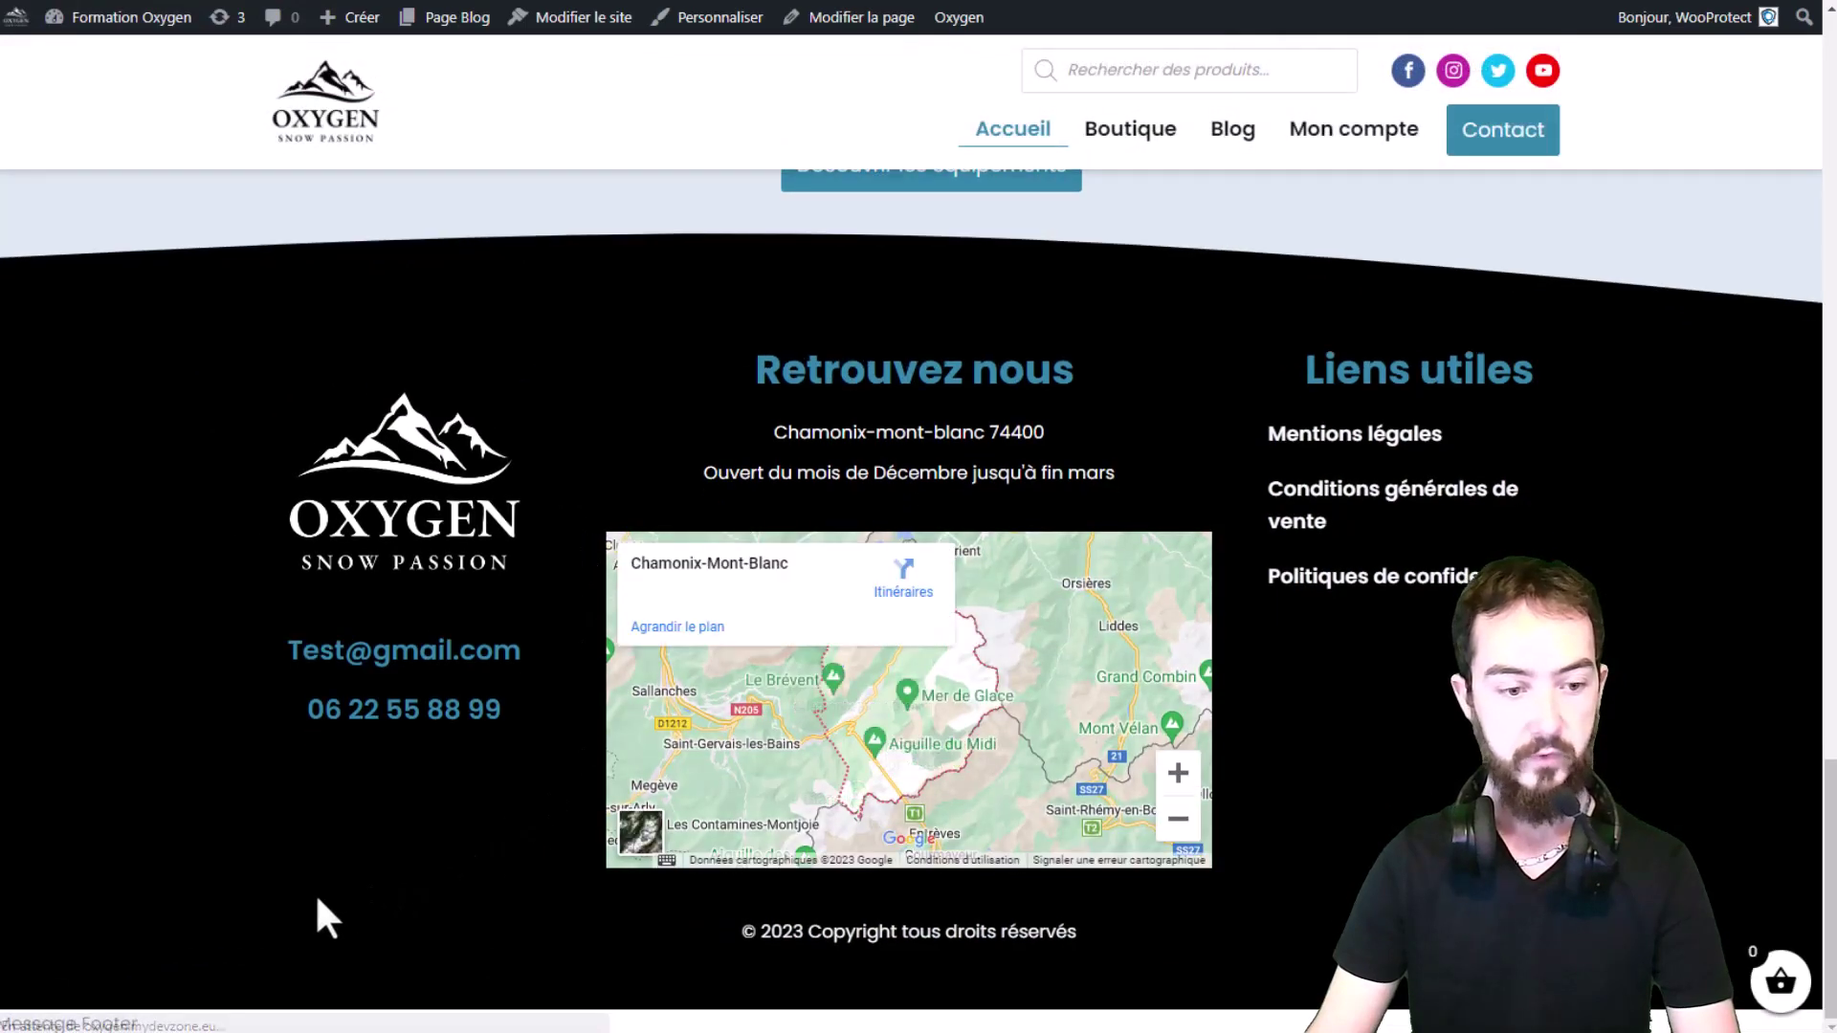
{"action": "left_click_drag", "start_coordinate": [143, 1022], "coordinate": [19, 1019]}
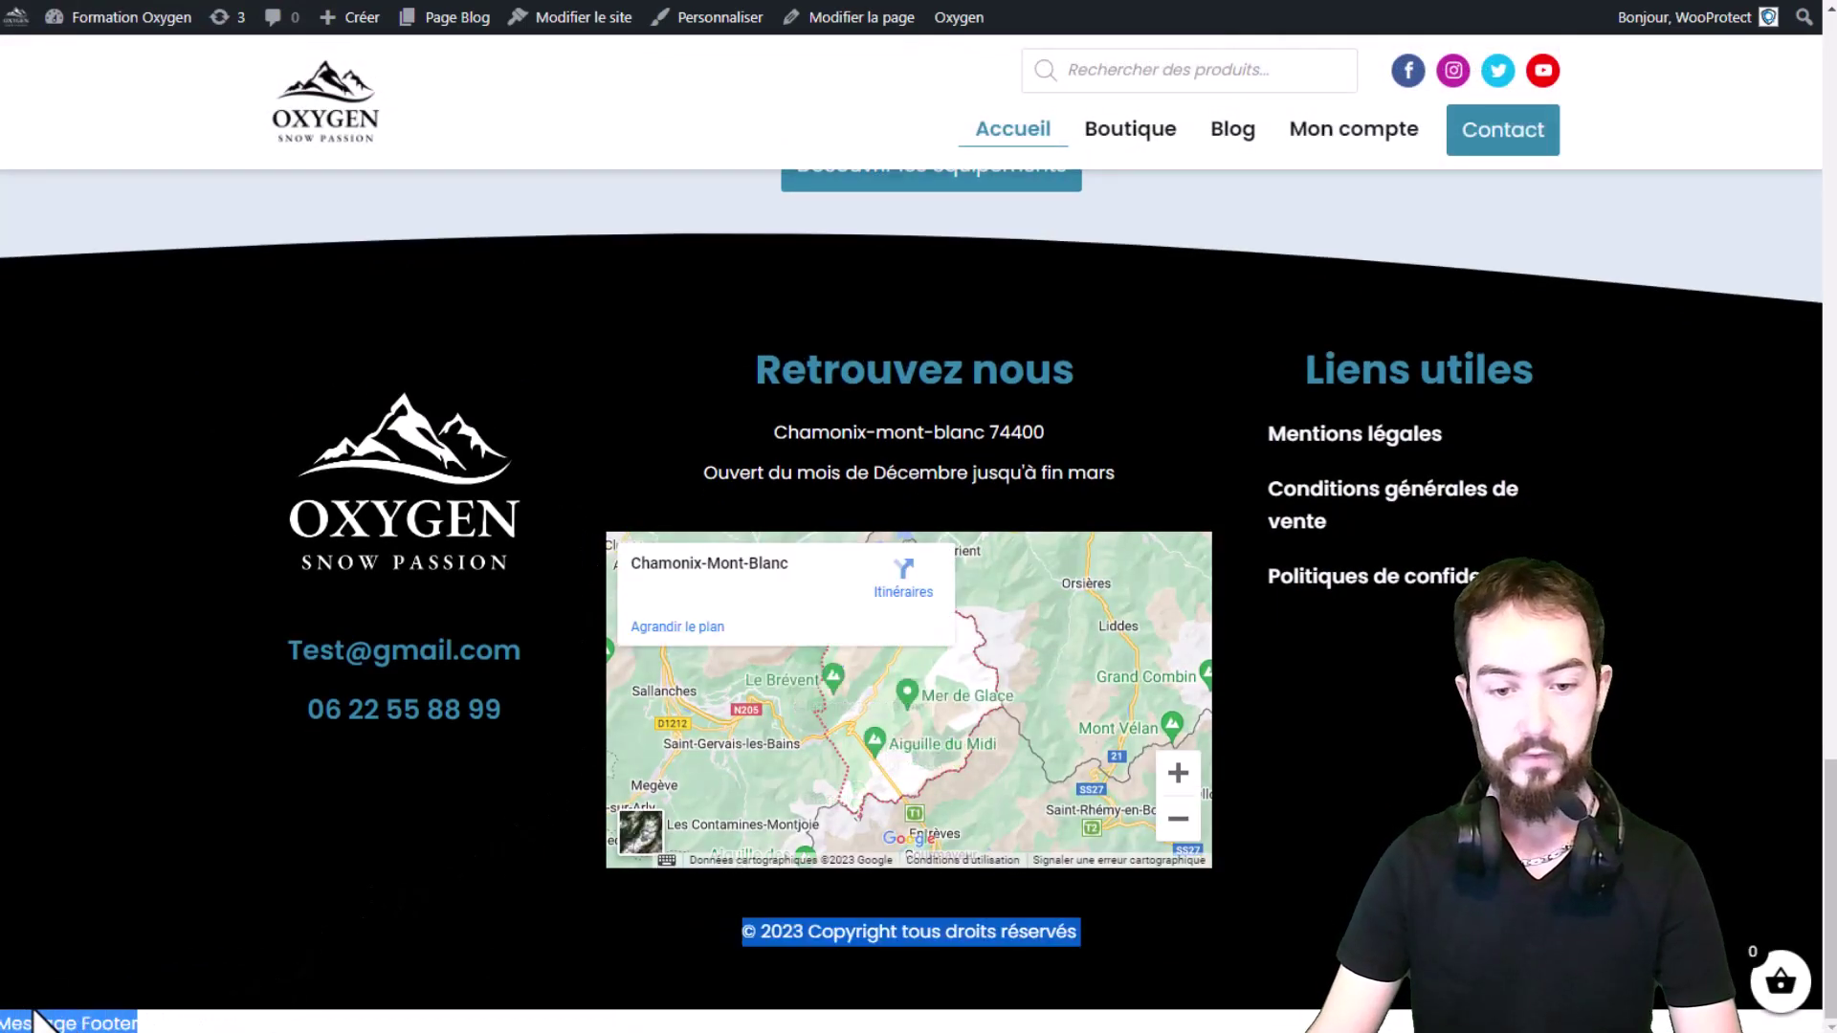
{"action": "left_click", "coordinate": [132, 1015]}
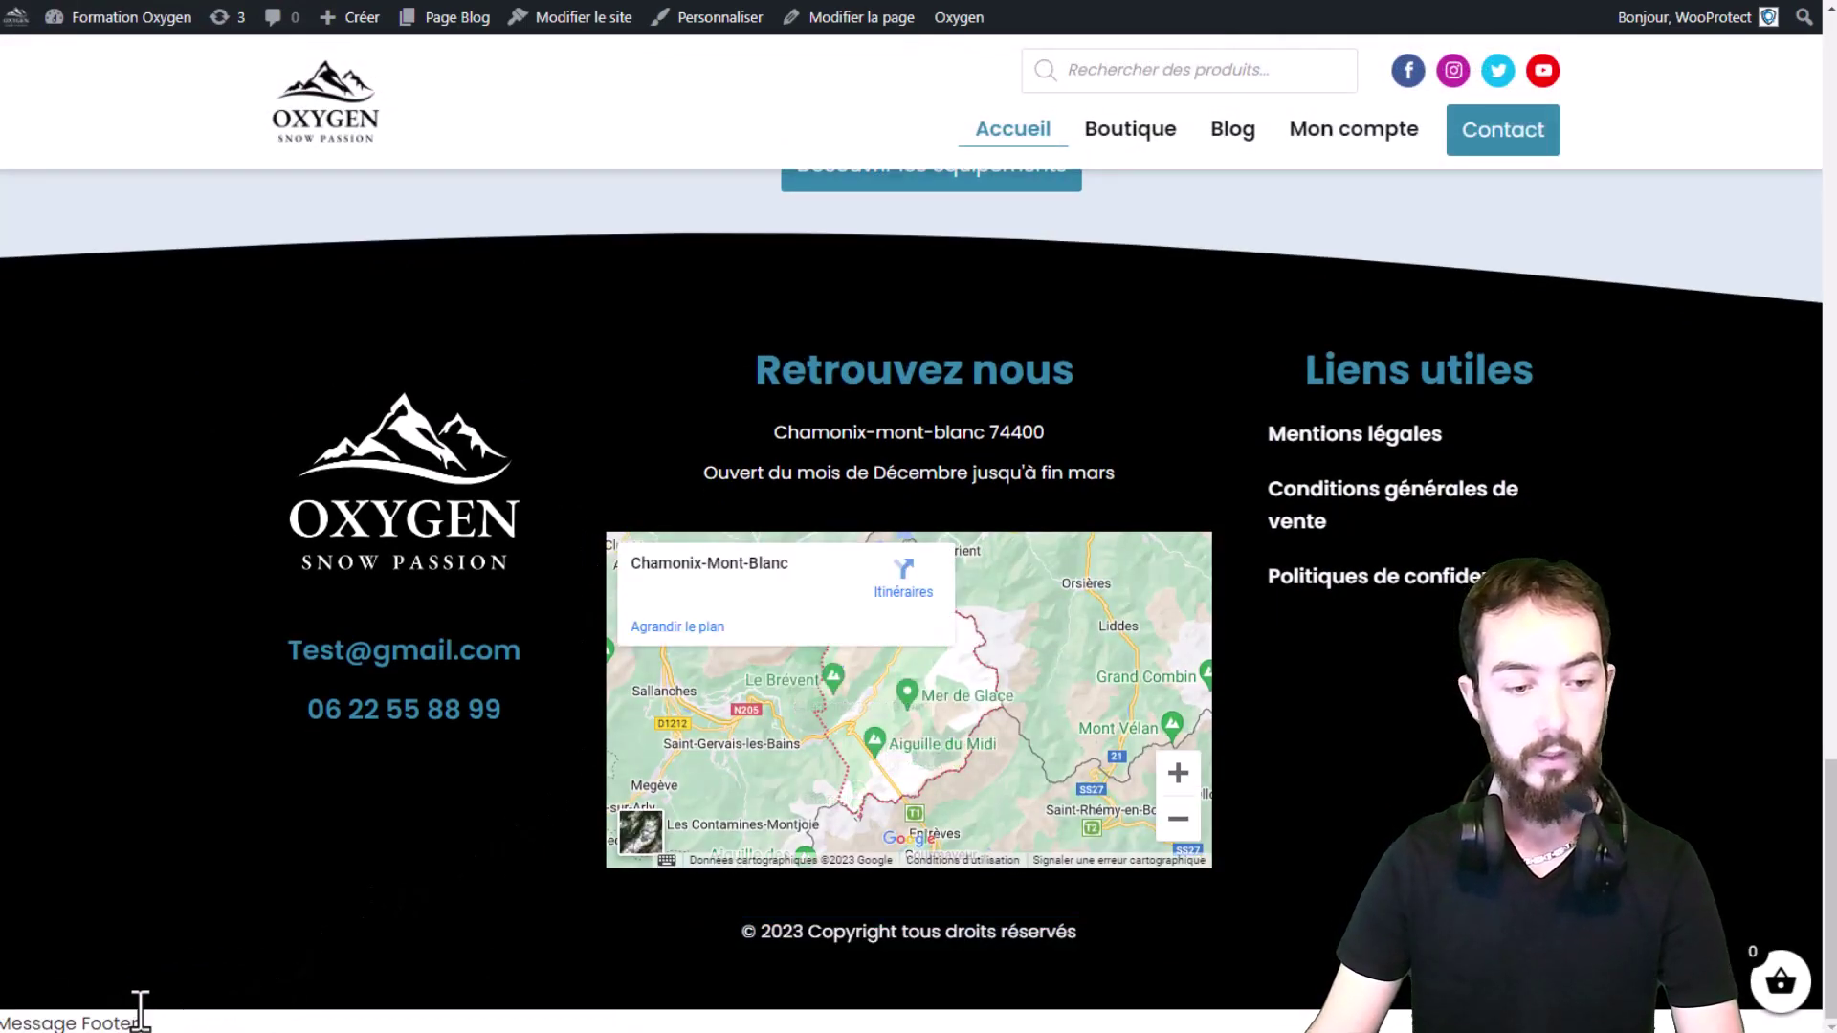
{"action": "scroll", "coordinate": [271, 787], "scroll_direction": "up", "scroll_amount": 15}
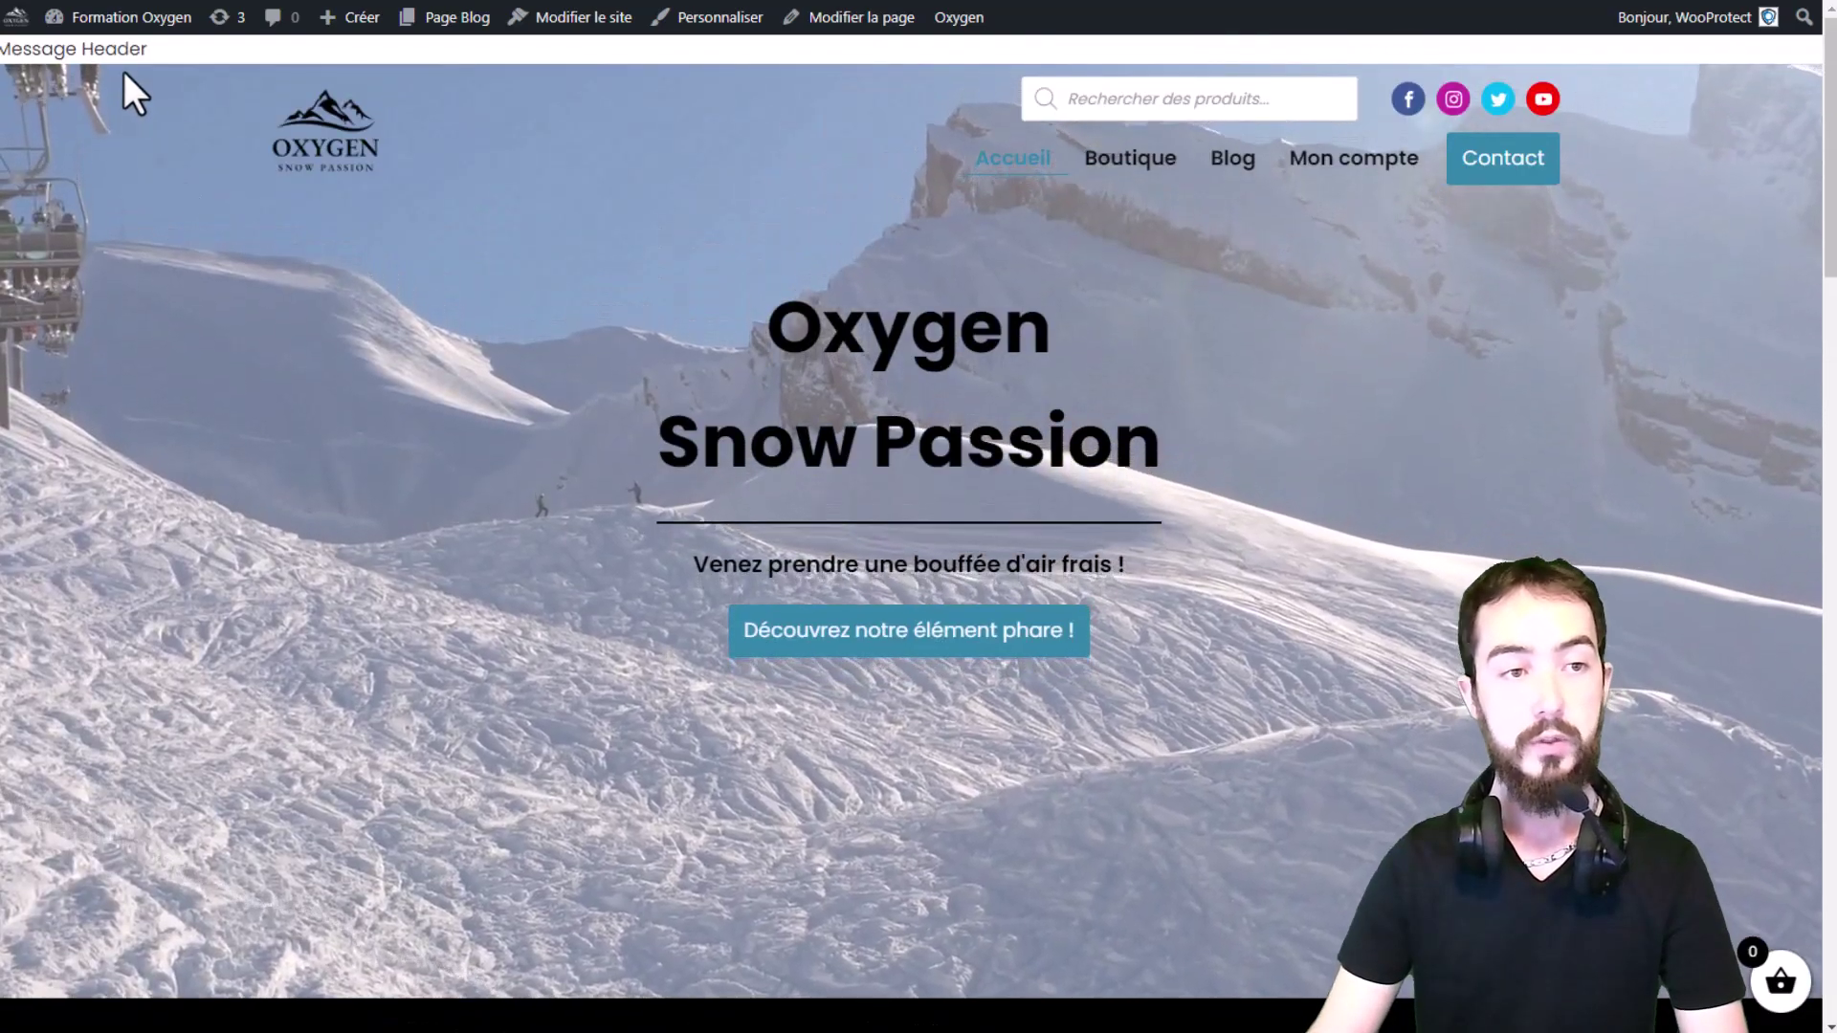
{"action": "scroll", "coordinate": [143, 144], "scroll_direction": "down", "scroll_amount": 5}
{"action": "scroll", "coordinate": [205, 472], "scroll_direction": "down", "scroll_amount": 10}
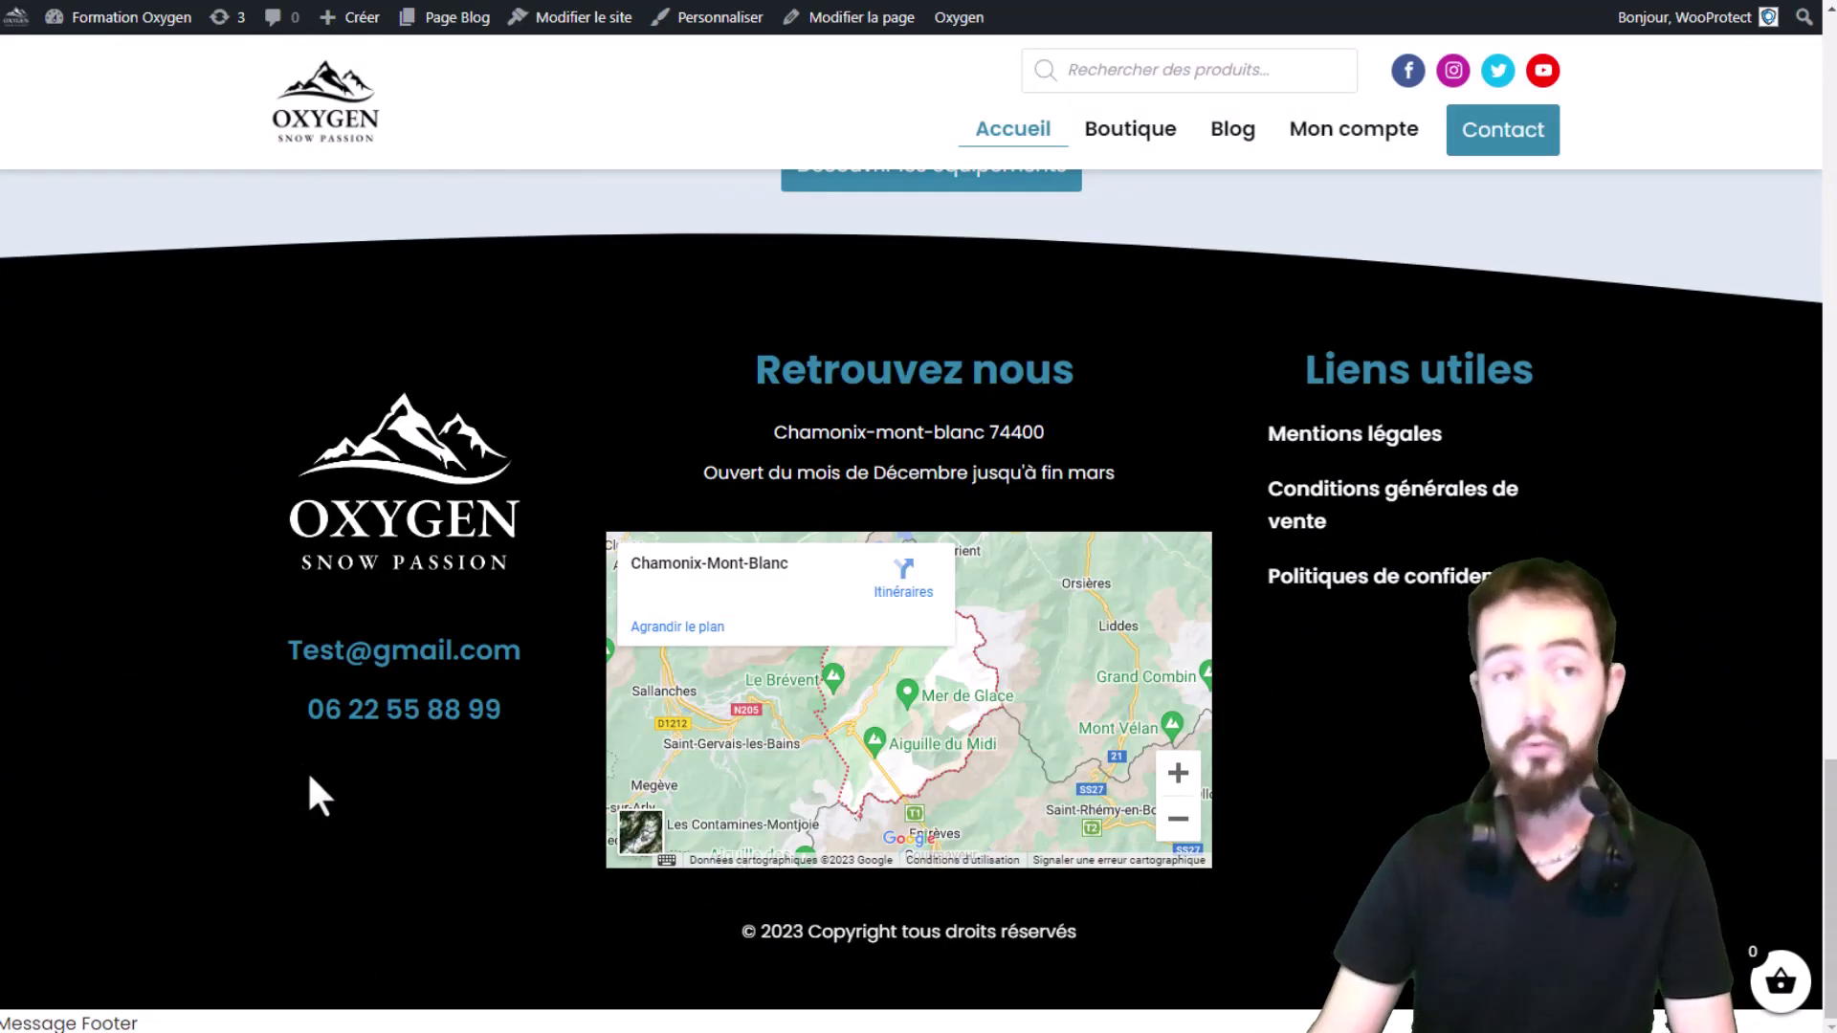
{"action": "scroll", "coordinate": [304, 773], "scroll_direction": "up", "scroll_amount": 12}
Step: Return to the footer text settings in the admin
{"action": "key", "text": "ctrl+Tab"}
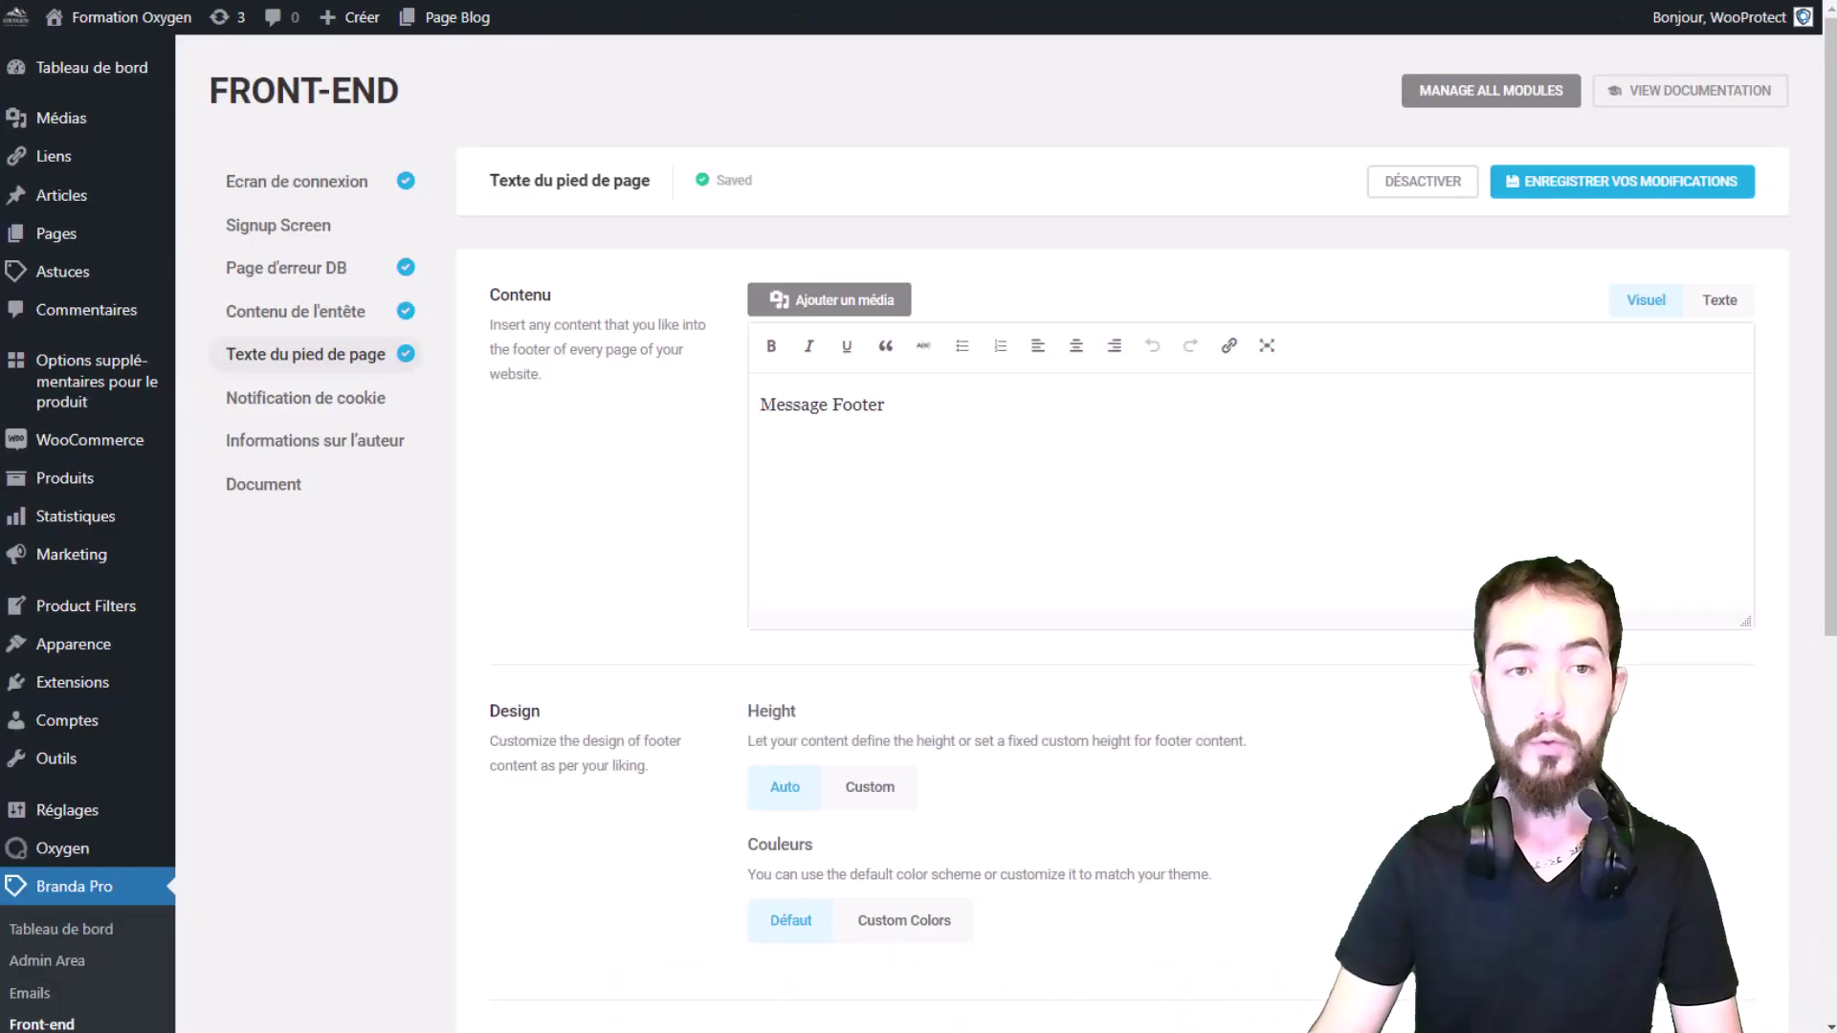
{"action": "scroll", "coordinate": [903, 478], "scroll_direction": "down", "scroll_amount": 3}
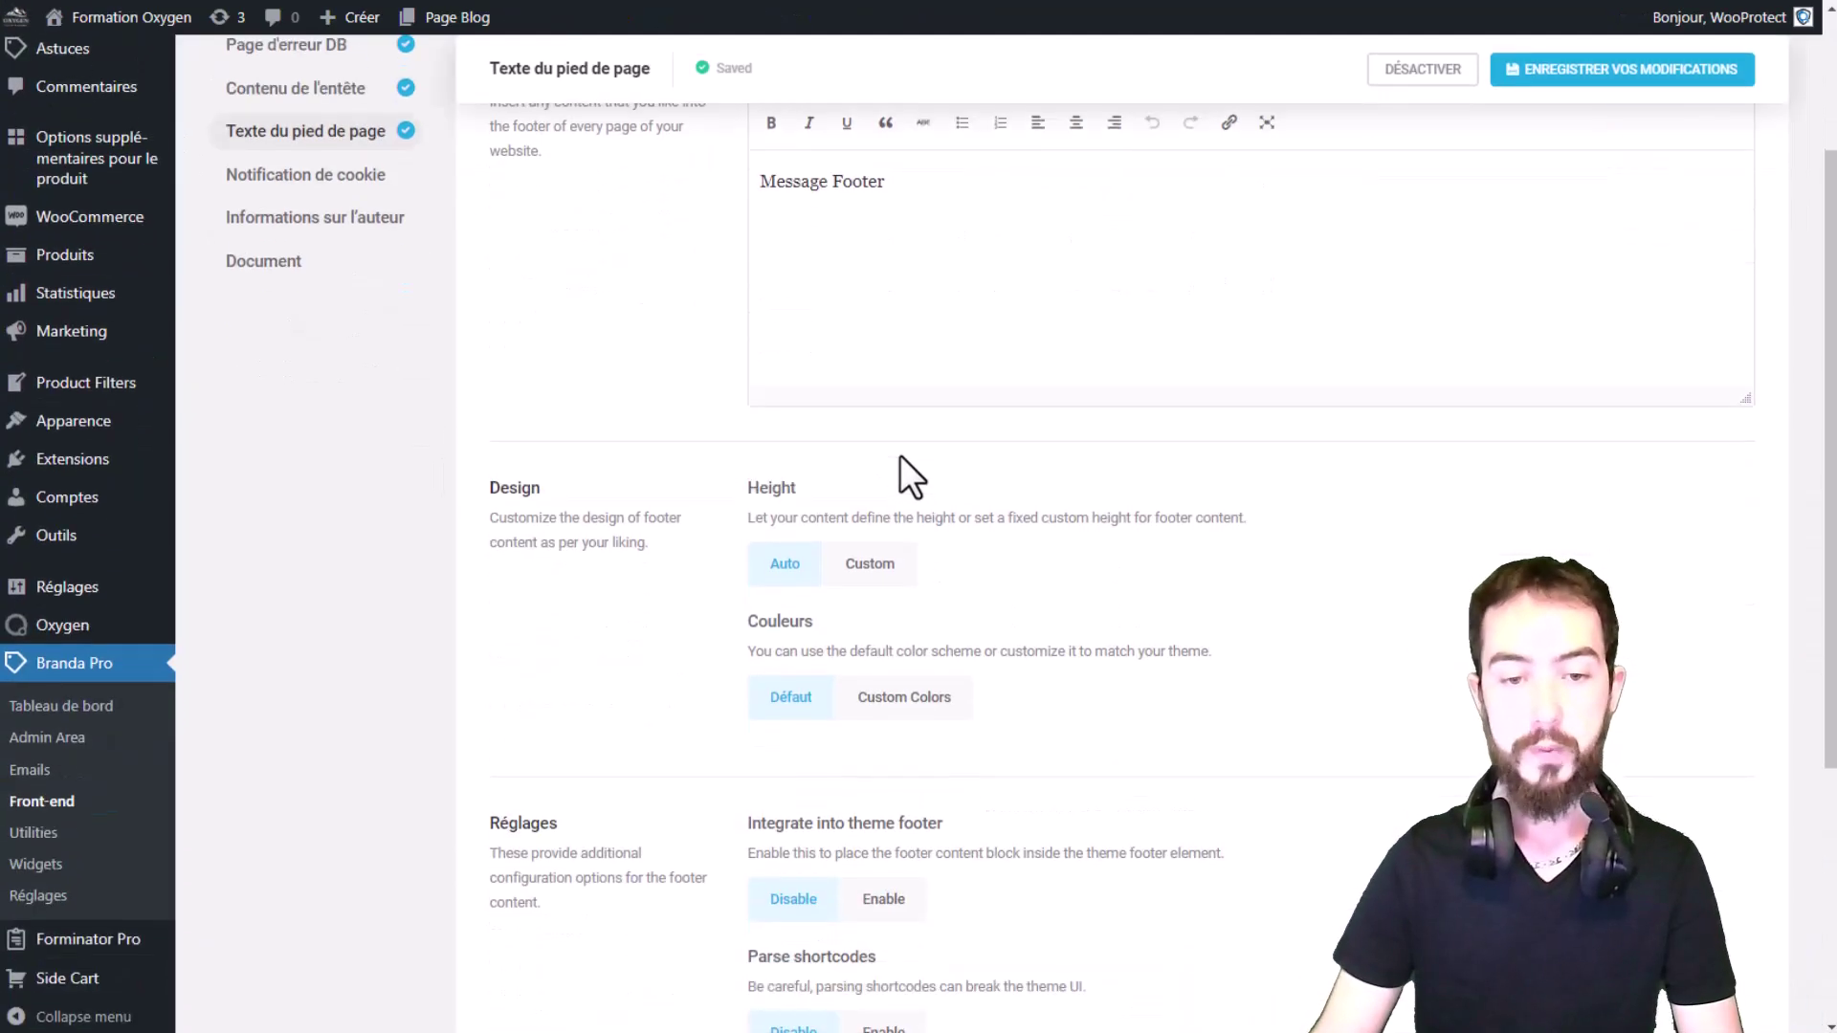
{"action": "scroll", "coordinate": [888, 438], "scroll_direction": "up", "scroll_amount": 3}
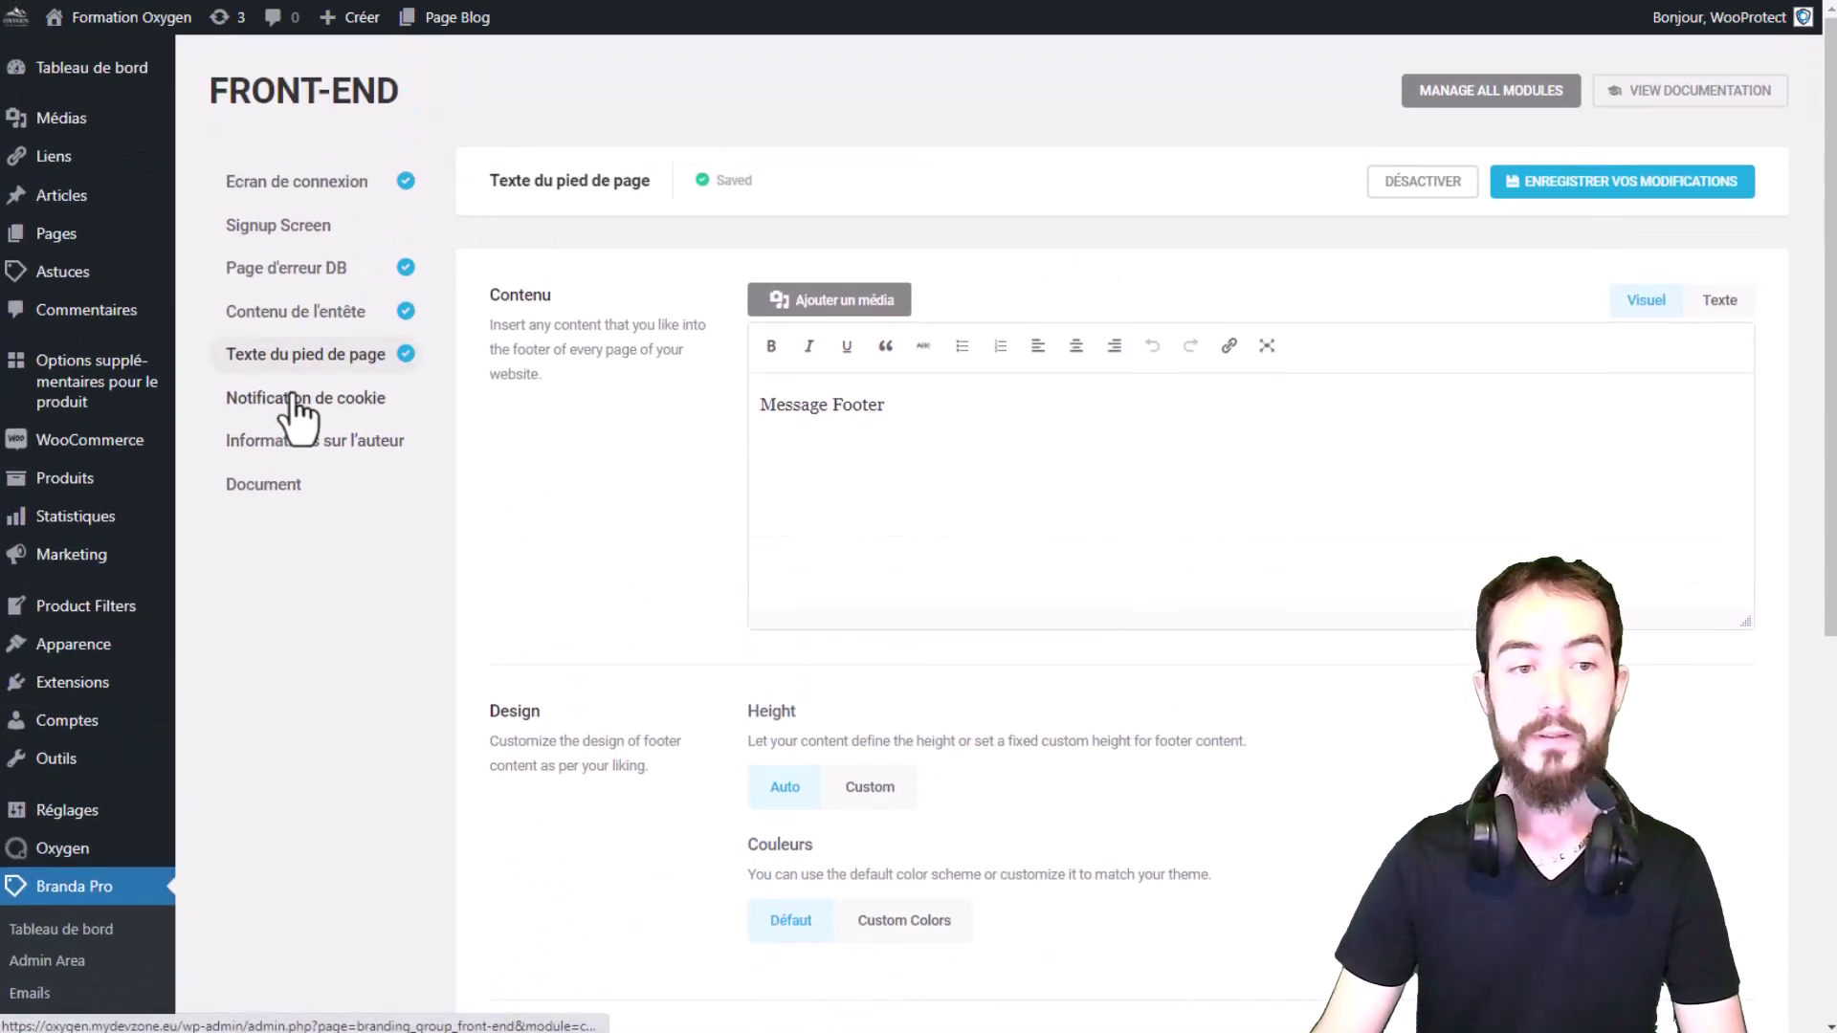
Step: Activate Notification de cookie and review its default message, Accept button and privacy link
{"action": "left_click", "coordinate": [296, 400]}
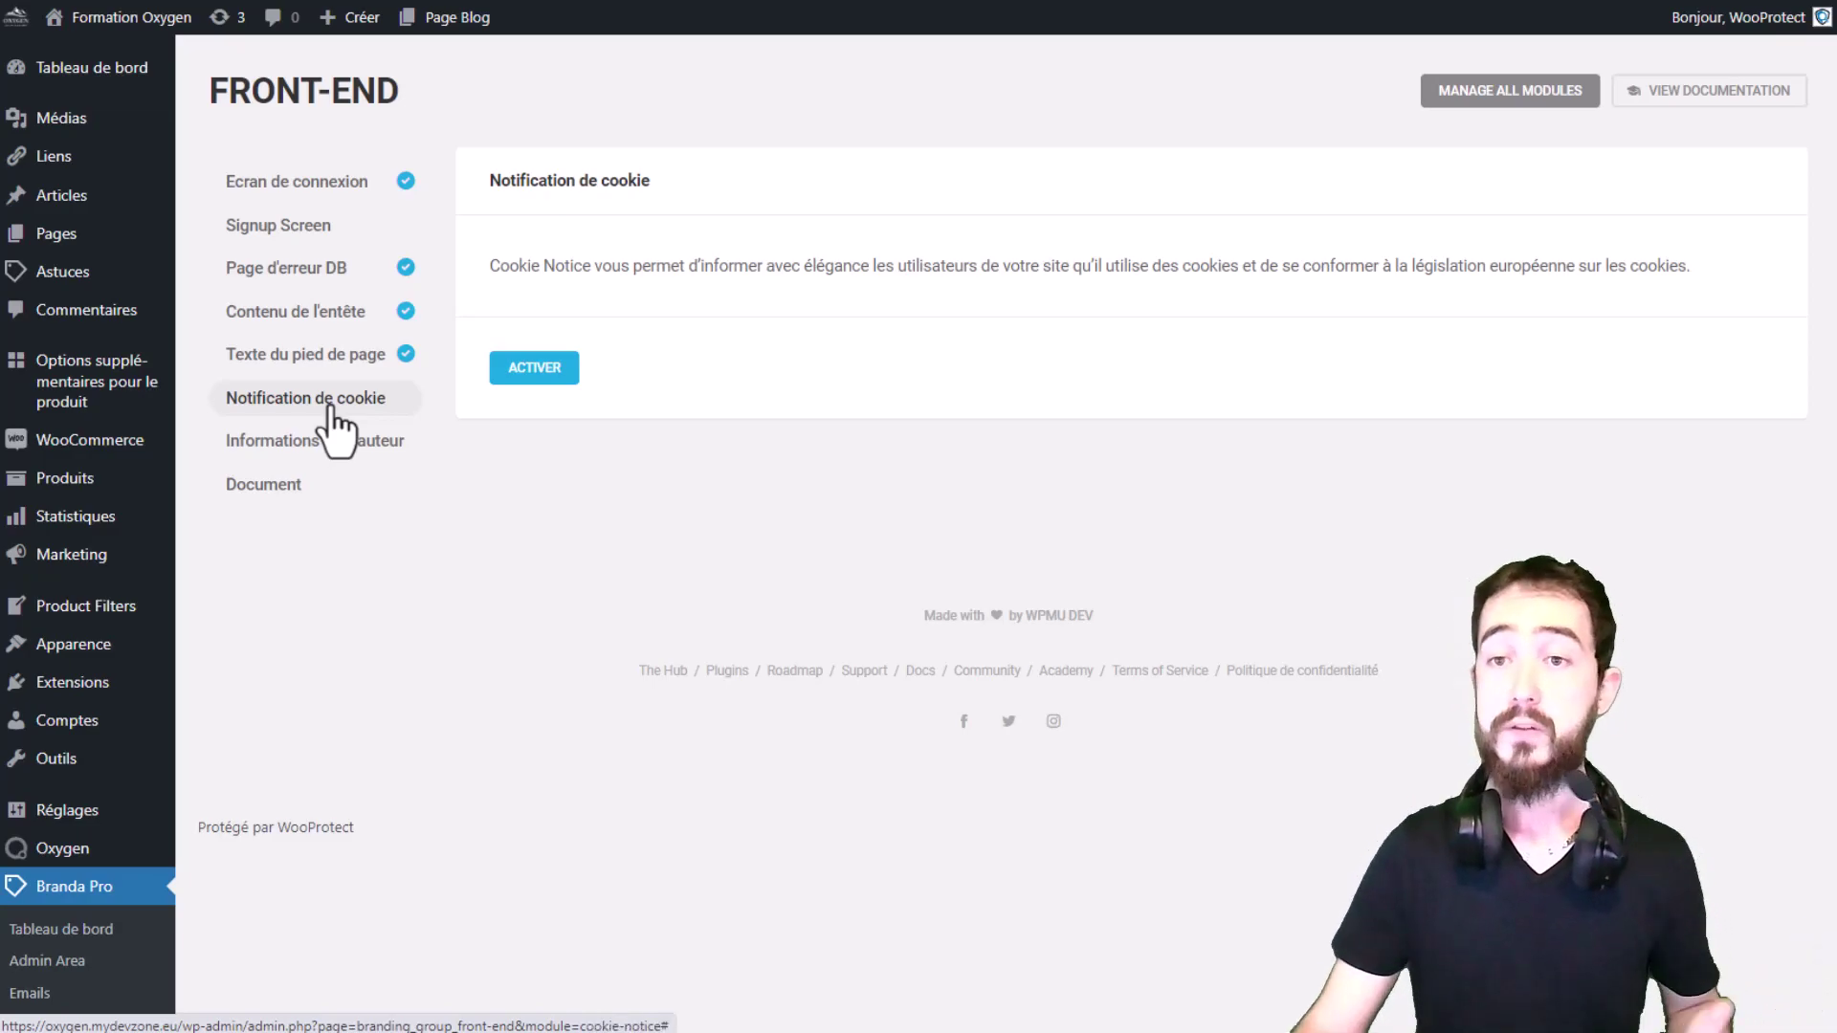
{"action": "left_click", "coordinate": [573, 375]}
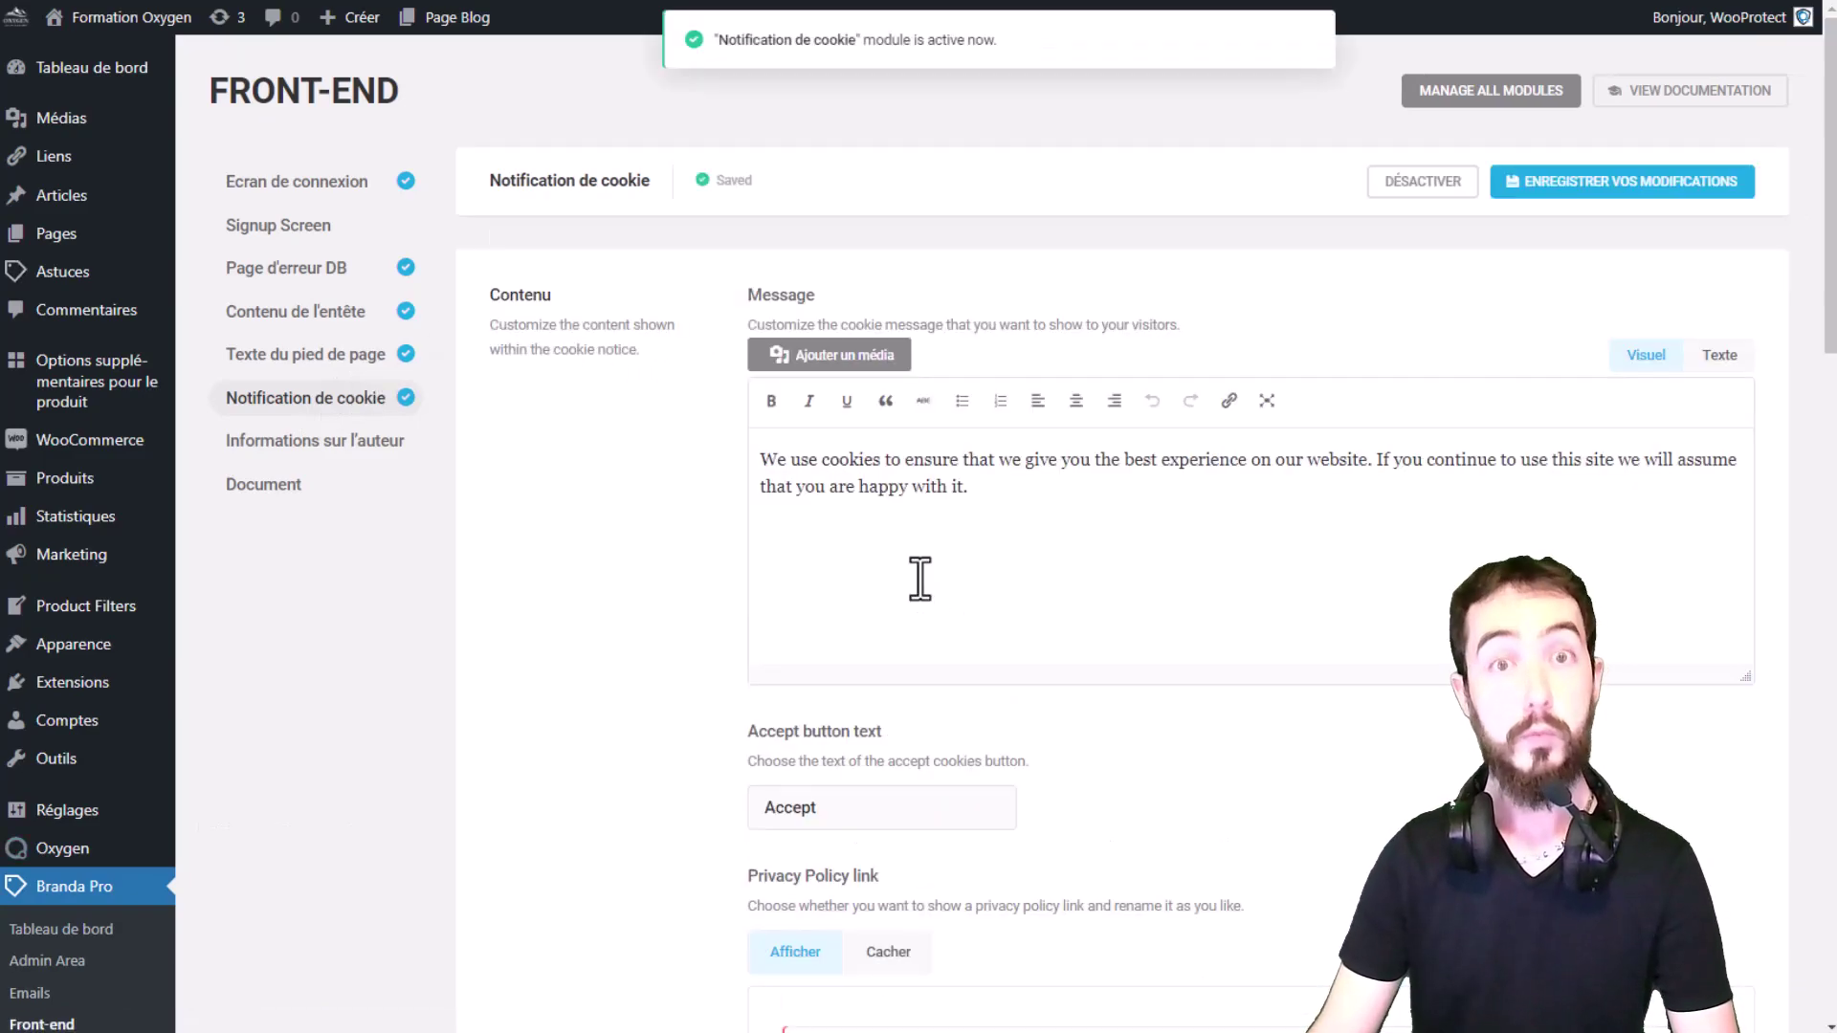
{"action": "left_click", "coordinate": [945, 467]}
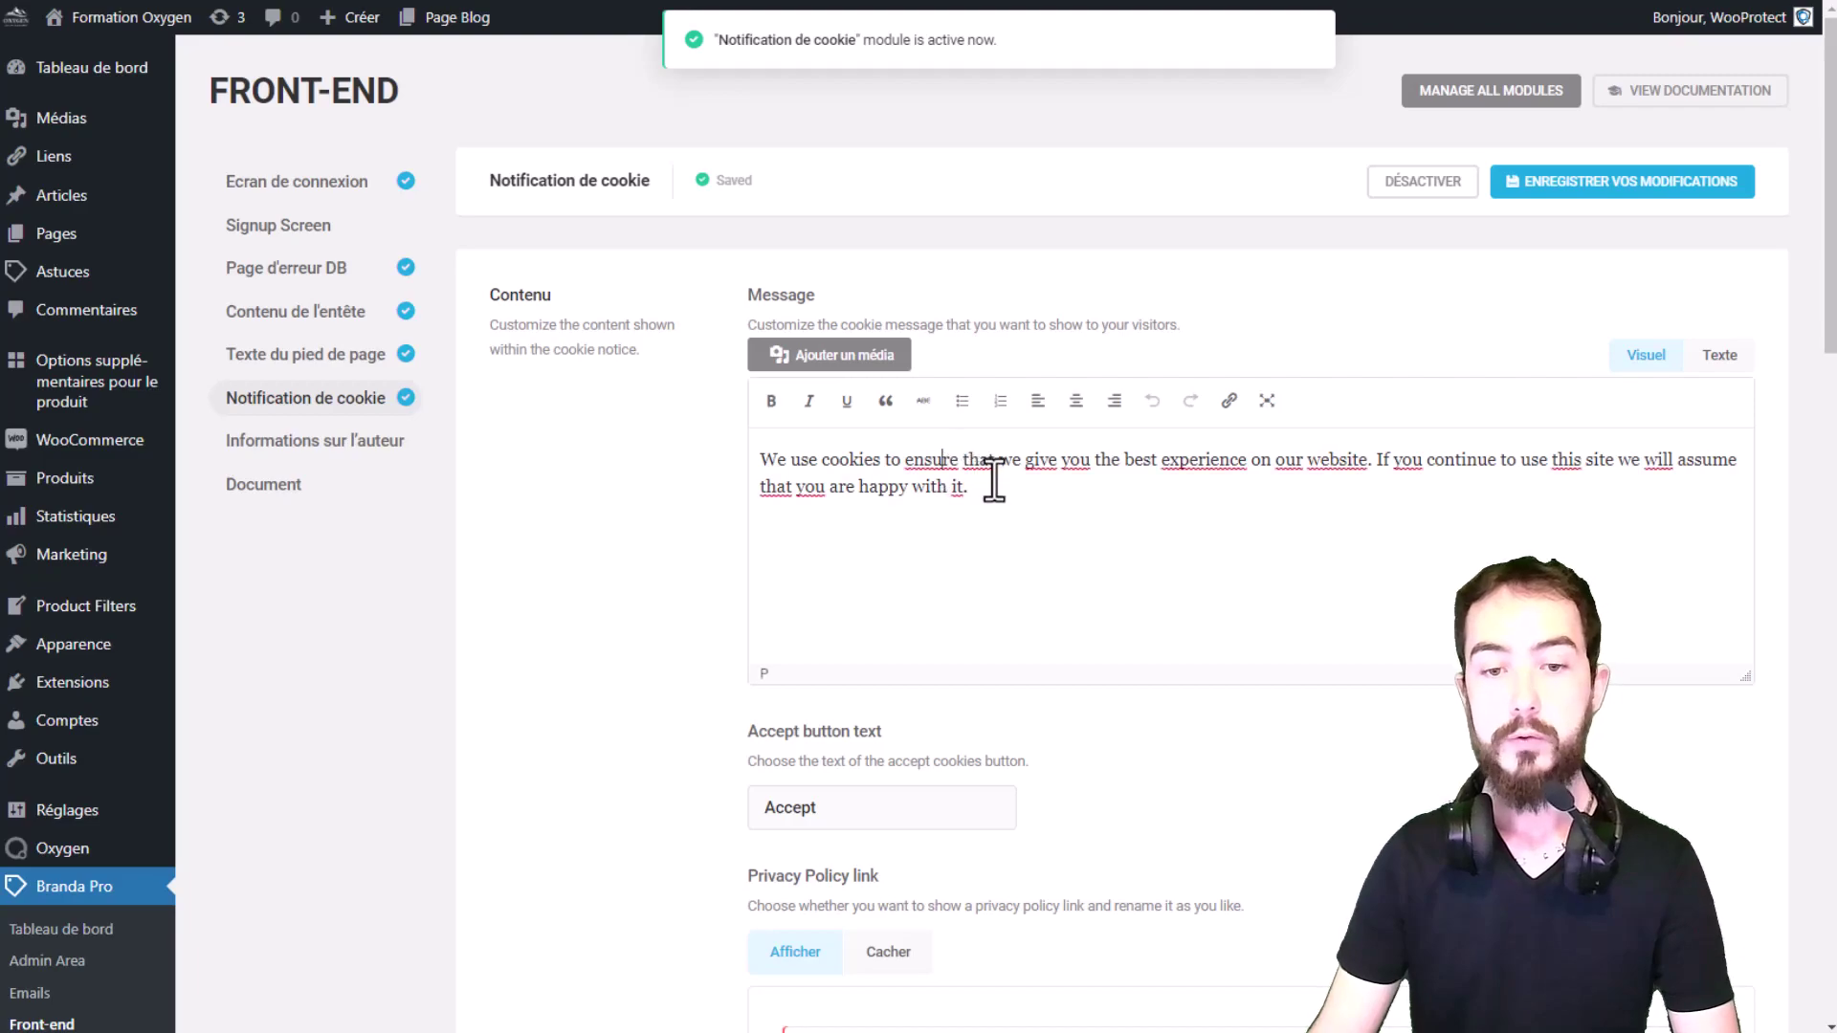
{"action": "scroll", "coordinate": [996, 479], "scroll_direction": "down", "scroll_amount": 1}
{"action": "scroll", "coordinate": [995, 481], "scroll_direction": "down", "scroll_amount": 1}
{"action": "scroll", "coordinate": [1083, 423], "scroll_direction": "down", "scroll_amount": 1}
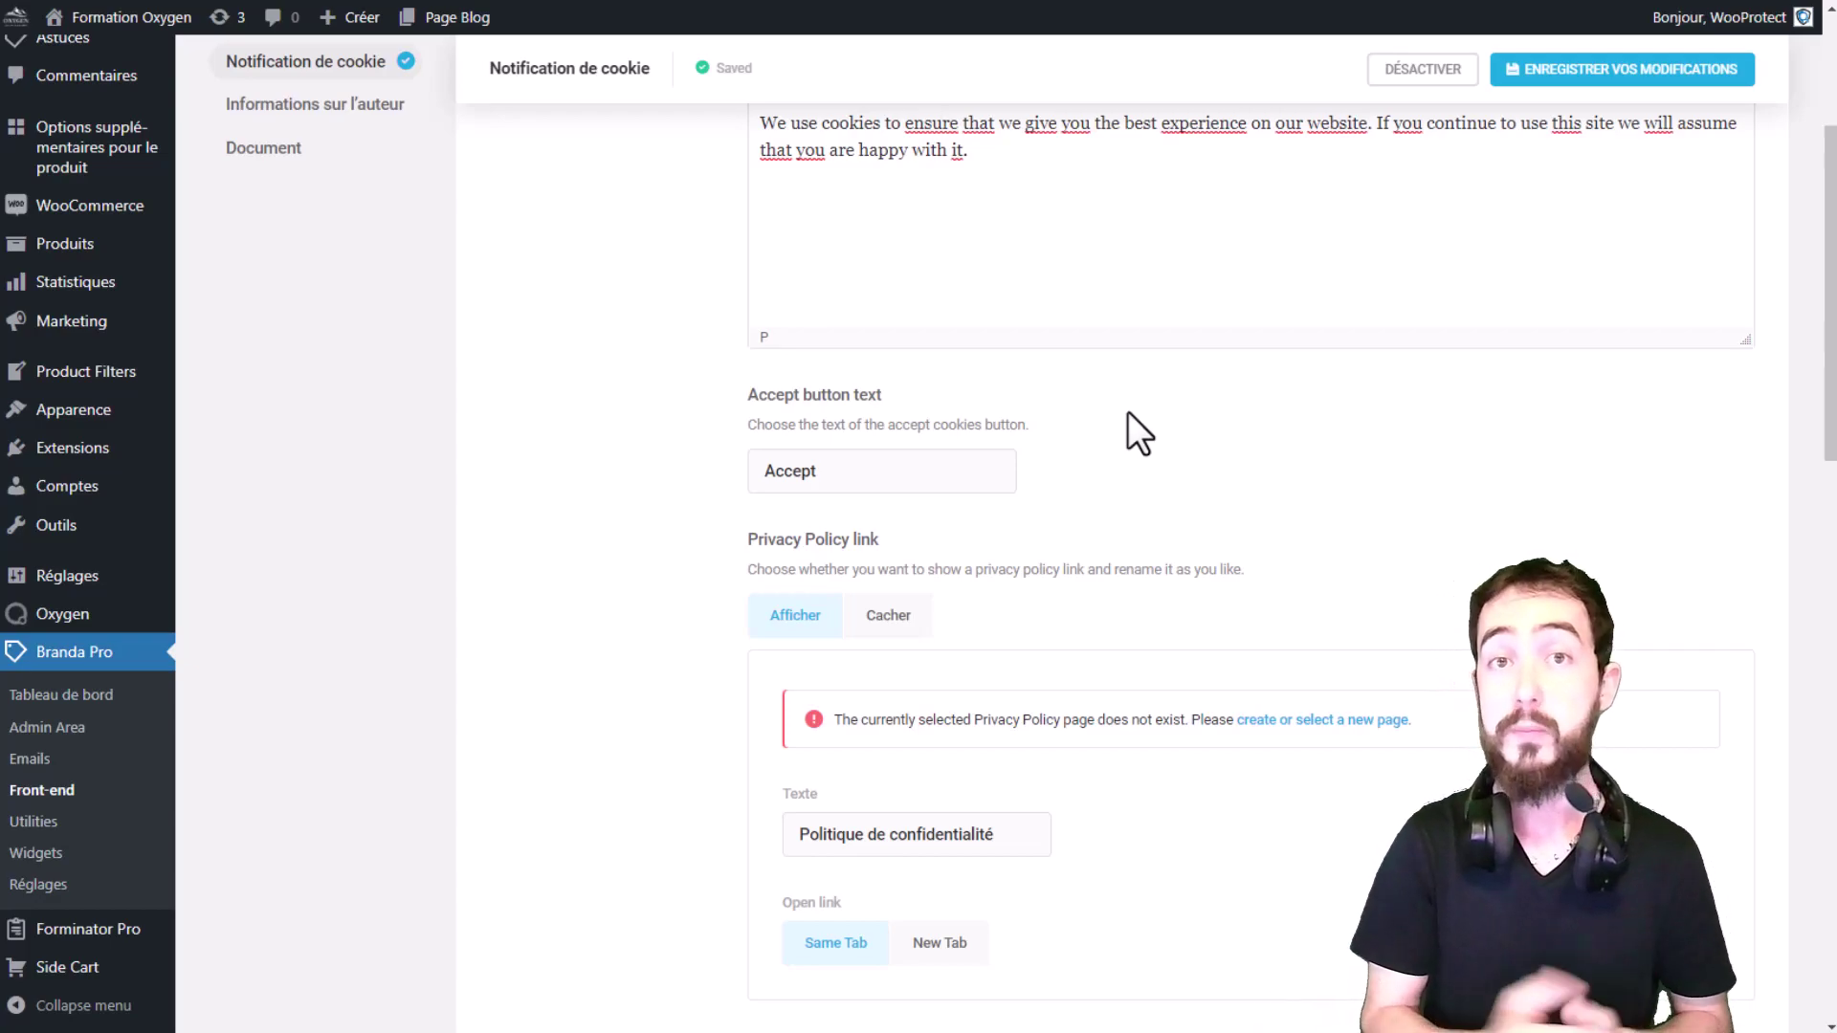
{"action": "scroll", "coordinate": [1158, 415], "scroll_direction": "up", "scroll_amount": 2}
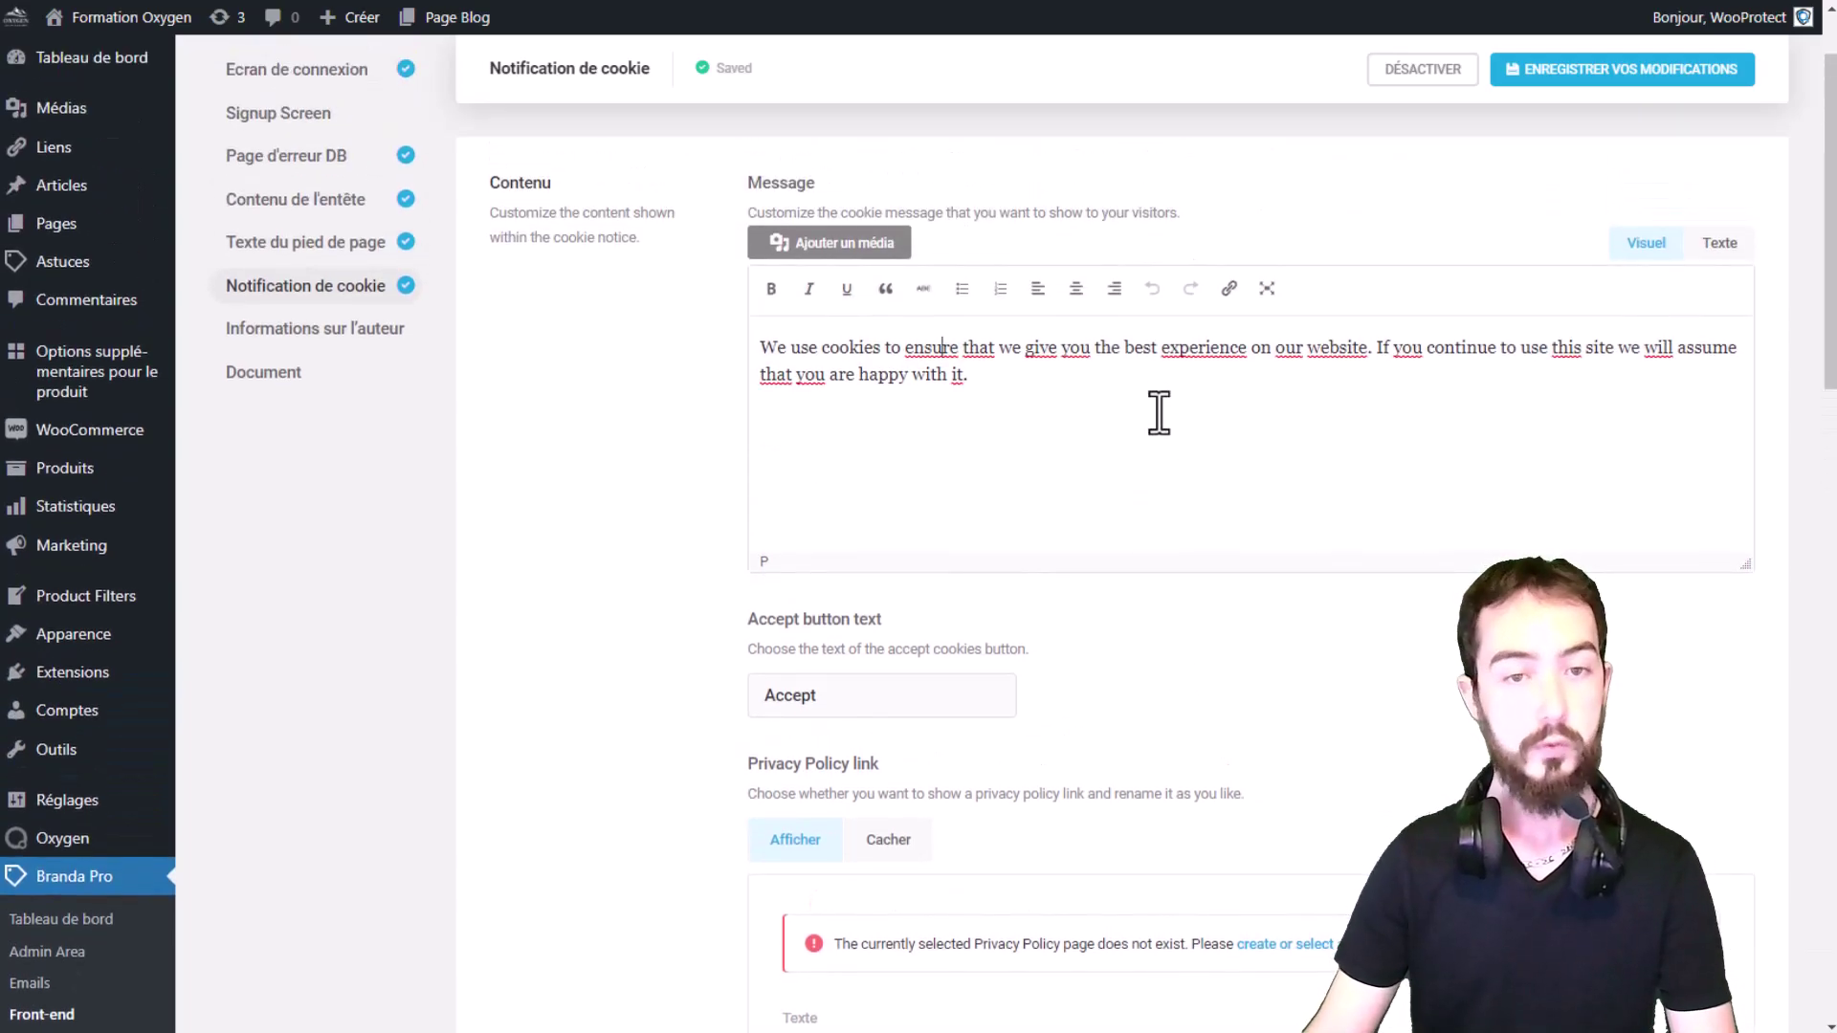
{"action": "scroll", "coordinate": [1159, 413], "scroll_direction": "down", "scroll_amount": 1}
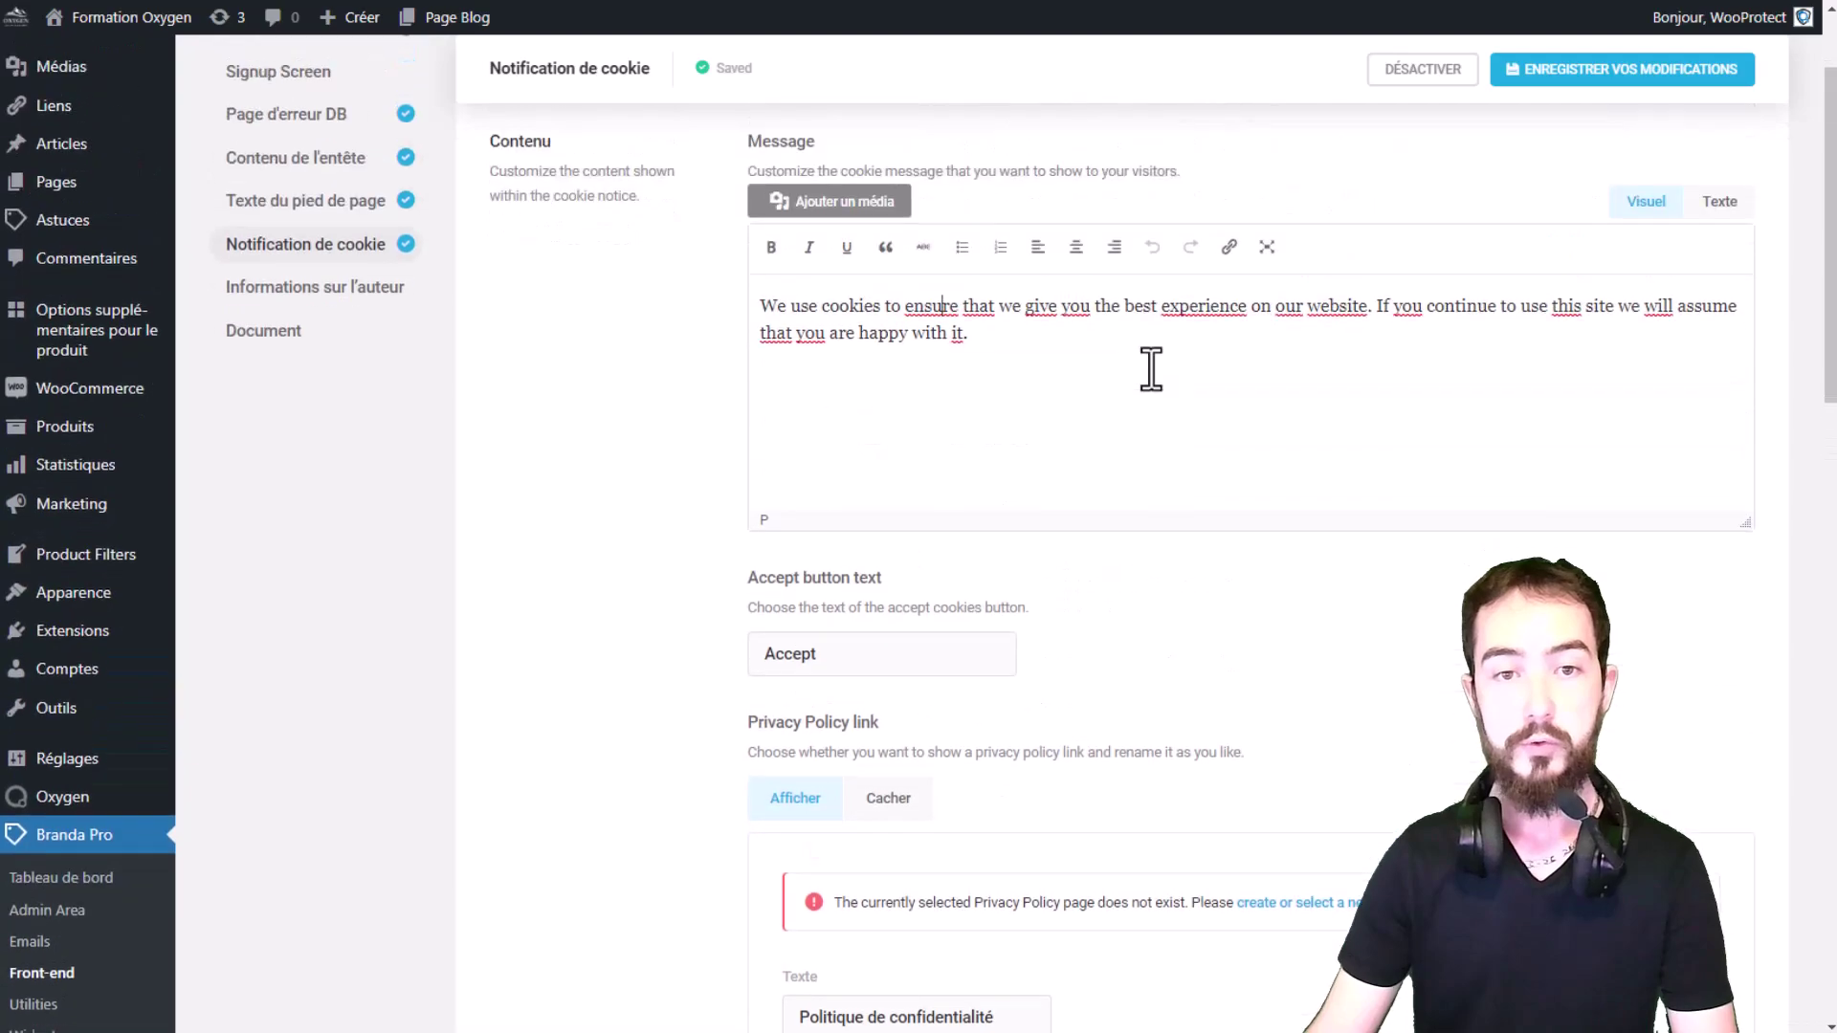
{"action": "scroll", "coordinate": [1159, 413], "scroll_direction": "up", "scroll_amount": 1}
{"action": "left_click_drag", "start_coordinate": [970, 376], "coordinate": [742, 356]}
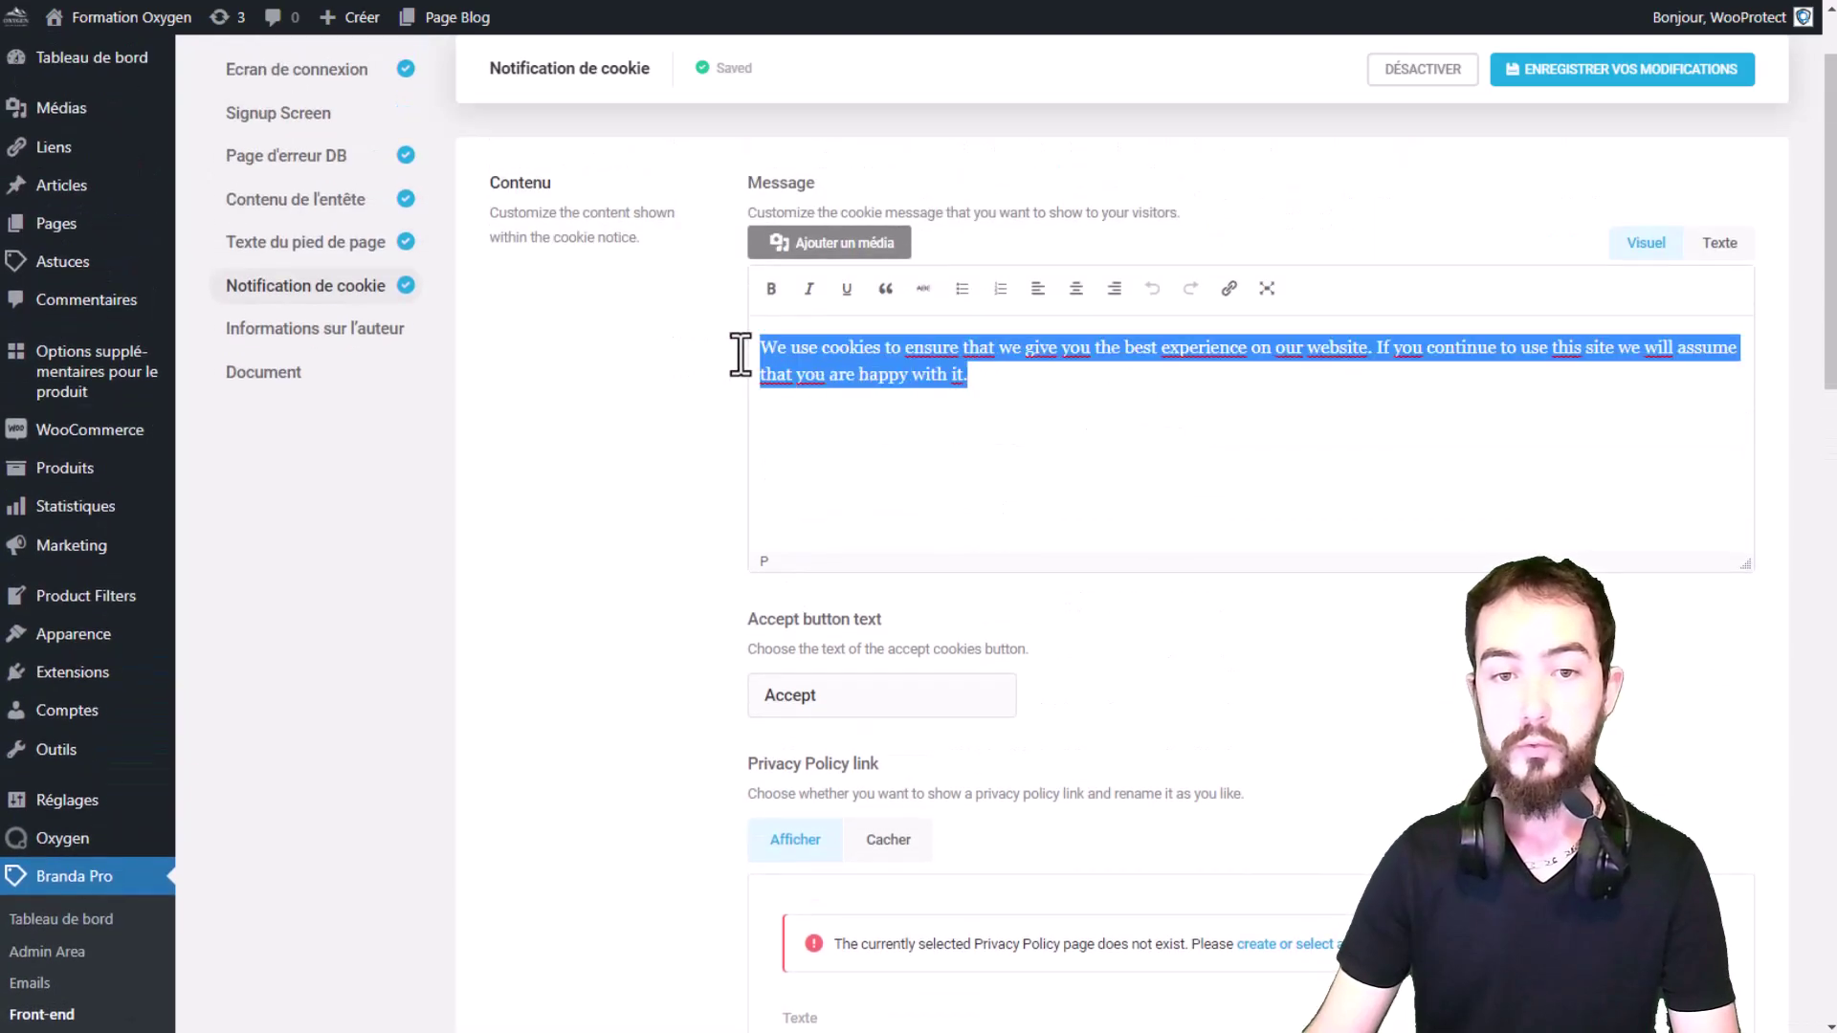
{"action": "left_click", "coordinate": [1000, 378]}
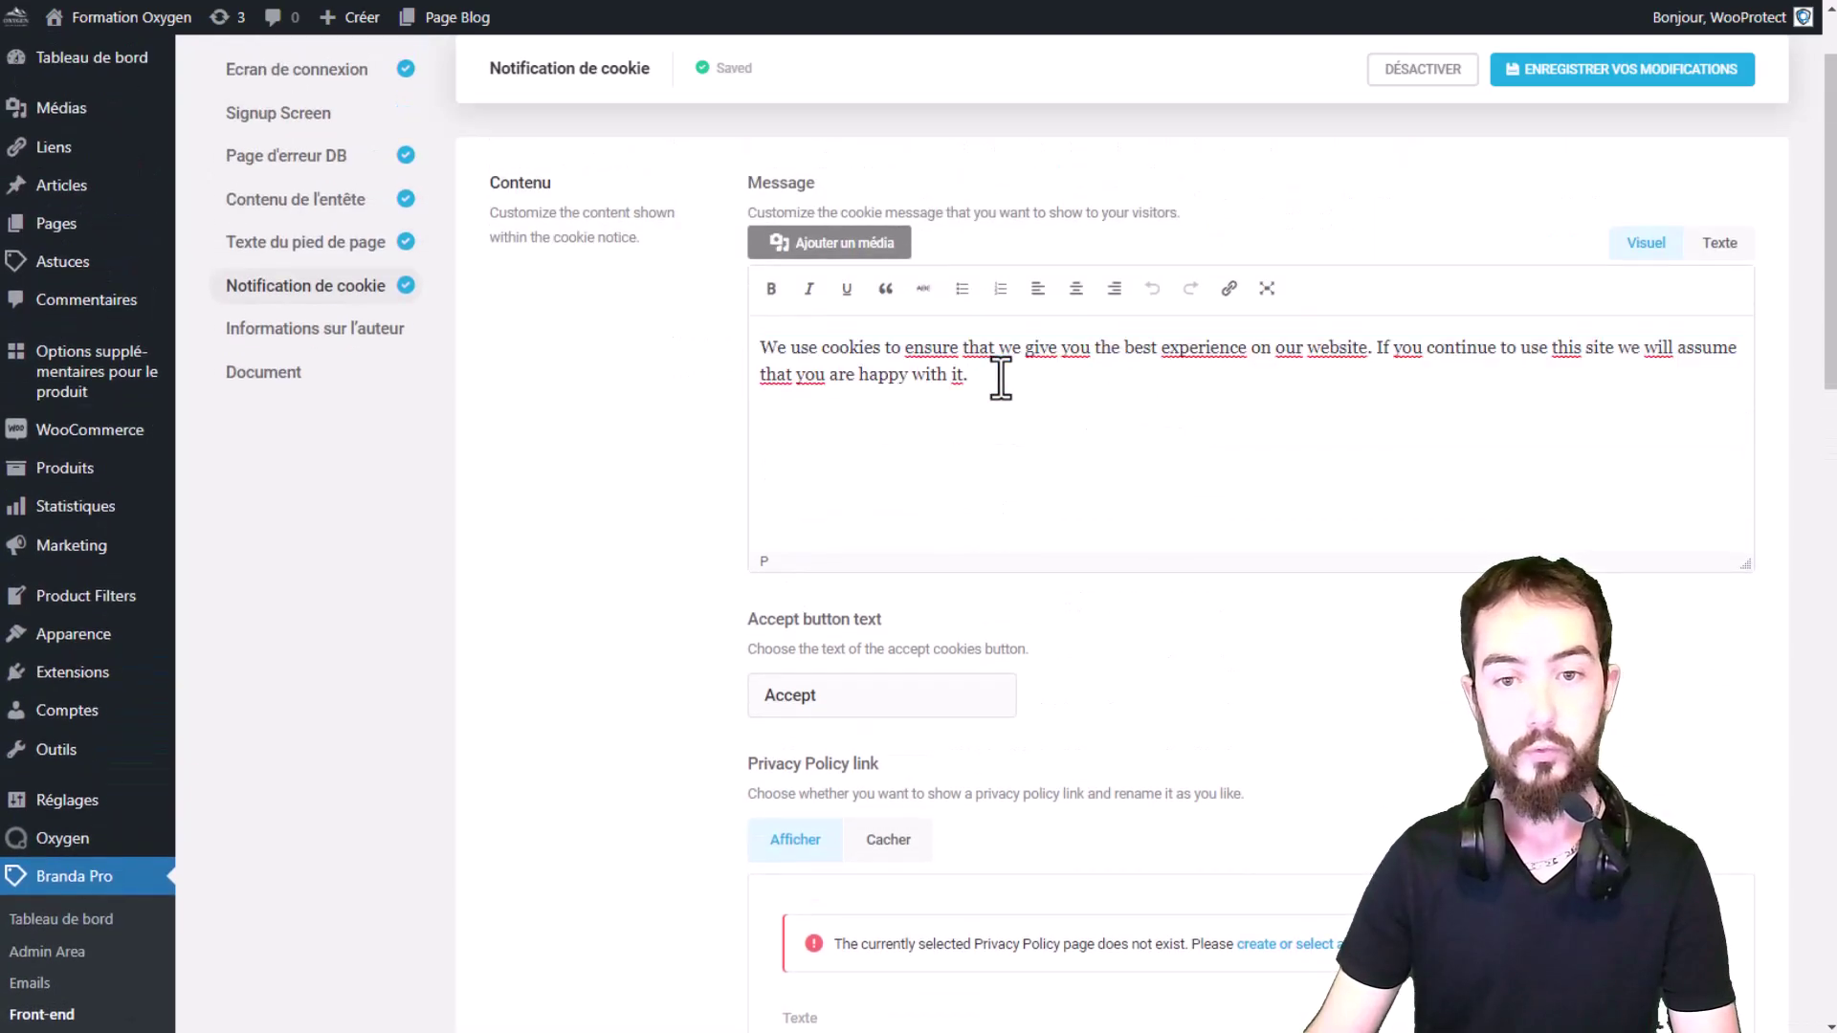
{"action": "left_click_drag", "start_coordinate": [1001, 360], "coordinate": [1406, 366]}
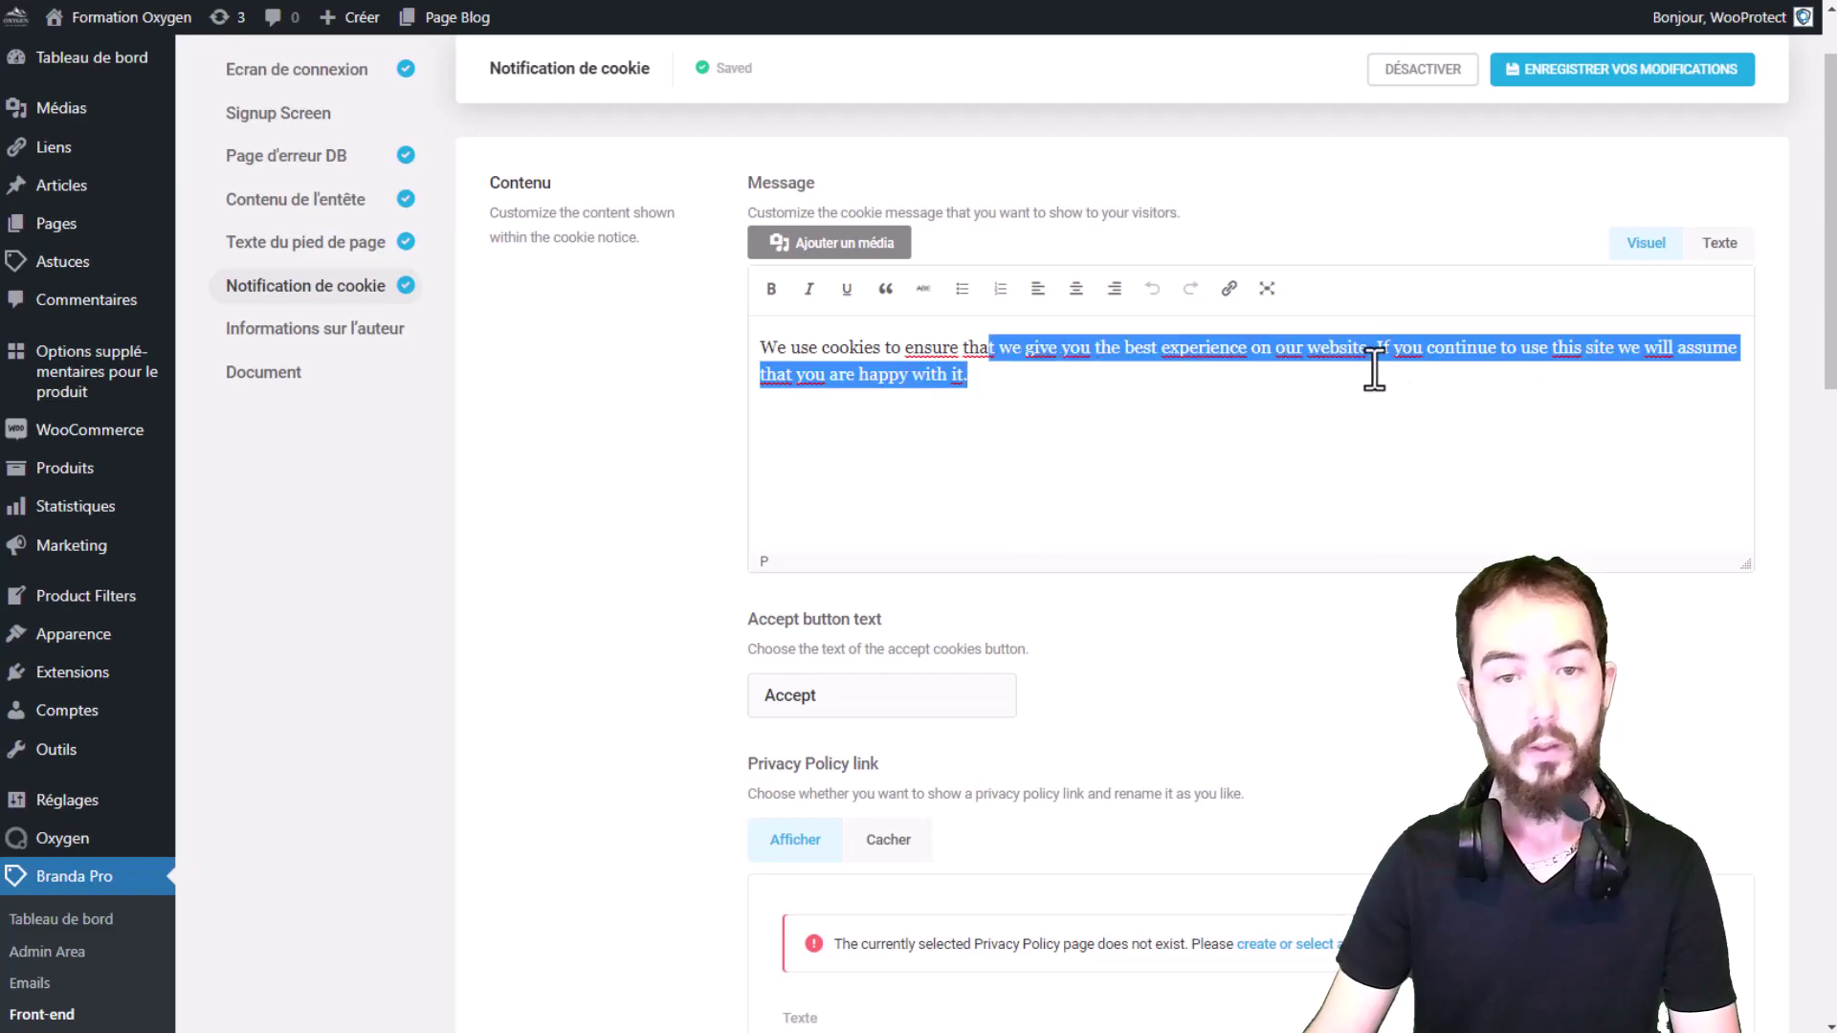
{"action": "left_click", "coordinate": [1046, 373]}
{"action": "scroll", "coordinate": [1047, 373], "scroll_direction": "down", "scroll_amount": 2}
{"action": "left_click_drag", "start_coordinate": [779, 472], "coordinate": [1029, 414]}
{"action": "left_click", "coordinate": [1020, 163]}
{"action": "left_click_drag", "start_coordinate": [1020, 163], "coordinate": [914, 125]}
{"action": "left_click", "coordinate": [1029, 153]}
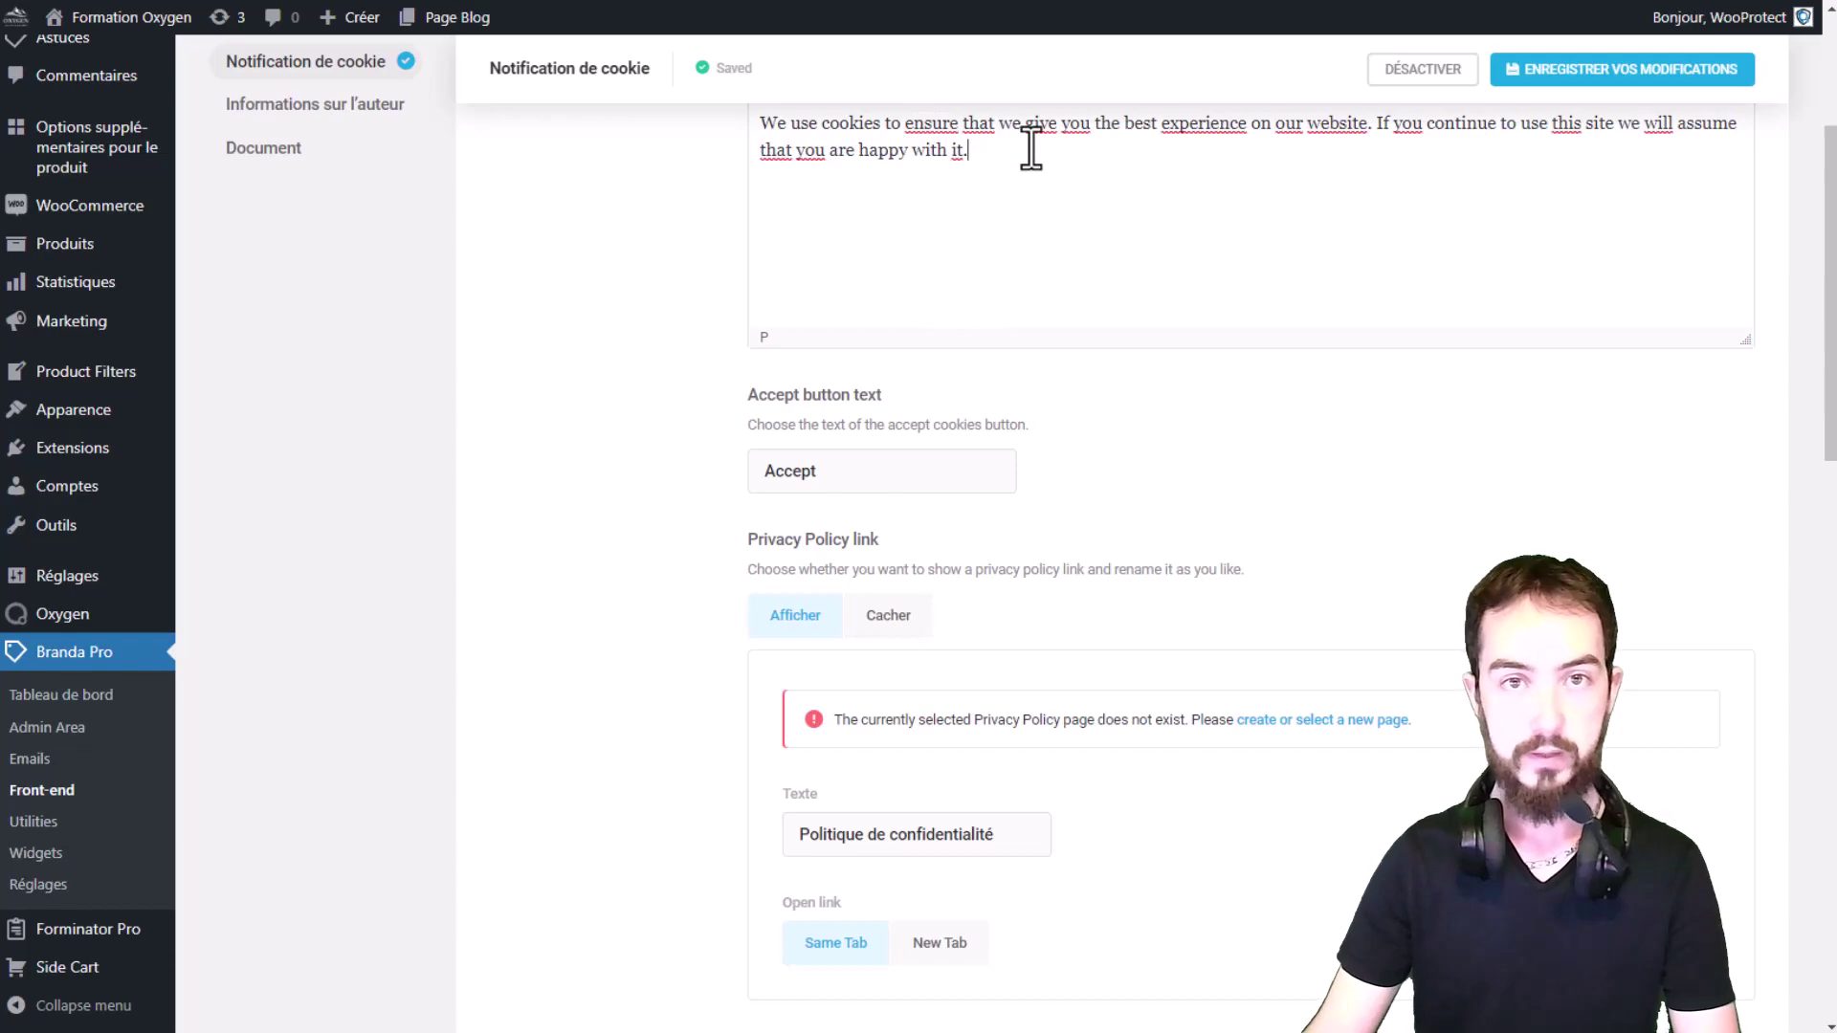
{"action": "scroll", "coordinate": [1053, 188], "scroll_direction": "down", "scroll_amount": 3}
{"action": "scroll", "coordinate": [821, 287], "scroll_direction": "up", "scroll_amount": 1}
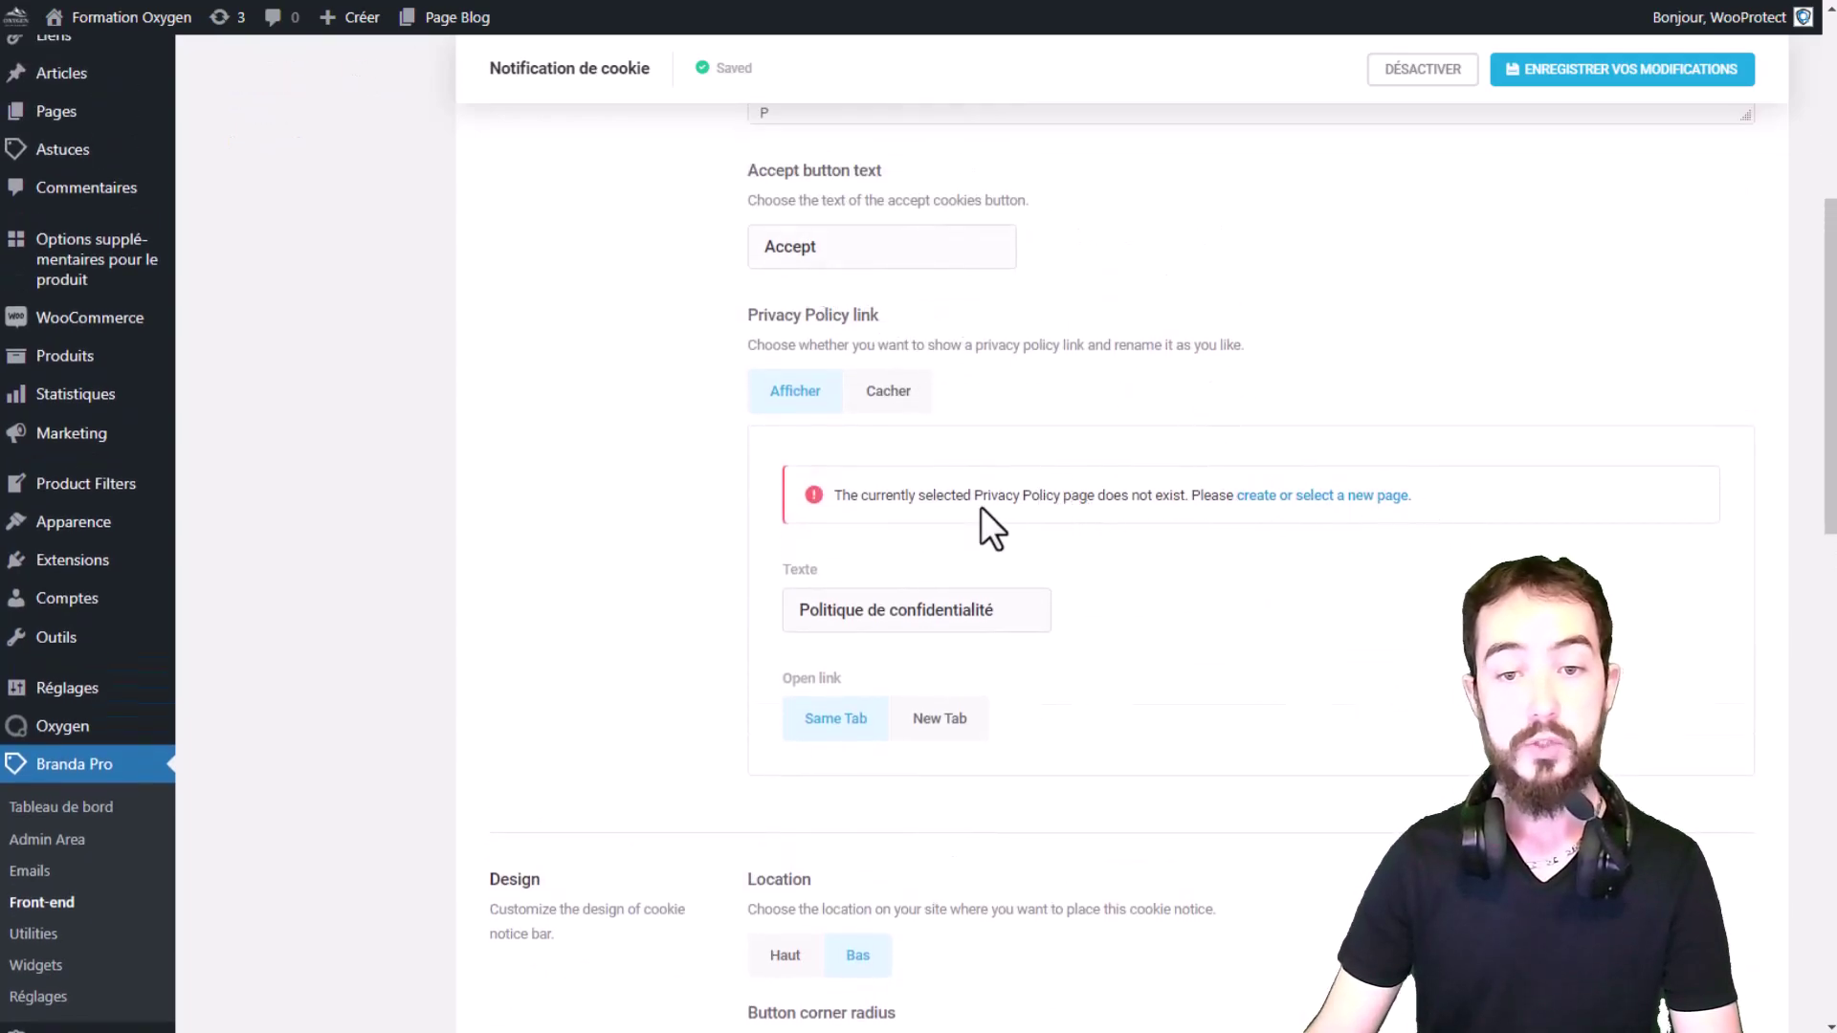
{"action": "left_click_drag", "start_coordinate": [956, 496], "coordinate": [1098, 505]}
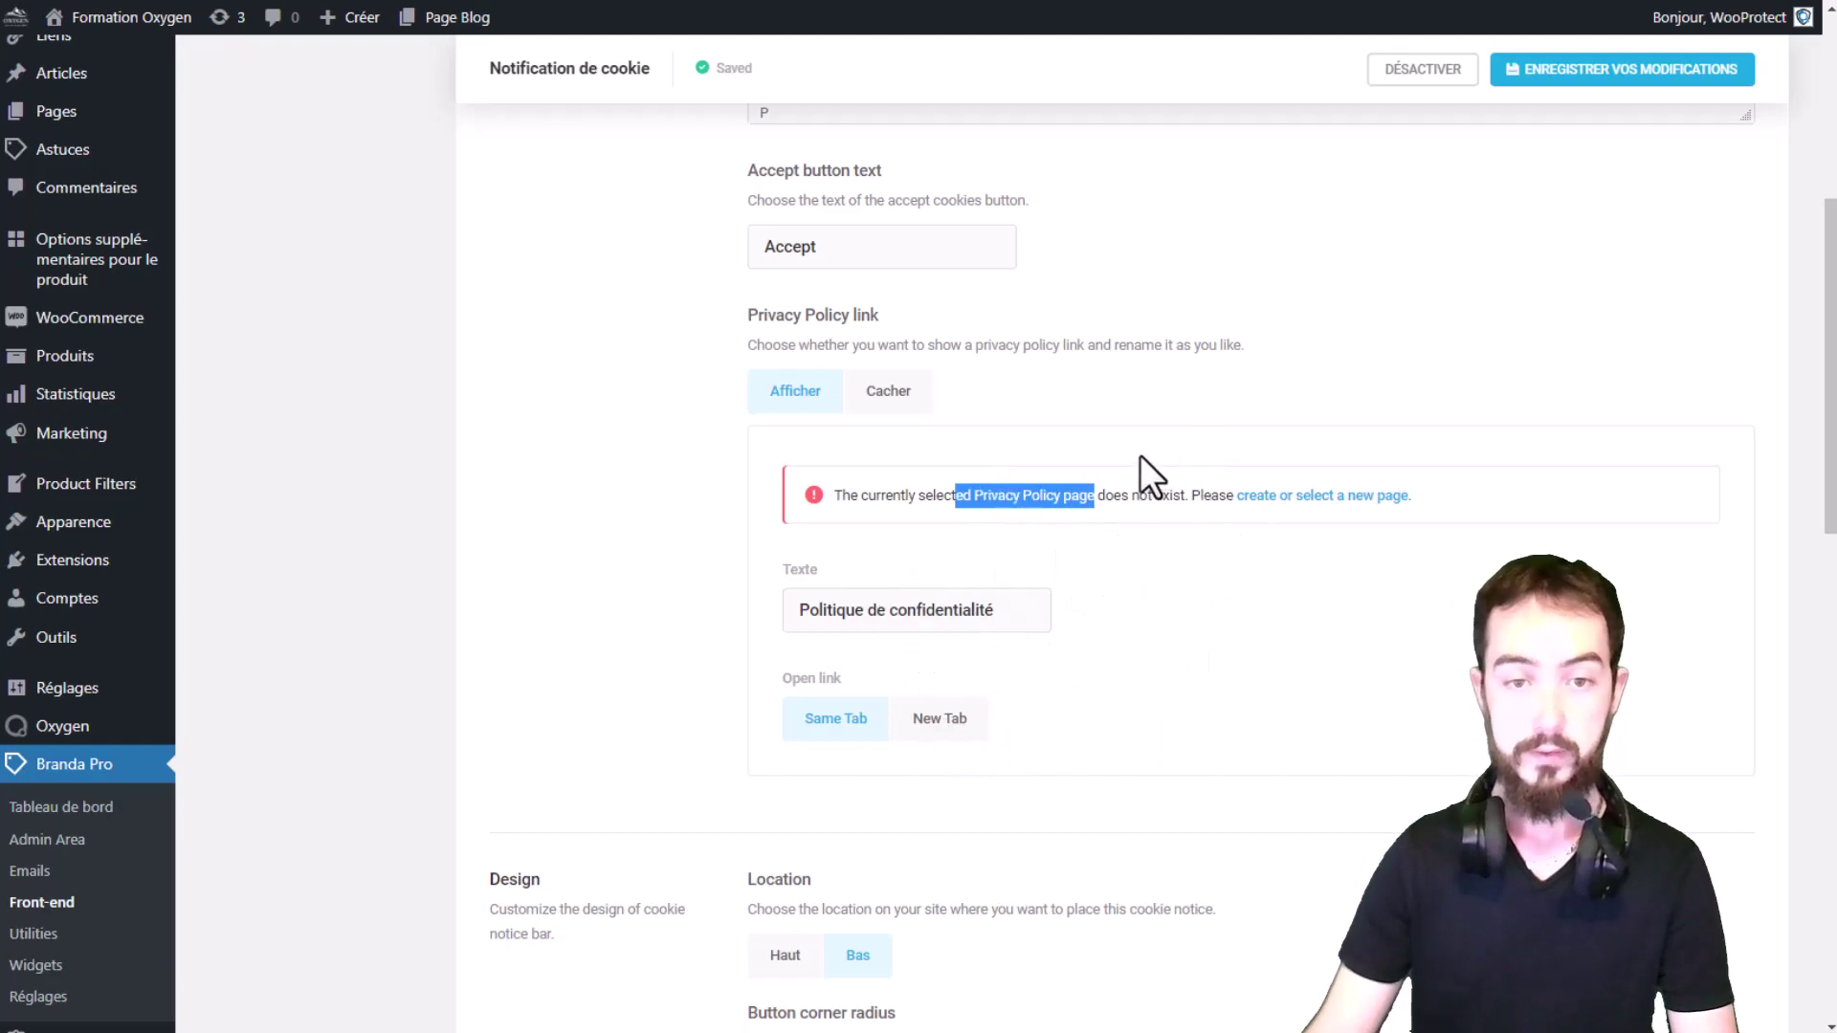
{"action": "left_click_drag", "start_coordinate": [883, 254], "coordinate": [723, 278]}
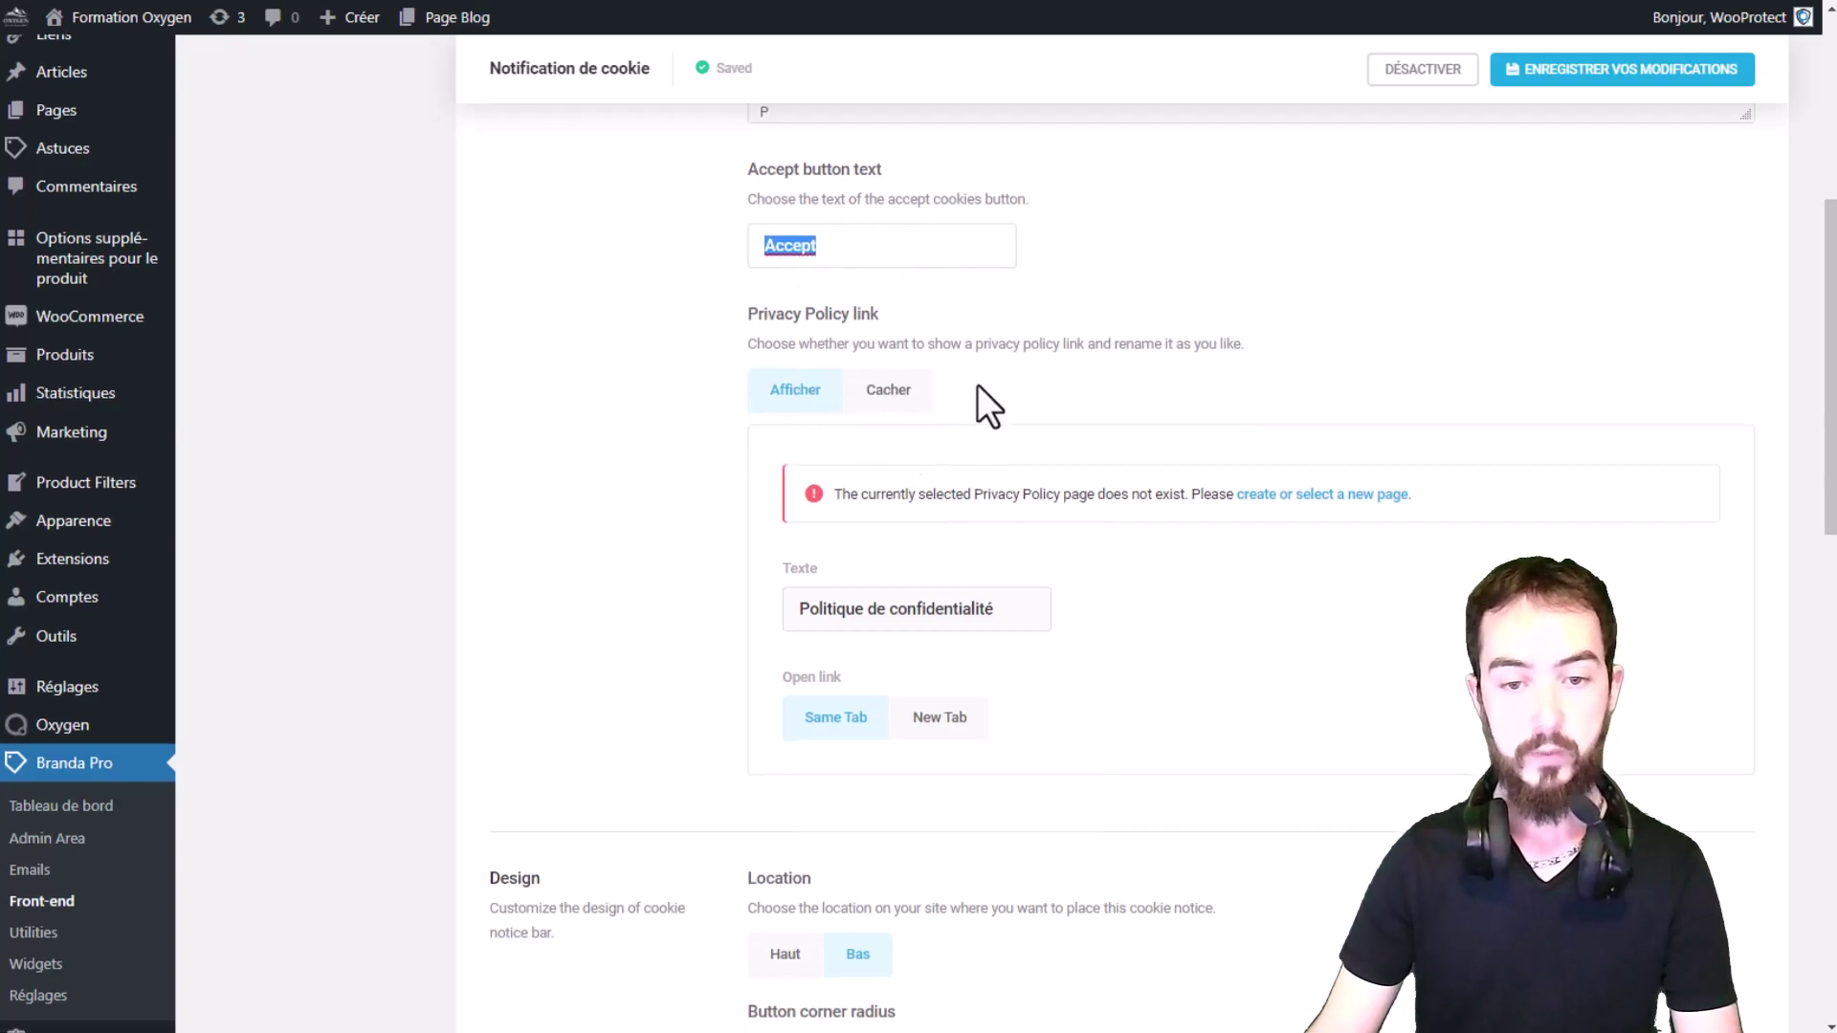
{"action": "scroll", "coordinate": [838, 652], "scroll_direction": "down", "scroll_amount": 4}
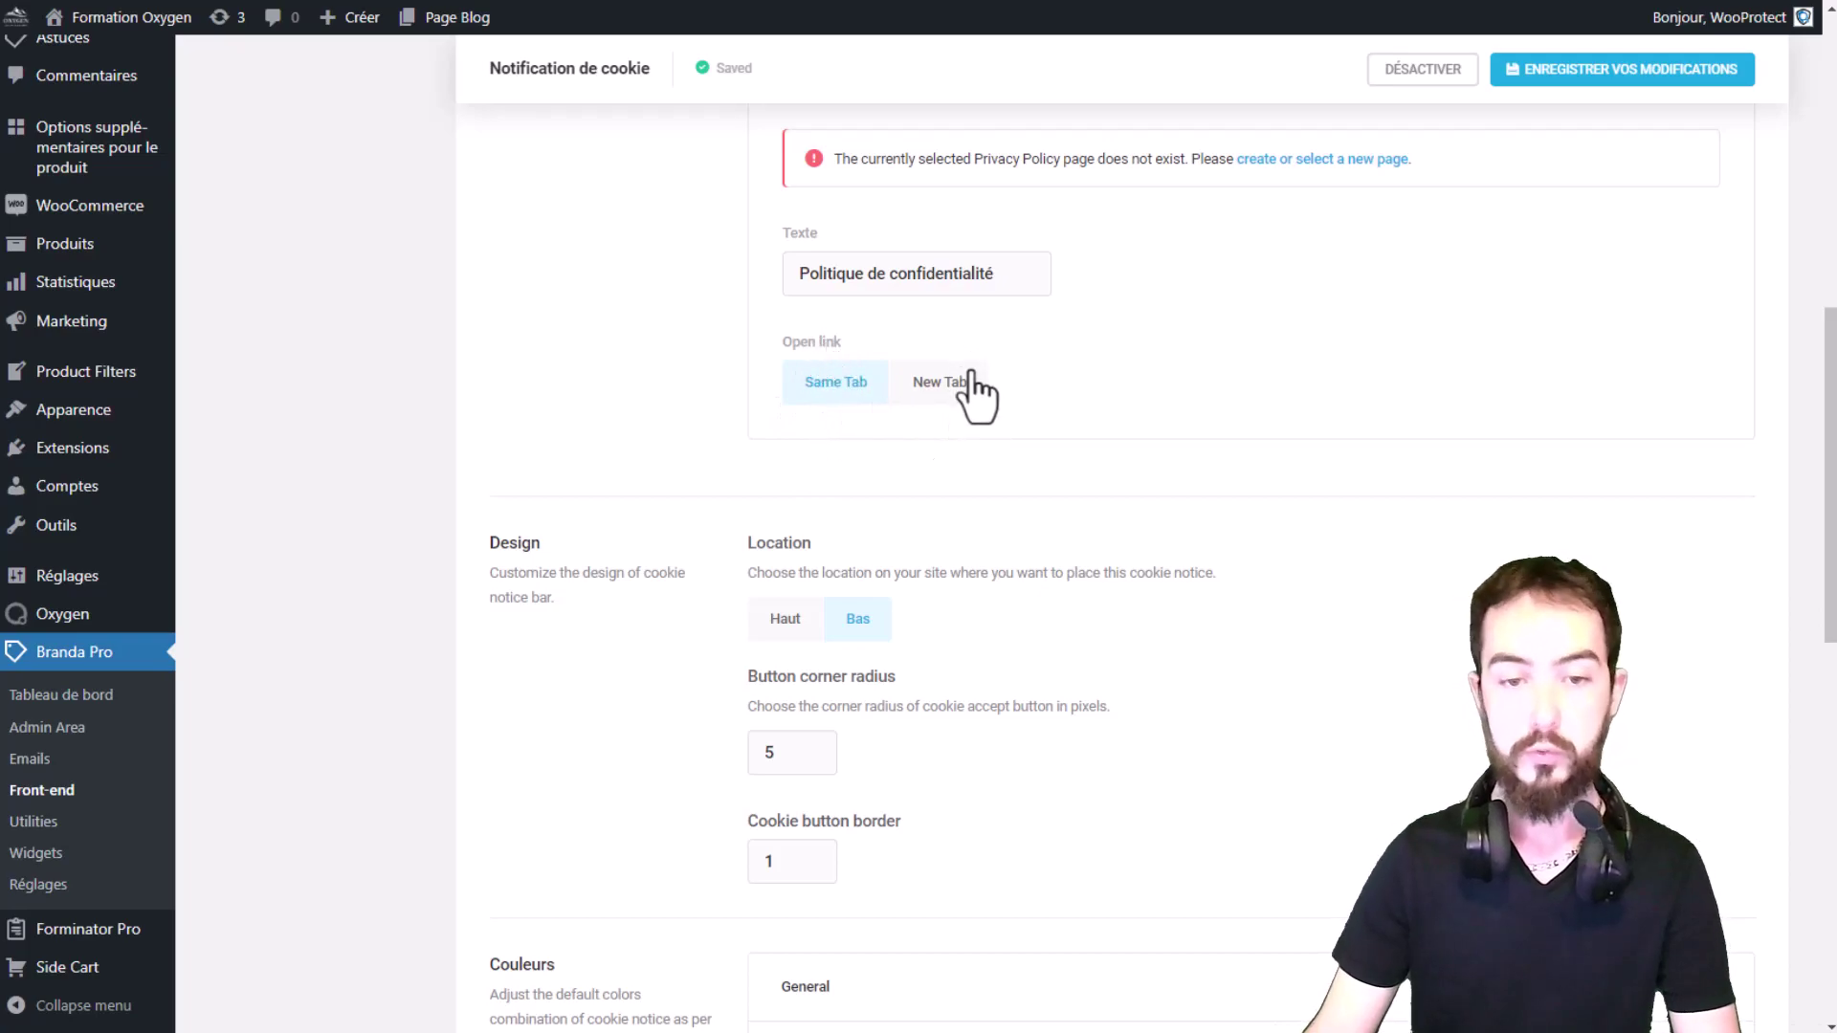
{"action": "scroll", "coordinate": [1140, 369], "scroll_direction": "down", "scroll_amount": 1}
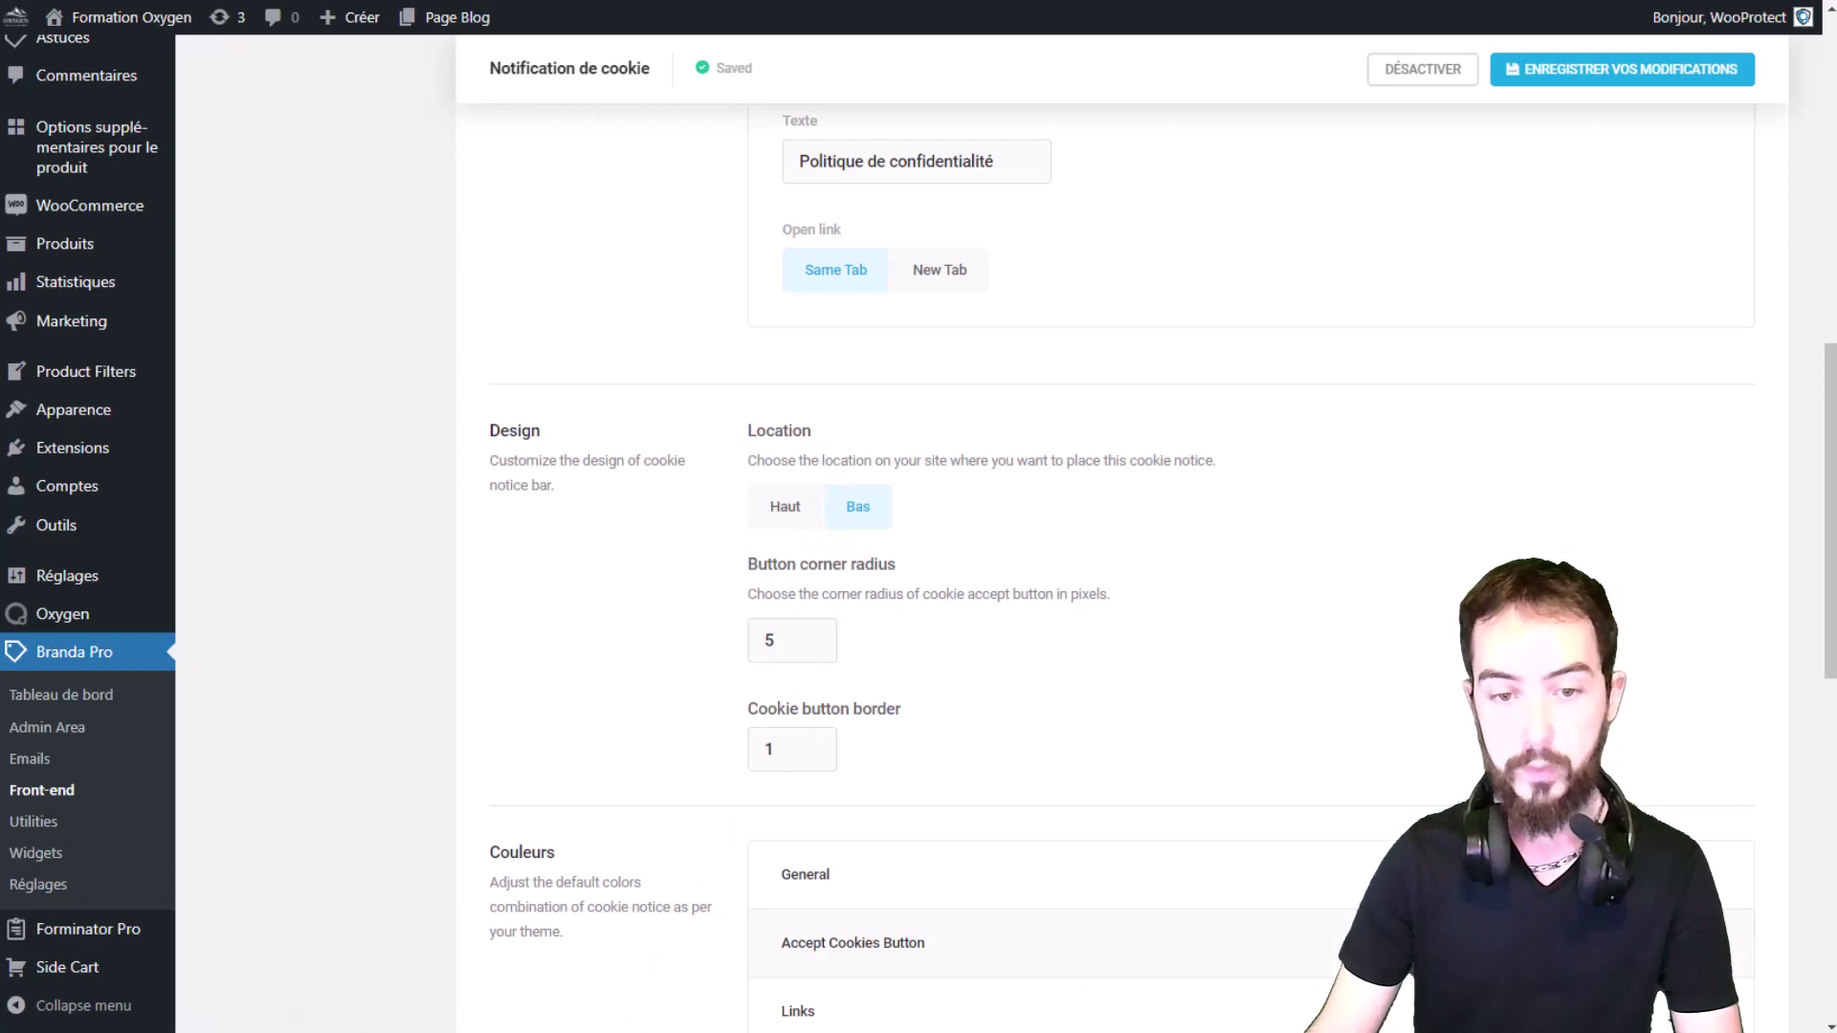
Step: Review the Design settings: button corner radius 5 and border 1
{"action": "double_click", "coordinate": [810, 633]}
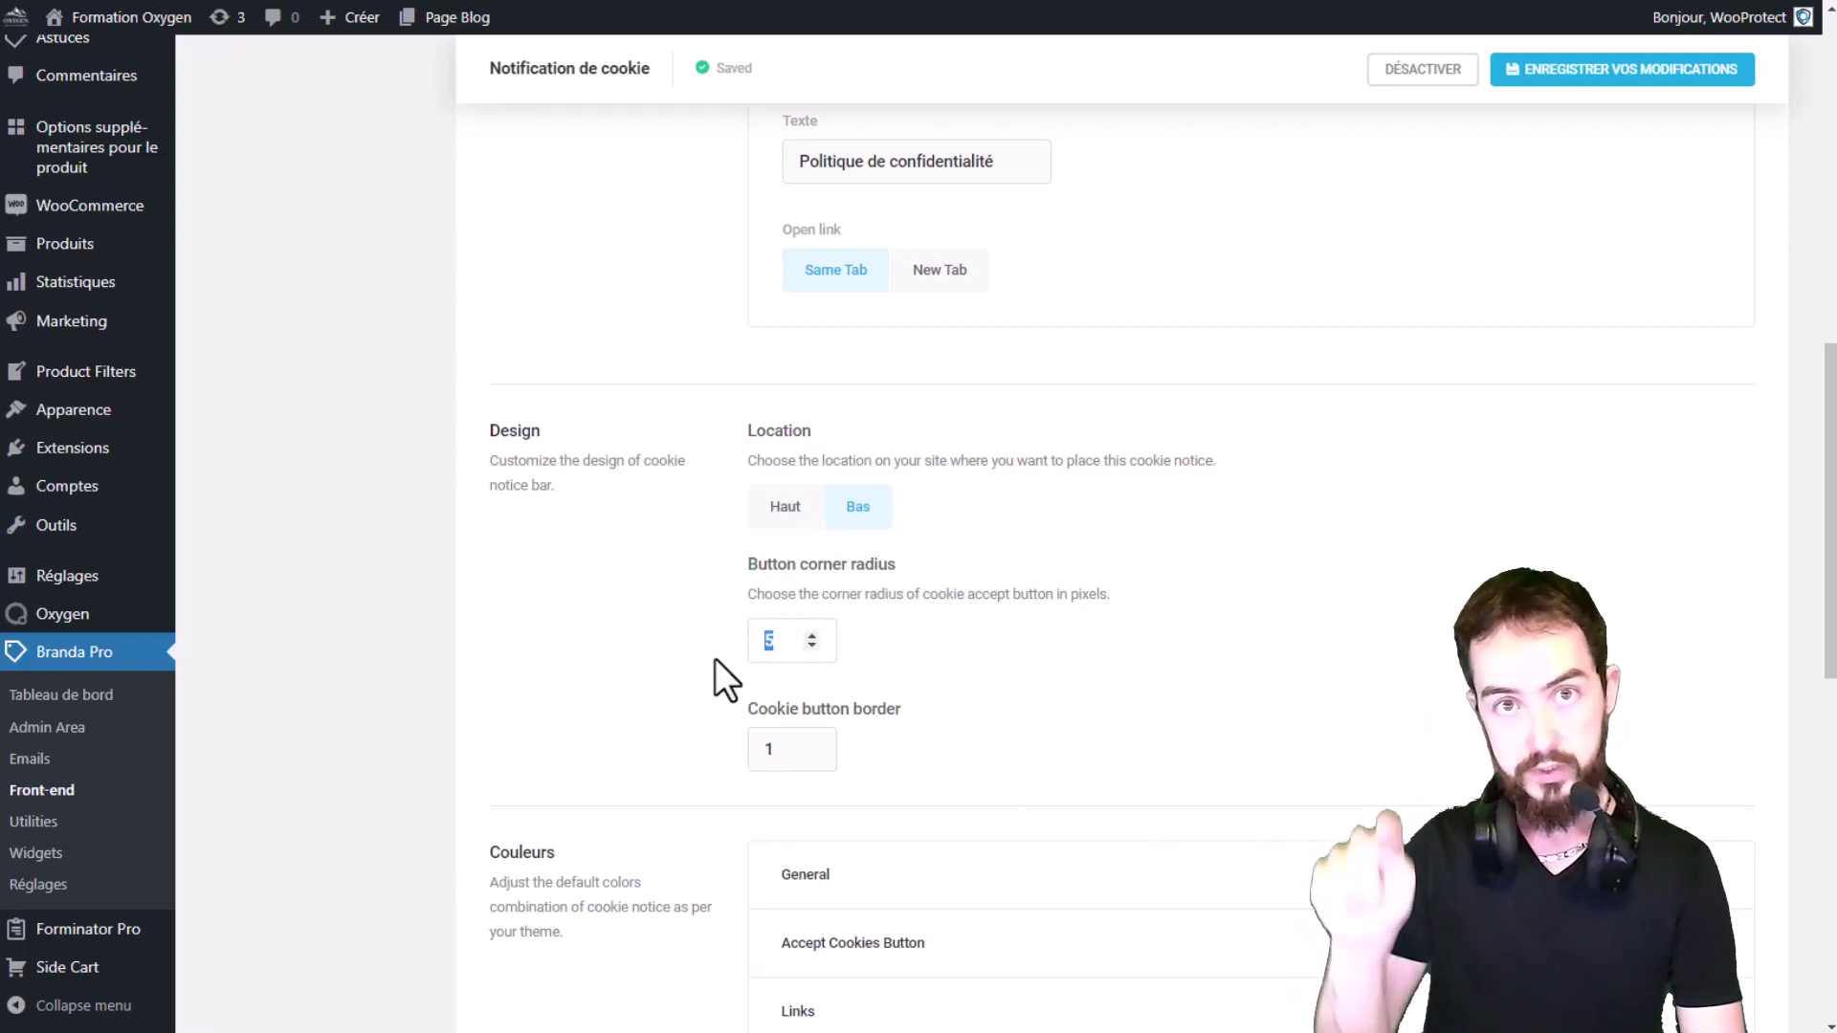
{"action": "scroll", "coordinate": [1014, 505], "scroll_direction": "down", "scroll_amount": 3}
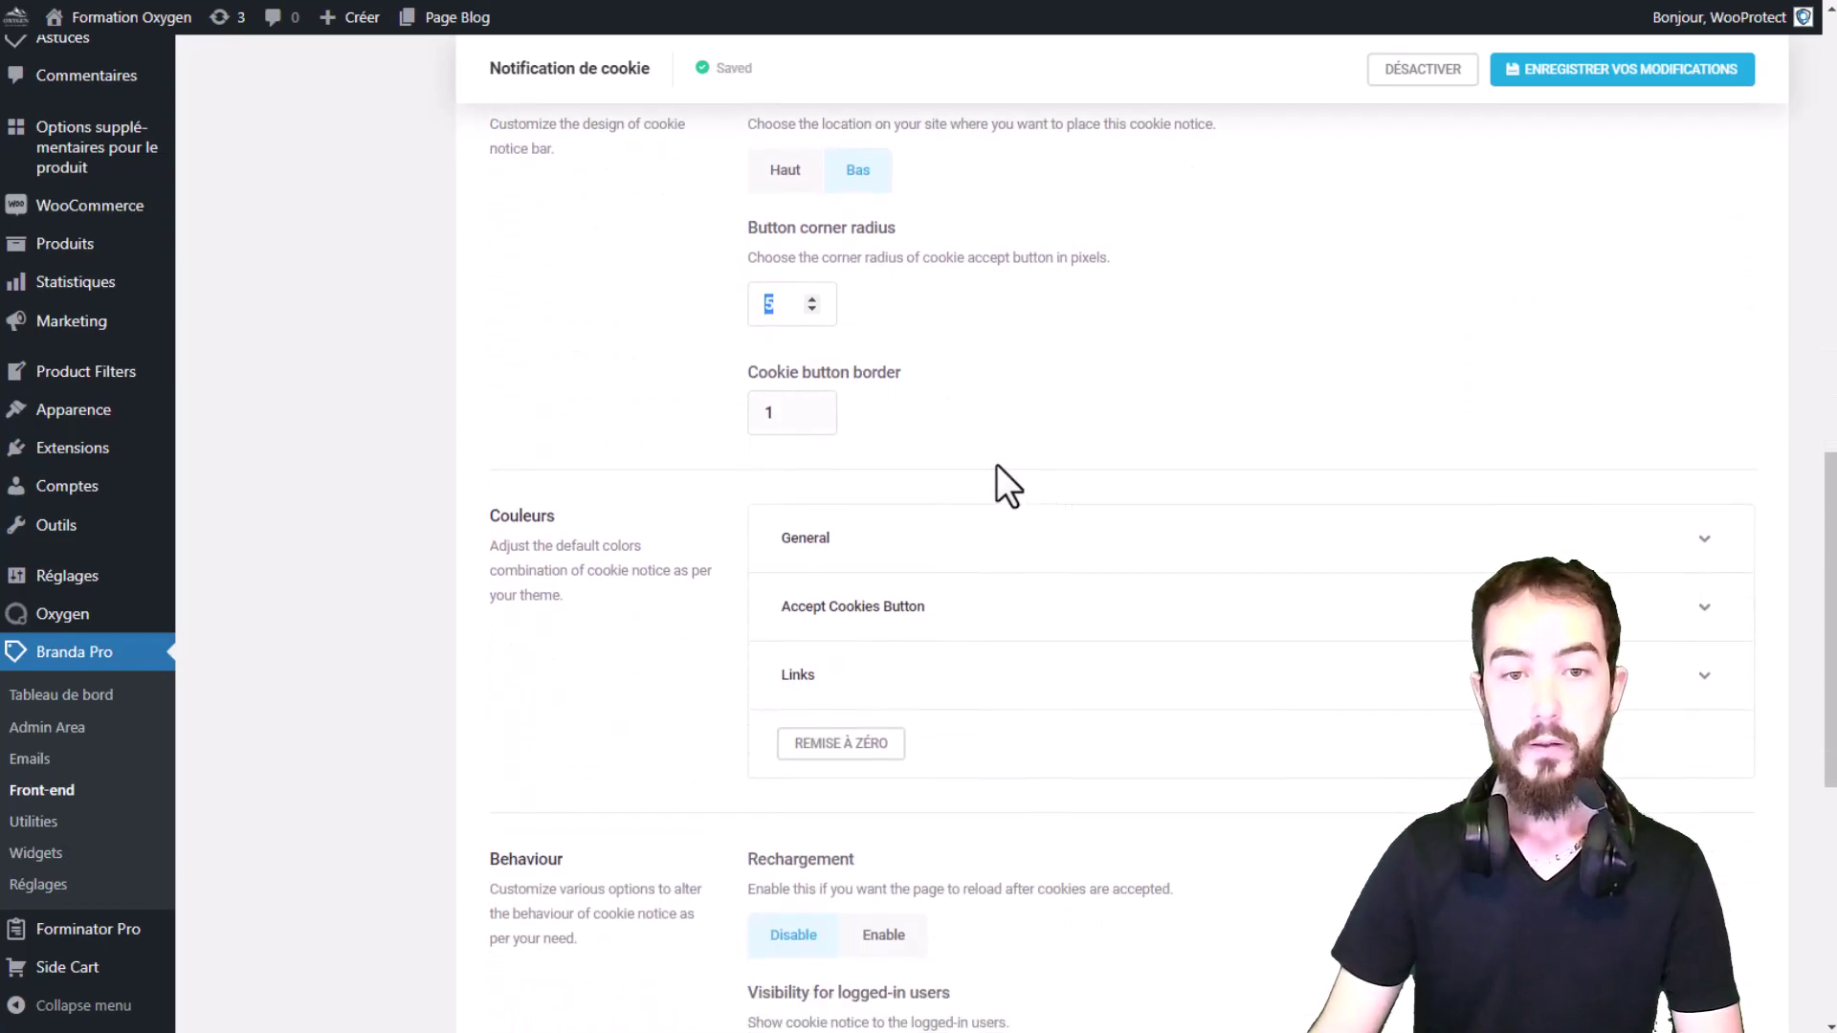
{"action": "left_click_drag", "start_coordinate": [800, 375], "coordinate": [924, 378]}
{"action": "left_click", "coordinate": [924, 379]}
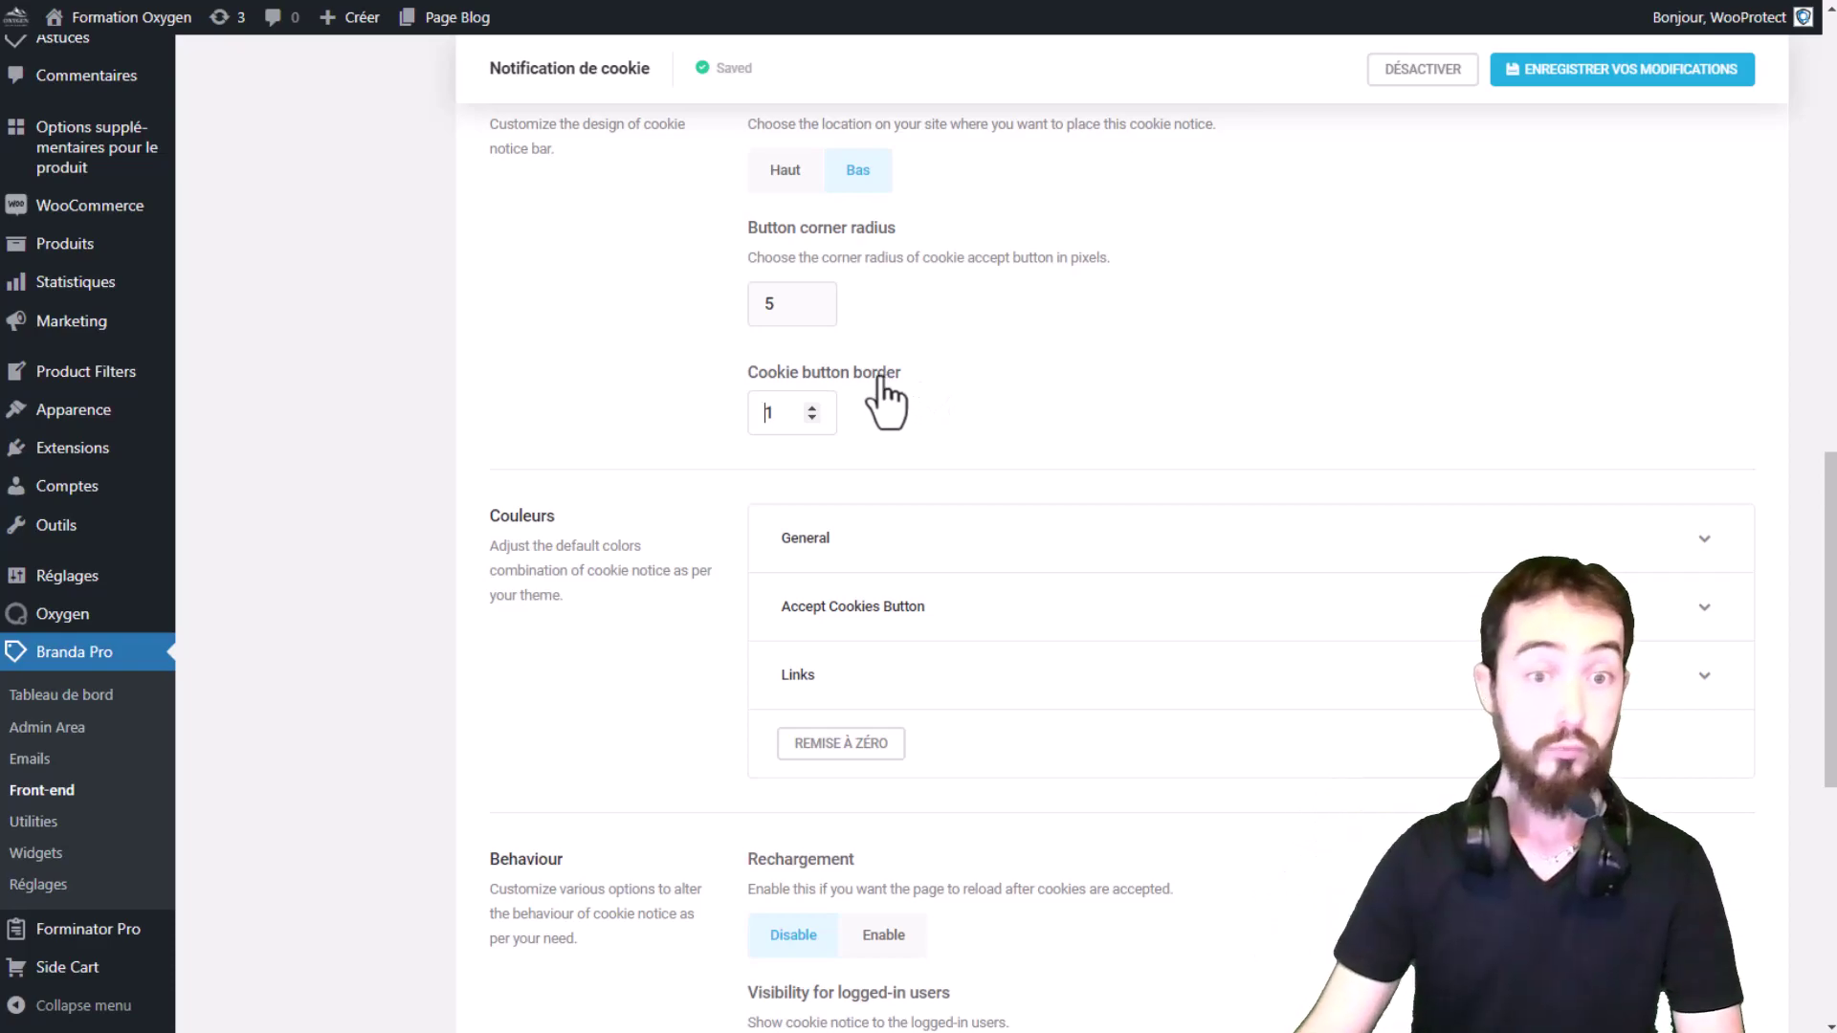
{"action": "left_click_drag", "start_coordinate": [759, 375], "coordinate": [840, 376]}
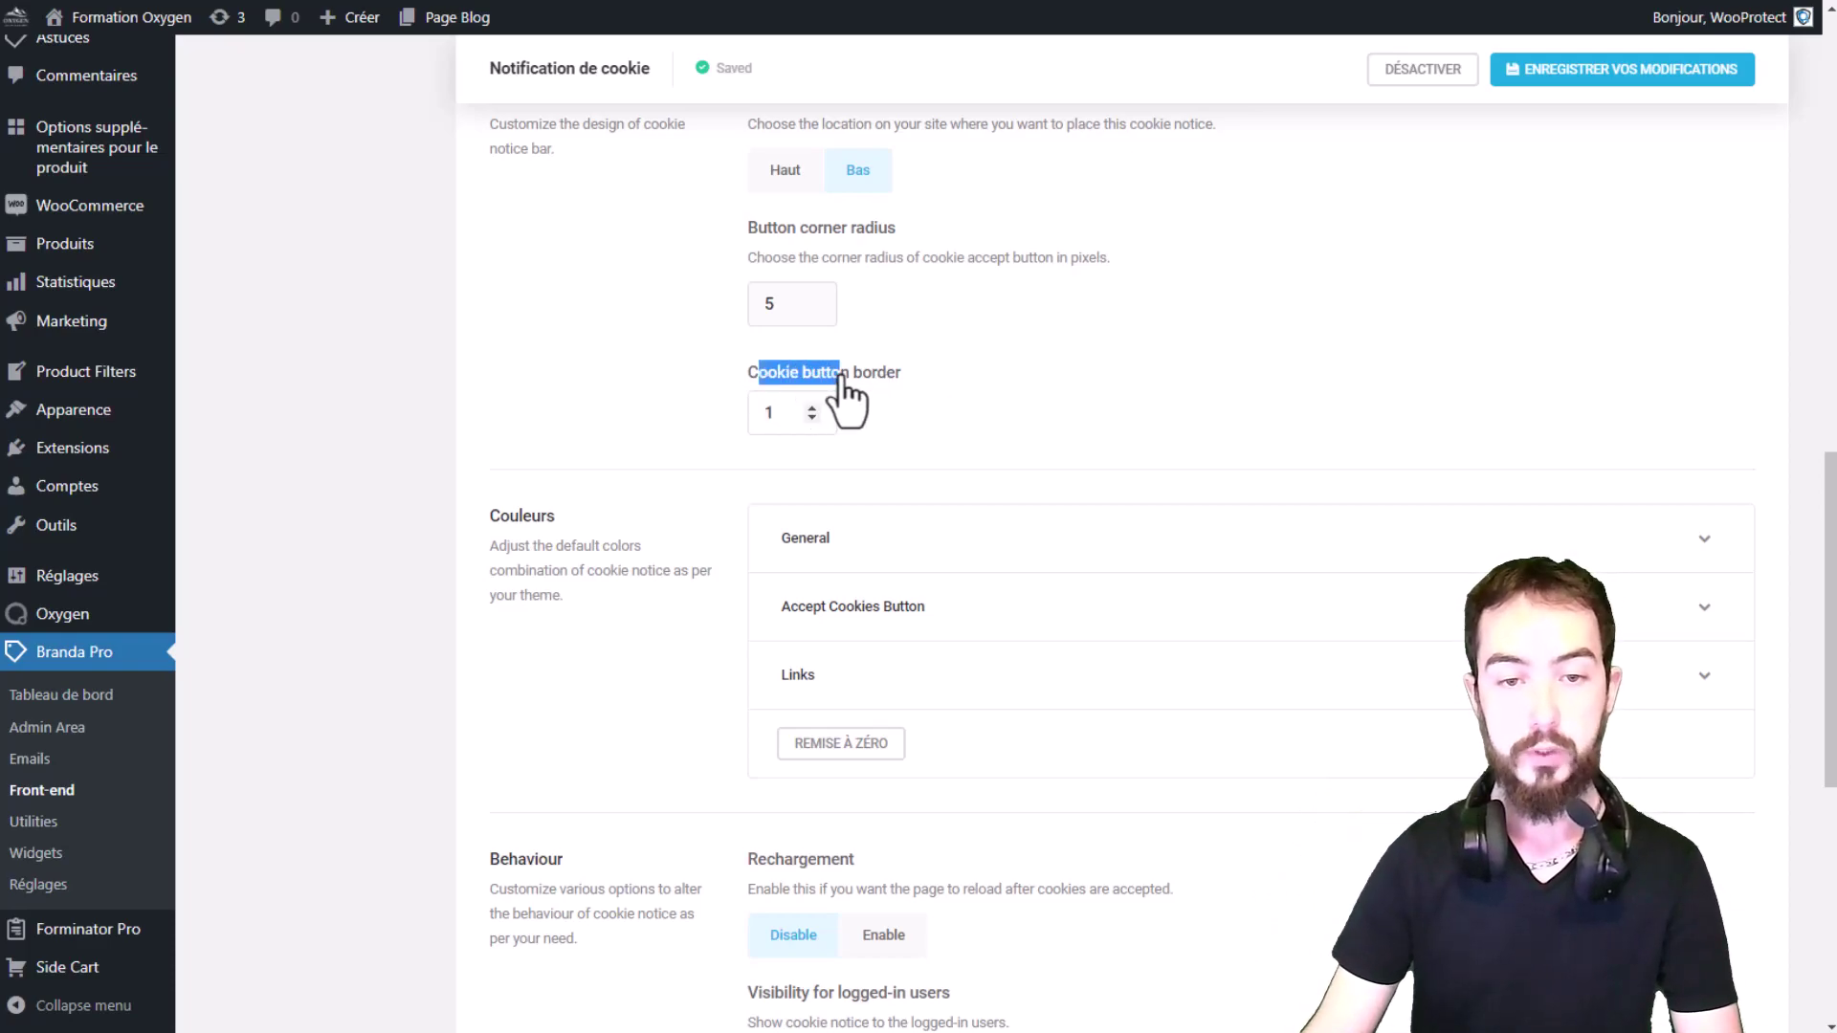
Step: Expand the General, Accept Cookies Button and Links colour settings
{"action": "left_click", "coordinate": [951, 533]}
{"action": "scroll", "coordinate": [1019, 360], "scroll_direction": "down", "scroll_amount": 2}
{"action": "scroll", "coordinate": [1019, 362], "scroll_direction": "down", "scroll_amount": 3}
{"action": "left_click", "coordinate": [818, 536]}
{"action": "left_click", "coordinate": [914, 566]}
{"action": "scroll", "coordinate": [1043, 421], "scroll_direction": "down", "scroll_amount": 8}
Step: Keep cookie expiry at 1 mois and logged-in users hidden, then save the cookie notice
{"action": "left_click_drag", "start_coordinate": [494, 192], "coordinate": [1287, 311]}
{"action": "left_click", "coordinate": [1311, 340]}
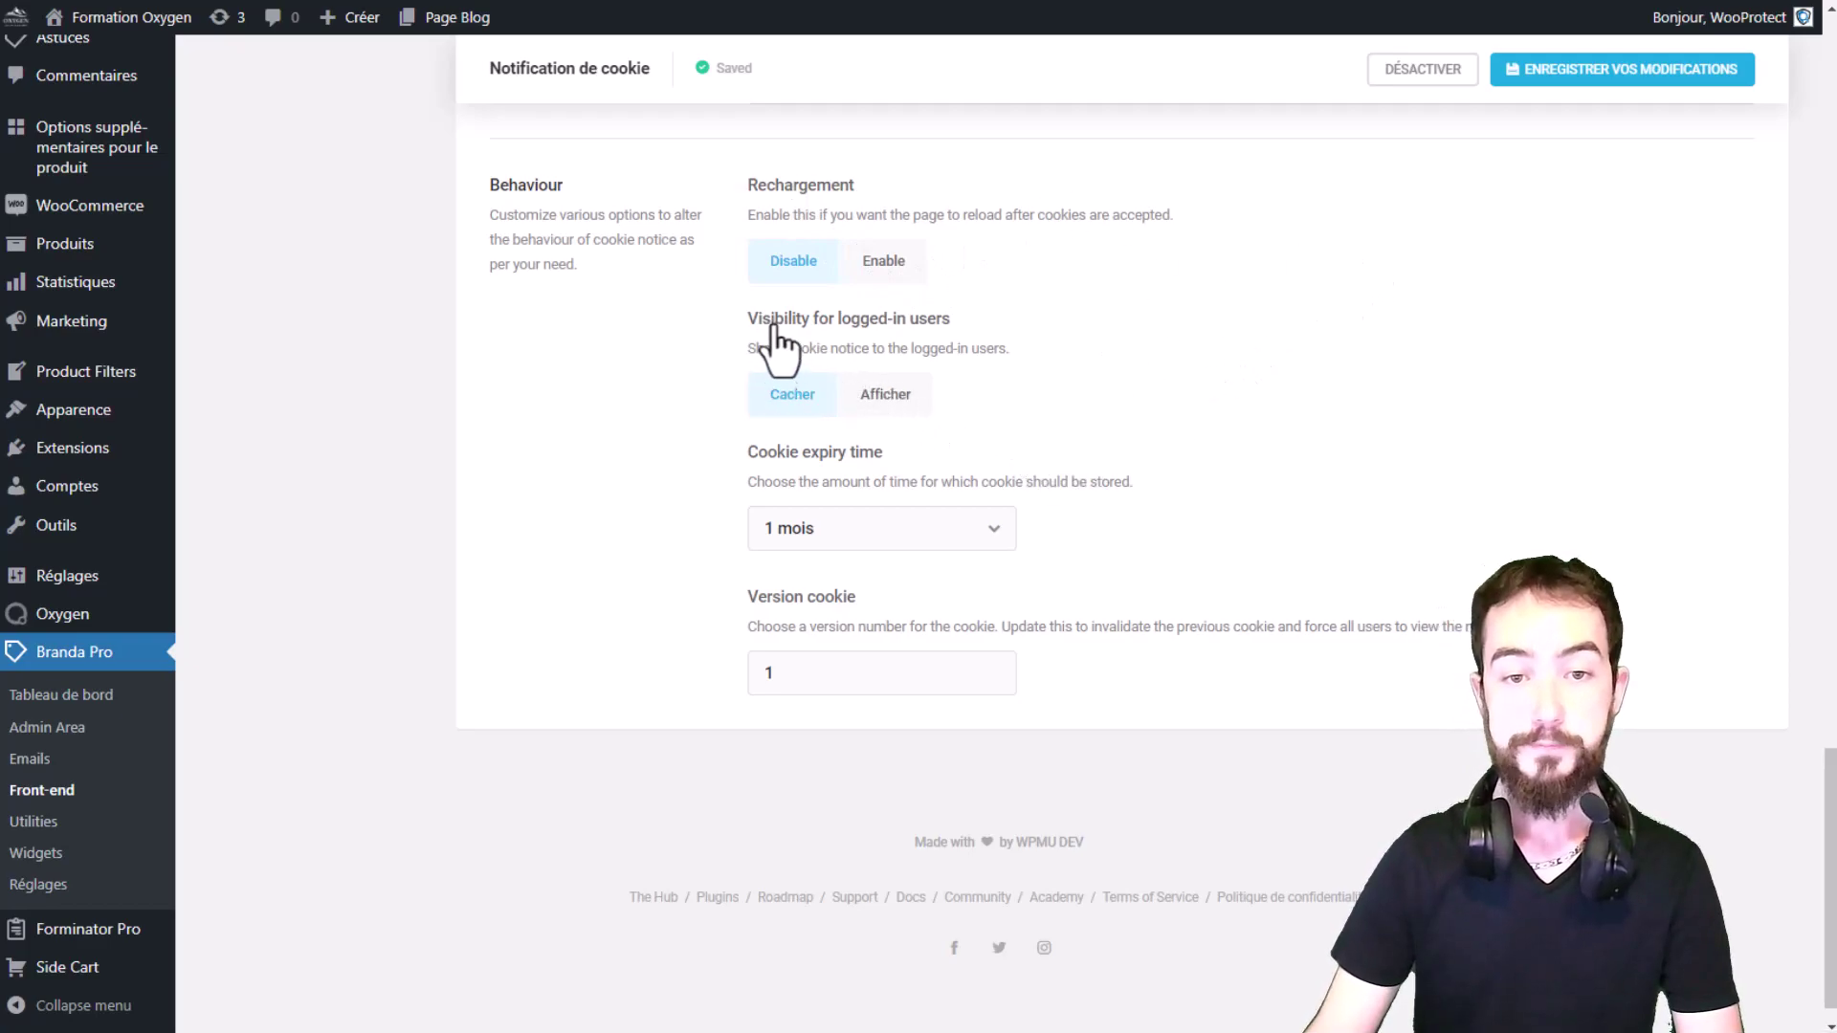
{"action": "left_click_drag", "start_coordinate": [1003, 322], "coordinate": [840, 326]}
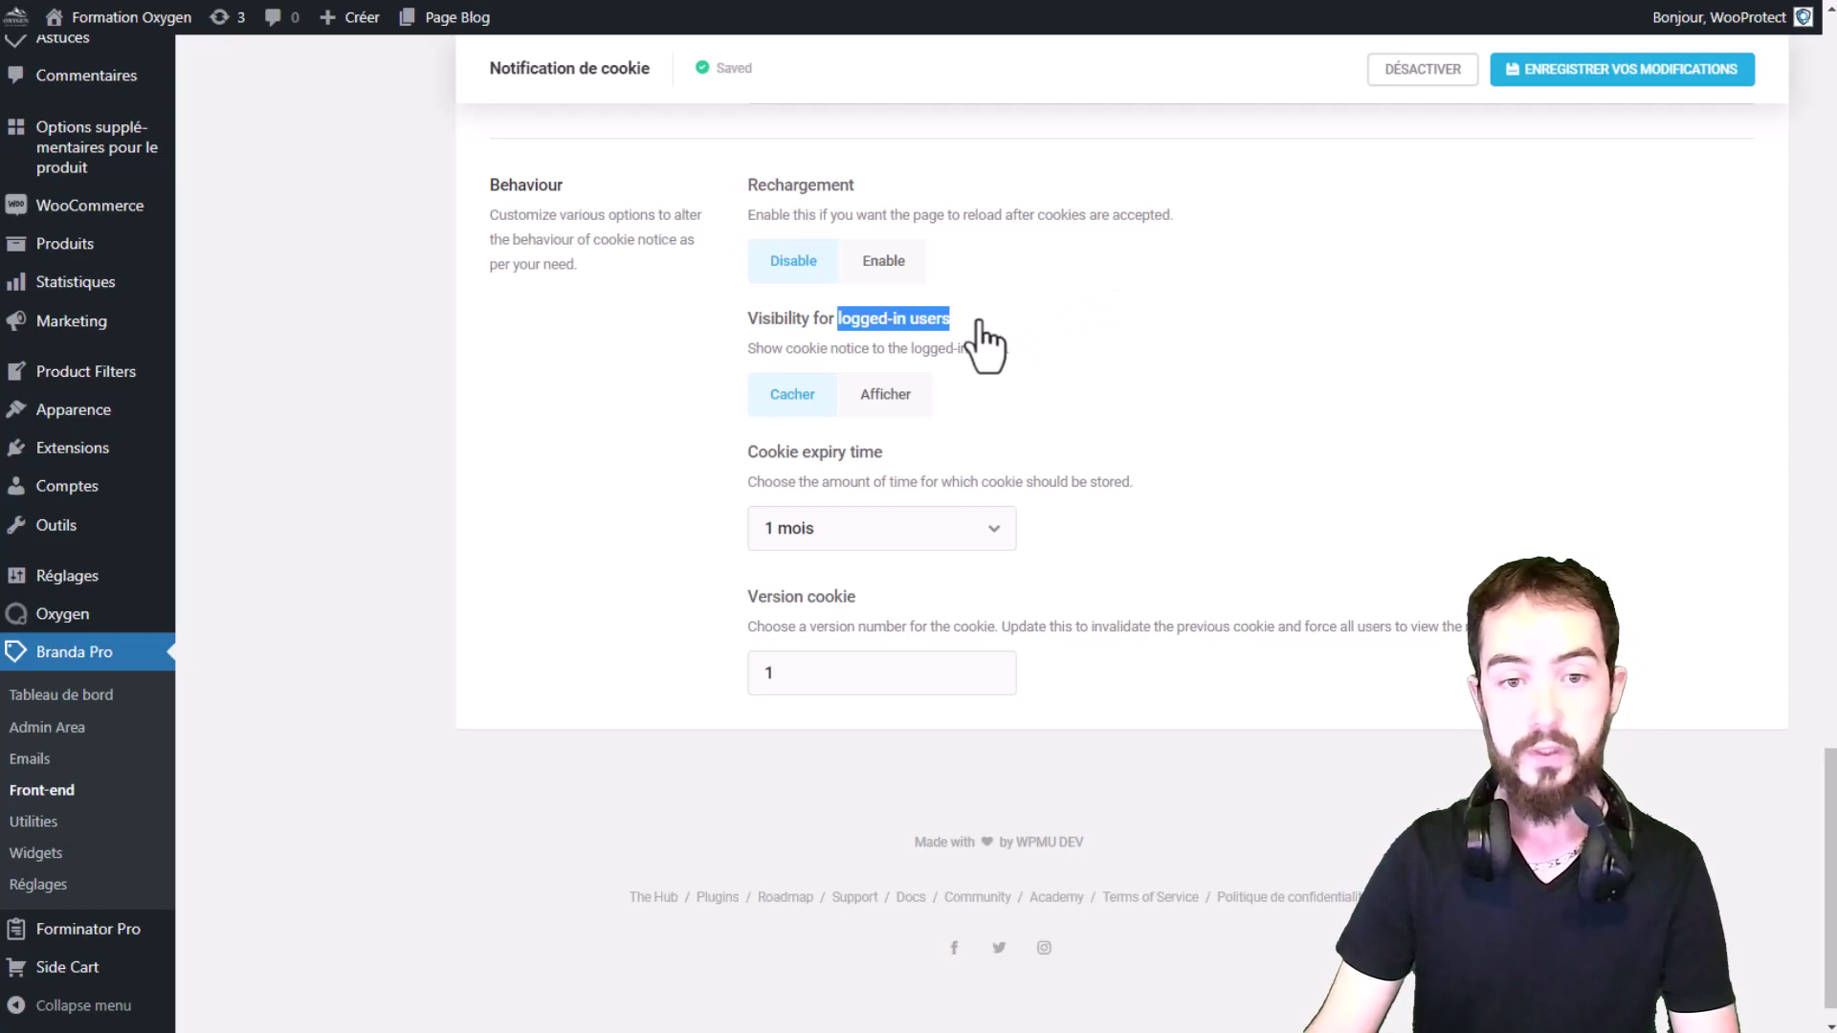
{"action": "scroll", "coordinate": [1005, 347], "scroll_direction": "down", "scroll_amount": 1}
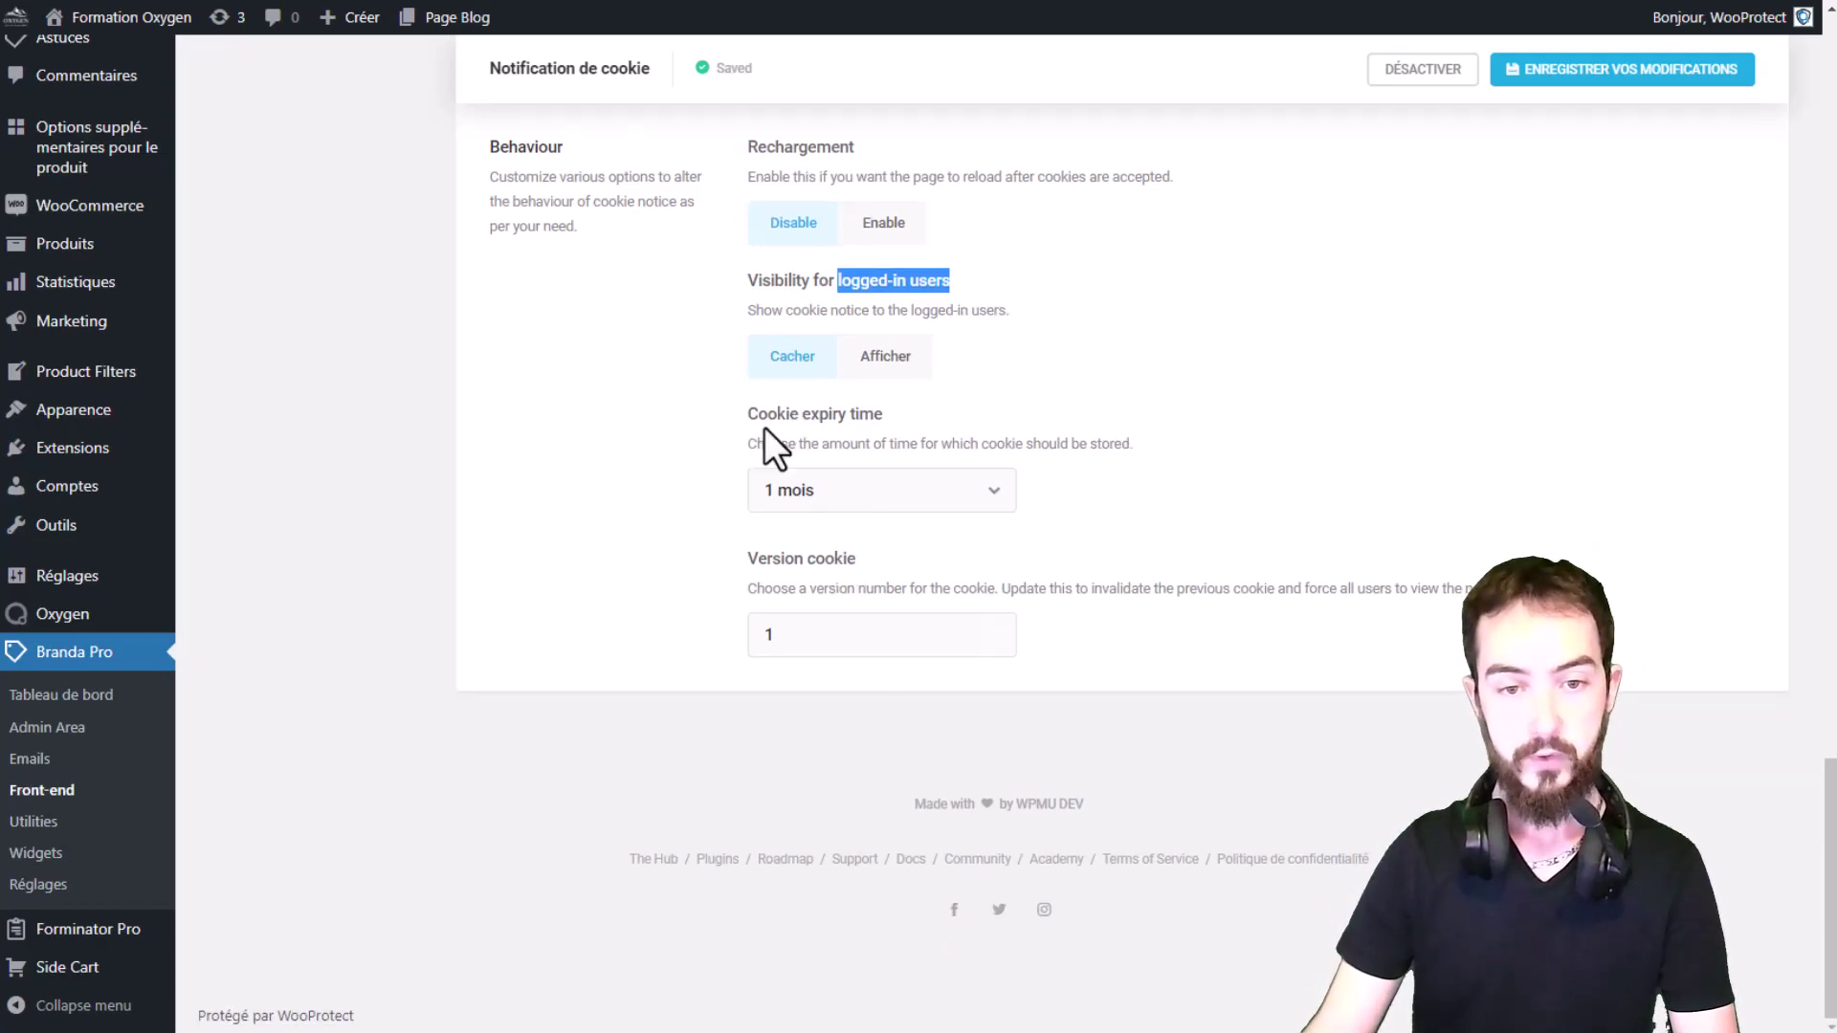
{"action": "left_click_drag", "start_coordinate": [756, 421], "coordinate": [959, 427]}
{"action": "left_click", "coordinate": [967, 472]}
{"action": "left_click", "coordinate": [946, 630]}
{"action": "left_click_drag", "start_coordinate": [756, 572], "coordinate": [1118, 596]}
{"action": "left_click", "coordinate": [1093, 628]}
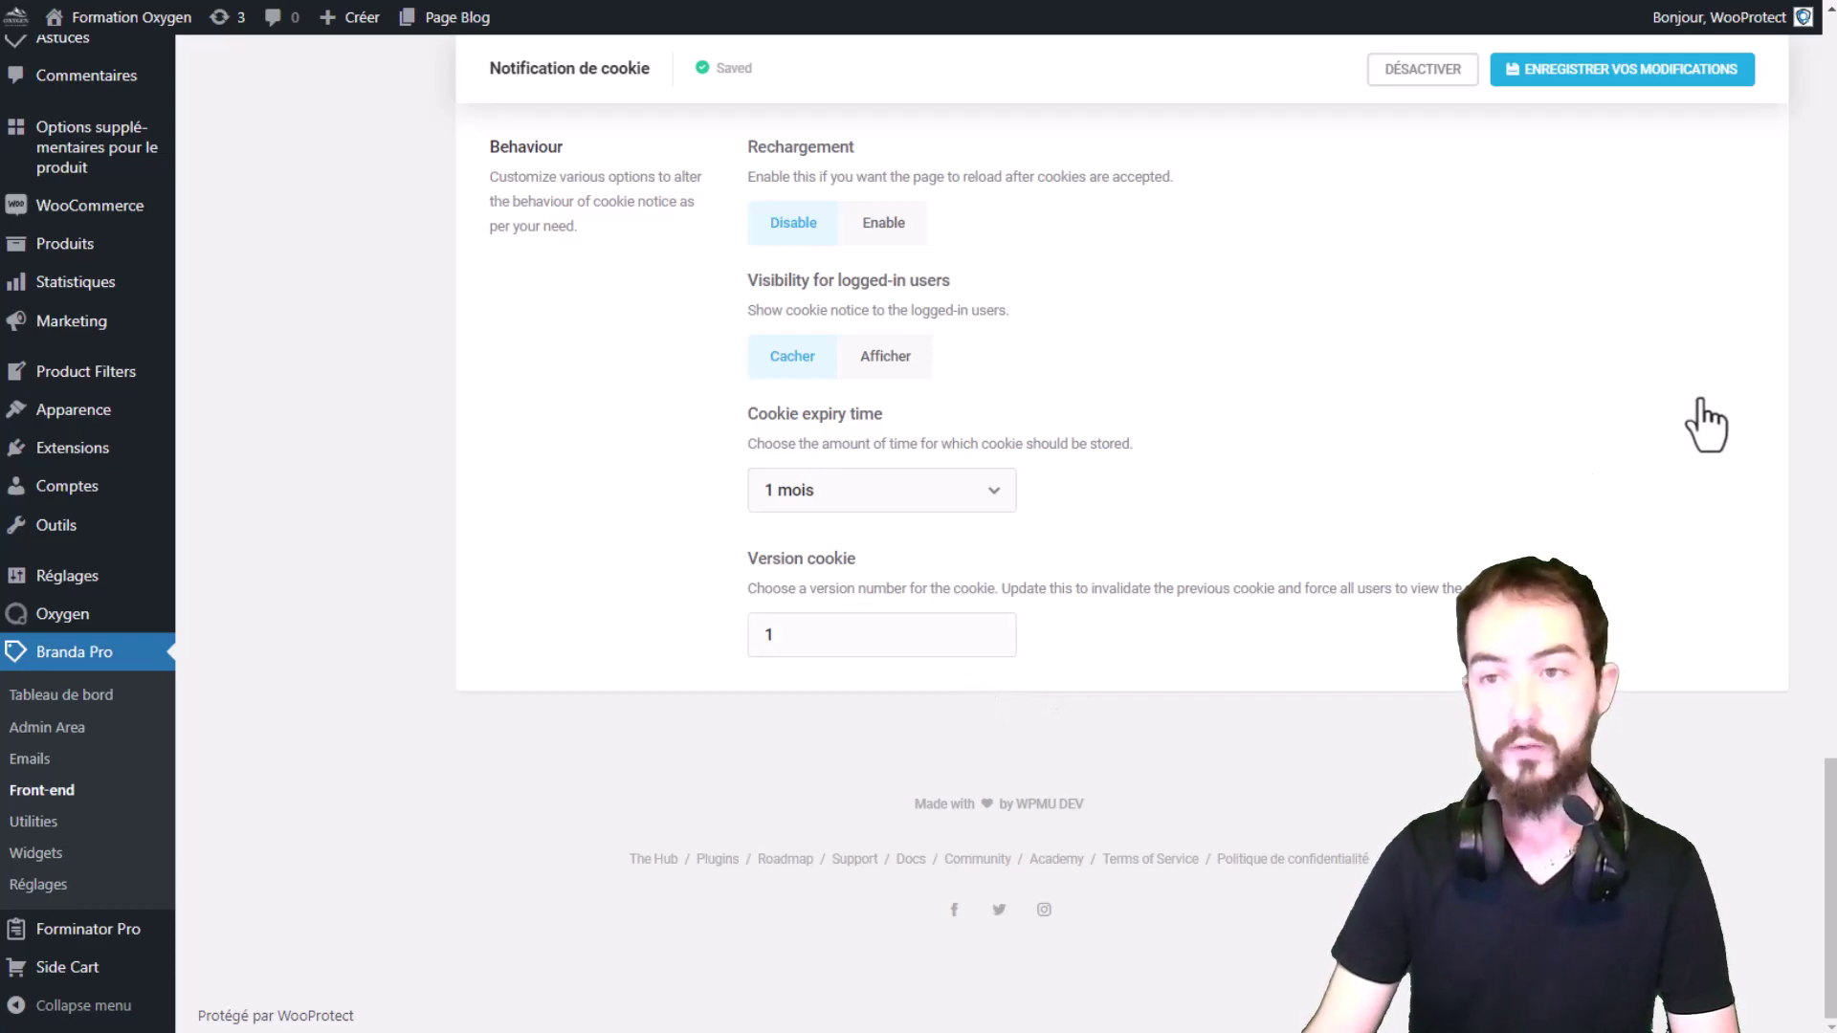
{"action": "left_click", "coordinate": [1636, 76]}
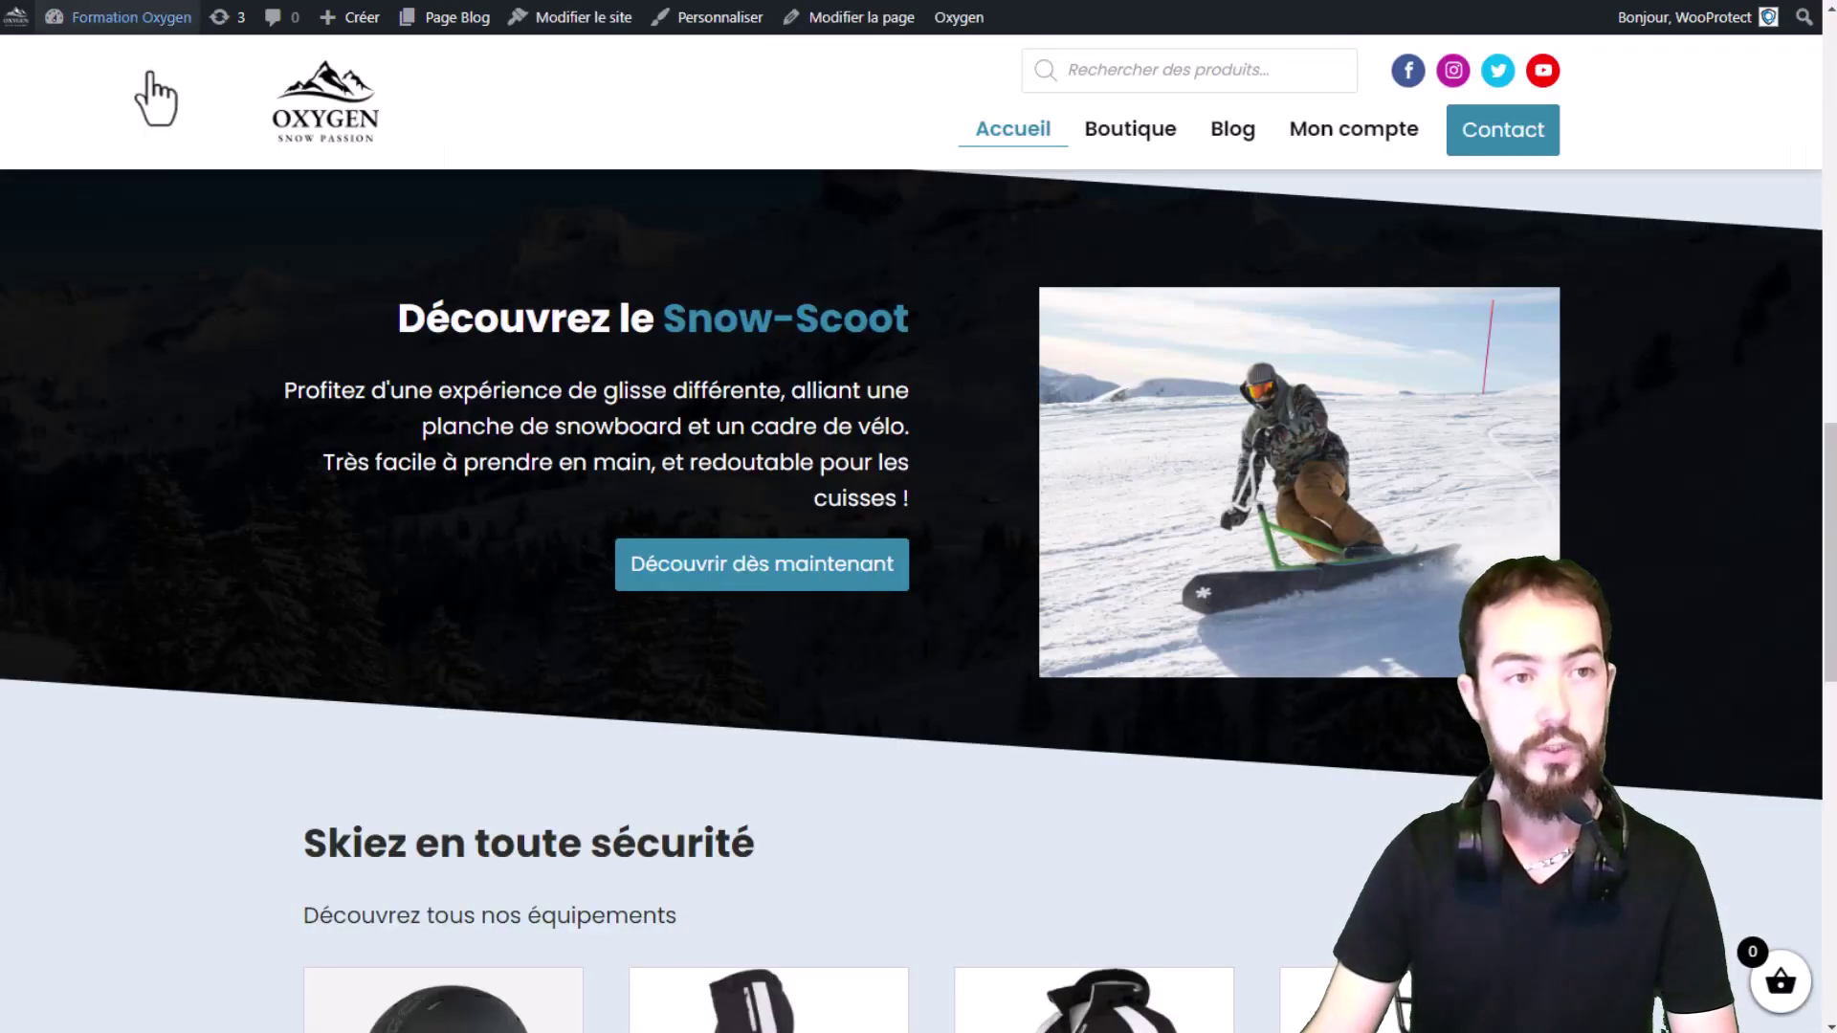
Step: Delete the oxygen.mydevzone.eu cookies, reload the homepage and accept the blue cookie banner
{"action": "scroll", "coordinate": [541, 527], "scroll_direction": "up", "scroll_amount": 10}
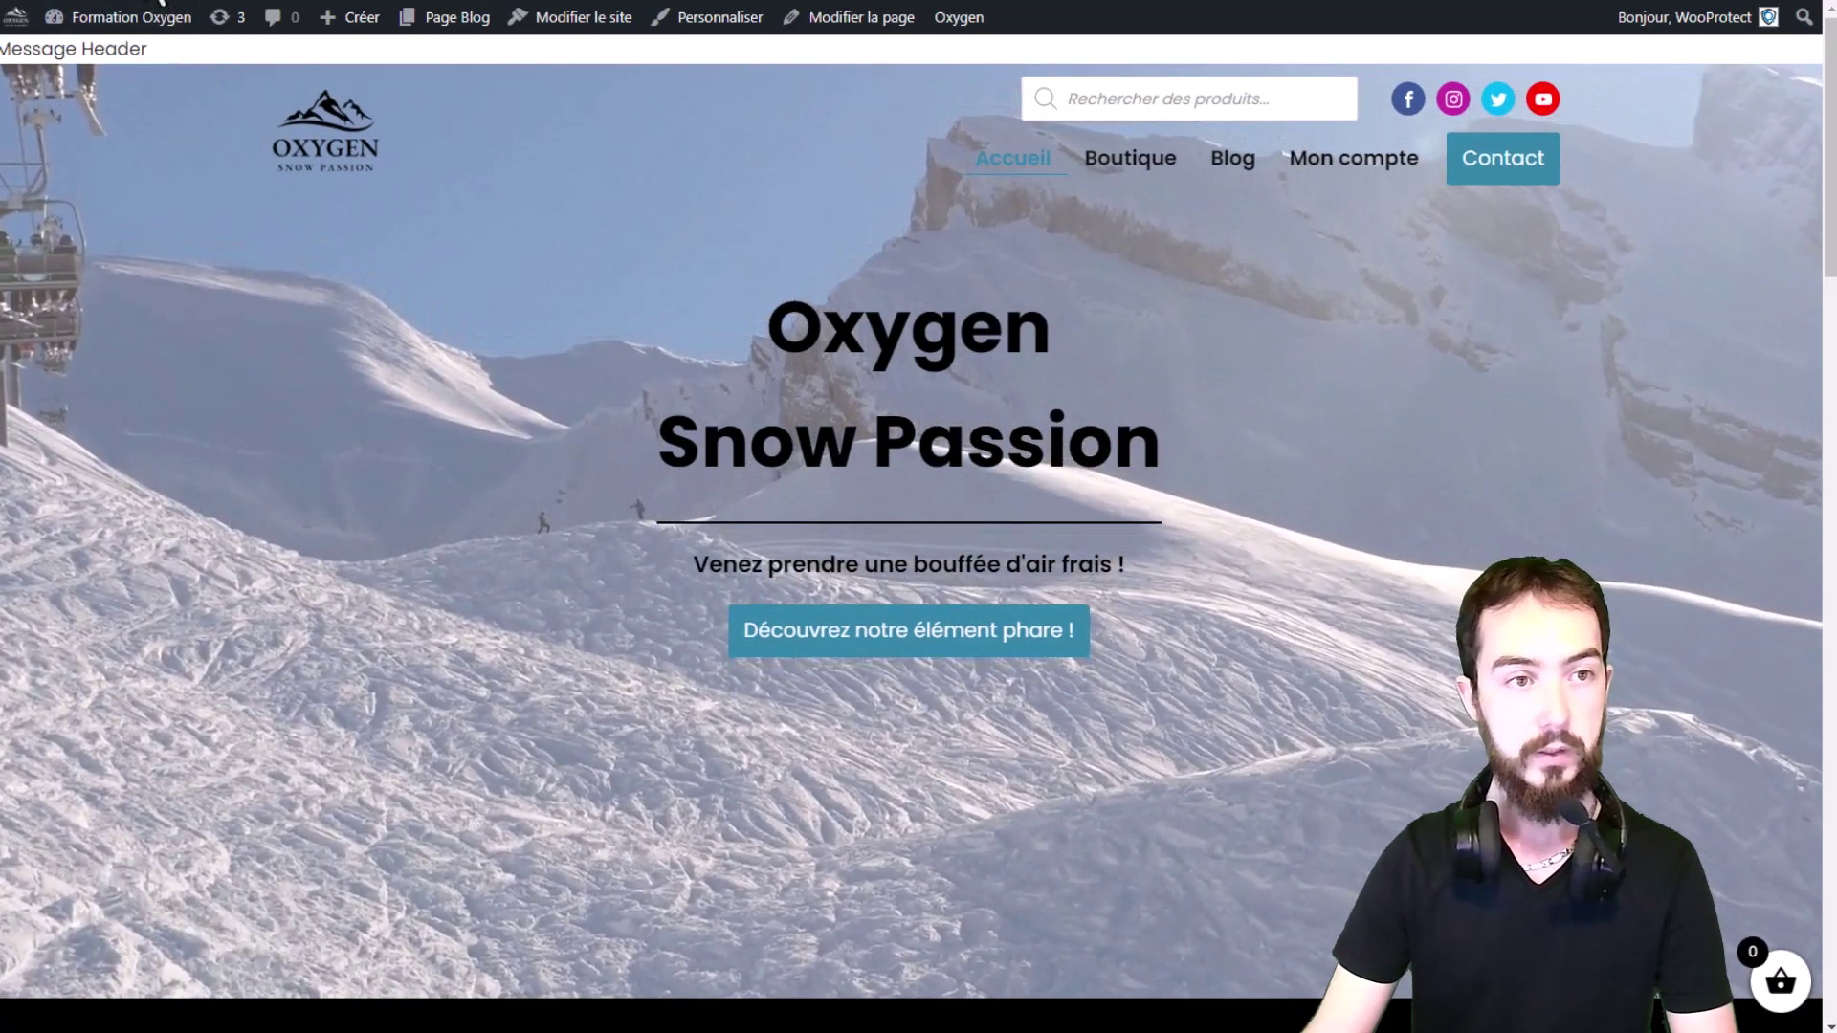
{"action": "left_click", "coordinate": [134, 0]}
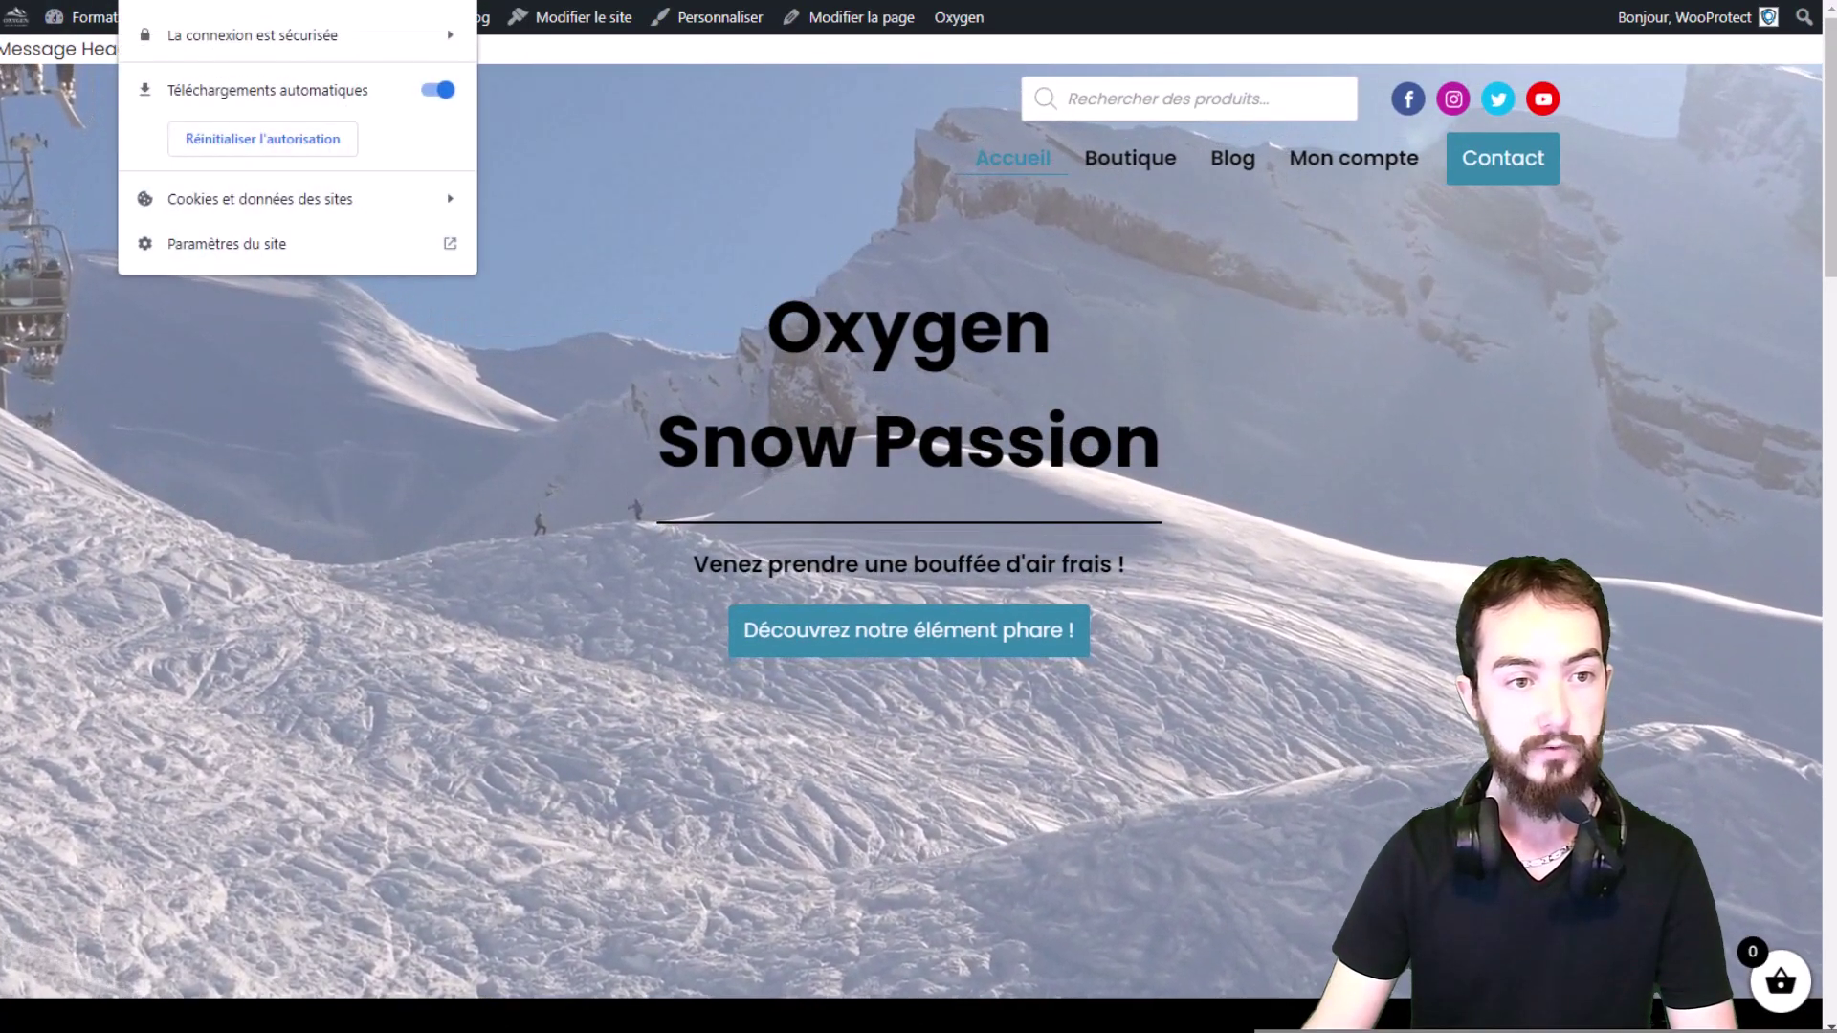
{"action": "left_click", "coordinate": [258, 198]}
{"action": "left_click", "coordinate": [227, 233]}
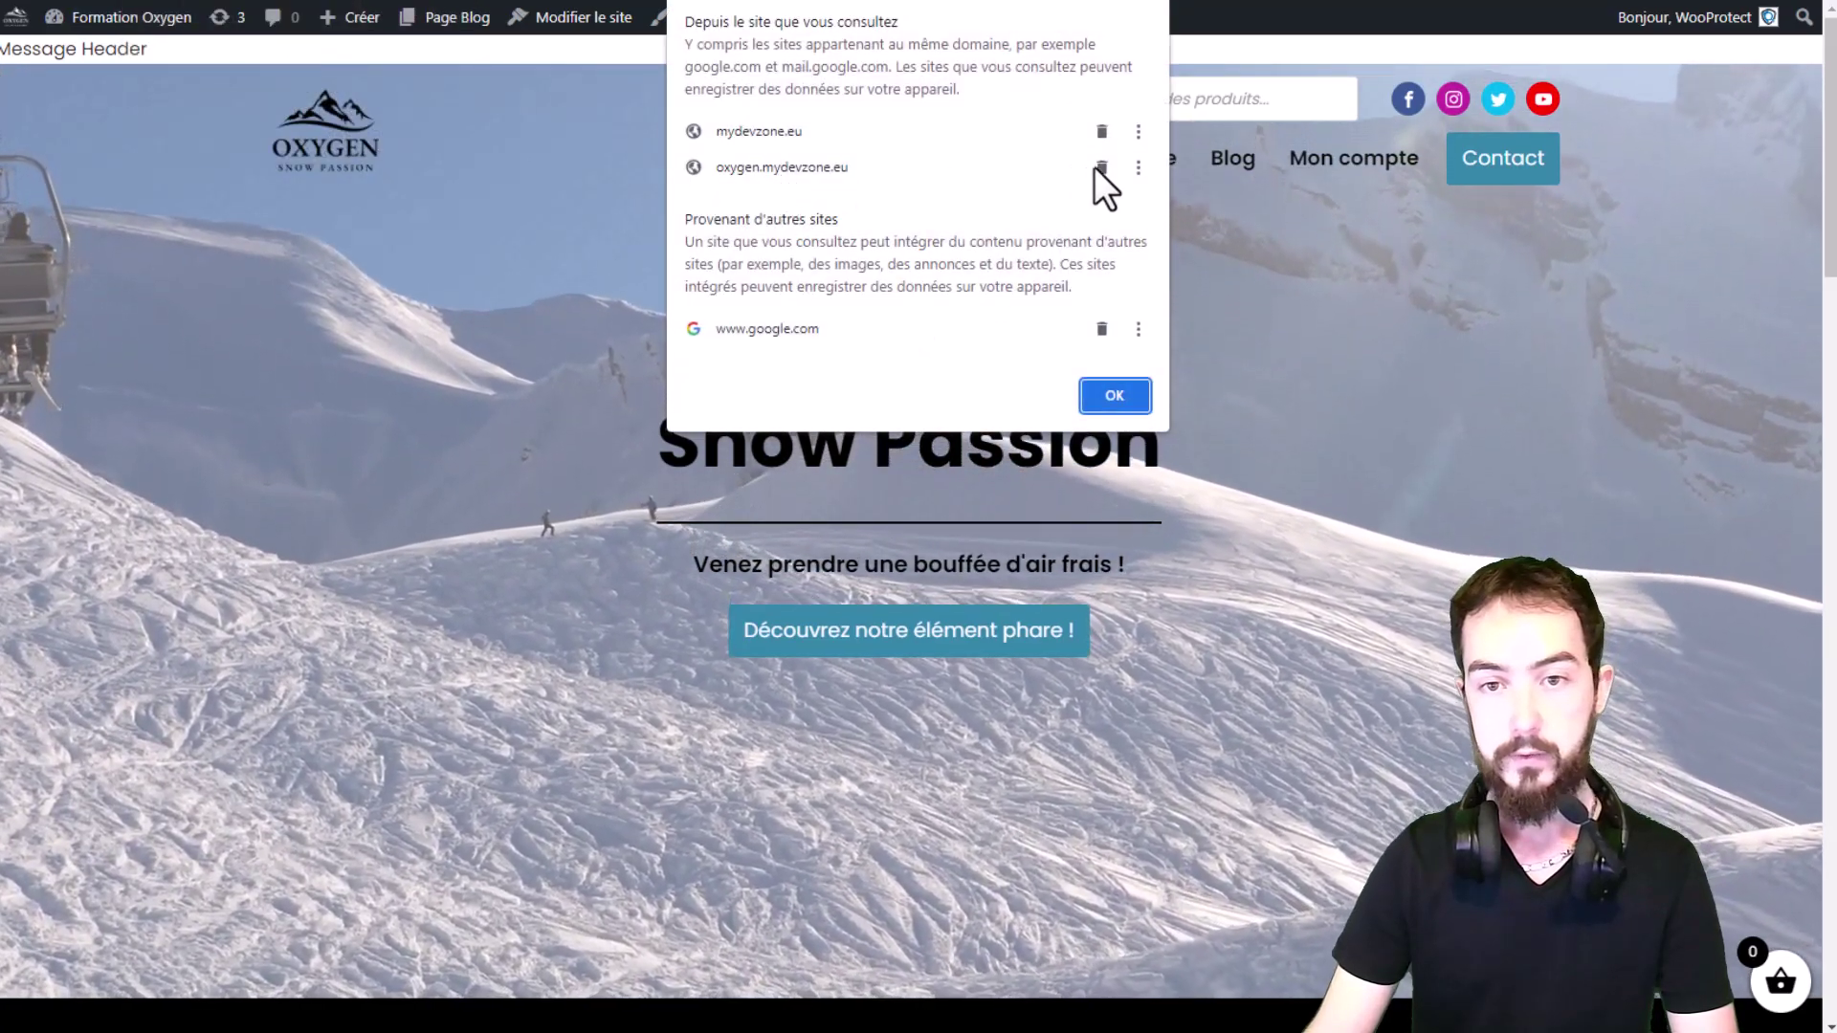
{"action": "left_click", "coordinate": [1102, 168]}
{"action": "left_click", "coordinate": [1115, 395]}
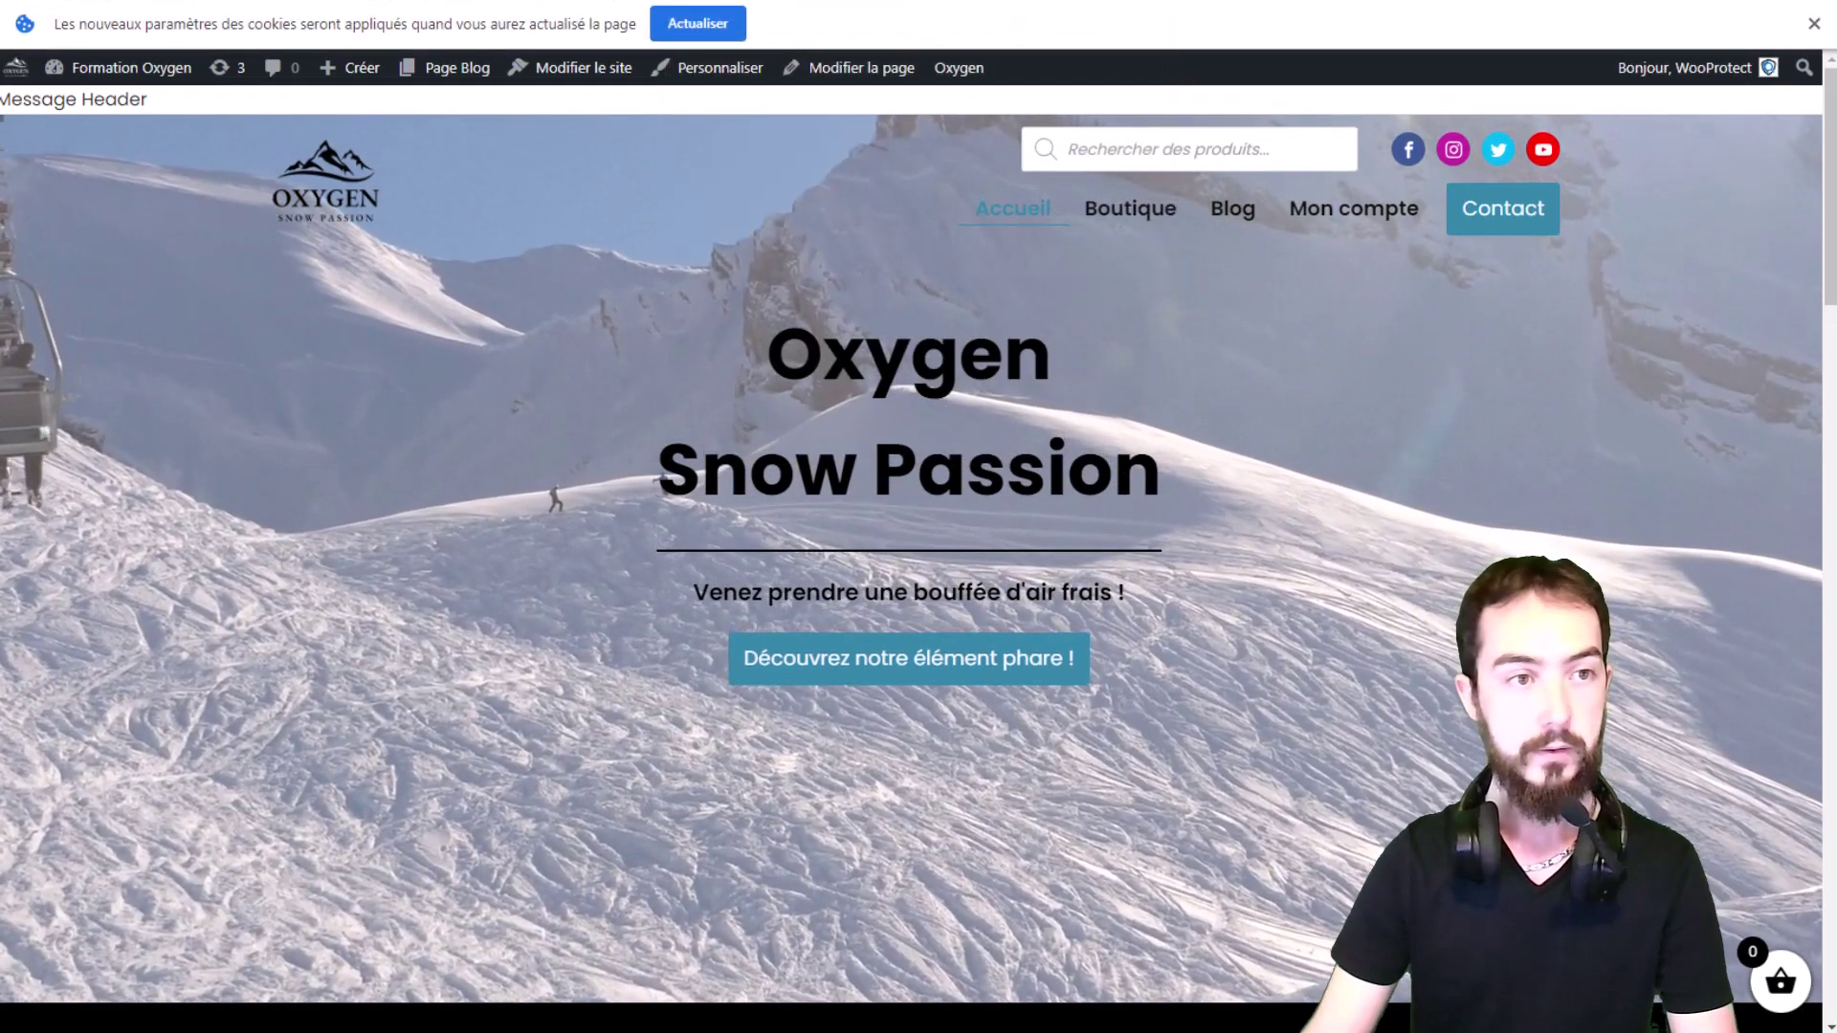
{"action": "key", "text": "F5"}
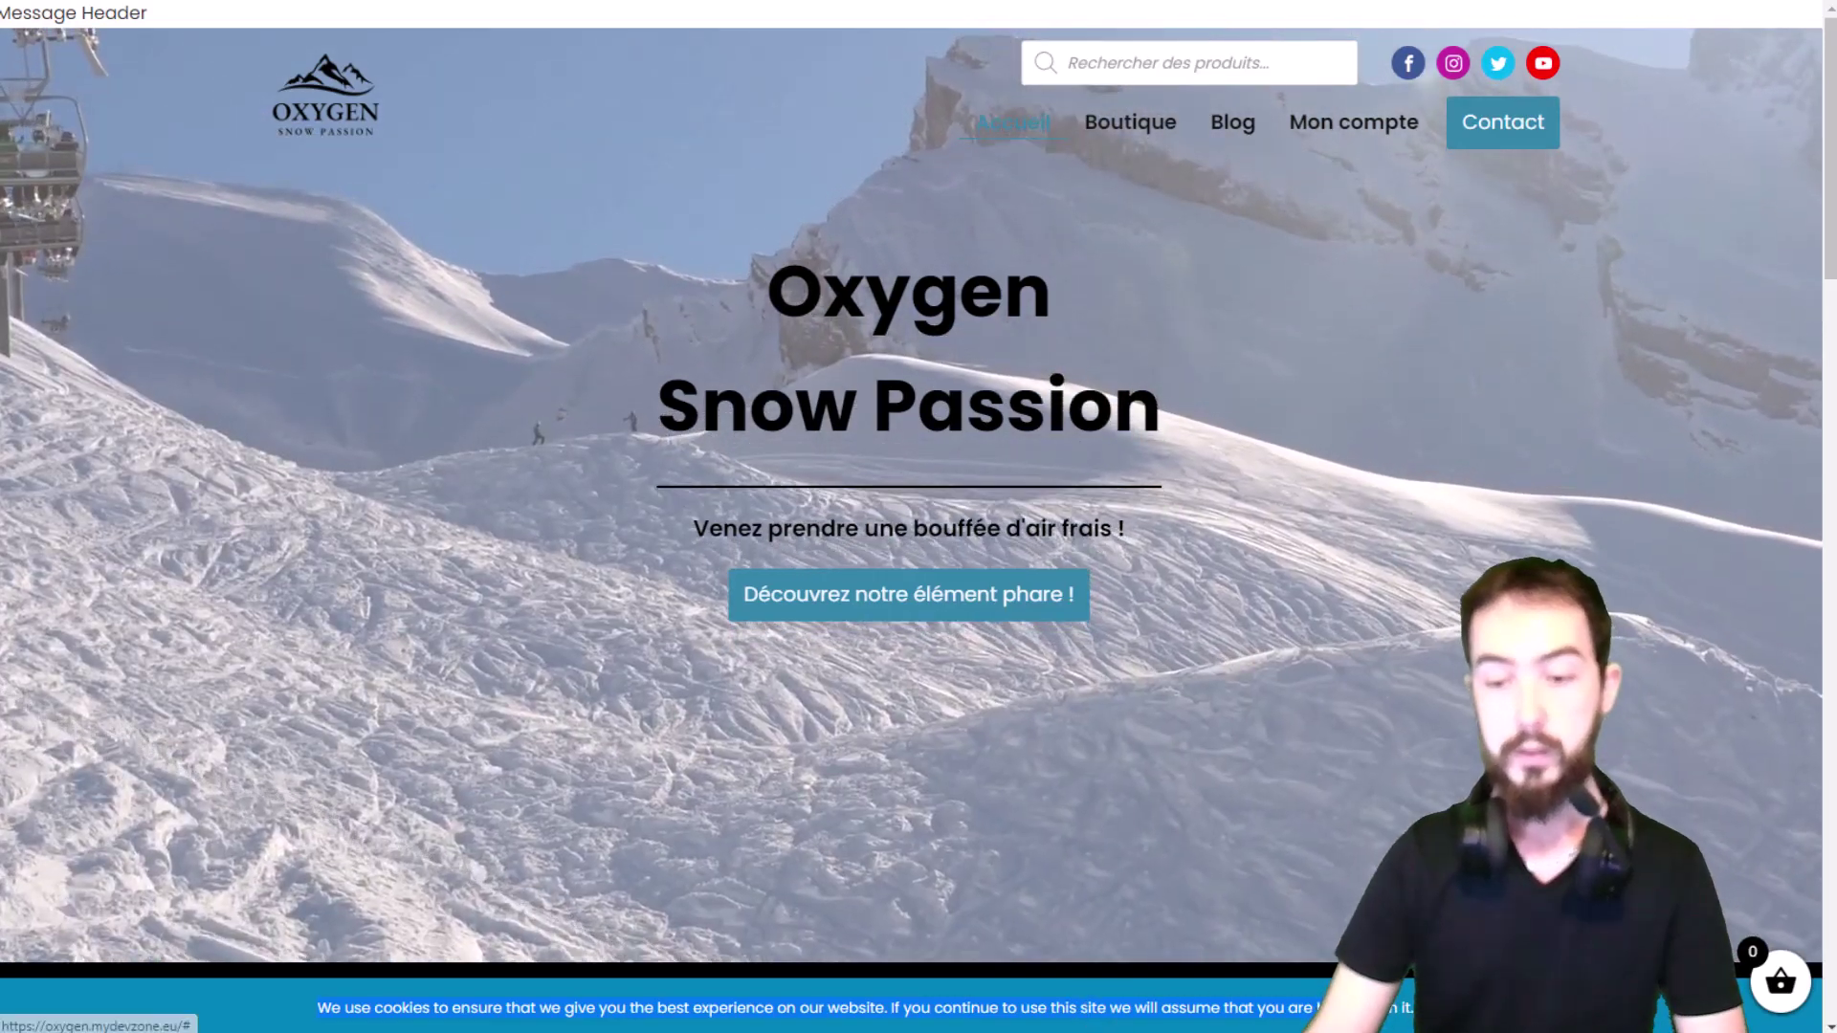
{"action": "left_click", "coordinate": [1459, 1008]}
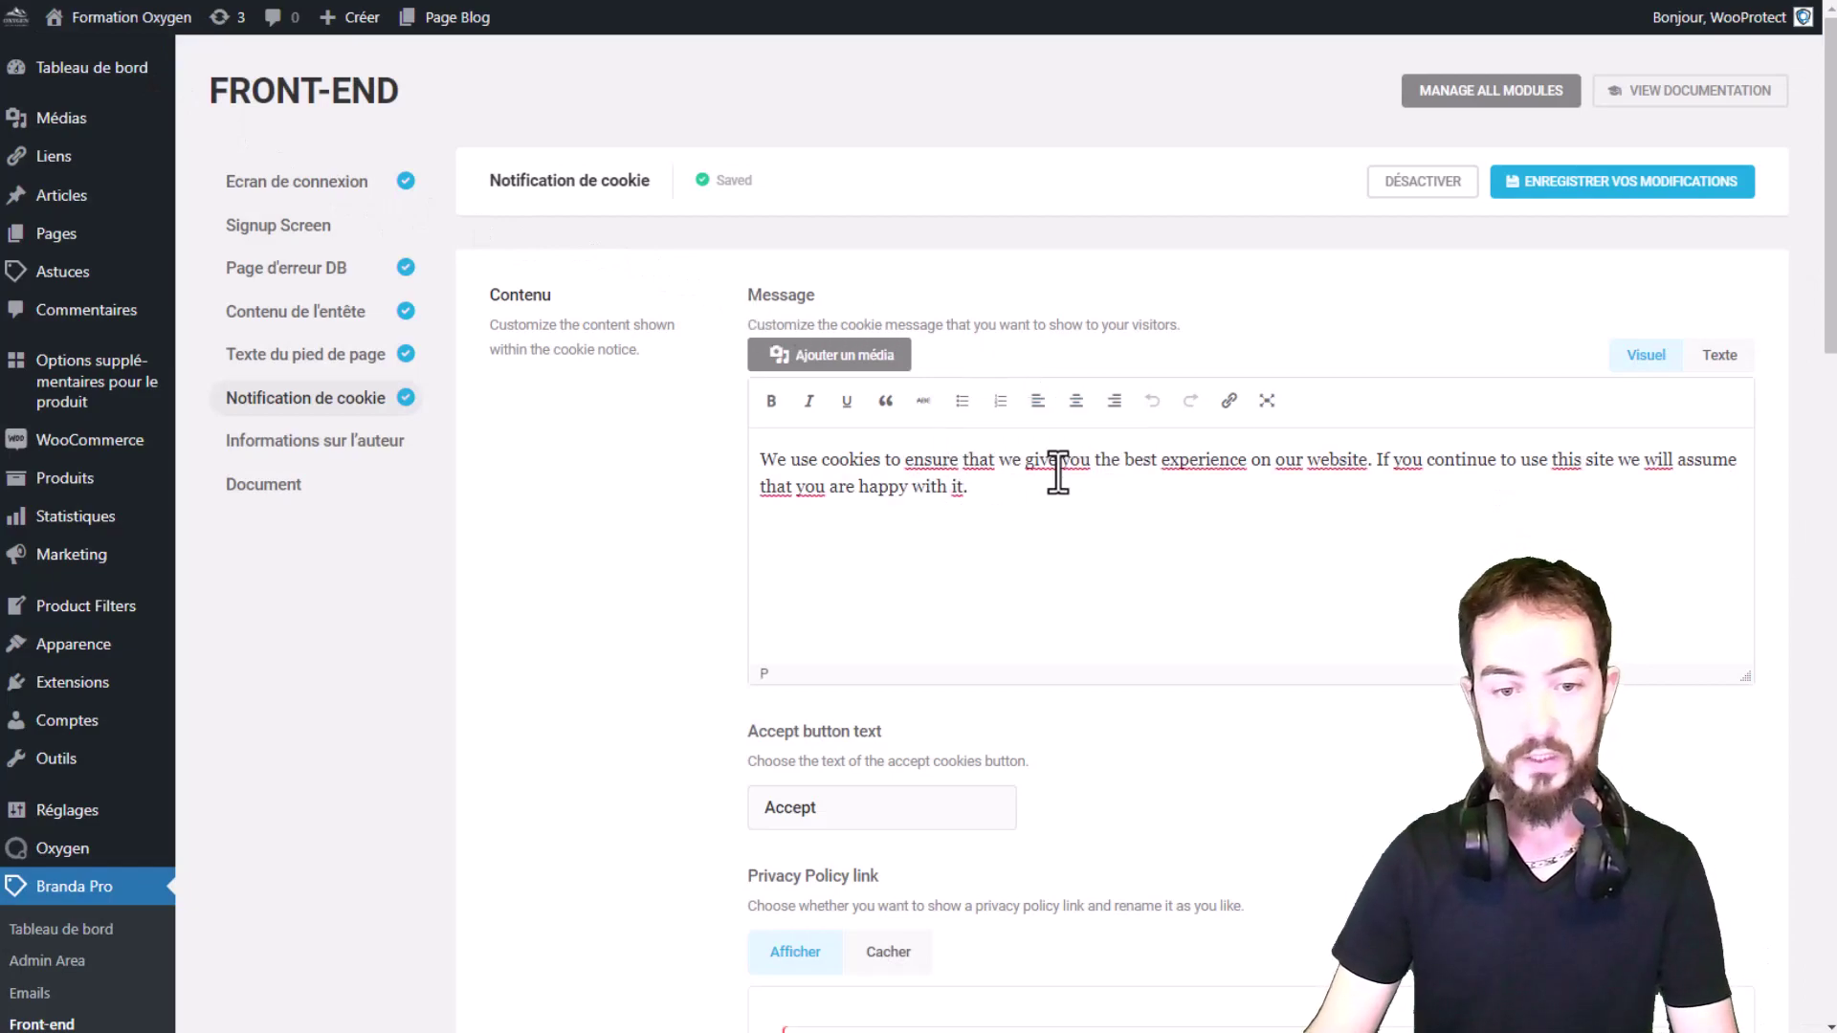
Step: Re-save the cookie notice settings, then deactivate the Notification de cookie module
{"action": "scroll", "coordinate": [1173, 488], "scroll_direction": "down", "scroll_amount": 1}
{"action": "scroll", "coordinate": [1253, 488], "scroll_direction": "down", "scroll_amount": 3}
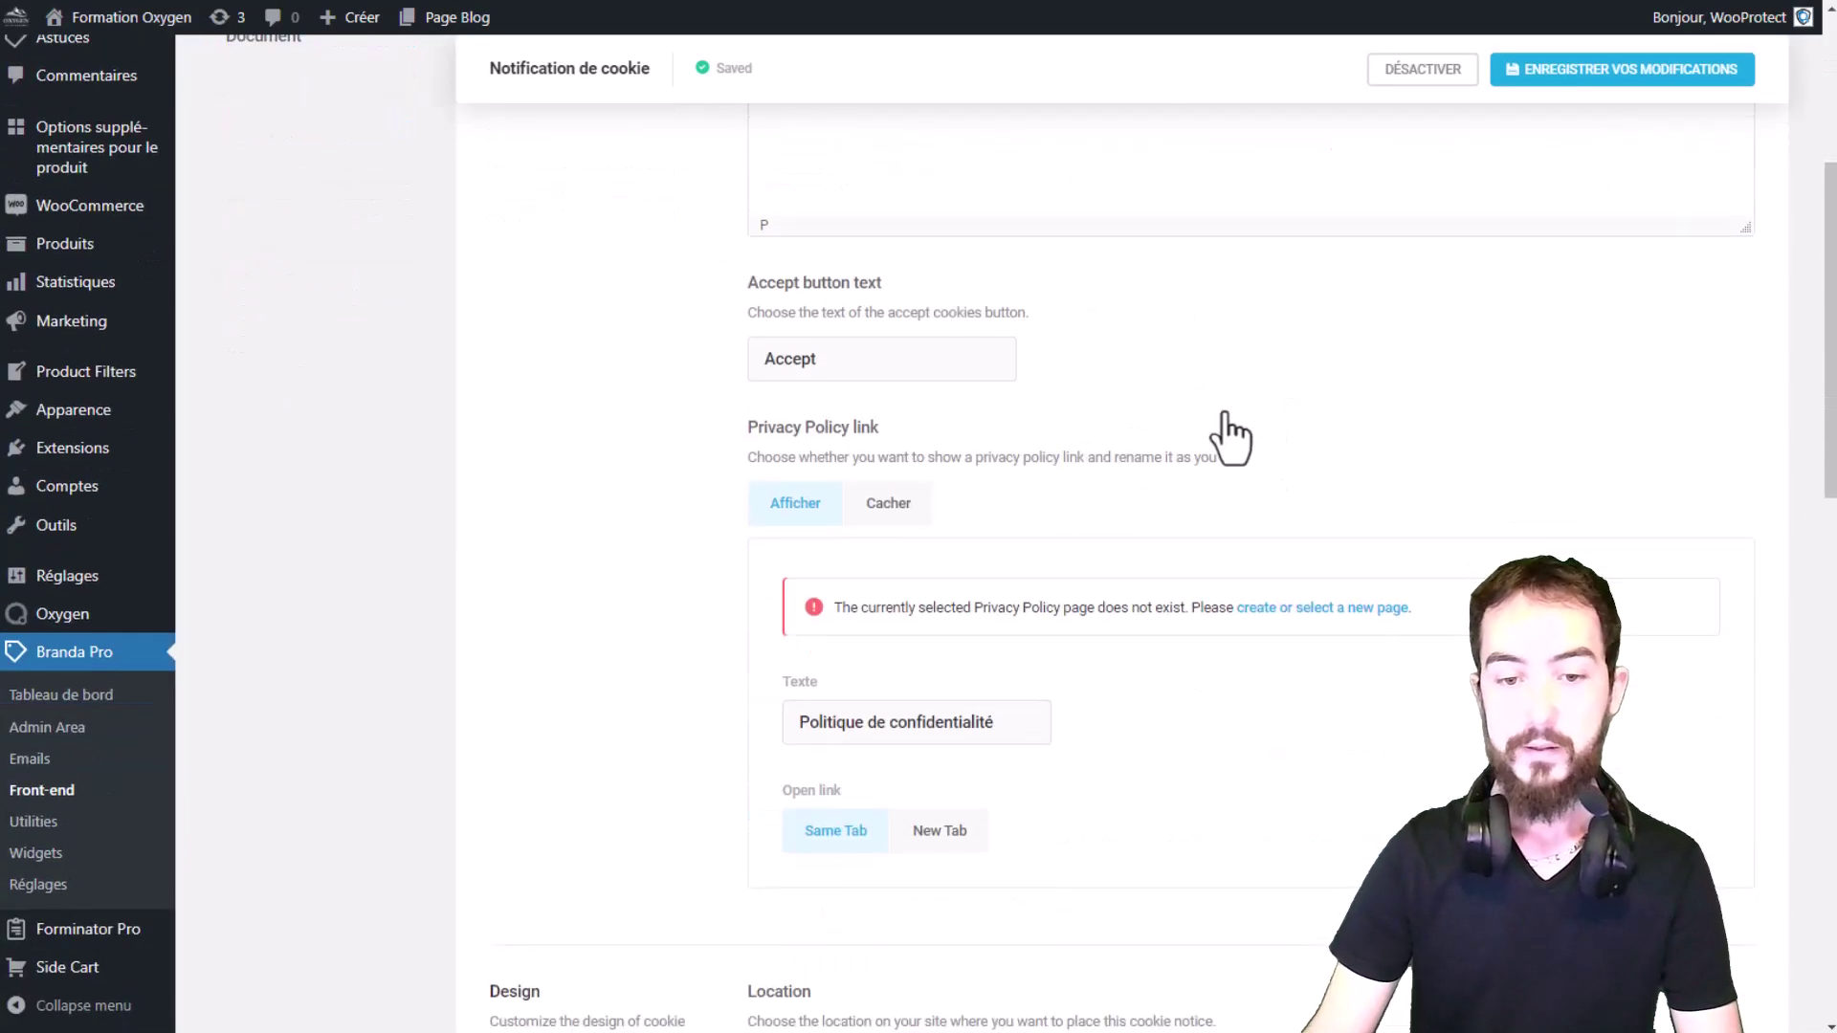
{"action": "scroll", "coordinate": [1540, 448], "scroll_direction": "up", "scroll_amount": 4}
{"action": "left_click", "coordinate": [1628, 191]}
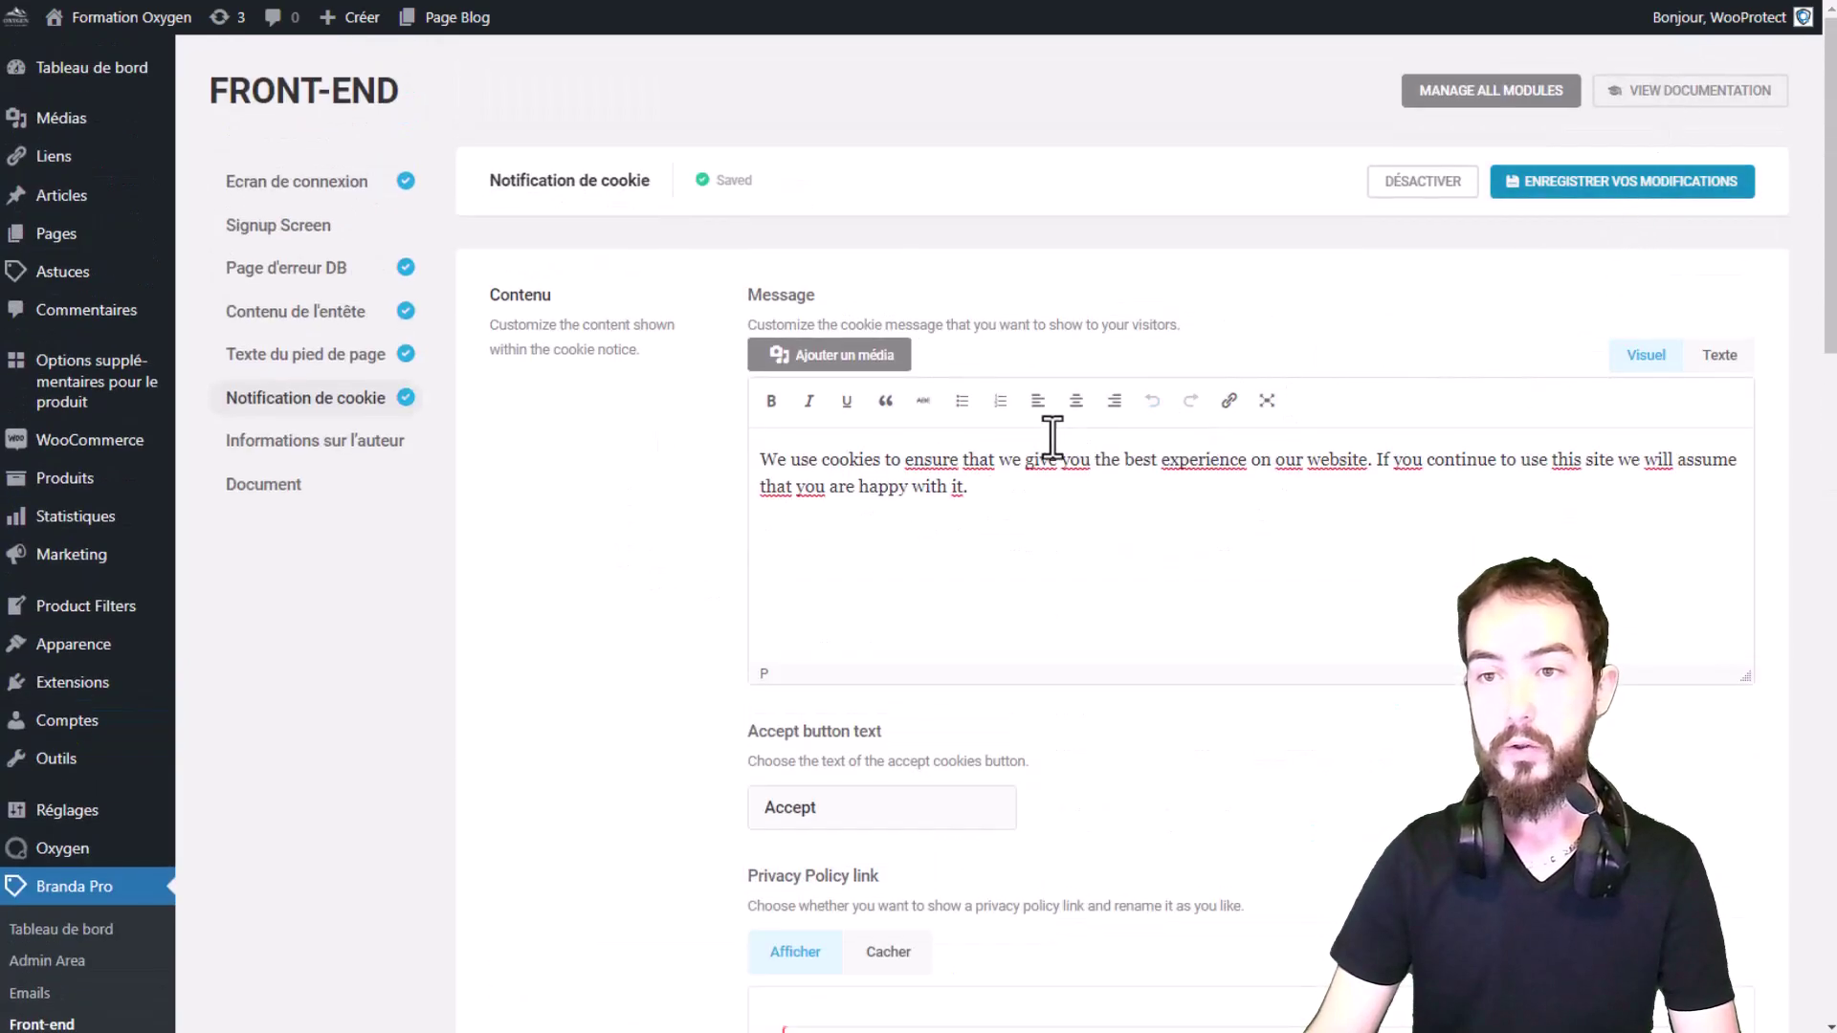
{"action": "left_click", "coordinate": [40, 1]}
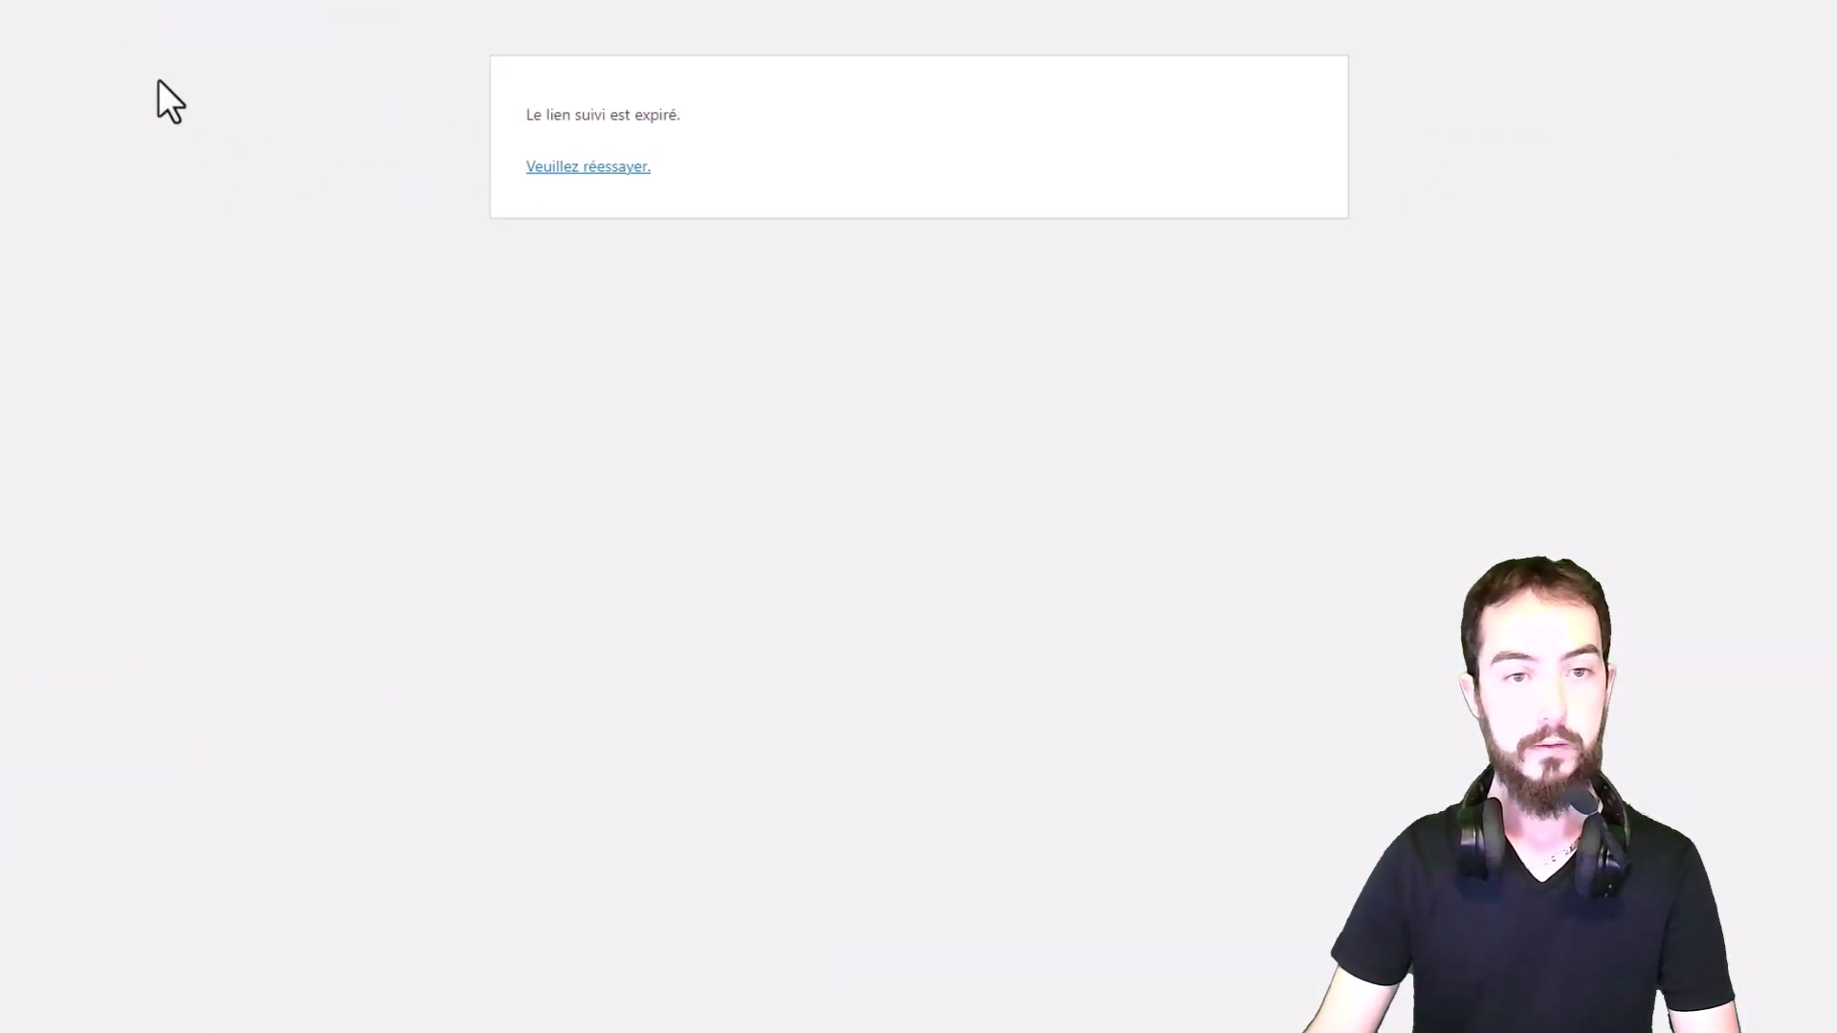
{"action": "left_click", "coordinate": [1521, 196]}
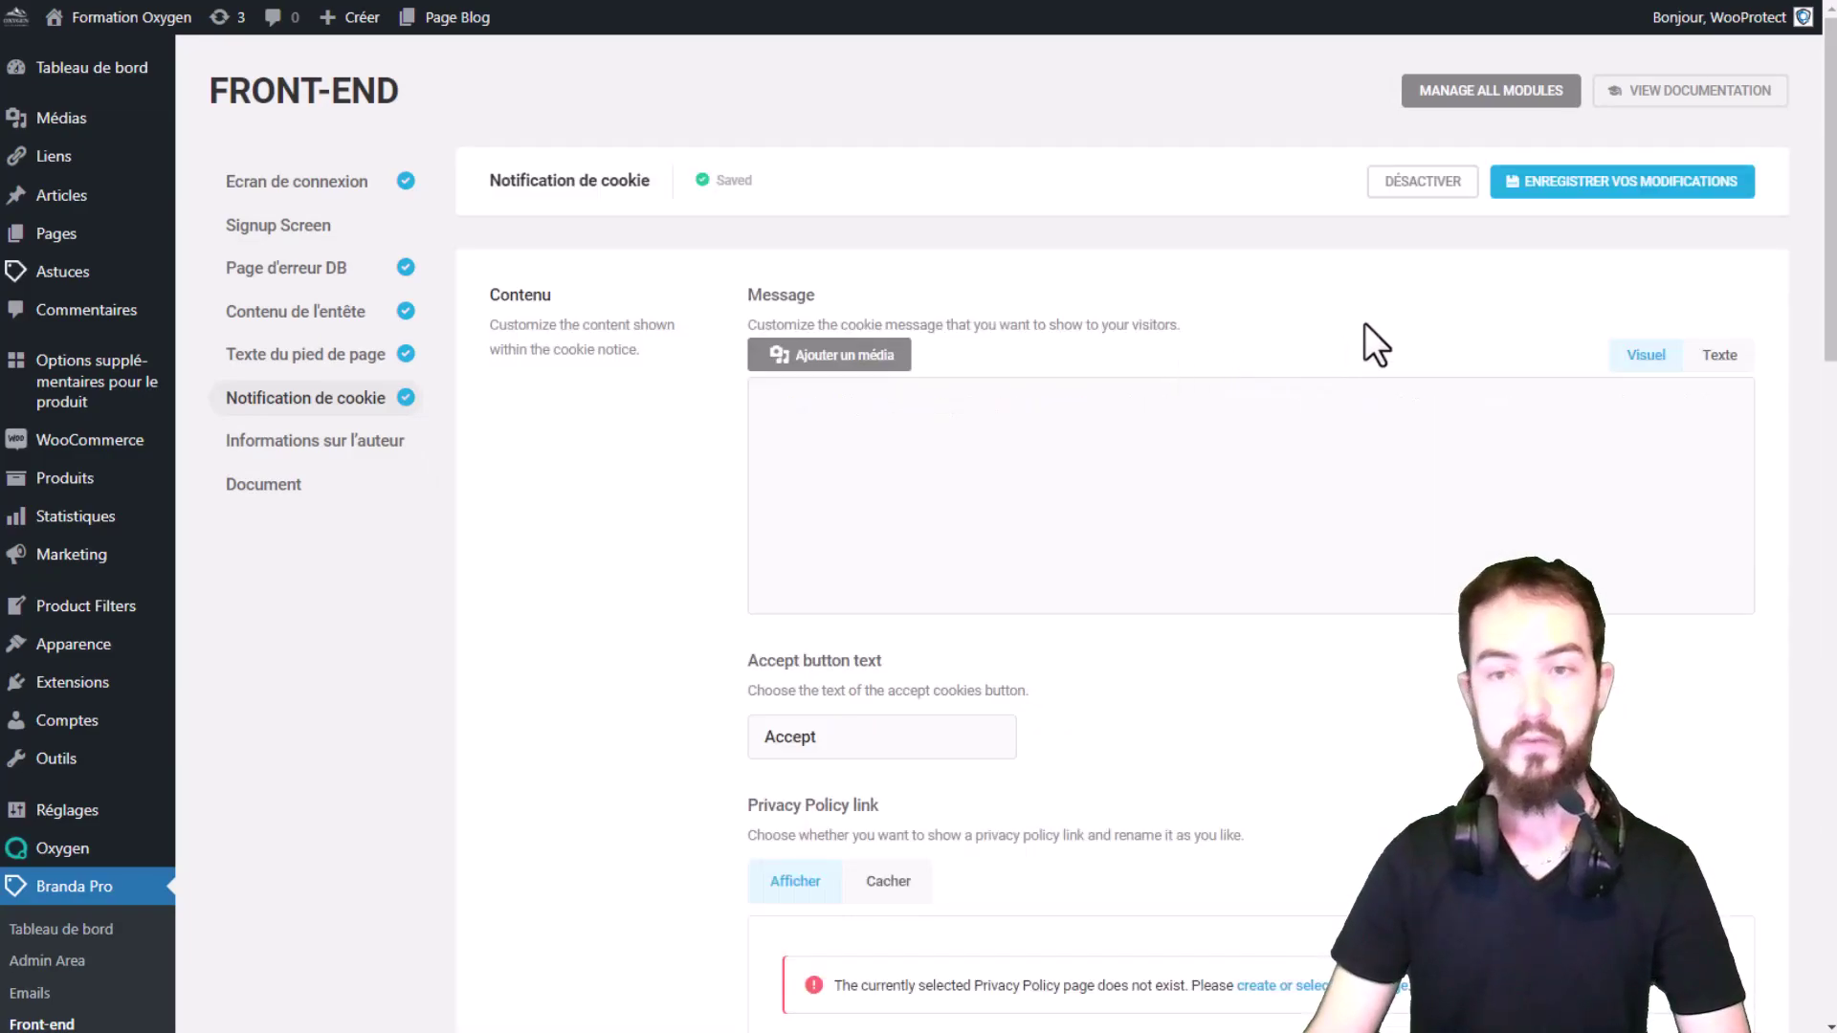
{"action": "left_click", "coordinate": [1445, 190]}
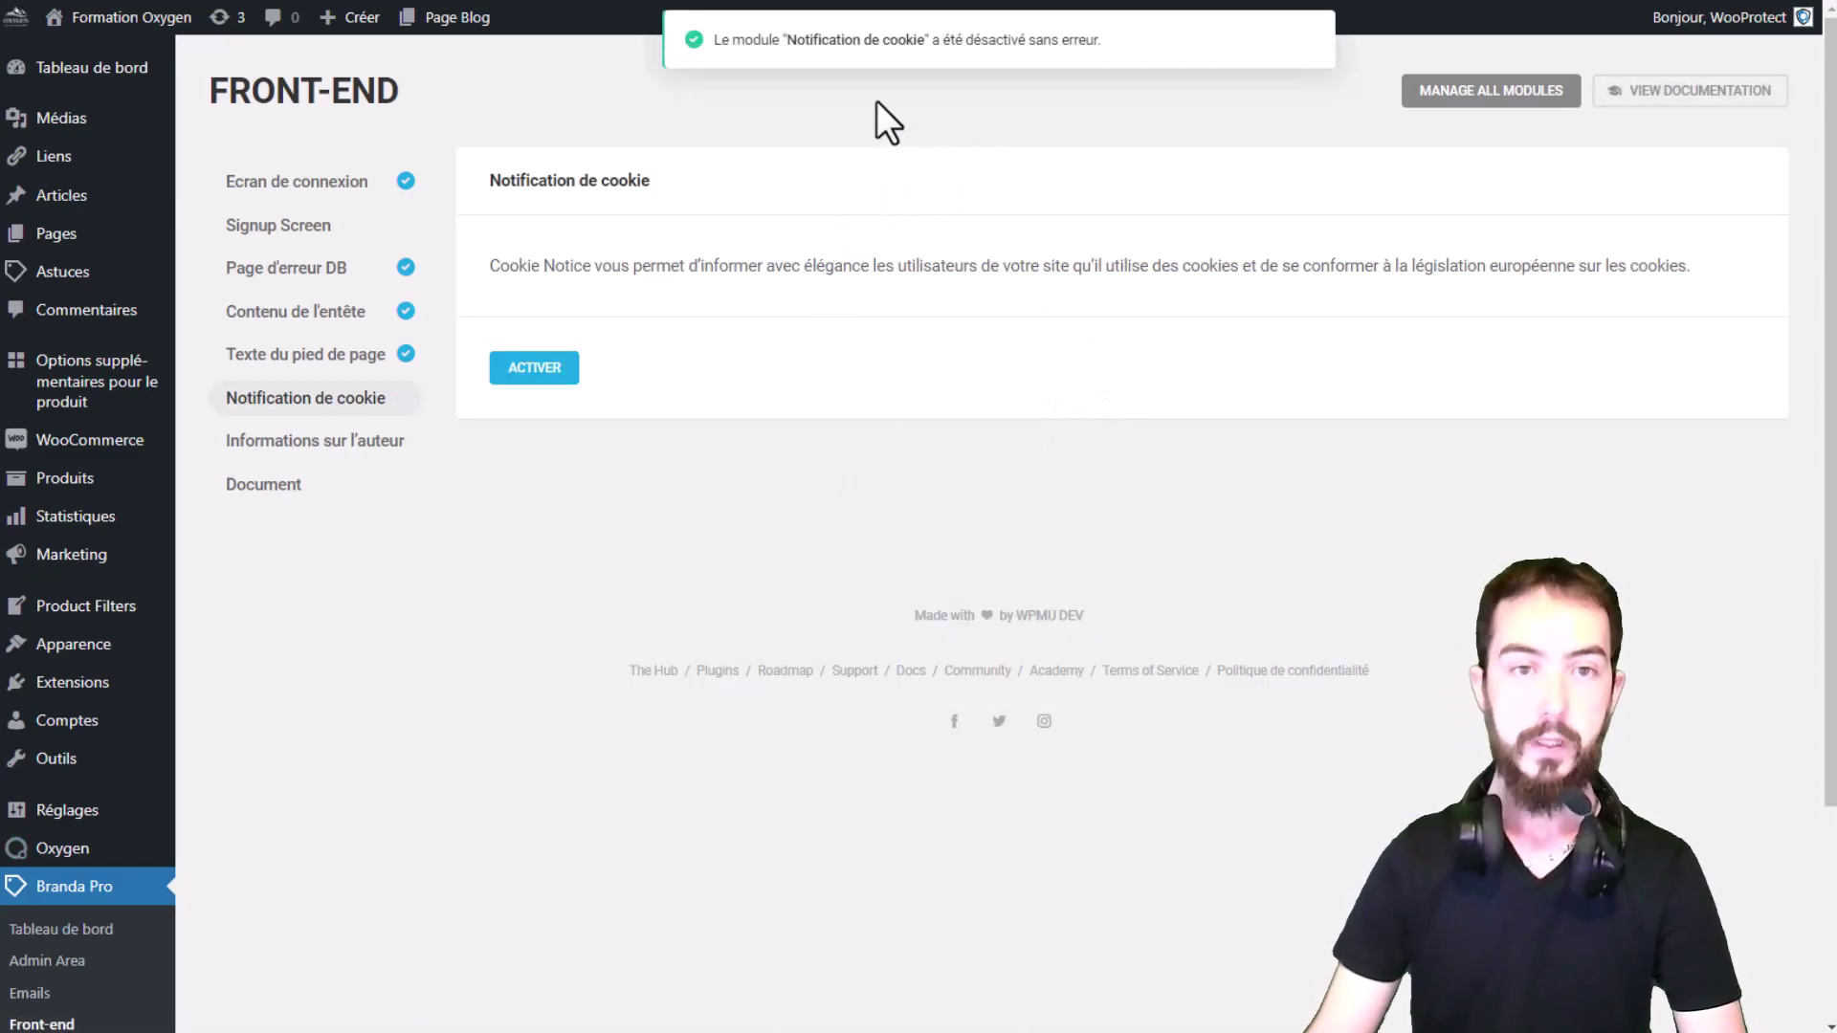
{"action": "left_click_drag", "start_coordinate": [780, 39], "coordinate": [1026, 131]}
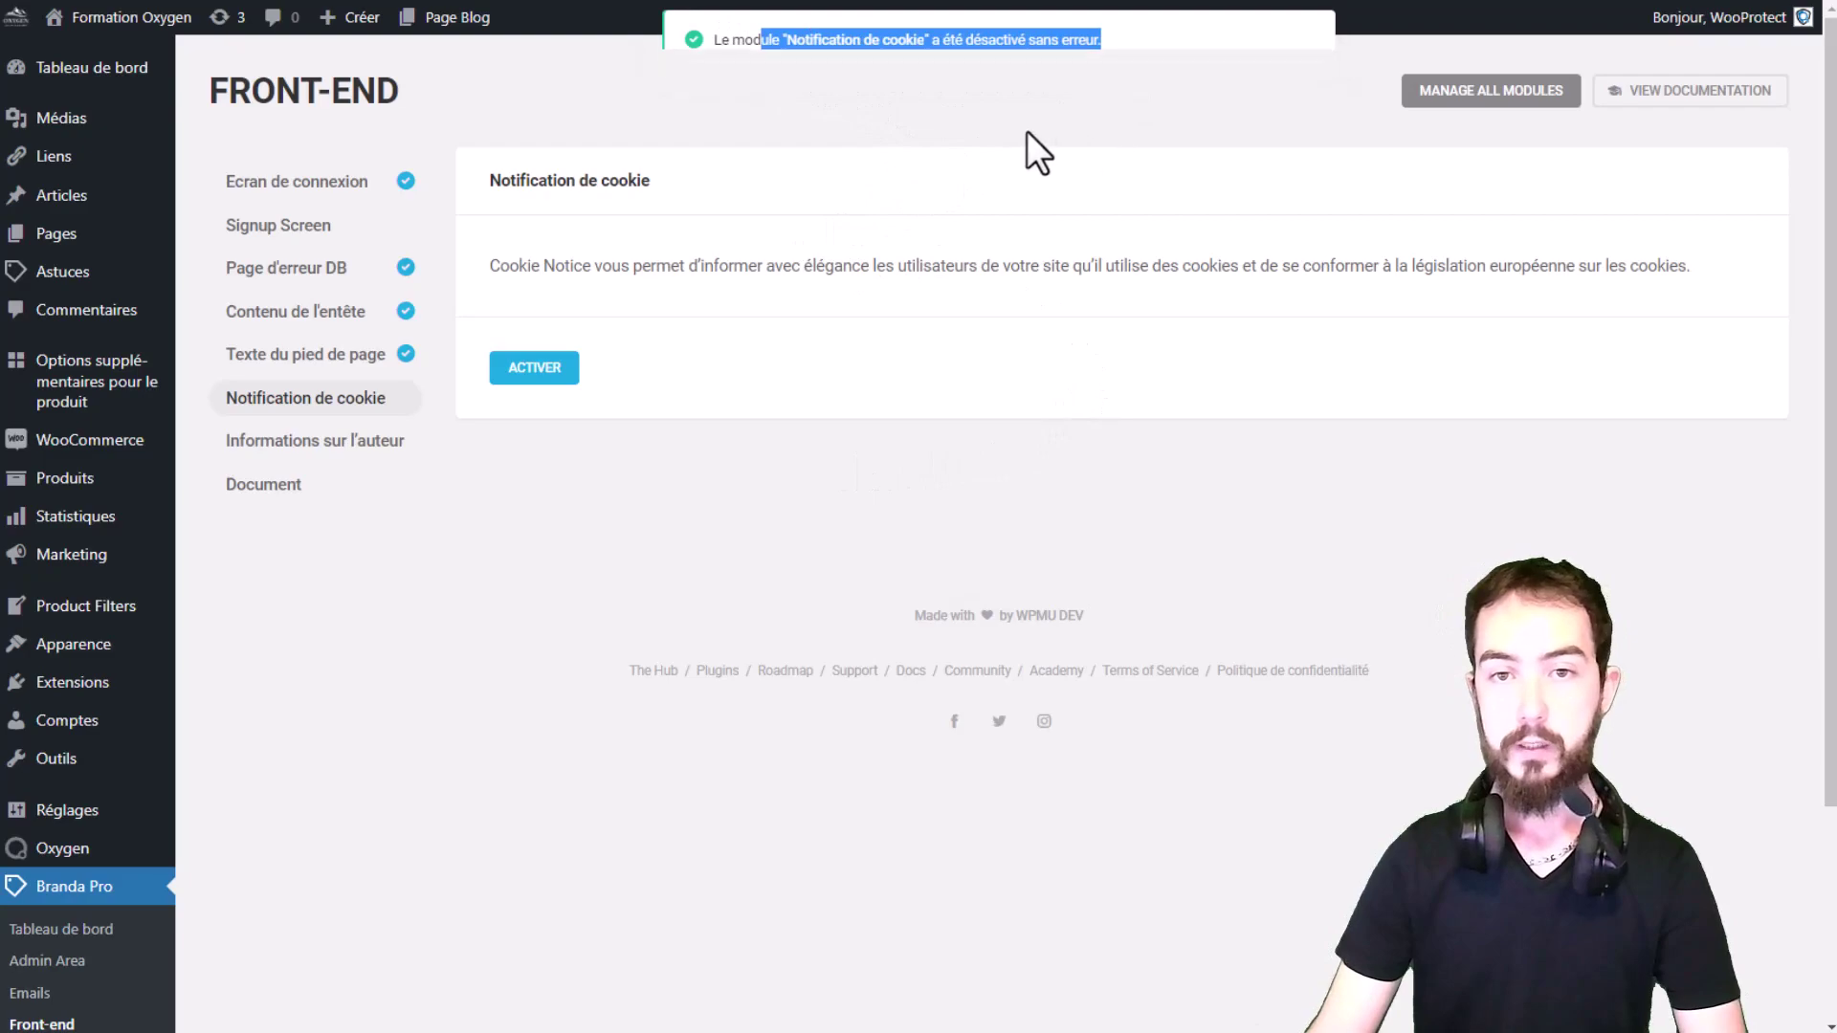
Step: Activate the Informations sur l'auteur module and review its widget hint and Inline Content option
{"action": "left_click", "coordinate": [316, 446]}
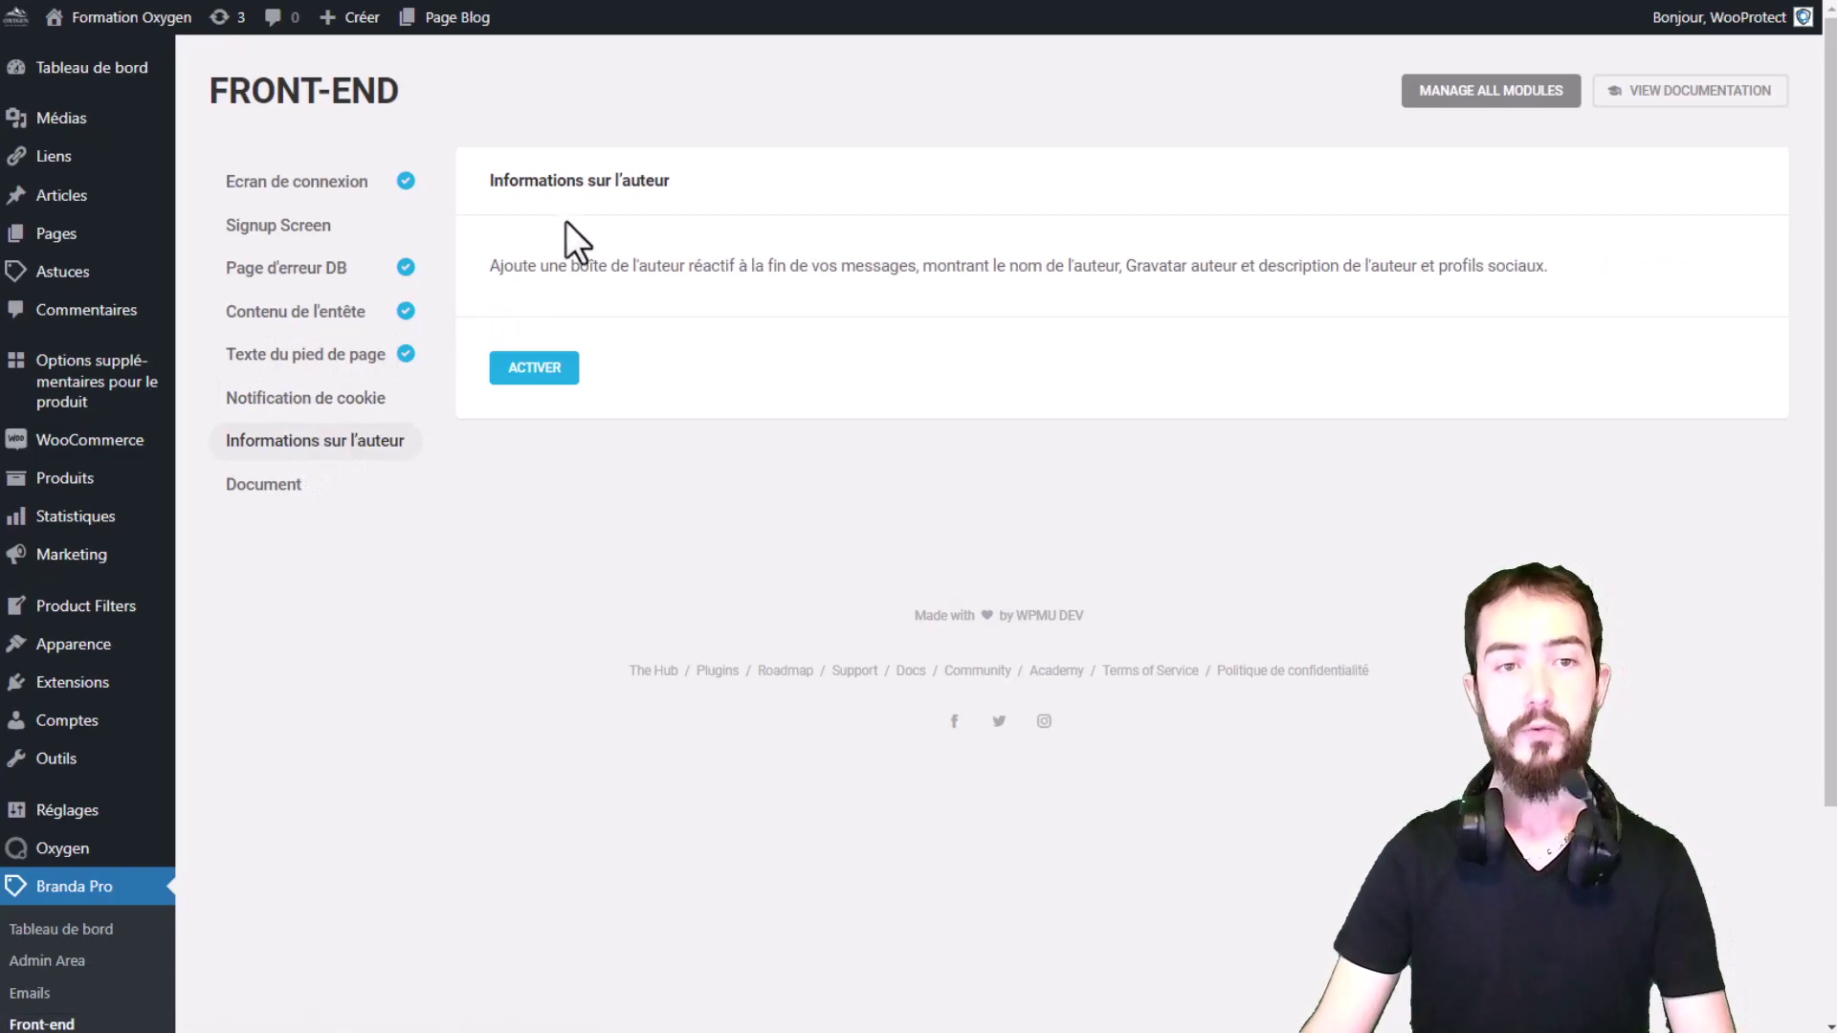
{"action": "left_click", "coordinate": [534, 368]}
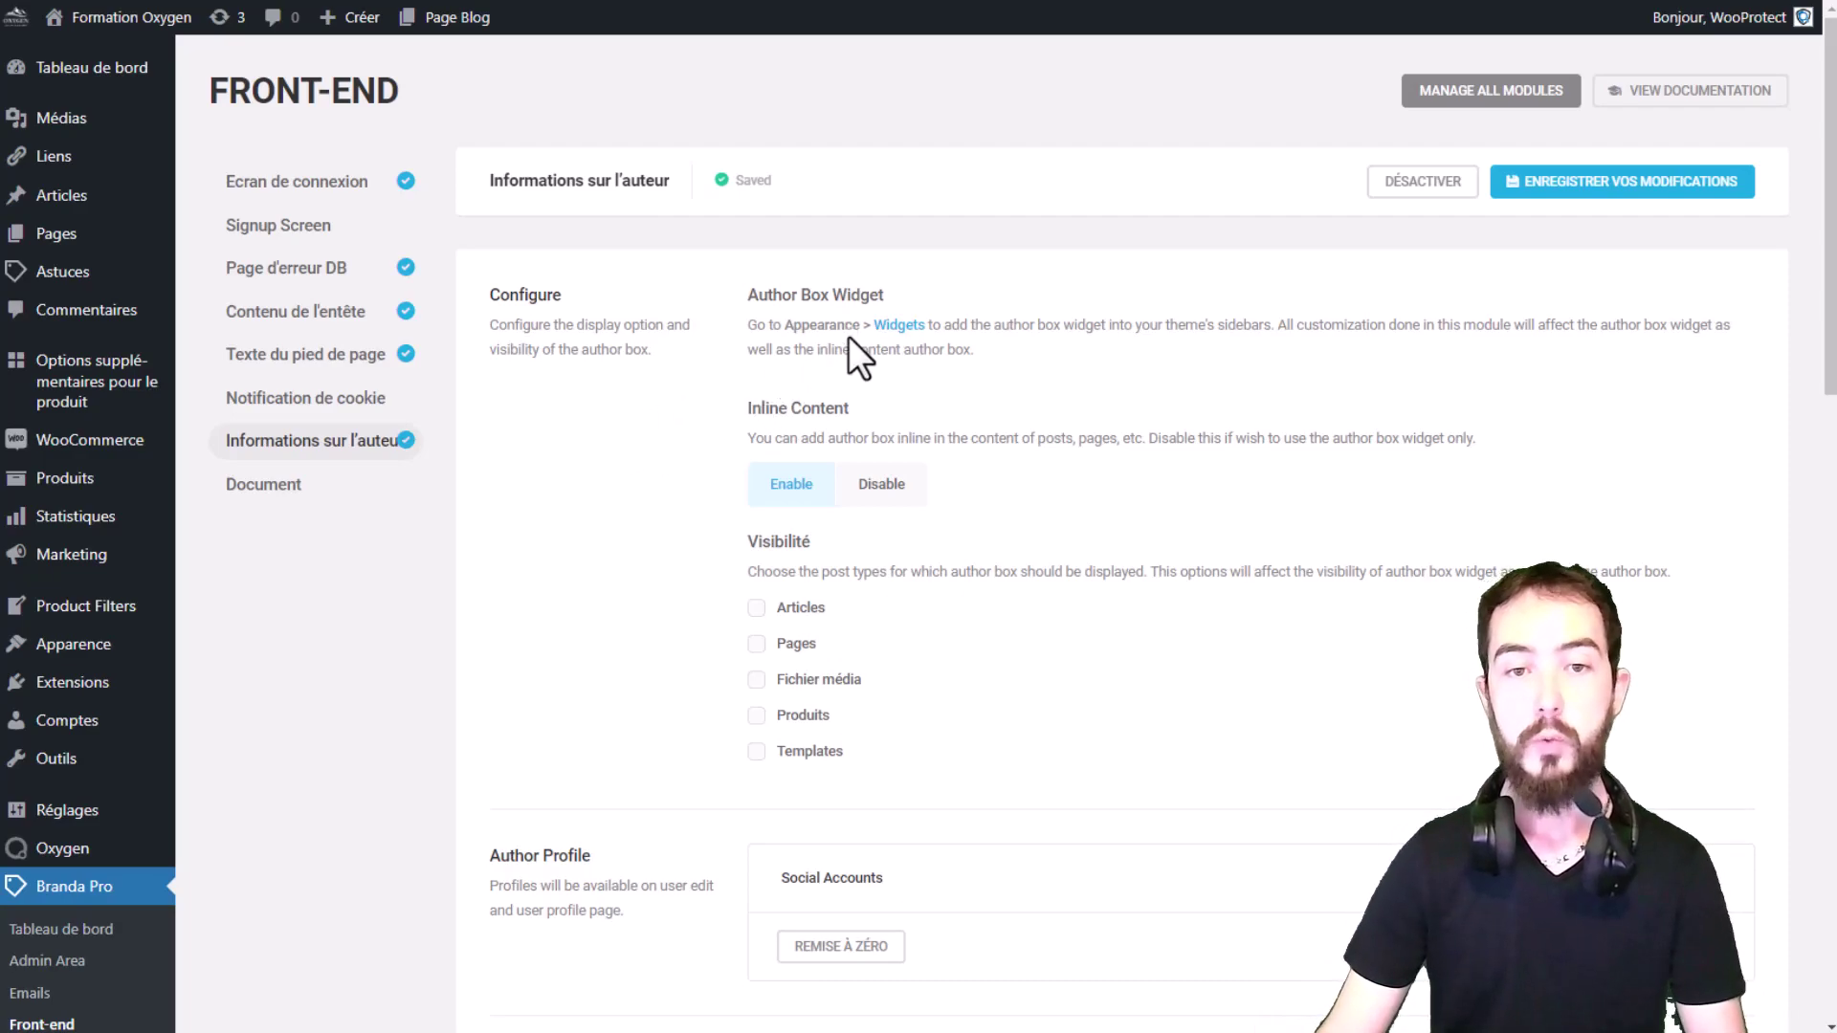
{"action": "left_click_drag", "start_coordinate": [802, 325], "coordinate": [839, 334]}
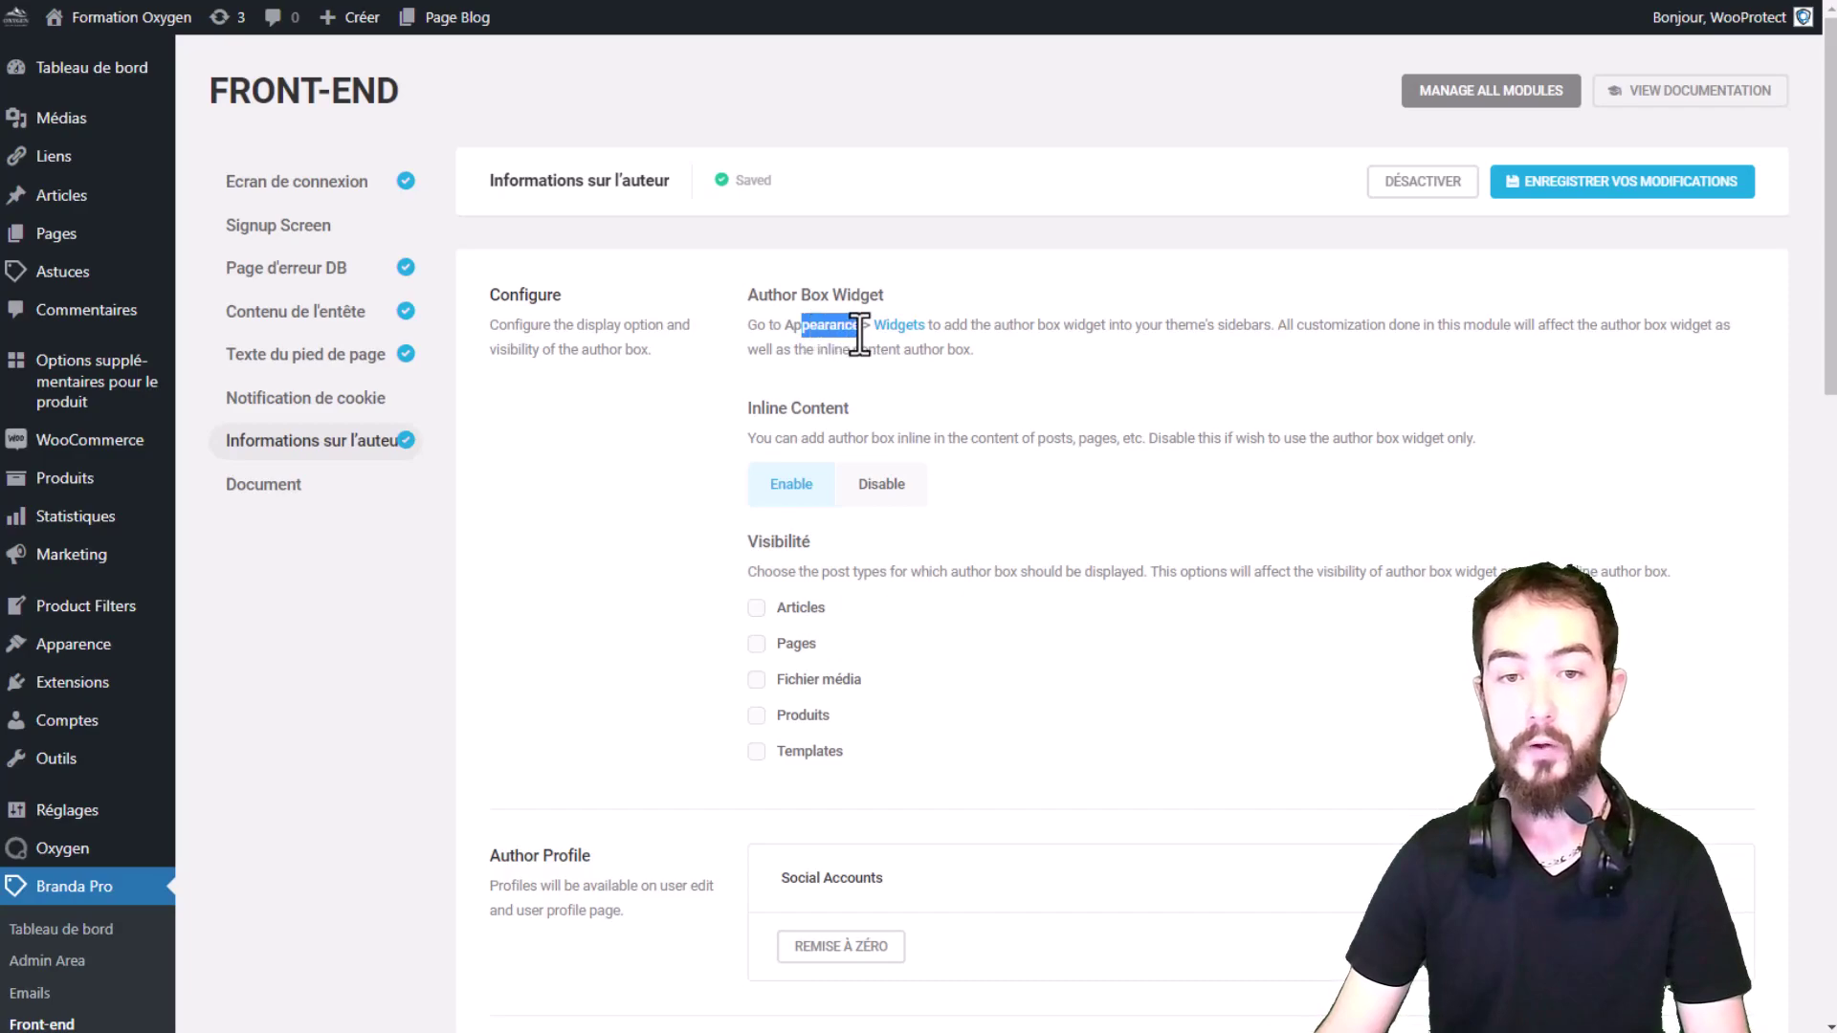
{"action": "mouse_move", "coordinate": [76, 660]}
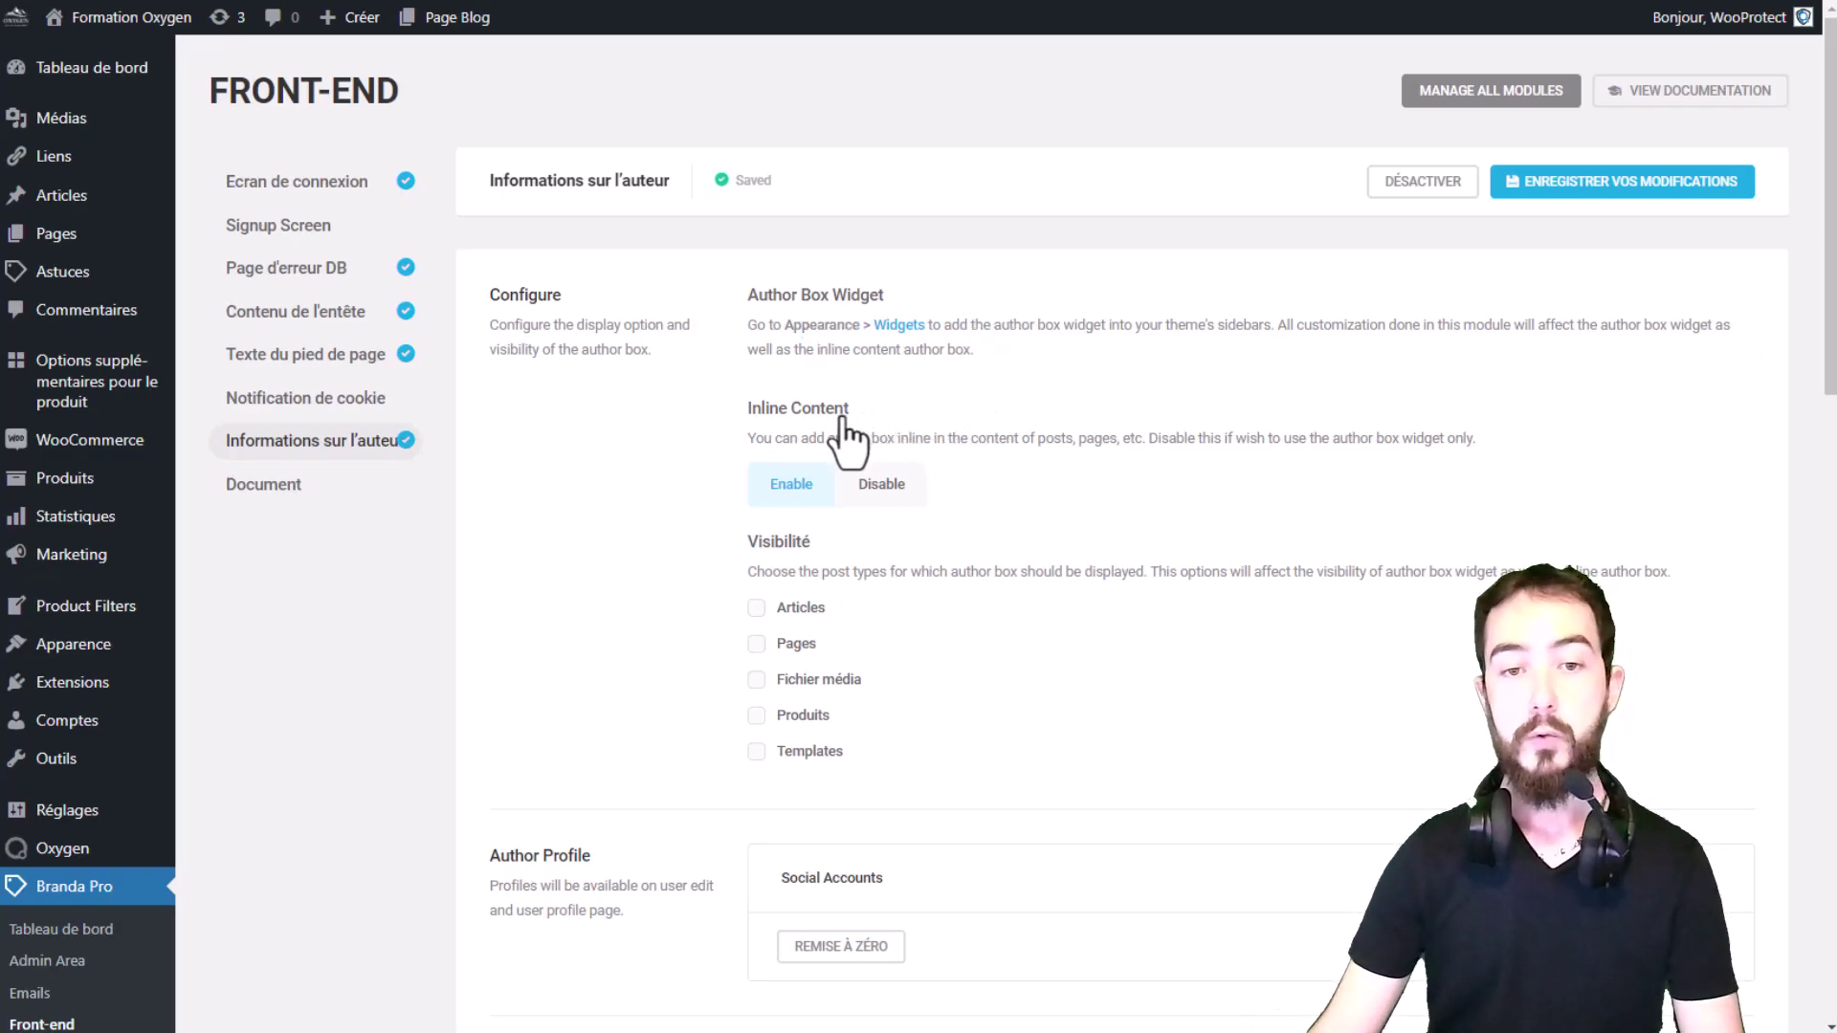
{"action": "left_click_drag", "start_coordinate": [852, 410], "coordinate": [755, 423]}
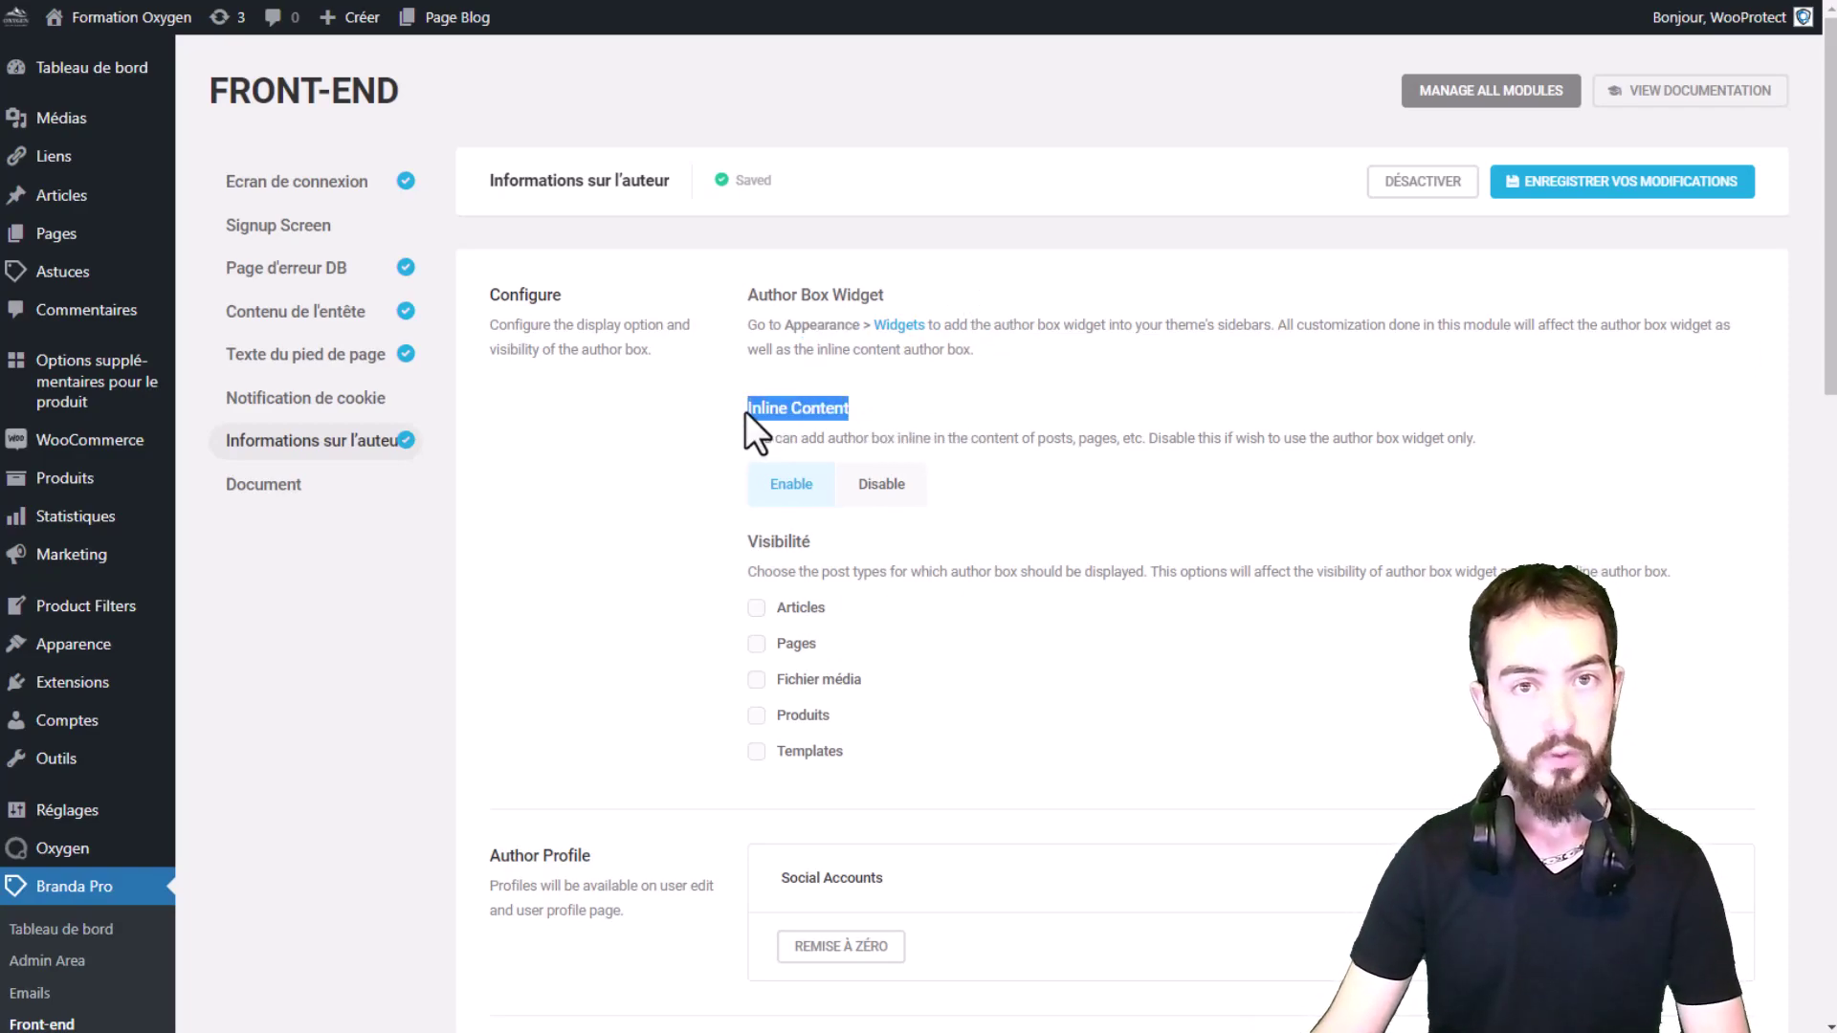
{"action": "left_click", "coordinate": [866, 397]}
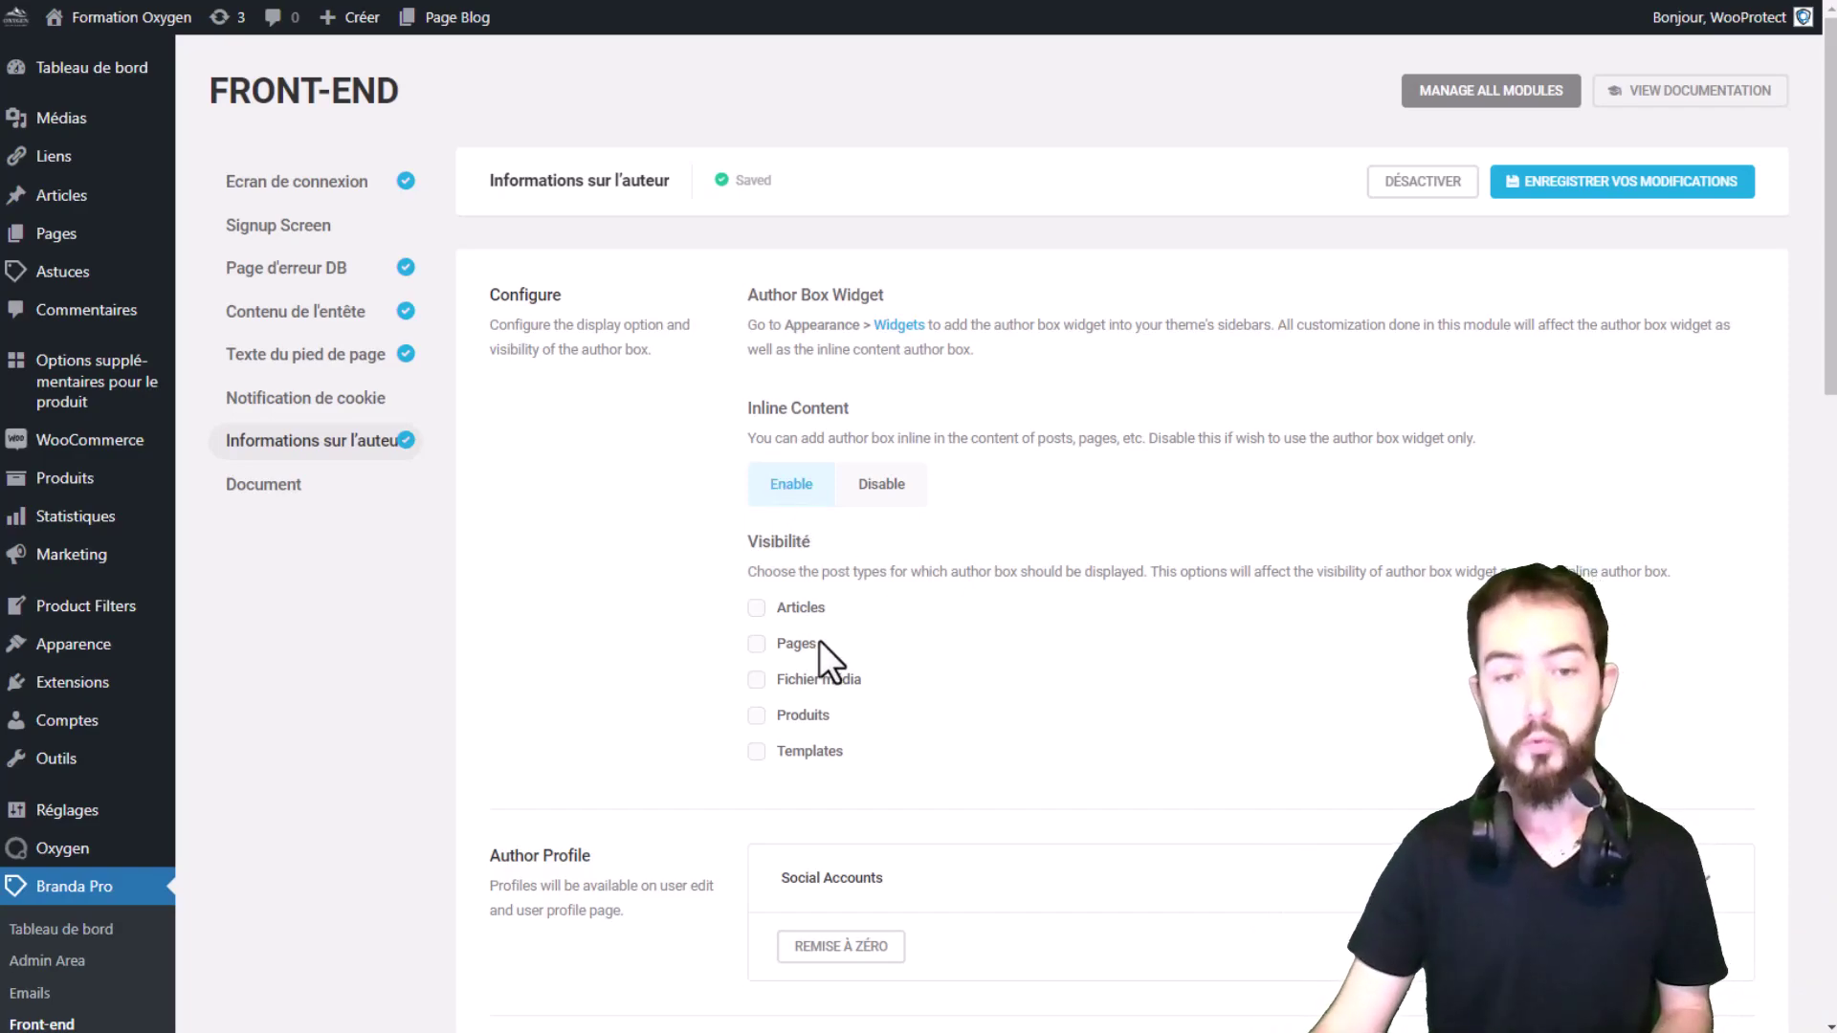
Step: Tick Articles under Visibilité and save the author box settings
{"action": "left_click", "coordinate": [802, 613]}
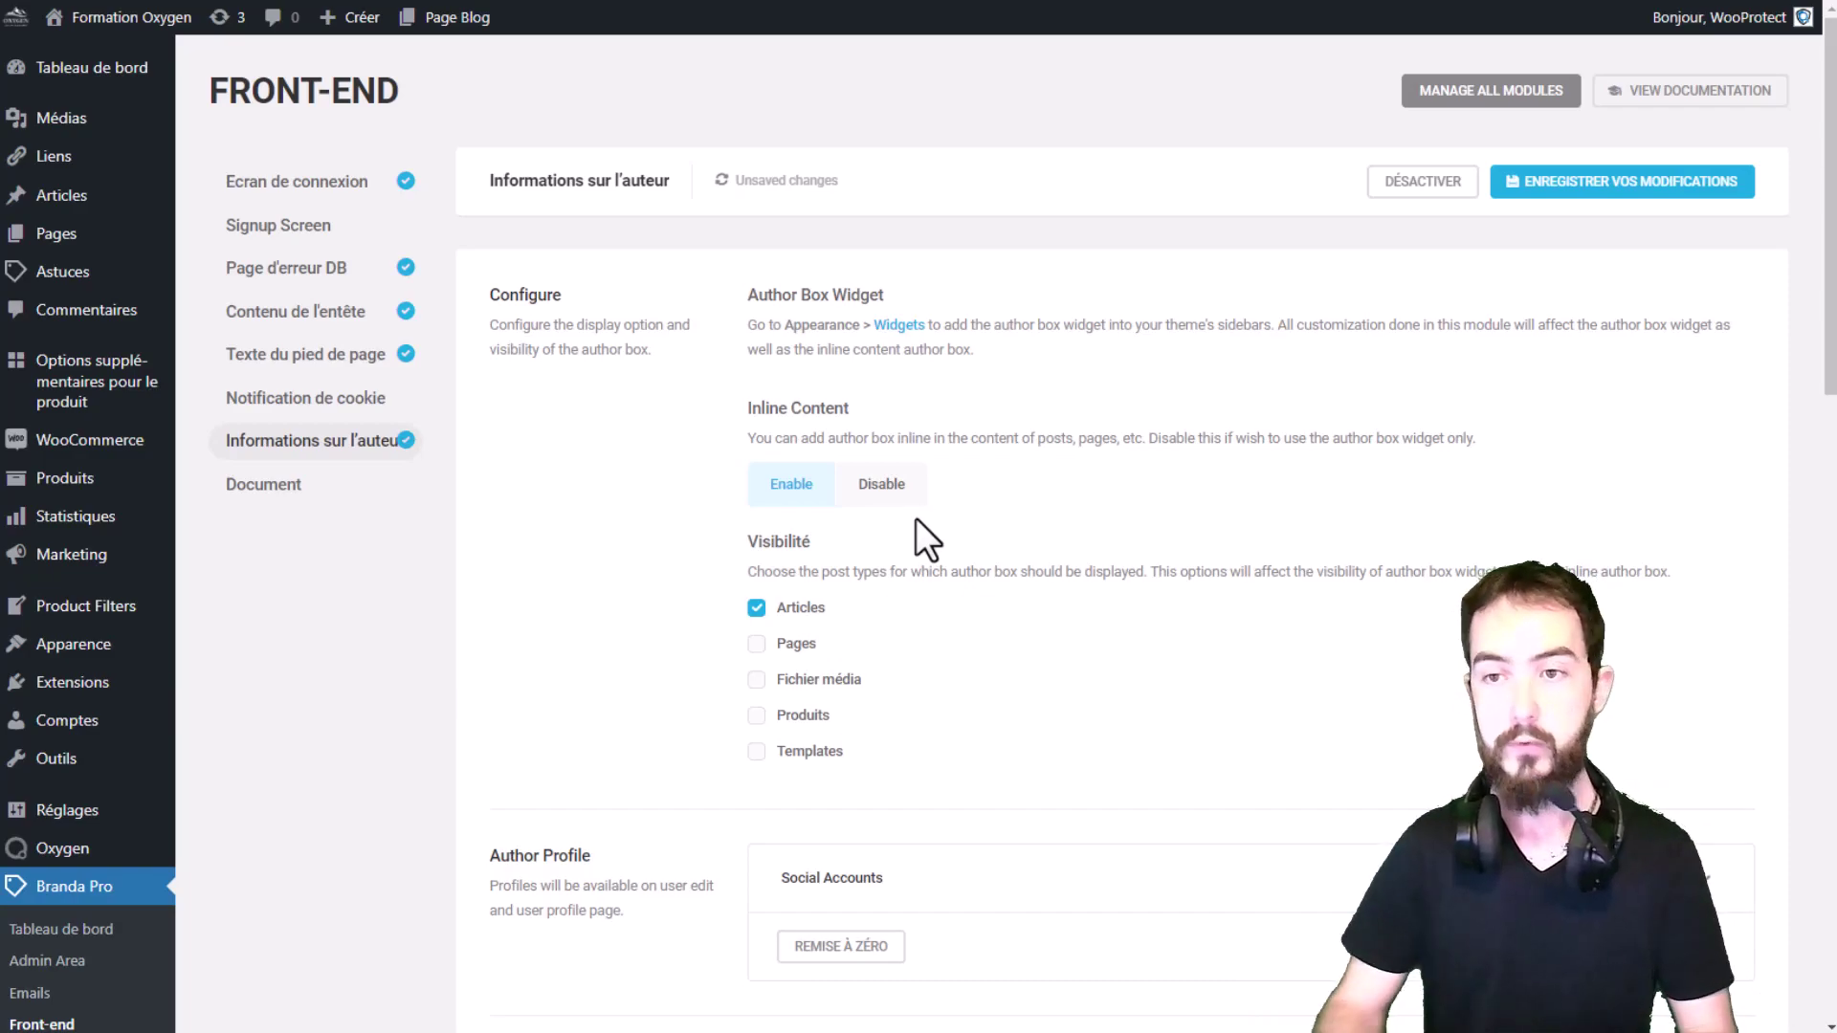
{"action": "left_click", "coordinate": [1684, 184]}
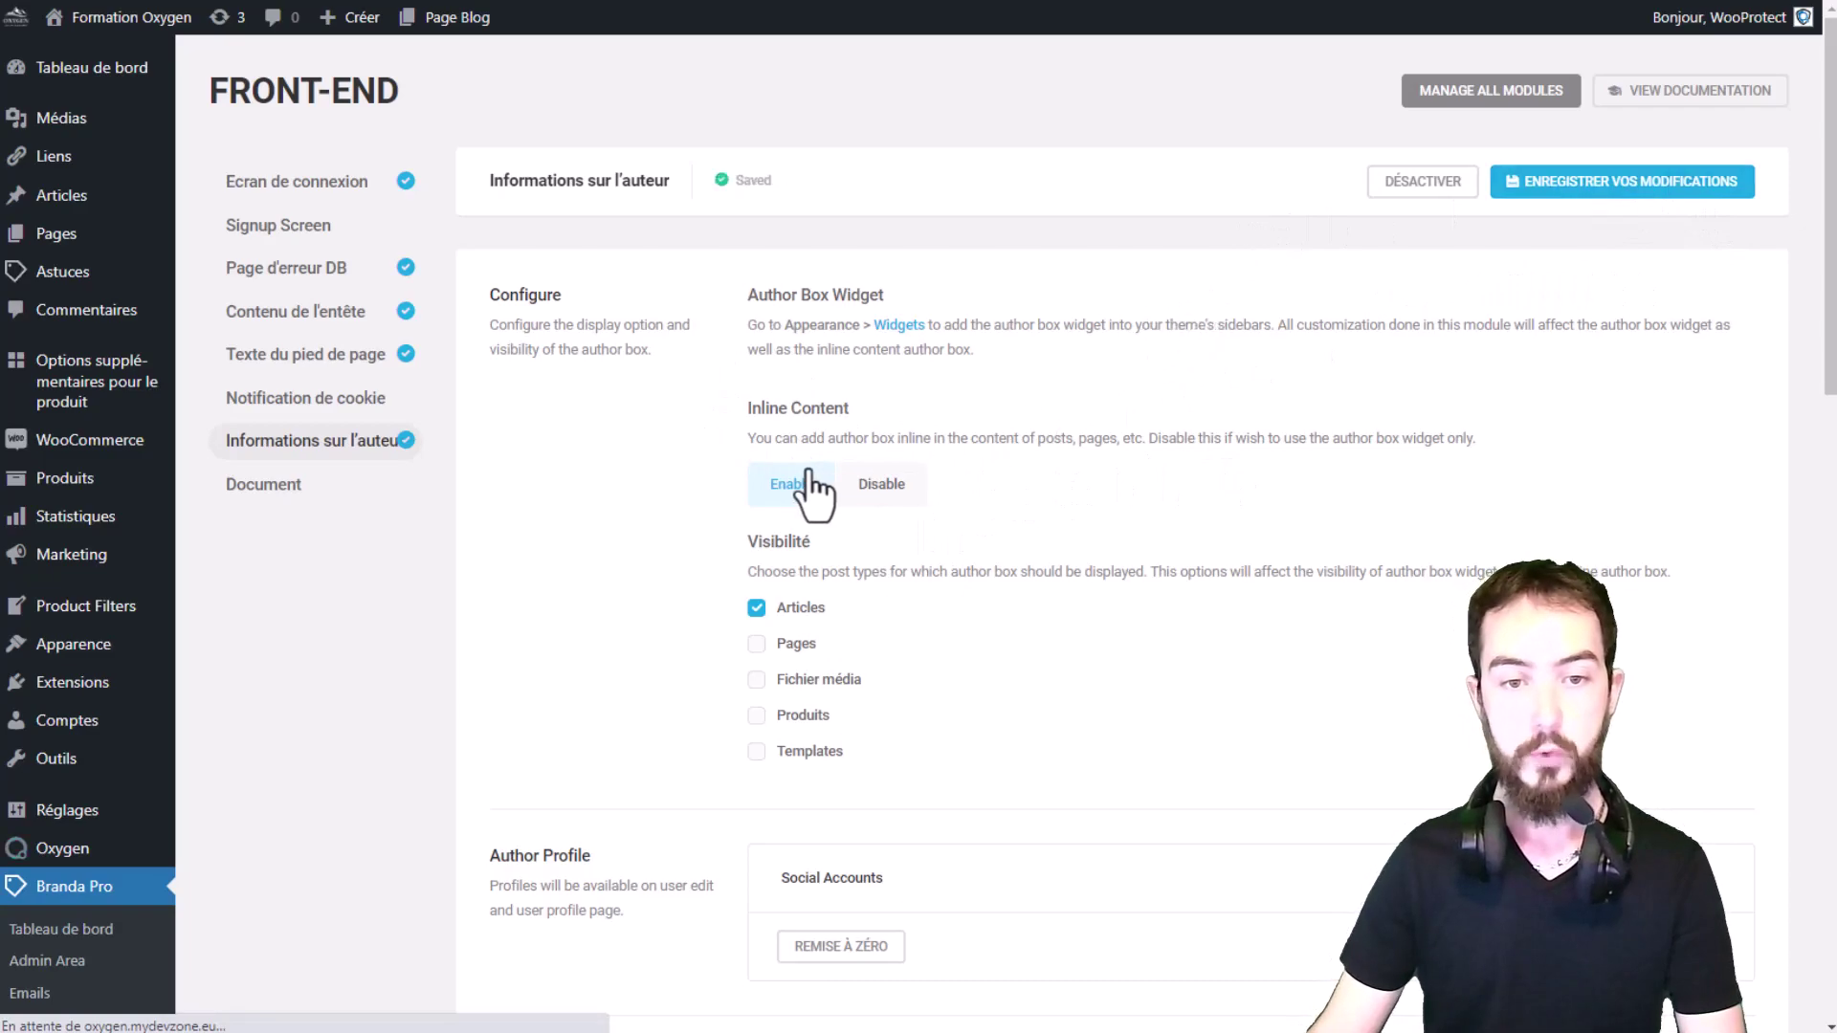
Step: Check the Hello world! post on the front-end for the new author box with photo and name
{"action": "left_click", "coordinate": [100, 0]}
{"action": "scroll", "coordinate": [469, 191], "scroll_direction": "down", "scroll_amount": 6}
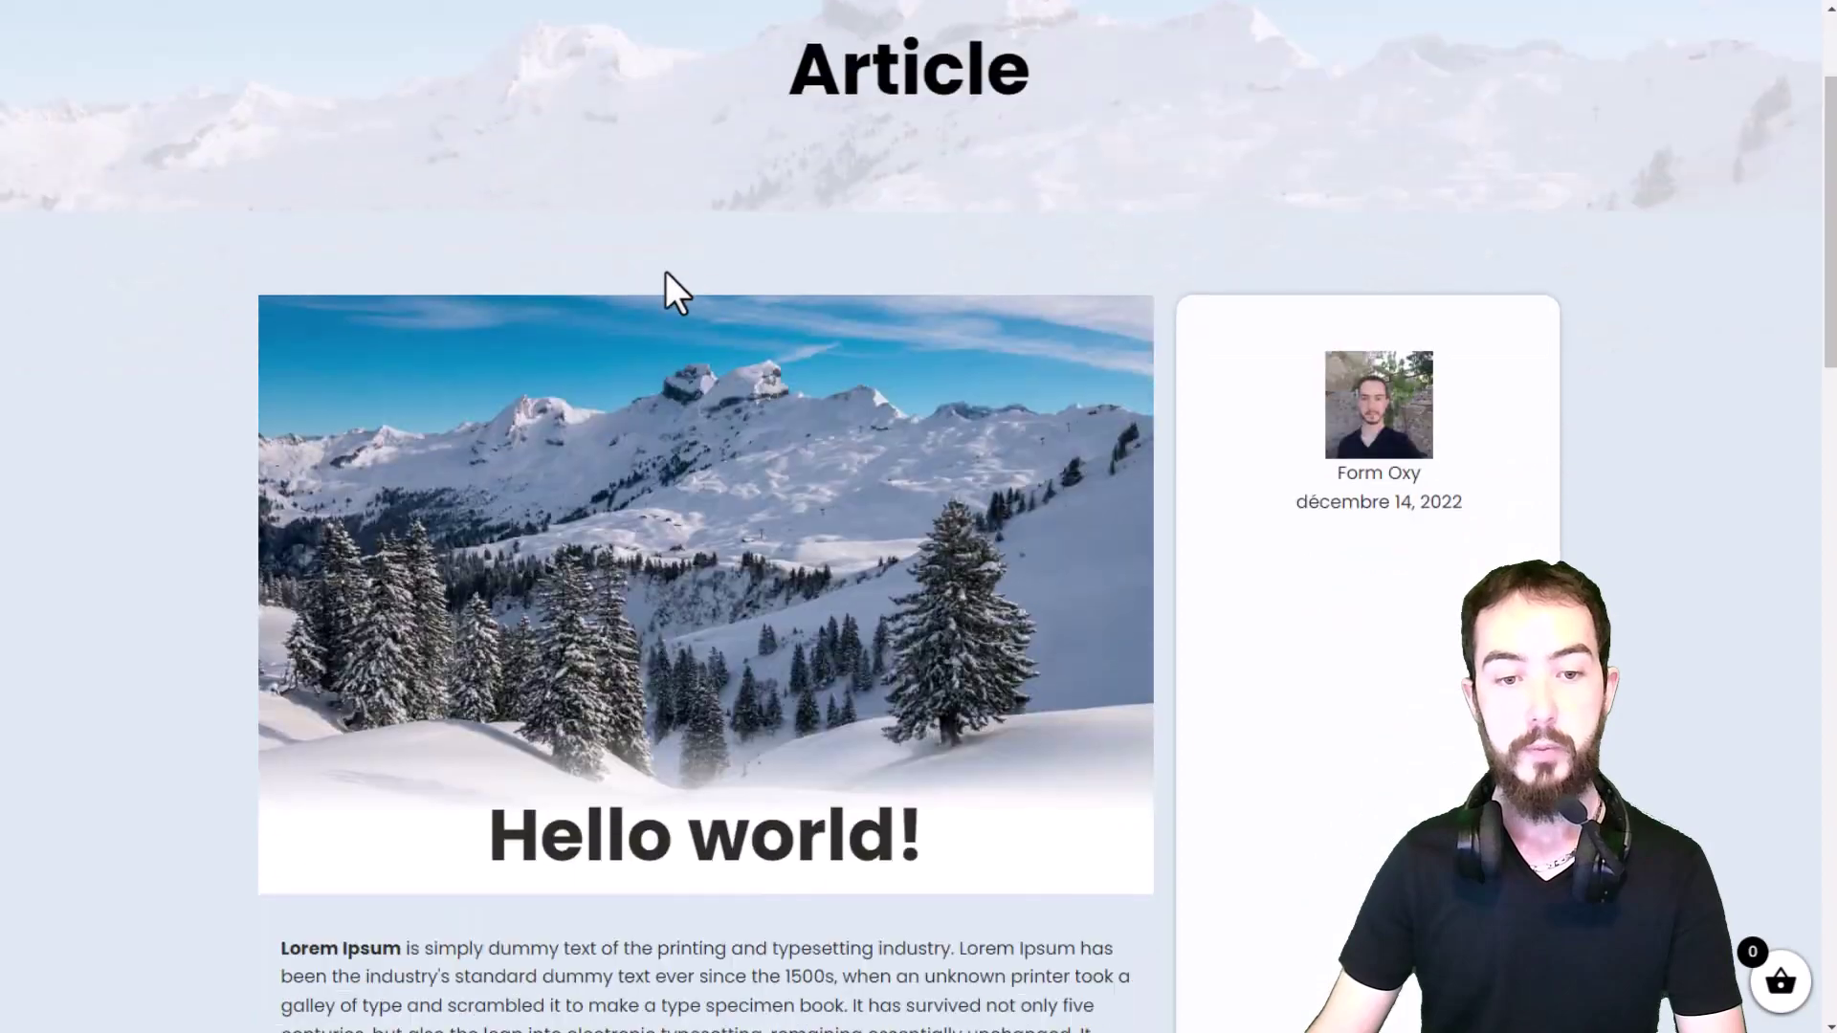
{"action": "scroll", "coordinate": [599, 303], "scroll_direction": "up", "scroll_amount": 3}
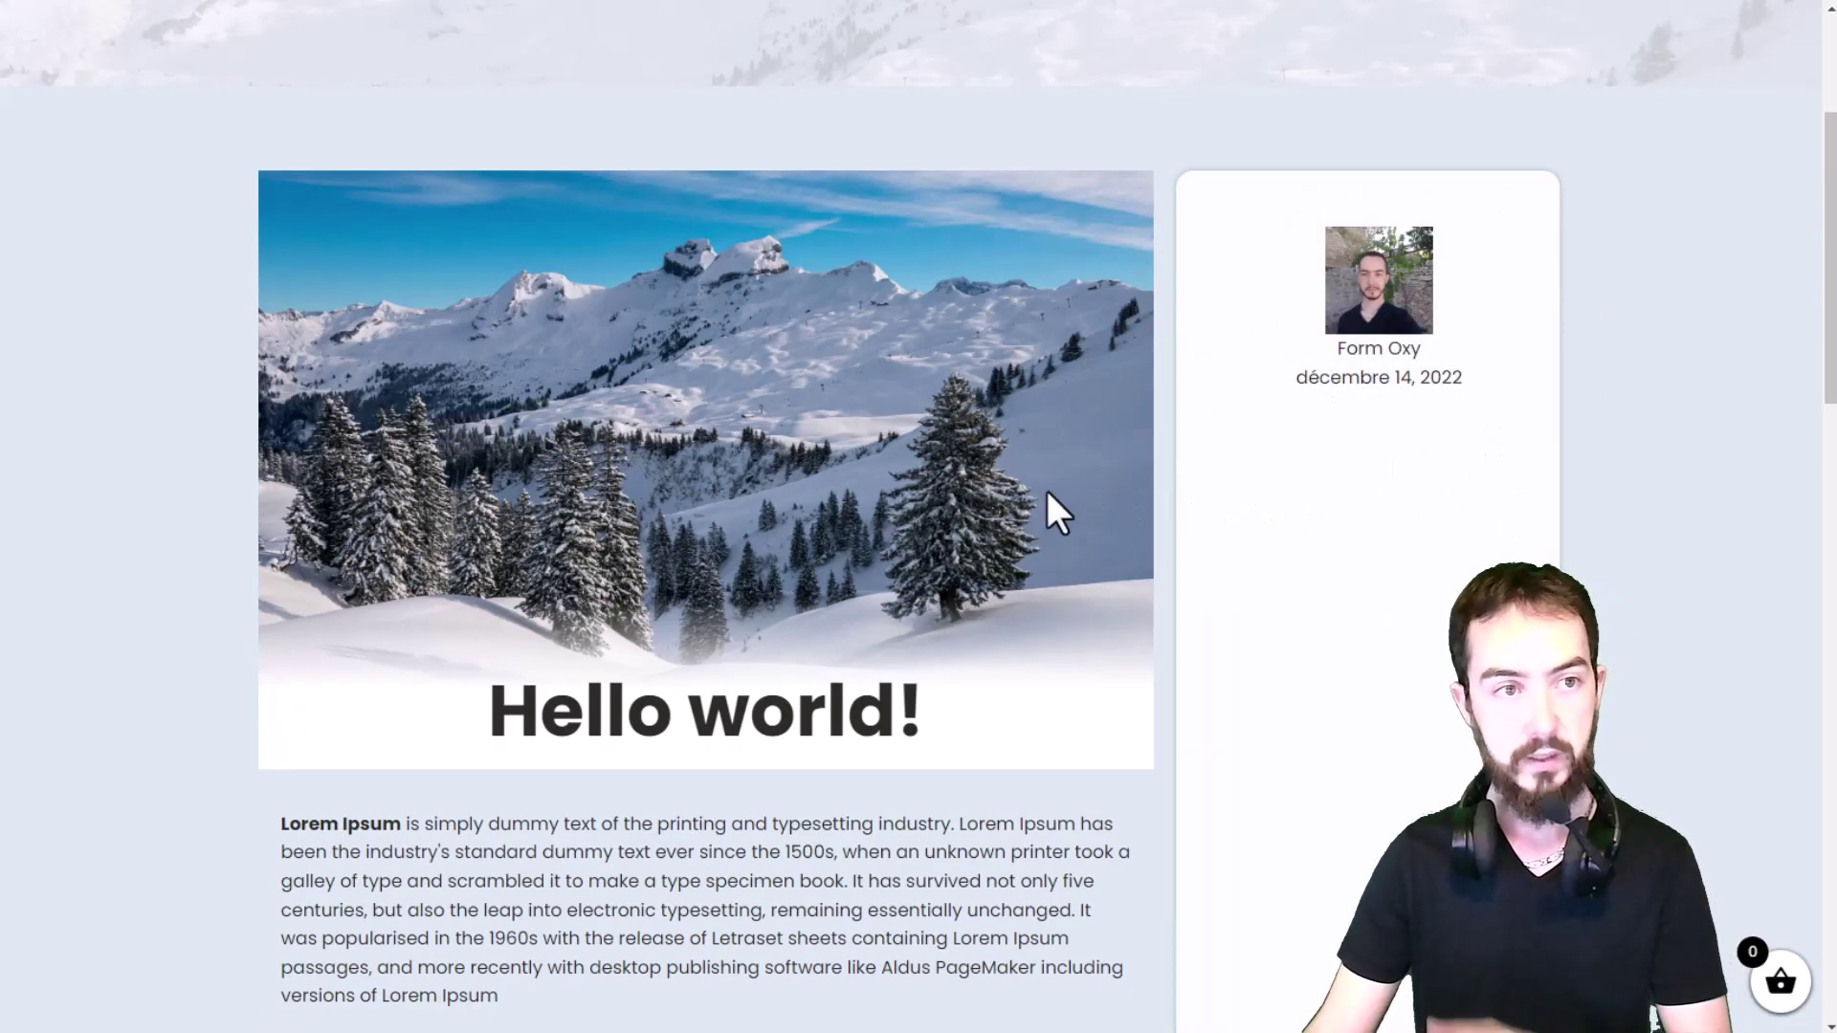
{"action": "scroll", "coordinate": [1094, 485], "scroll_direction": "down", "scroll_amount": 3}
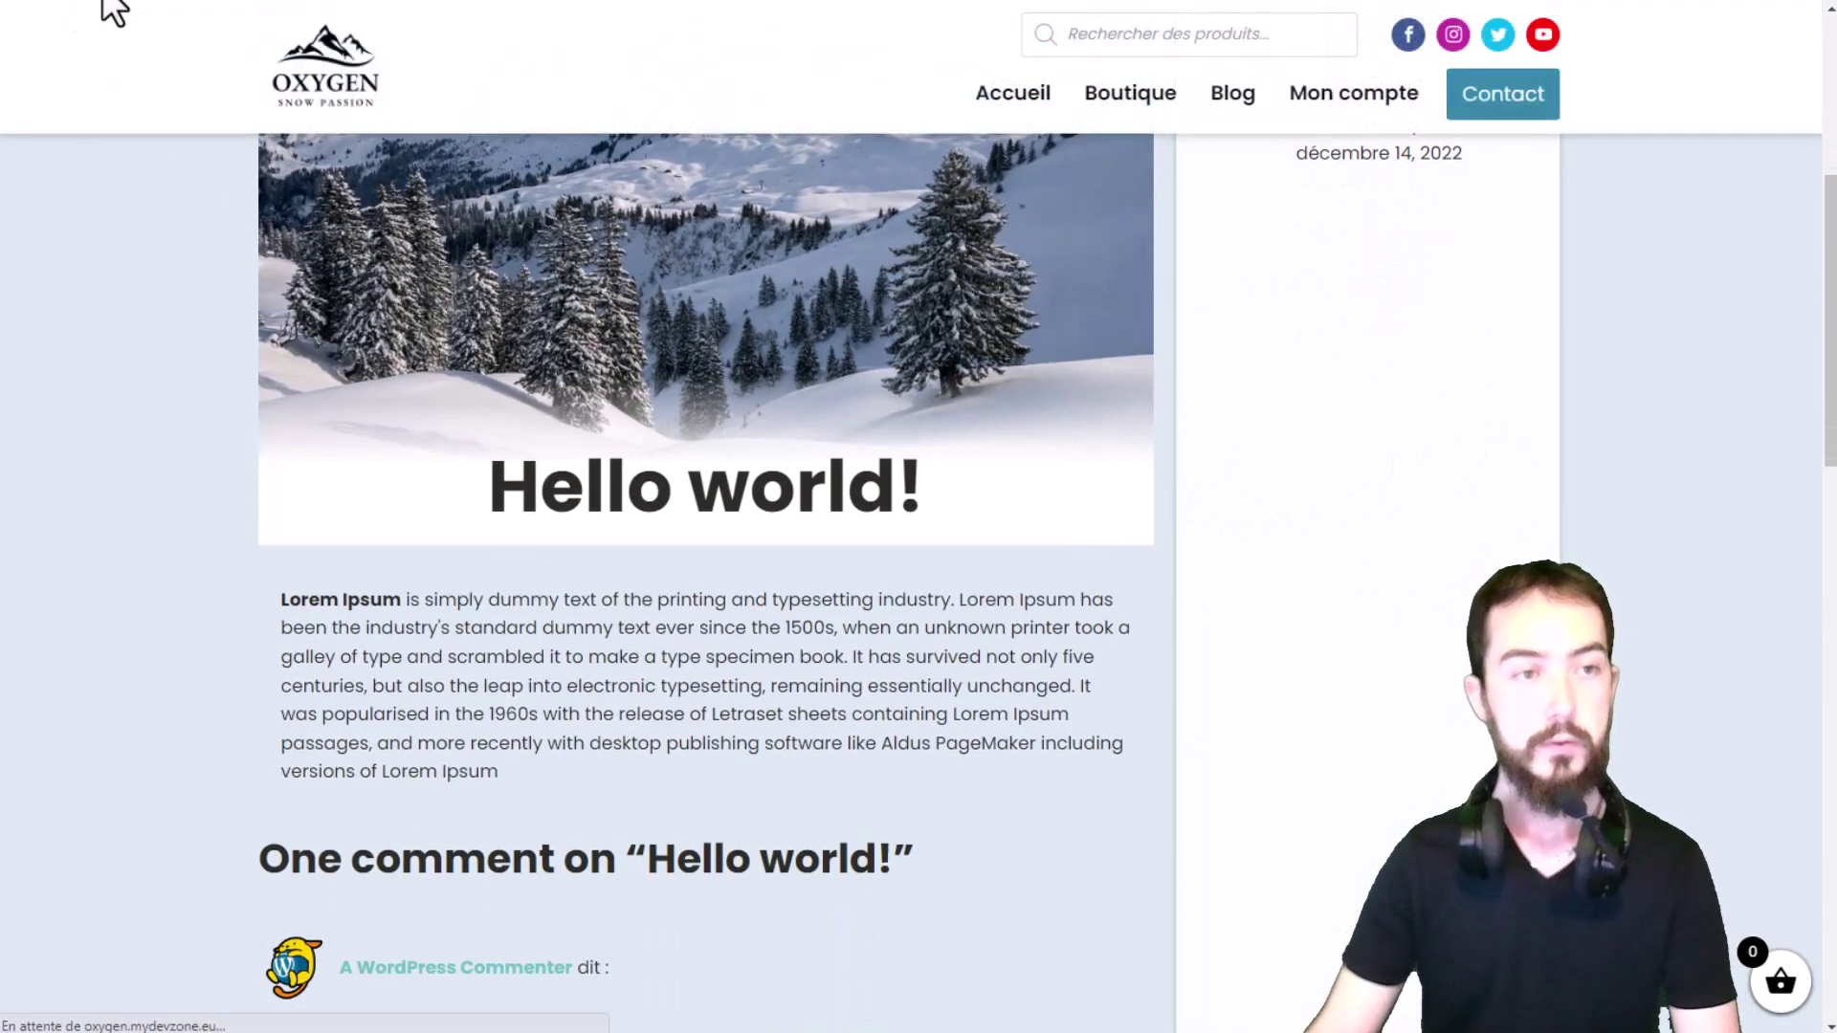
{"action": "scroll", "coordinate": [417, 345], "scroll_direction": "down", "scroll_amount": 5}
{"action": "left_click_drag", "start_coordinate": [1079, 490], "coordinate": [835, 442]}
{"action": "left_click", "coordinate": [834, 442]}
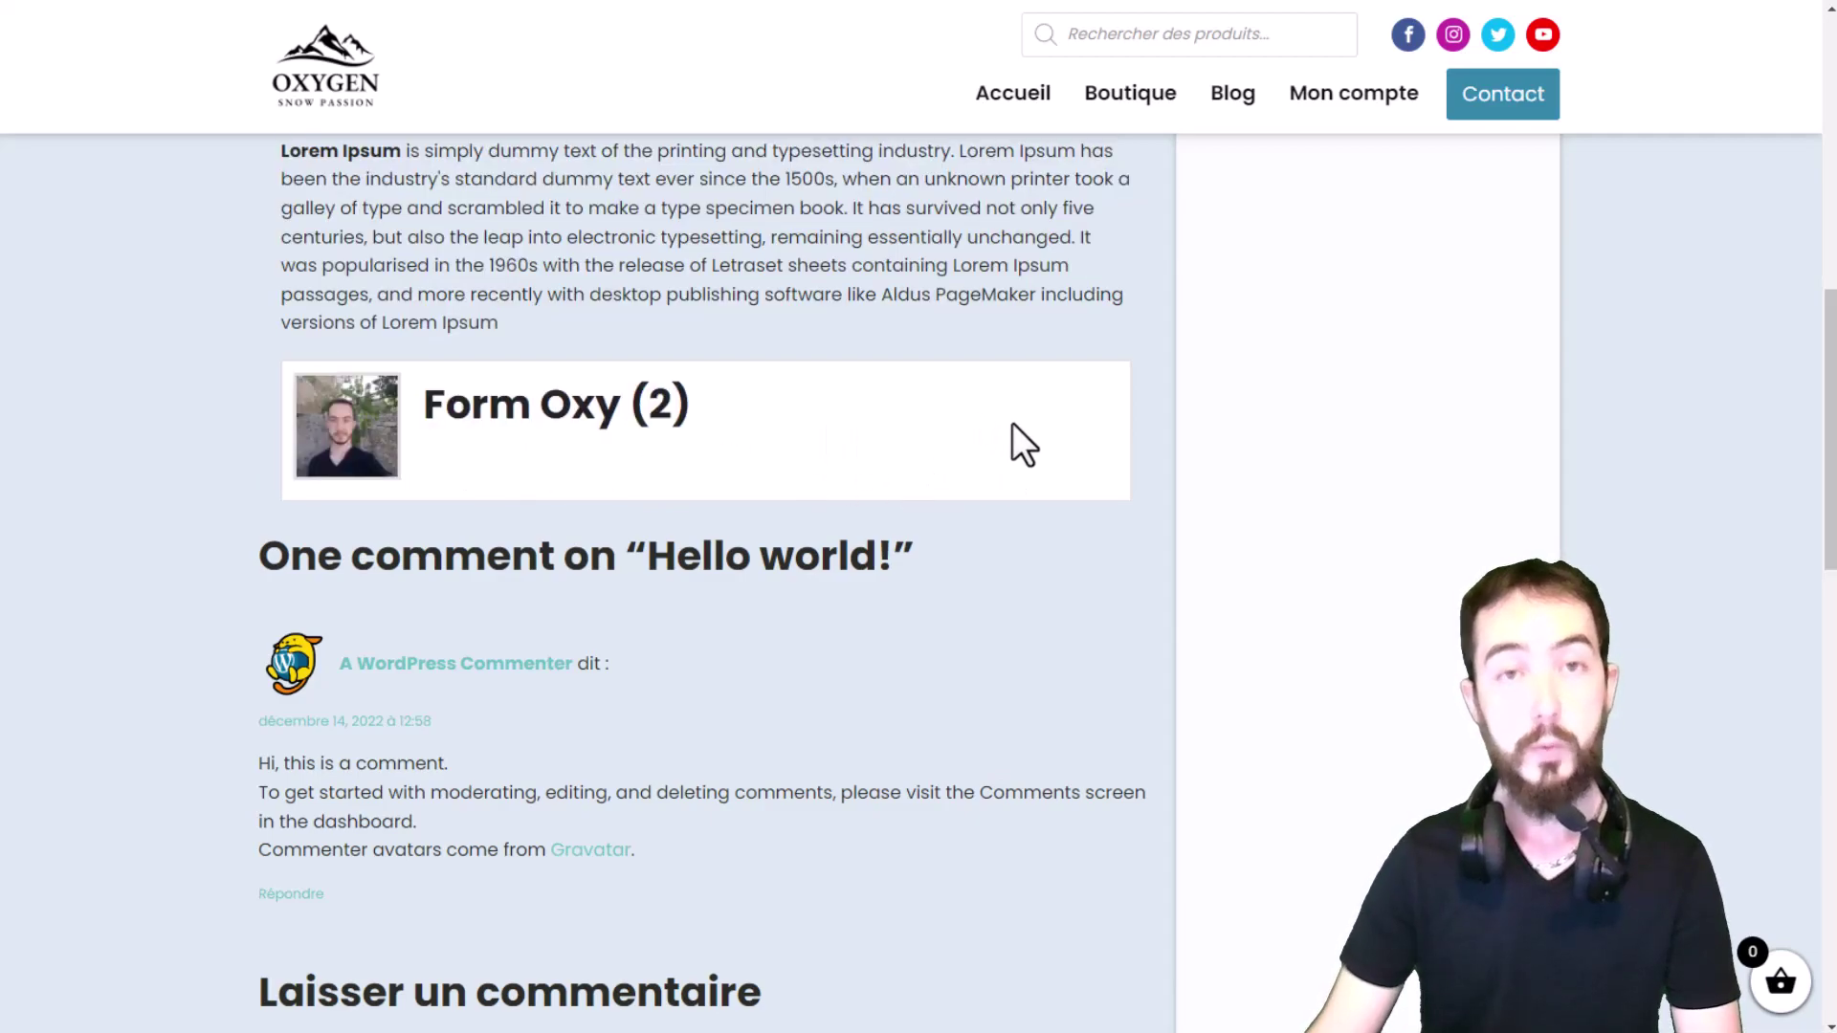
{"action": "scroll", "coordinate": [906, 431], "scroll_direction": "up", "scroll_amount": 4}
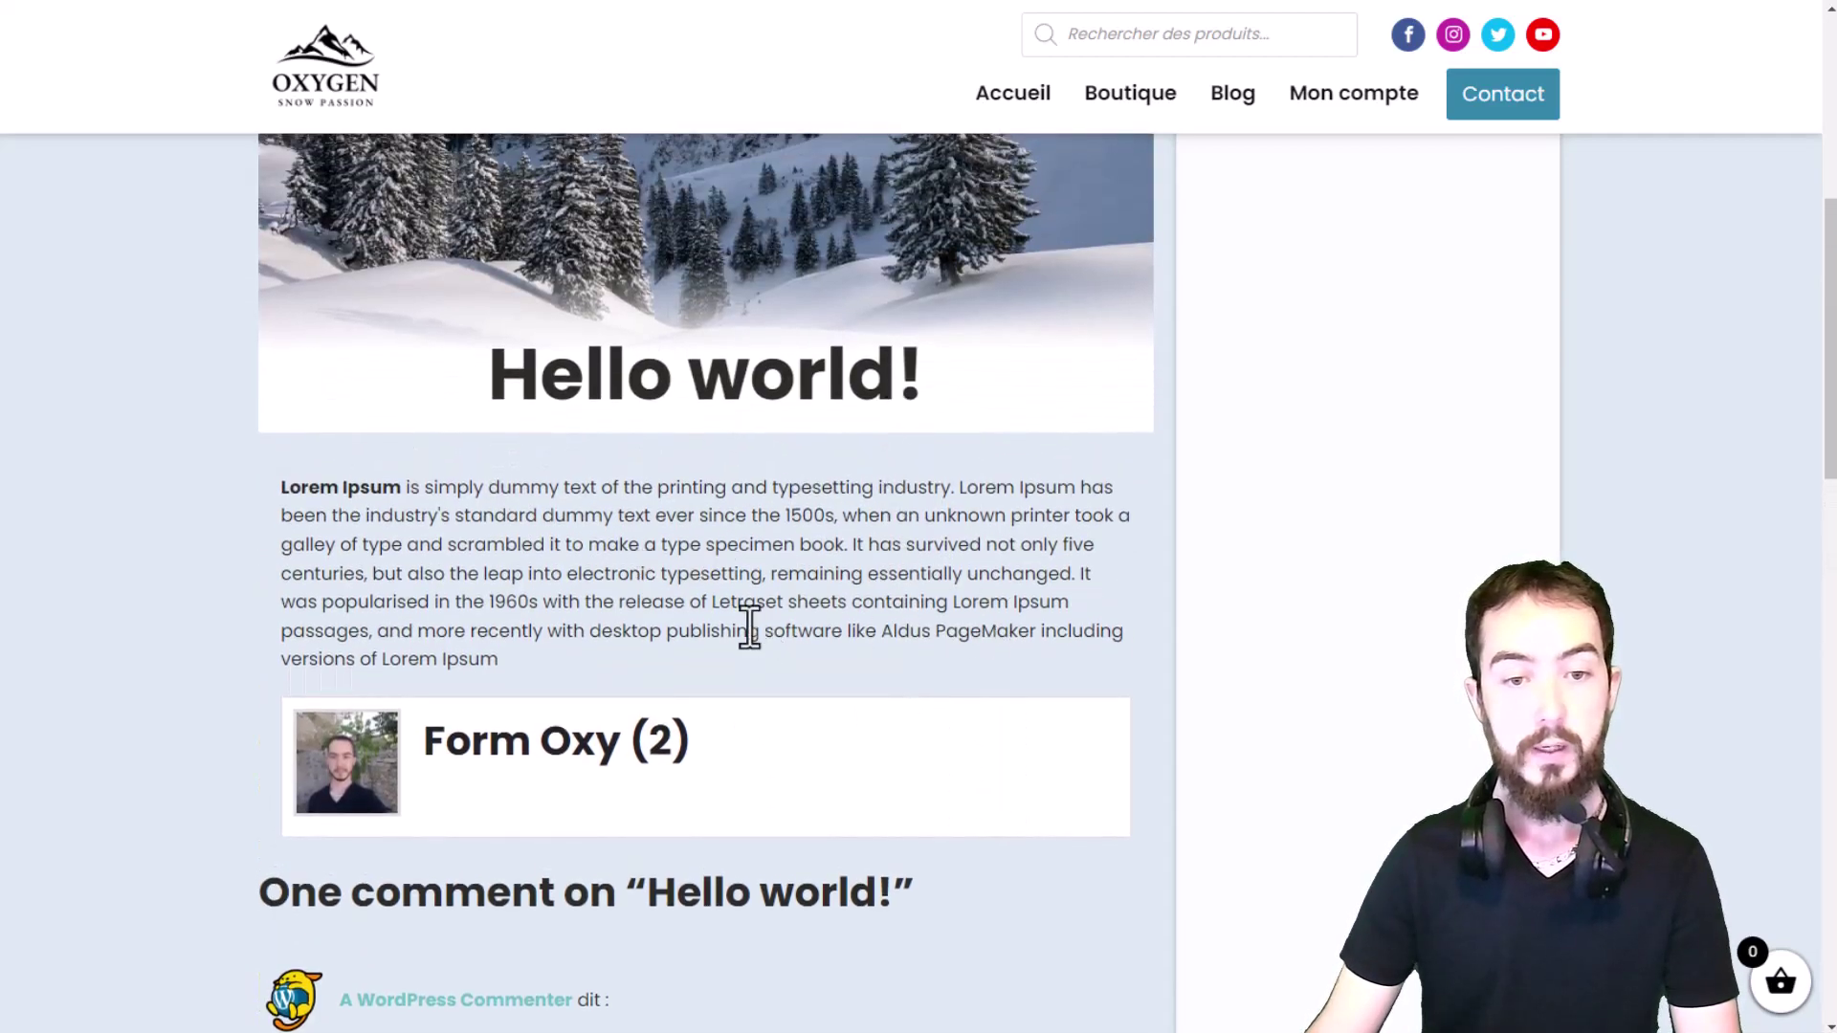
{"action": "left_click_drag", "start_coordinate": [719, 630], "coordinate": [549, 487]}
{"action": "scroll", "coordinate": [566, 492], "scroll_direction": "down", "scroll_amount": 4}
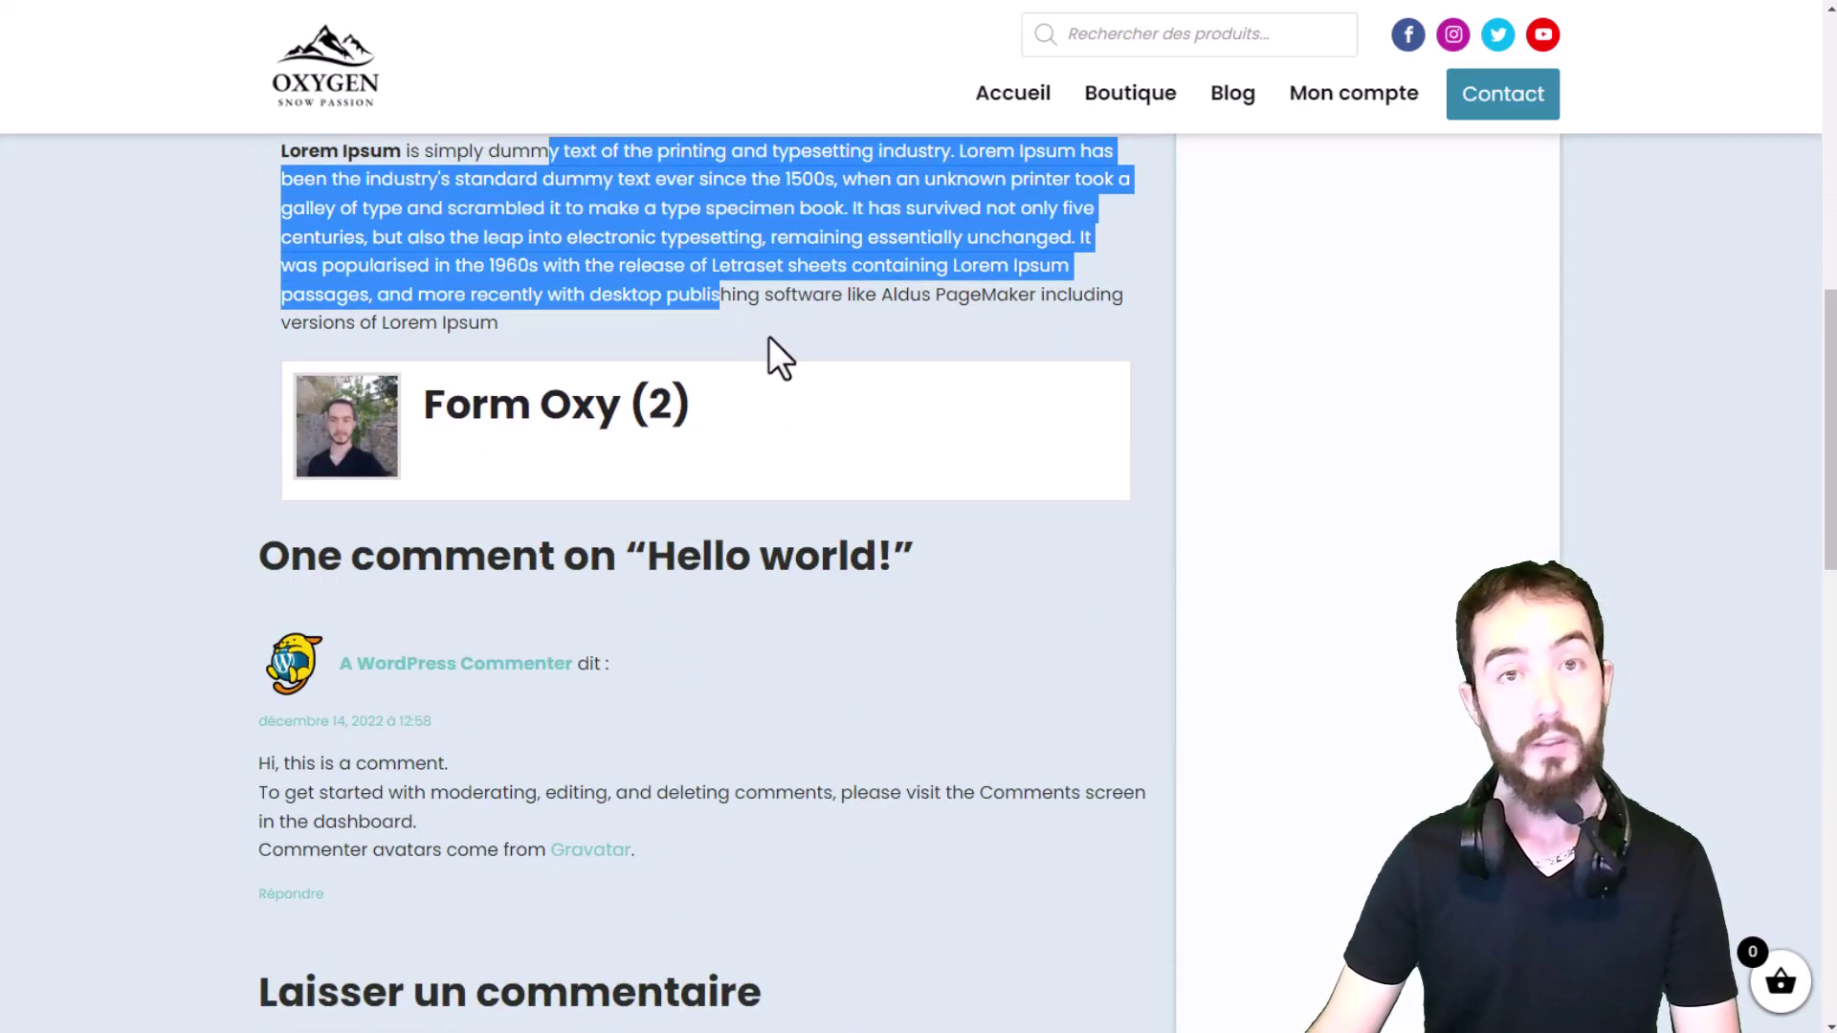
{"action": "left_click_drag", "start_coordinate": [767, 357], "coordinate": [829, 460]}
{"action": "left_click", "coordinate": [789, 374]}
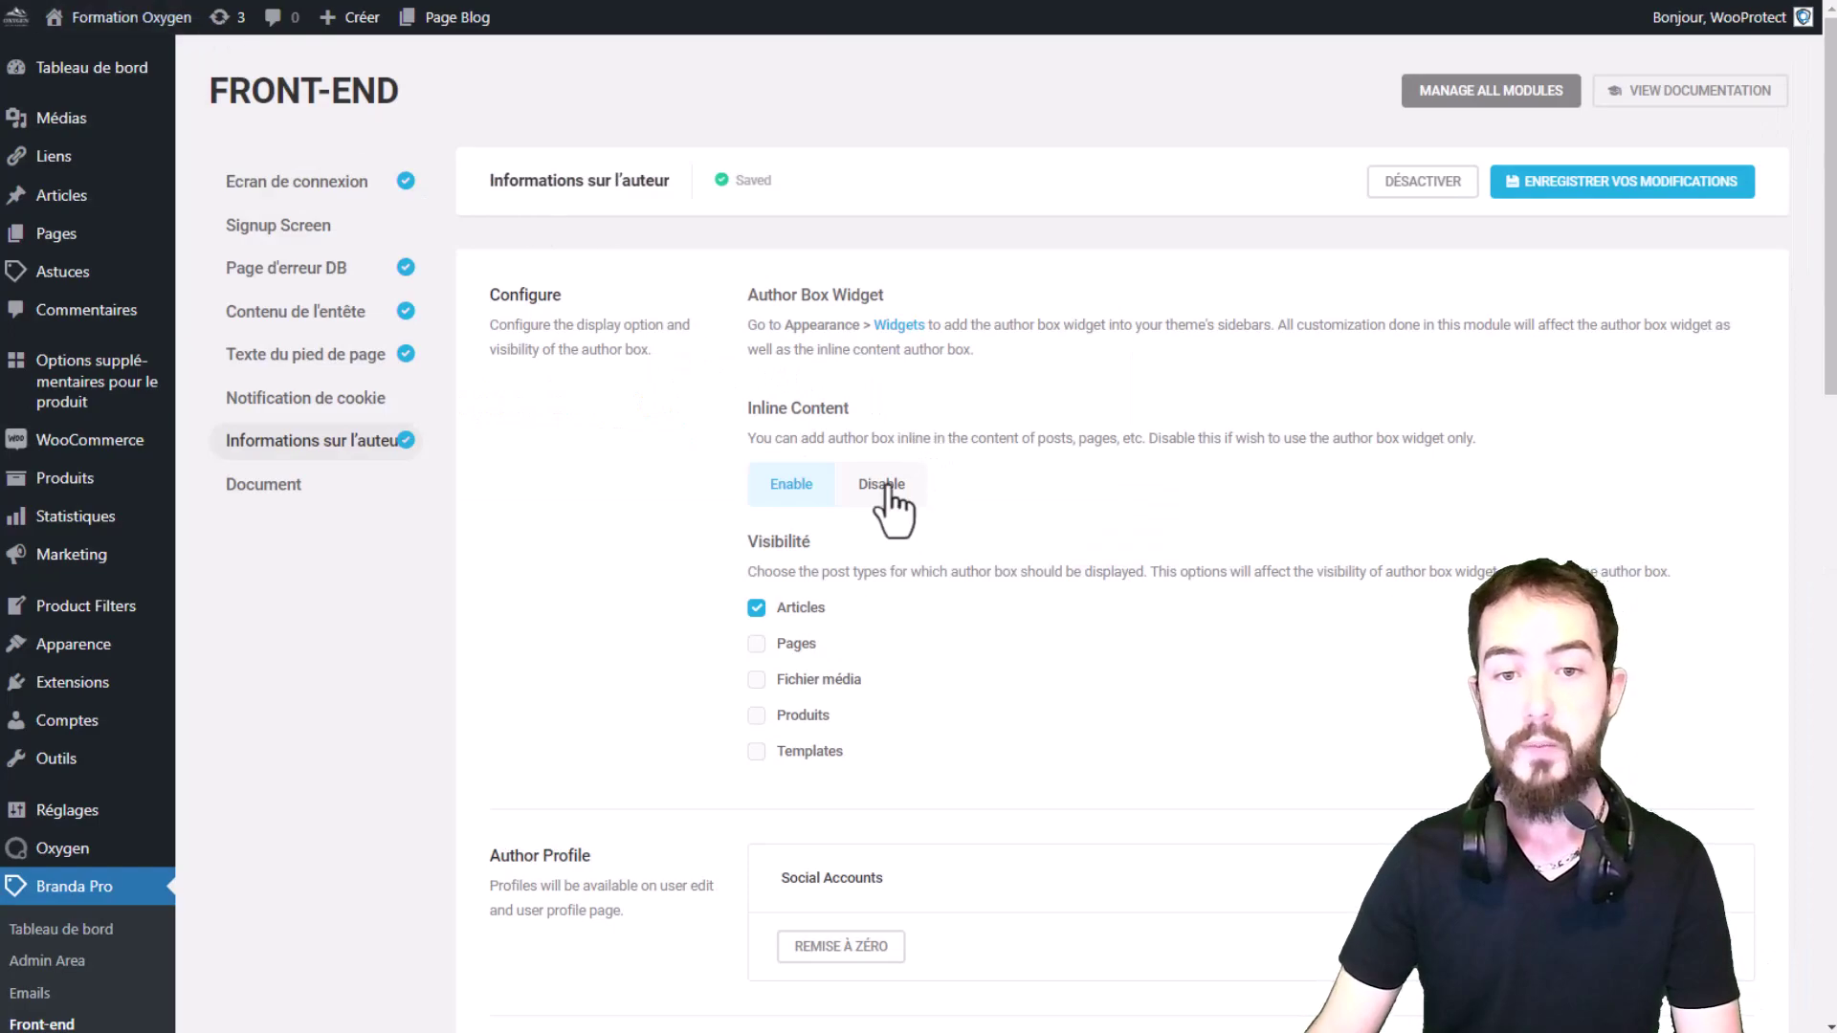
Step: Disable inline author box content and reload the post to confirm the box is gone
{"action": "left_click", "coordinate": [898, 496]}
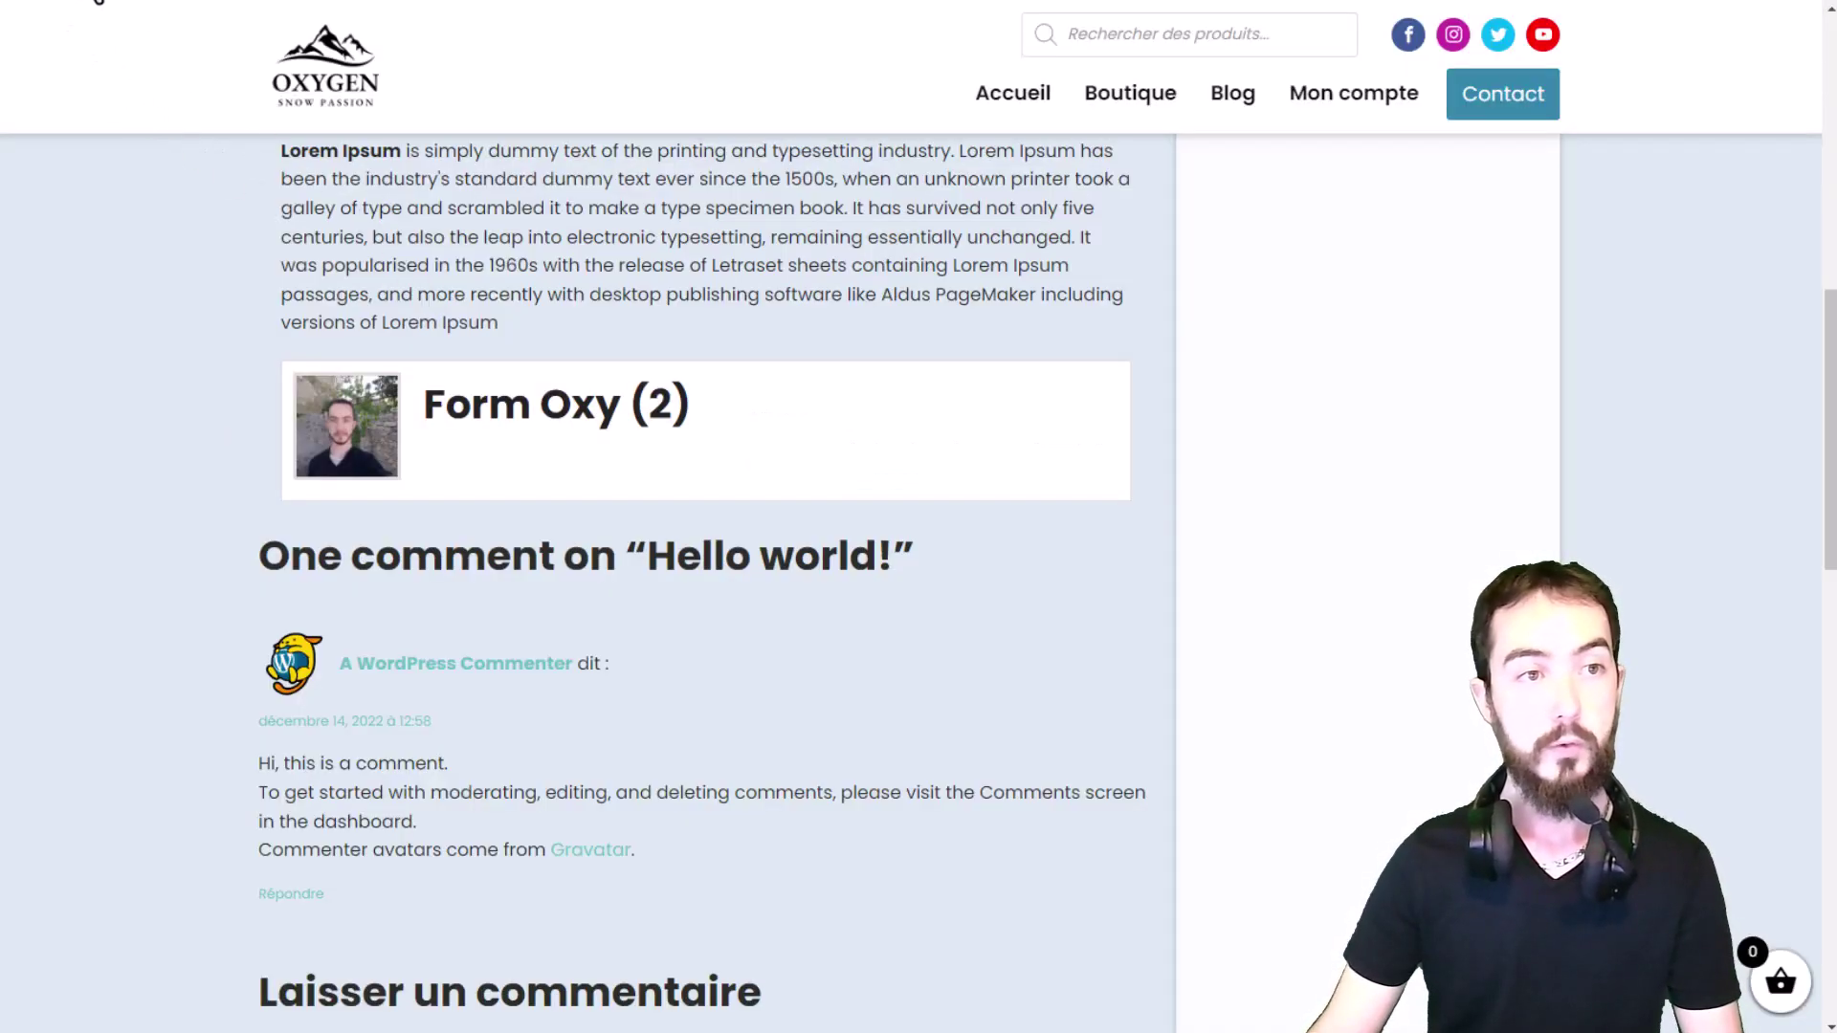
{"action": "left_click", "coordinate": [96, 1]}
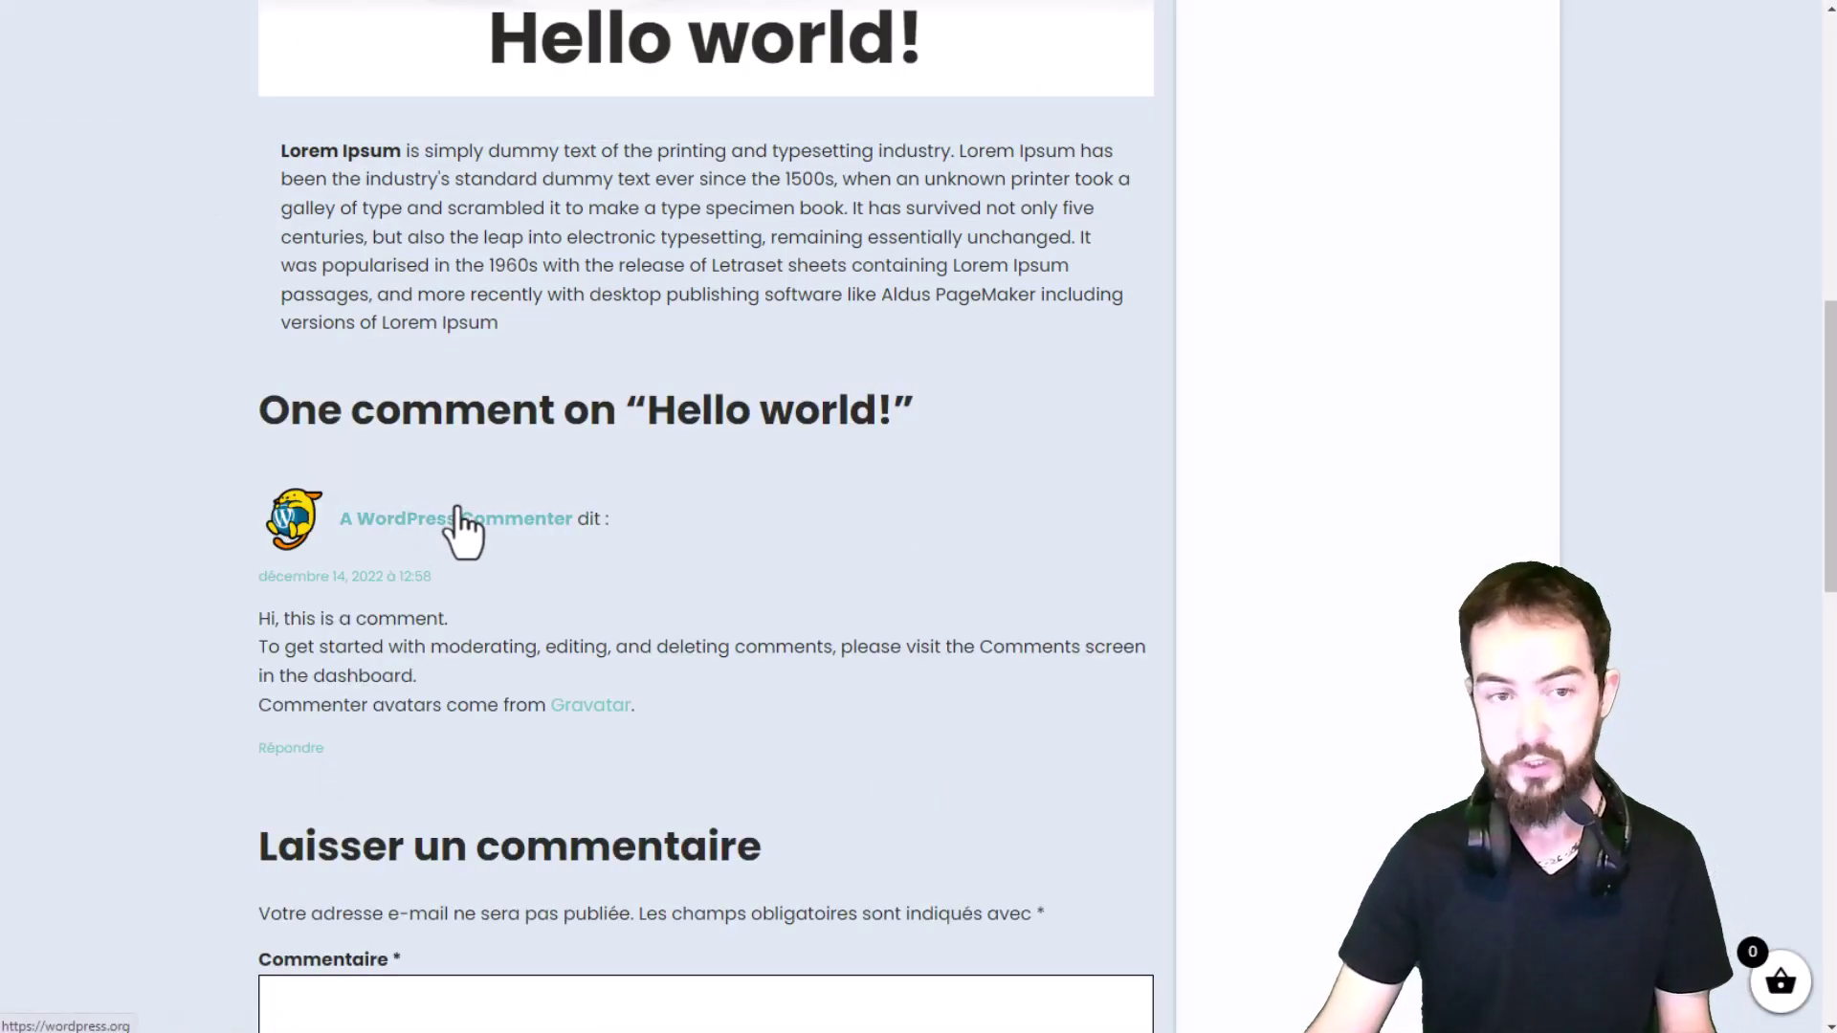
{"action": "scroll", "coordinate": [489, 517], "scroll_direction": "up", "scroll_amount": 2}
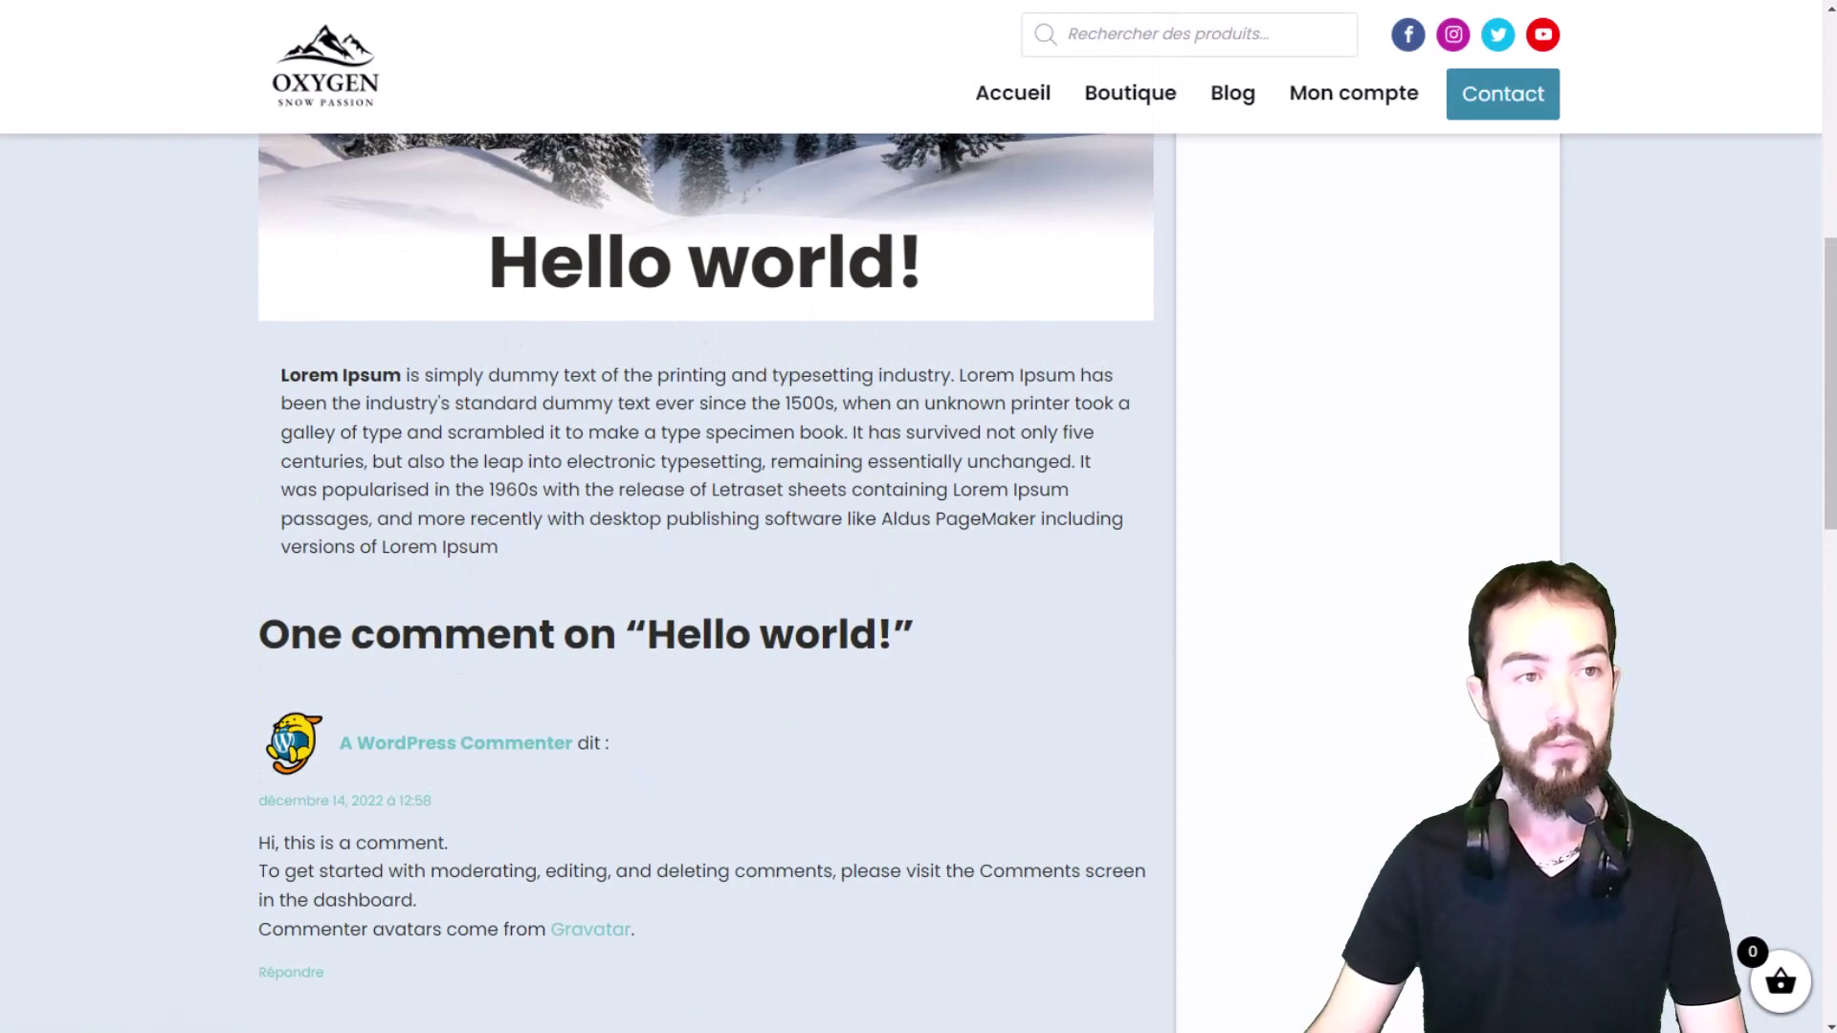
{"action": "left_click", "coordinate": [93, 1]}
{"action": "scroll", "coordinate": [1087, 527], "scroll_direction": "down", "scroll_amount": 2}
{"action": "scroll", "coordinate": [1080, 514], "scroll_direction": "down", "scroll_amount": 1}
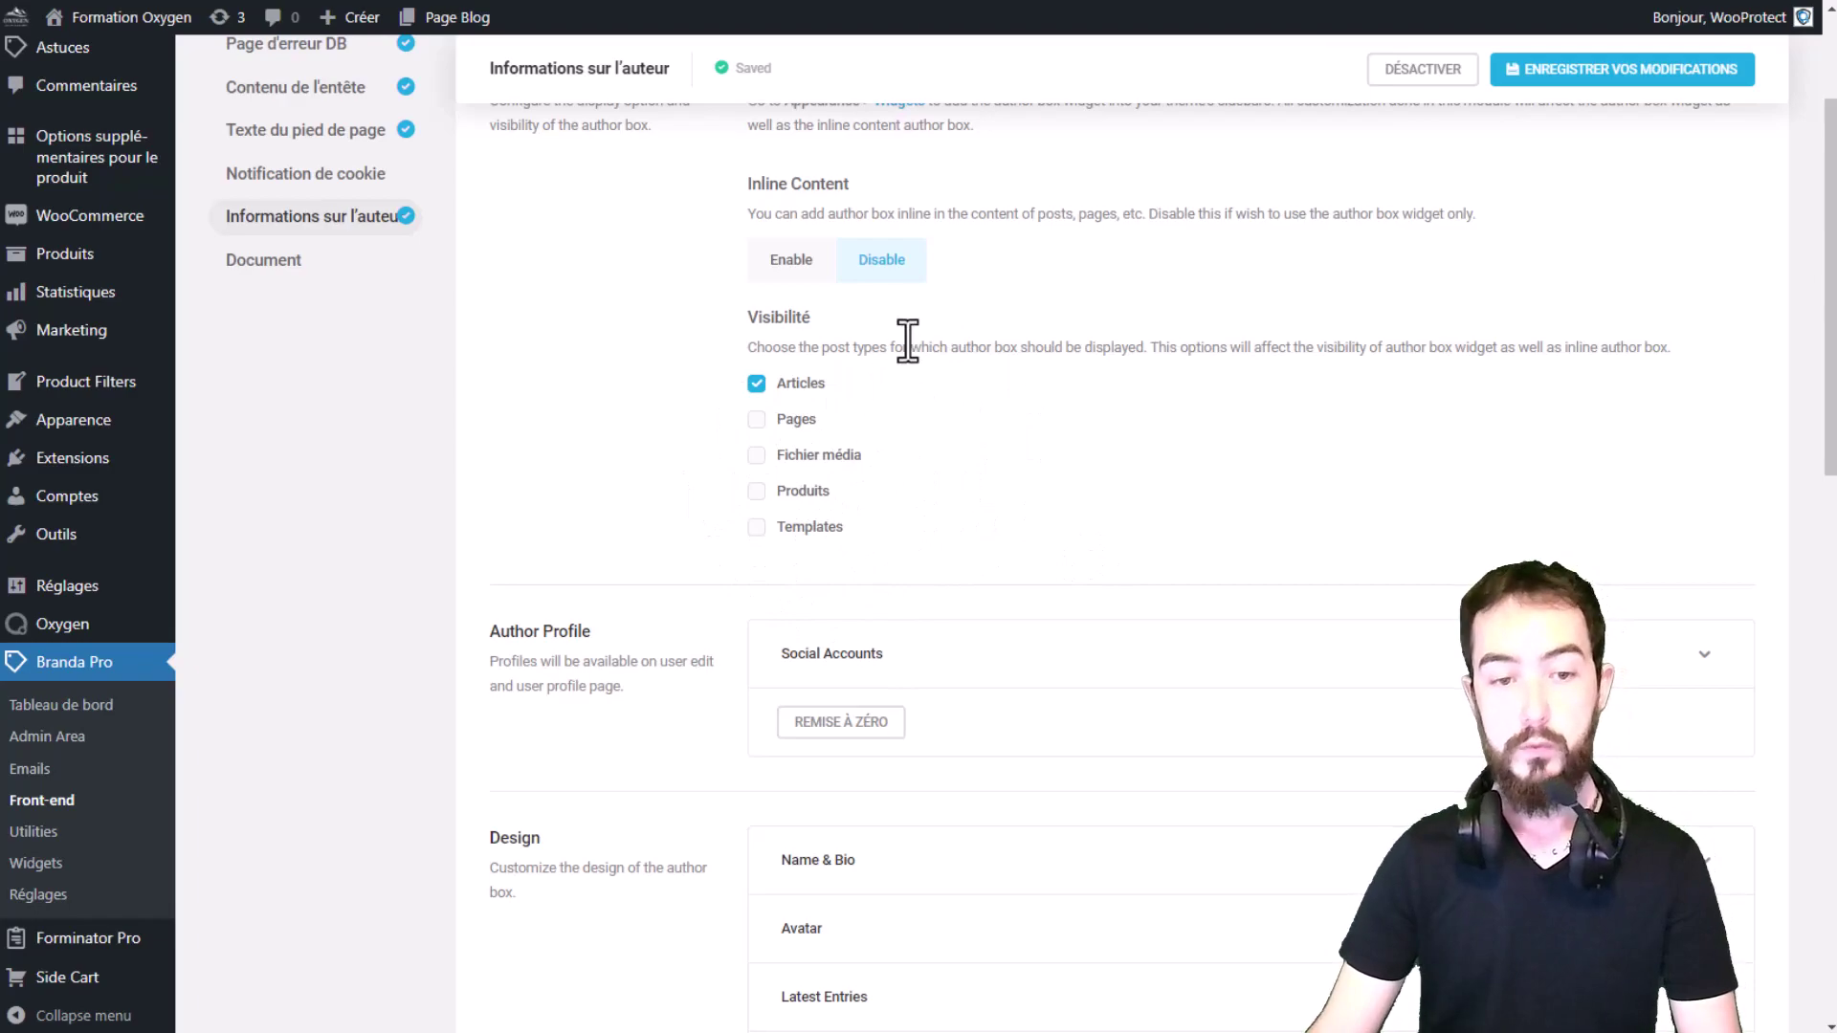
Step: Add CodePen and Dribbble to the author's social accounts and move CodePen above Youtube
{"action": "scroll", "coordinate": [951, 272], "scroll_direction": "down", "scroll_amount": 2}
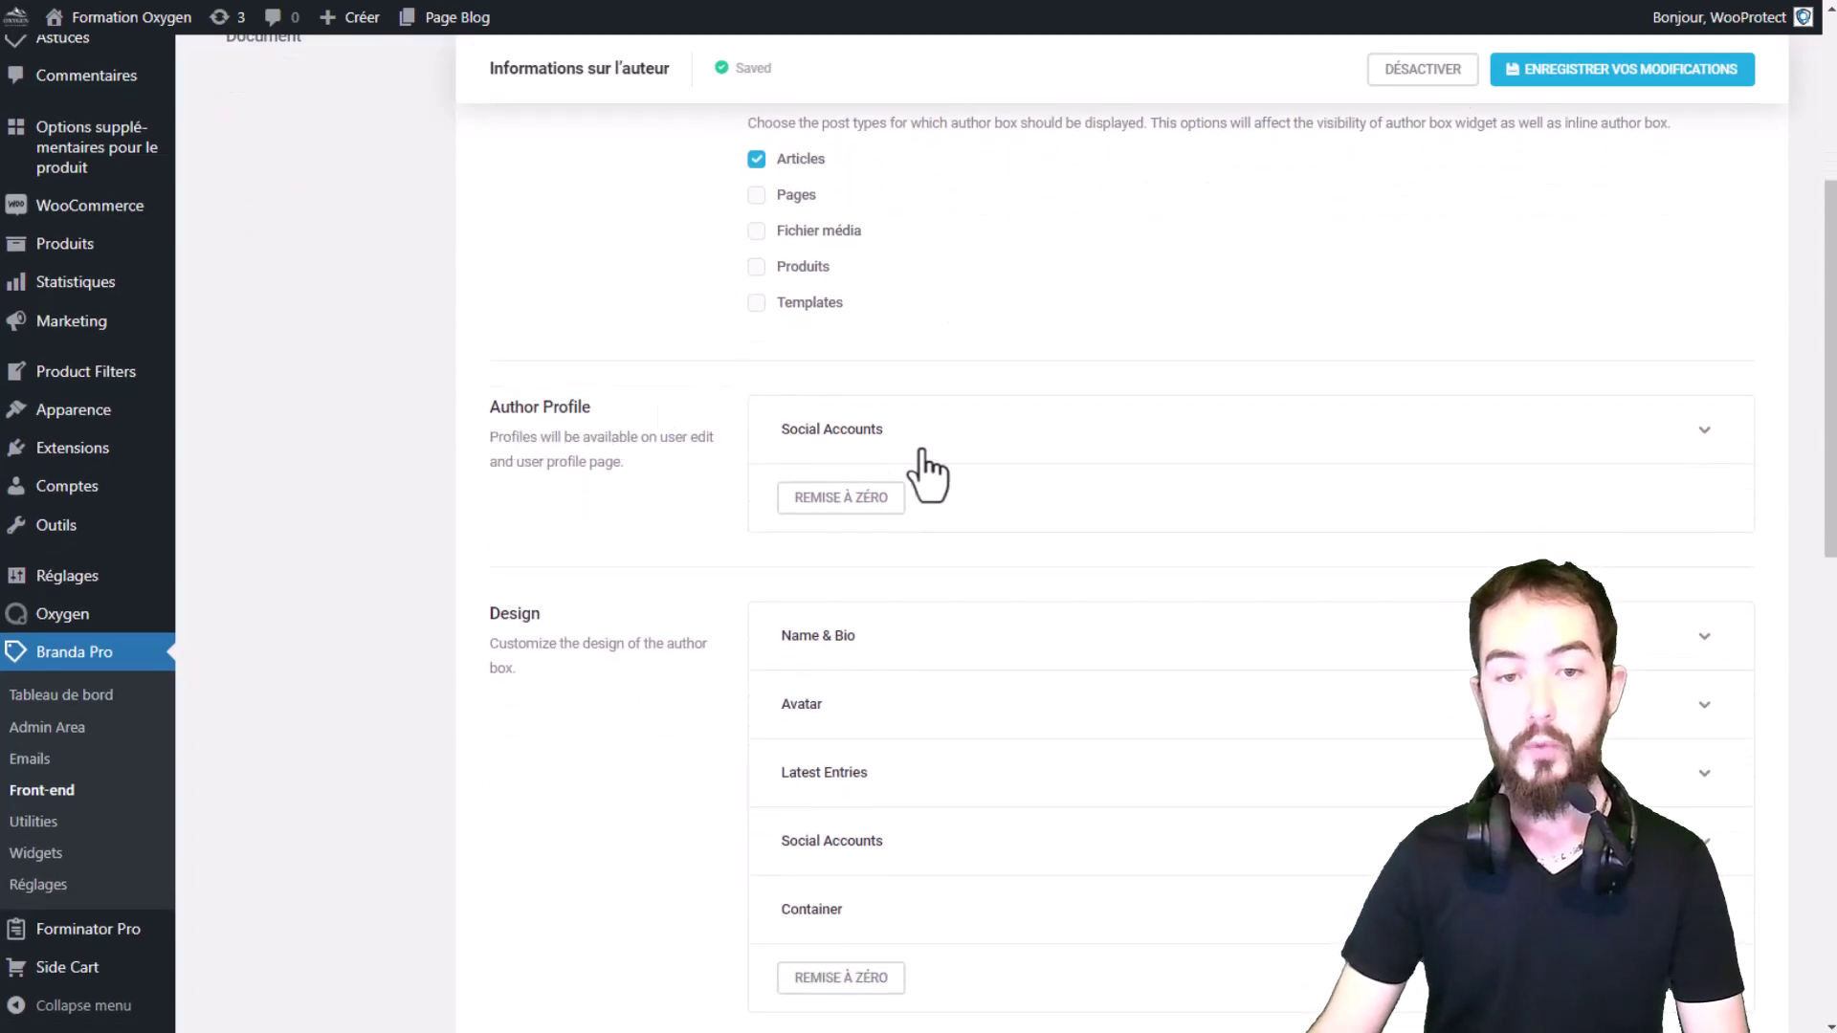
{"action": "left_click", "coordinate": [917, 439]}
{"action": "scroll", "coordinate": [919, 460], "scroll_direction": "down", "scroll_amount": 2}
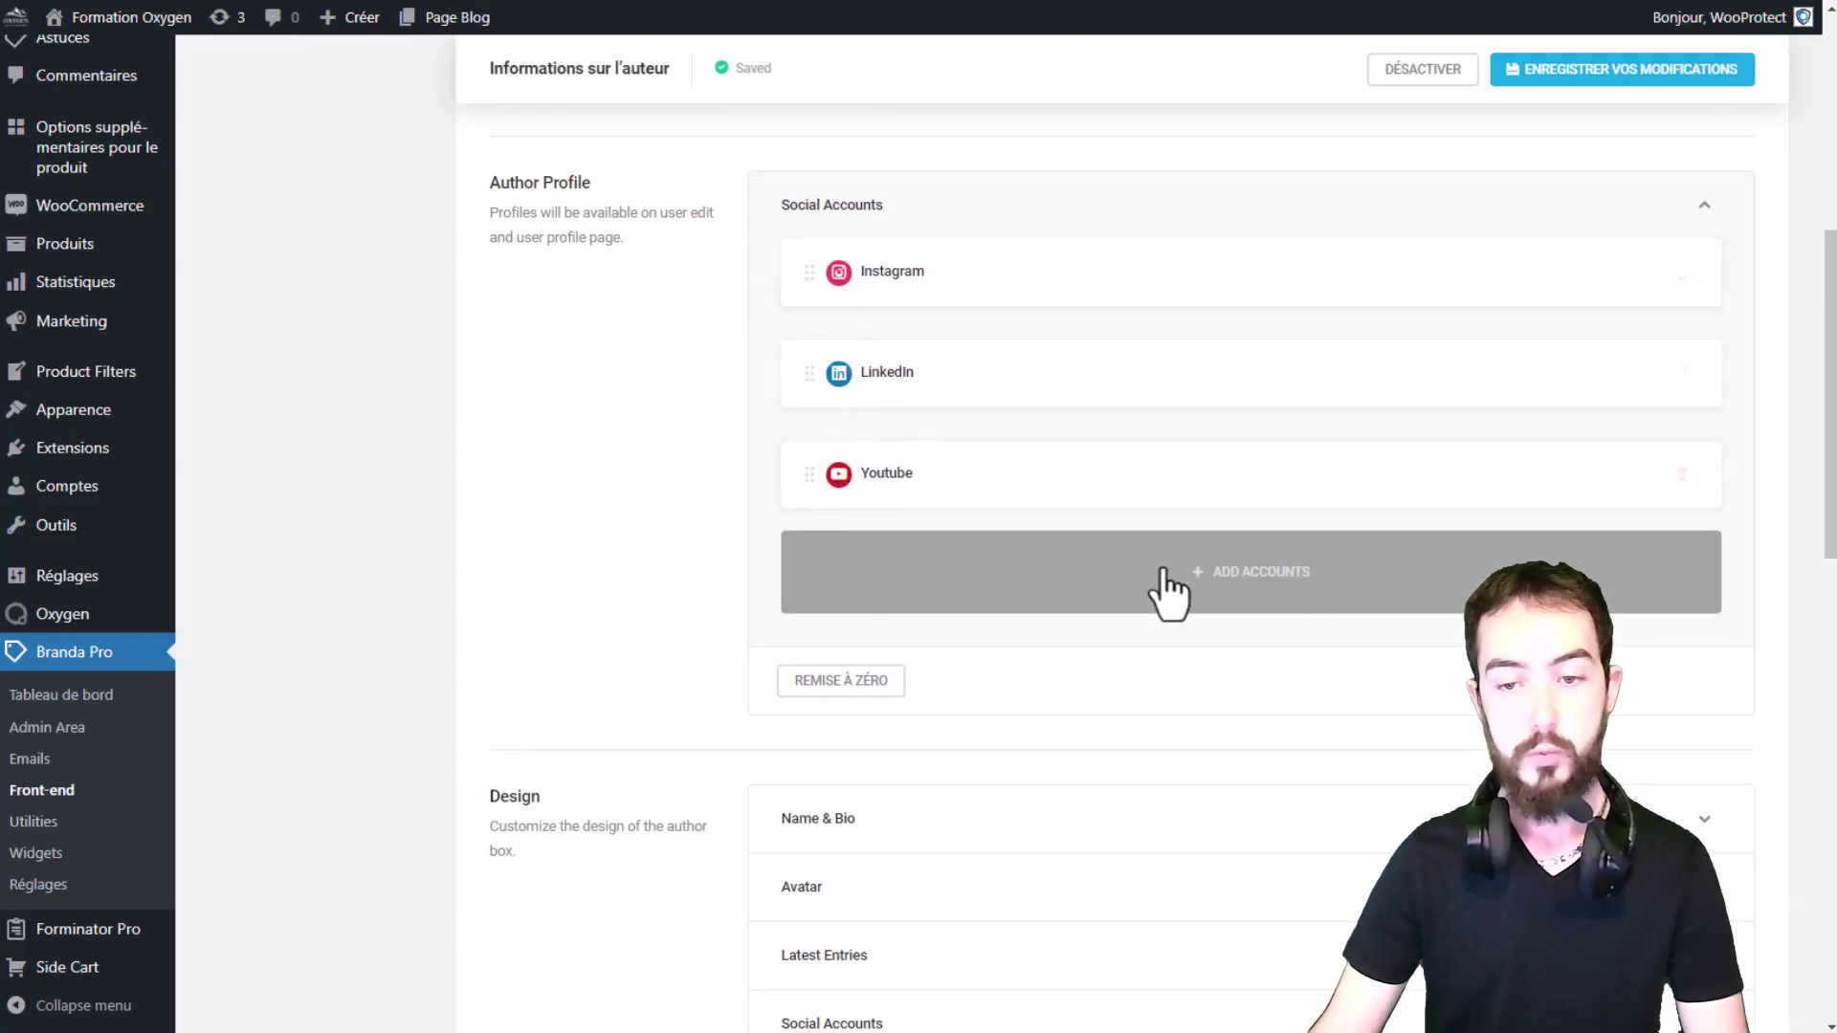
{"action": "left_click", "coordinate": [1254, 573]}
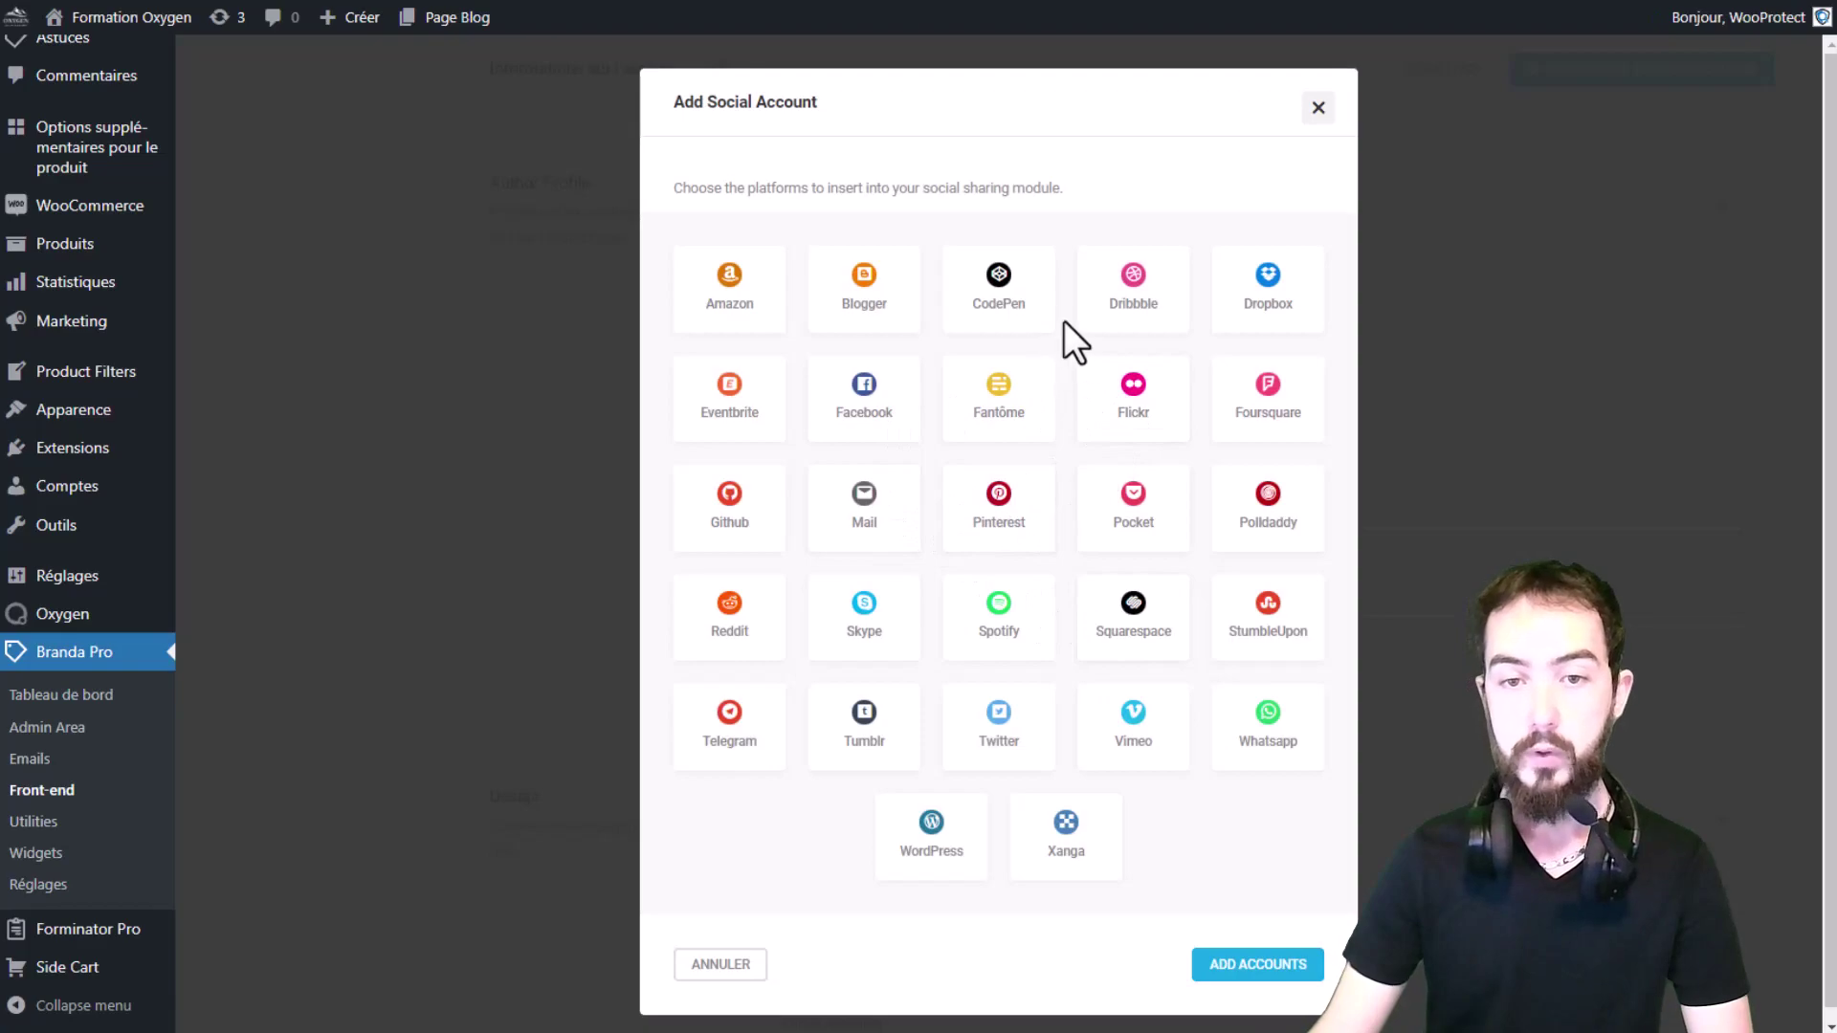
{"action": "left_click", "coordinate": [1000, 292]}
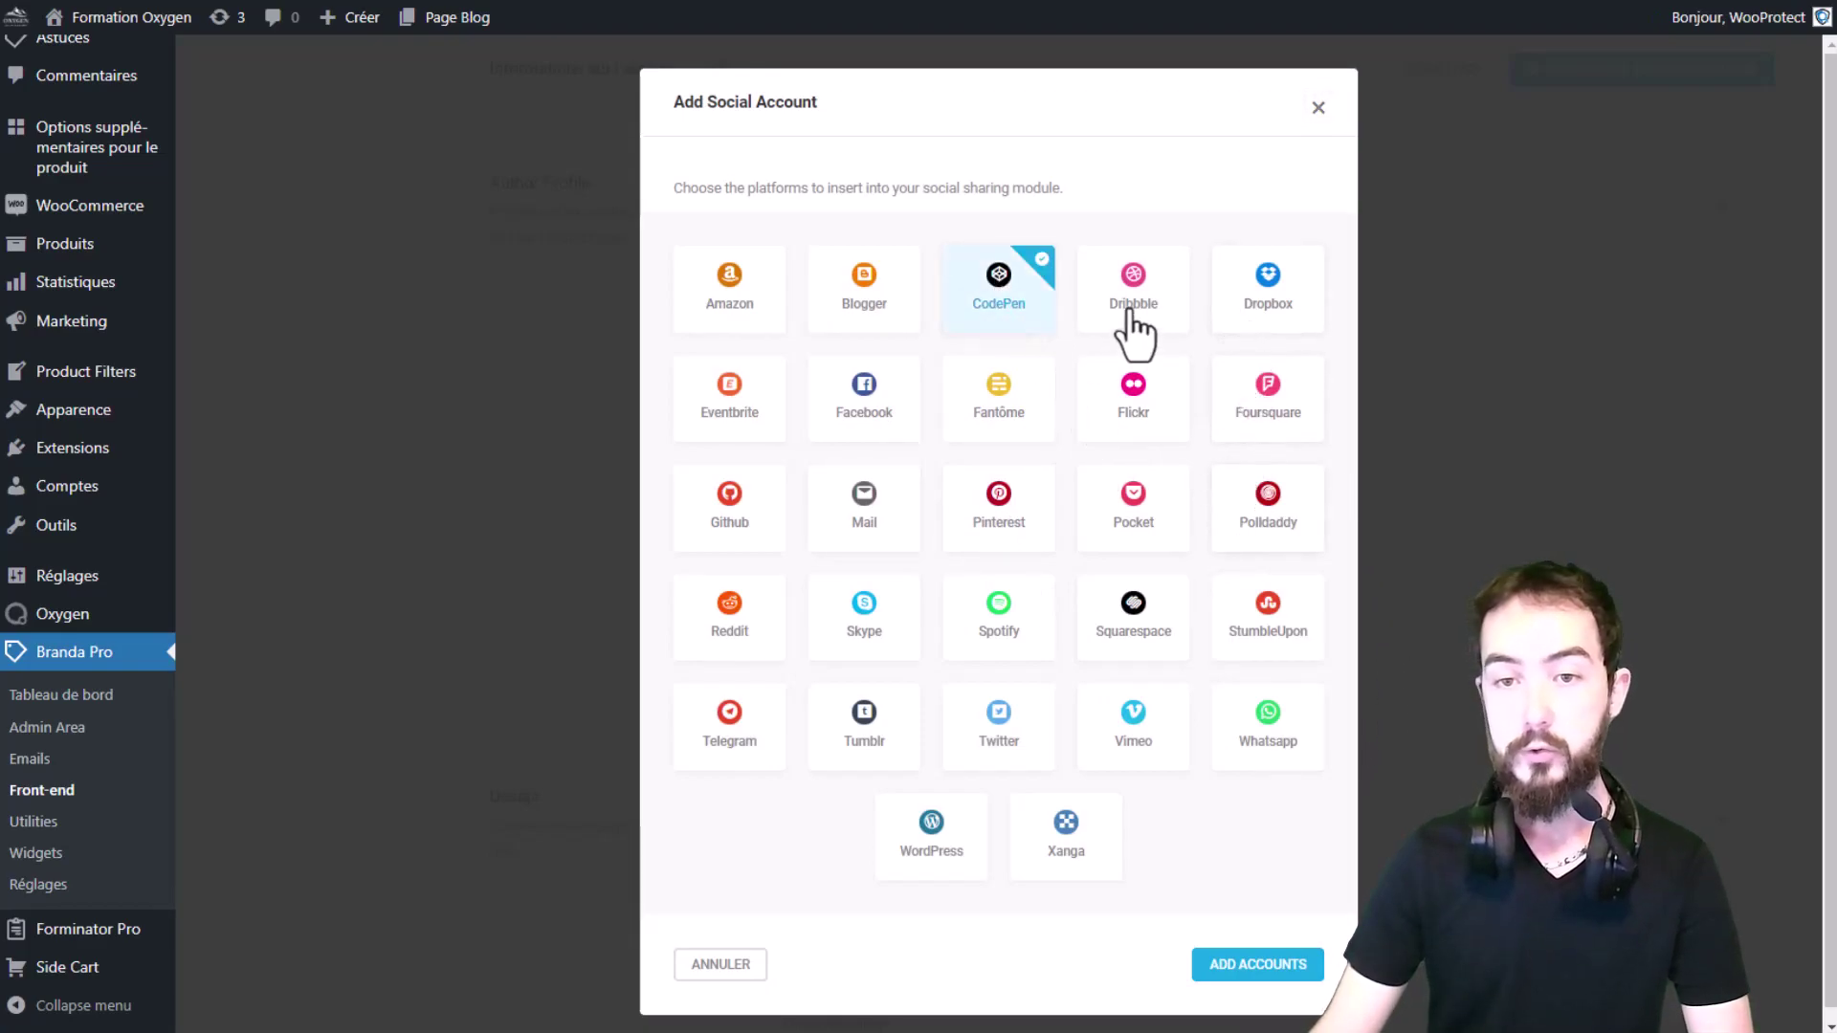
{"action": "left_click", "coordinate": [1137, 321]}
{"action": "left_click", "coordinate": [1282, 963]}
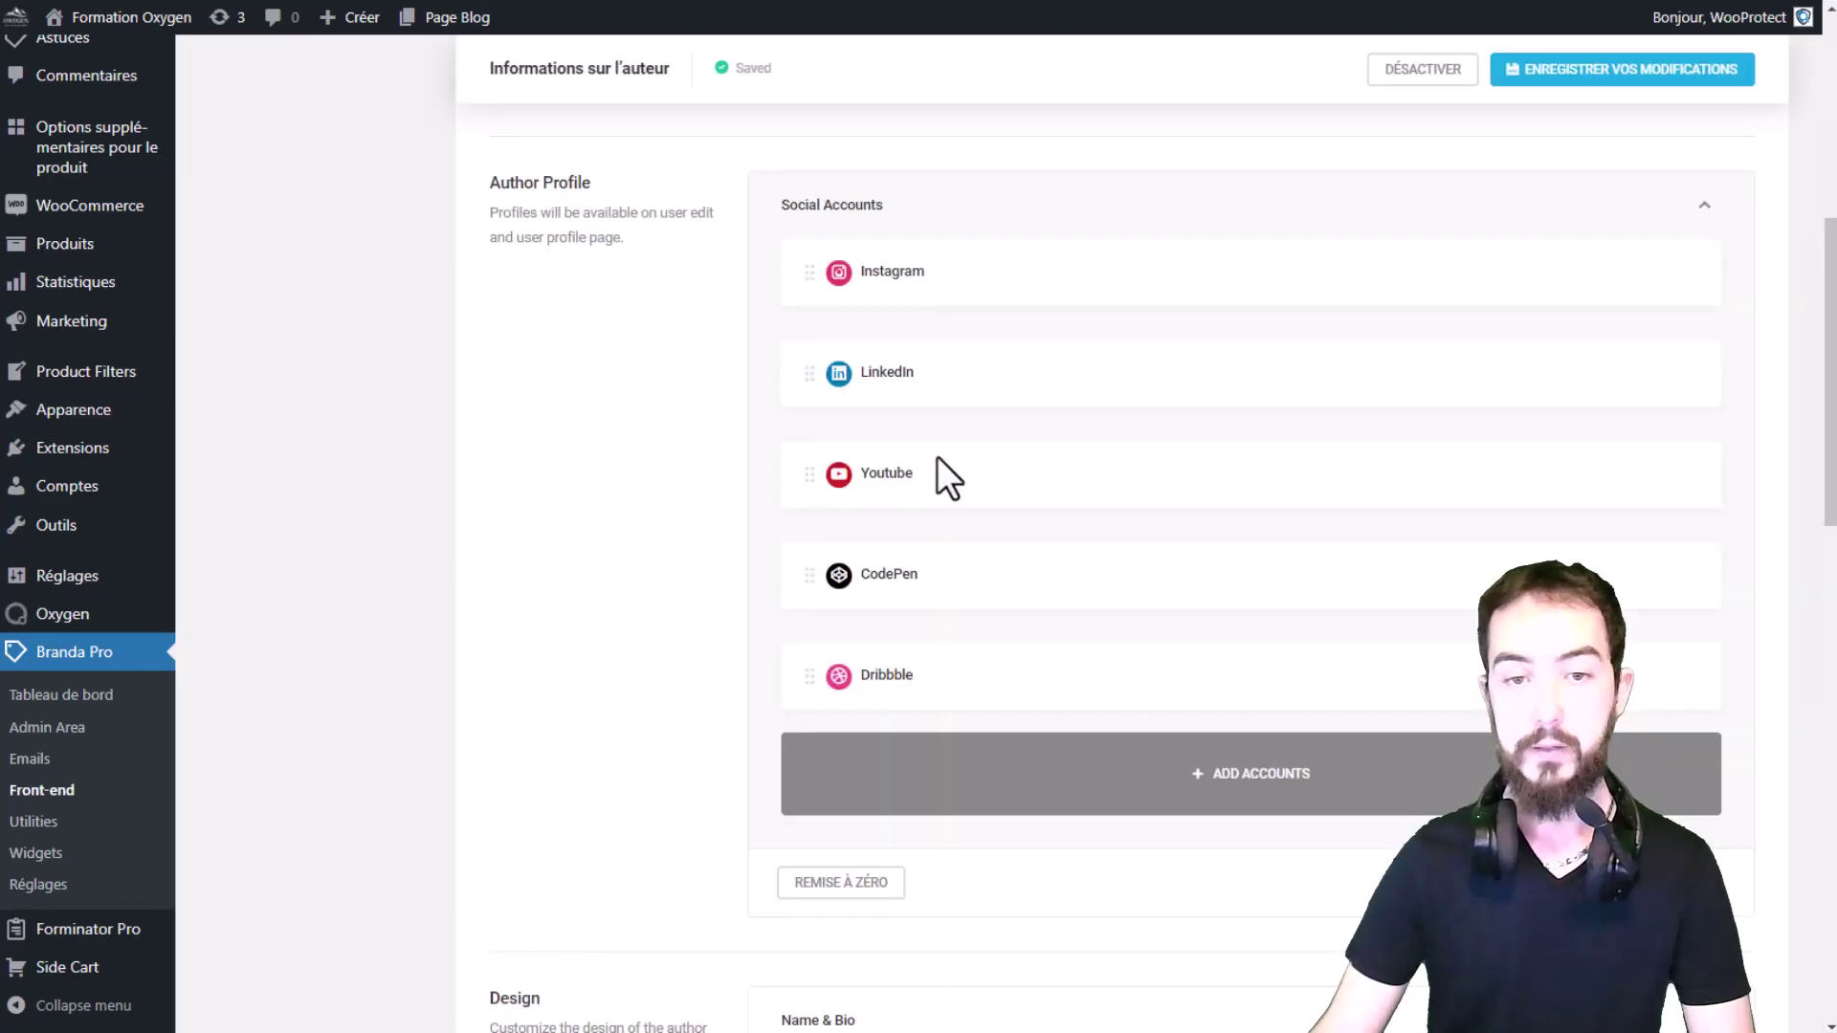
{"action": "left_click_drag", "start_coordinate": [930, 569], "coordinate": [917, 469]}
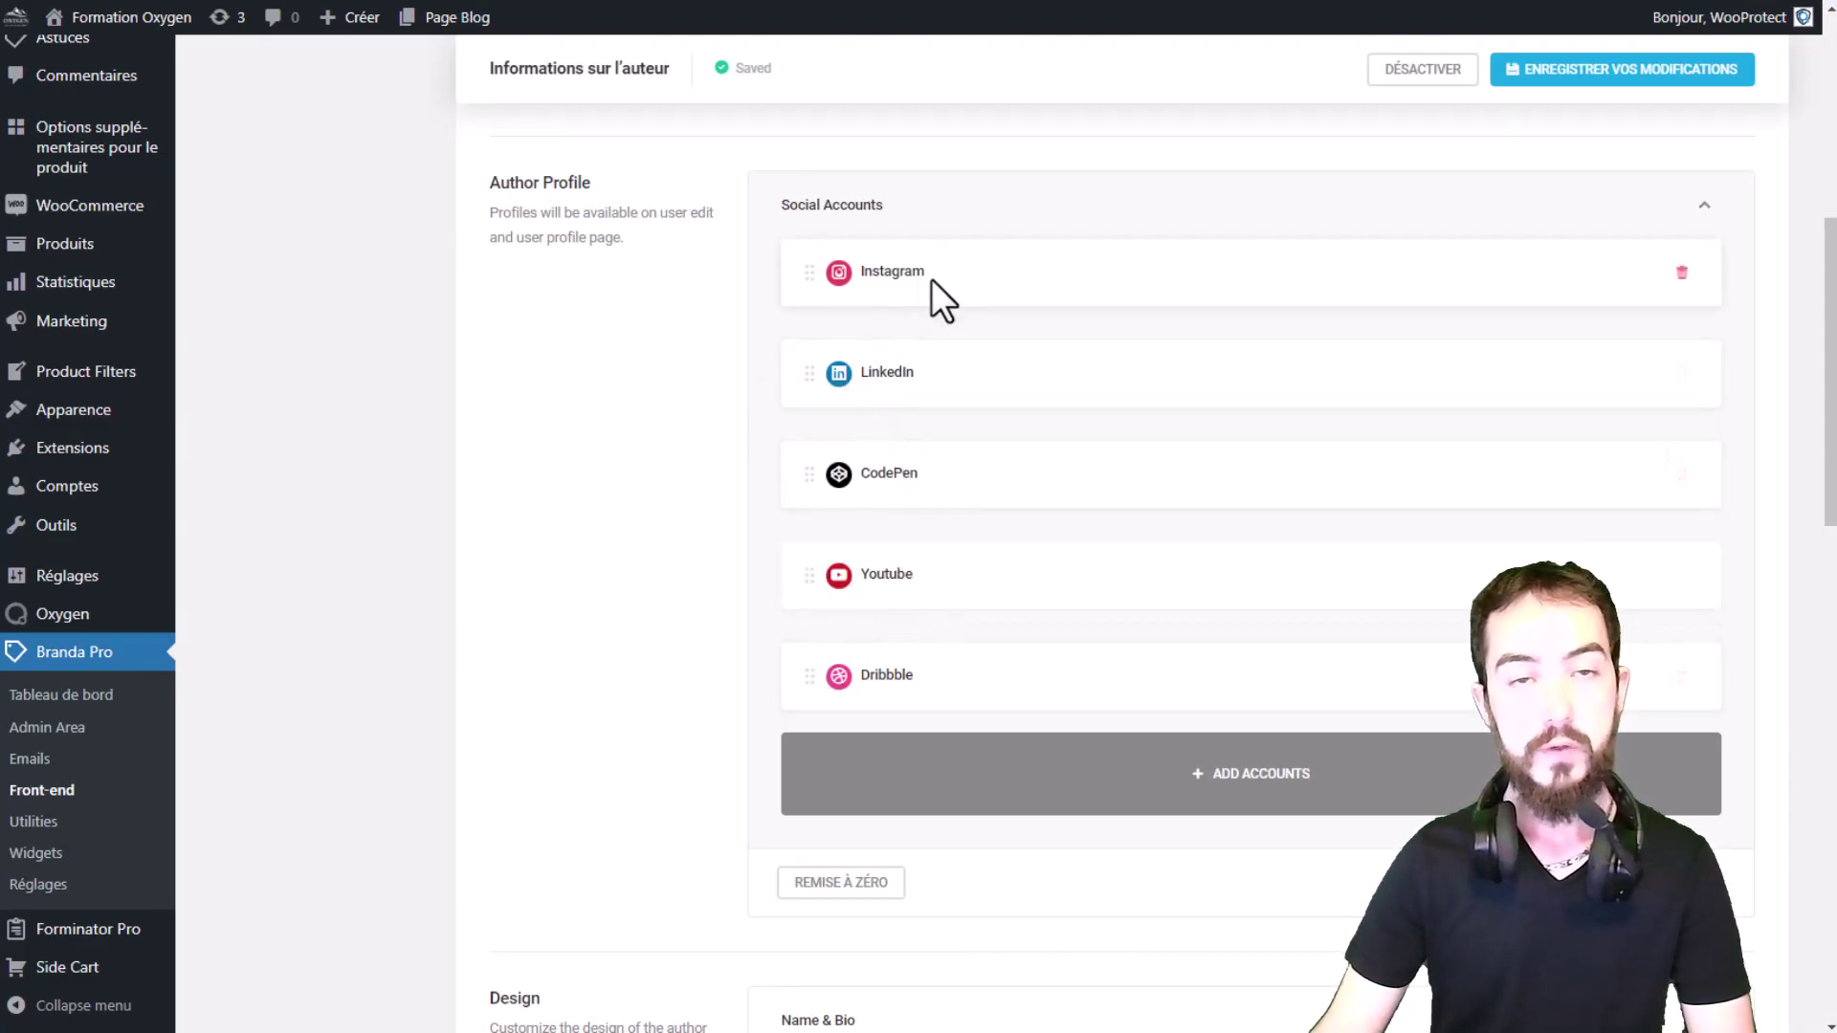
Step: Save the social account list and enter # in the Instagram profile field
{"action": "left_click", "coordinate": [1611, 86]}
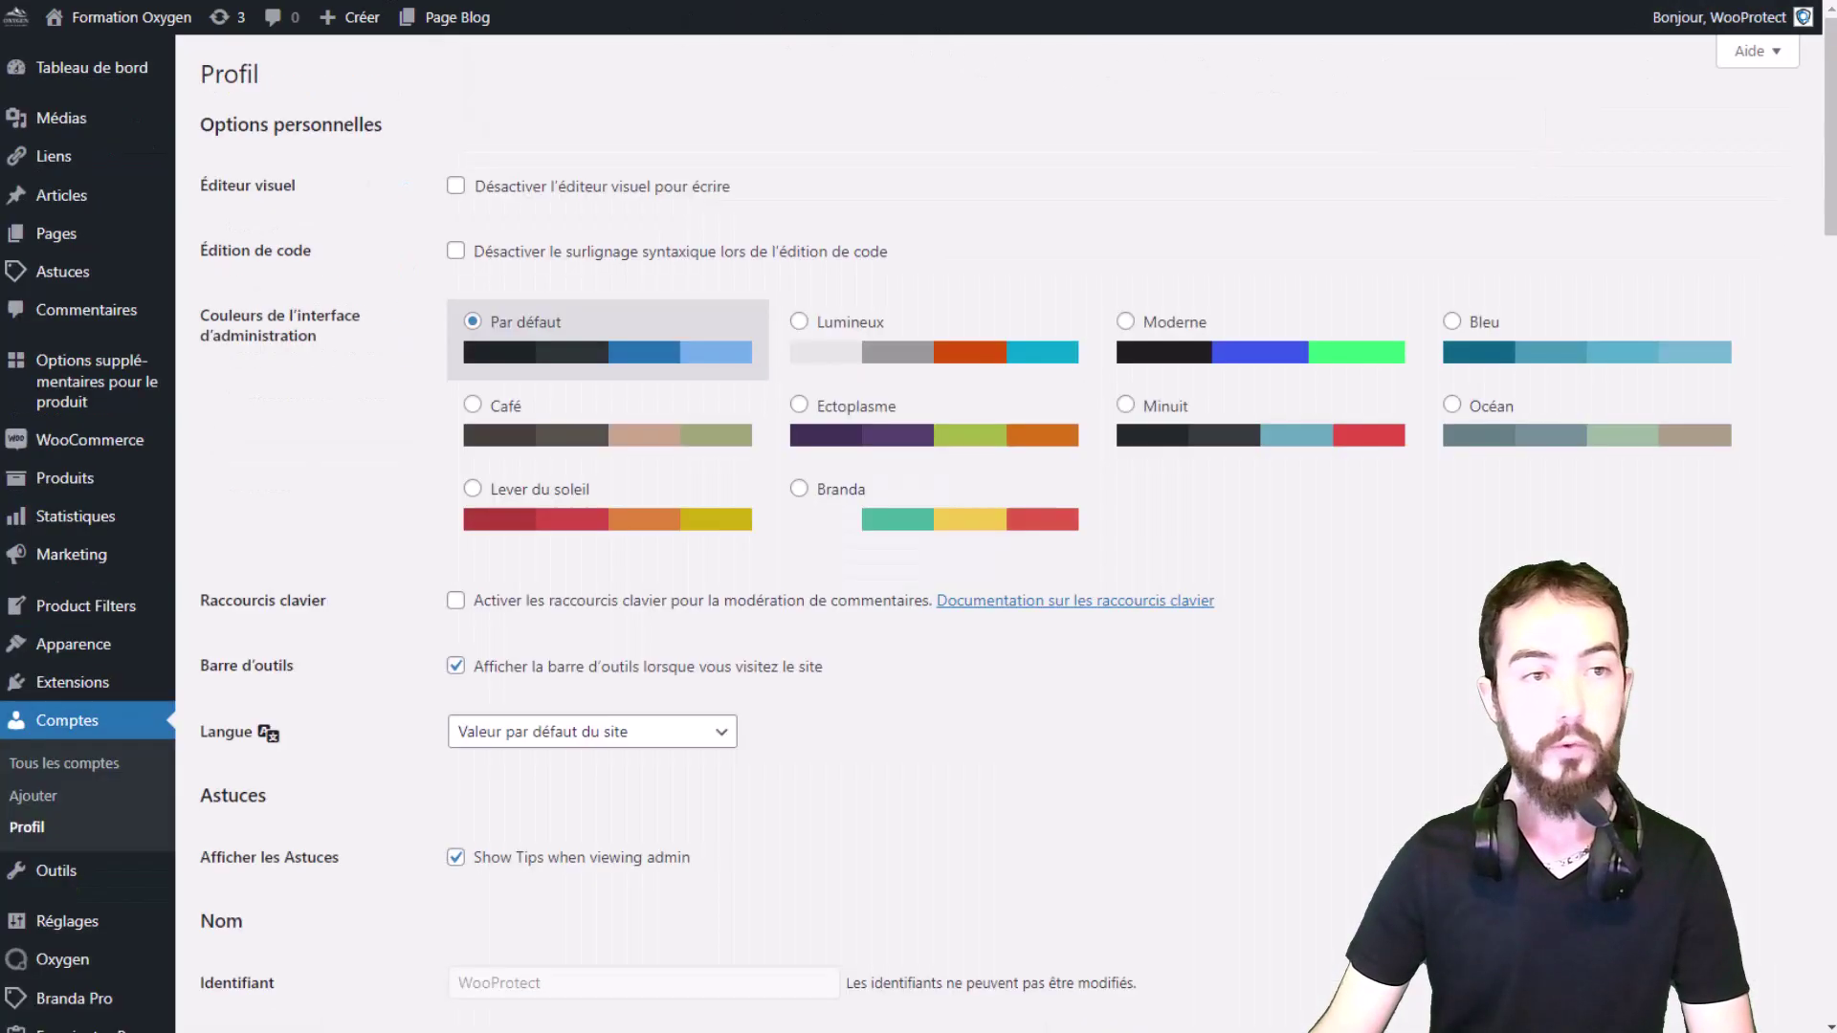
{"action": "scroll", "coordinate": [866, 335], "scroll_direction": "down", "scroll_amount": 5}
{"action": "scroll", "coordinate": [869, 316], "scroll_direction": "down", "scroll_amount": 6}
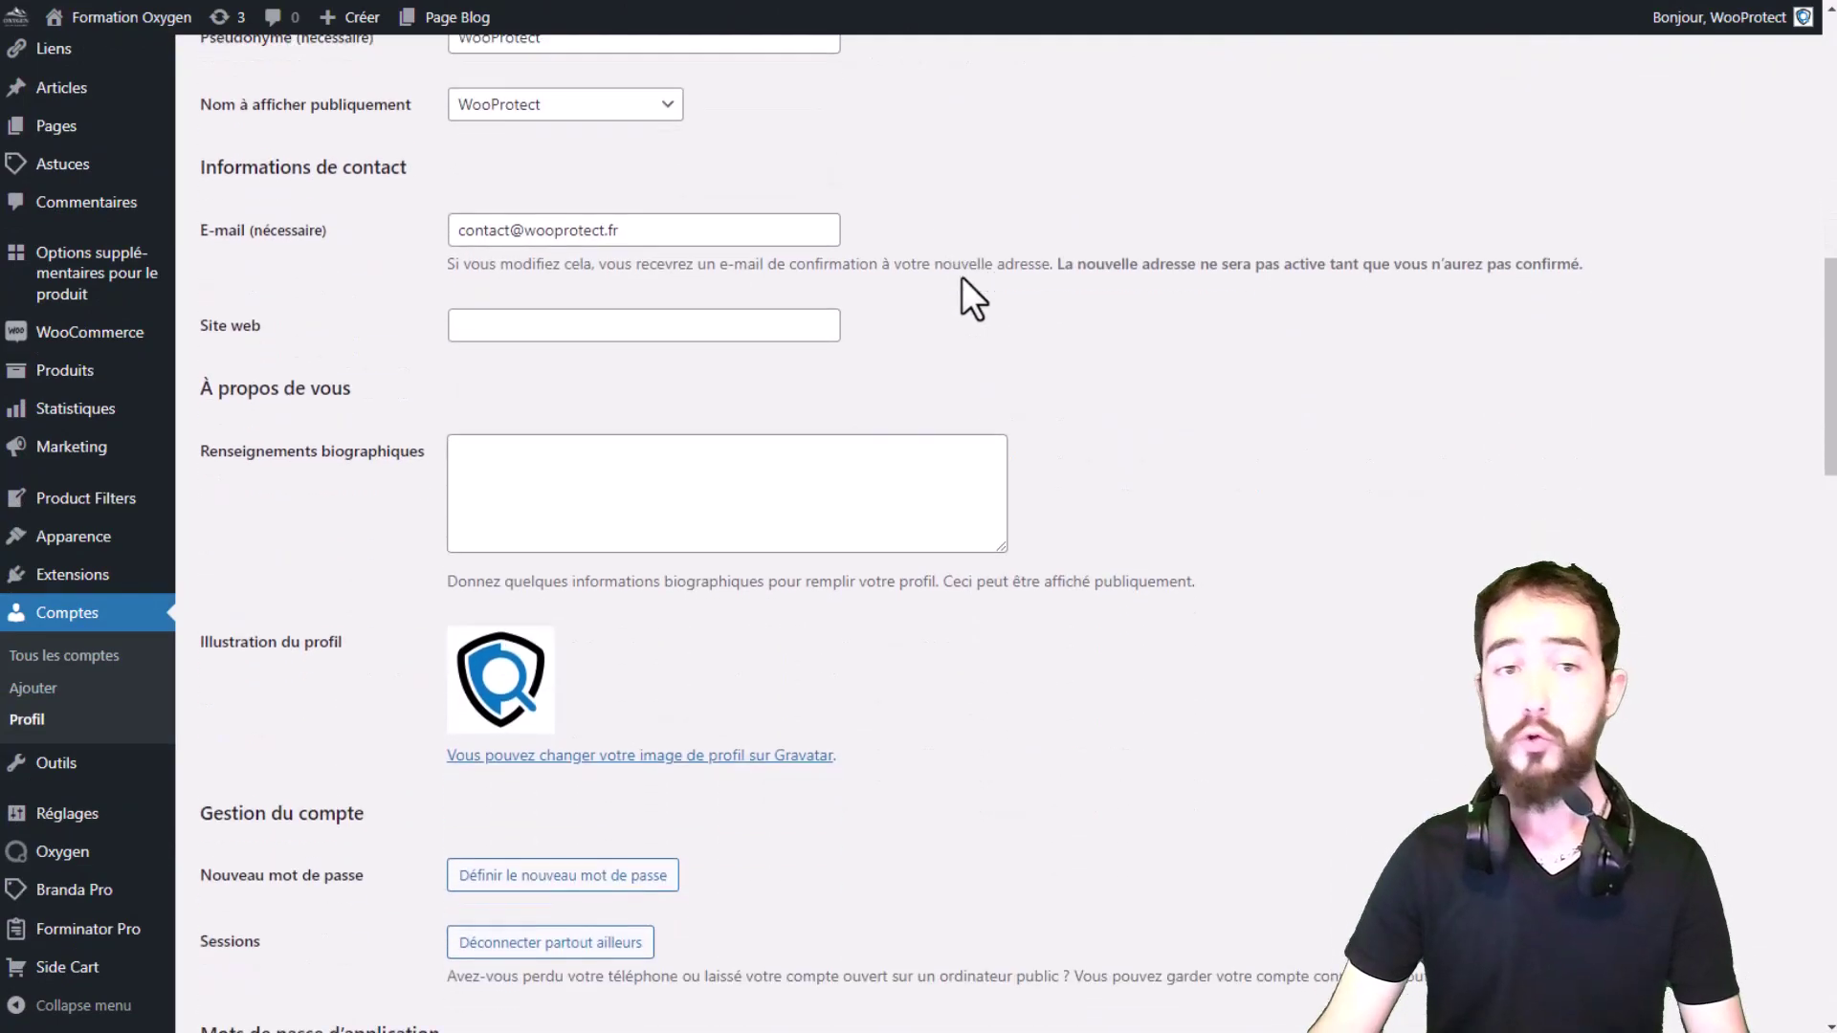
{"action": "scroll", "coordinate": [923, 289], "scroll_direction": "down", "scroll_amount": 10}
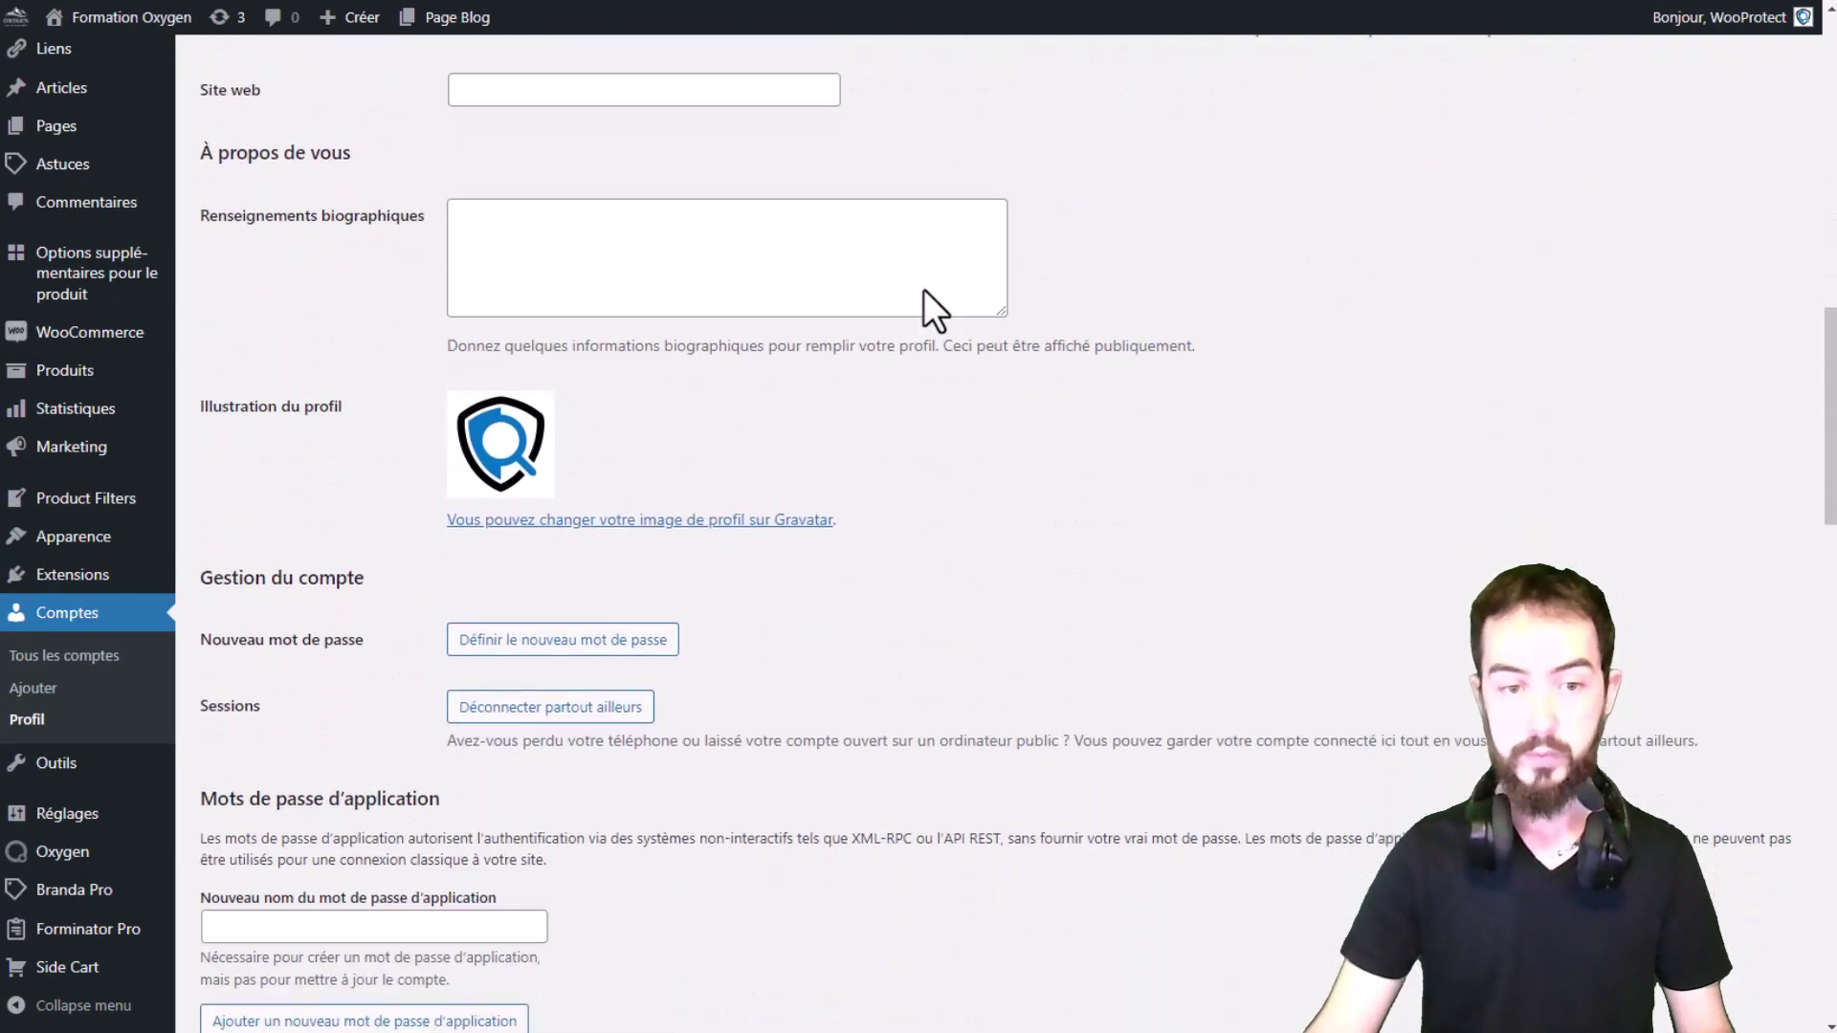
{"action": "left_click", "coordinate": [591, 278]}
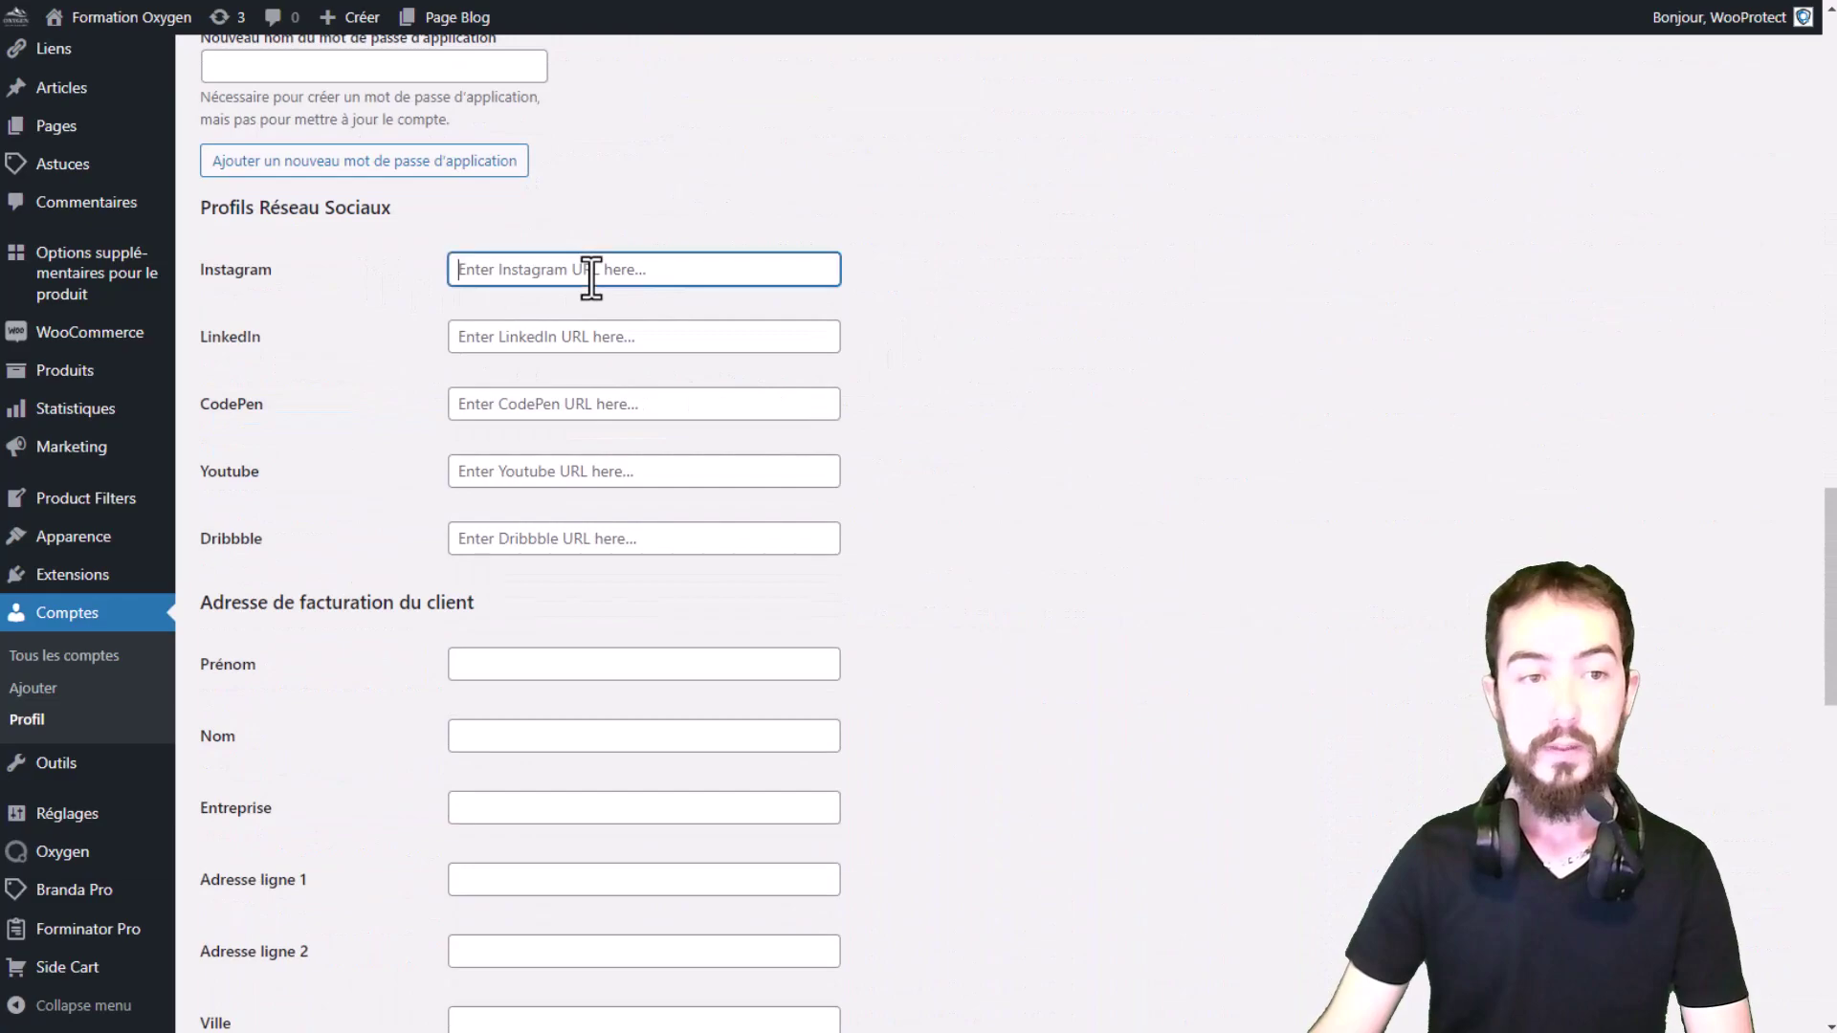
{"action": "type", "text": "#"}
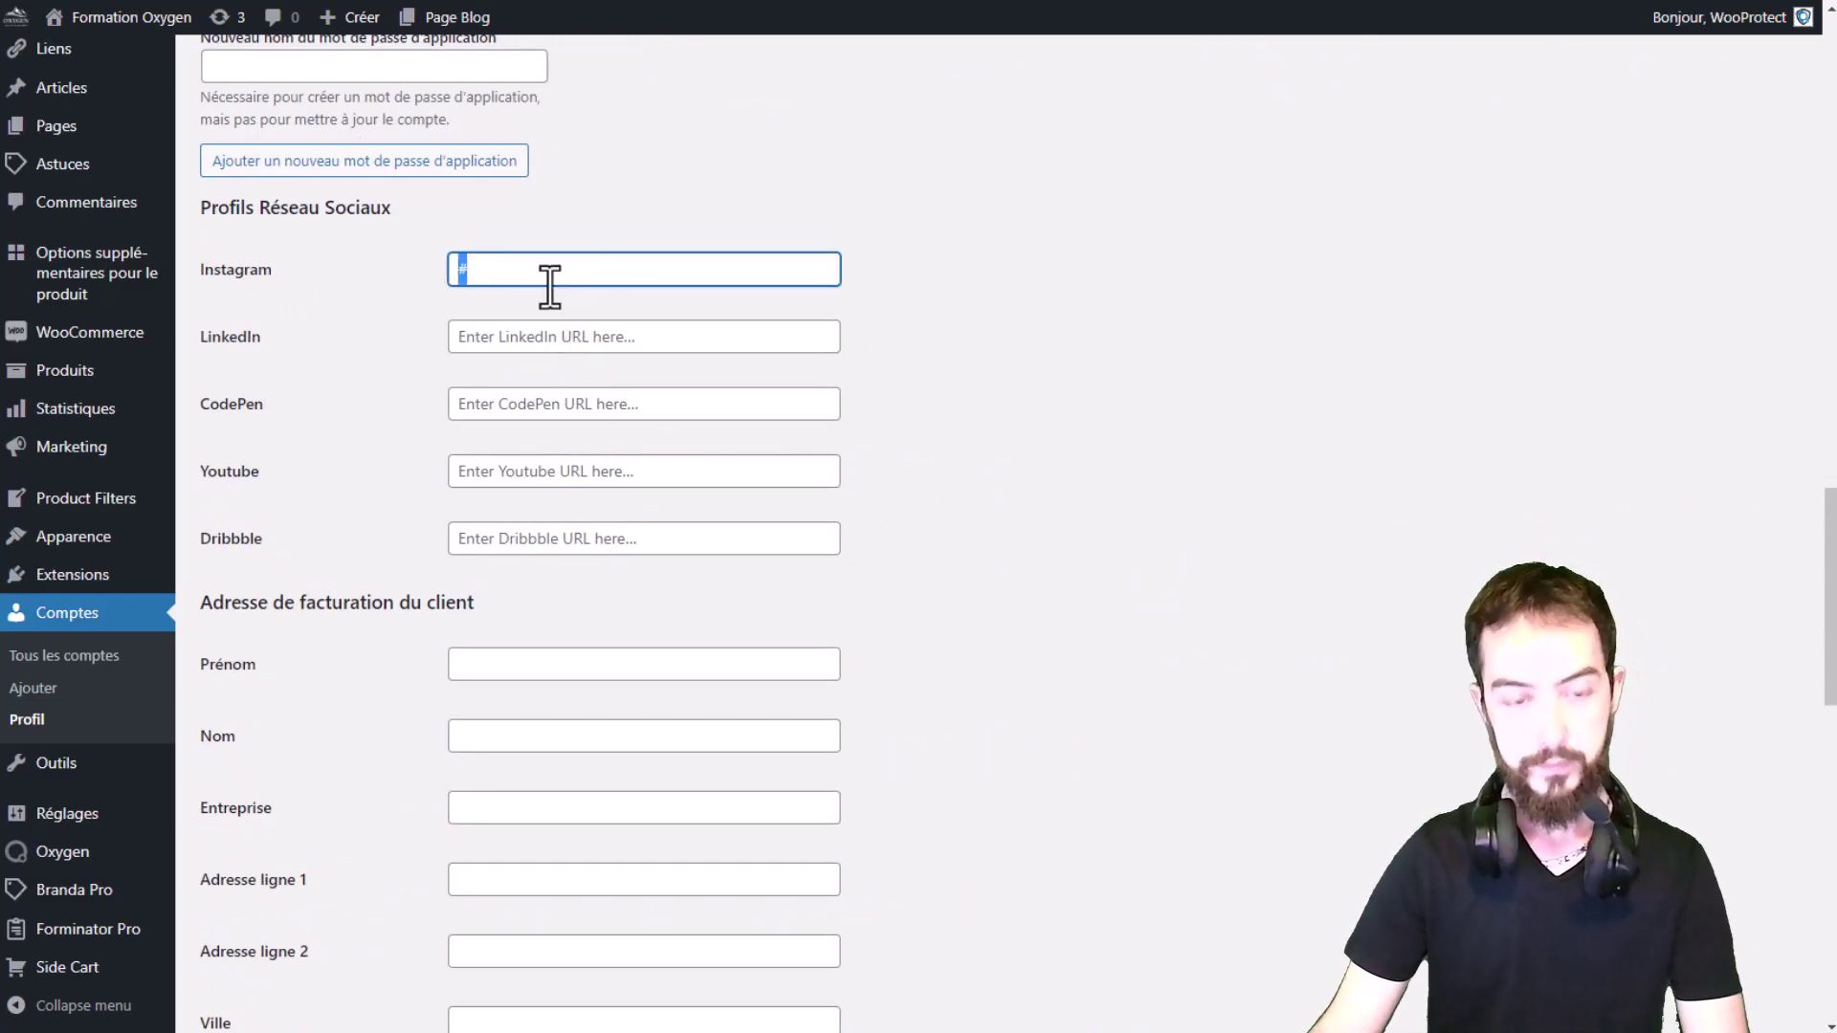
Step: Paste # into the LinkedIn, CodePen, Youtube and Dribbble fields and update the profile
{"action": "left_click", "coordinate": [538, 336]}
{"action": "type", "text": "#"}
{"action": "left_click", "coordinate": [537, 403]}
{"action": "type", "text": "#"}
{"action": "left_click", "coordinate": [537, 467]}
{"action": "type", "text": "#"}
{"action": "left_click", "coordinate": [527, 538]}
{"action": "type", "text": "#"}
{"action": "scroll", "coordinate": [1021, 531], "scroll_direction": "down", "scroll_amount": 15}
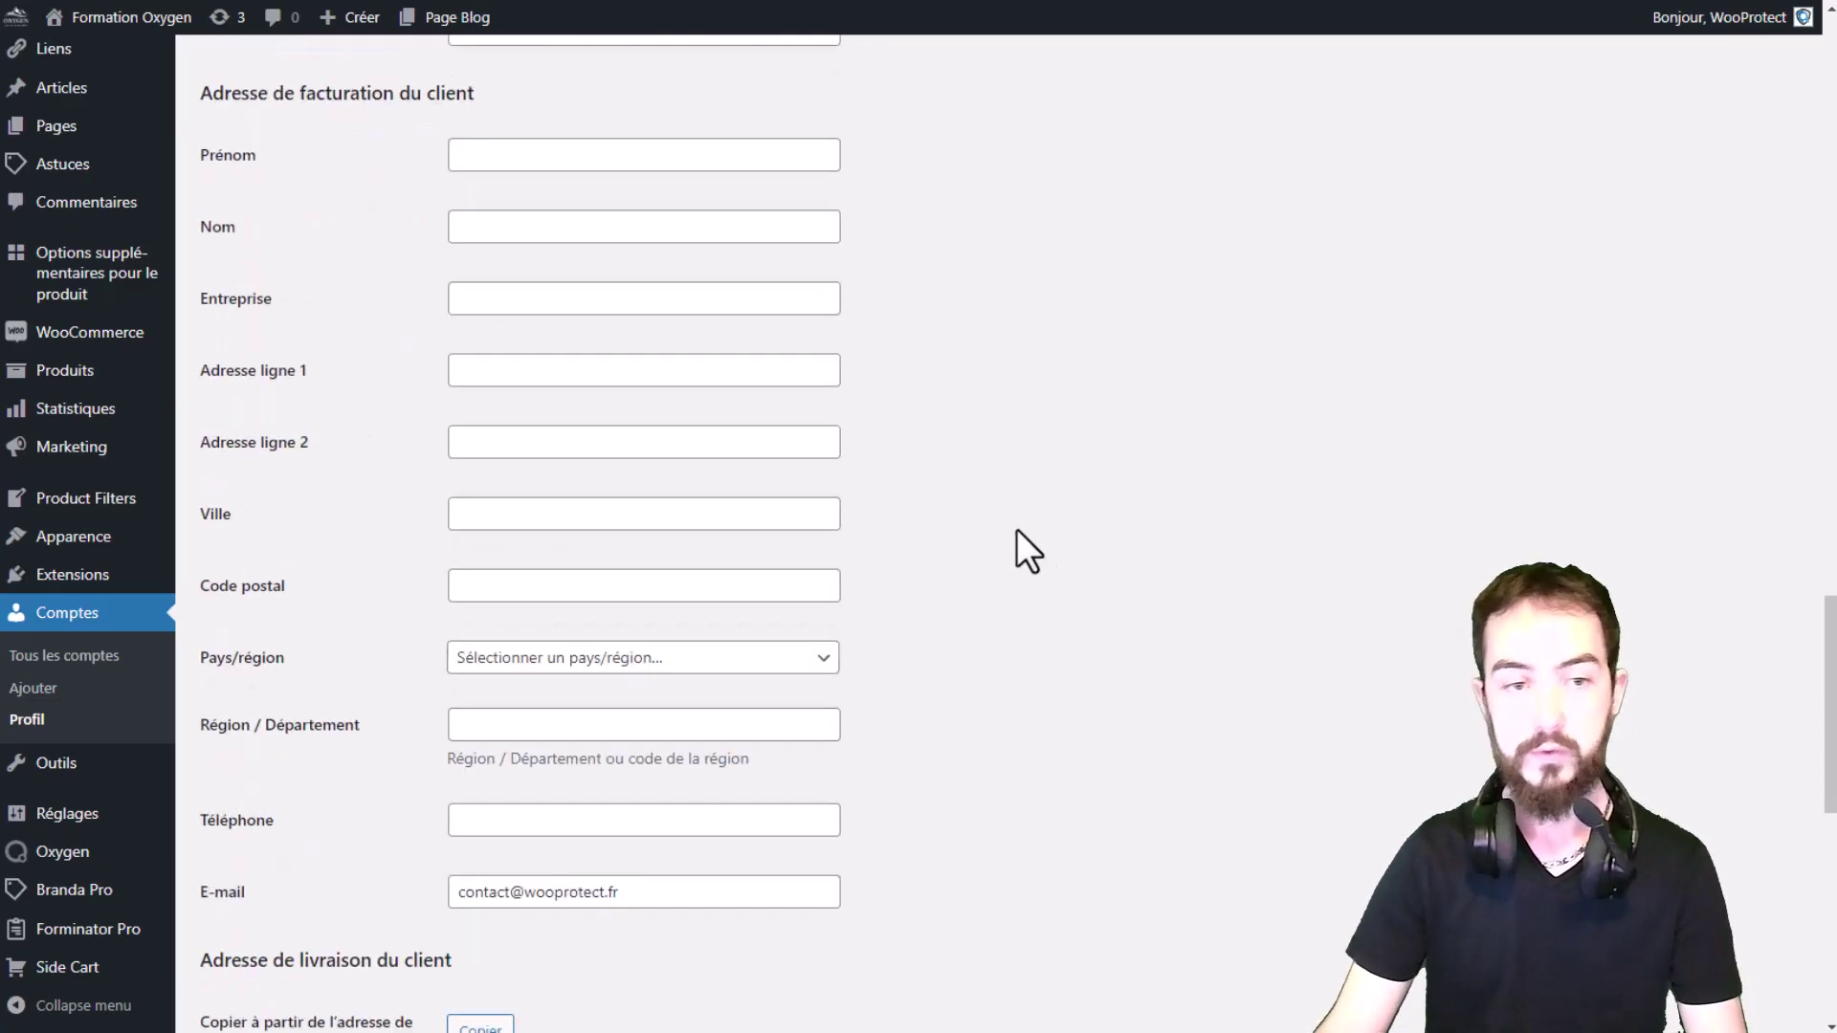
{"action": "left_click", "coordinate": [278, 883]}
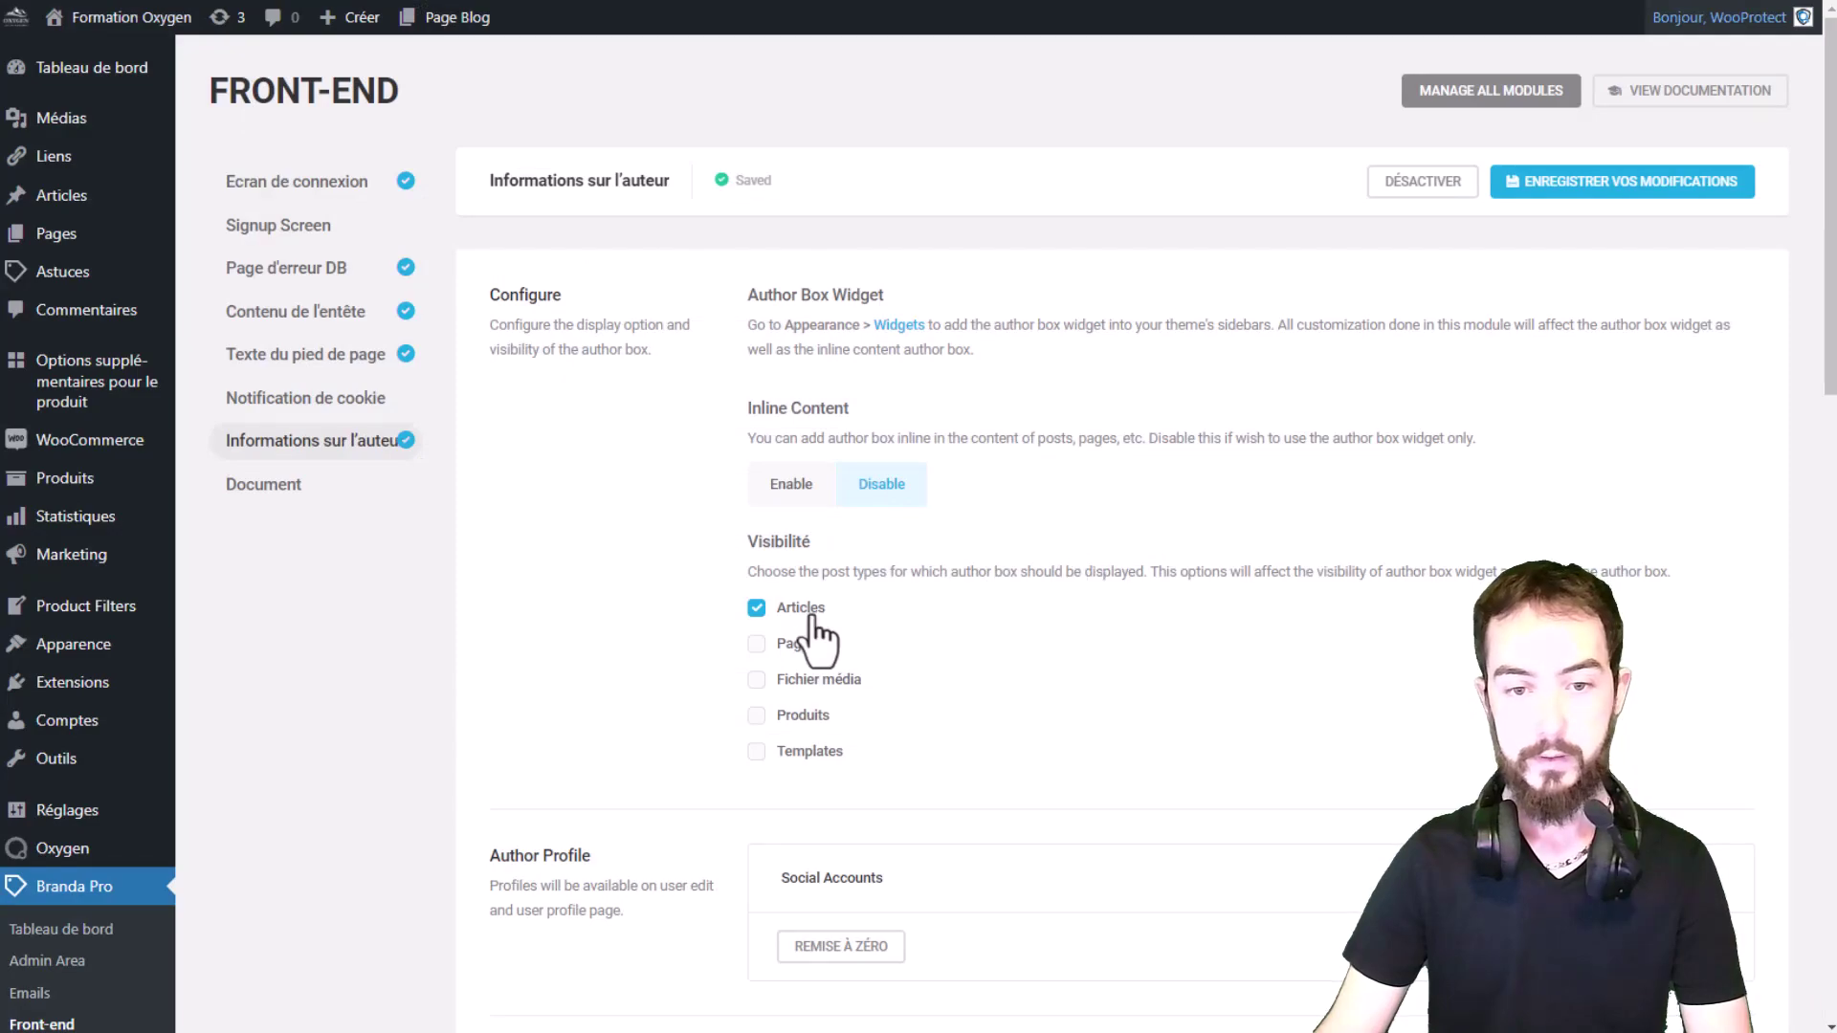
Step: Enable inline author box content and reload the Hello world! post to see the author box
{"action": "left_click", "coordinate": [791, 486]}
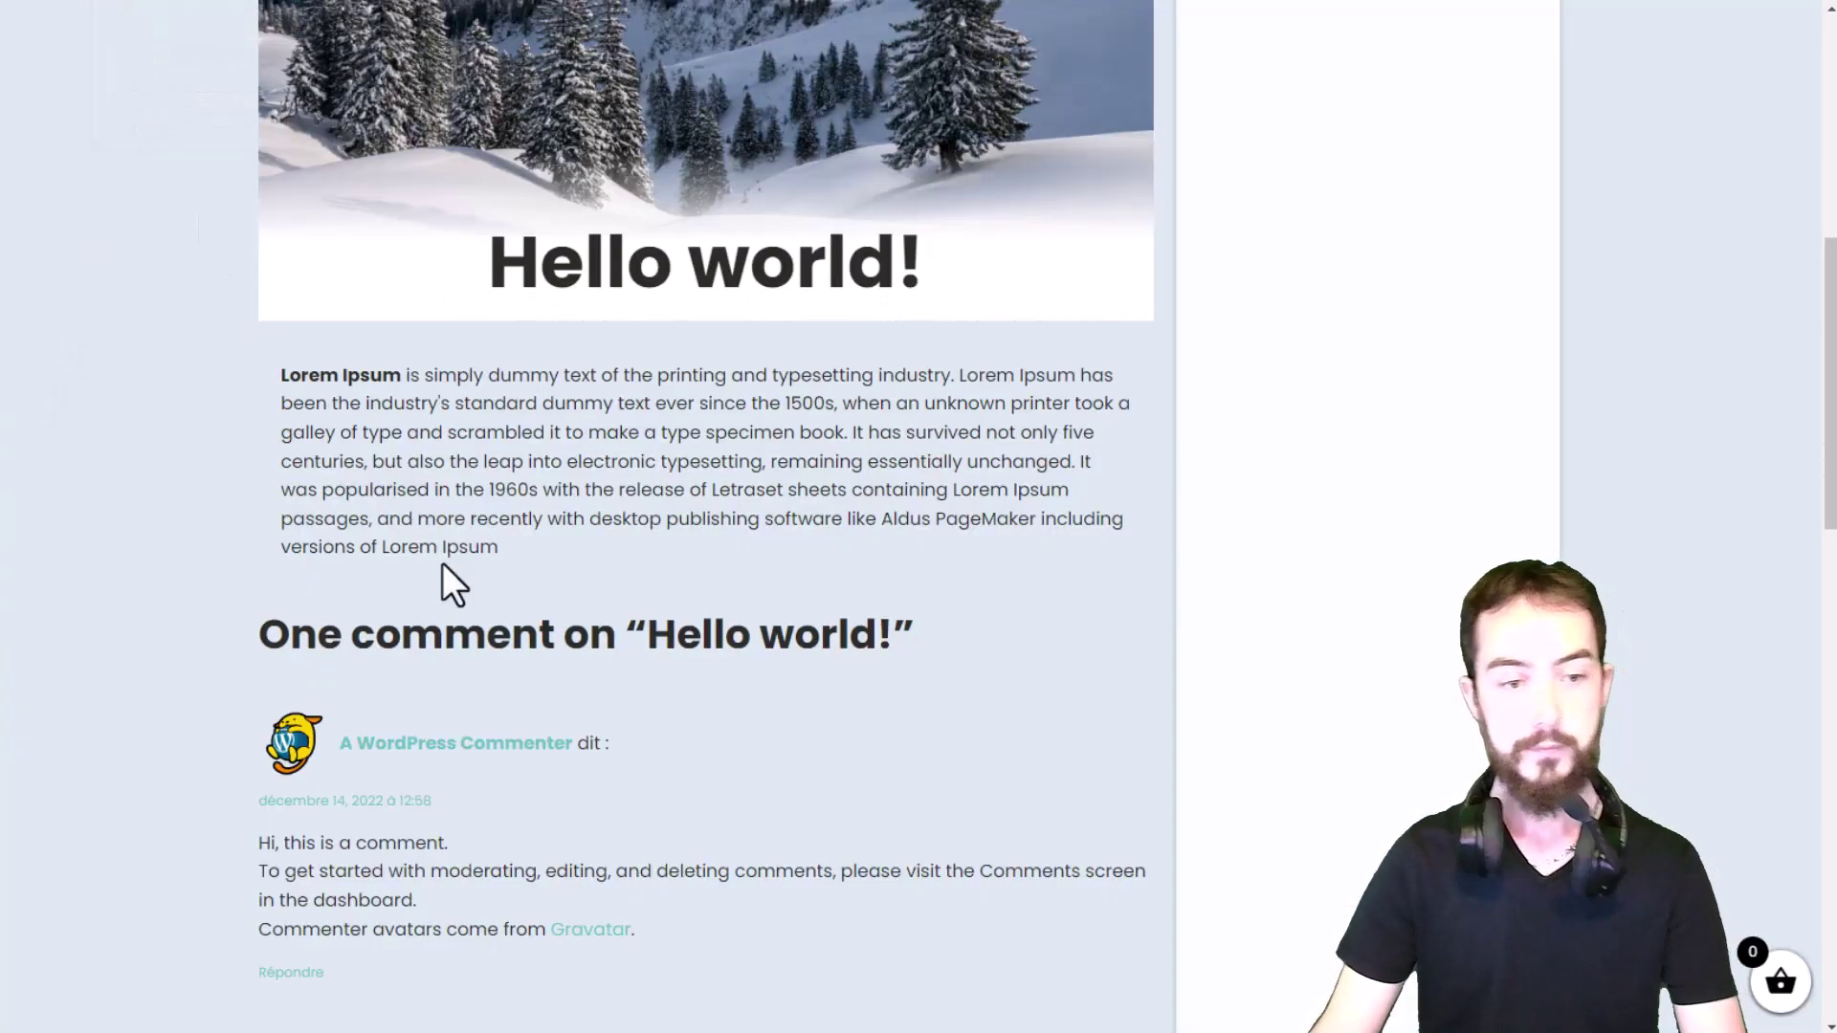
{"action": "key", "text": "F5"}
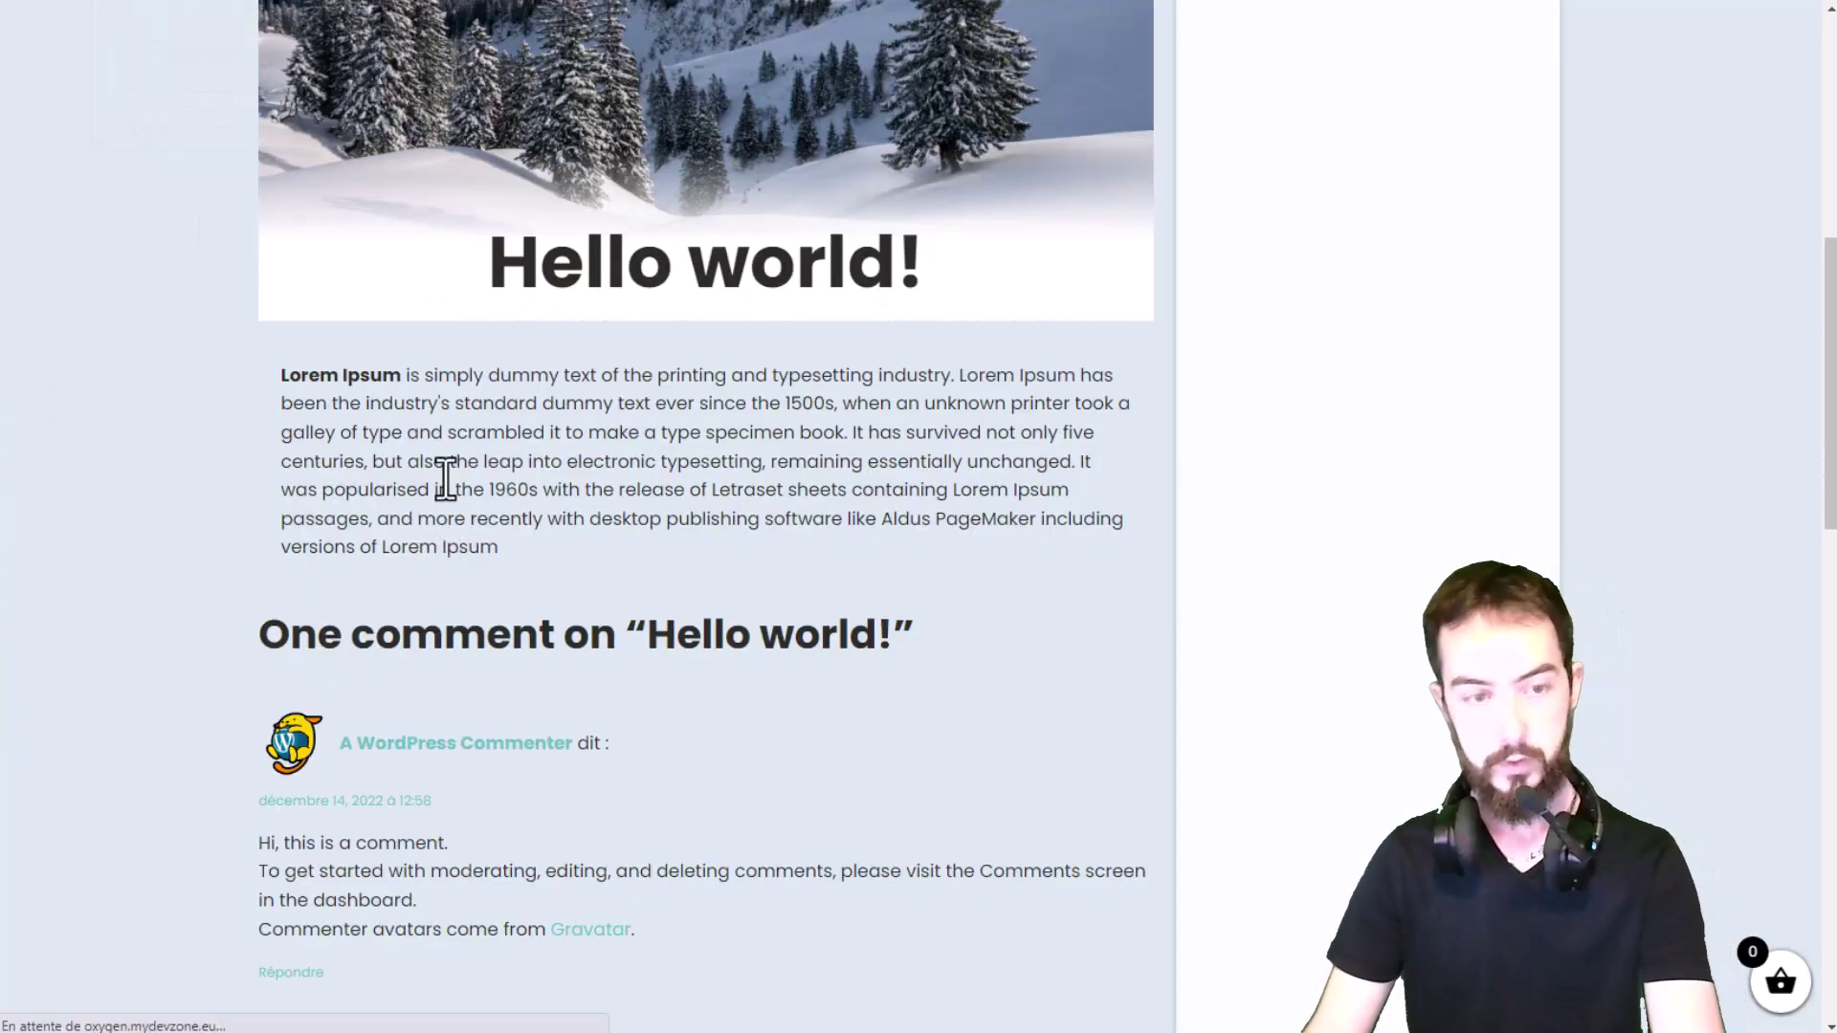
{"action": "scroll", "coordinate": [528, 513], "scroll_direction": "up", "scroll_amount": 6}
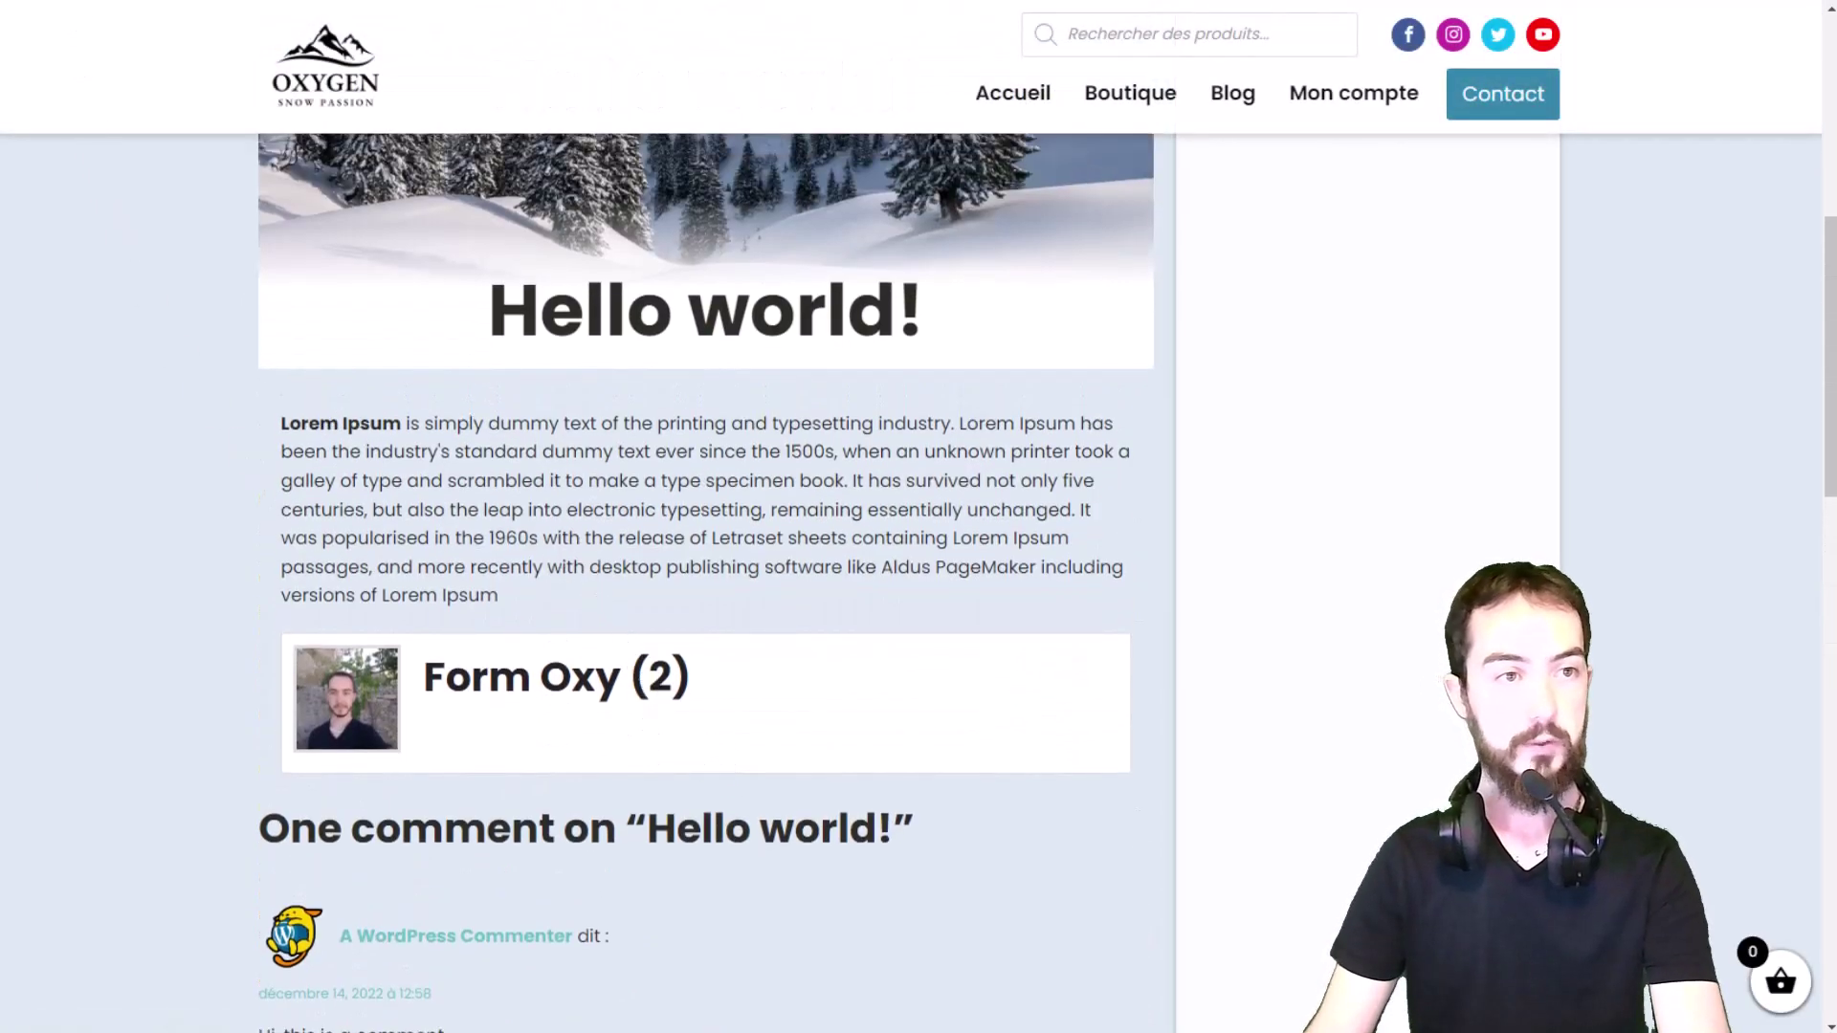
{"action": "scroll", "coordinate": [691, 777], "scroll_direction": "down", "scroll_amount": 2}
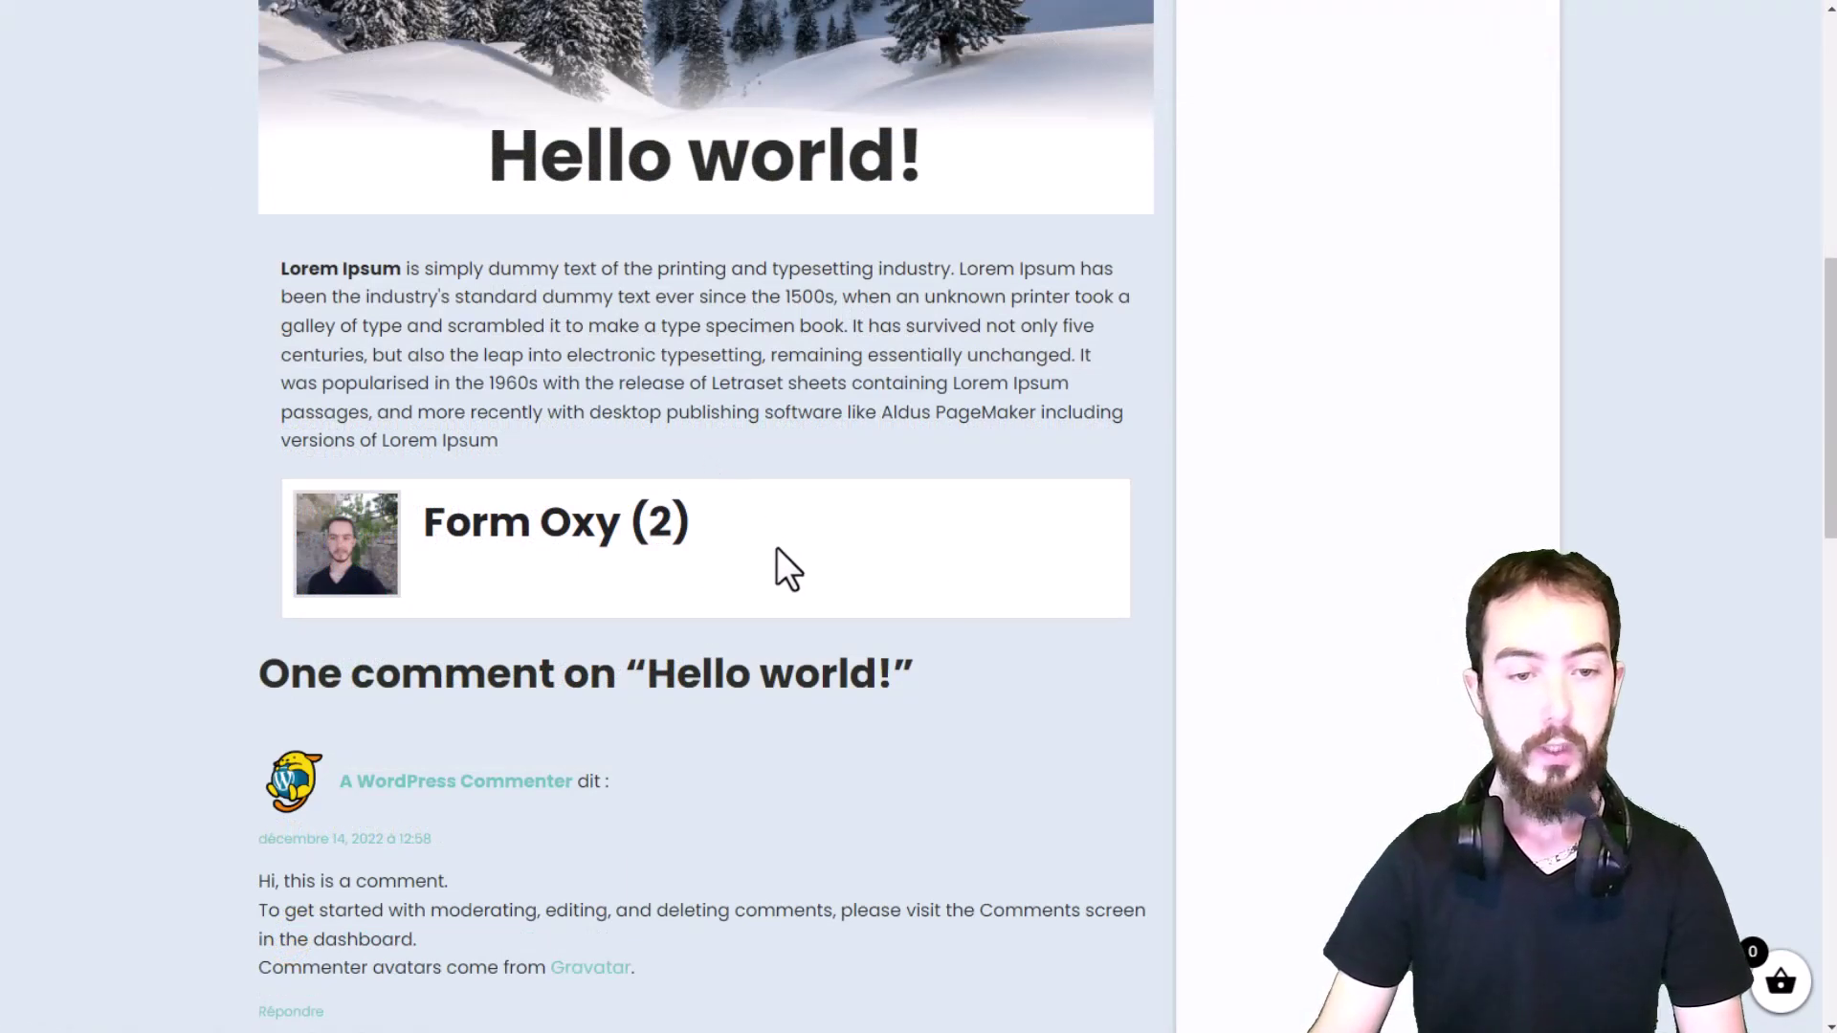
{"action": "key", "text": "F5"}
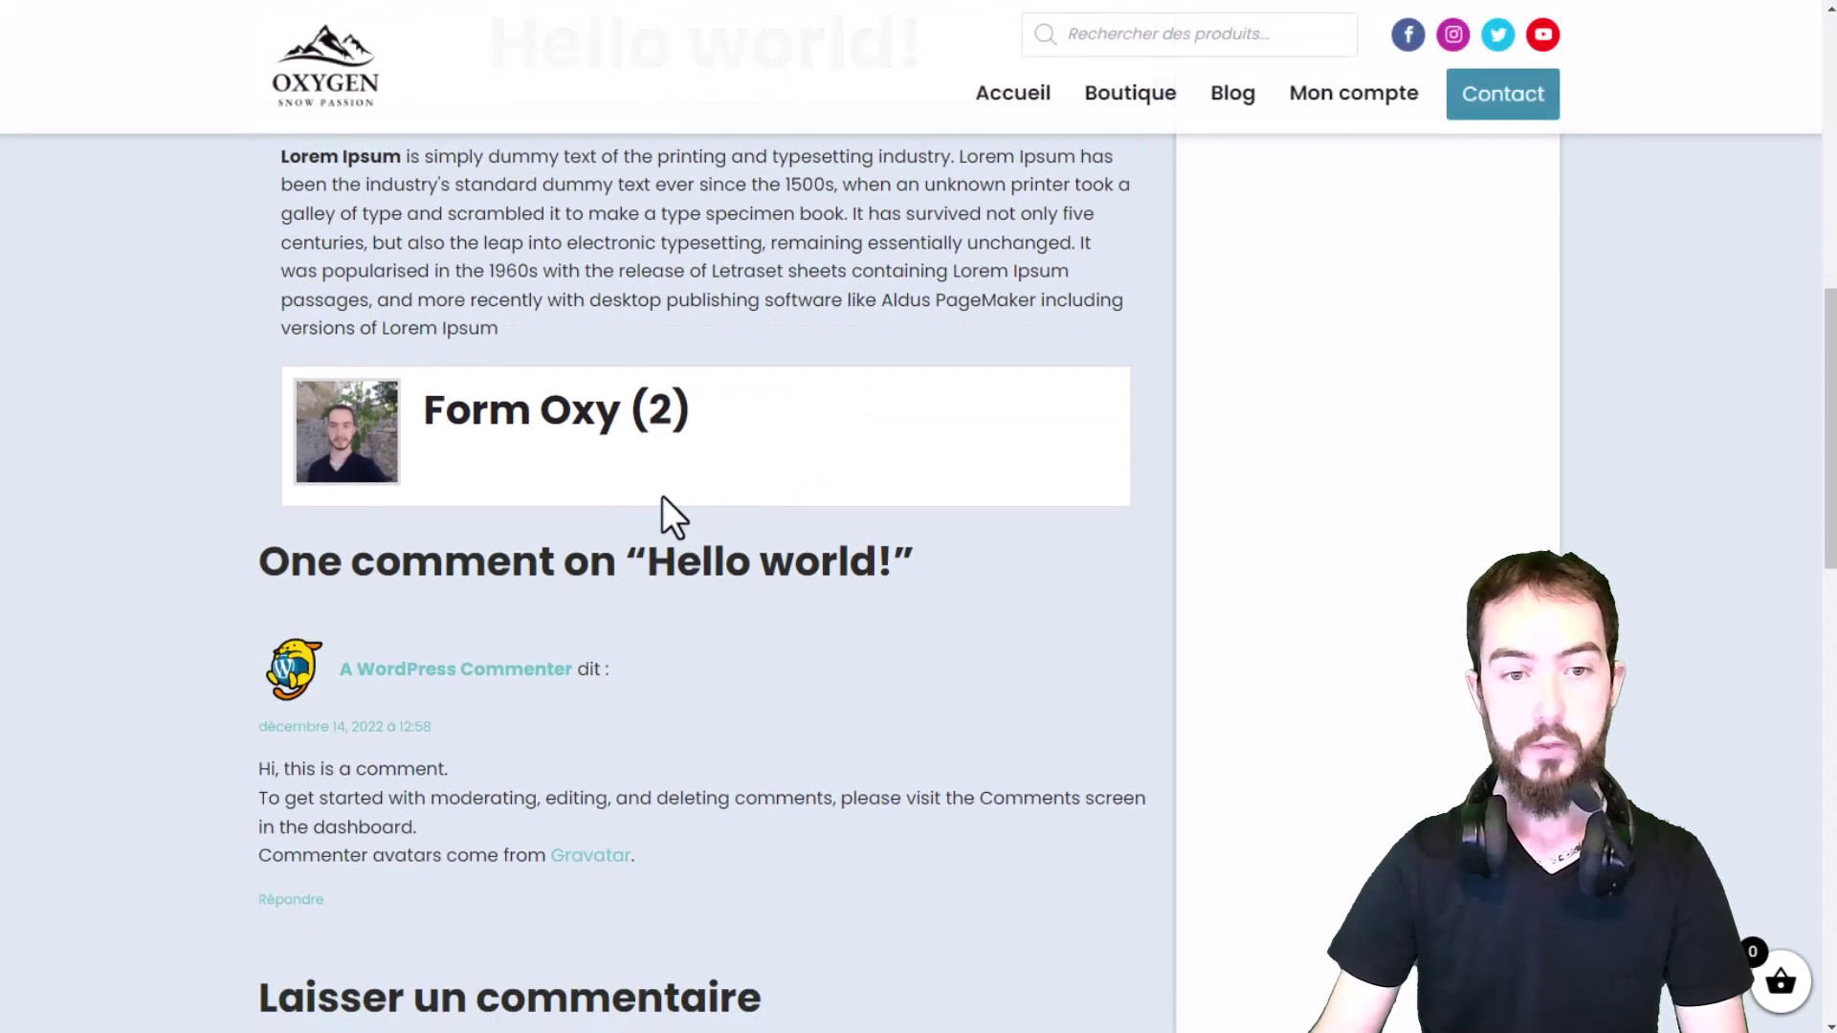
Step: Set the author box design's Social Accounts to Afficher and save the changes
{"action": "key", "text": "ctrl+Tab"}
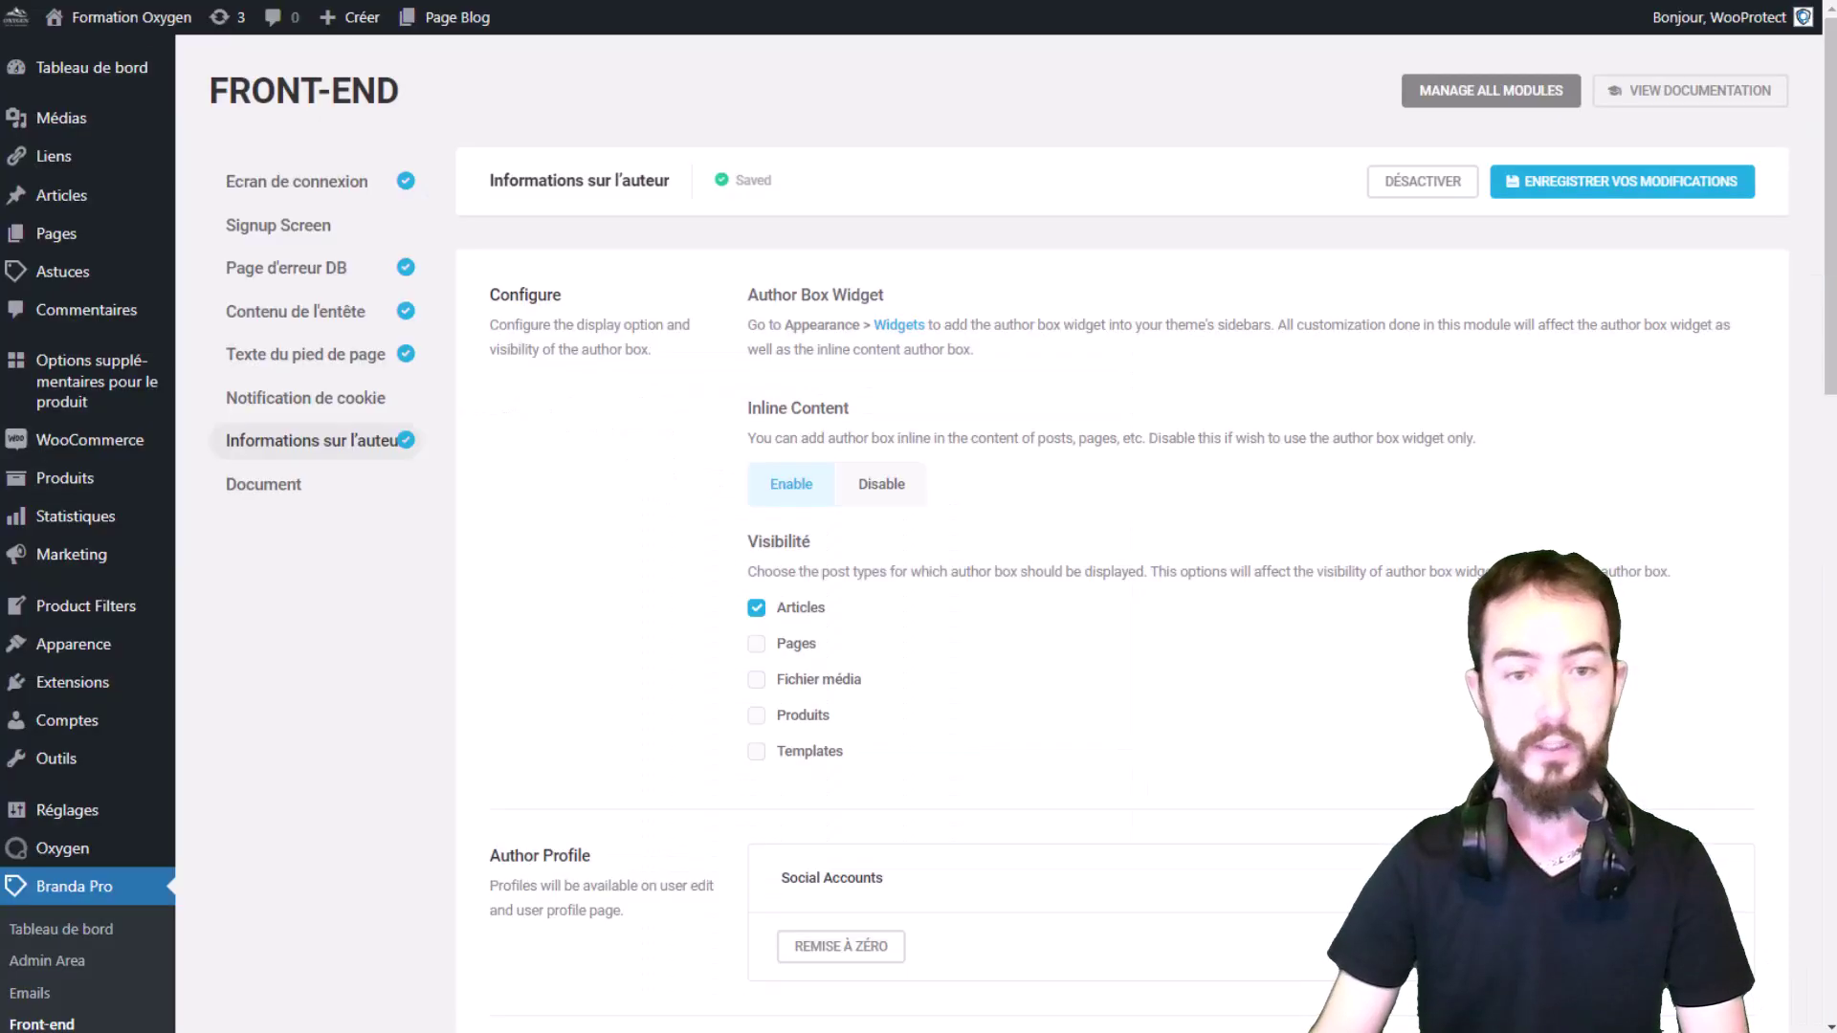
{"action": "scroll", "coordinate": [1187, 161], "scroll_direction": "down", "scroll_amount": 2}
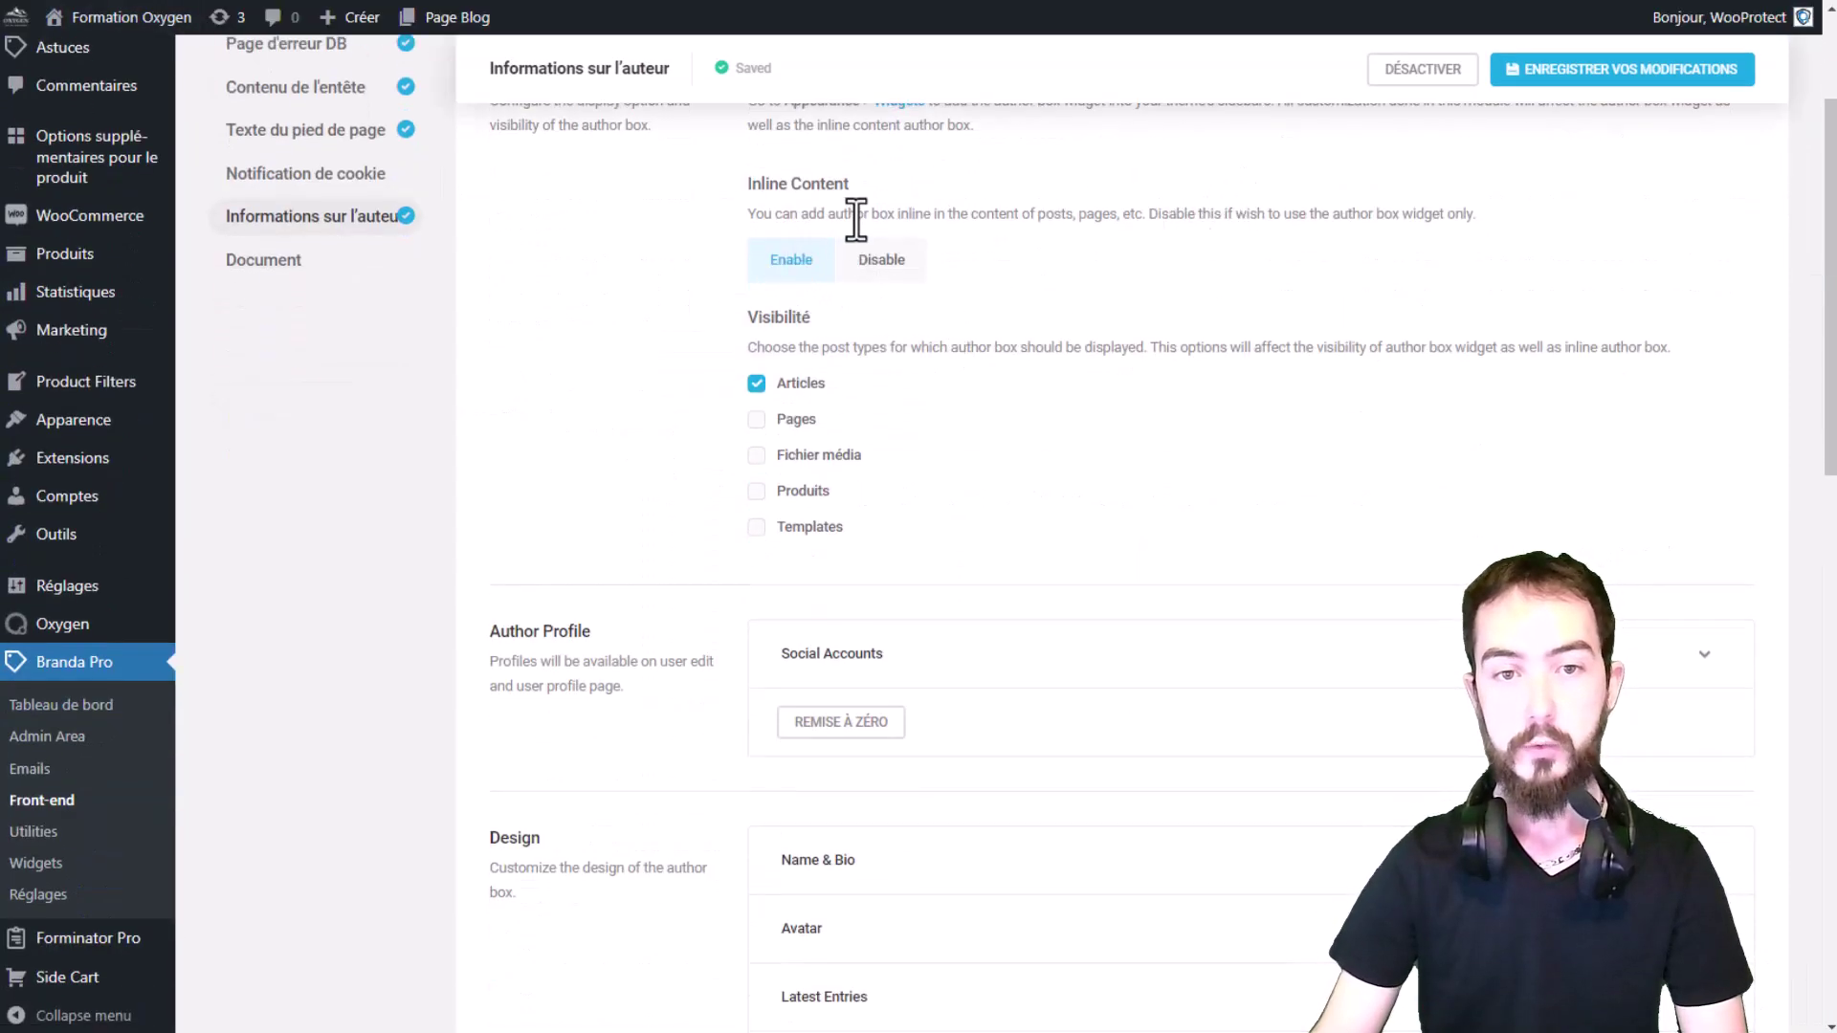
{"action": "scroll", "coordinate": [877, 357], "scroll_direction": "down", "scroll_amount": 1}
{"action": "scroll", "coordinate": [691, 446], "scroll_direction": "down", "scroll_amount": 3}
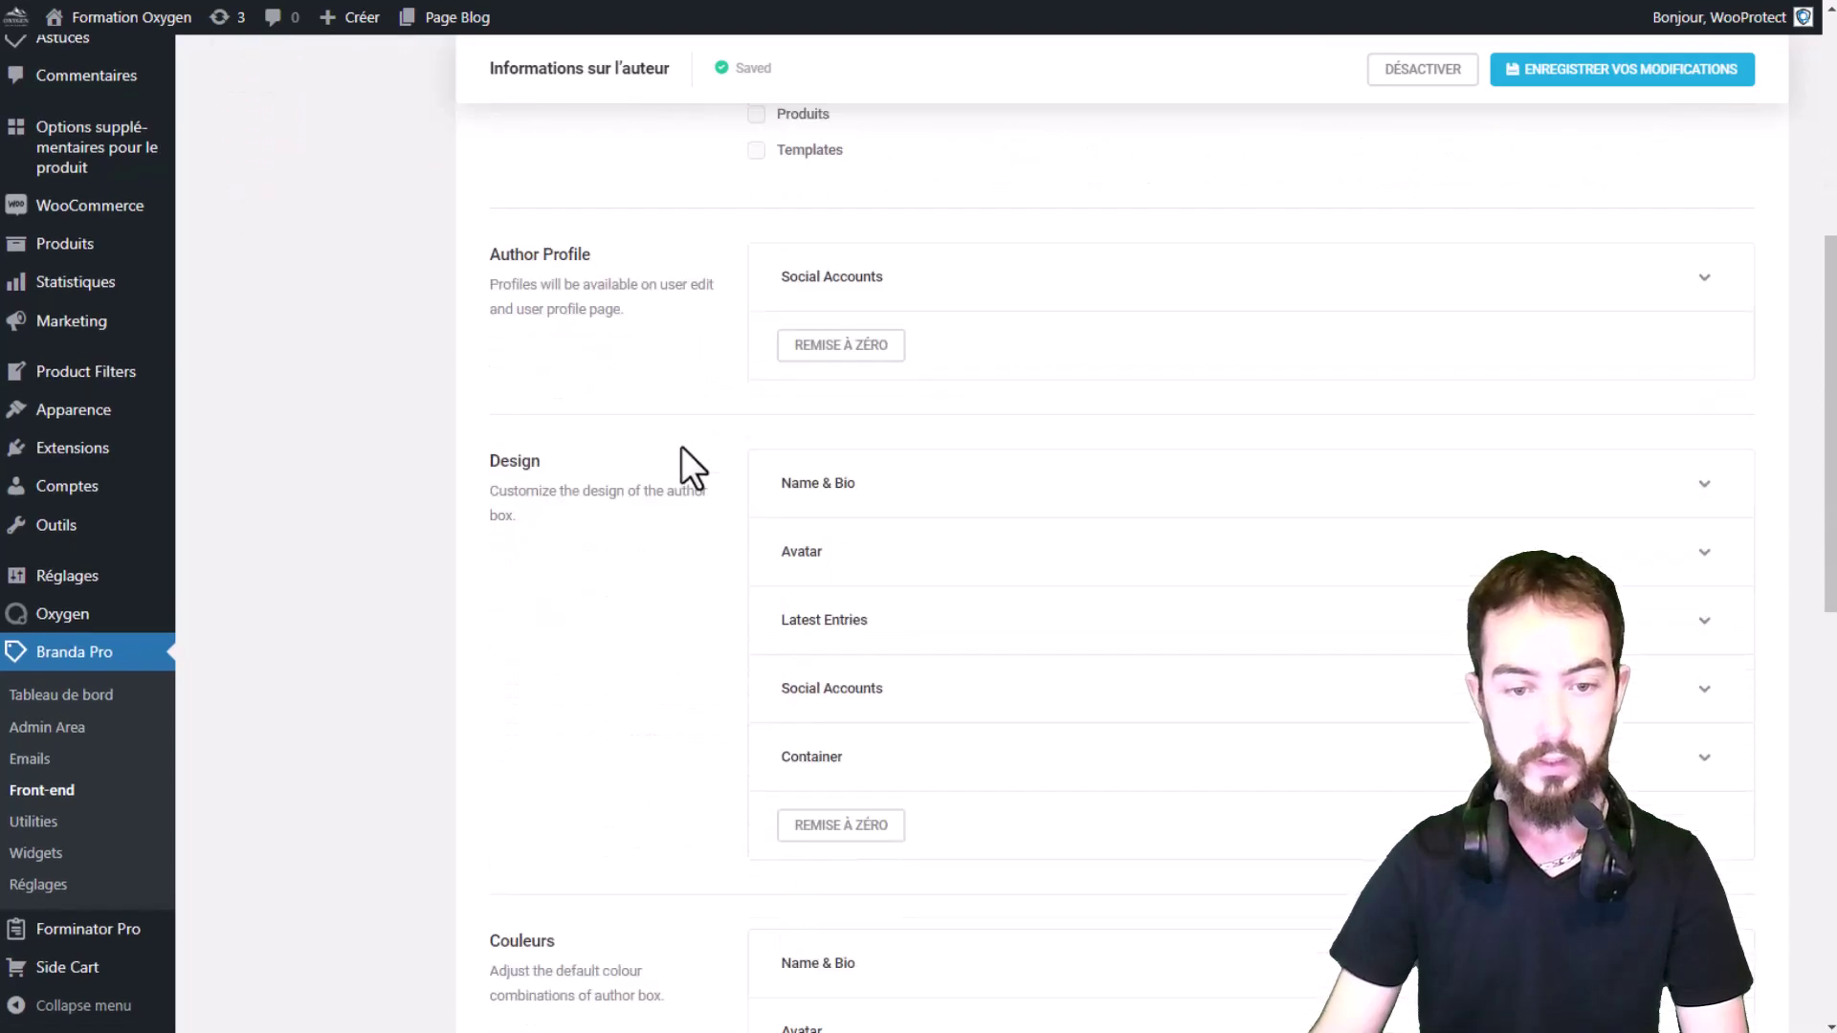
{"action": "left_click", "coordinate": [893, 626]}
{"action": "scroll", "coordinate": [1292, 546], "scroll_direction": "down", "scroll_amount": 2}
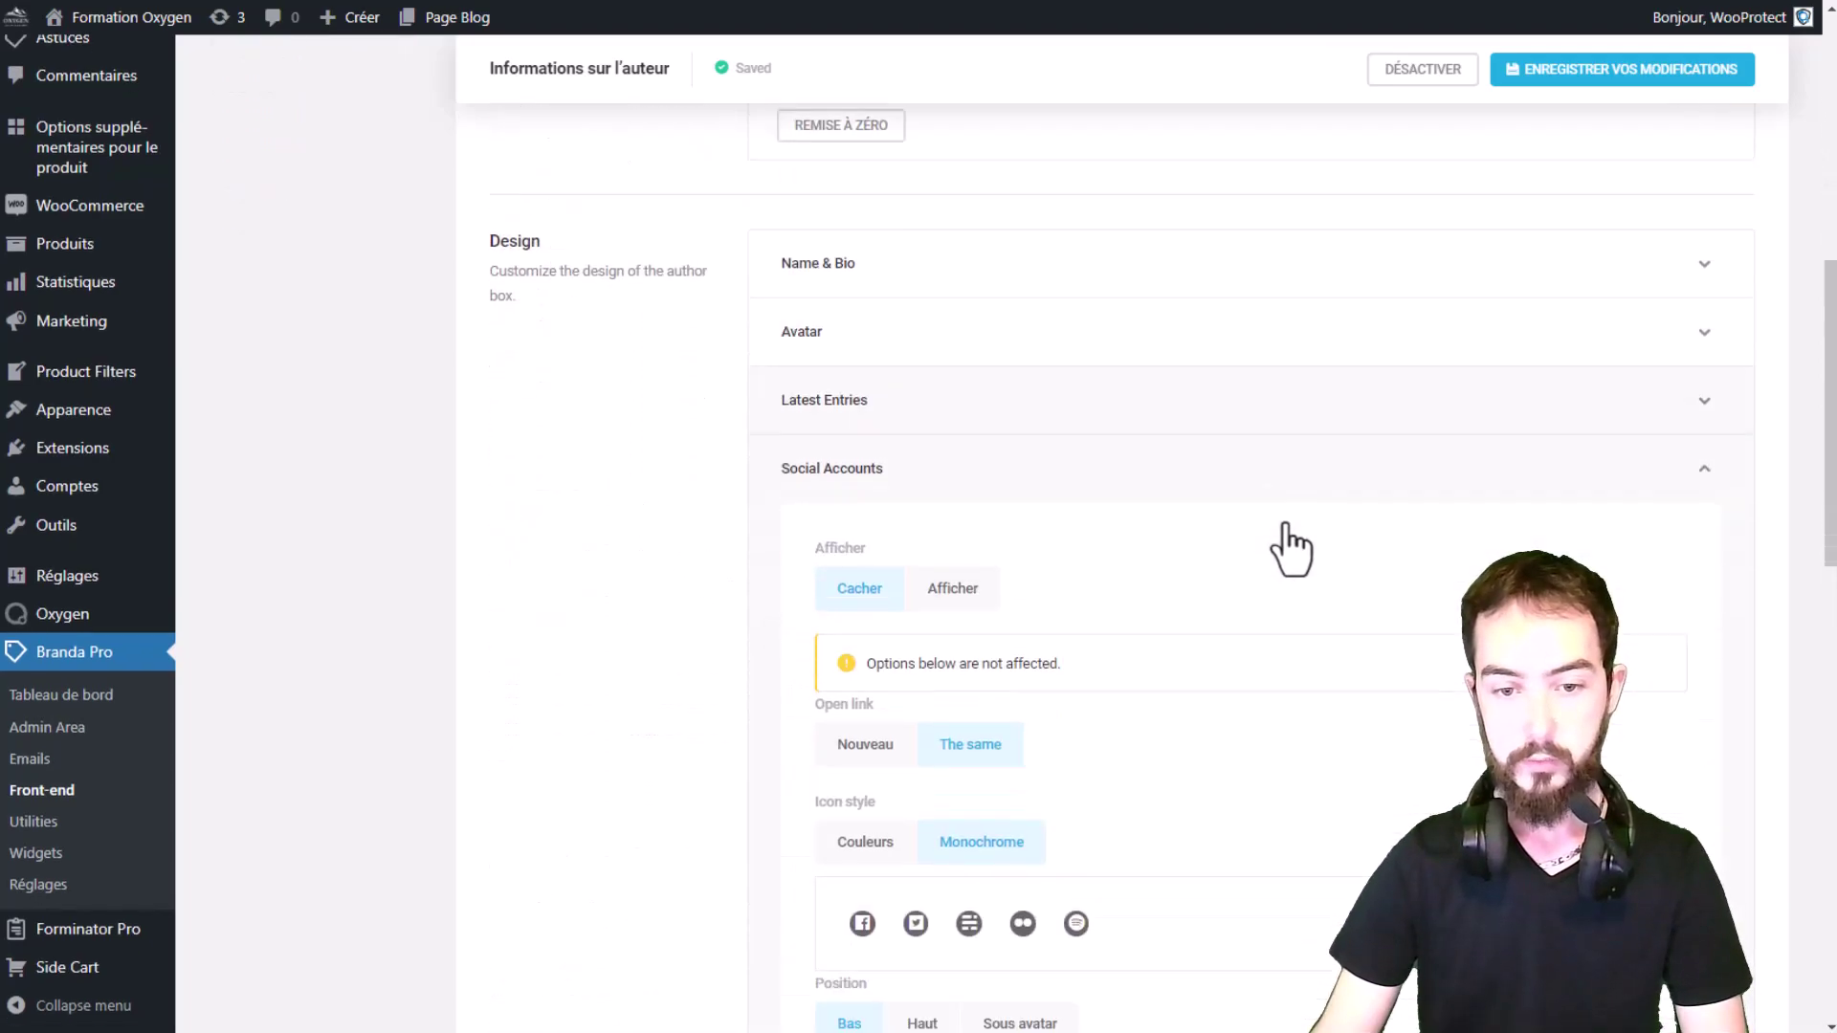
{"action": "left_click", "coordinate": [926, 517]}
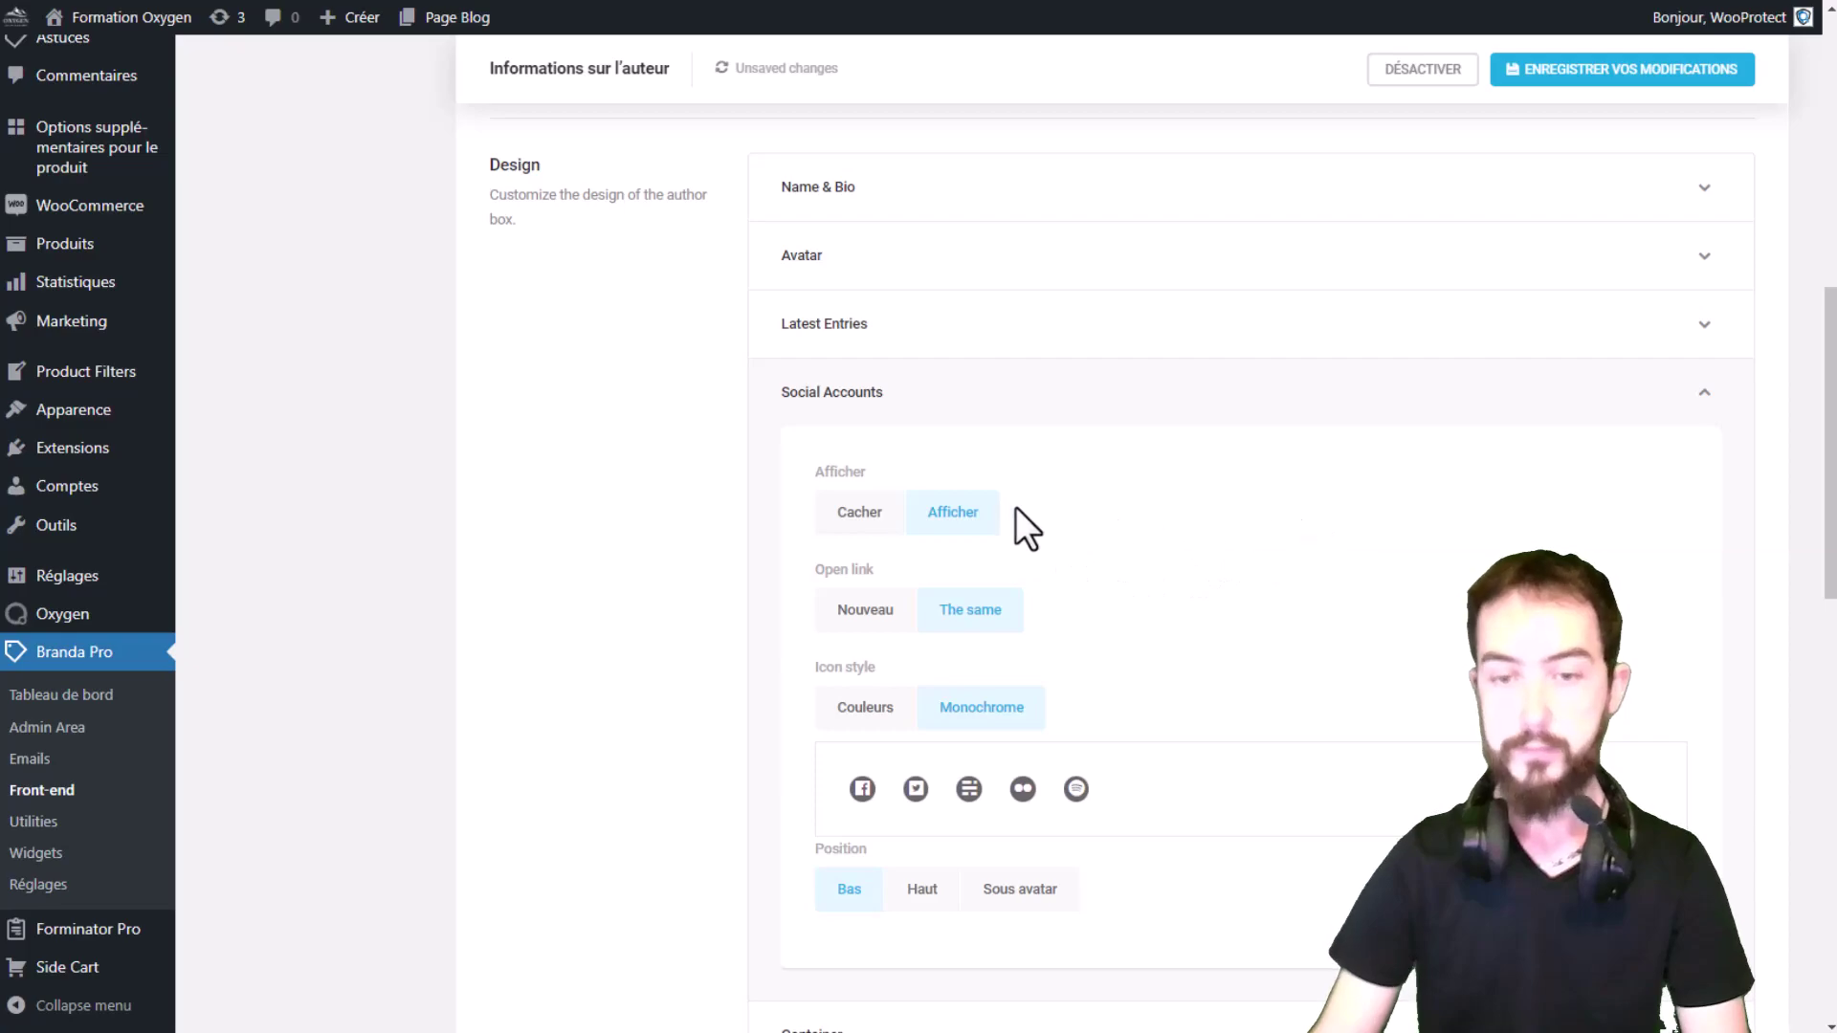
{"action": "left_click", "coordinate": [1615, 73]}
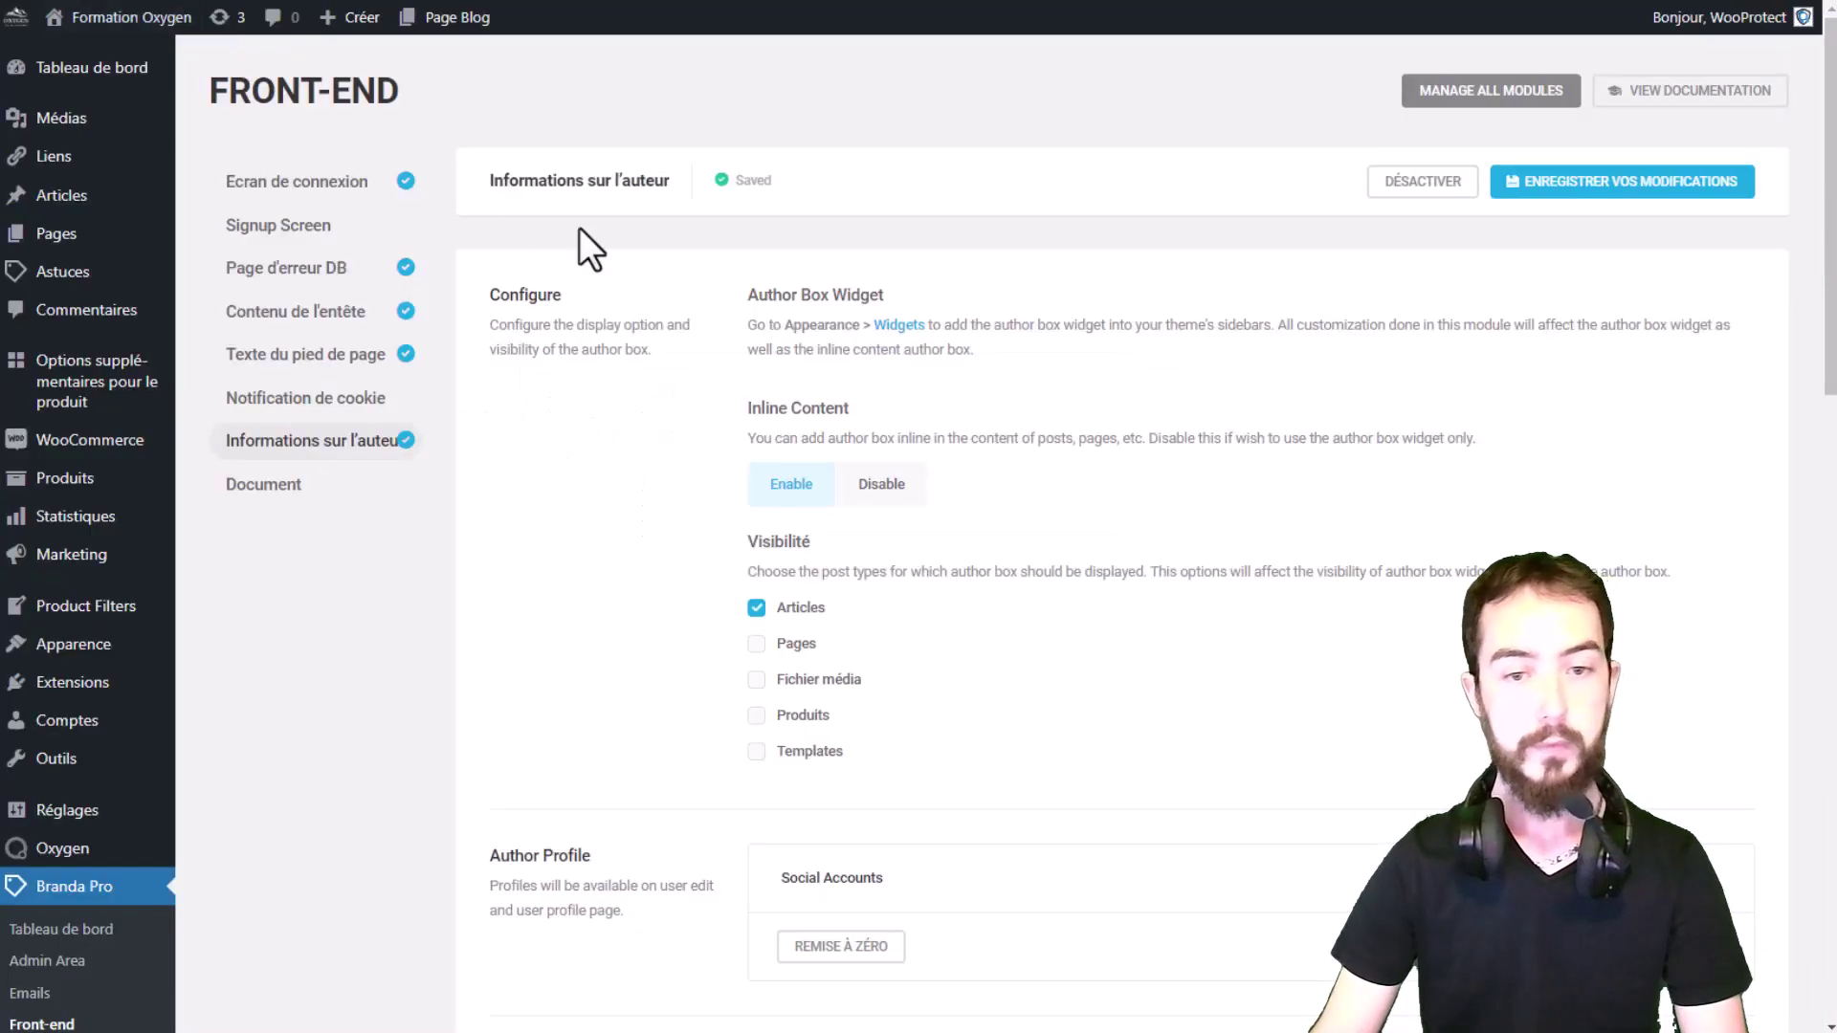
Step: Expand the Author Profile Social Accounts list to review it, then collapse it again
{"action": "scroll", "coordinate": [905, 517], "scroll_direction": "down", "scroll_amount": 6}
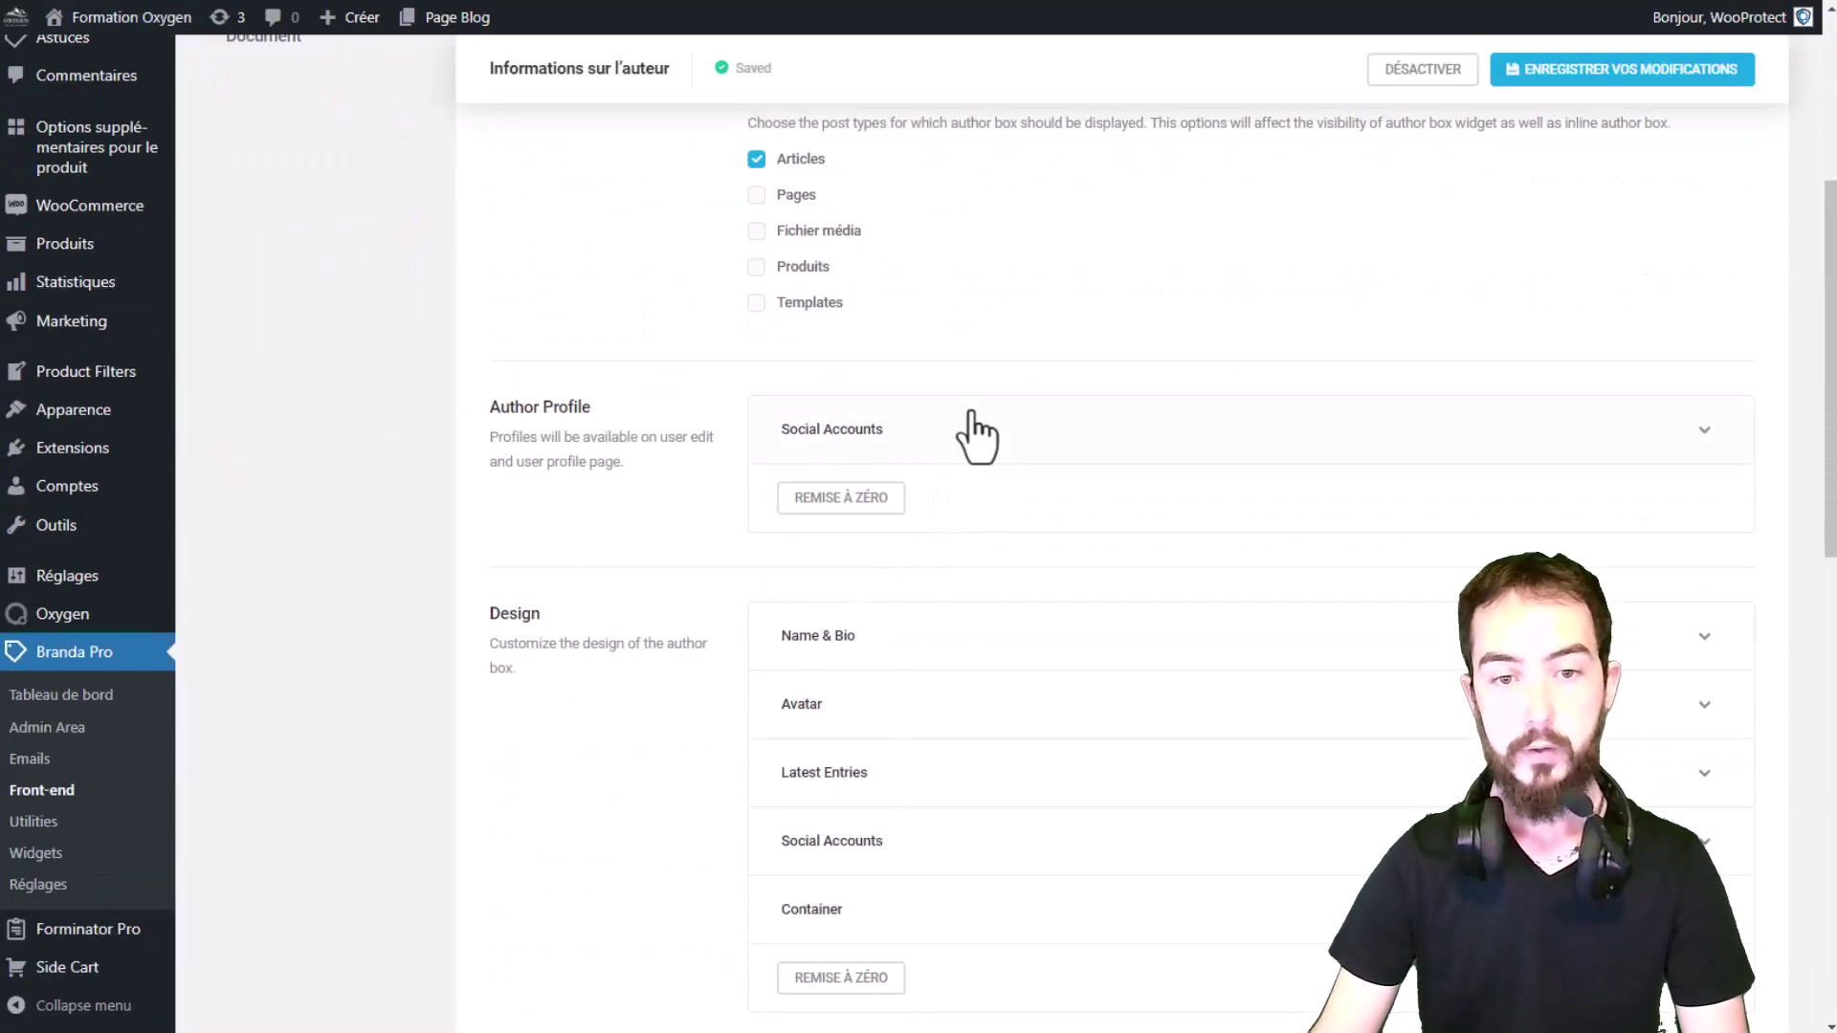
{"action": "left_click", "coordinate": [977, 433]}
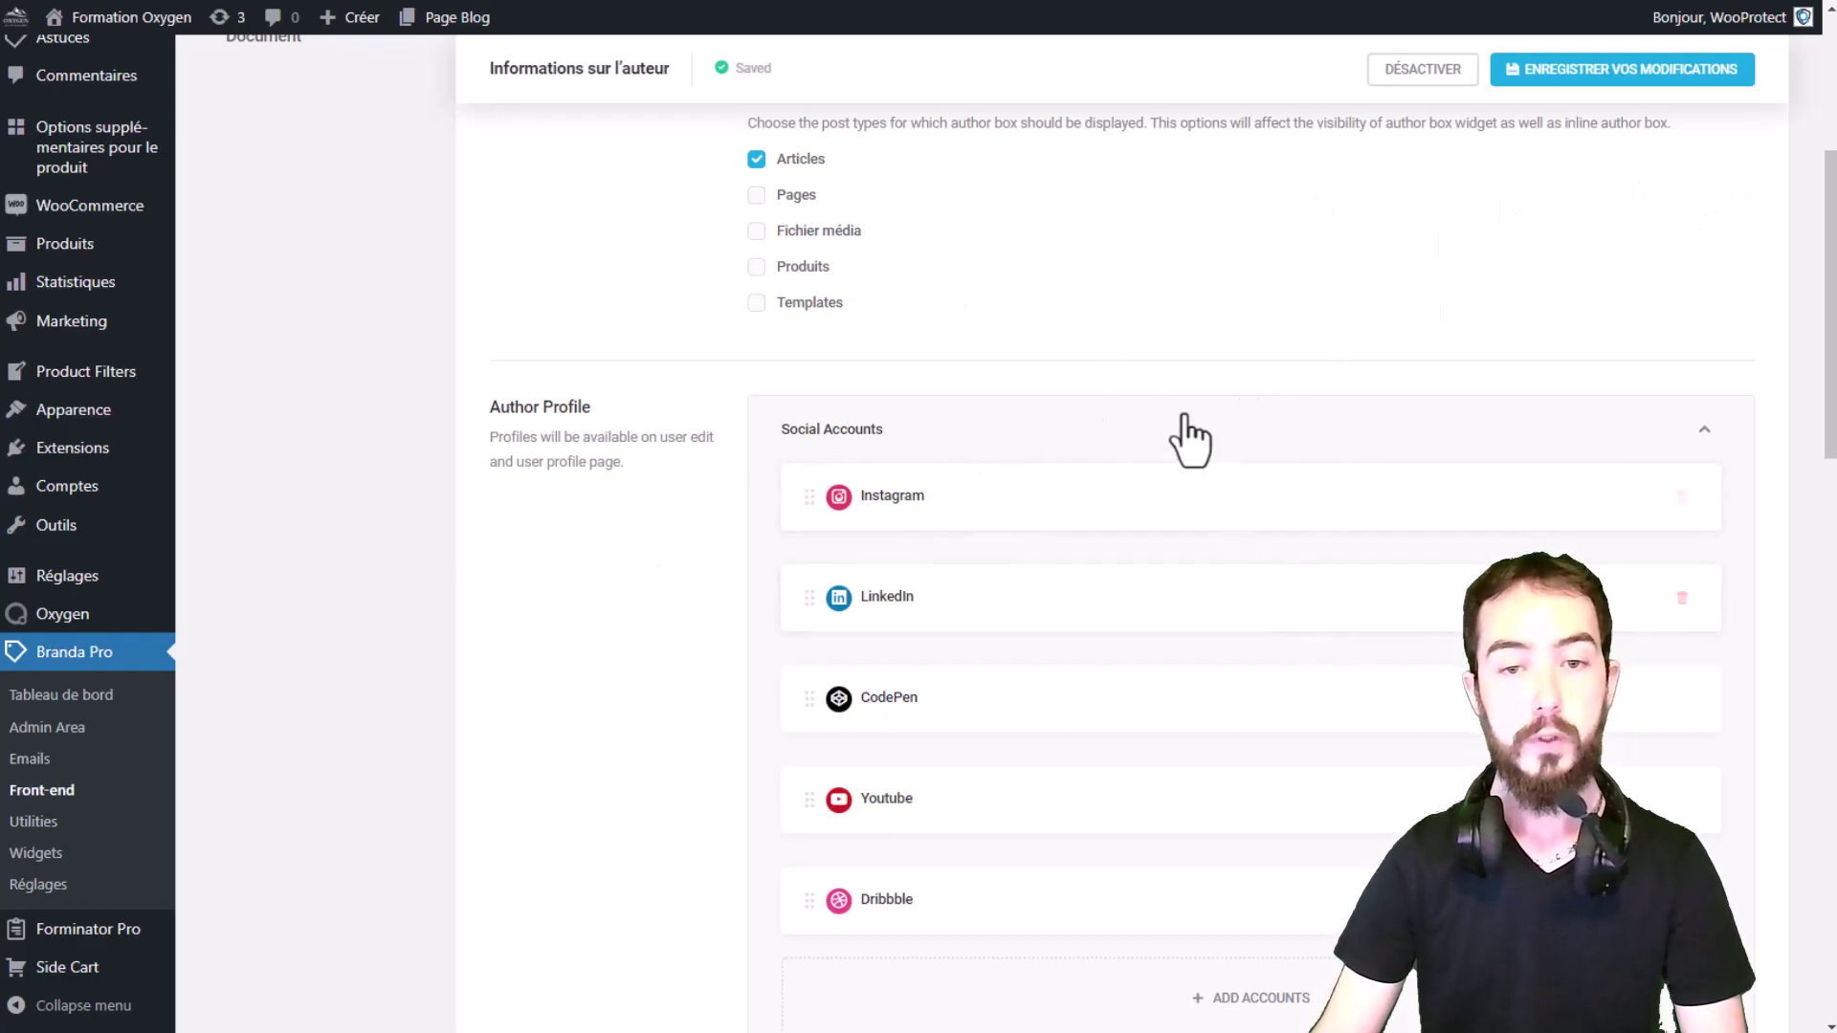
{"action": "scroll", "coordinate": [1116, 300], "scroll_direction": "down", "scroll_amount": 2}
{"action": "scroll", "coordinate": [1013, 246], "scroll_direction": "down", "scroll_amount": 4}
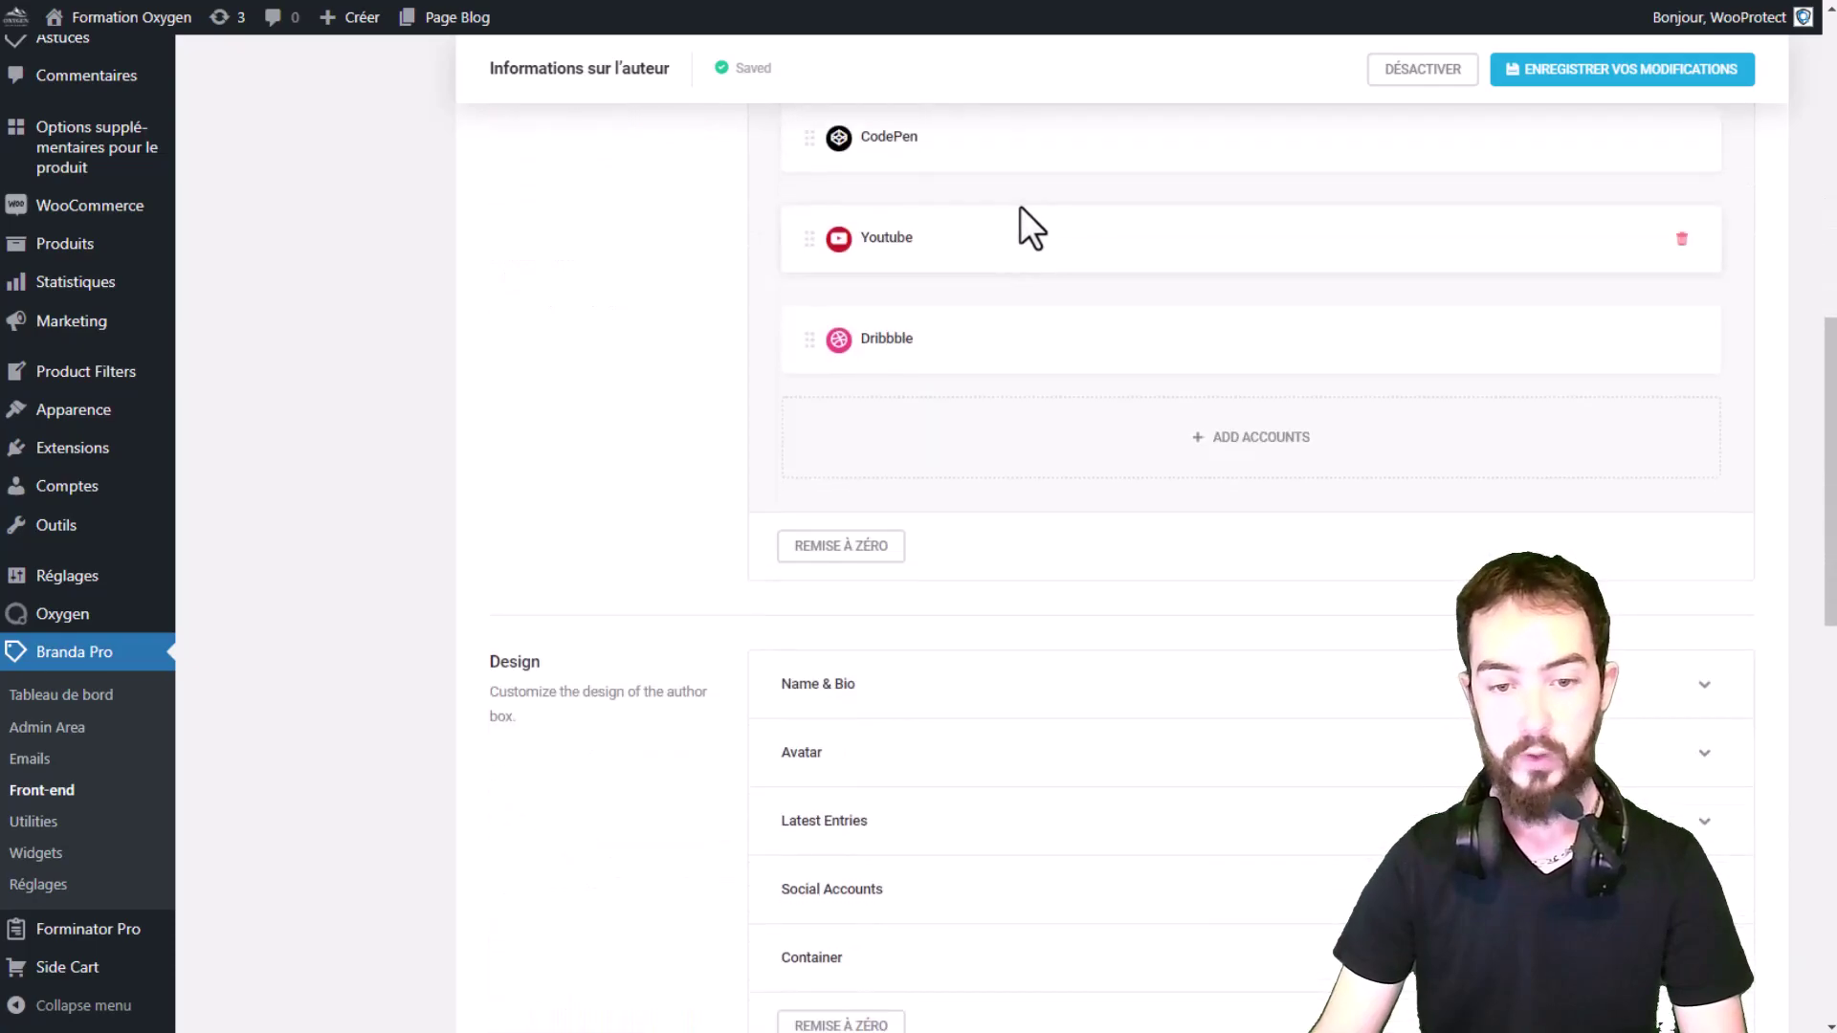
{"action": "scroll", "coordinate": [1041, 230], "scroll_direction": "up", "scroll_amount": 6}
{"action": "left_click", "coordinate": [981, 432]}
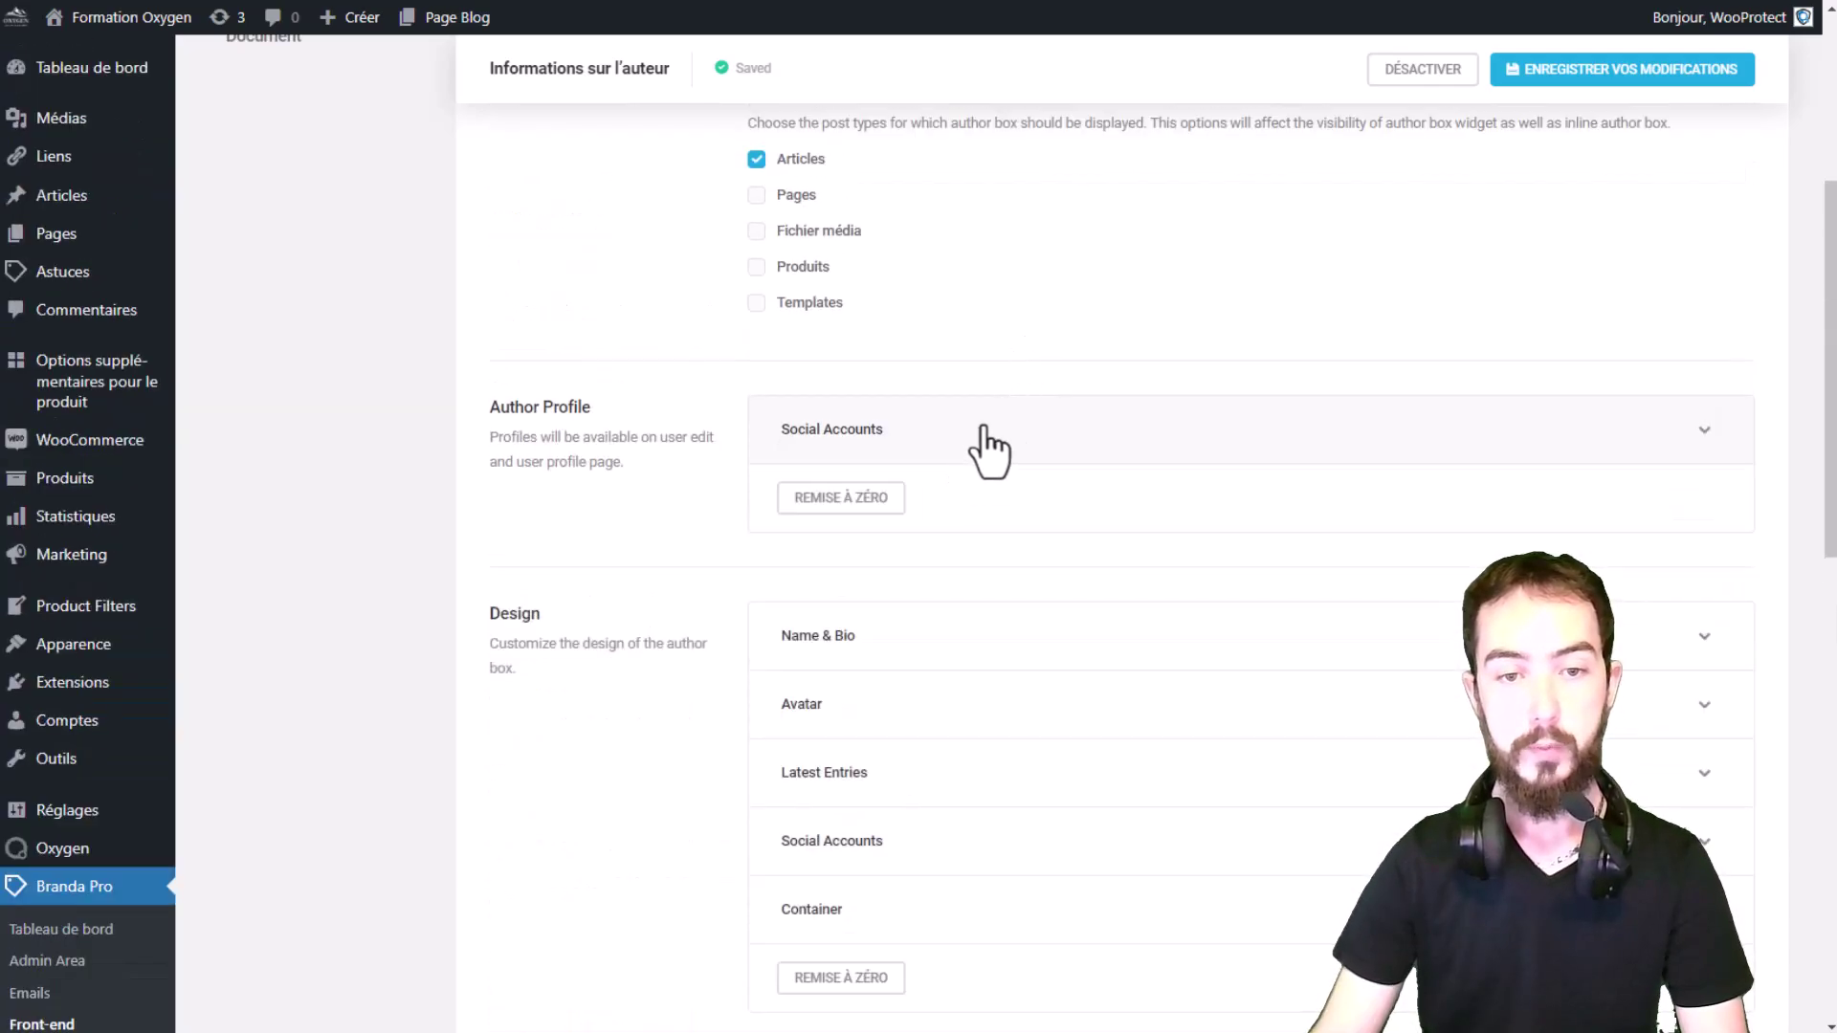
Step: Insert empty CSS rules for Box content, Avatar and Médias sociaux into the custom CSS
{"action": "scroll", "coordinate": [739, 237], "scroll_direction": "down", "scroll_amount": 2}
{"action": "scroll", "coordinate": [628, 230], "scroll_direction": "down", "scroll_amount": 1}
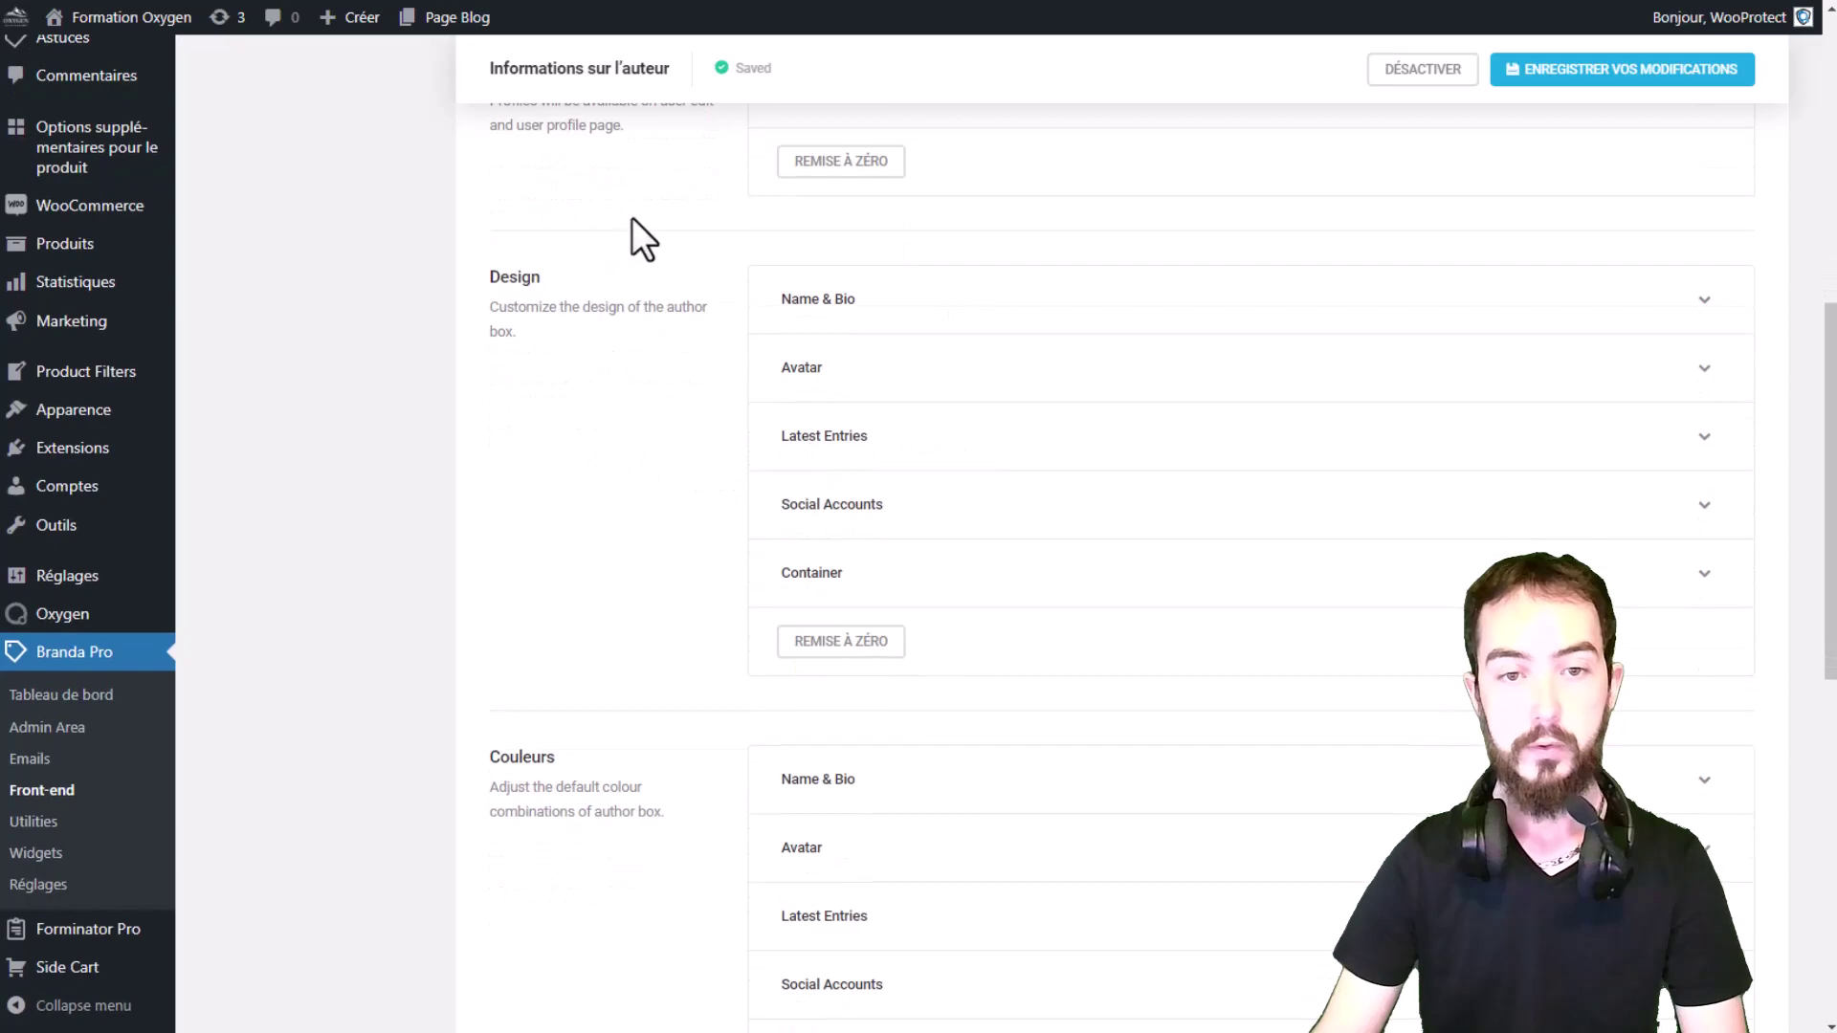
{"action": "scroll", "coordinate": [664, 331], "scroll_direction": "down", "scroll_amount": 3}
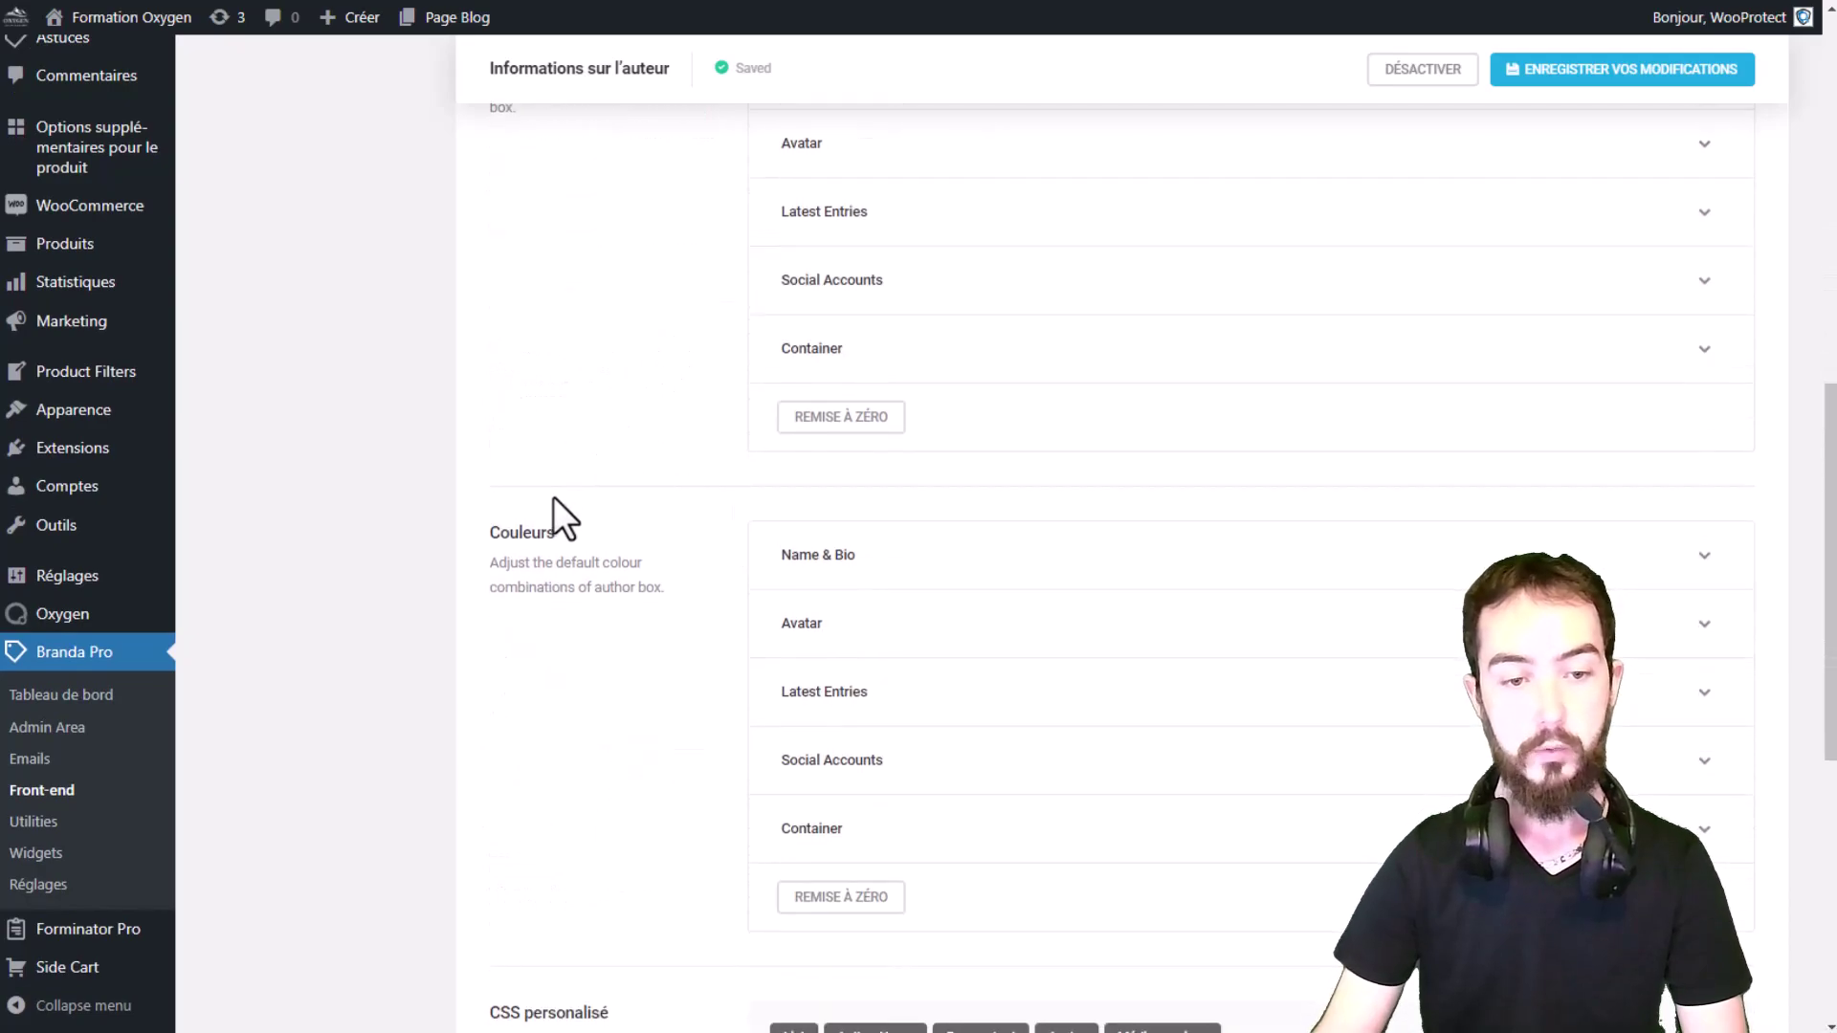
{"action": "scroll", "coordinate": [553, 497], "scroll_direction": "down", "scroll_amount": 3}
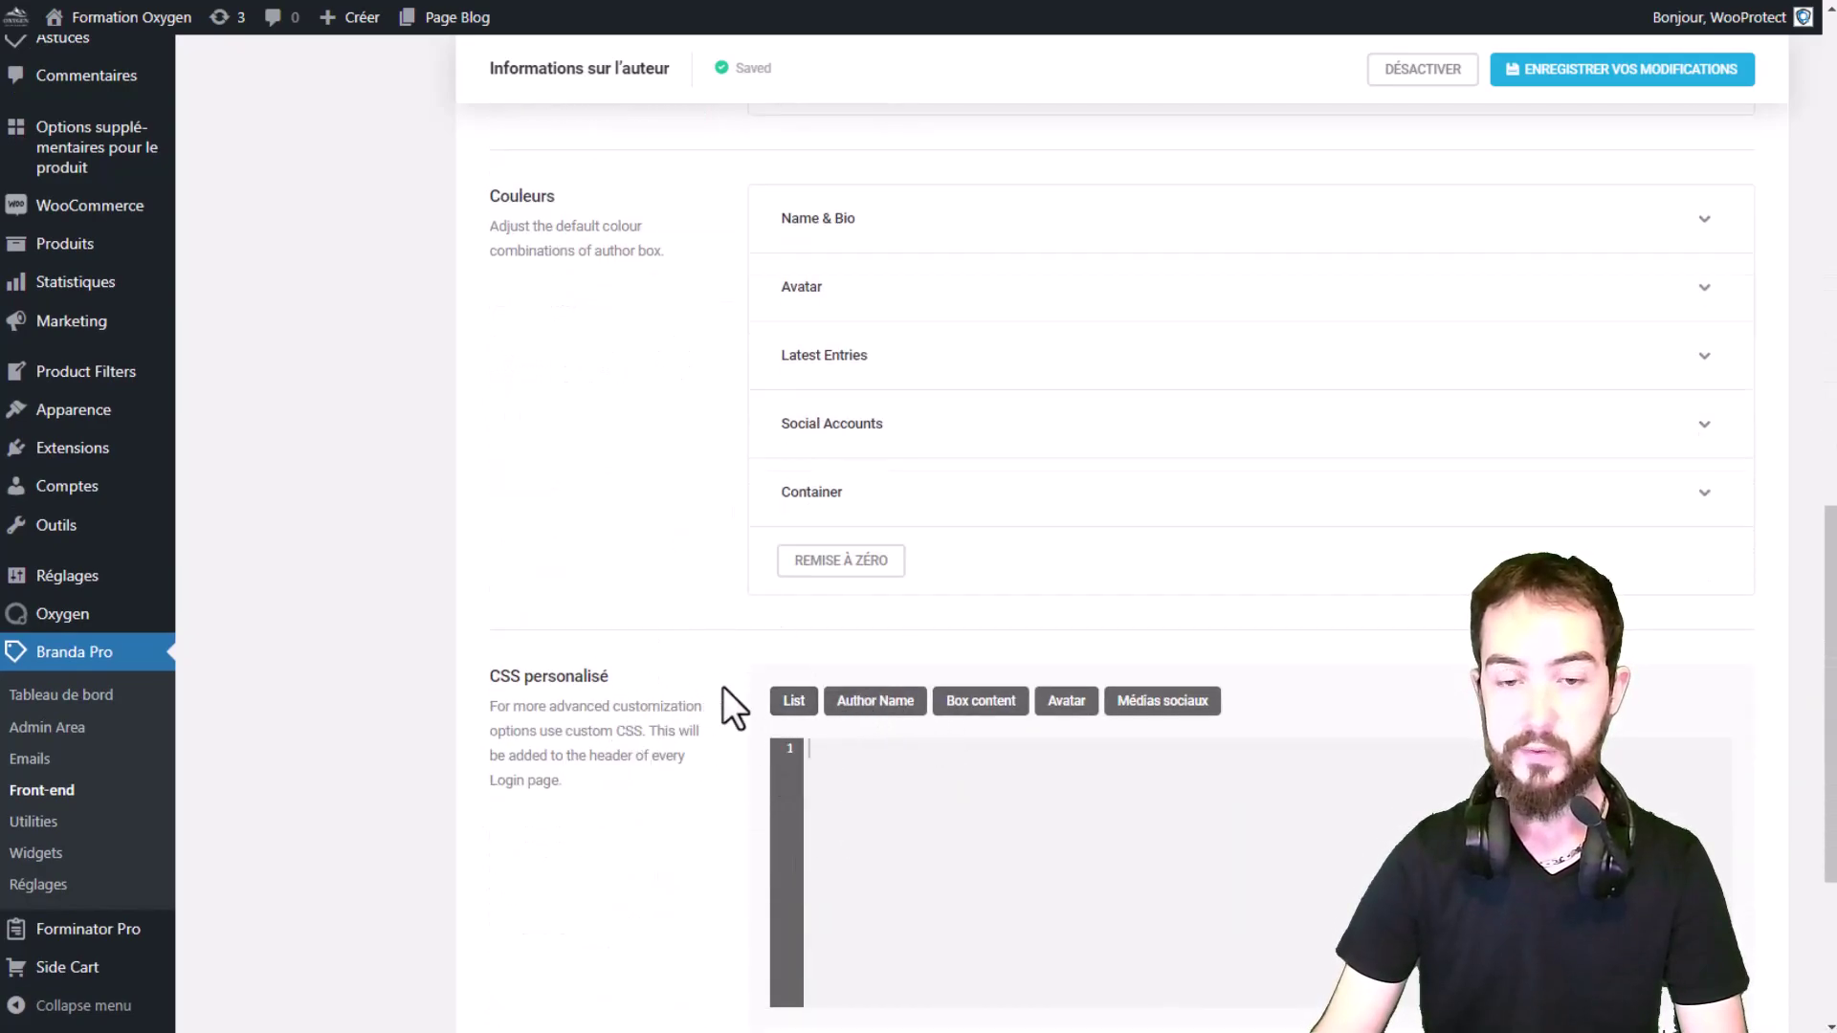
{"action": "scroll", "coordinate": [1017, 758], "scroll_direction": "down", "scroll_amount": 3}
{"action": "left_click", "coordinate": [962, 364]}
{"action": "left_click", "coordinate": [1066, 364]}
{"action": "left_click", "coordinate": [1162, 364]}
{"action": "scroll", "coordinate": [1197, 549], "scroll_direction": "up", "scroll_amount": 12}
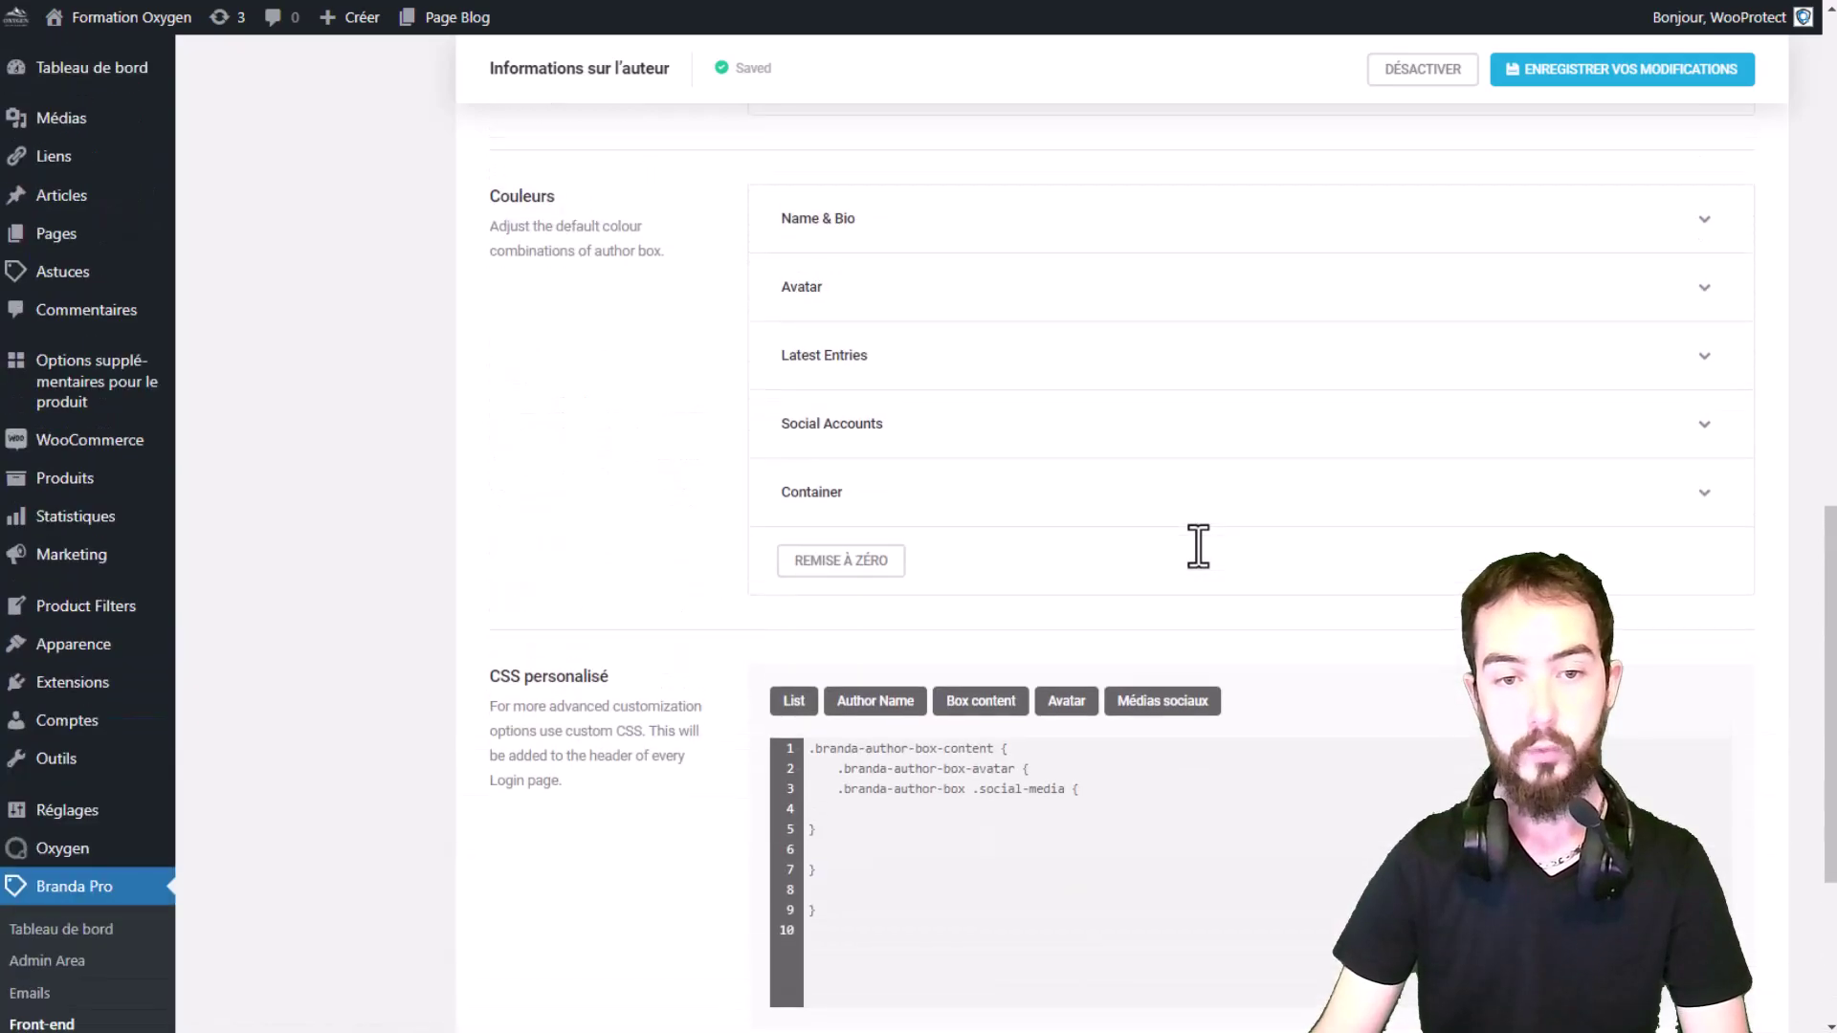
{"action": "scroll", "coordinate": [1194, 550], "scroll_direction": "up", "scroll_amount": 5}
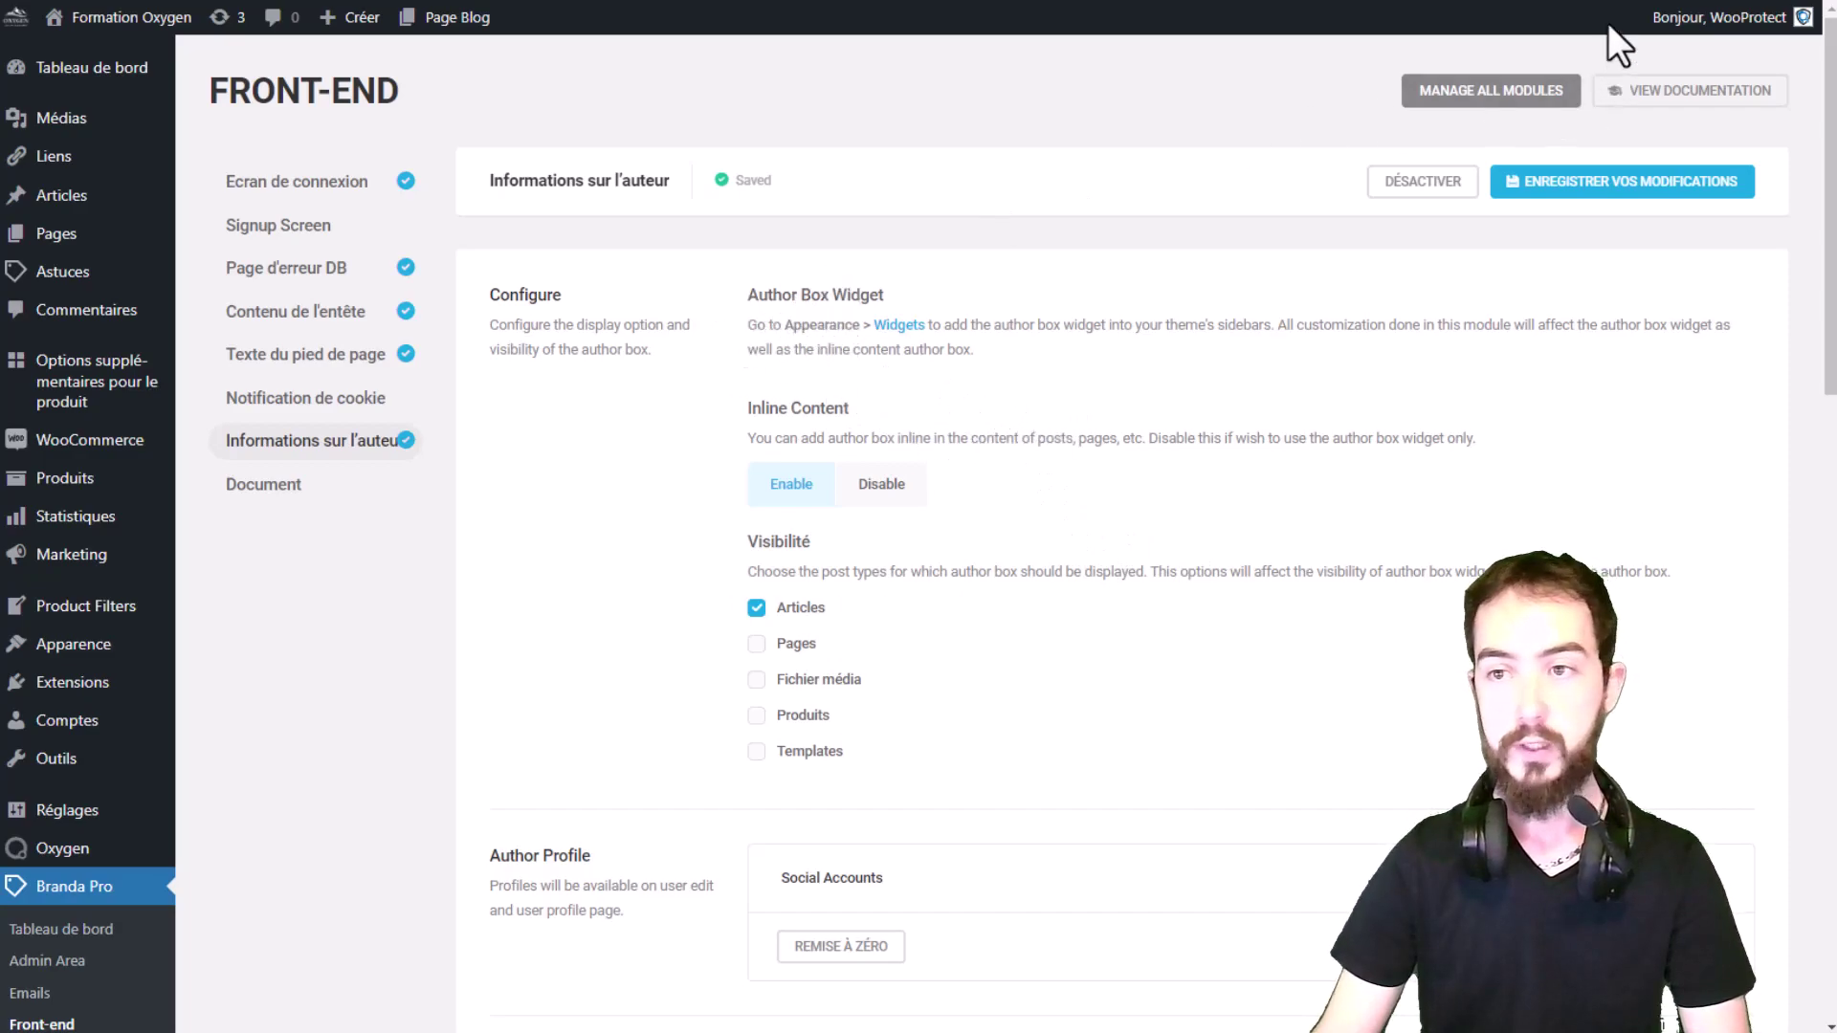
Step: Set the profile's Renseignements biographiques to 'Renseignements bio visible en Front'
{"action": "left_click", "coordinate": [1719, 37]}
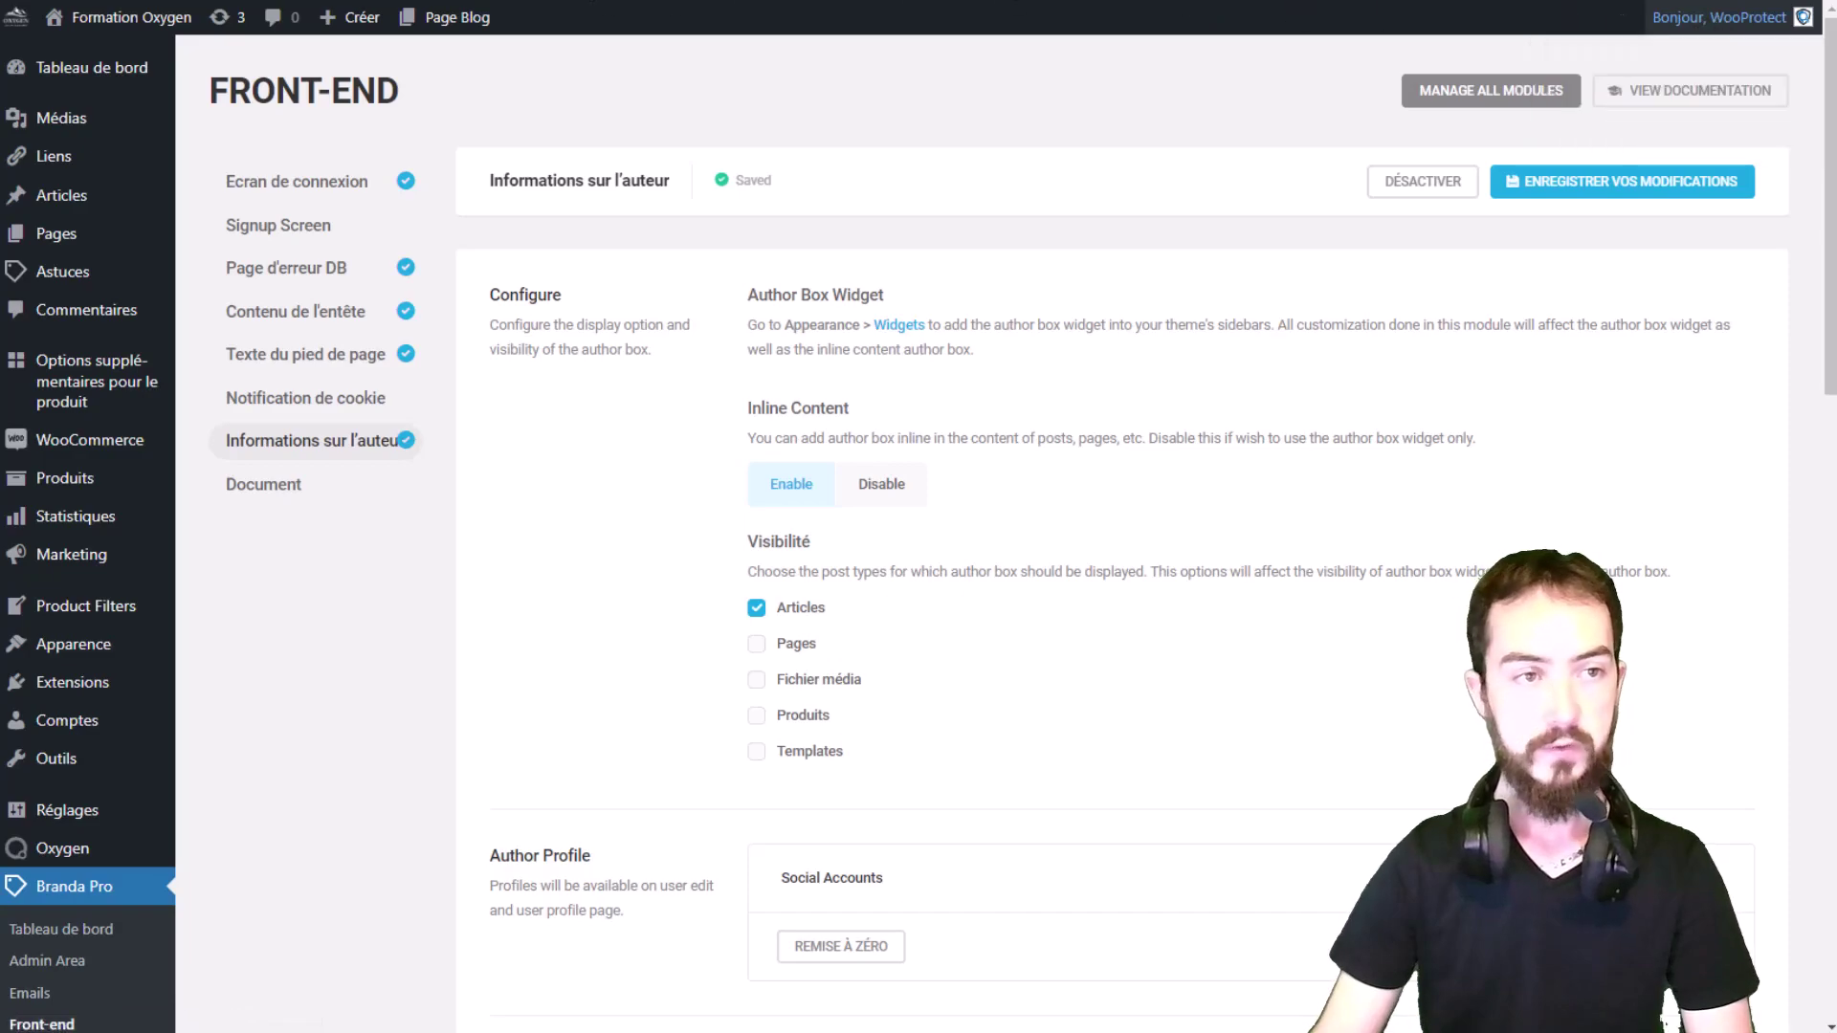
{"action": "scroll", "coordinate": [653, 328], "scroll_direction": "down", "scroll_amount": 12}
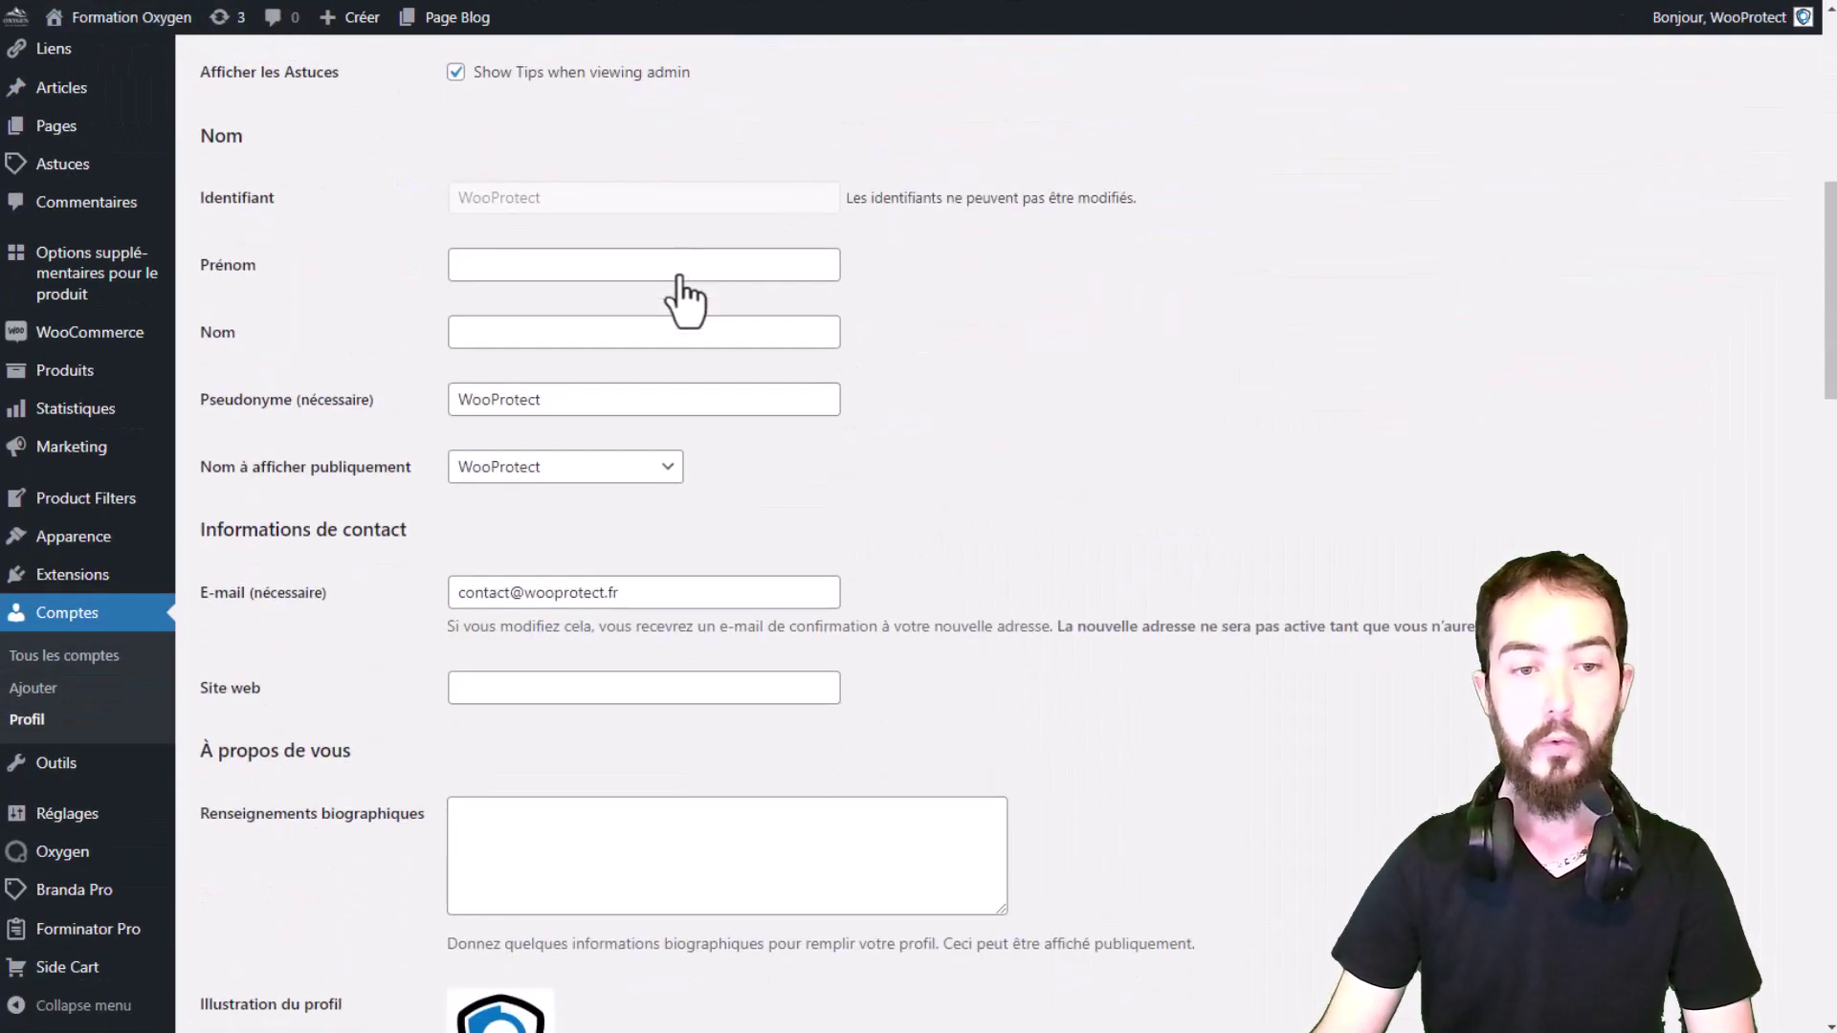
{"action": "left_click_drag", "start_coordinate": [218, 367], "coordinate": [418, 369]}
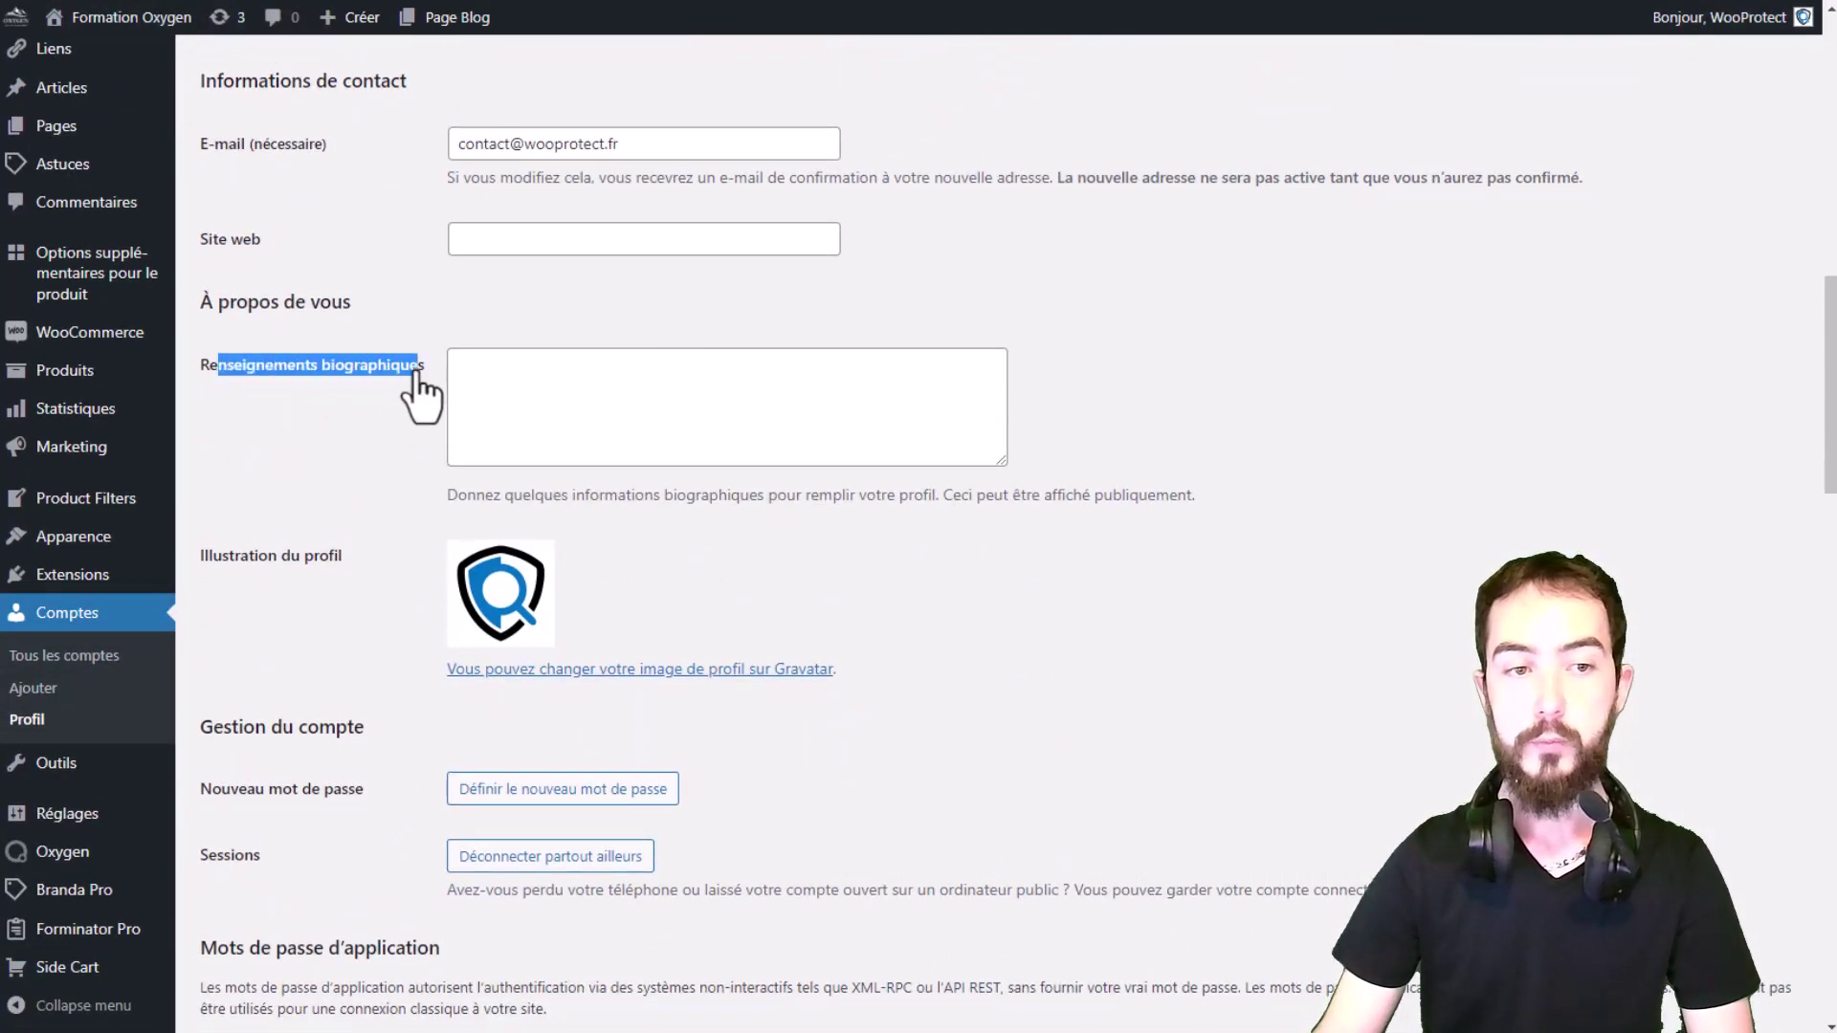
{"action": "left_click", "coordinate": [548, 385]}
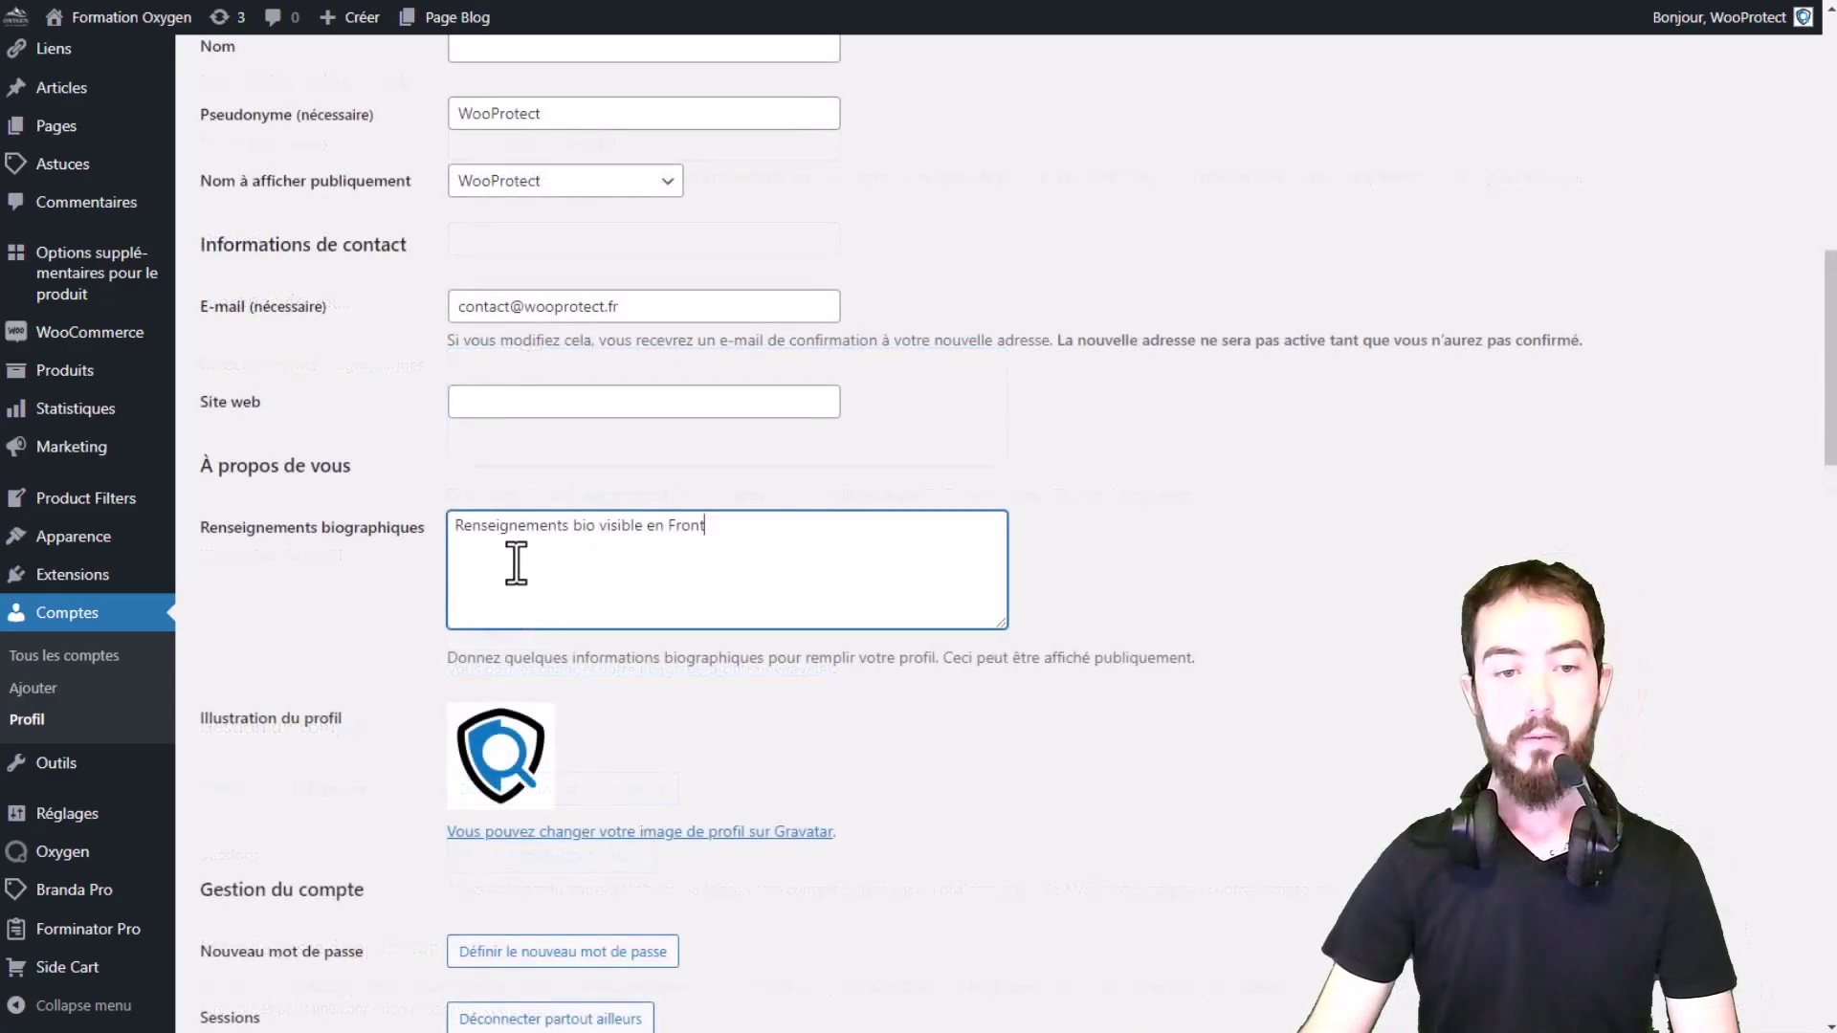
{"action": "left_click_drag", "start_coordinate": [510, 552], "coordinate": [663, 552]}
{"action": "left_click", "coordinate": [730, 545]}
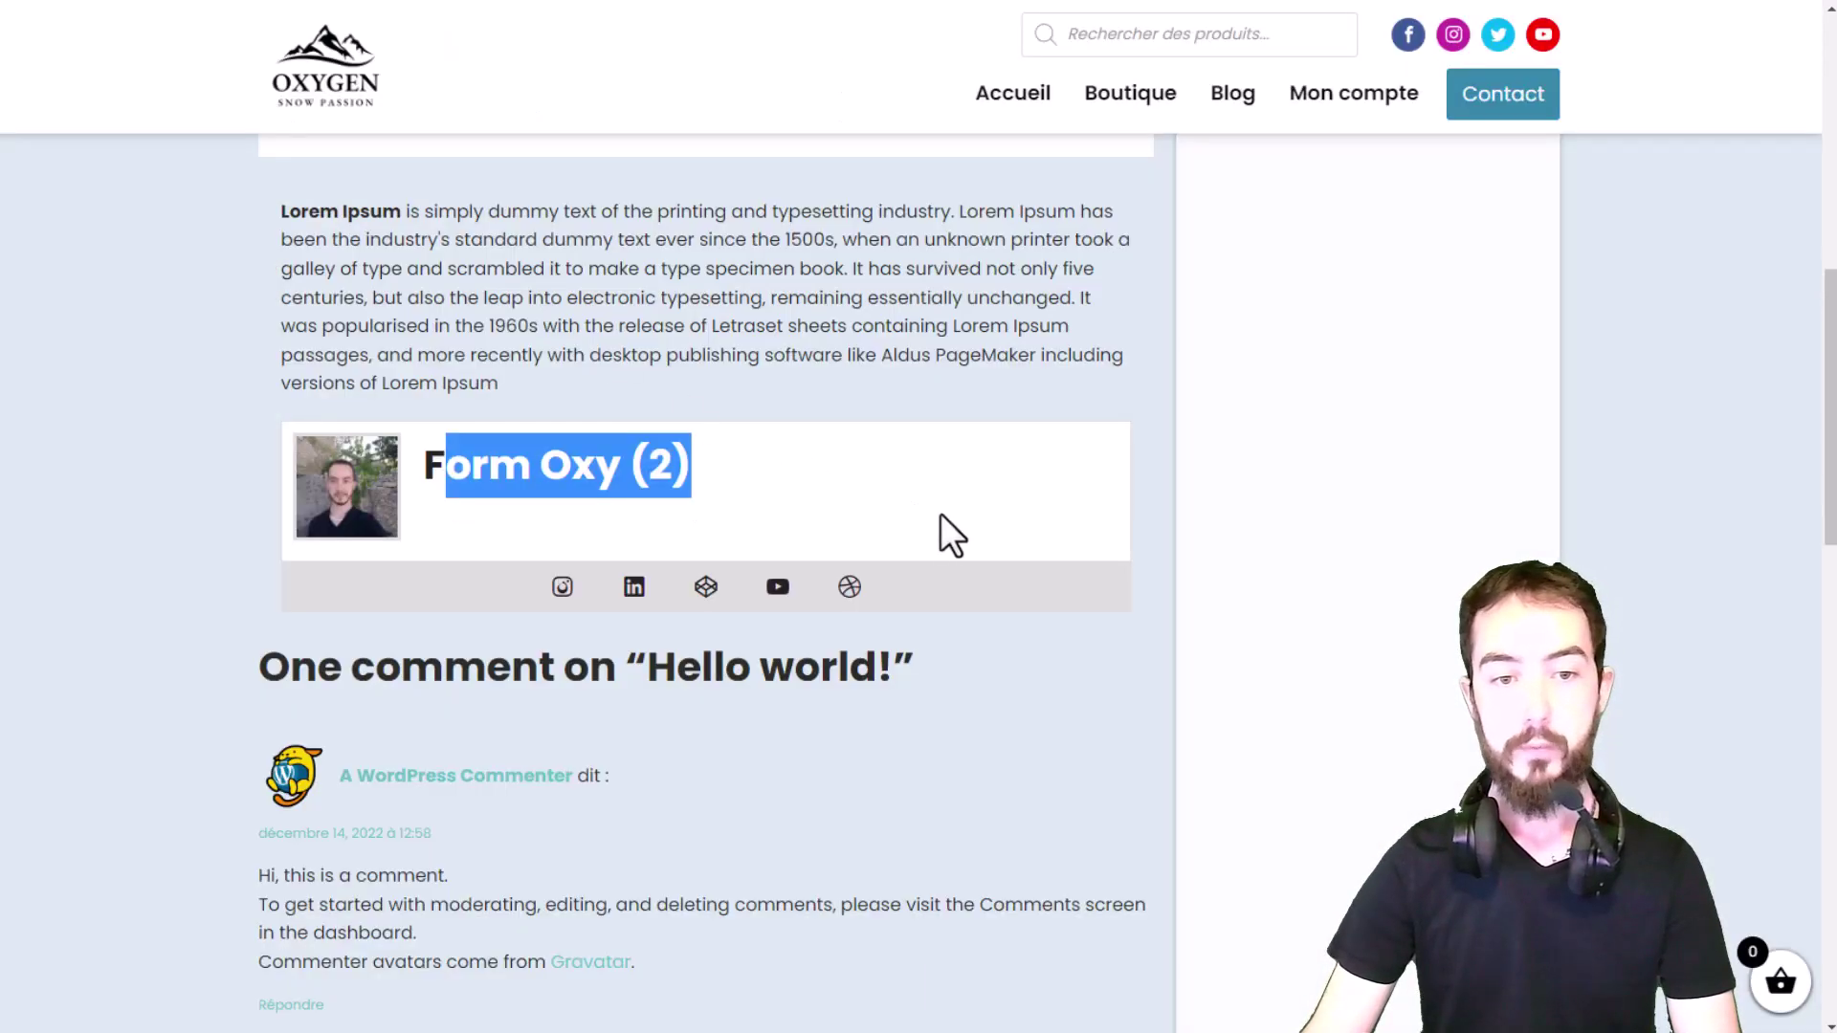
Step: Review the post's Lorem Ipsum text and author box, then scroll back up
{"action": "left_click", "coordinate": [684, 517]}
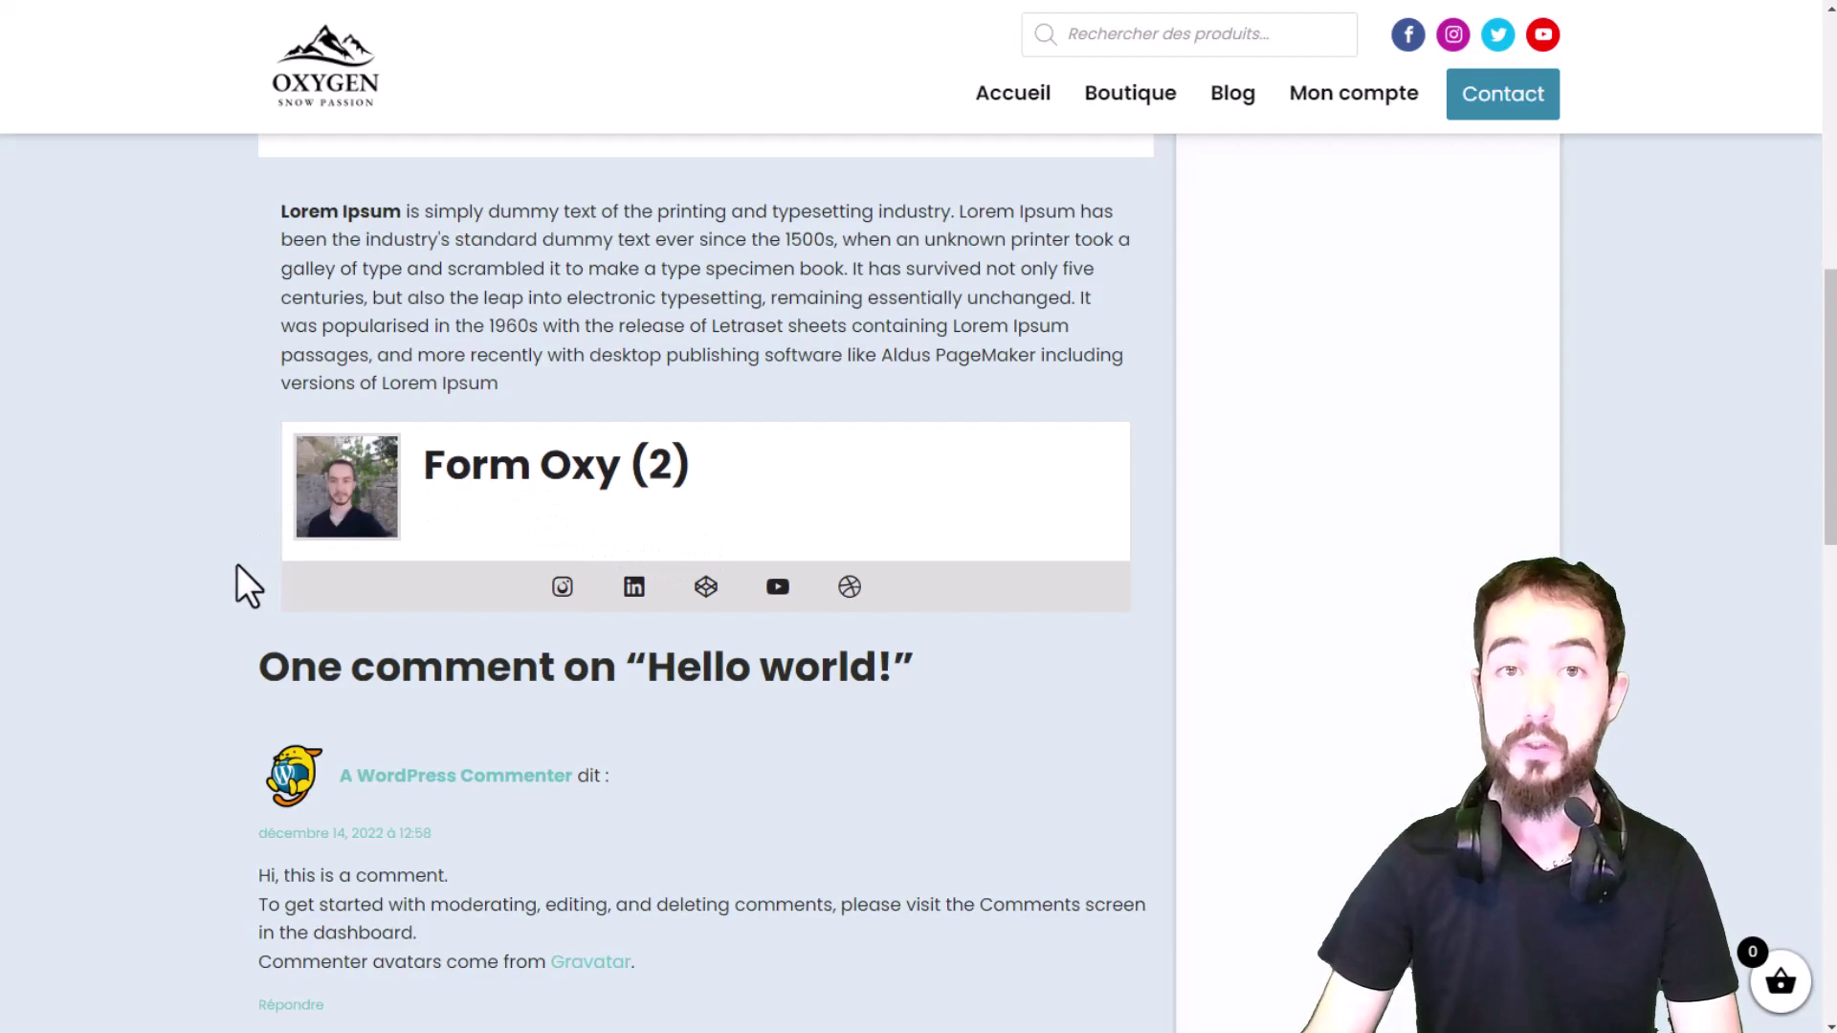
{"action": "left_click_drag", "start_coordinate": [460, 204], "coordinate": [492, 361]}
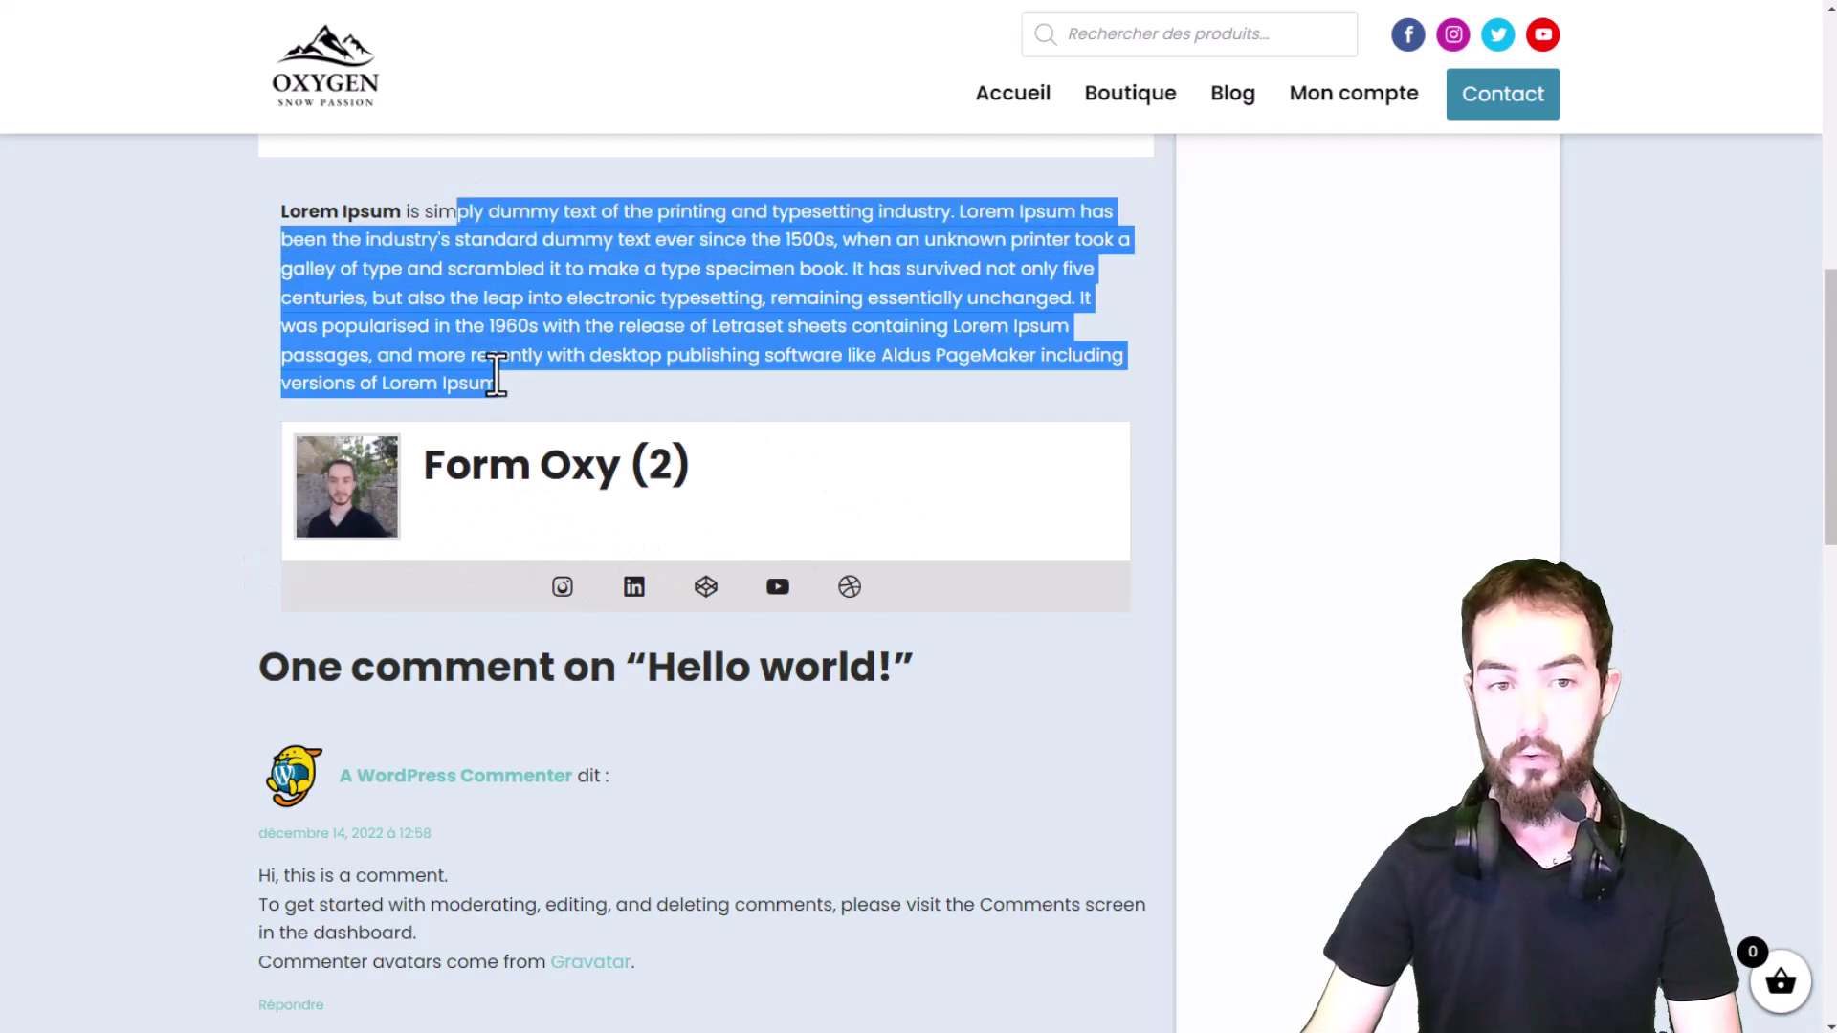
{"action": "left_click", "coordinate": [486, 378]}
{"action": "left_click_drag", "start_coordinate": [561, 279], "coordinate": [581, 325]}
{"action": "left_click", "coordinate": [581, 325]}
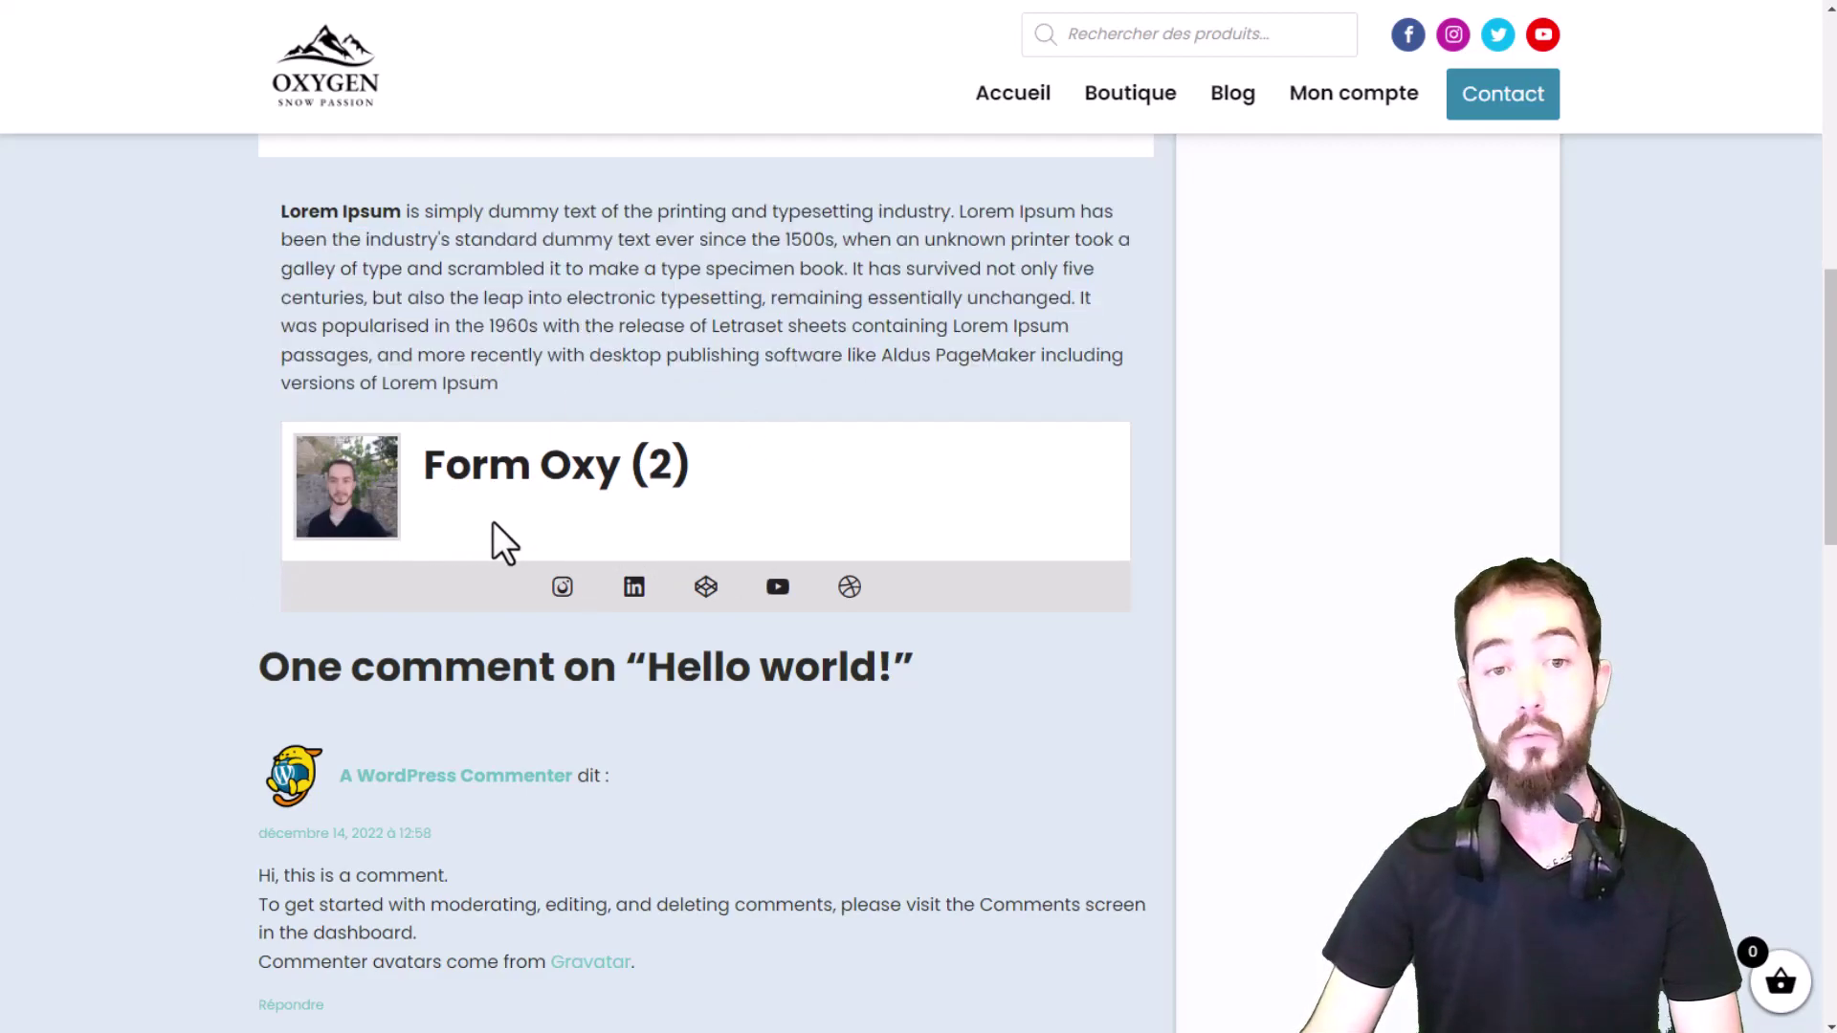
{"action": "left_click_drag", "start_coordinate": [432, 507], "coordinate": [721, 498]}
{"action": "left_click", "coordinate": [270, 407]}
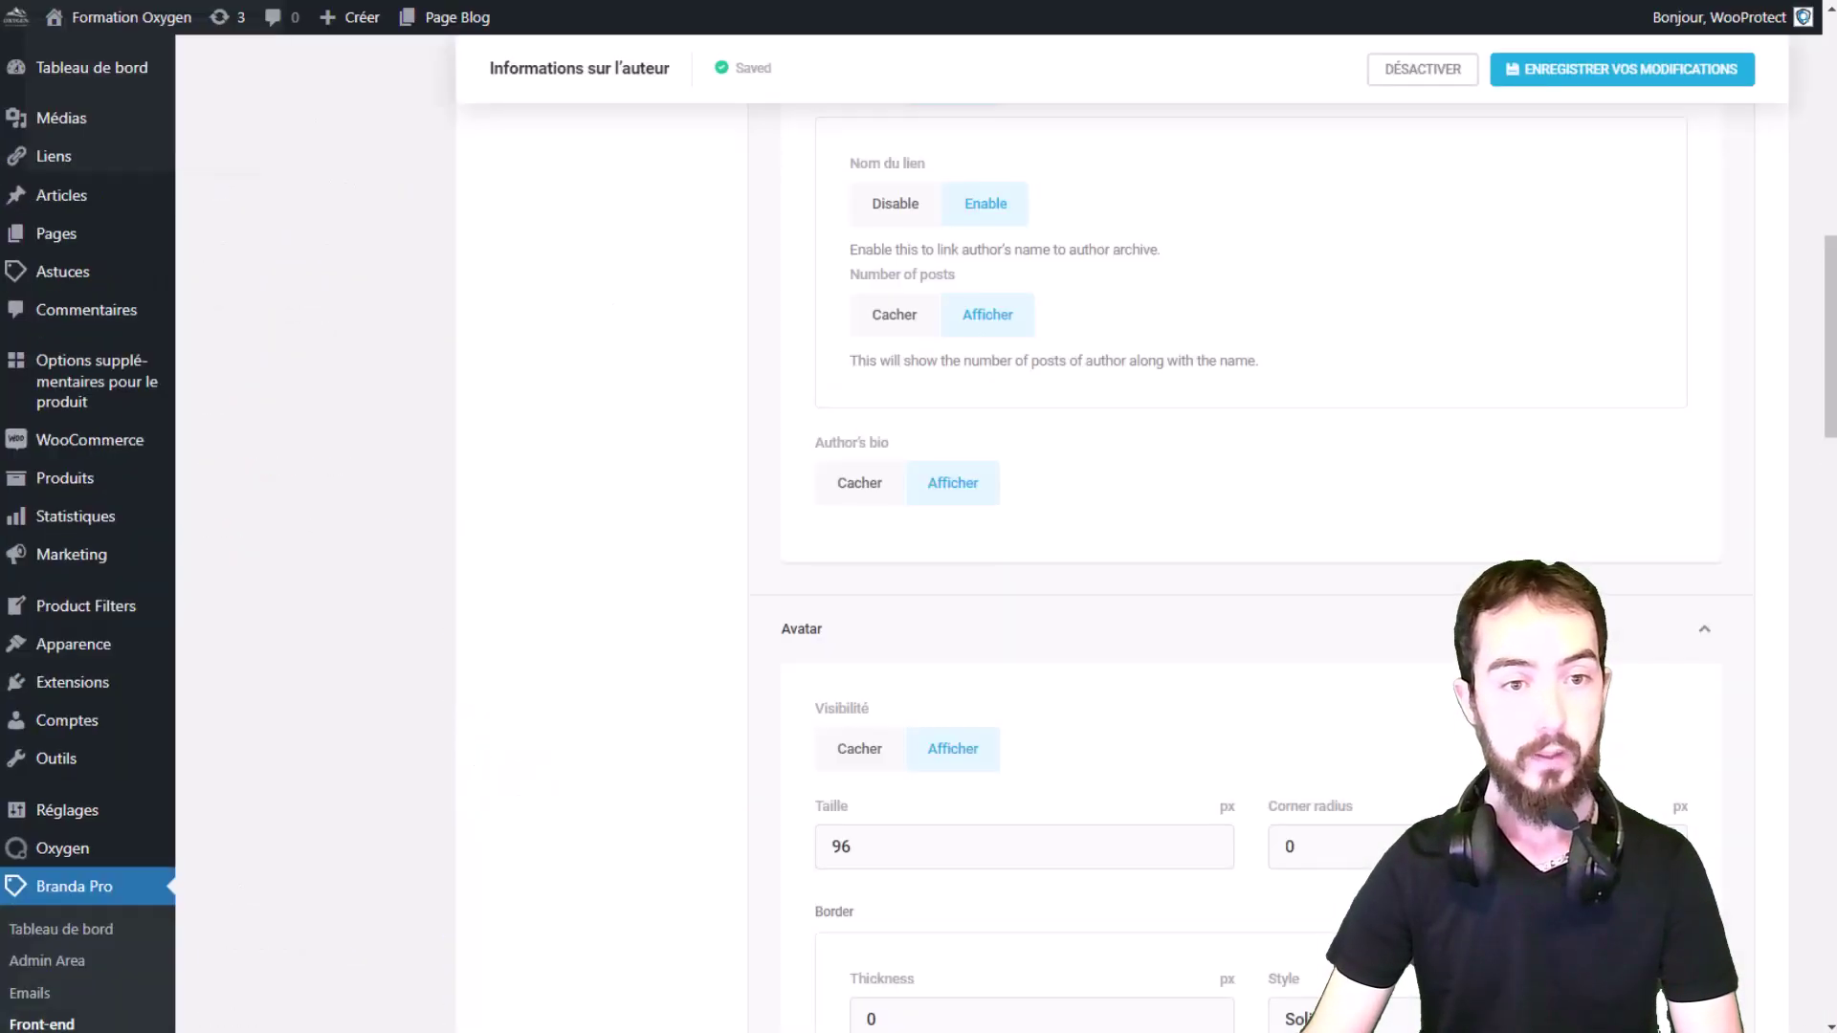
{"action": "scroll", "coordinate": [870, 460], "scroll_direction": "up", "scroll_amount": 10}
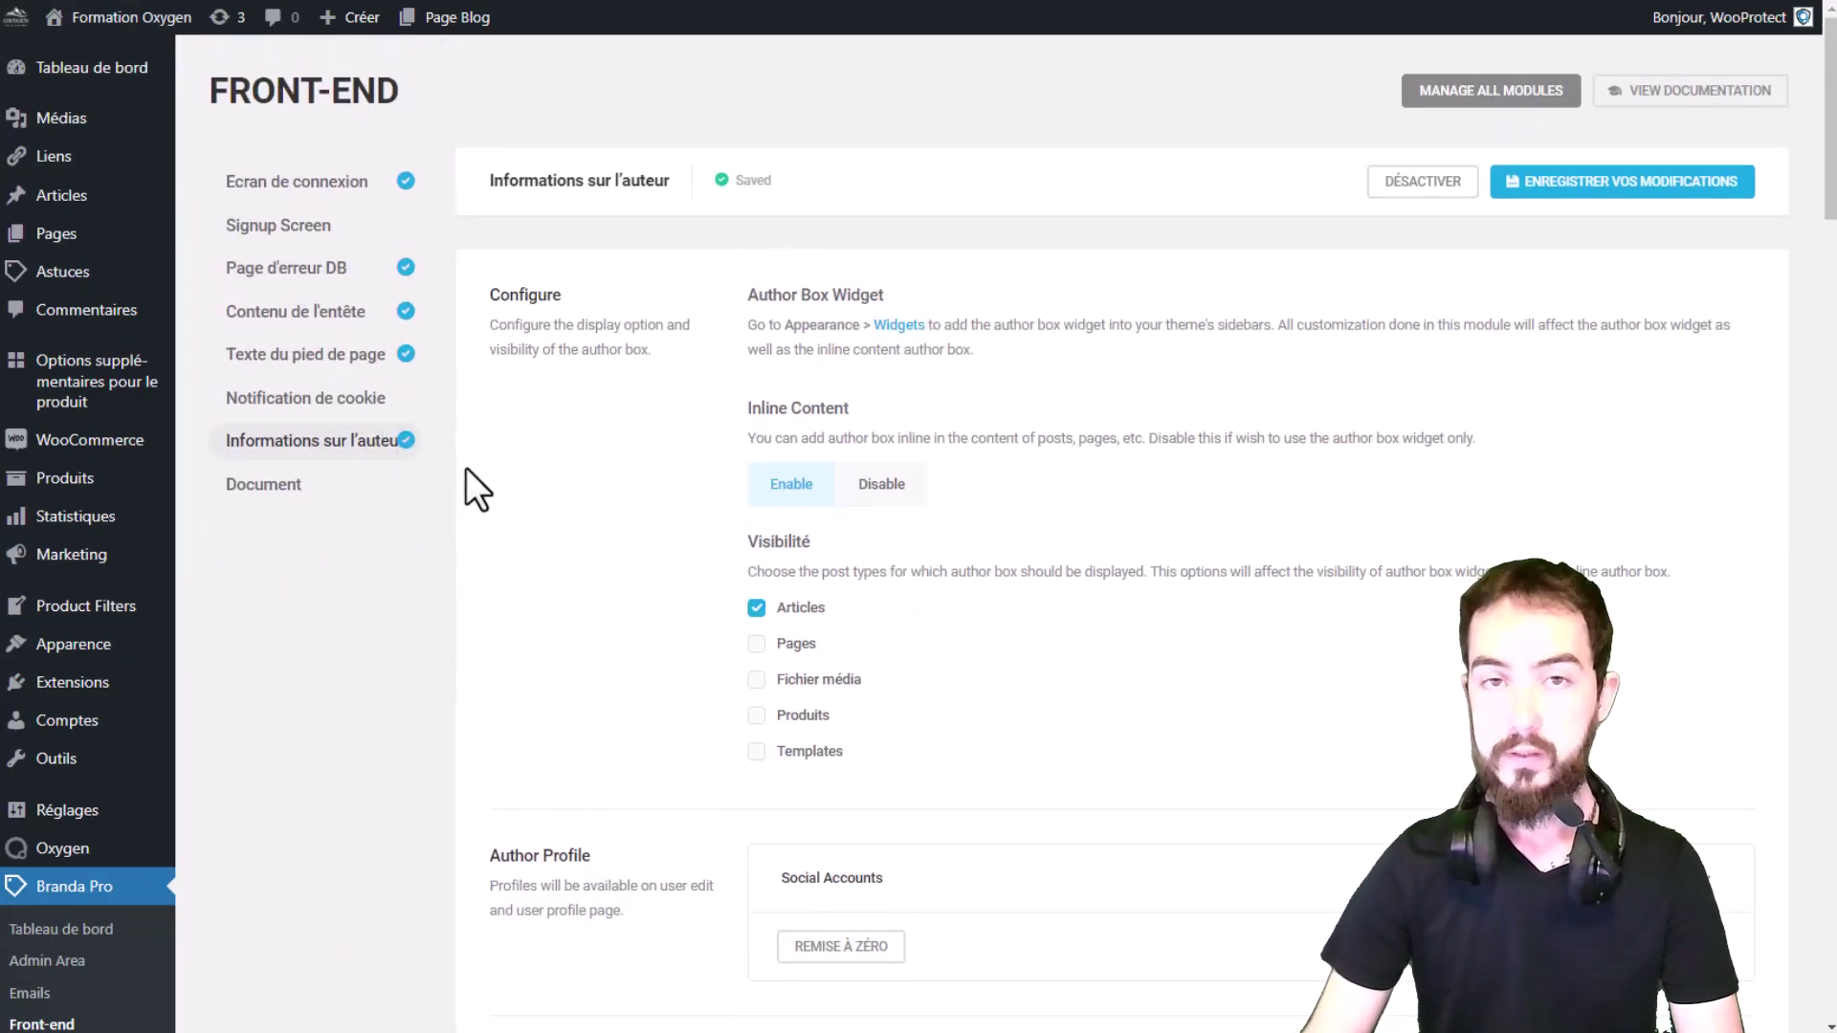
Step: Open the Document module settings and activate the module
{"action": "triple_click", "coordinate": [800, 277]}
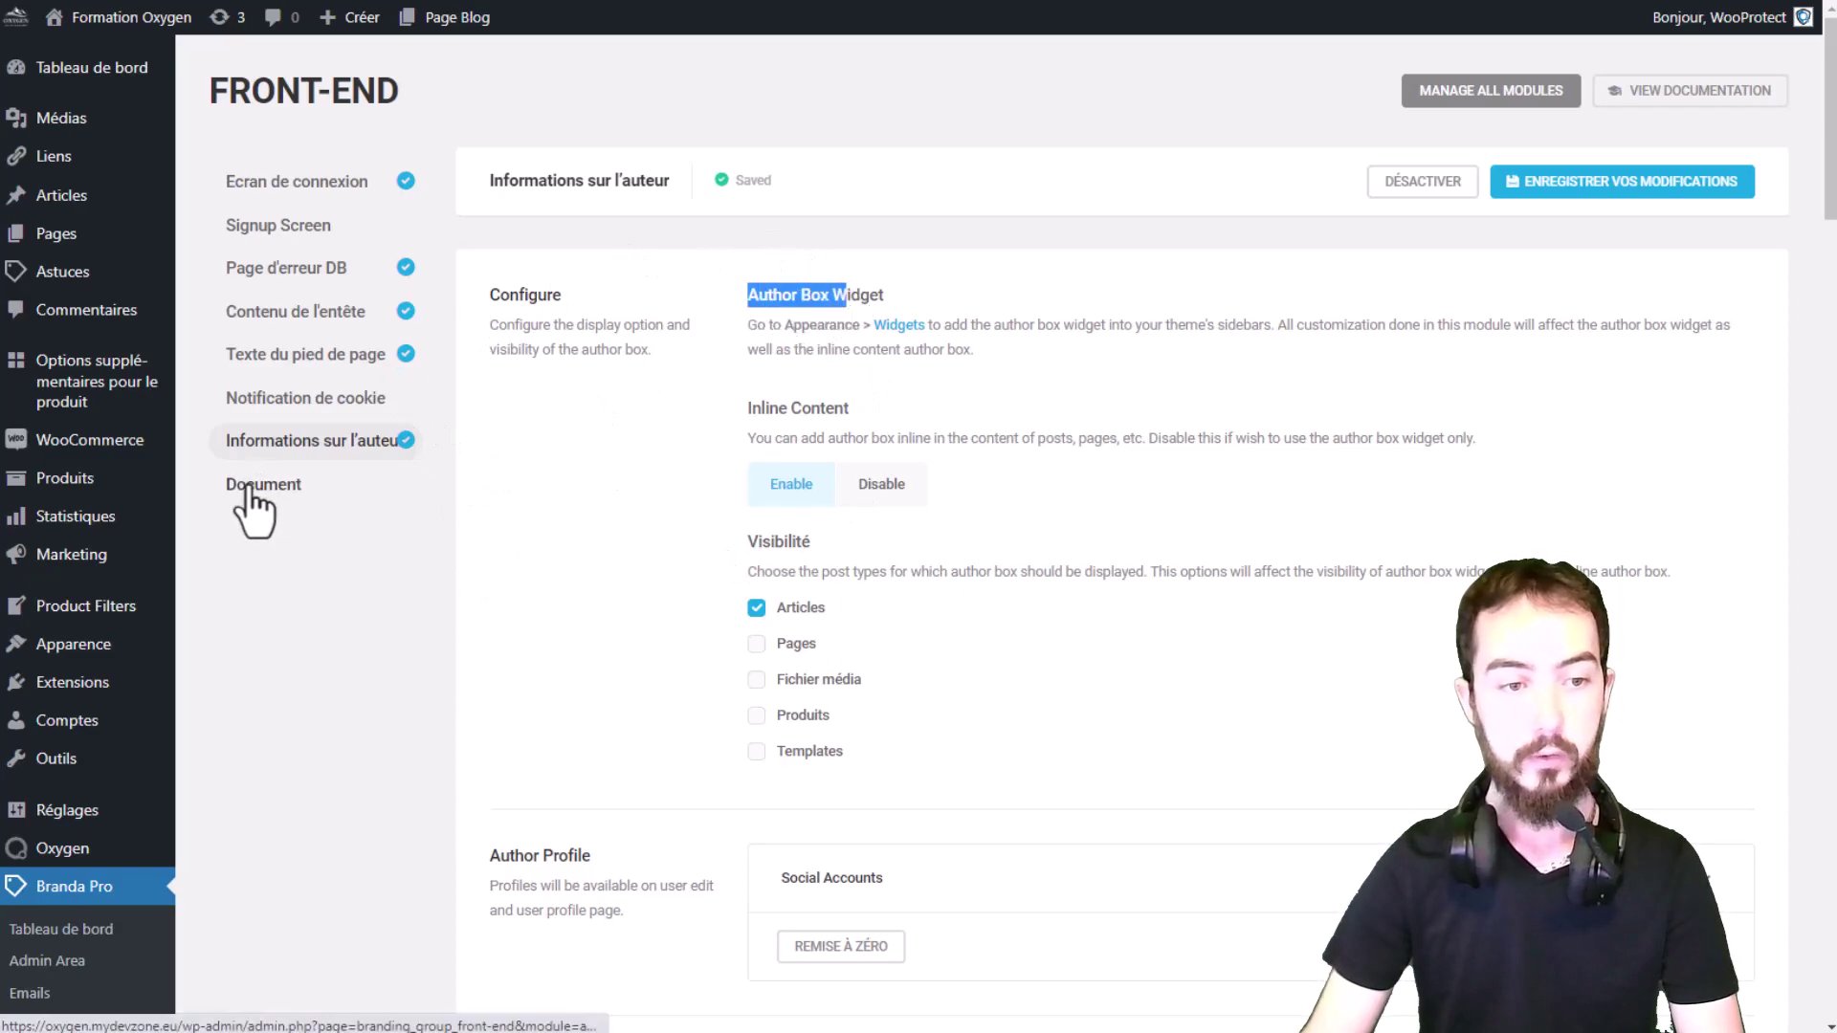
{"action": "left_click", "coordinate": [251, 488]}
{"action": "left_click_drag", "start_coordinate": [709, 283], "coordinate": [609, 272]}
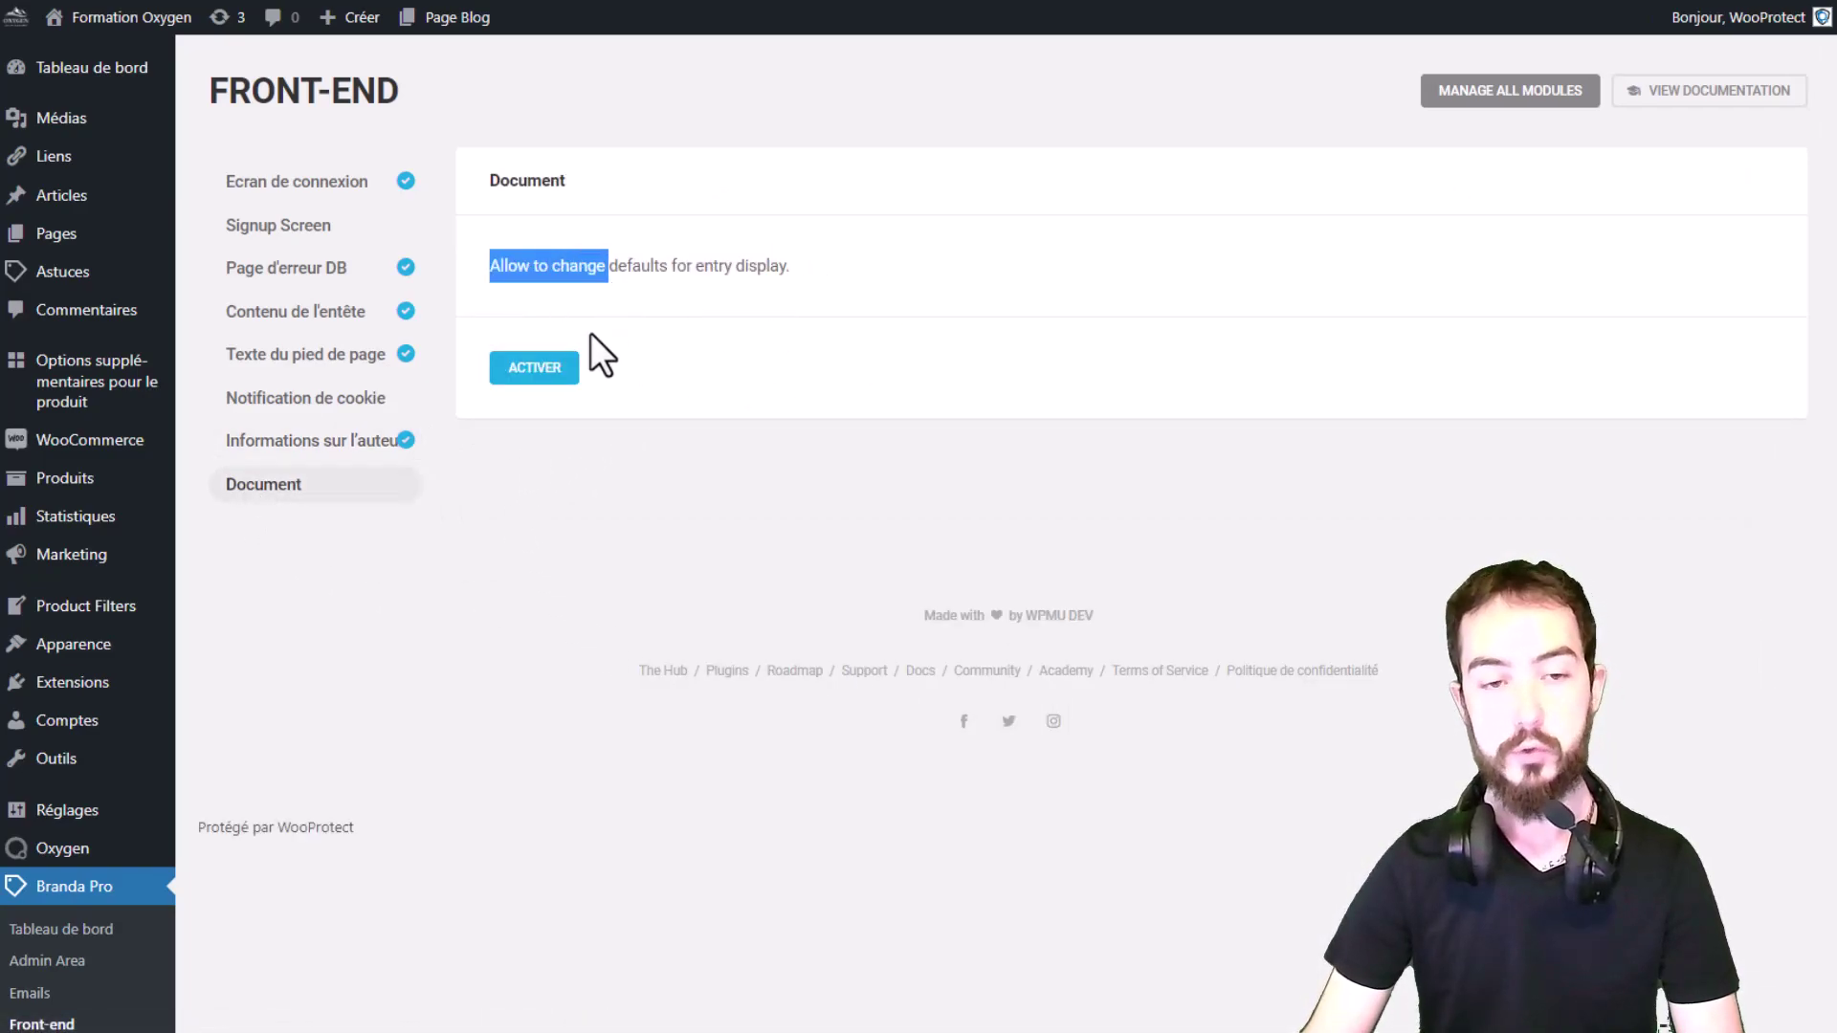
{"action": "left_click", "coordinate": [524, 369]}
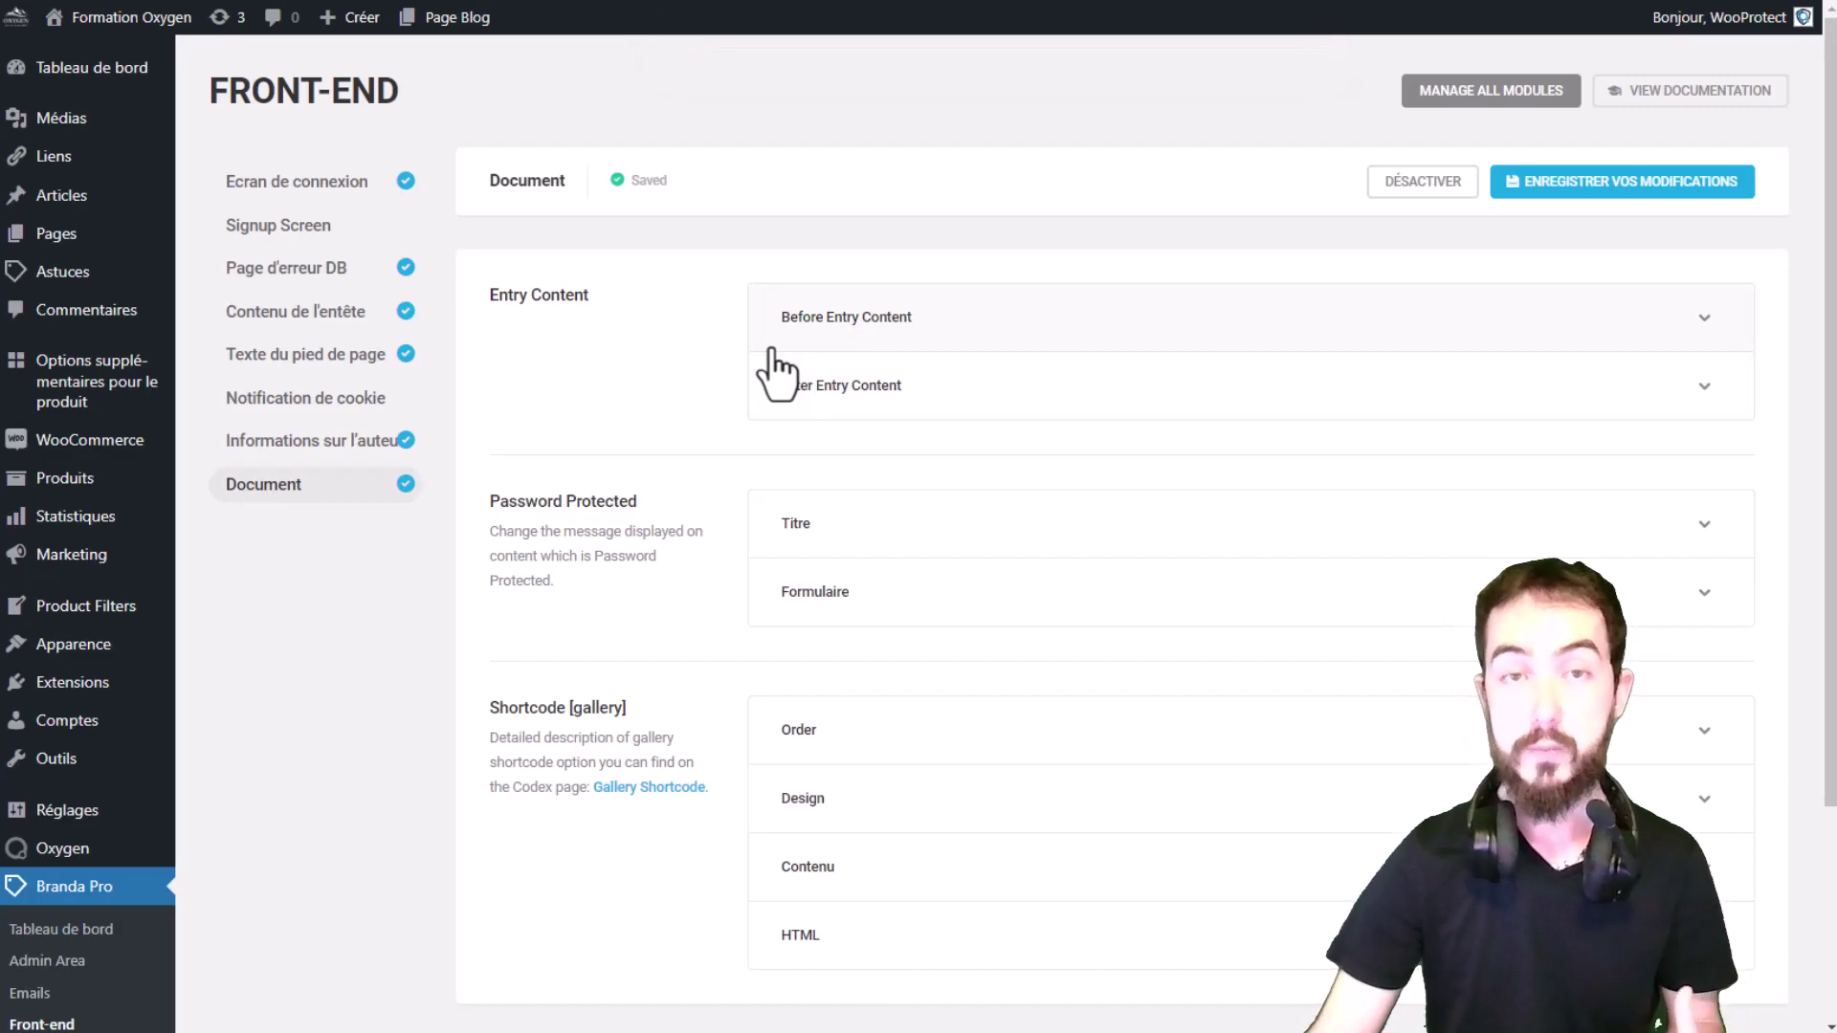
Step: Expand the Before Entry Content and After Entry Content options
{"action": "left_click", "coordinate": [873, 330]}
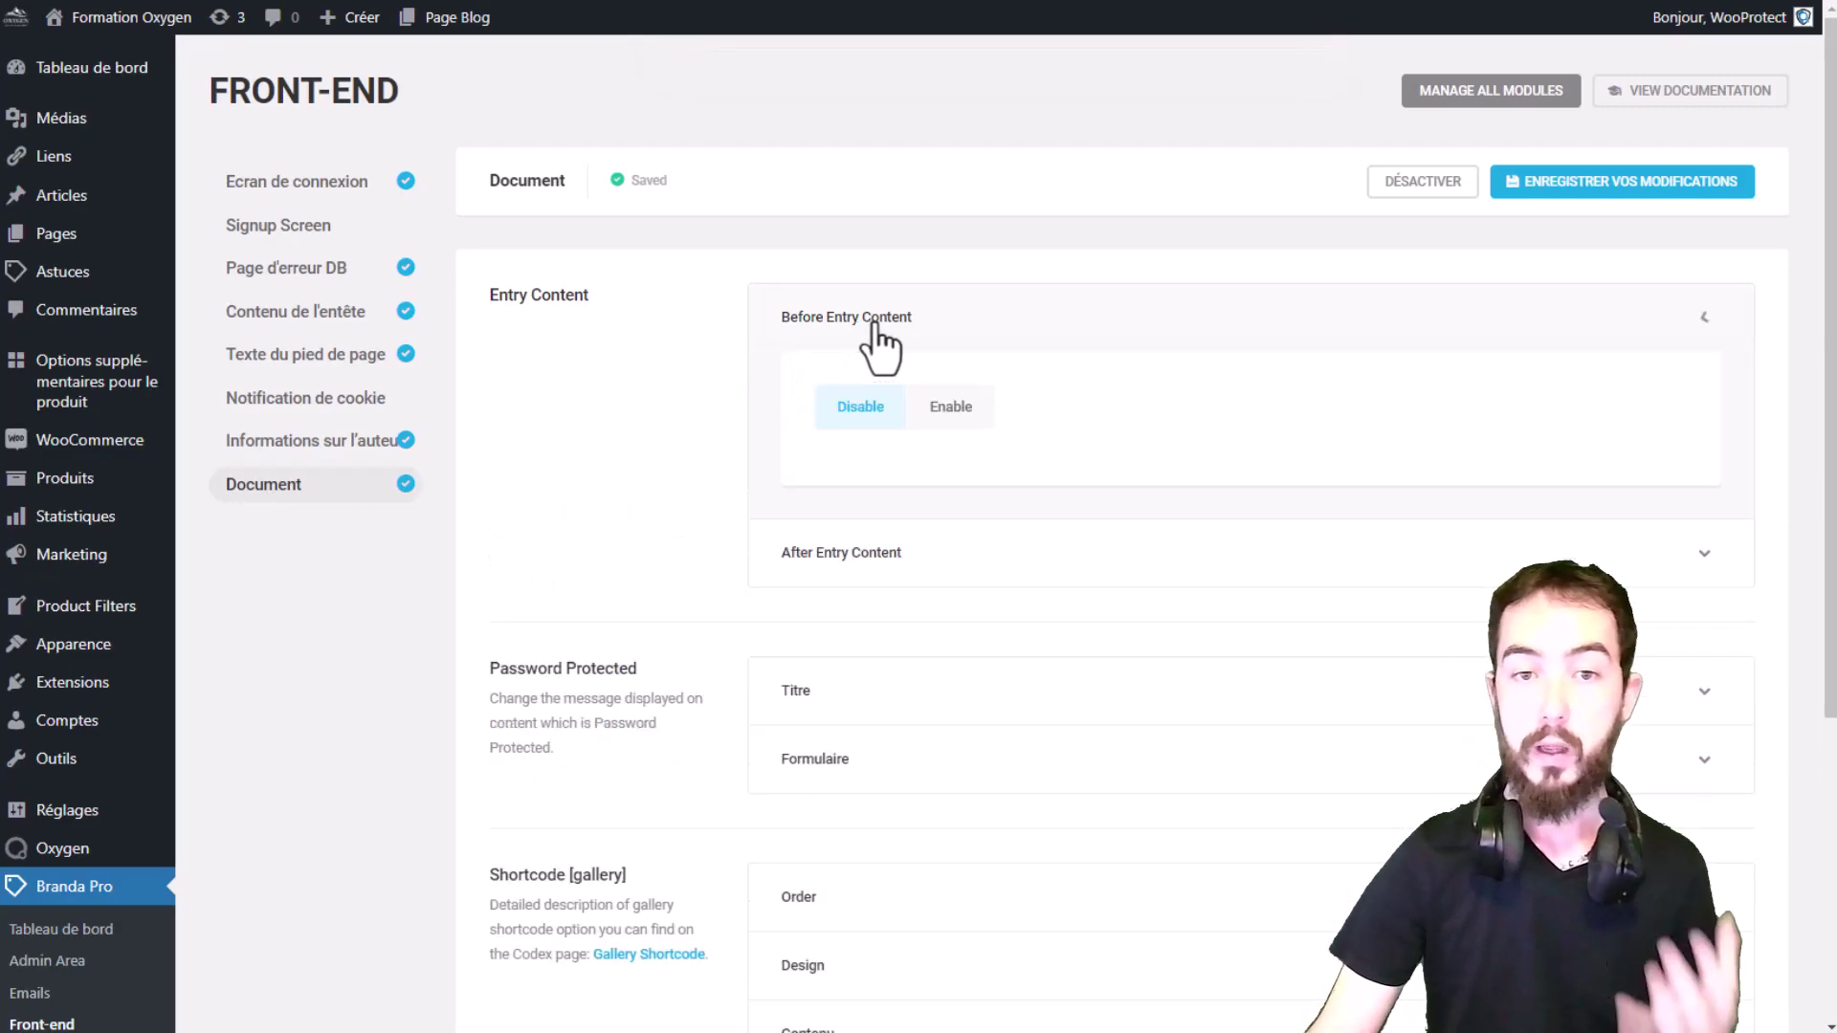
{"action": "left_click", "coordinate": [861, 552]}
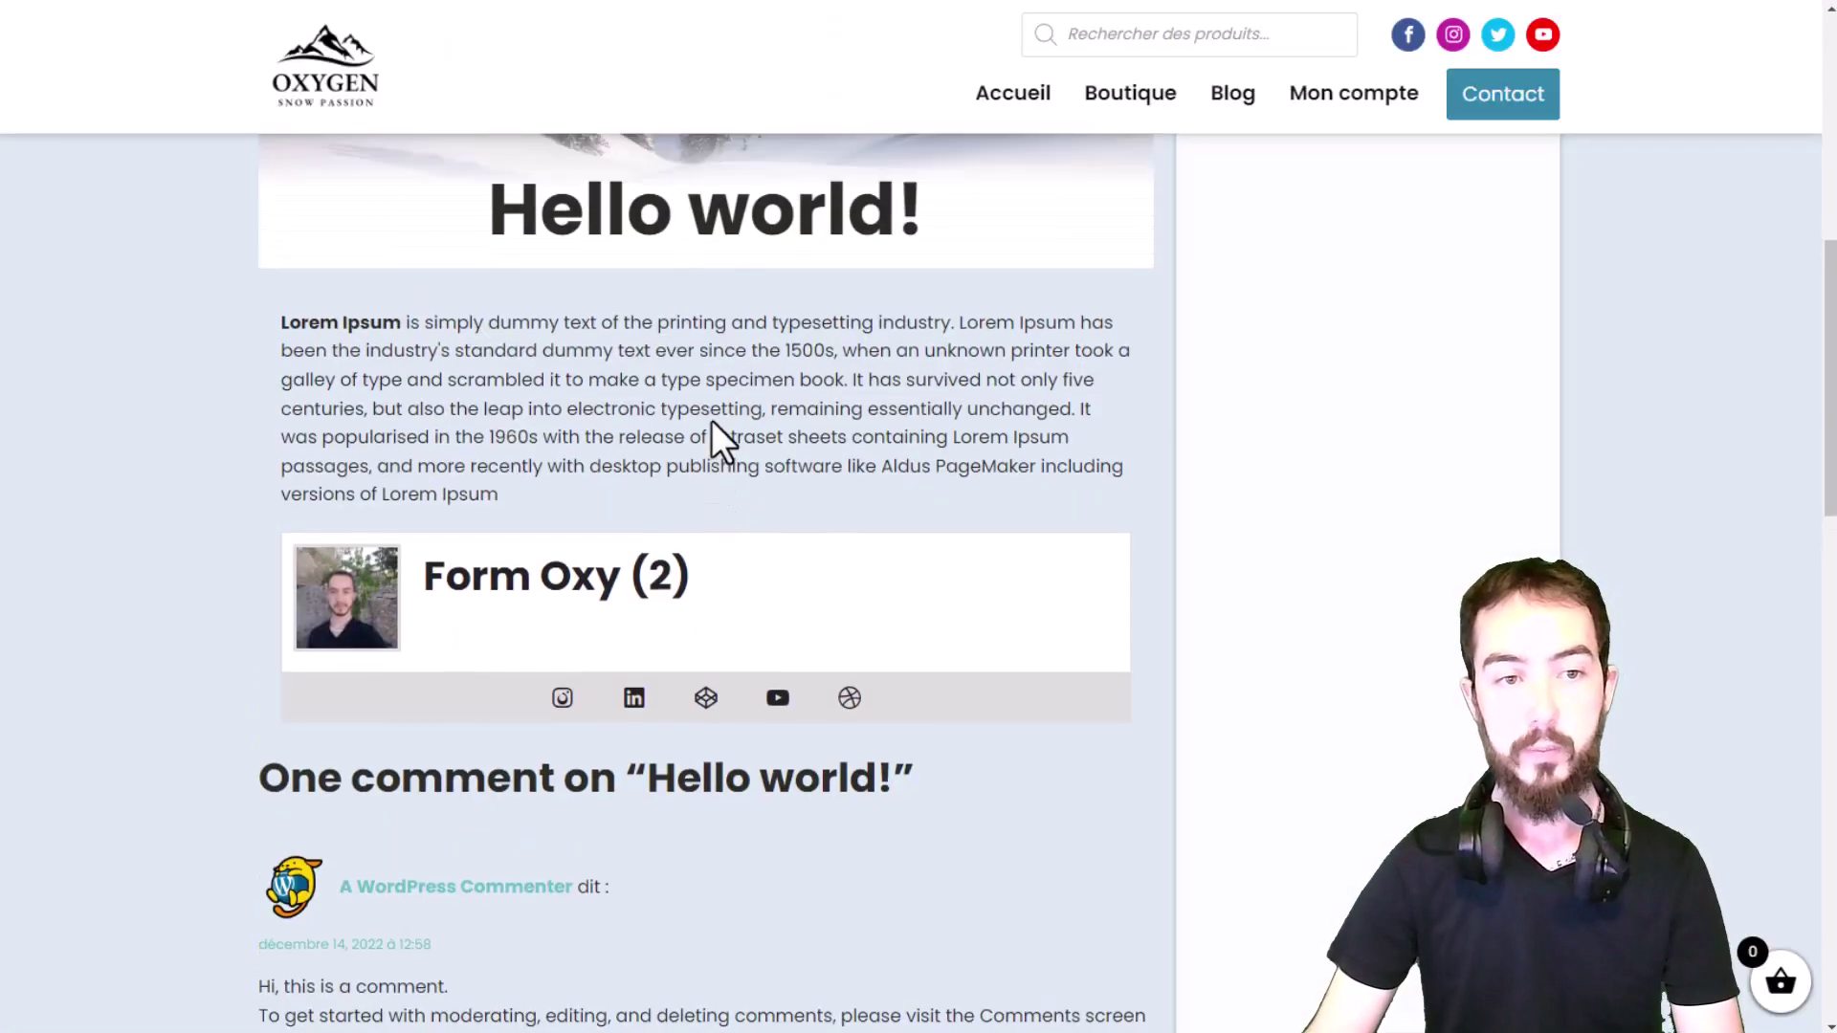
{"action": "scroll", "coordinate": [710, 421], "scroll_direction": "up", "scroll_amount": 1}
{"action": "mouse_move", "coordinate": [297, 401]}
{"action": "left_mouse_down"}
{"action": "mouse_move", "coordinate": [652, 408]}
{"action": "mouse_move", "coordinate": [260, 406]}
{"action": "mouse_move", "coordinate": [289, 394]}
{"action": "left_mouse_up"}
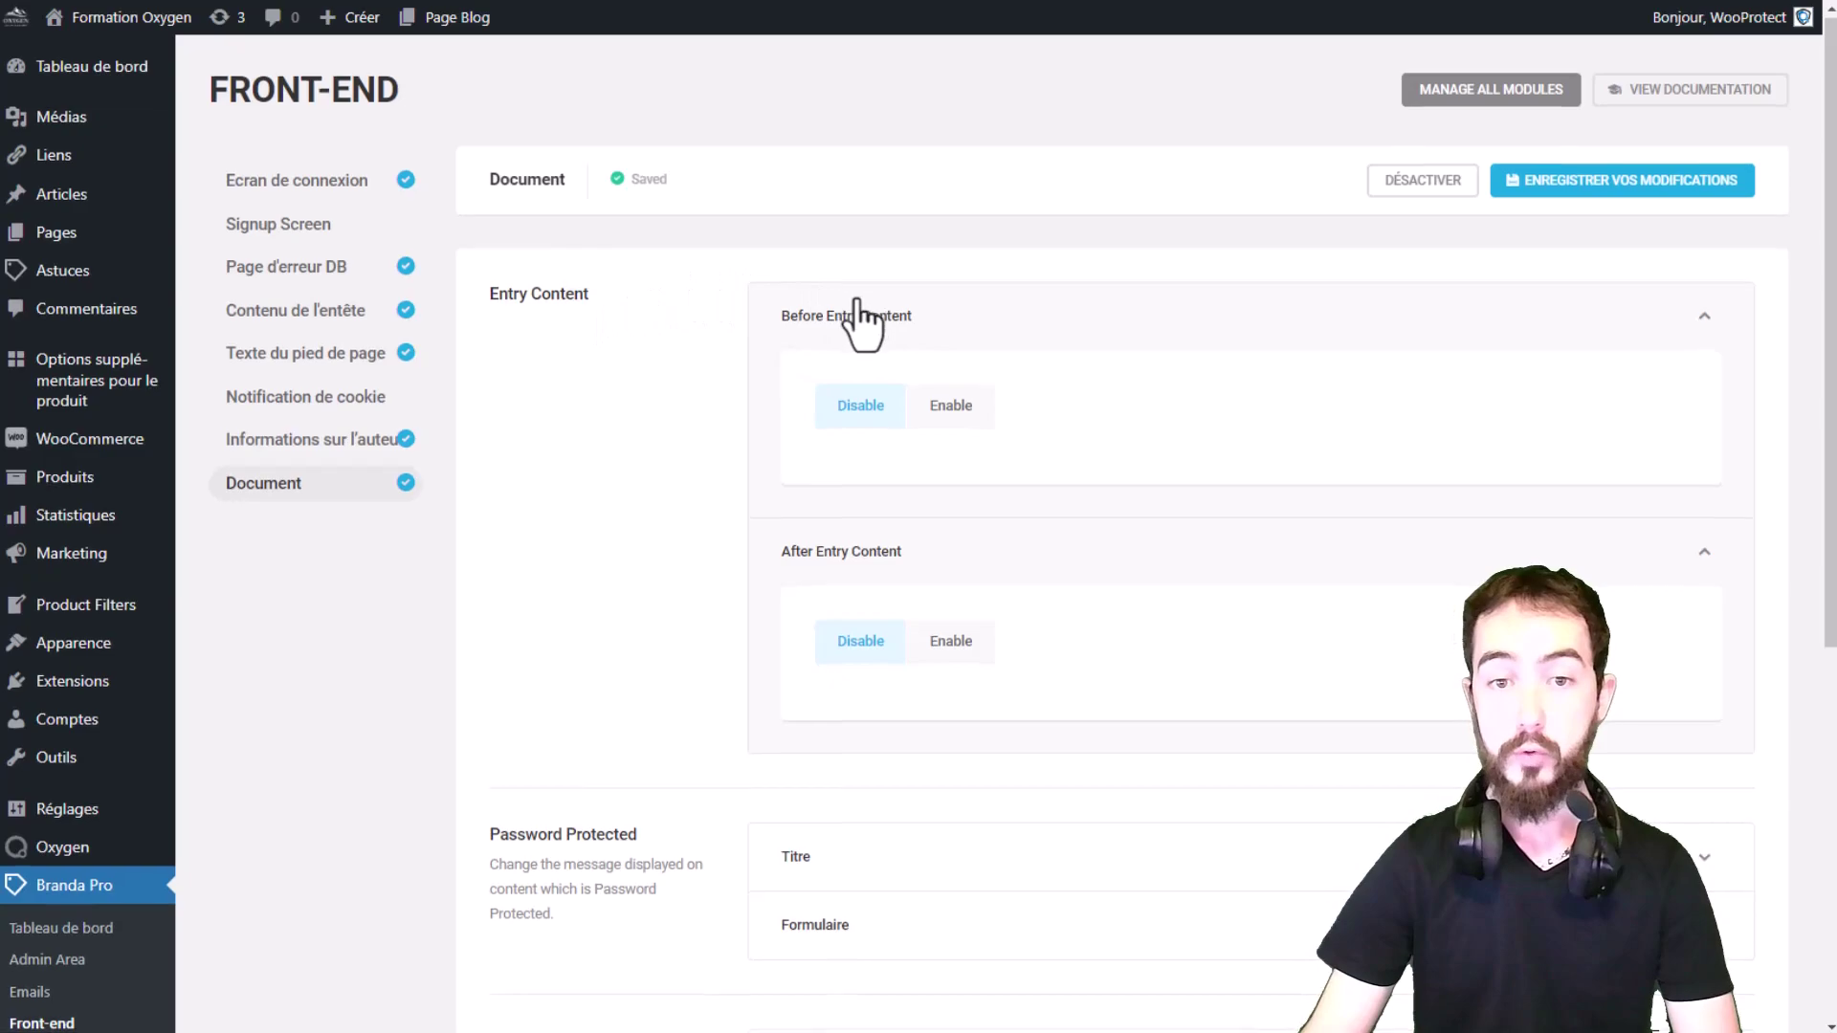
Step: Enable Before Entry Content, and toggle After Entry Content back to Disable
{"action": "scroll", "coordinate": [862, 315], "scroll_direction": "down", "scroll_amount": 1}
{"action": "left_click", "coordinate": [952, 297]}
{"action": "scroll", "coordinate": [947, 306], "scroll_direction": "down", "scroll_amount": 2}
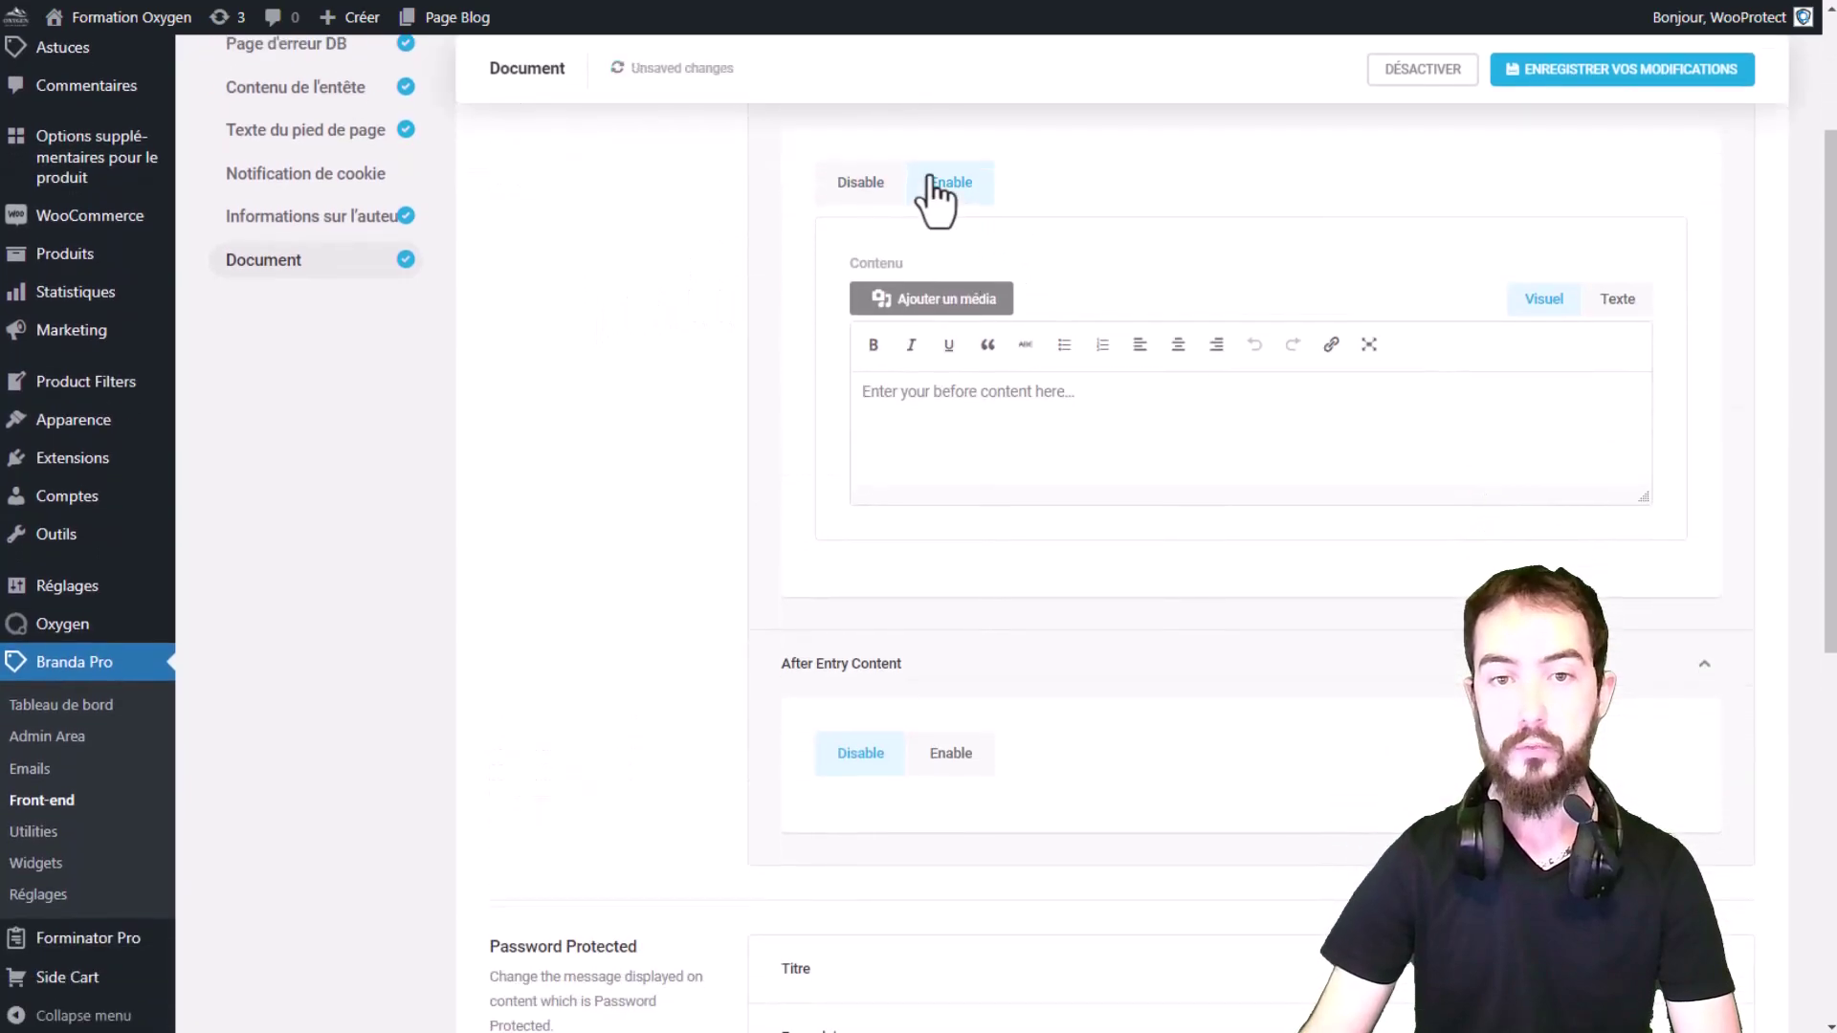
{"action": "left_click", "coordinate": [952, 653]}
{"action": "left_click", "coordinate": [864, 654]}
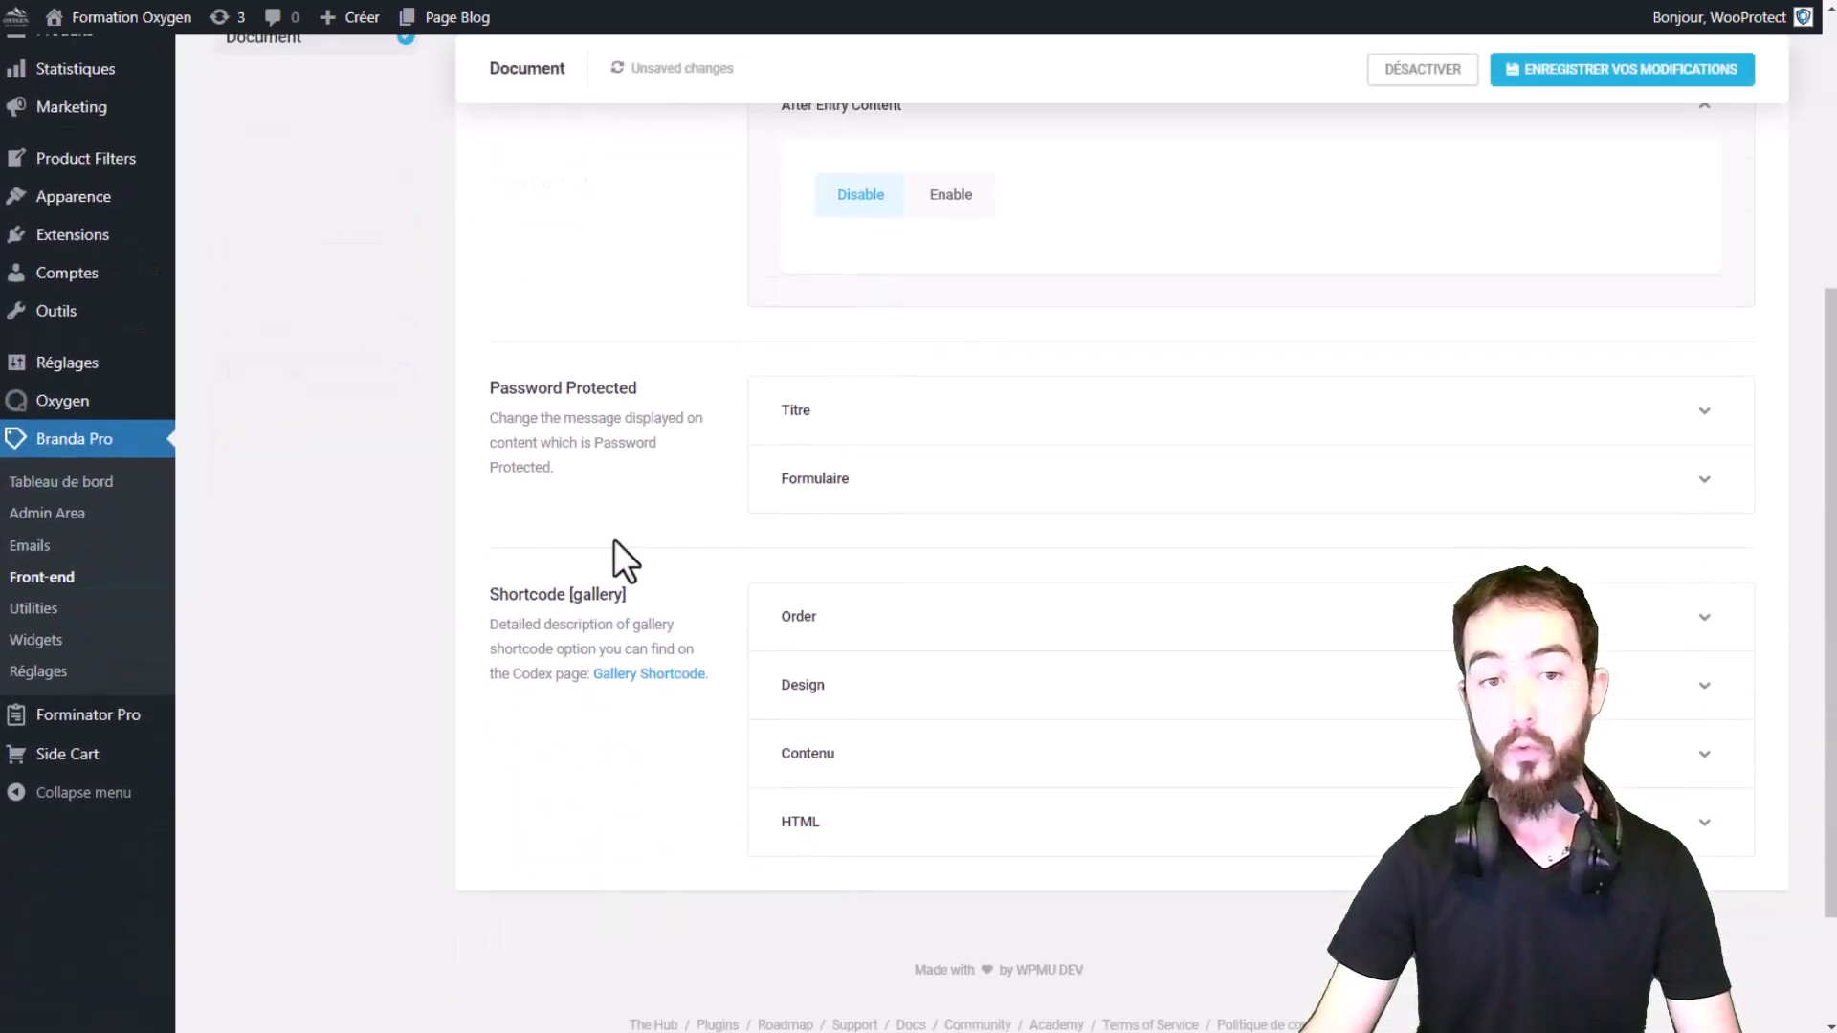
{"action": "left_click_drag", "start_coordinate": [507, 388], "coordinate": [689, 397]}
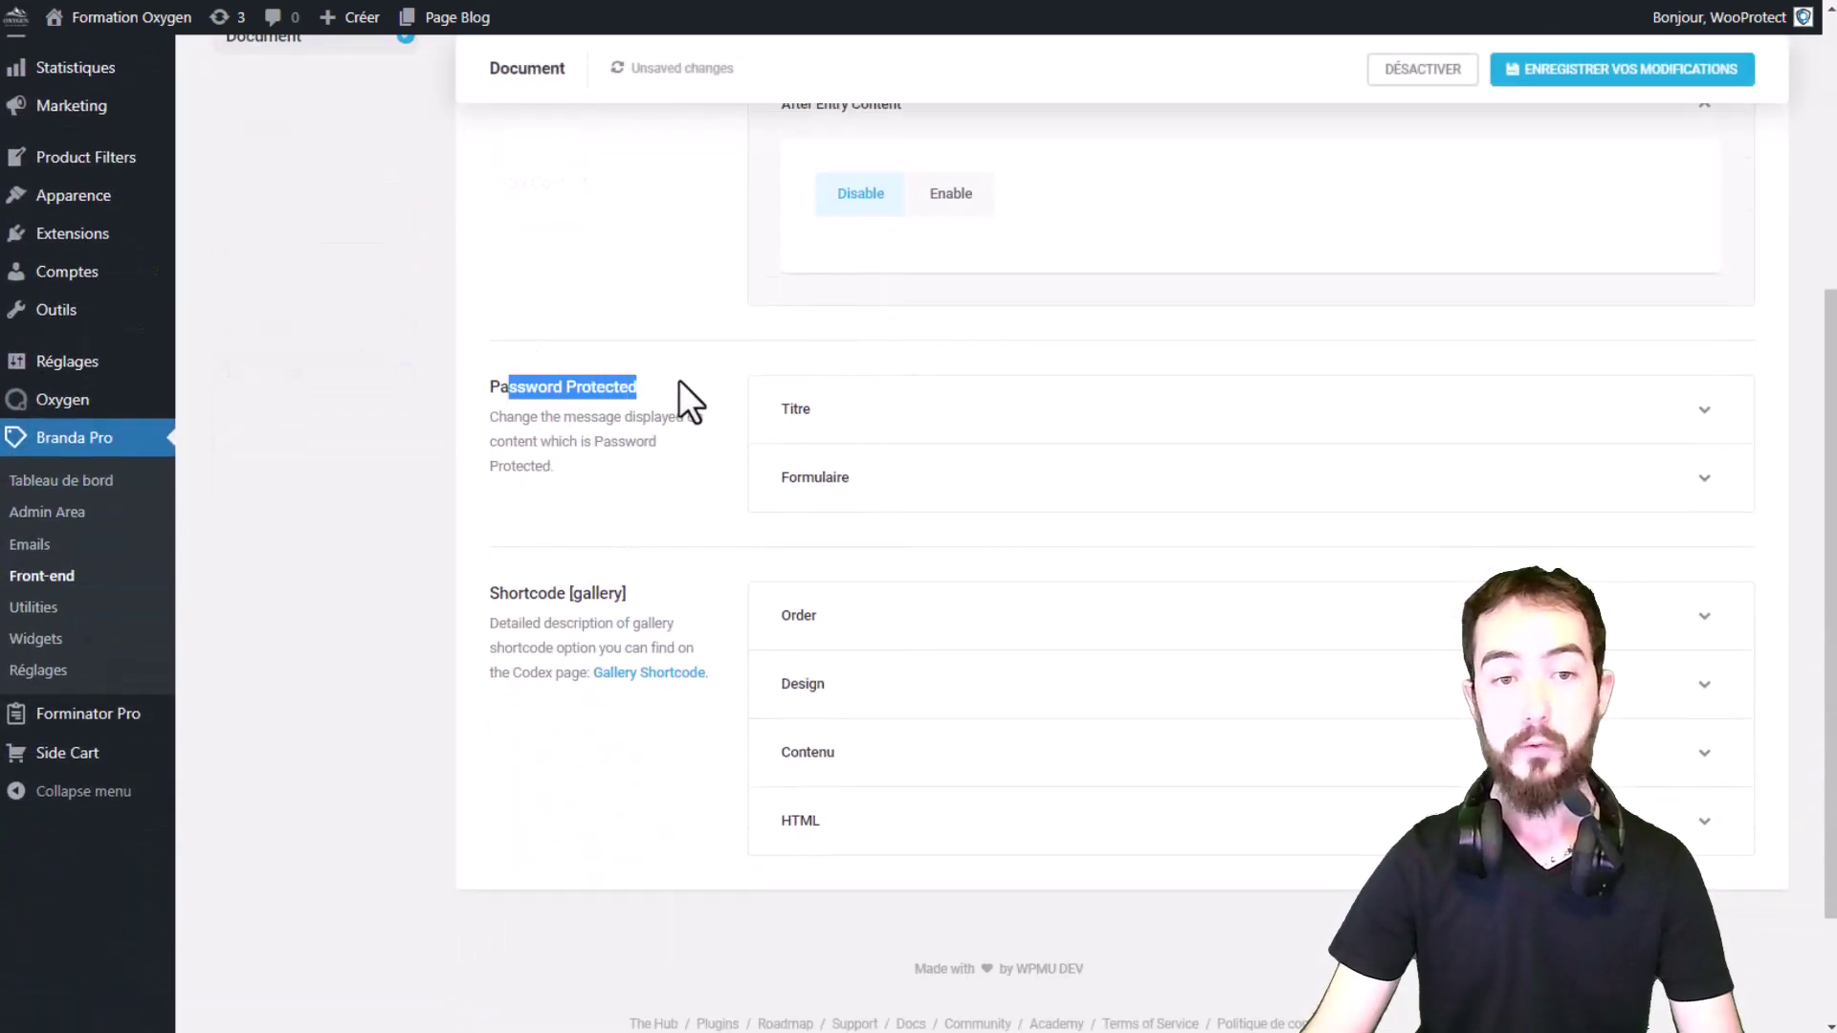
{"action": "left_click", "coordinate": [621, 398]}
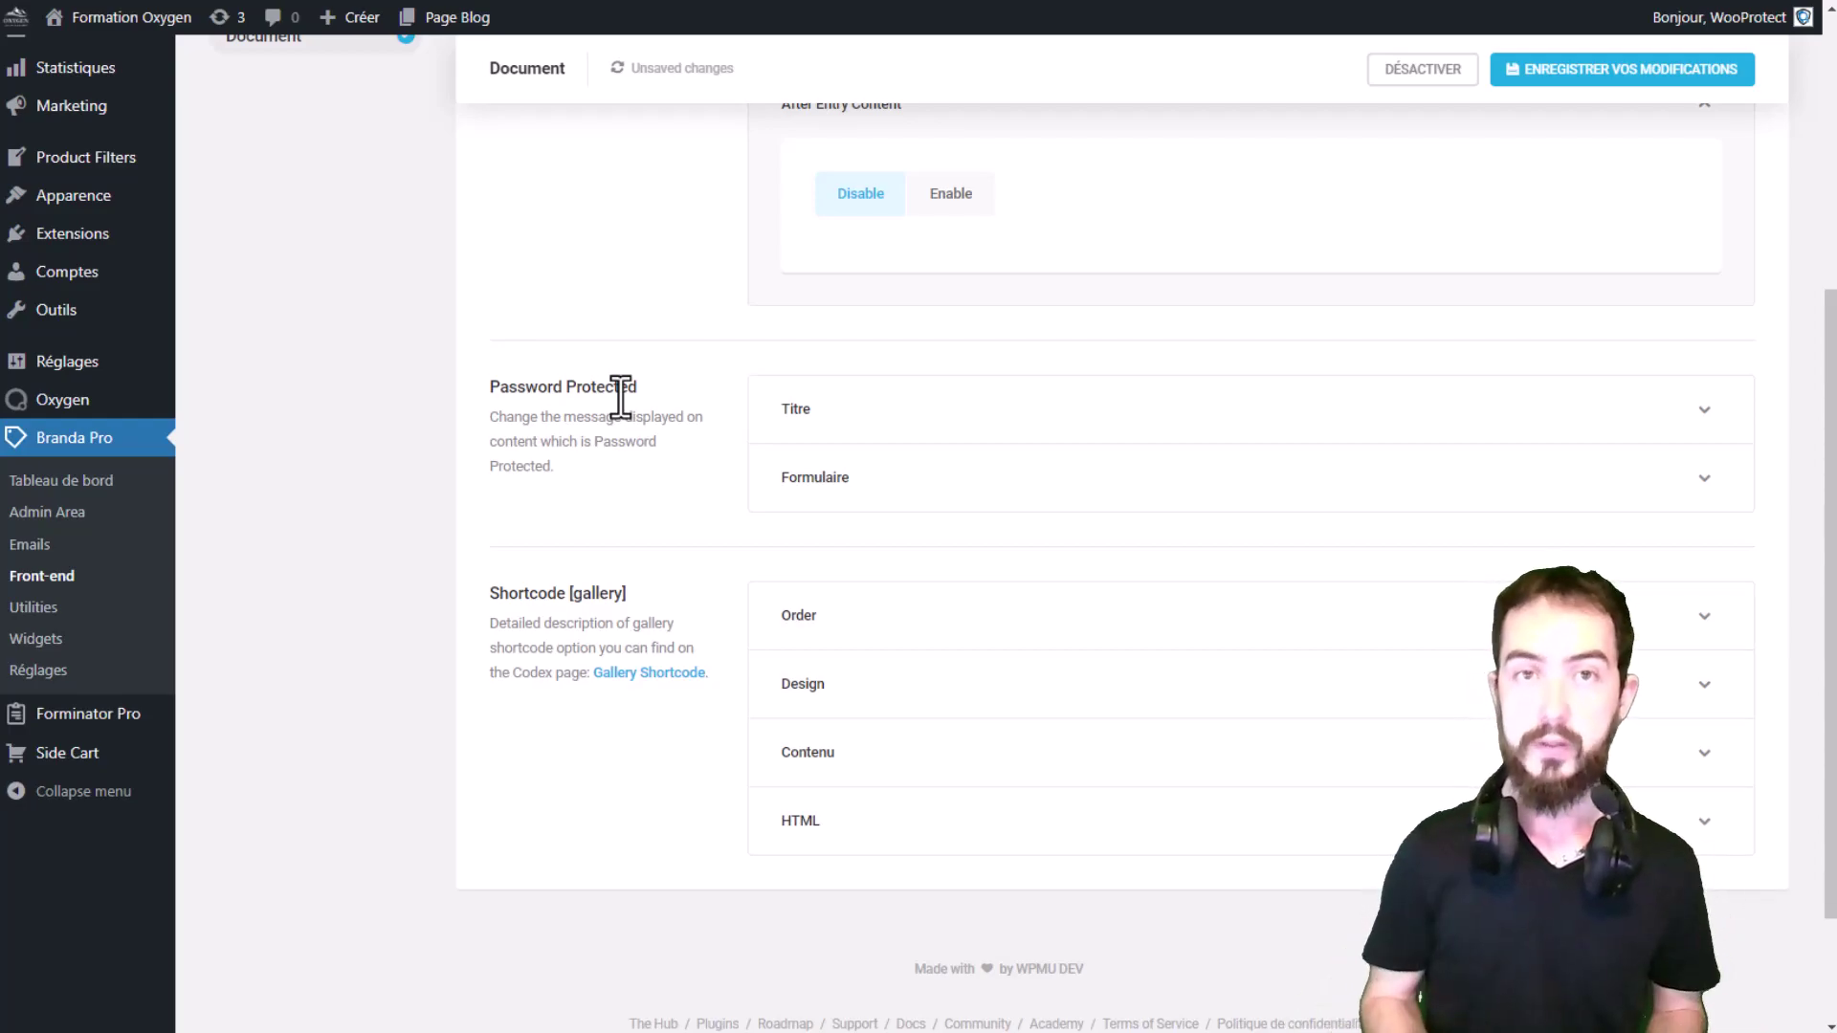
Step: Set the password-protected Titre to the Custom format 'Protected: %s'
{"action": "left_click", "coordinate": [875, 412]}
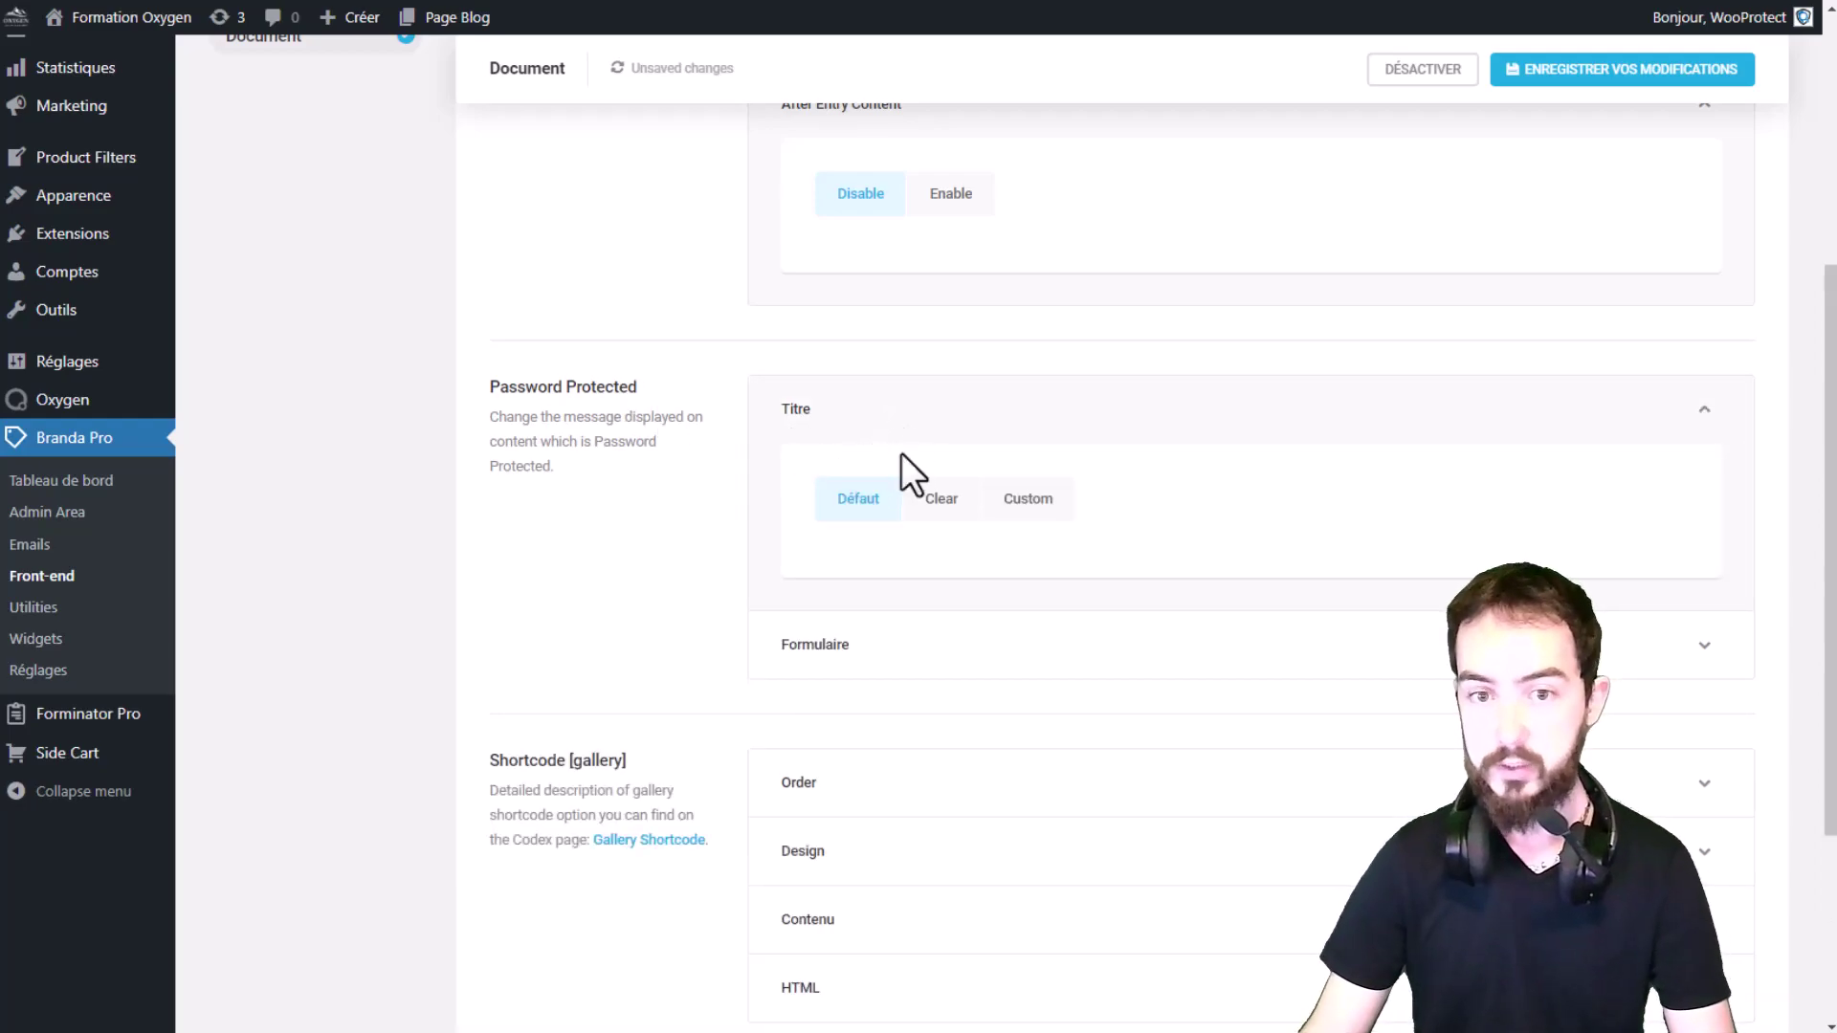
{"action": "left_click", "coordinate": [935, 507]}
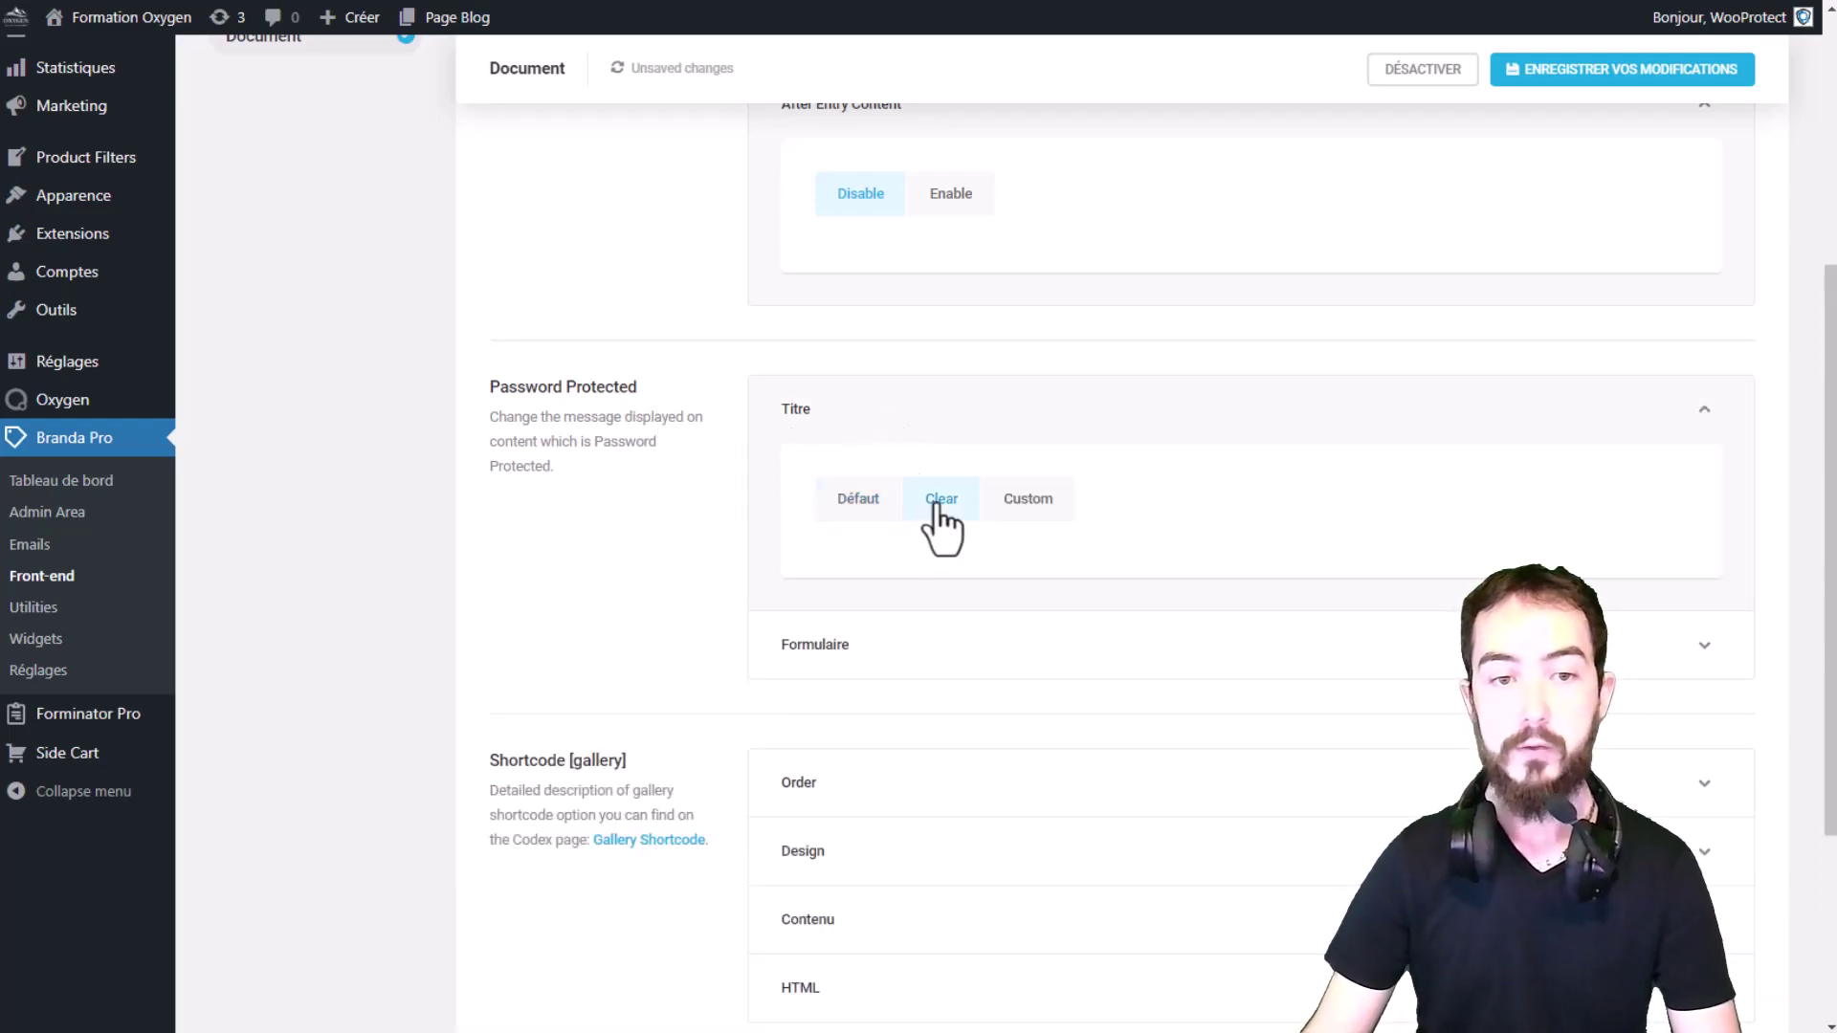
{"action": "left_click", "coordinate": [1016, 512]}
{"action": "left_click_drag", "start_coordinate": [976, 620], "coordinate": [639, 626]}
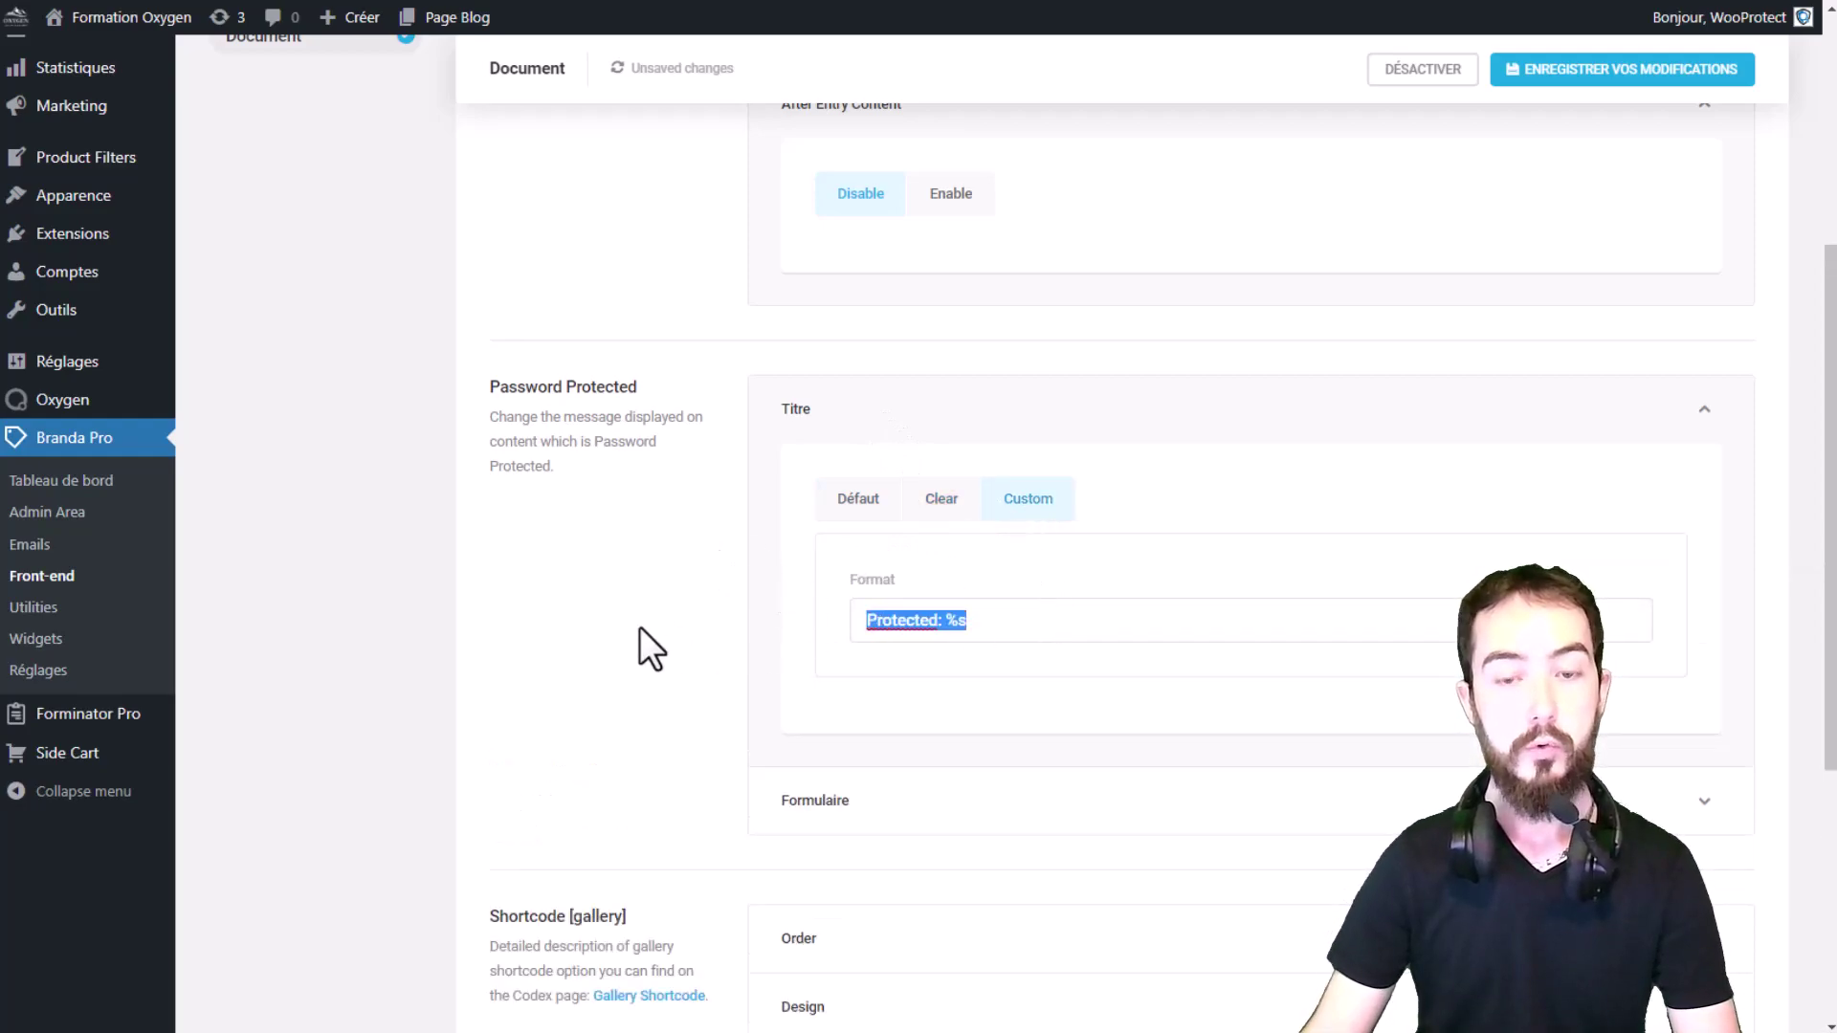
{"action": "key", "text": "Right"}
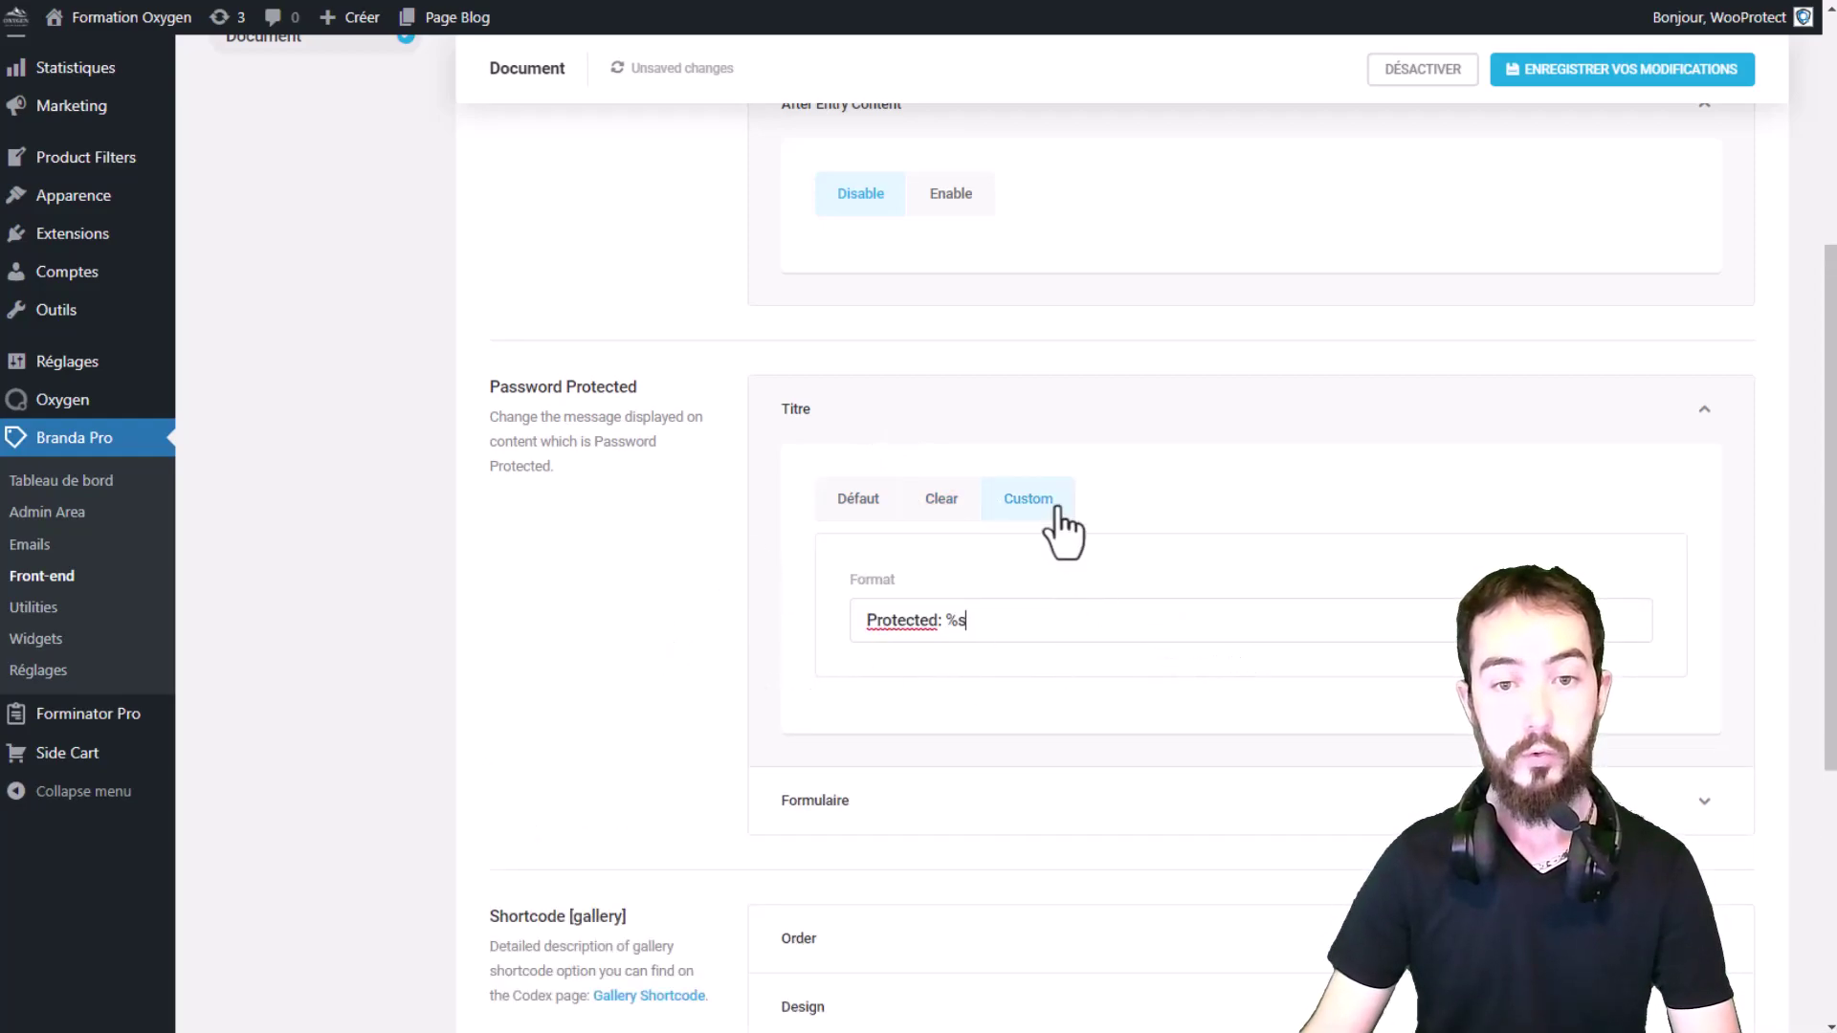
{"action": "left_click", "coordinate": [1014, 431]}
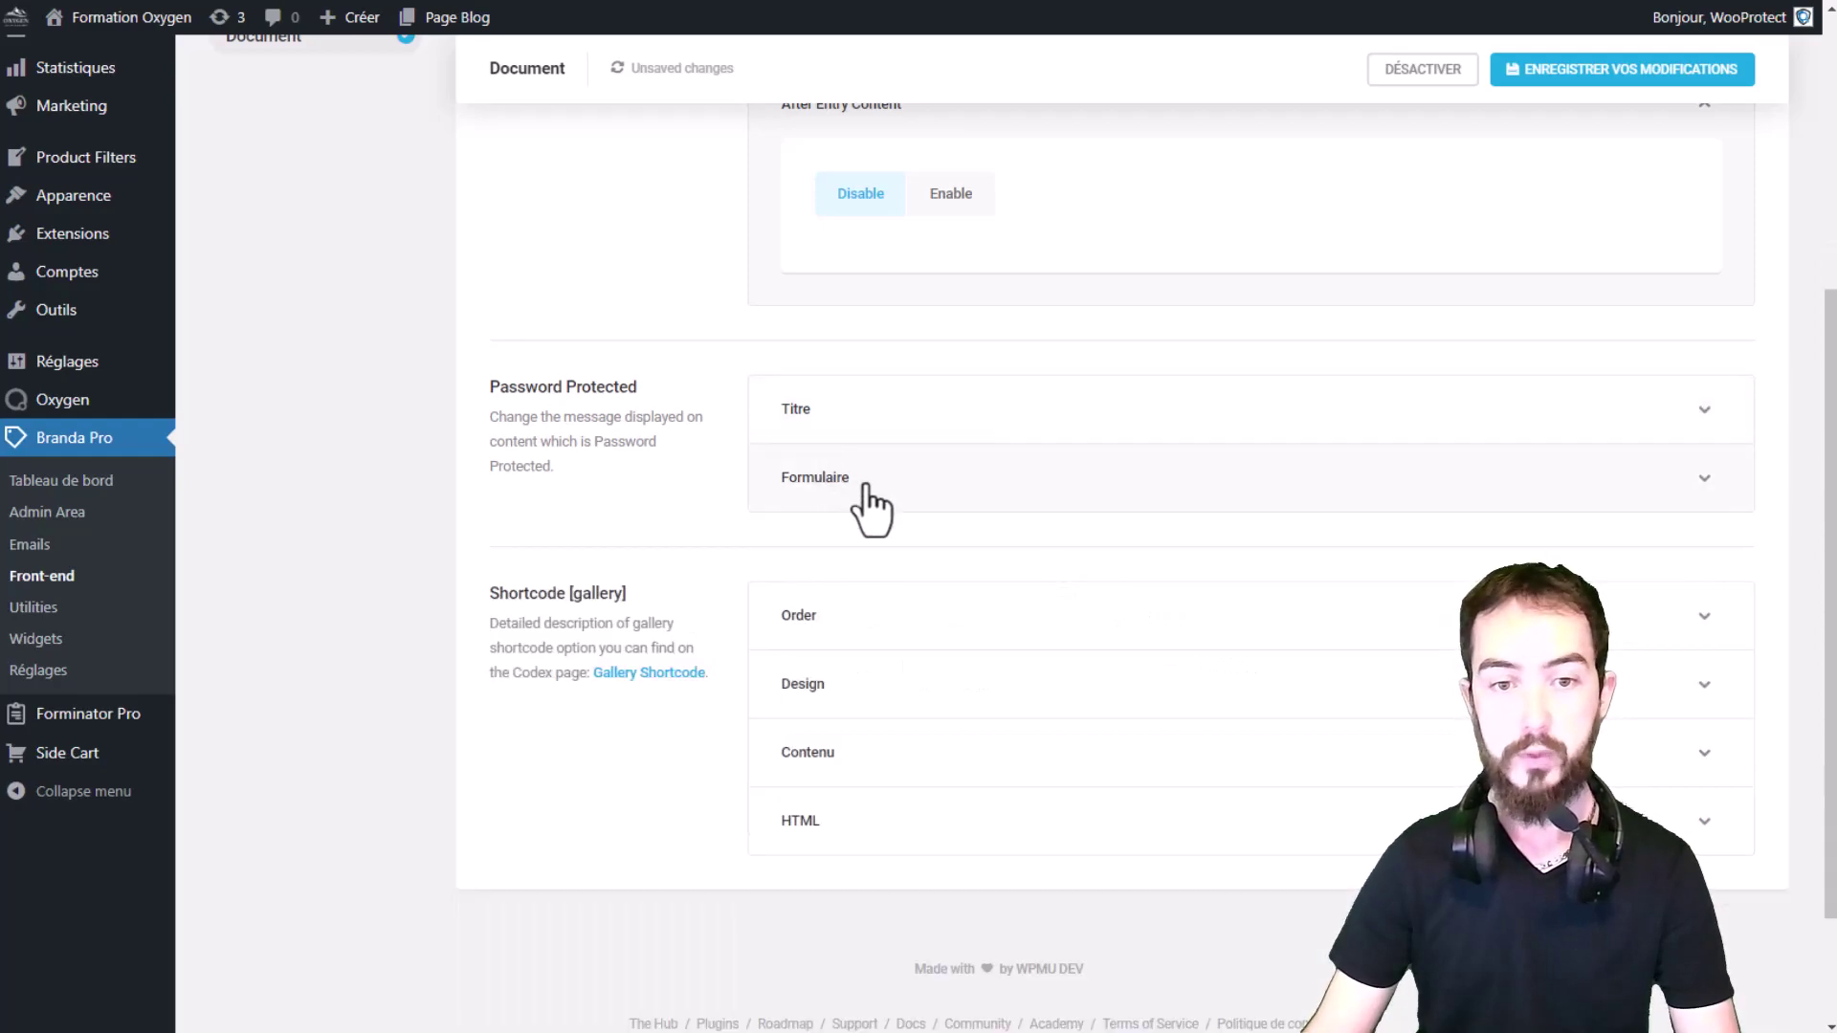
Step: Review the Formulaire protection message and Password: field title, then collapse it
{"action": "left_click", "coordinate": [861, 482]}
{"action": "scroll", "coordinate": [862, 493], "scroll_direction": "down", "scroll_amount": 1}
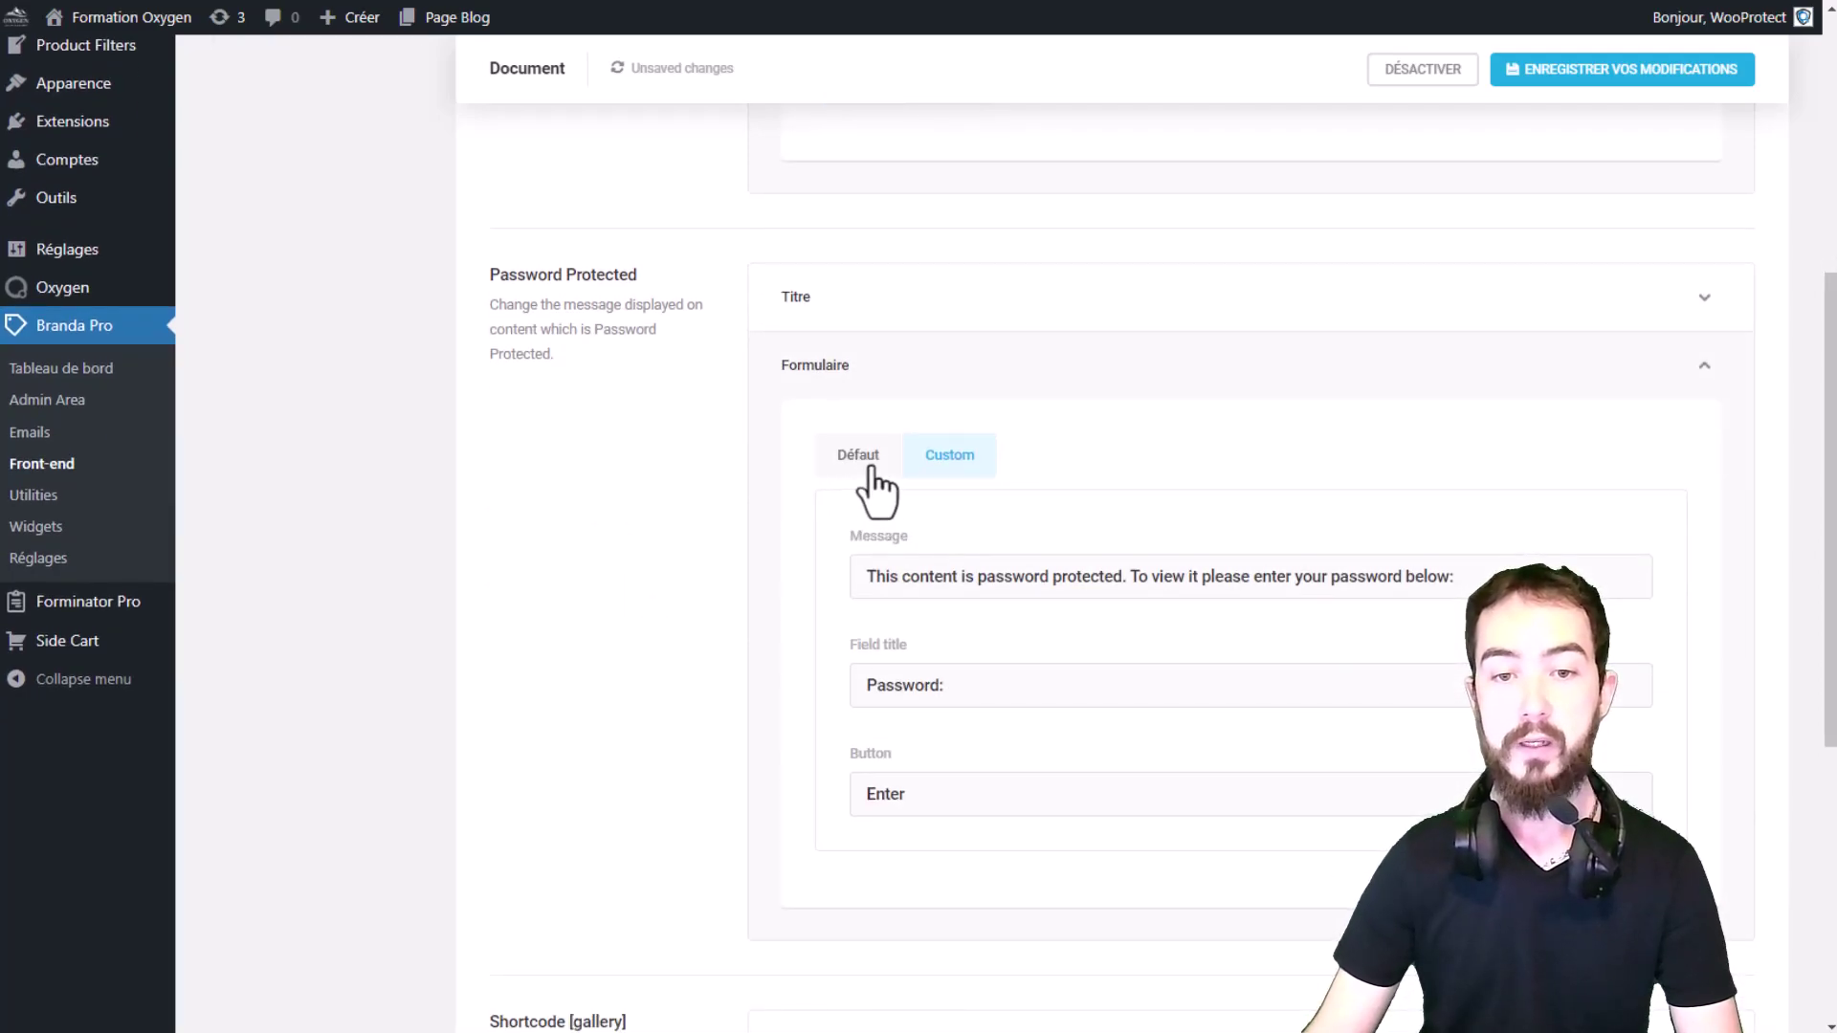
{"action": "left_click_drag", "start_coordinate": [862, 575], "coordinate": [775, 713]}
{"action": "left_click", "coordinate": [785, 818]}
{"action": "triple_click", "coordinate": [785, 820]}
{"action": "left_click", "coordinate": [811, 775]}
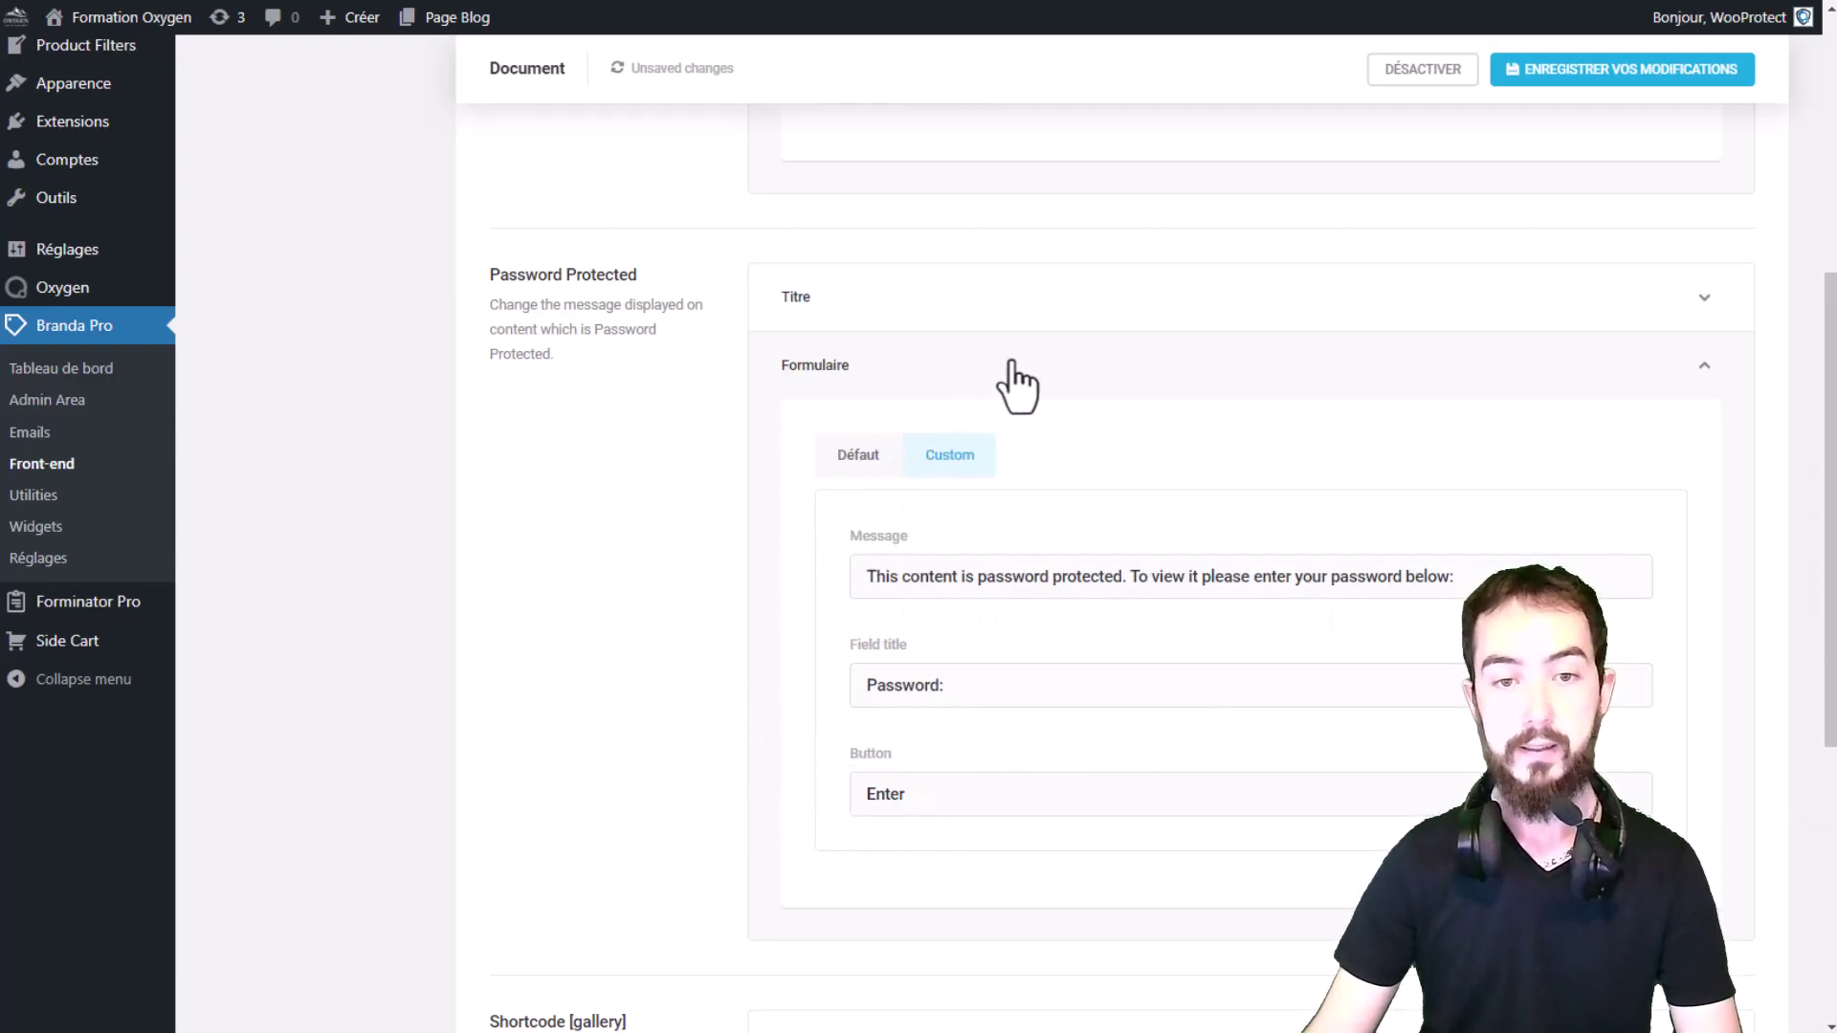
{"action": "left_click", "coordinate": [1005, 376]}
{"action": "scroll", "coordinate": [706, 398], "scroll_direction": "down", "scroll_amount": 1}
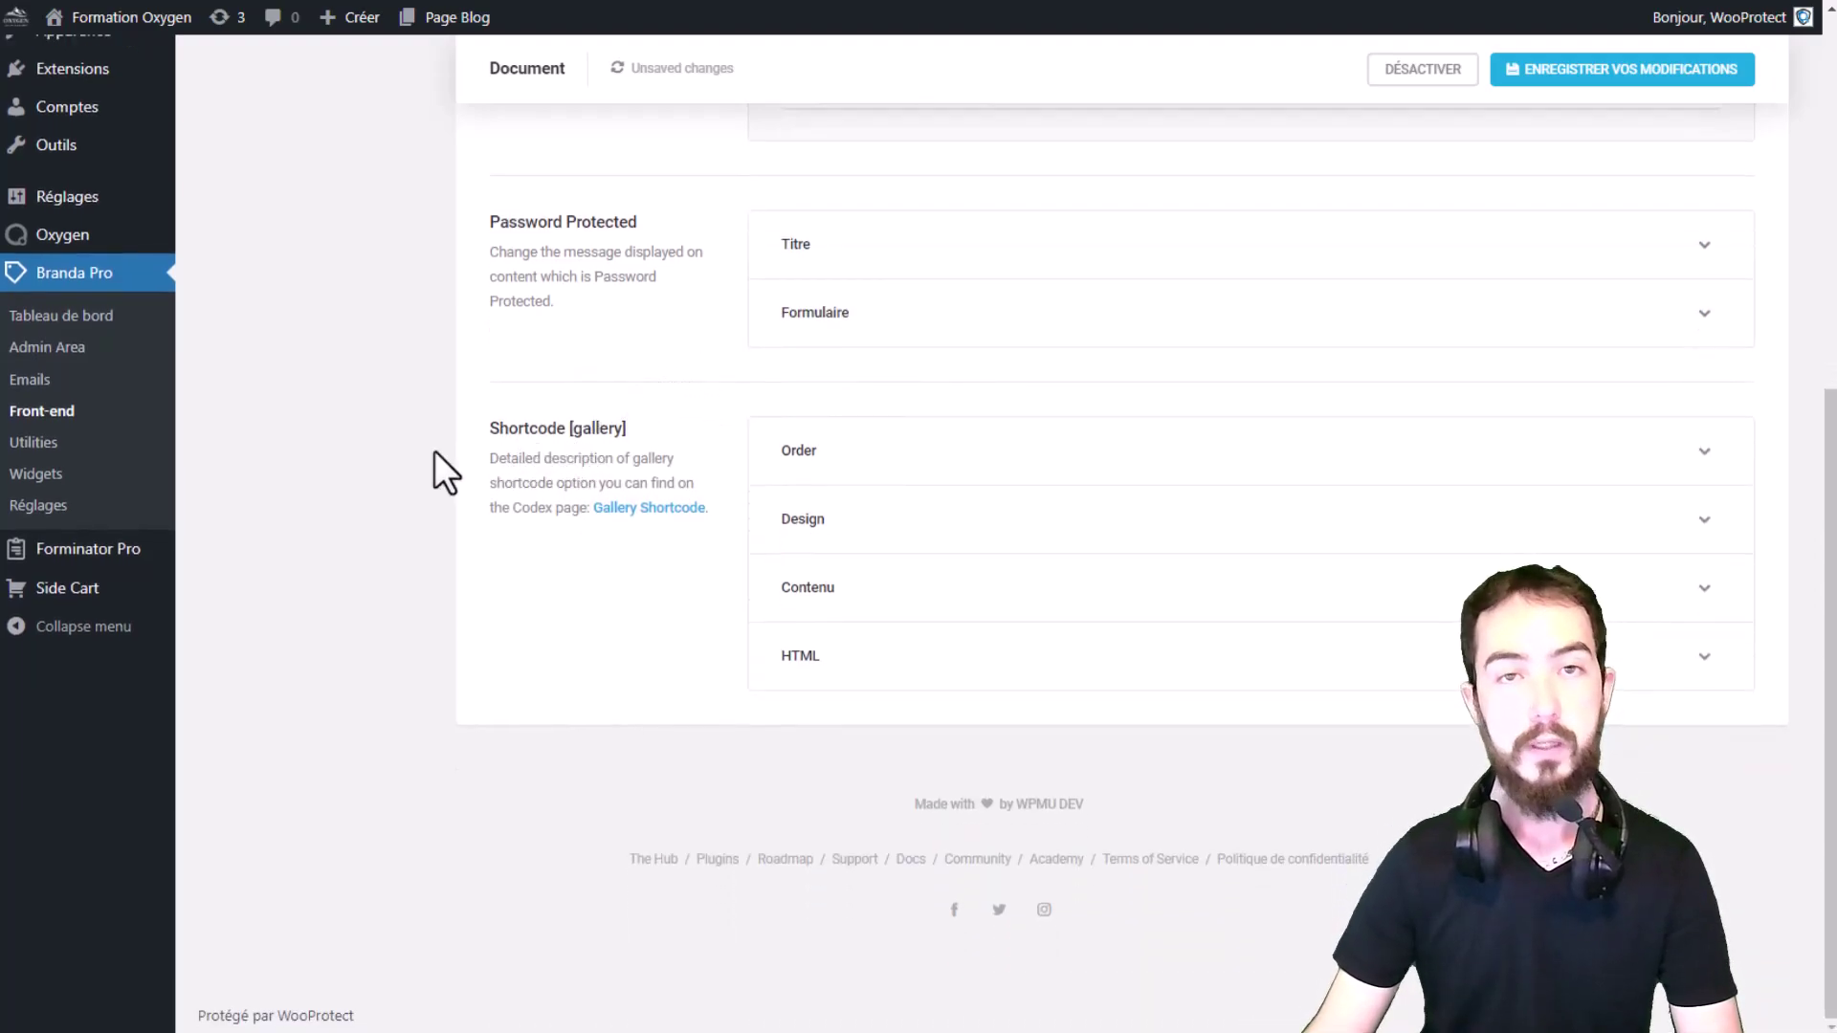
{"action": "left_click_drag", "start_coordinate": [594, 429], "coordinate": [569, 429]}
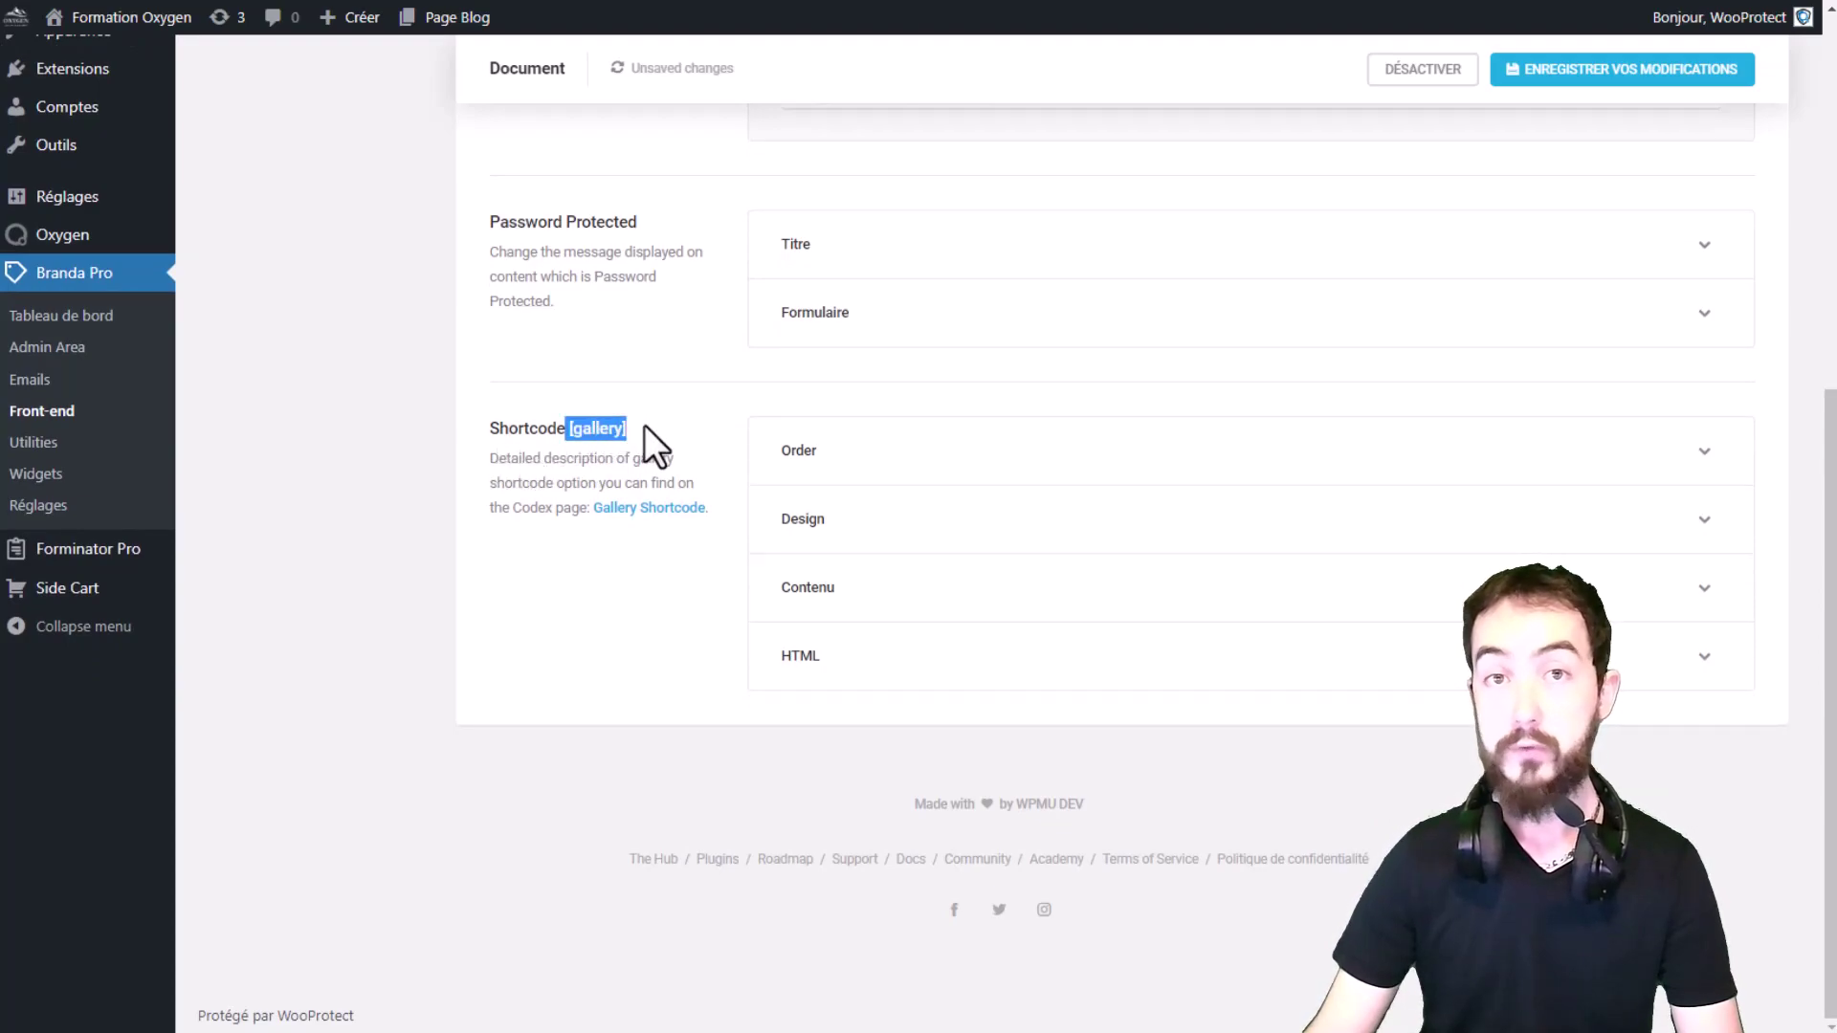
{"action": "left_click", "coordinate": [645, 425]}
{"action": "left_click", "coordinate": [895, 467]}
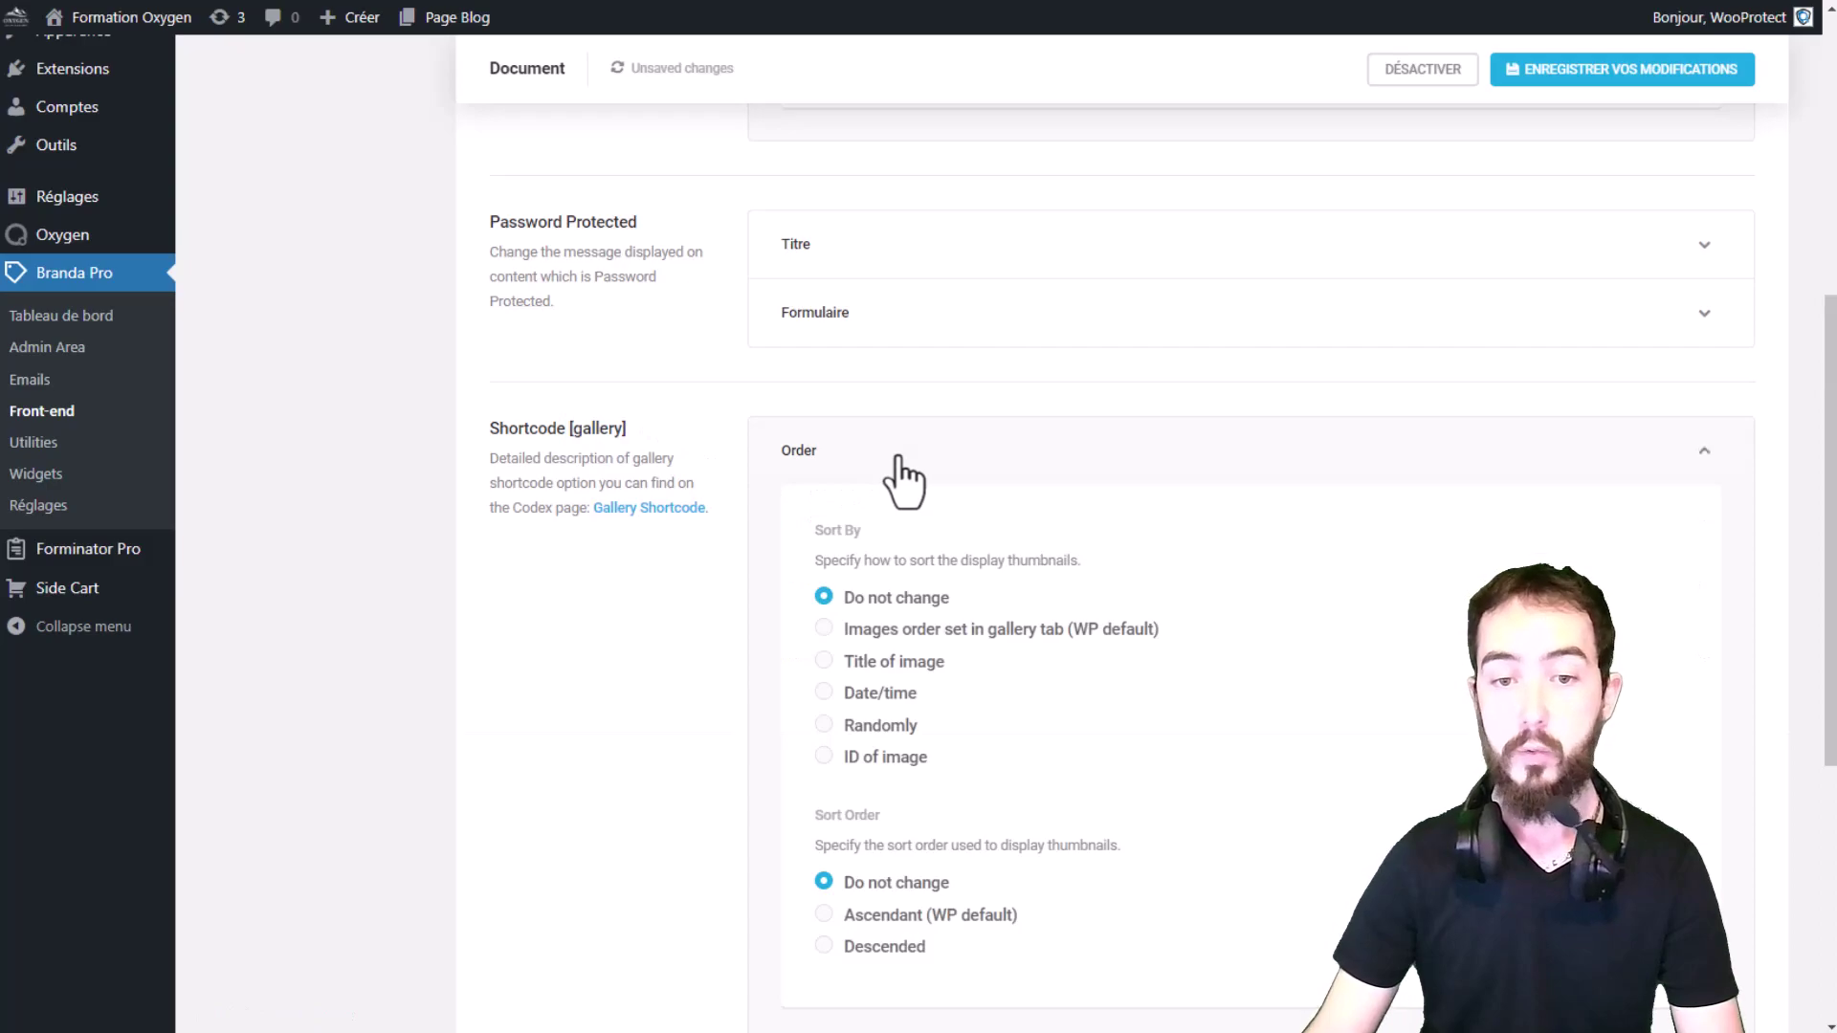
{"action": "scroll", "coordinate": [892, 474], "scroll_direction": "down", "scroll_amount": 5}
{"action": "left_click", "coordinate": [870, 603]}
{"action": "scroll", "coordinate": [980, 679], "scroll_direction": "down", "scroll_amount": 5}
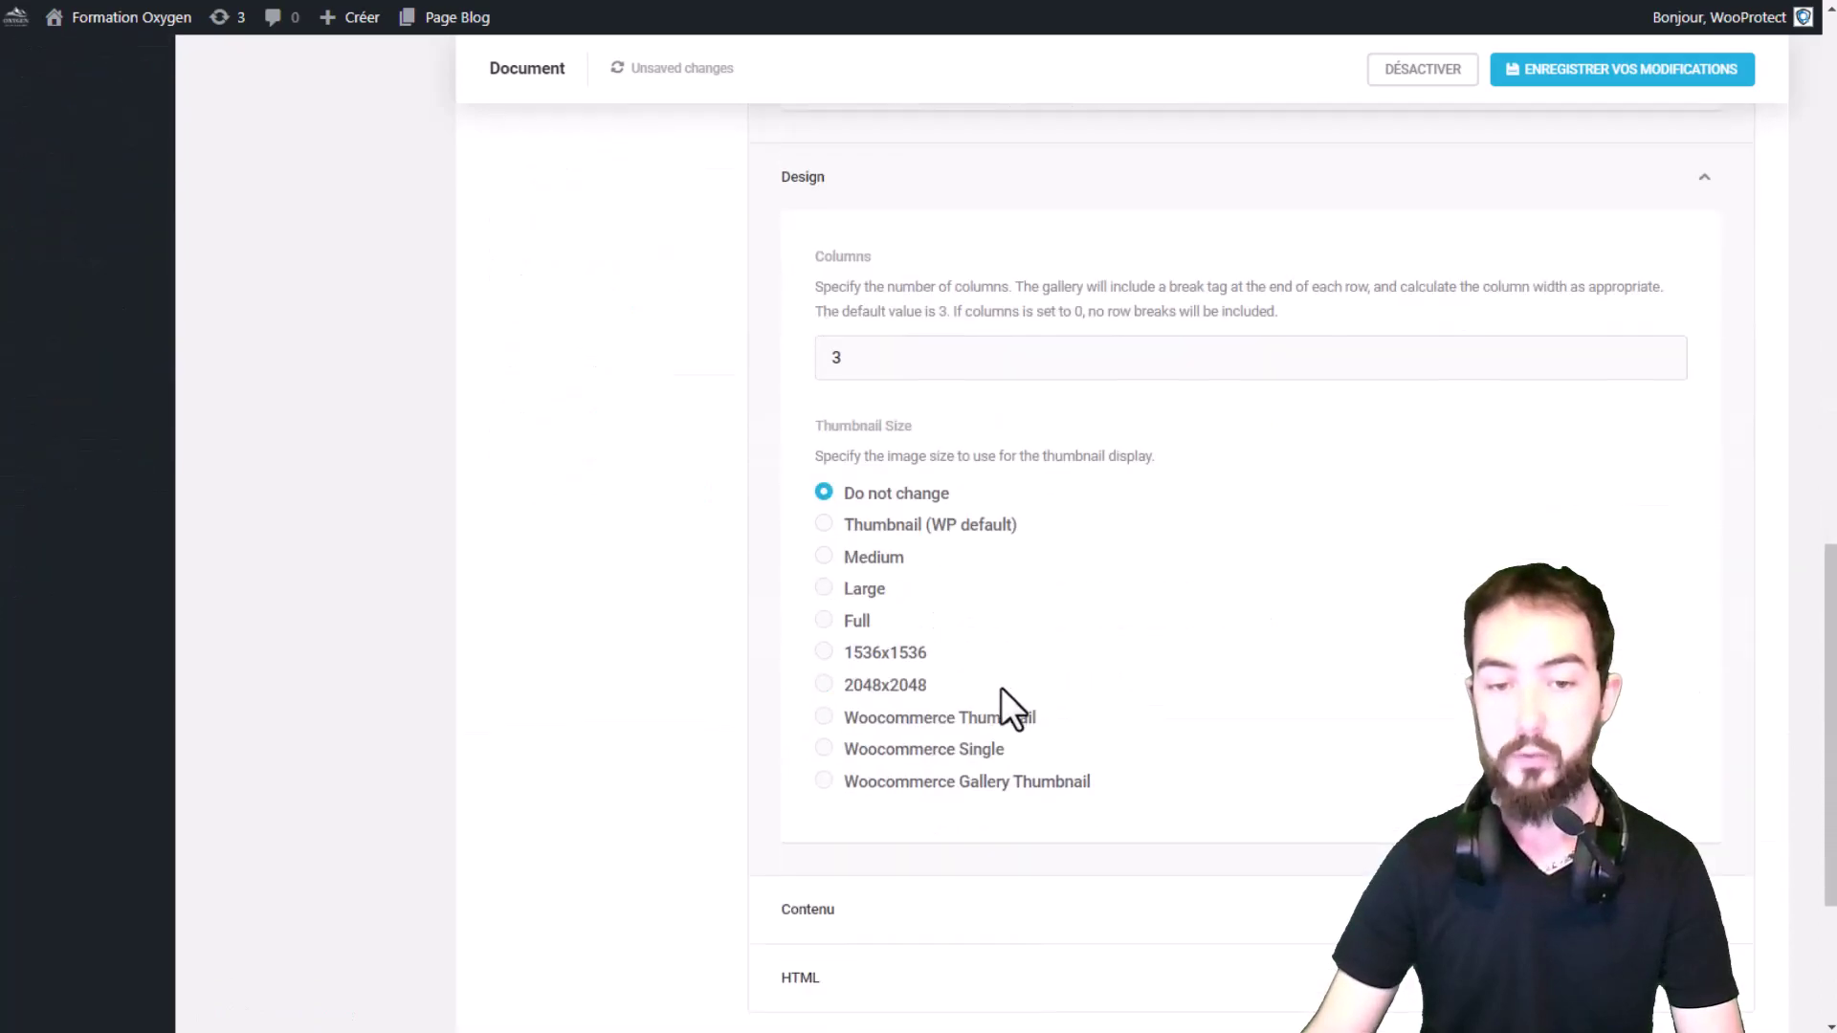
{"action": "left_click", "coordinate": [870, 906]}
{"action": "scroll", "coordinate": [962, 806], "scroll_direction": "down", "scroll_amount": 5}
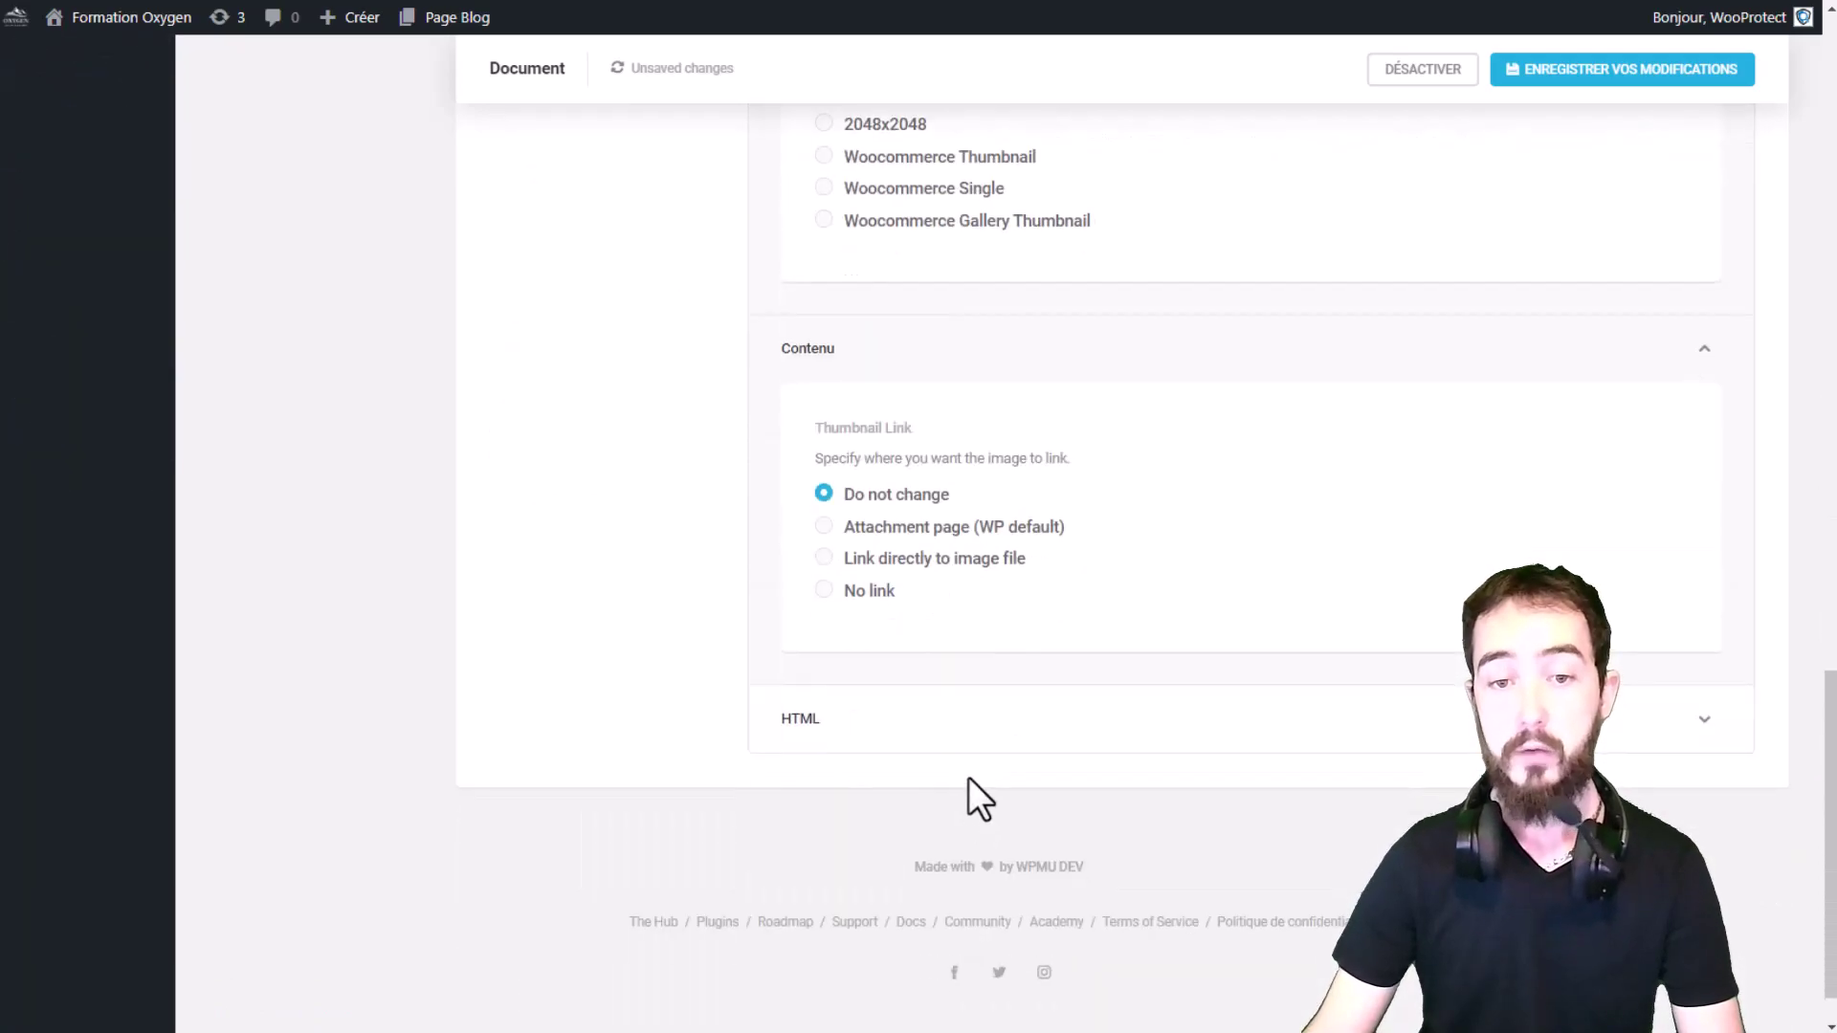
{"action": "scroll", "coordinate": [968, 777], "scroll_direction": "up", "scroll_amount": 10}
{"action": "left_click", "coordinate": [950, 459]}
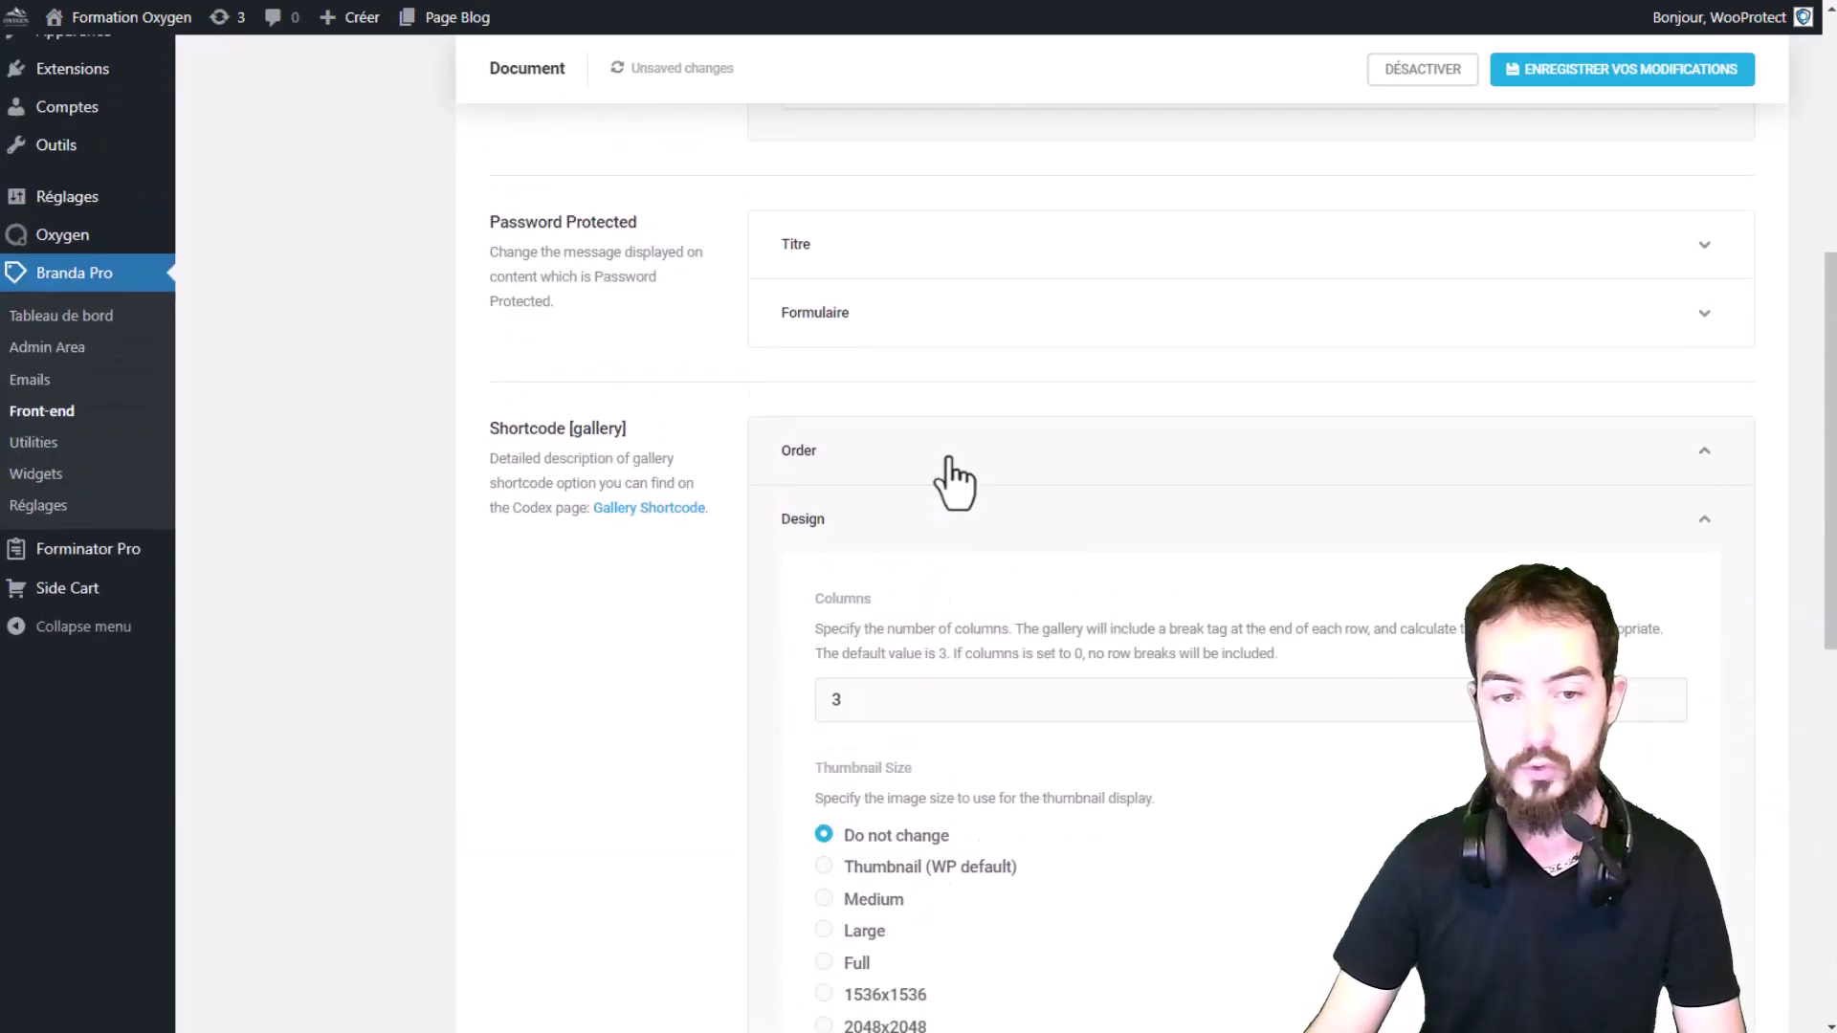
{"action": "left_click", "coordinate": [894, 525]}
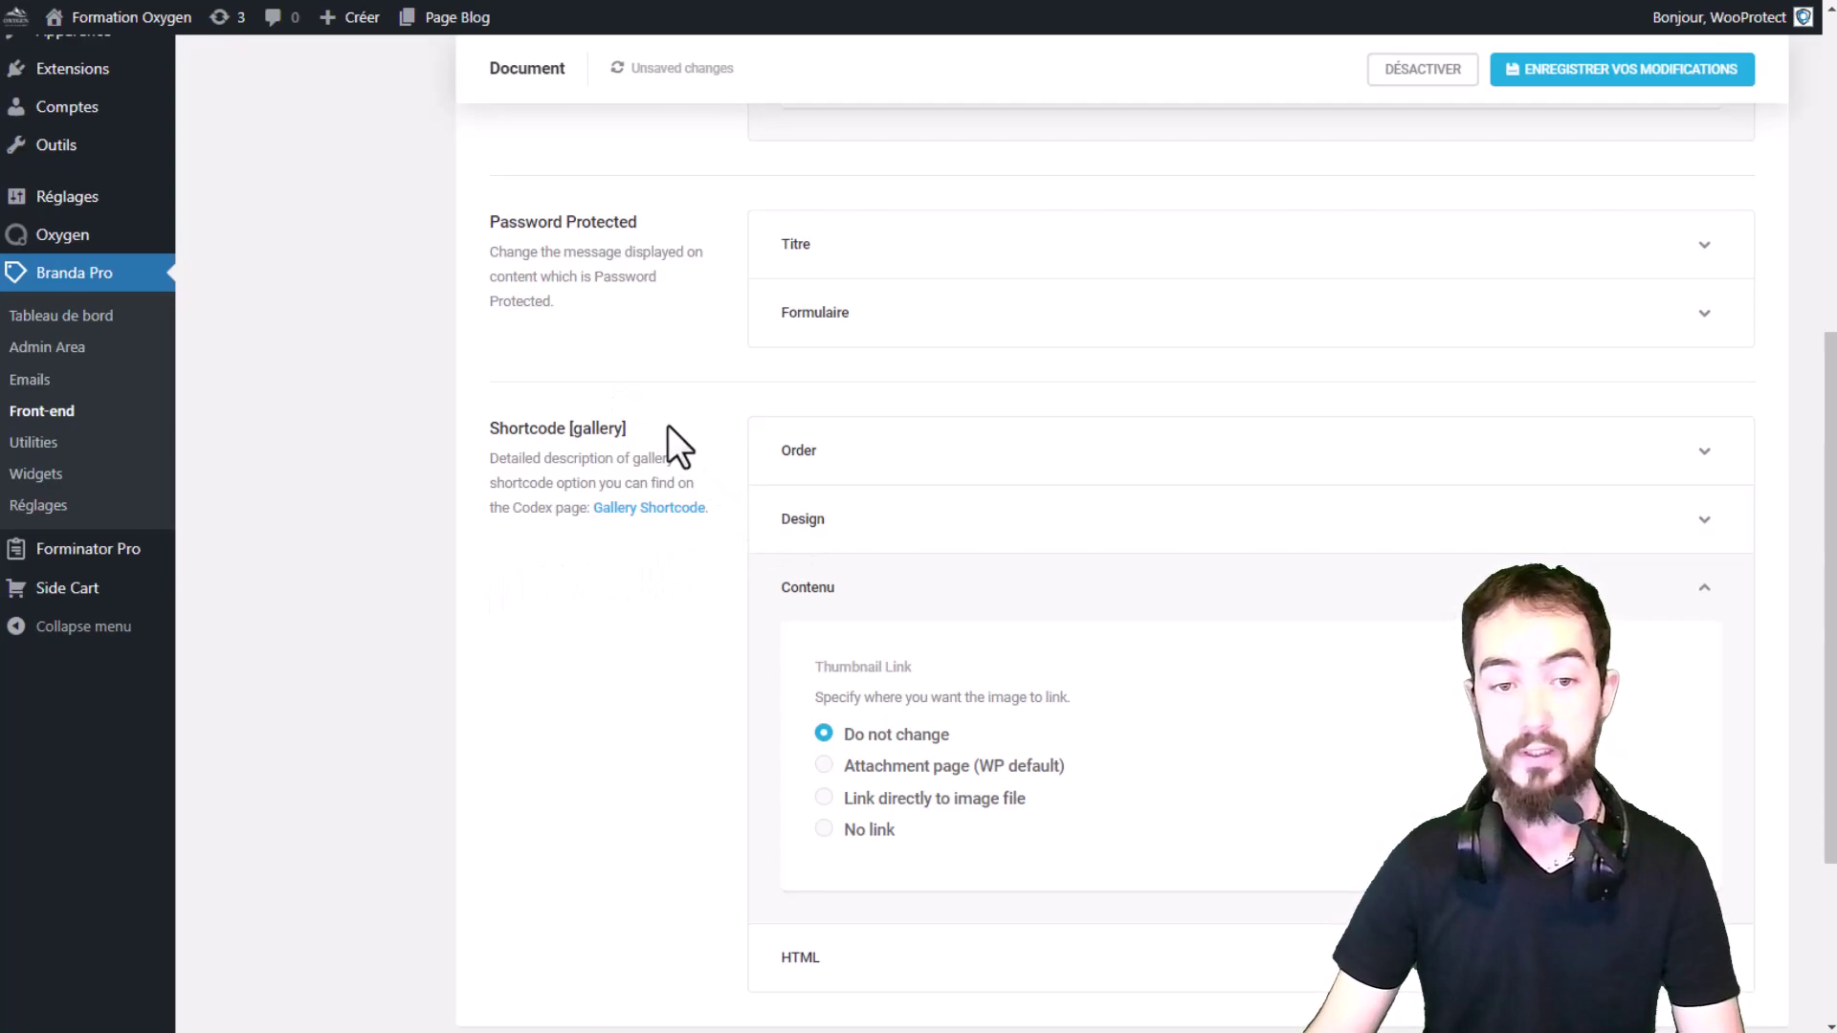
{"action": "left_click_drag", "start_coordinate": [667, 427], "coordinate": [536, 565]}
{"action": "left_click", "coordinate": [551, 564]}
Step: Save the Document module changes with ENREGISTRER VOS MODIFICATIONS
{"action": "scroll", "coordinate": [670, 555], "scroll_direction": "up", "scroll_amount": 6}
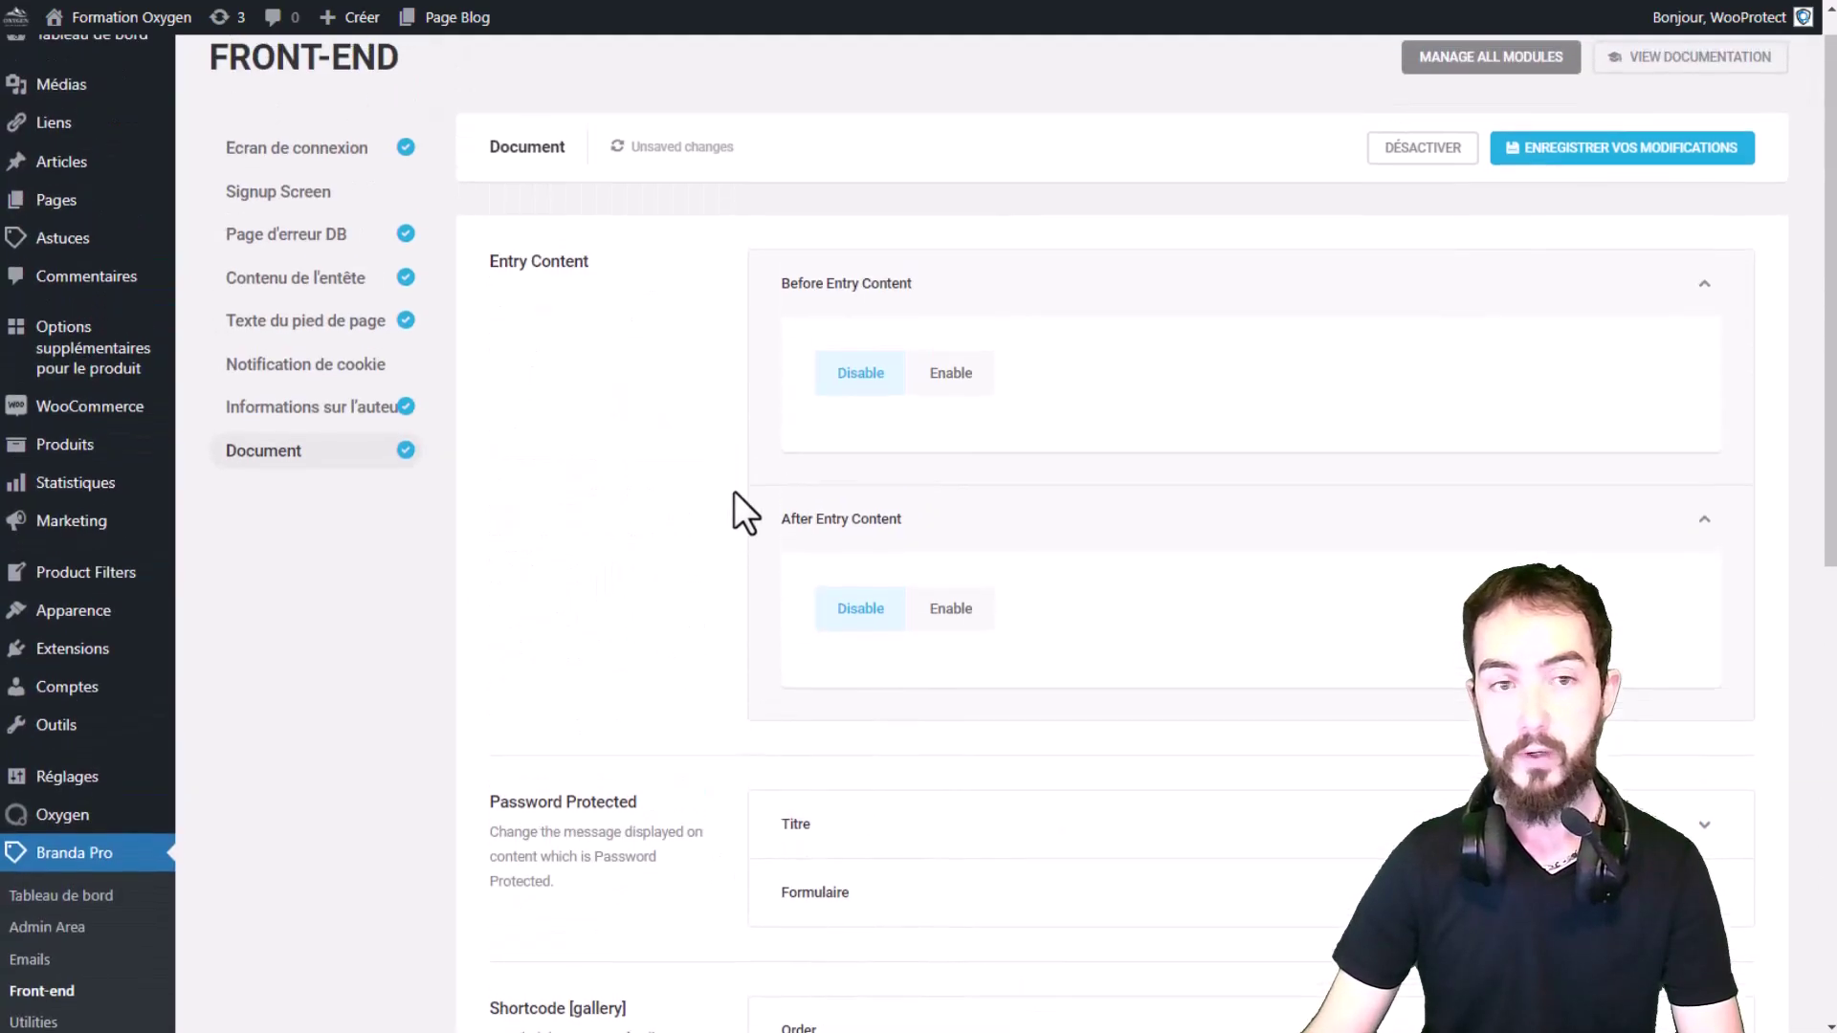
{"action": "left_click", "coordinate": [1579, 184]}
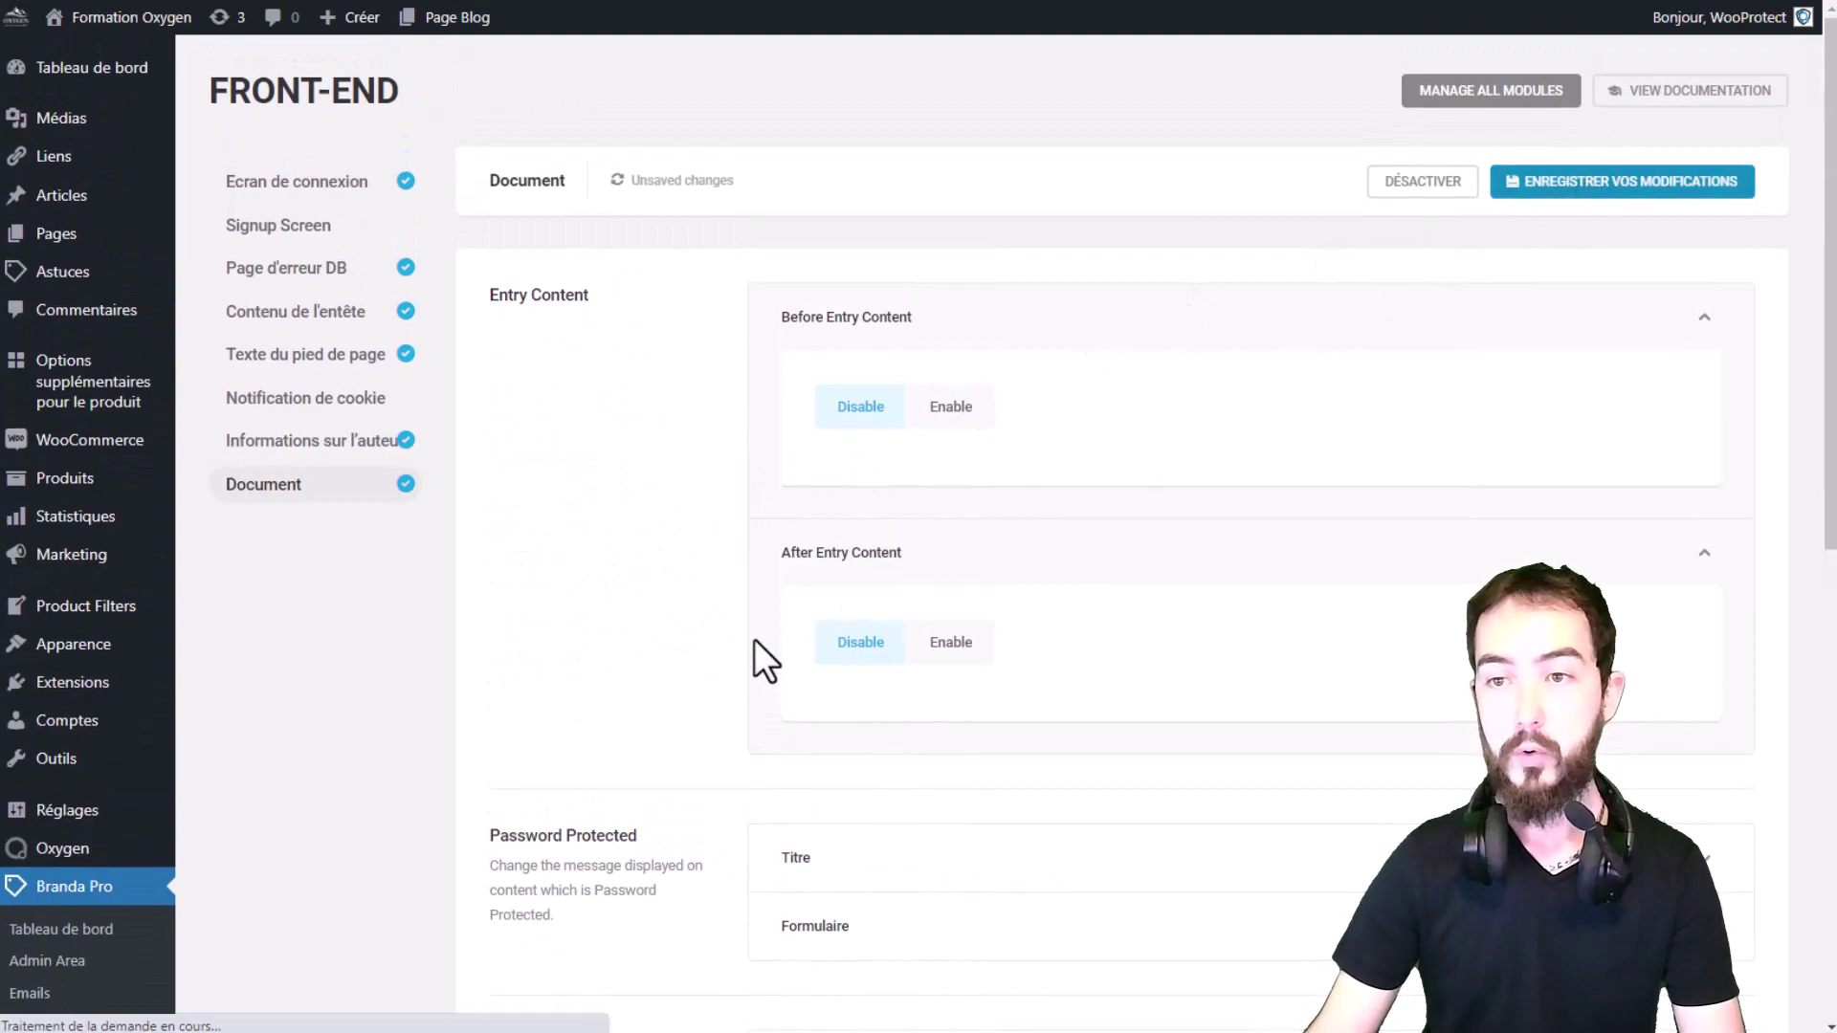